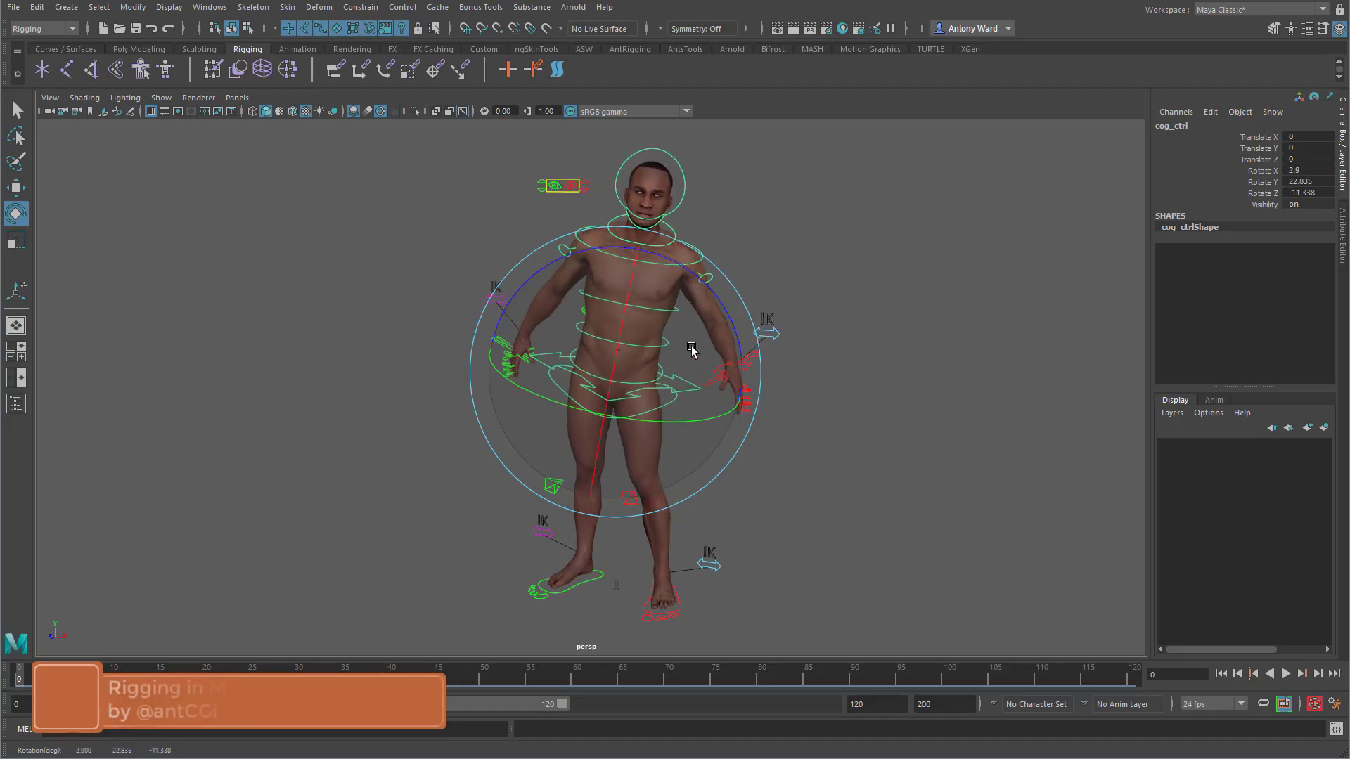
Step: Deselect the cog control and switch the left arm to FK by setting its IK FK Switch to 0
left_click(765, 437)
left_click_drag(765, 438, 727, 440, "alt")
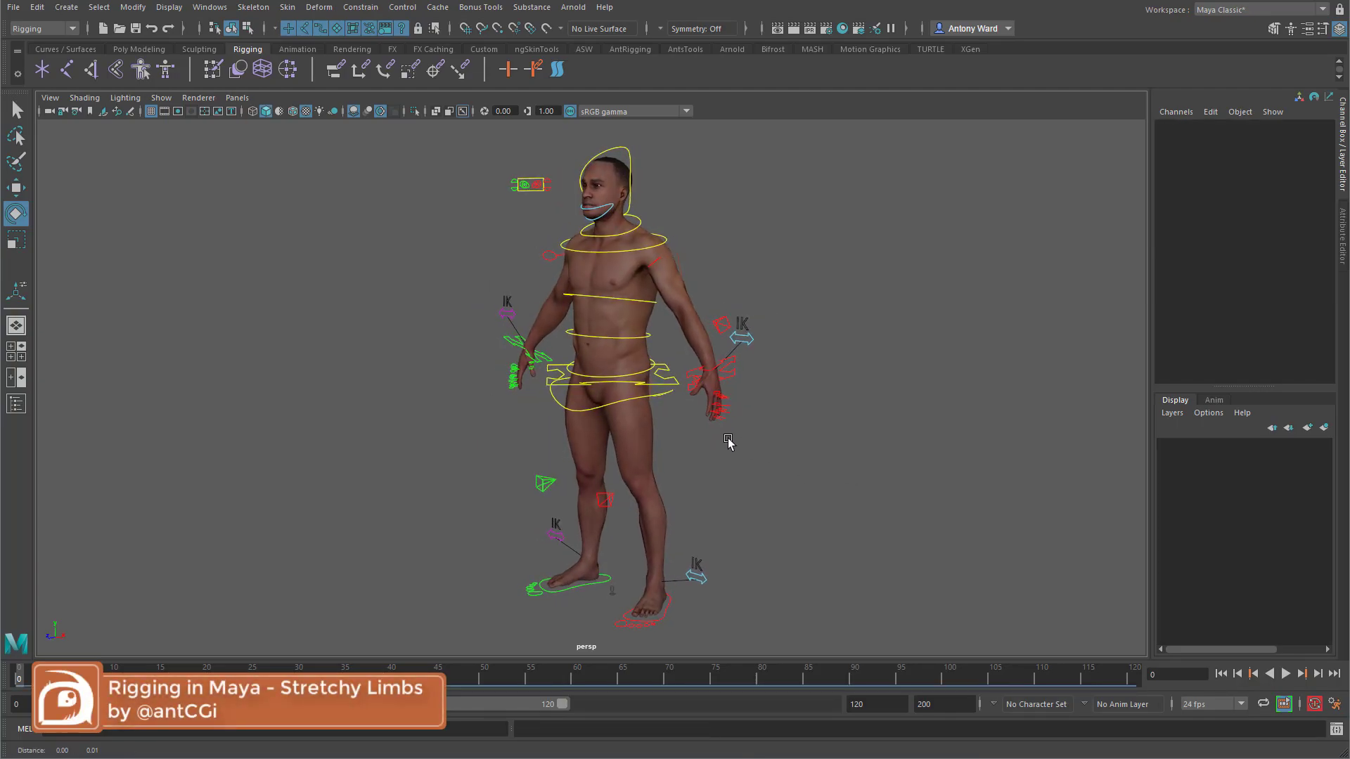
middle_click_drag(726, 440, 733, 458, "alt")
right_click_drag(732, 458, 794, 459, "alt")
left_click_drag(793, 460, 859, 462, "alt")
middle_click_drag(848, 465, 802, 485, "alt")
mouse_move(803, 485)
left_mouse_down("alt")
mouse_move(850, 500)
mouse_move(732, 506)
mouse_move(814, 503)
left_mouse_up("alt")
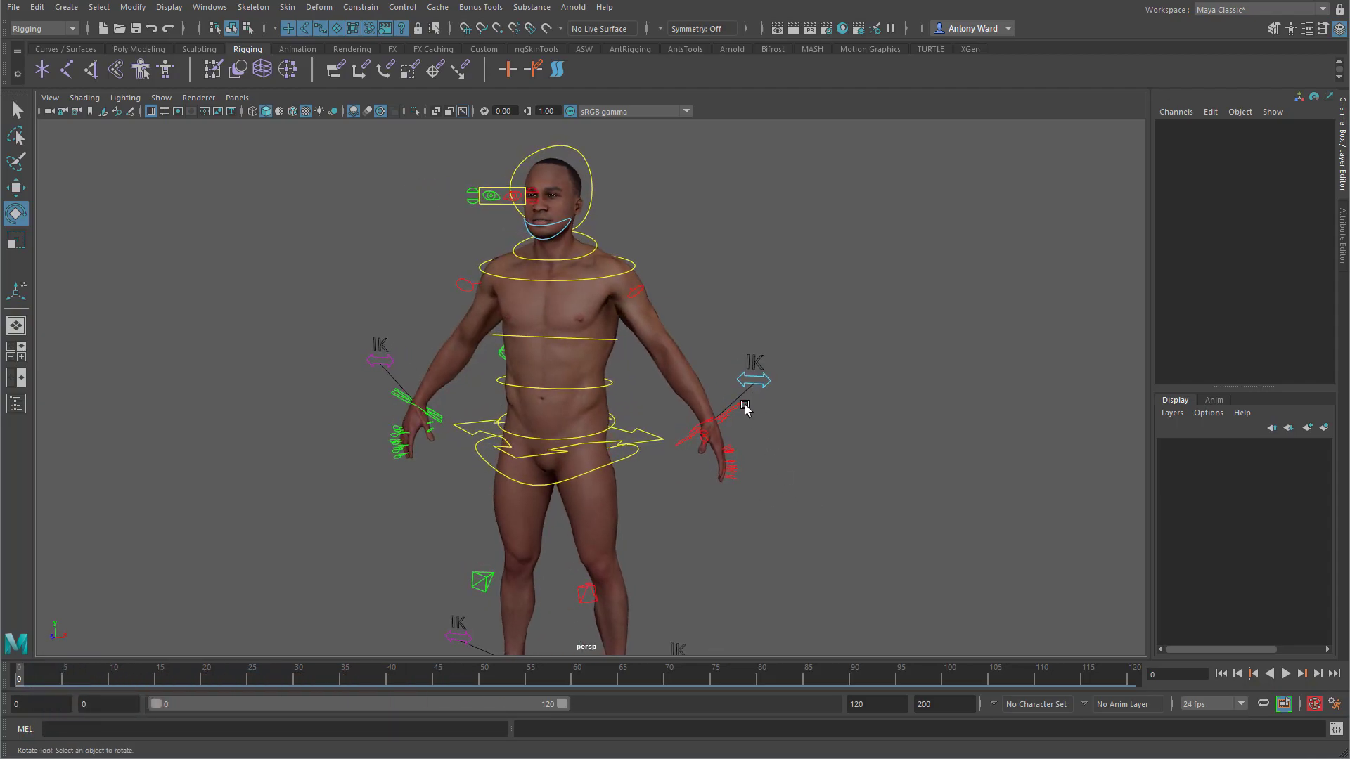
left_click(775, 385)
left_click(1257, 138)
middle_click_drag(1024, 296, 654, 377)
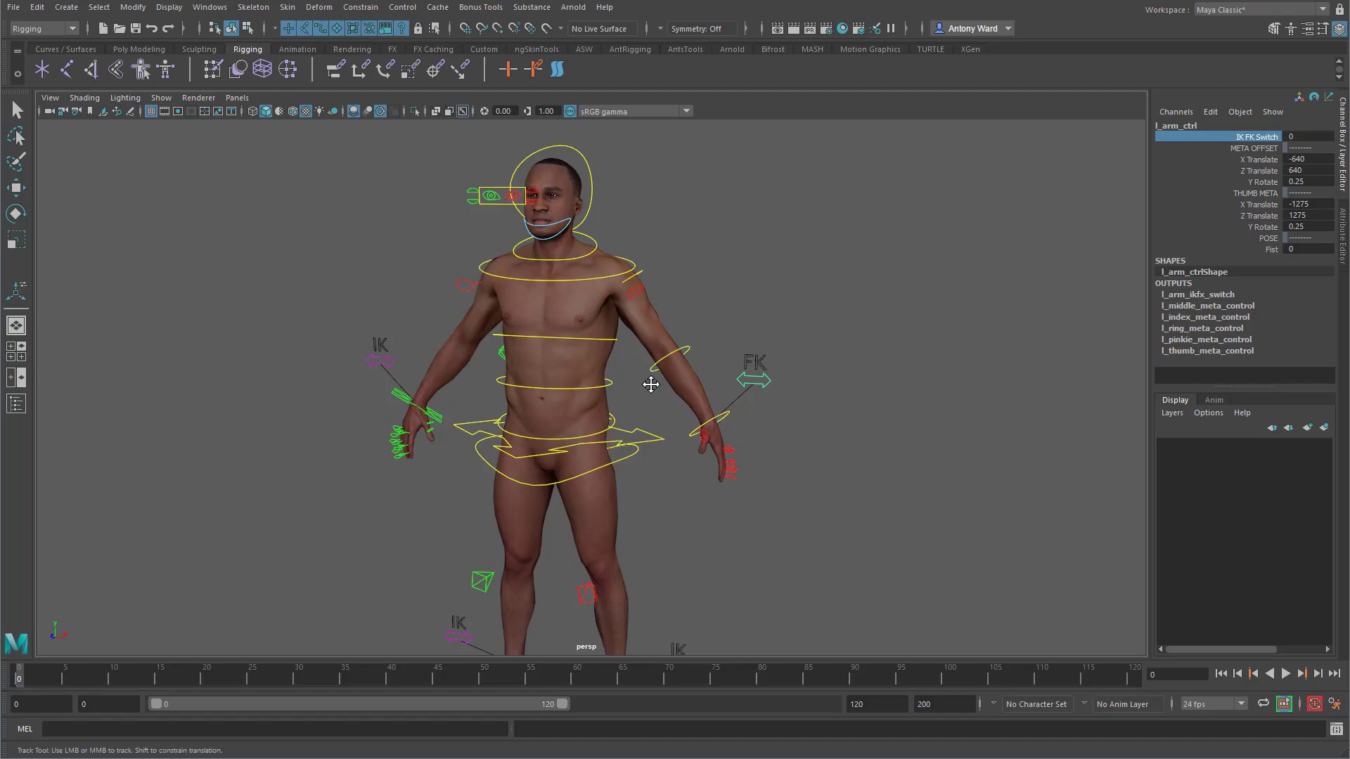
Step: Rotate the left upper-arm FK control to raise the arm out to the side
scroll(943, 377, "up", 3)
left_click(669, 235)
left_click_drag(726, 275, 603, 281)
left_click_drag(707, 360, 781, 359, "alt")
middle_click_drag(780, 359, 656, 464, "alt")
right_click_drag(655, 464, 762, 492, "alt")
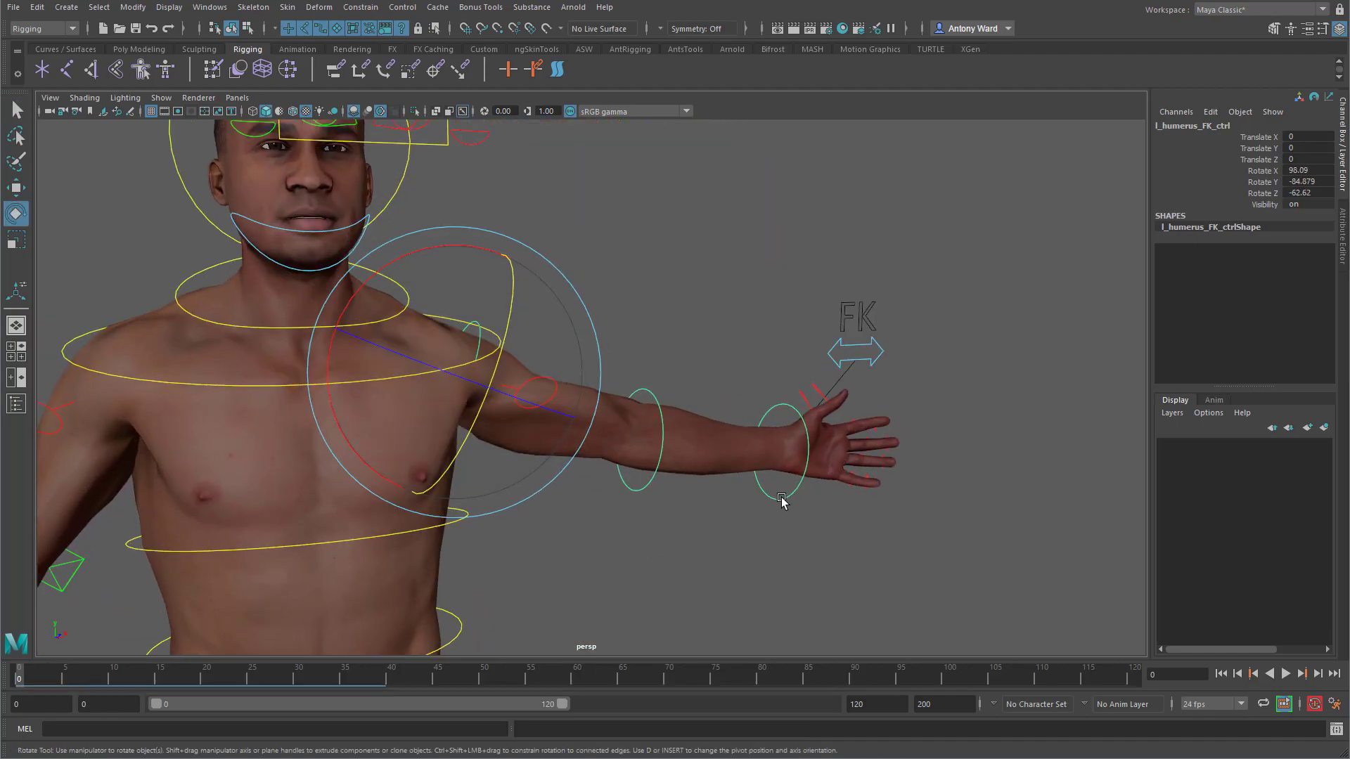
Step: Rotate the FK control at the left wrist
left_click(785, 498)
left_click_drag(784, 501, 804, 537, "alt")
mouse_move(824, 439)
left_mouse_down()
mouse_move(771, 445)
mouse_move(831, 449)
mouse_move(841, 471)
mouse_move(808, 390)
mouse_move(832, 394)
mouse_move(778, 394)
mouse_move(805, 482)
mouse_move(791, 391)
mouse_move(803, 452)
mouse_move(774, 401)
mouse_move(804, 497)
mouse_move(771, 410)
mouse_move(816, 458)
mouse_move(798, 394)
mouse_move(835, 530)
mouse_move(812, 538)
mouse_move(827, 475)
mouse_move(895, 401)
mouse_move(831, 401)
mouse_move(823, 448)
left_mouse_up()
left_click_drag(764, 494, 603, 413, "alt")
Step: Try pulling the left arm's IK control out beyond the arm's reach and moving it back and forth
key("t")
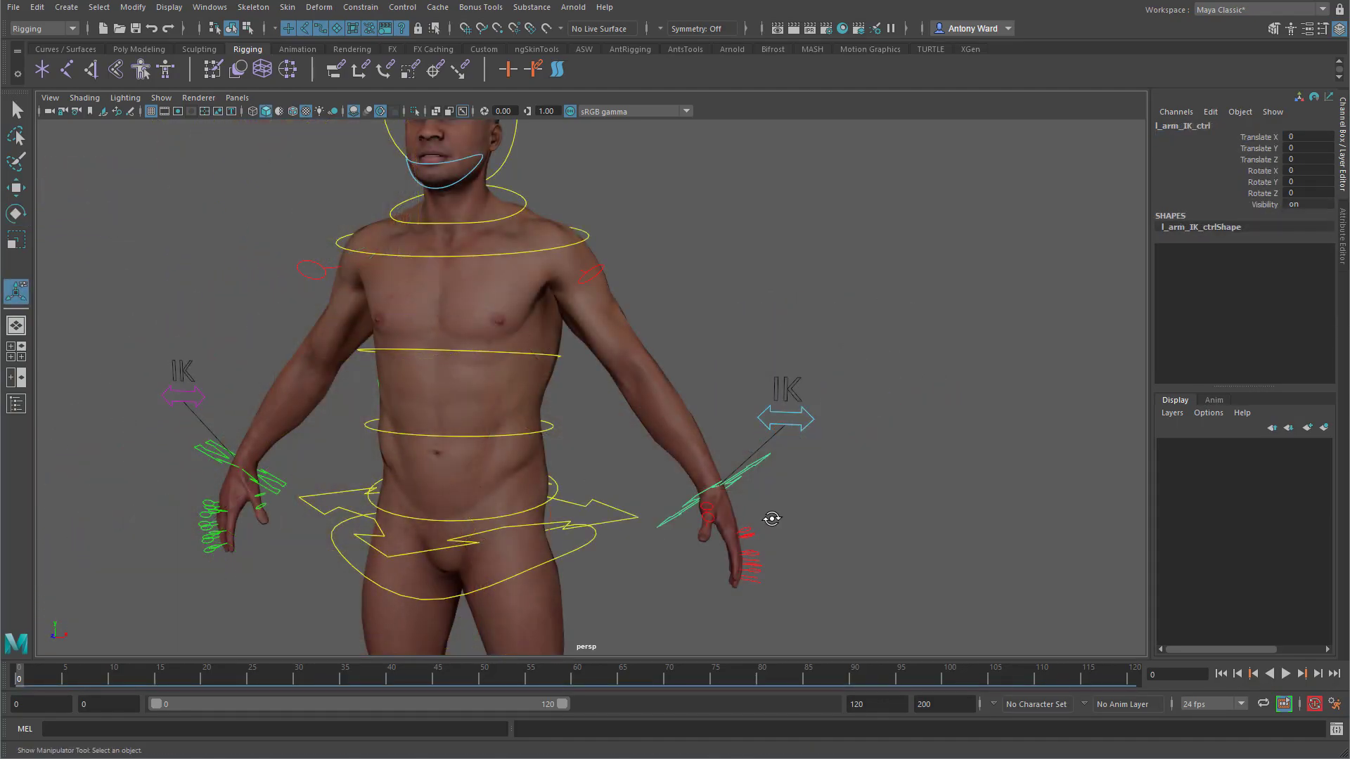
left_click_drag(771, 519, 633, 527, "alt")
key("e")
left_click_drag(718, 491, 975, 340)
key("ctrl+z")
key("w")
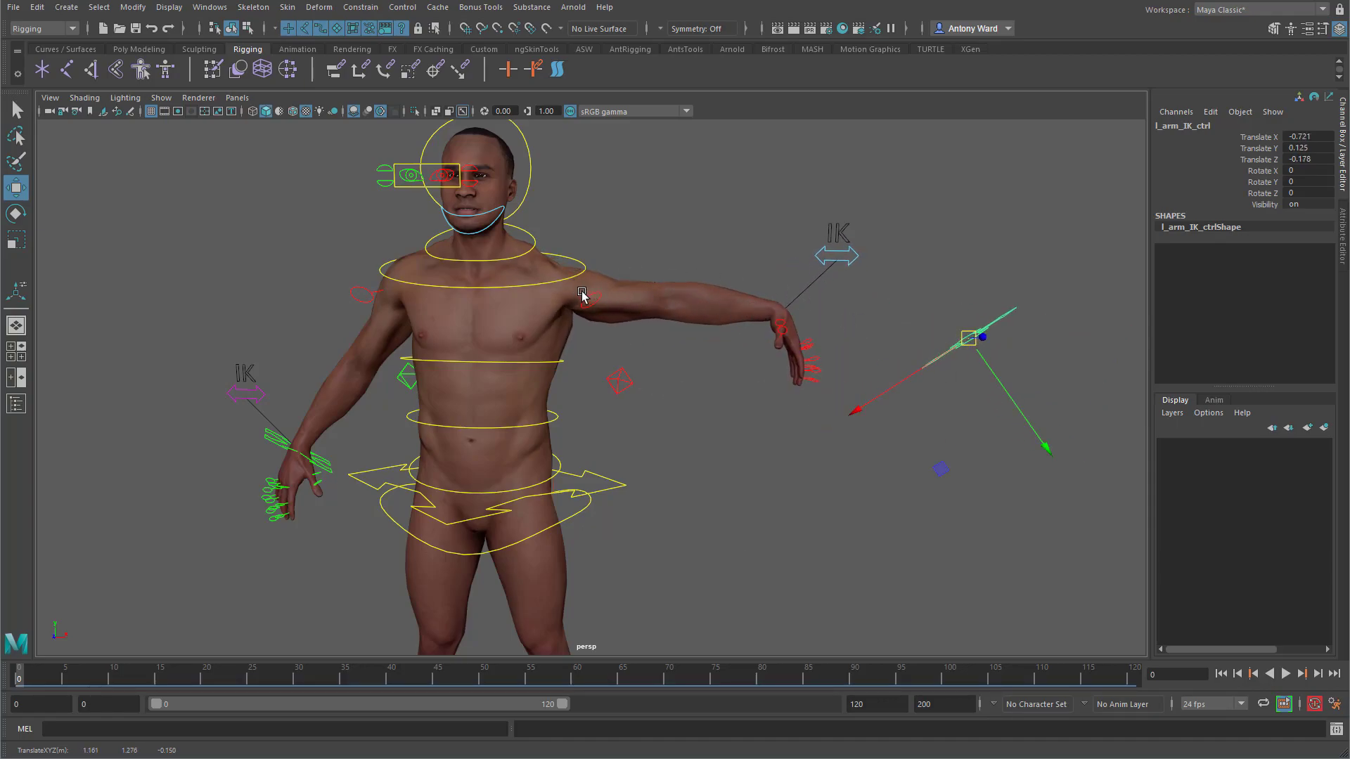
left_click_drag(969, 341, 725, 332)
mouse_move(875, 346)
left_mouse_down()
mouse_move(907, 343)
mouse_move(759, 337)
mouse_move(895, 340)
left_mouse_up()
left_click_drag(895, 341, 899, 342)
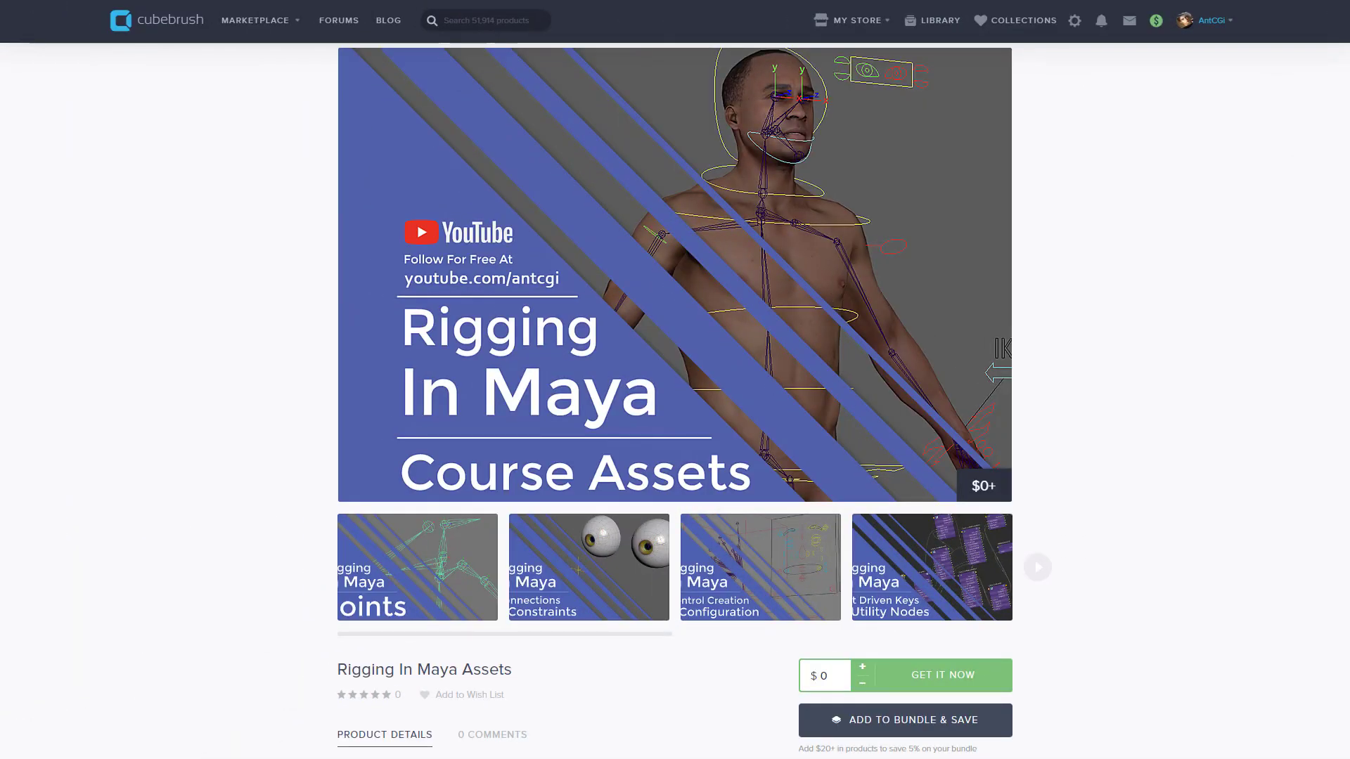
Step: On Cubebrush, examine the Rigging In Maya Assets page with its downloadable files and the antCGi store listings
scroll(675, 401, "down", 2)
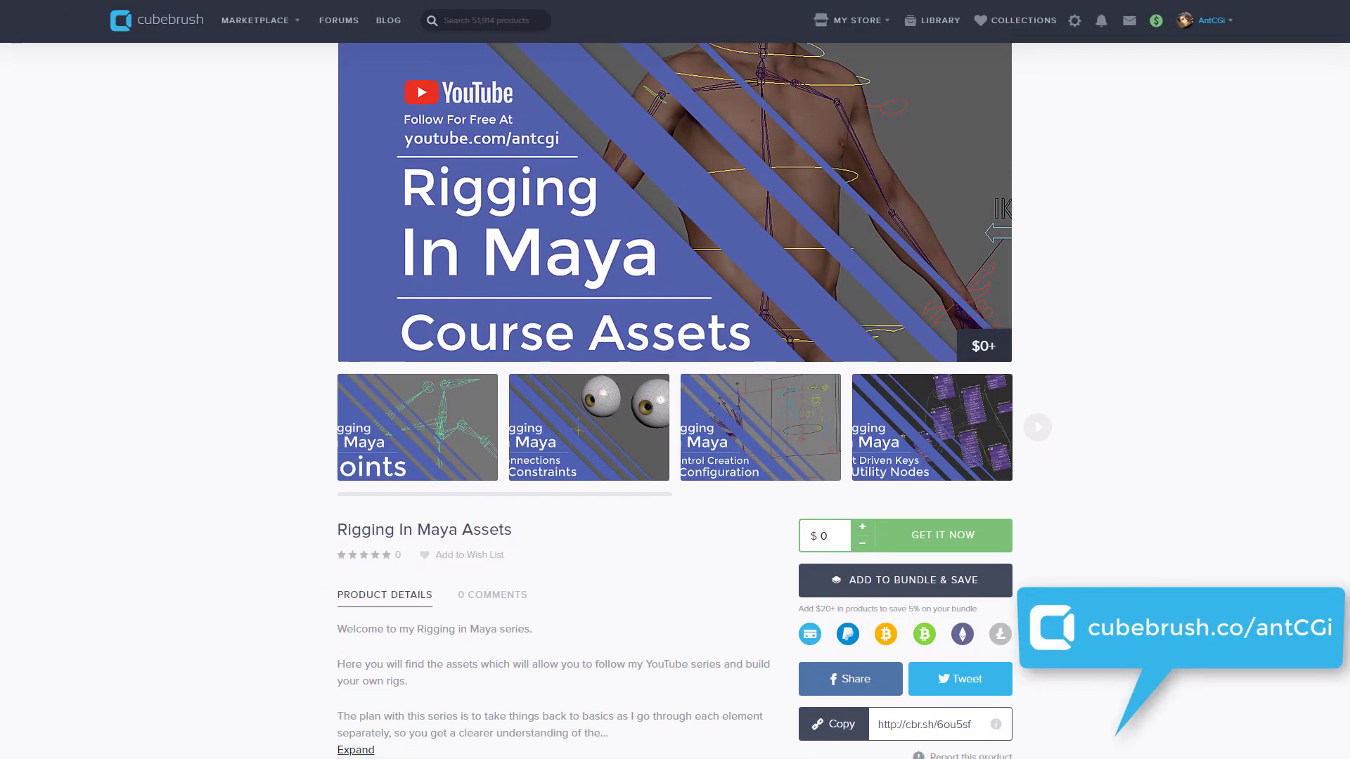
scroll(675, 400, "down", 3)
scroll(675, 401, "down", 2)
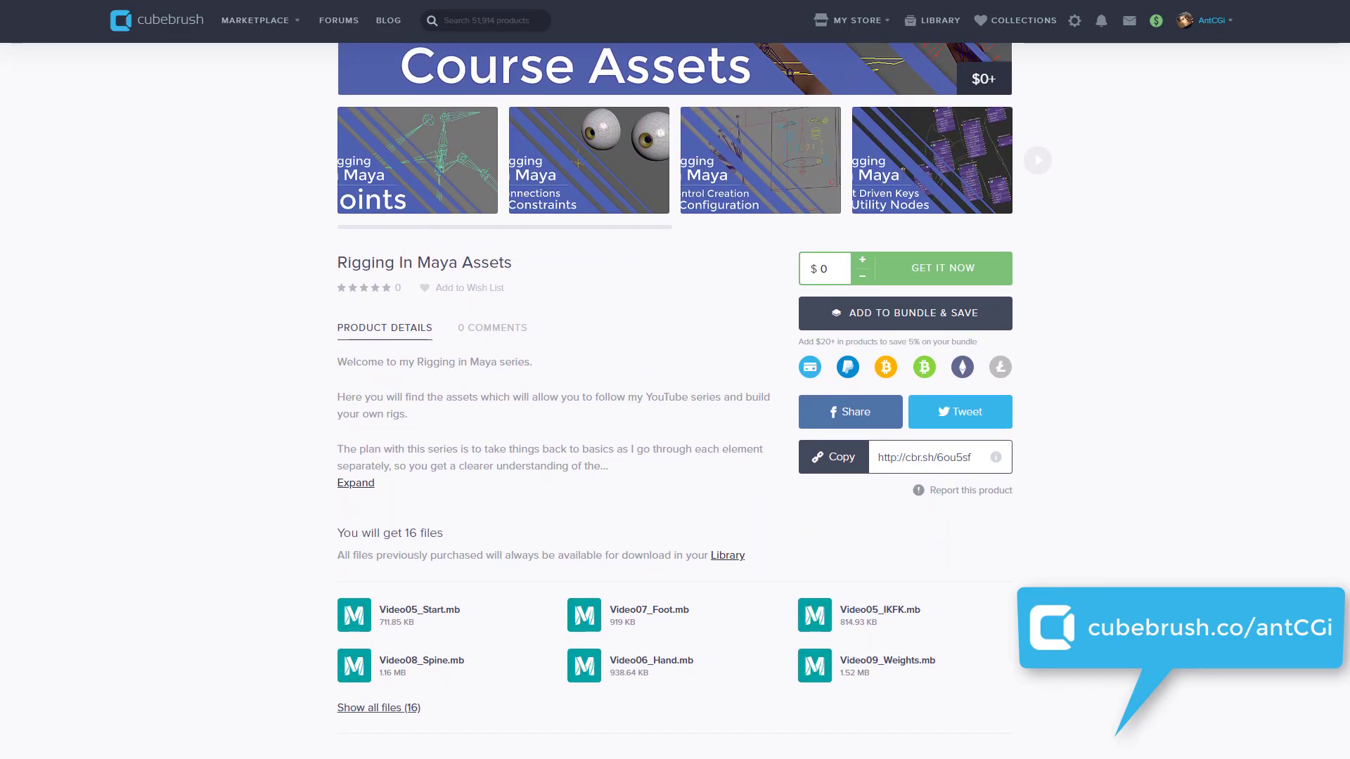
scroll(675, 401, "up", 5)
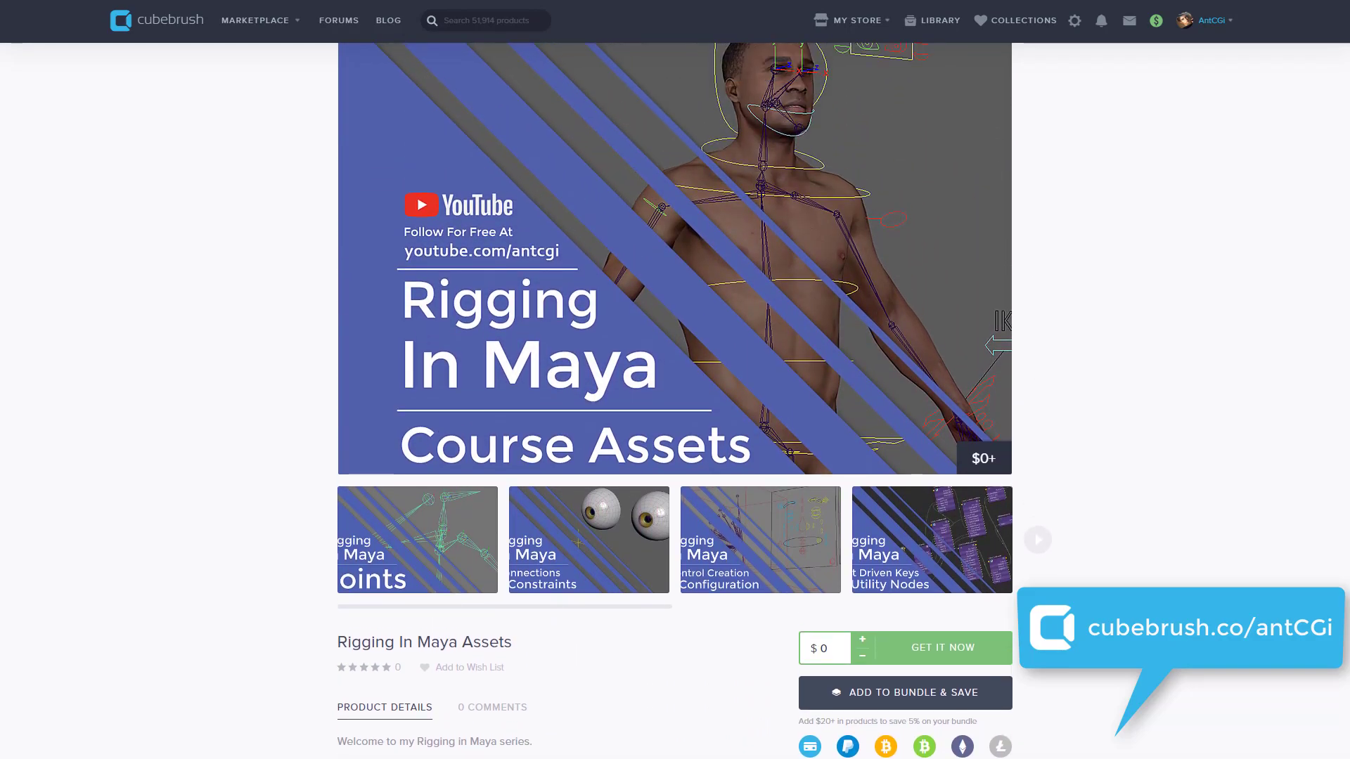
scroll(675, 400, "up", 2)
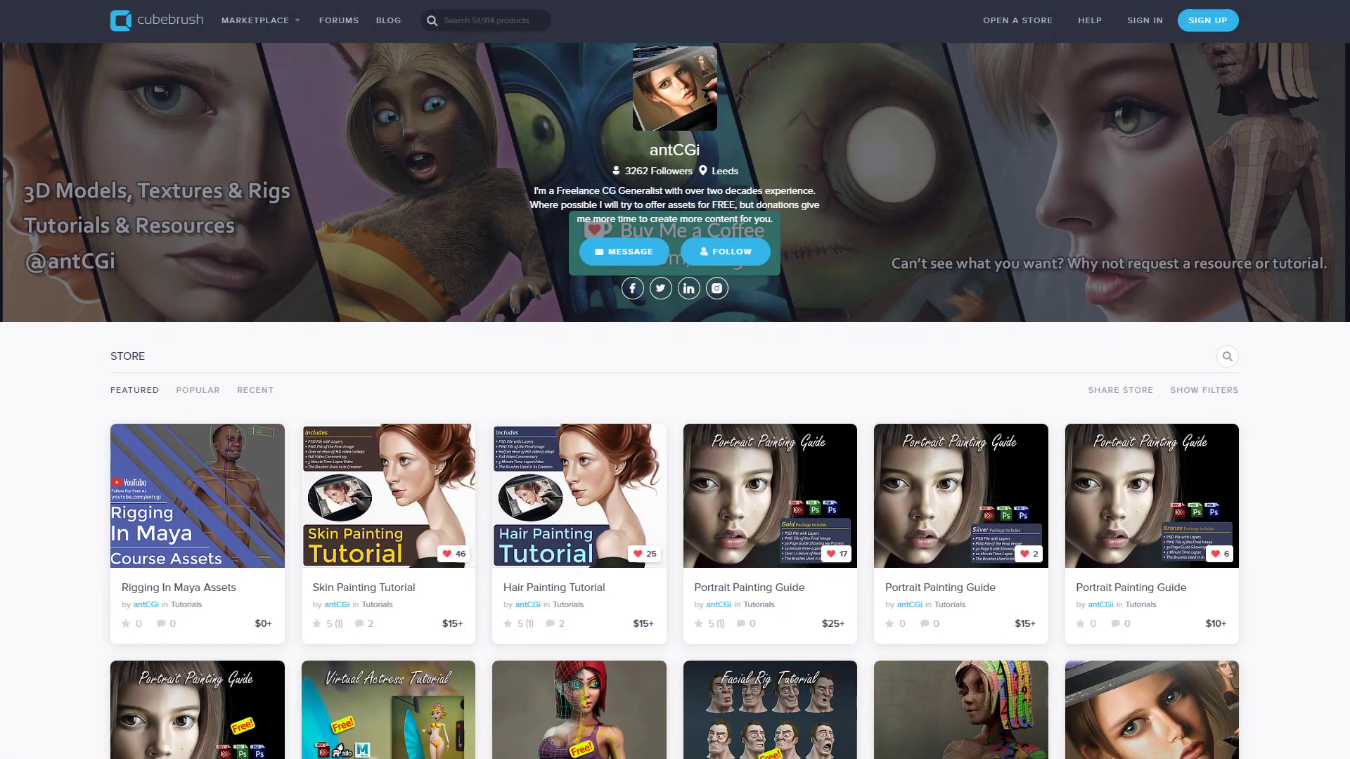
scroll(675, 400, "down", 2)
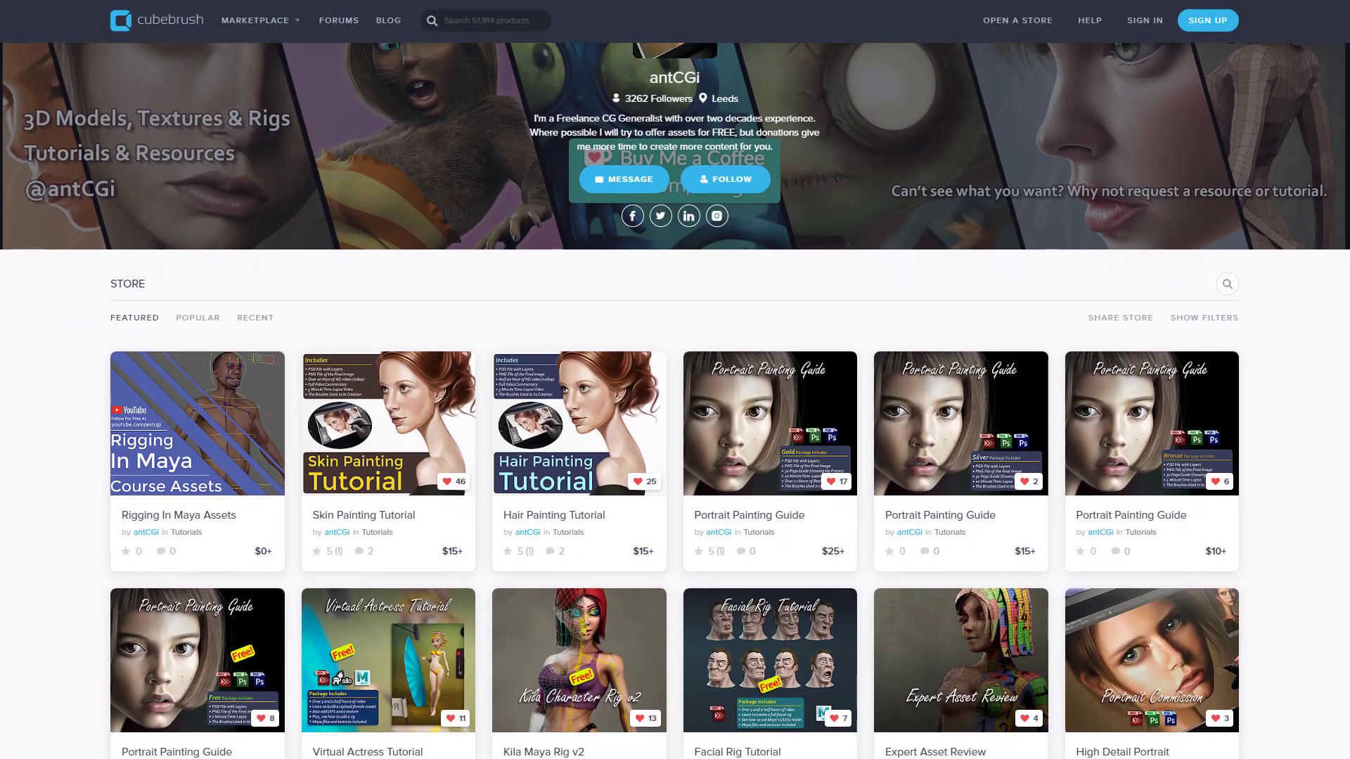
scroll(675, 400, "down", 3)
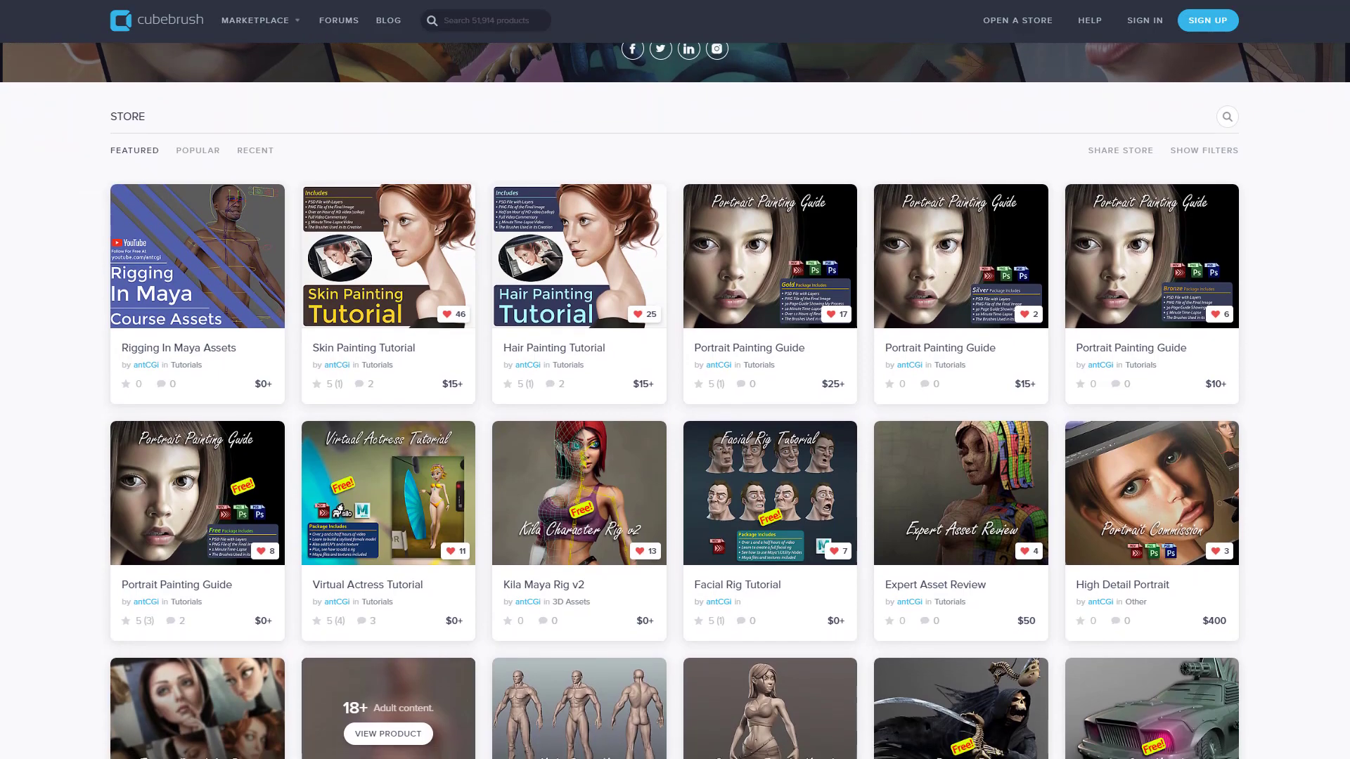
scroll(675, 400, "down", 4)
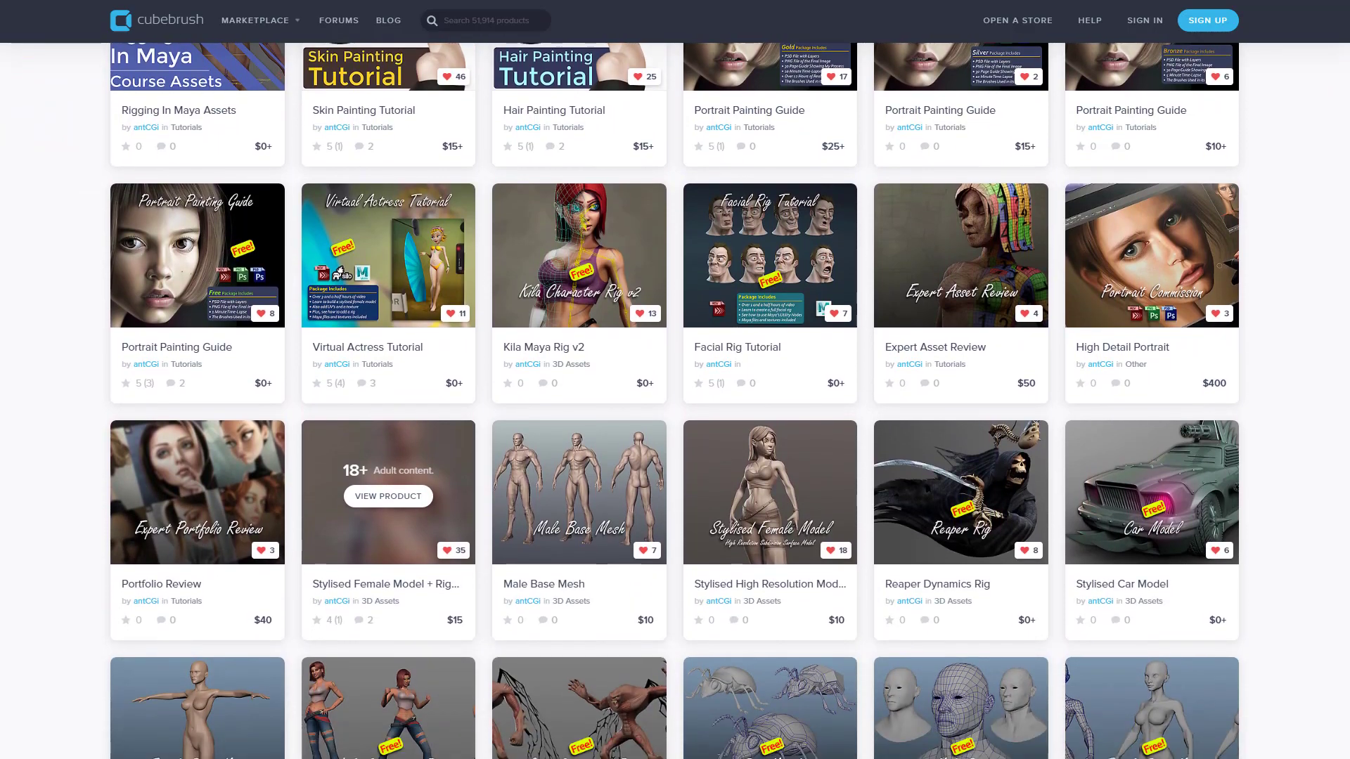
scroll(675, 401, "down", 4)
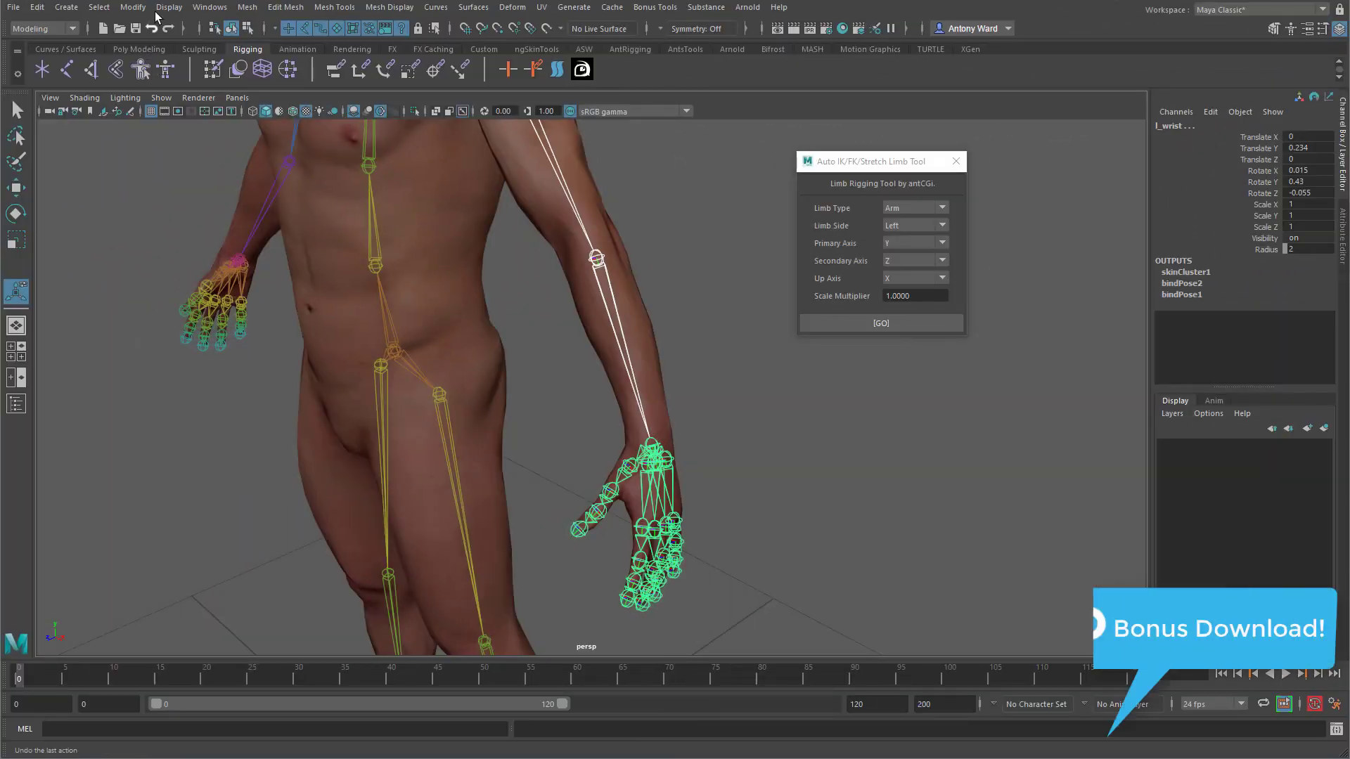
Step: In Maya, select the l_humerus, l_radius and l_wrist joints within the base_skeleton hierarchy
left_click(209, 7)
left_click(239, 164)
right_click(154, 364)
left_click(177, 404)
left_click(151, 367)
left_click(165, 378, "ctrl")
left_click(167, 393, "ctrl")
Step: Generate the left arm rig with the Auto IK/FK/Stretch Limb Tool, using limb type Arm and side Left
middle_click_drag(699, 268, 681, 331, "alt")
right_click_drag(681, 331, 516, 261, "alt")
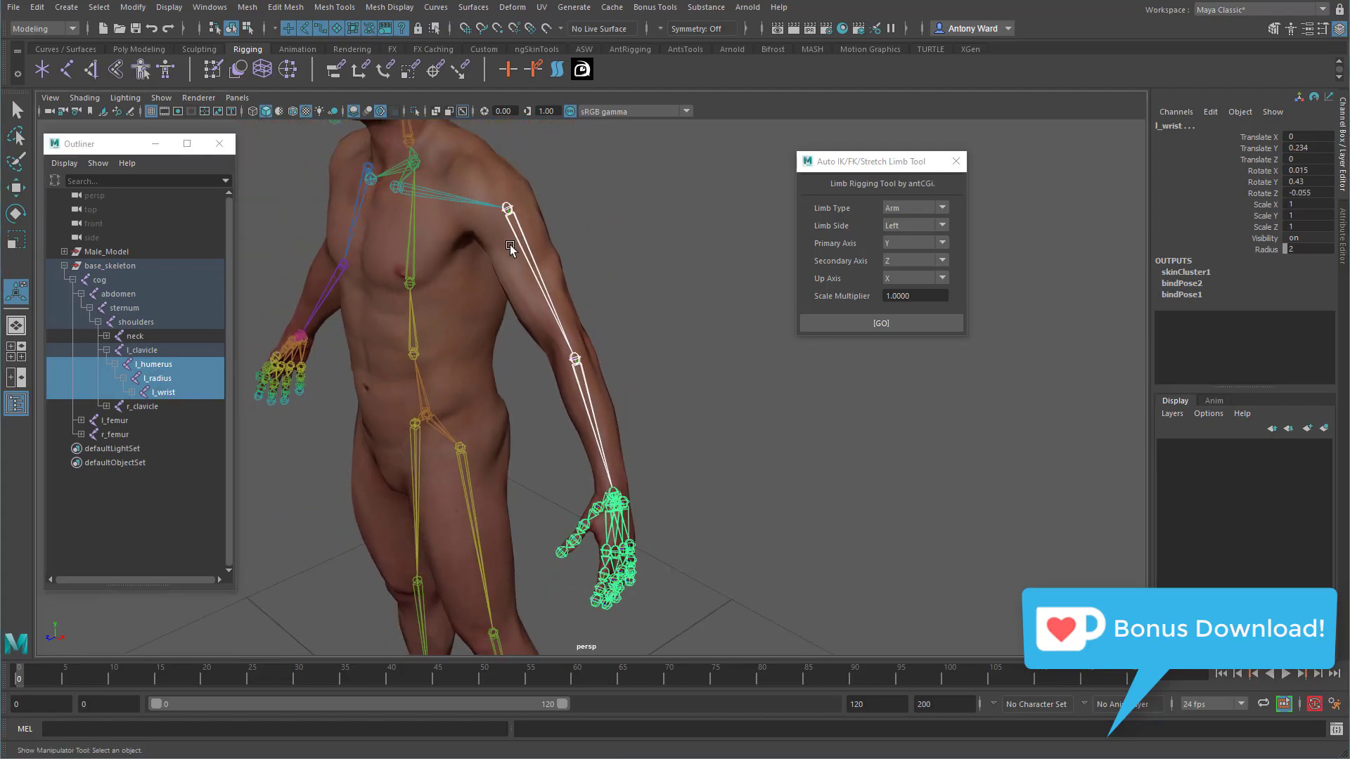
left_click_drag(643, 435, 700, 410, "alt")
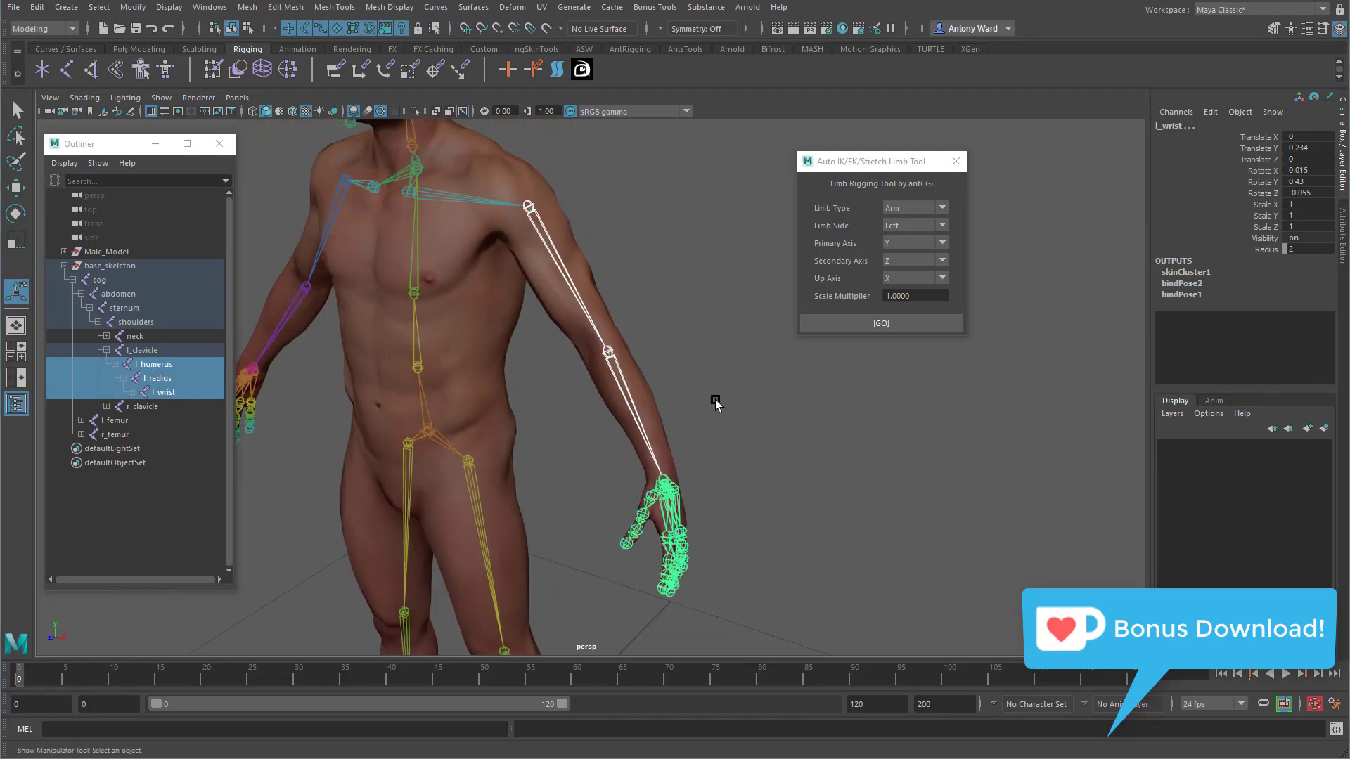
left_click(879, 322)
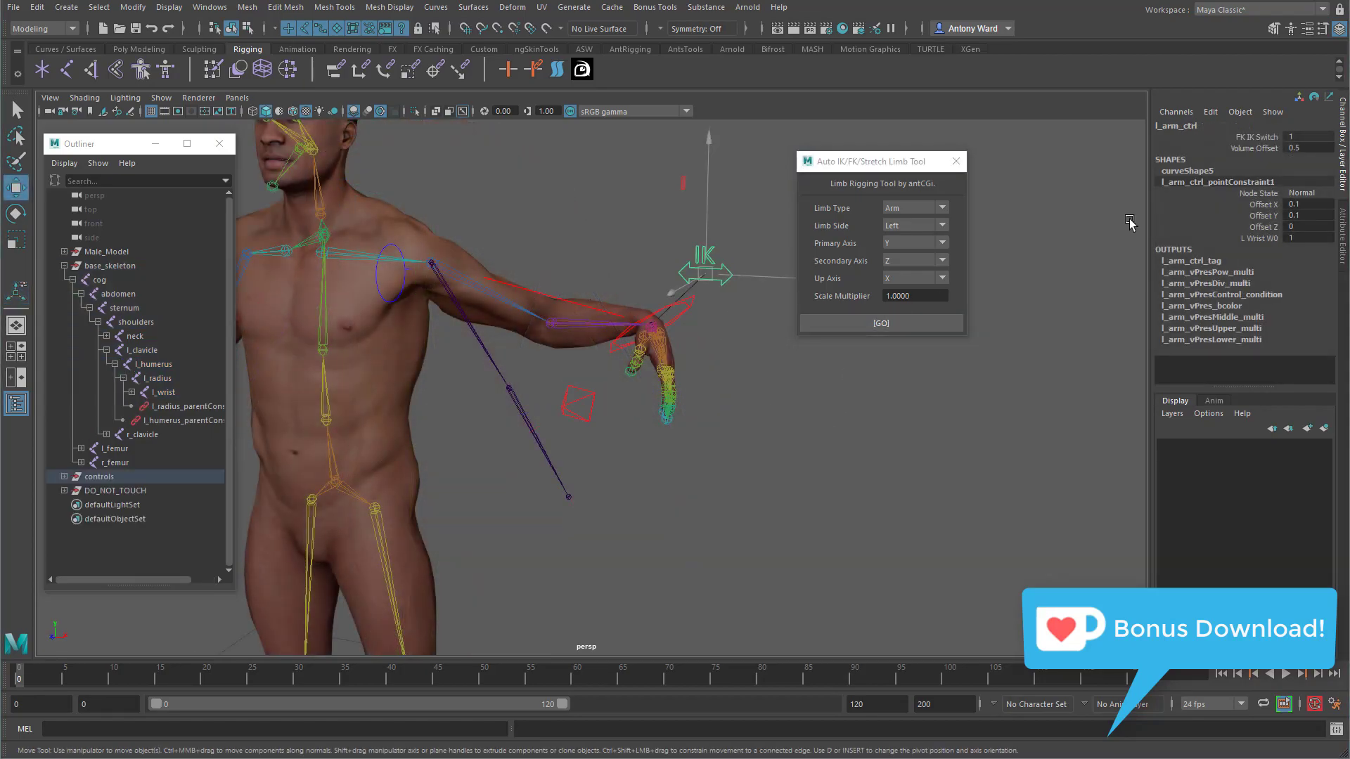
Step: Test the generated left arm rig by adjusting its FK IK Switch and pulling the IK control away from the body
left_click(1253, 138)
middle_click_drag(798, 407, 808, 410)
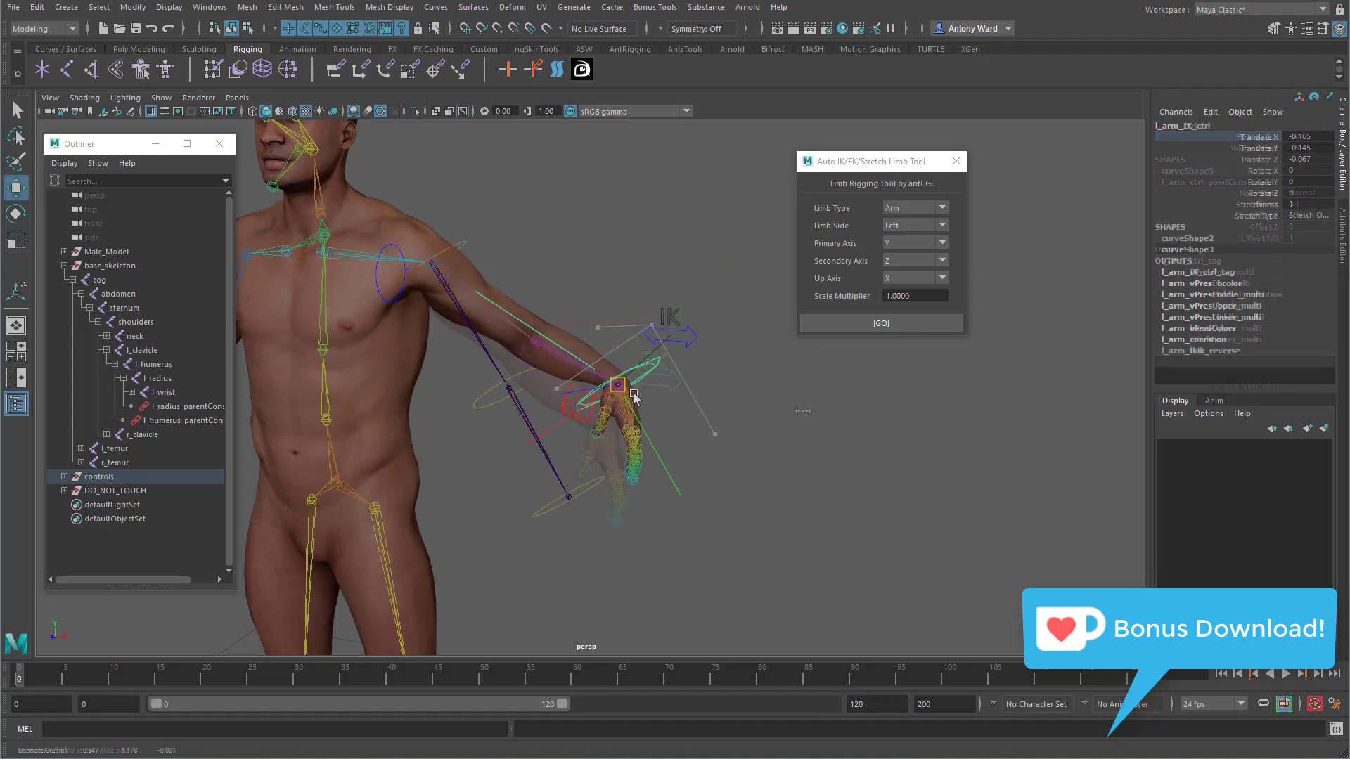
left_click_drag(634, 397, 881, 487)
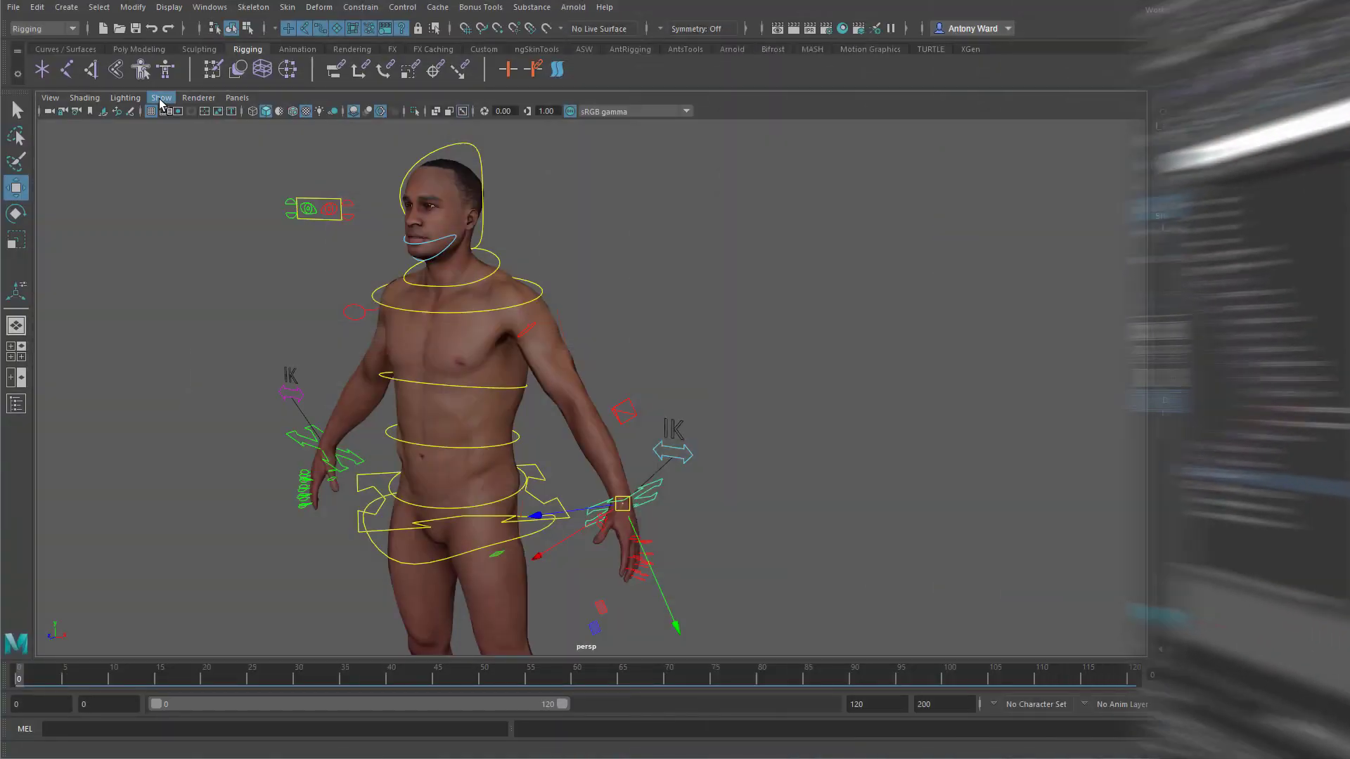
Step: Show the joints in the viewport and select the l_humerus joint to inspect the left arm chain
left_click(161, 97)
left_click(197, 327)
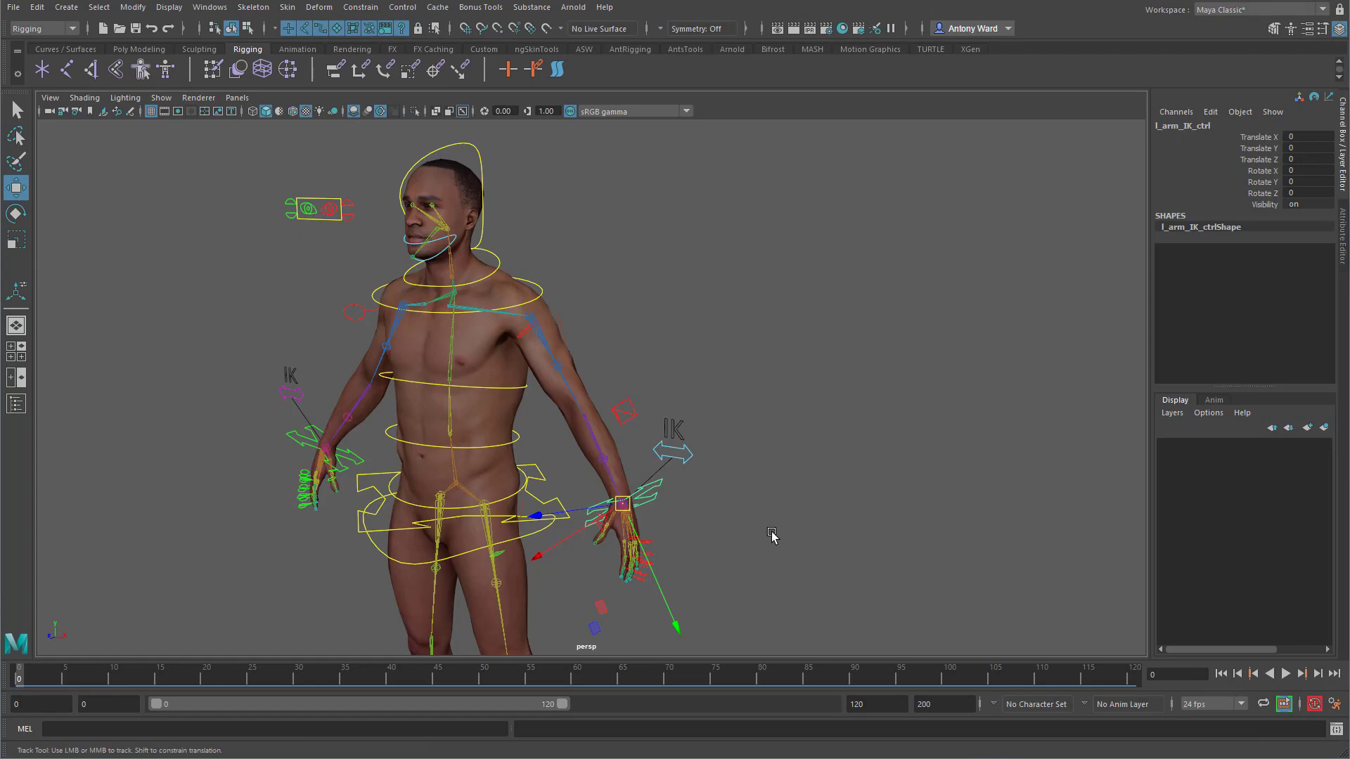
middle_click_drag(763, 540, 837, 512, "alt")
right_click_drag(837, 513, 967, 509, "alt")
left_click_drag(967, 509, 963, 529, "alt")
middle_click_drag(963, 529, 815, 537, "alt")
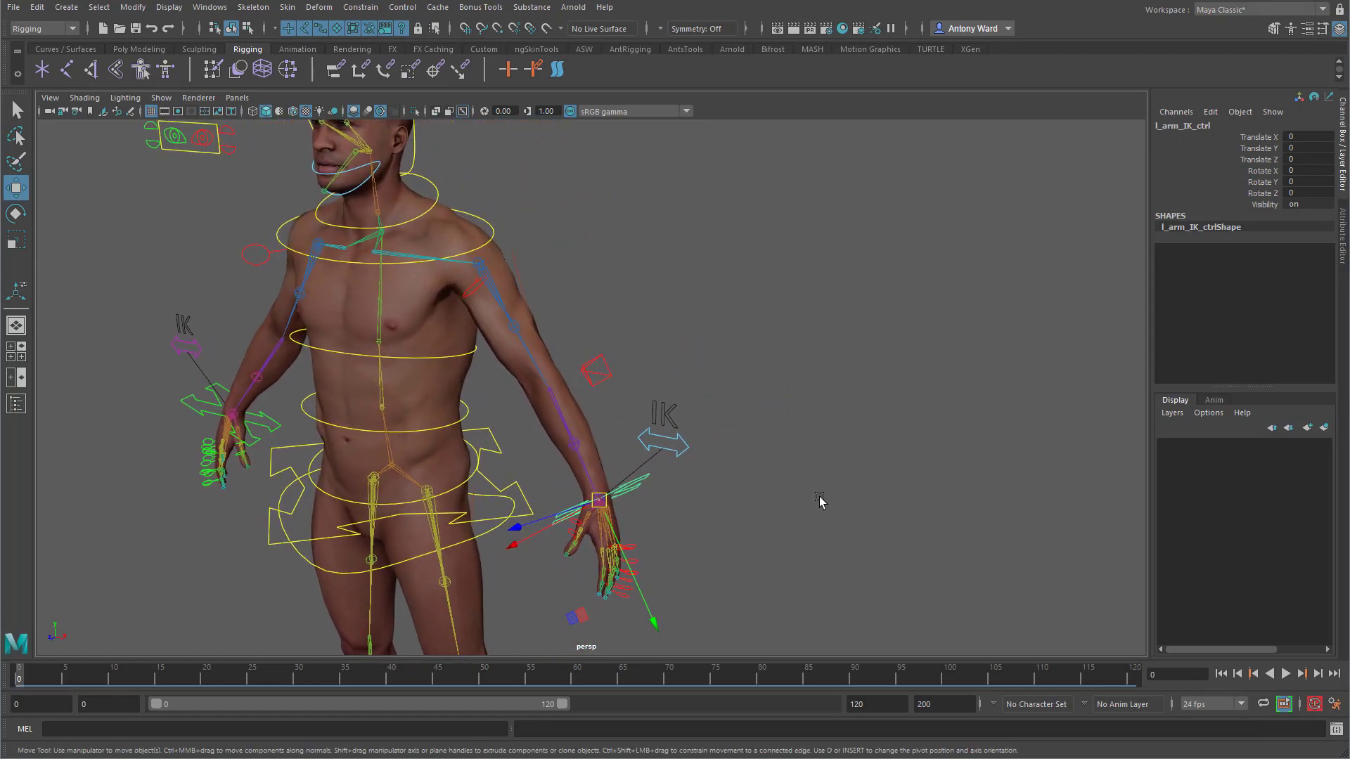
left_click(819, 501)
left_click(527, 344)
left_click_drag(687, 394, 808, 394, "alt")
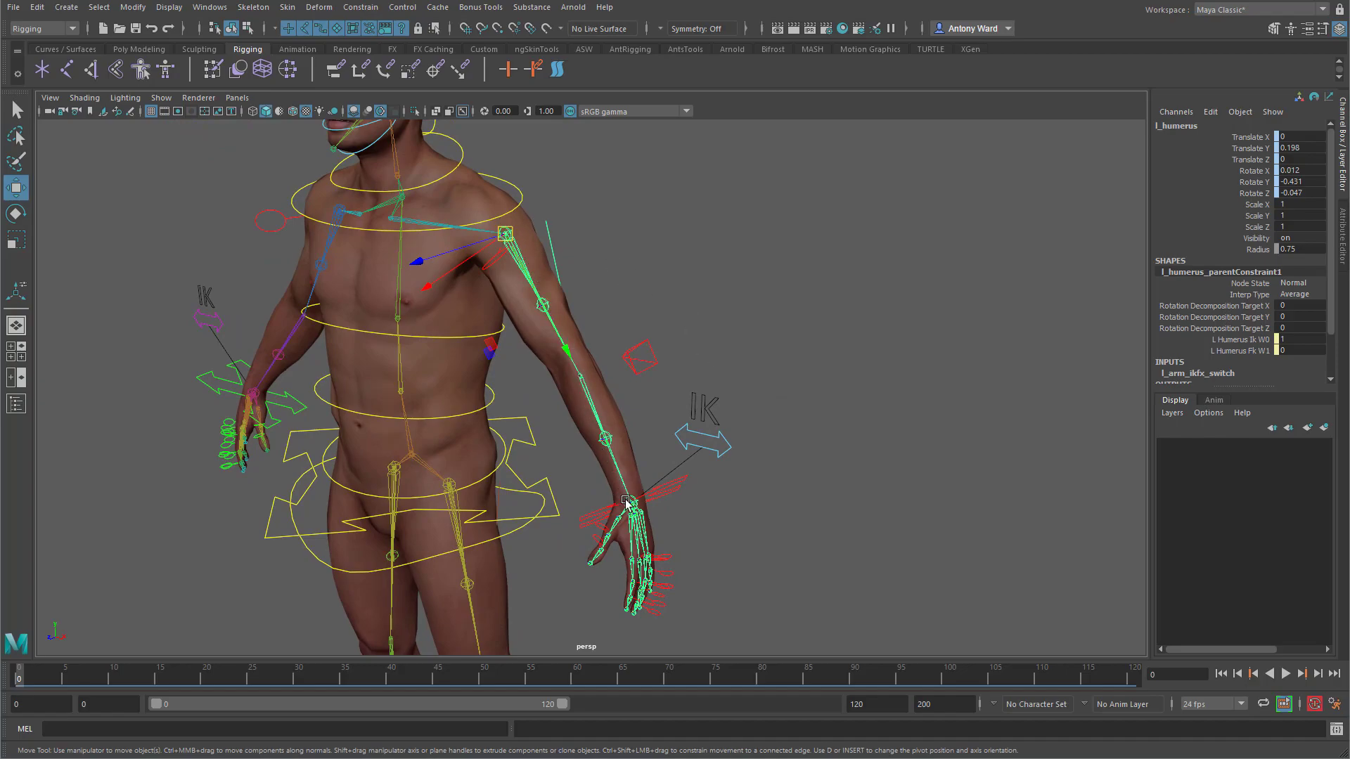
Step: Try pulling the left arm IK control past the arm's reach, and undo the move
left_click(673, 486)
left_click_drag(632, 508, 836, 532)
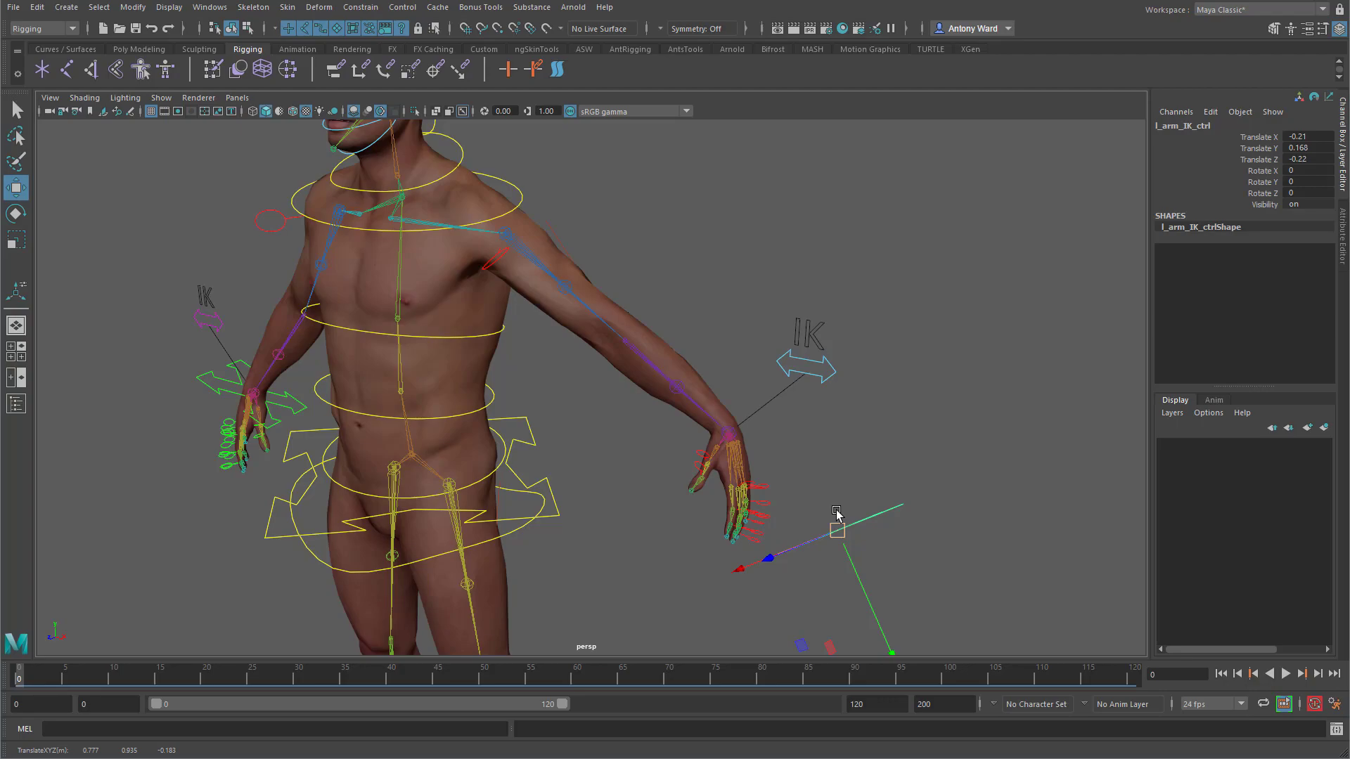
left_click_drag(837, 515, 863, 514, "alt")
key("ctrl+z")
left_click_drag(757, 490, 671, 456, "alt")
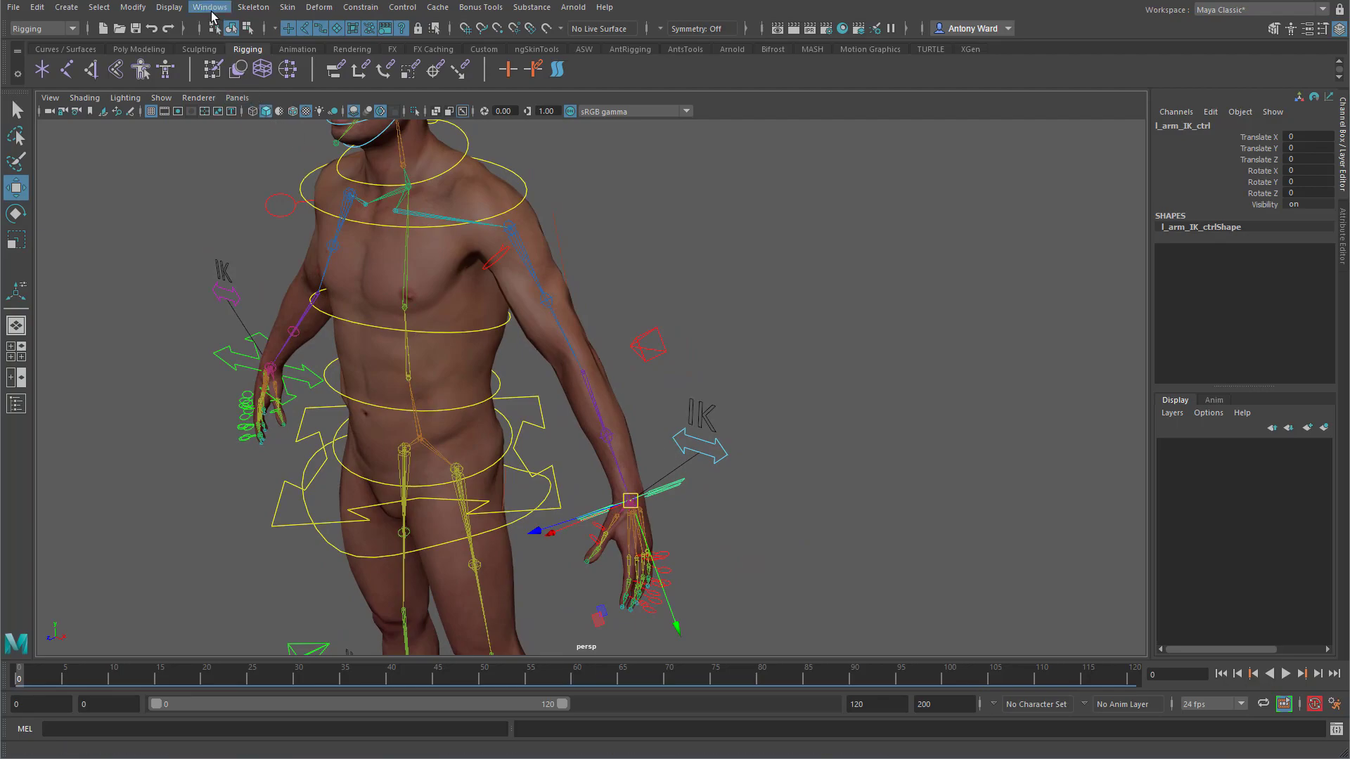
Step: Duplicate the l_humerus_ik joint chain found in the l_arm group under rig_systems and joints
left_click(209, 7)
left_click(242, 160)
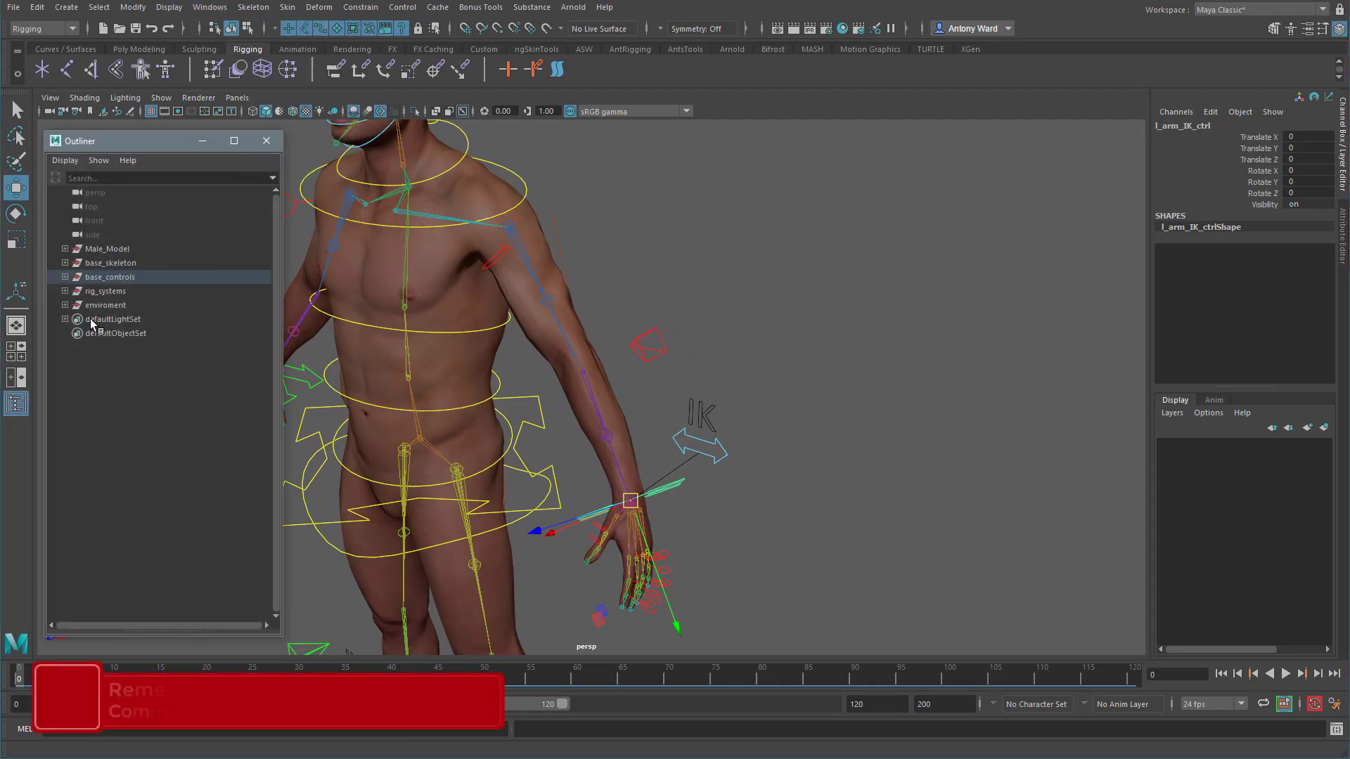
left_click(64, 291)
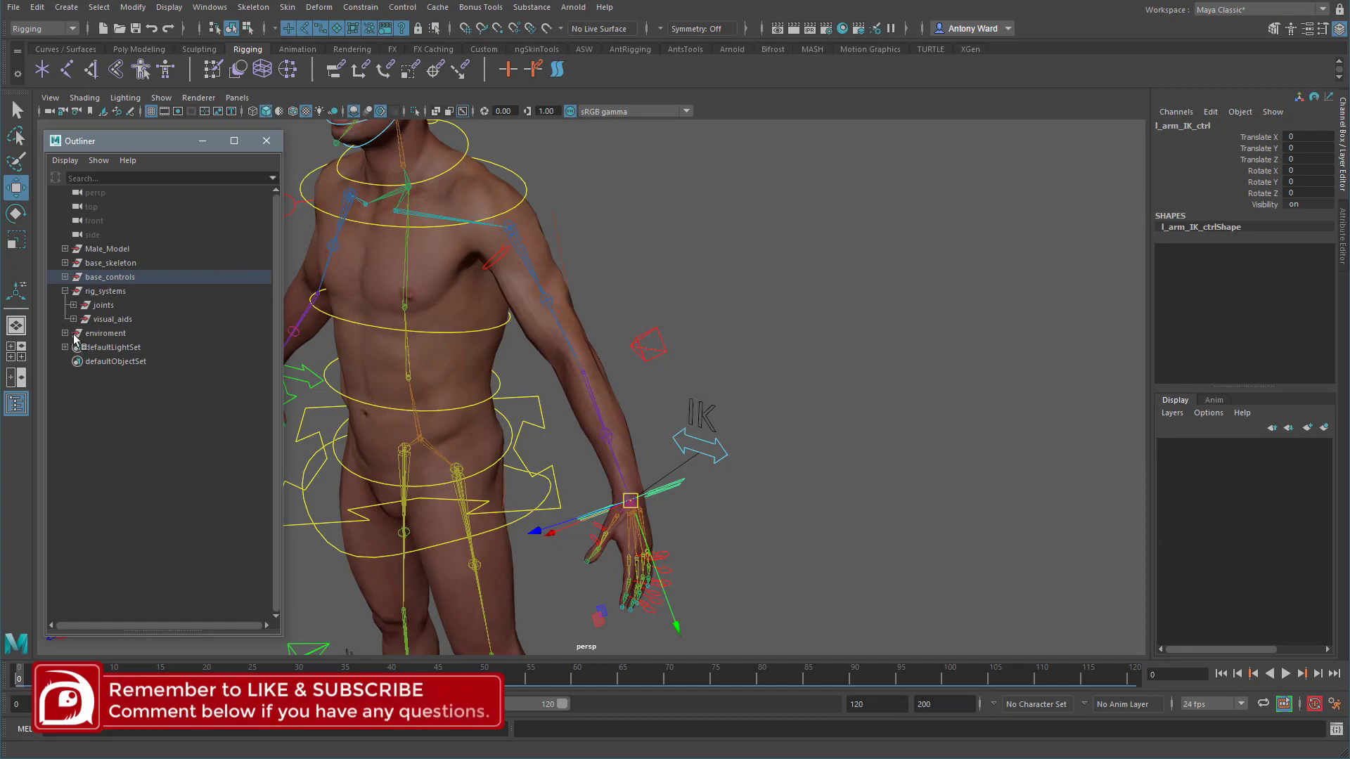
left_click(73, 305)
left_click(82, 347)
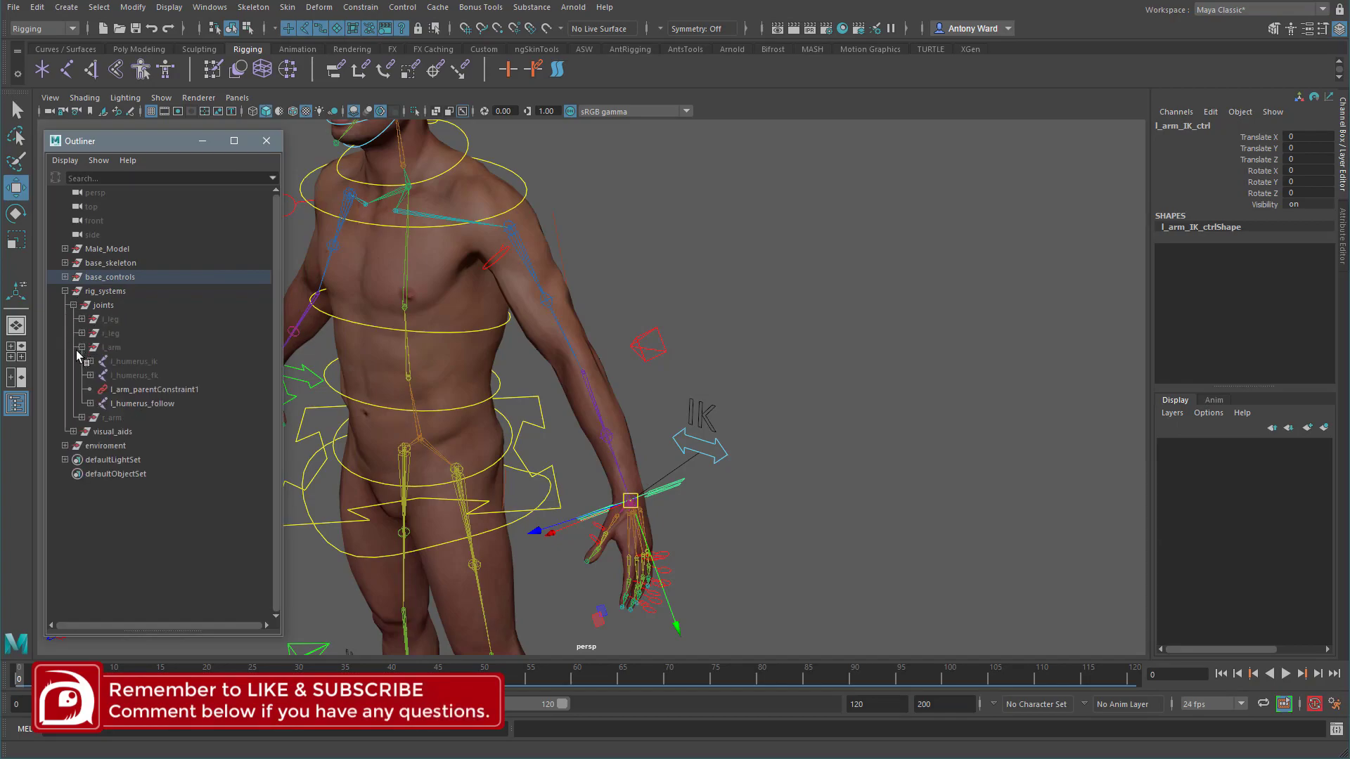
left_click(162, 361)
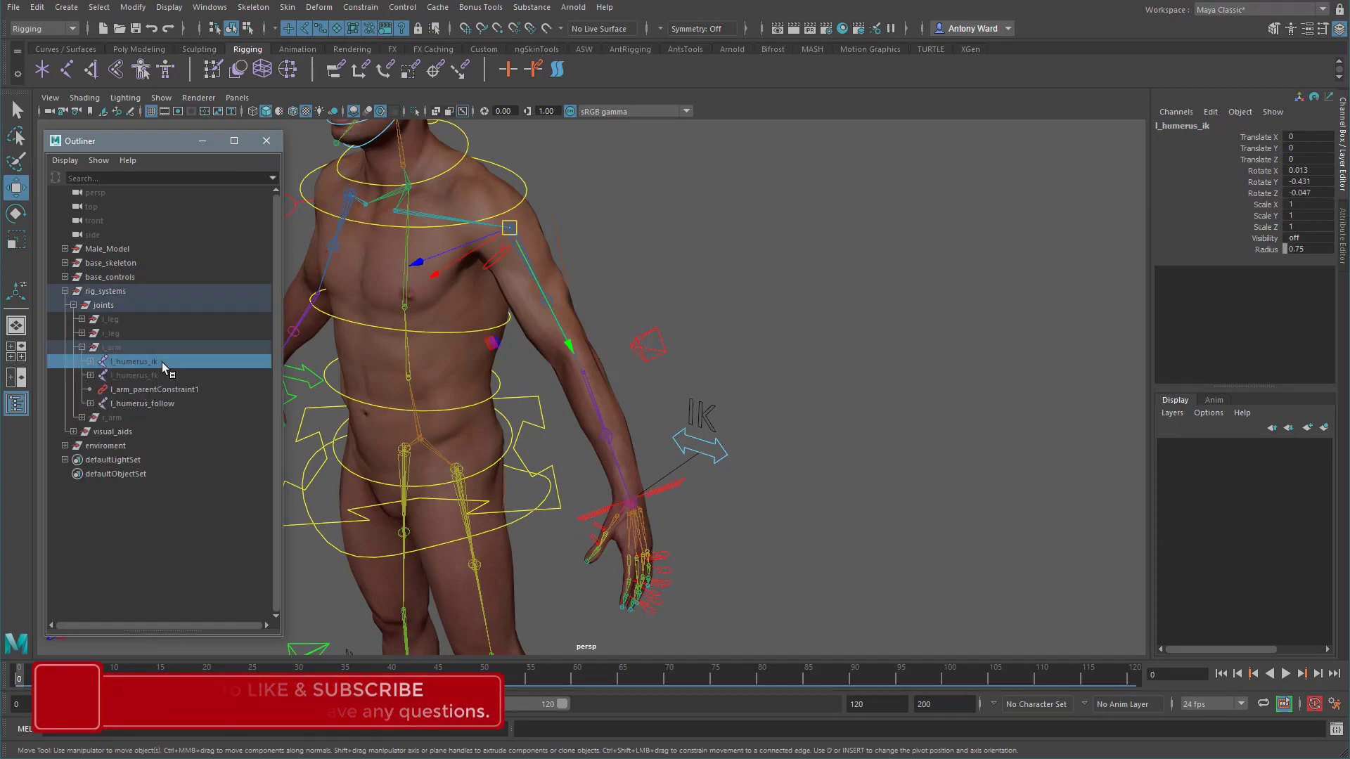
key("ctrl+d")
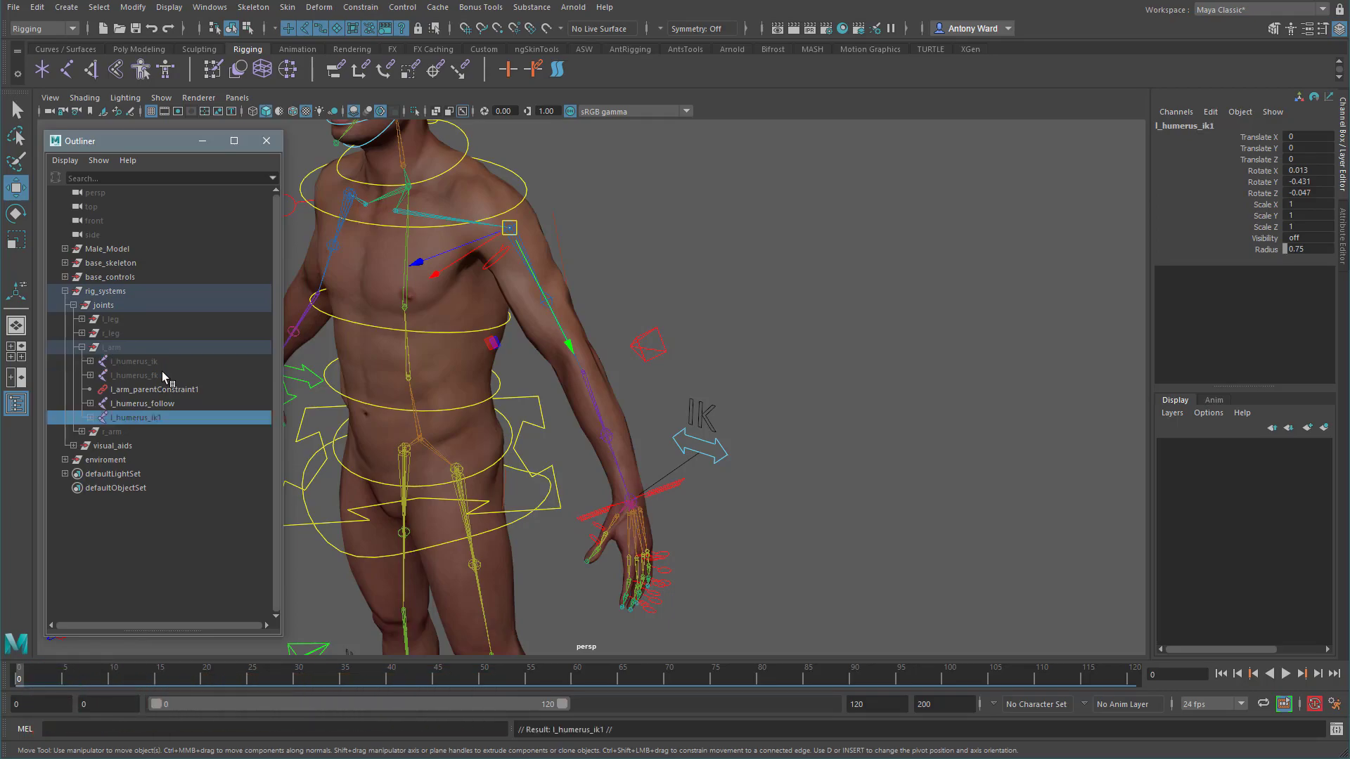
Step: Unhide the duplicated left arm chain and delete its wrist orient constraint and effector
left_click(90, 418, "shift")
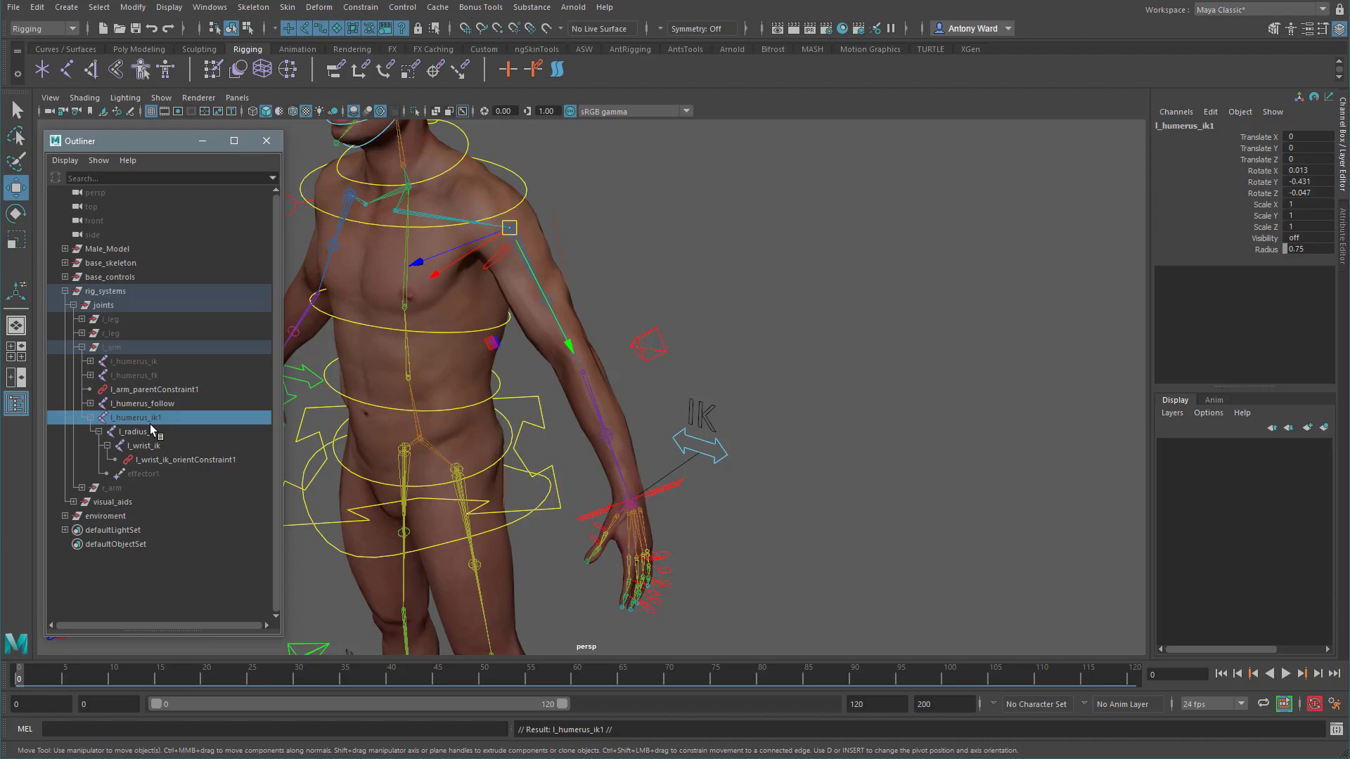
key("shift+h")
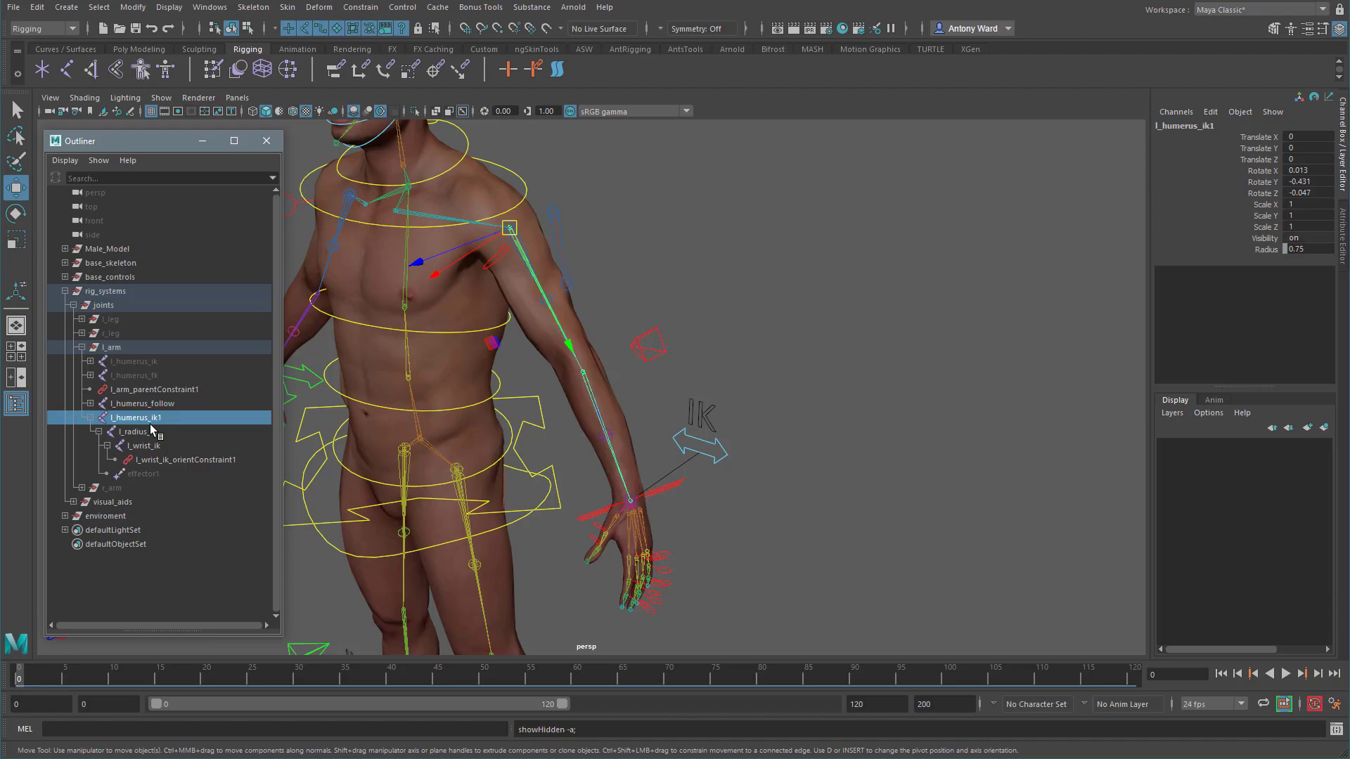
left_click(166, 458)
left_click(166, 469, "ctrl")
key("Delete")
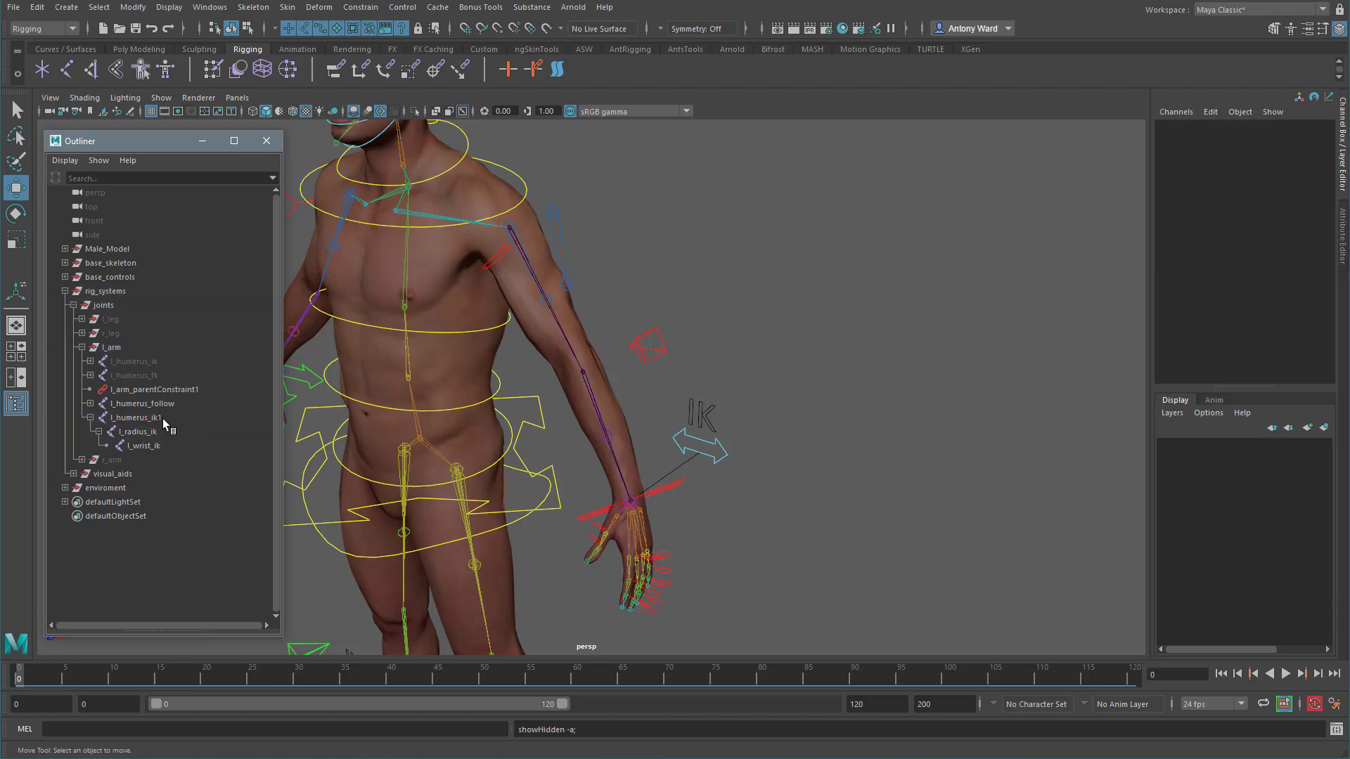
Step: Rename the three joints of the duplicated left arm chain to l_humerus_stretch, l_radius_stretch and l_wrist_stretch
double_click(163, 420)
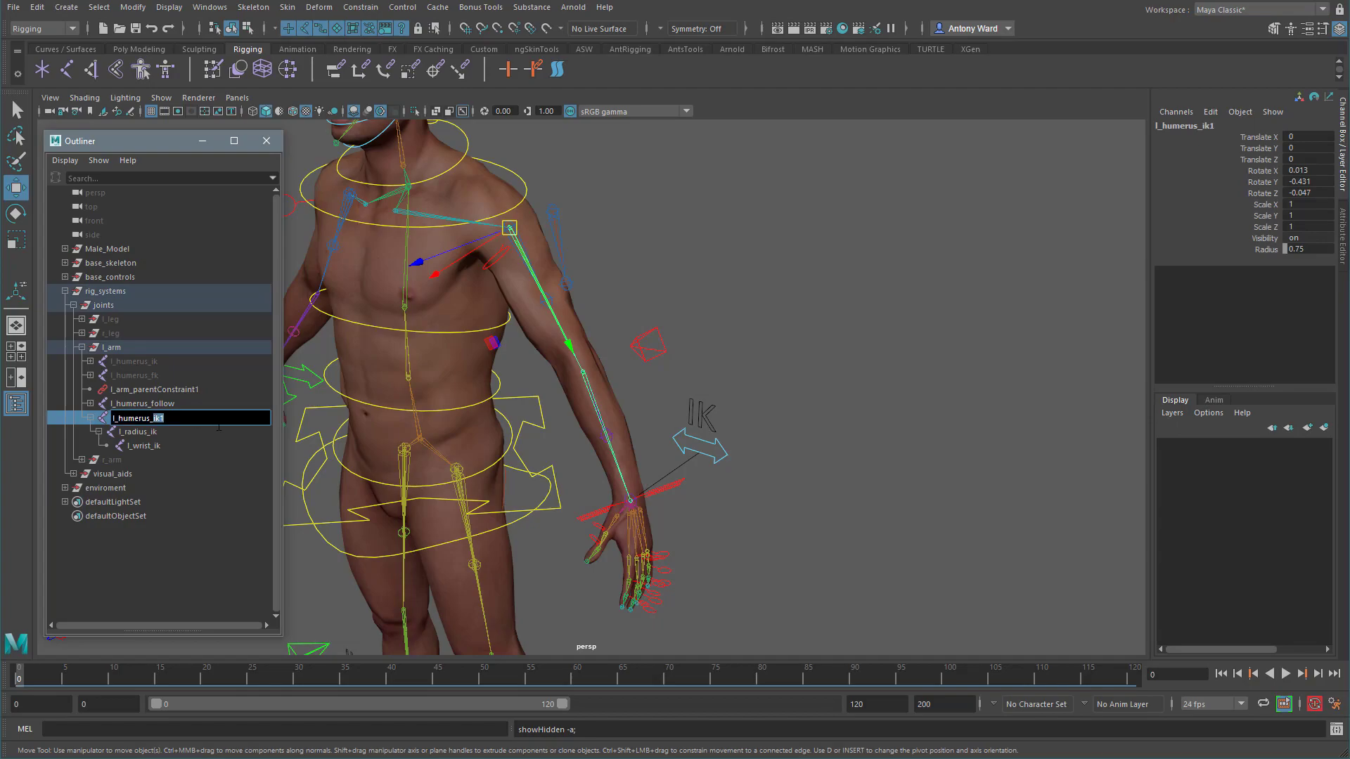
type("st")
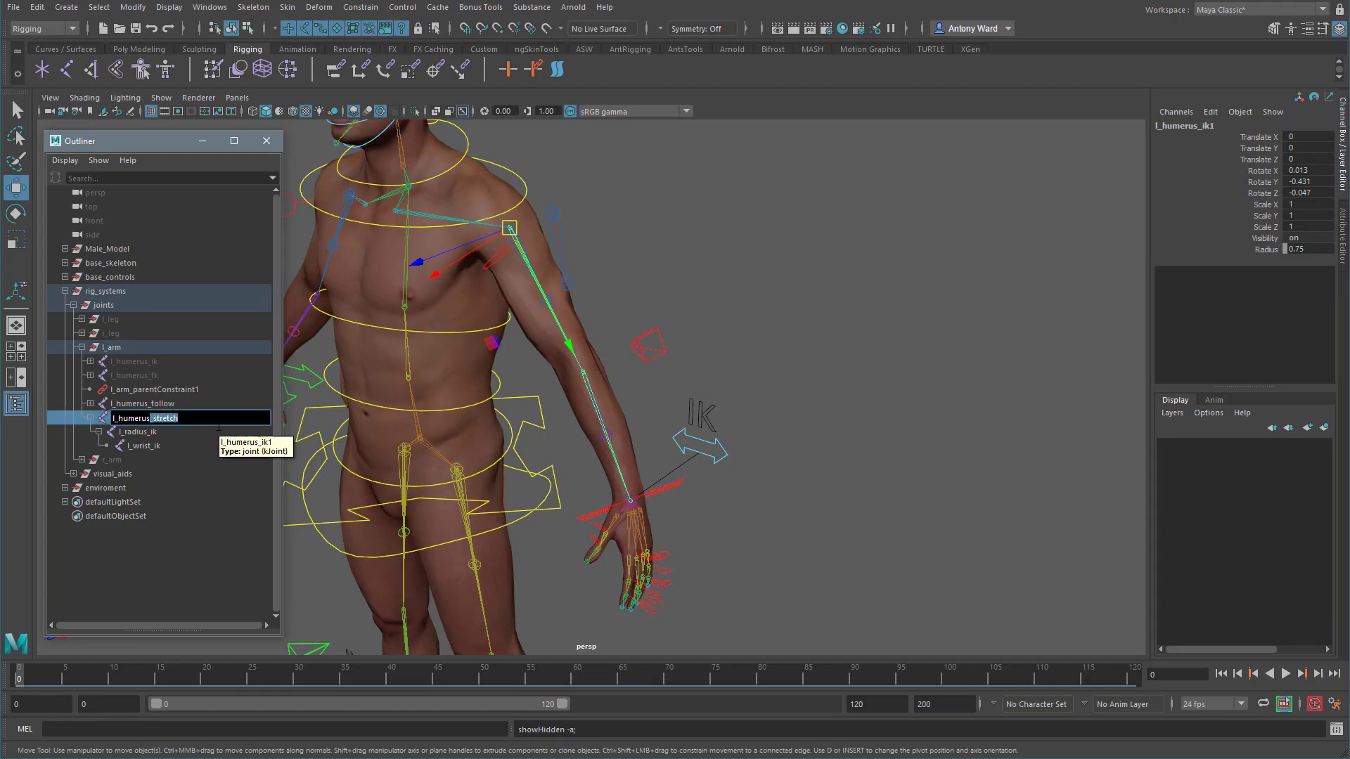
type("retch")
double_click(165, 433)
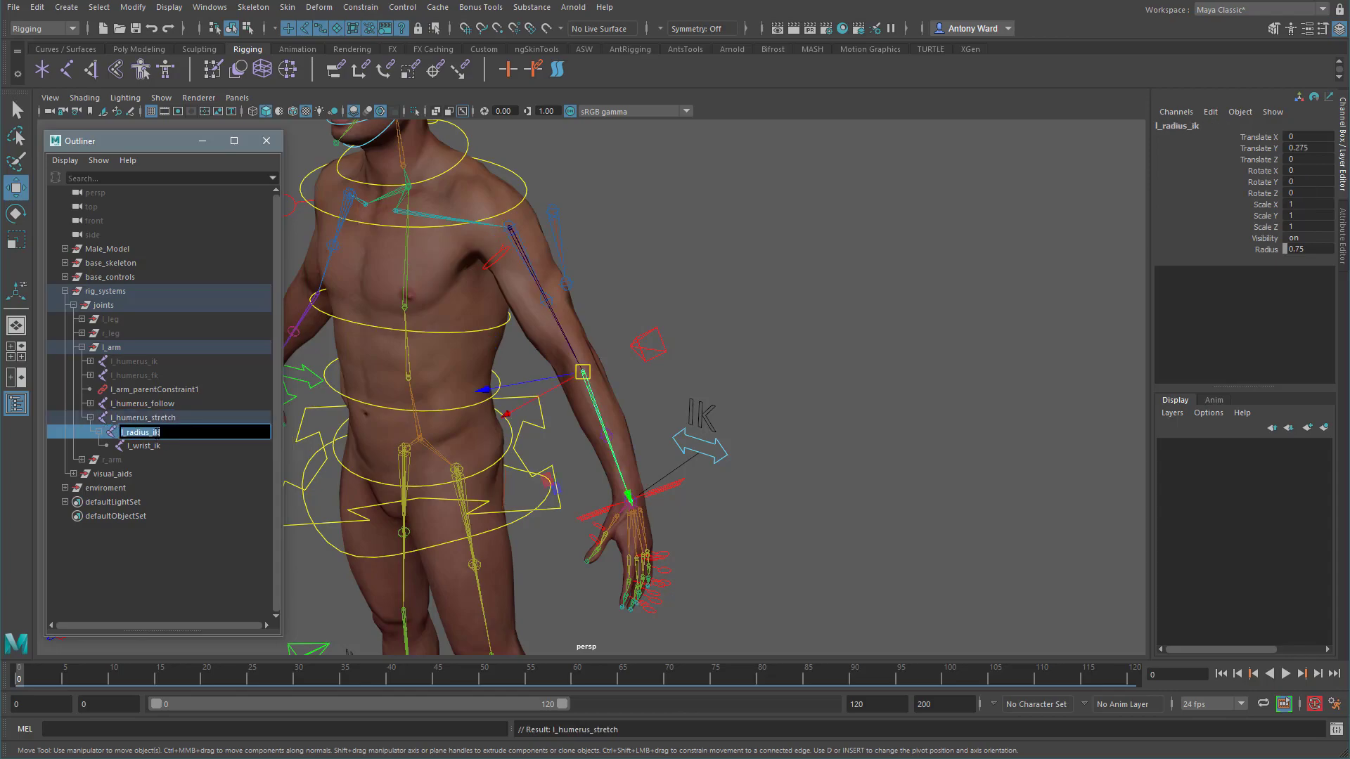
double_click(175, 447)
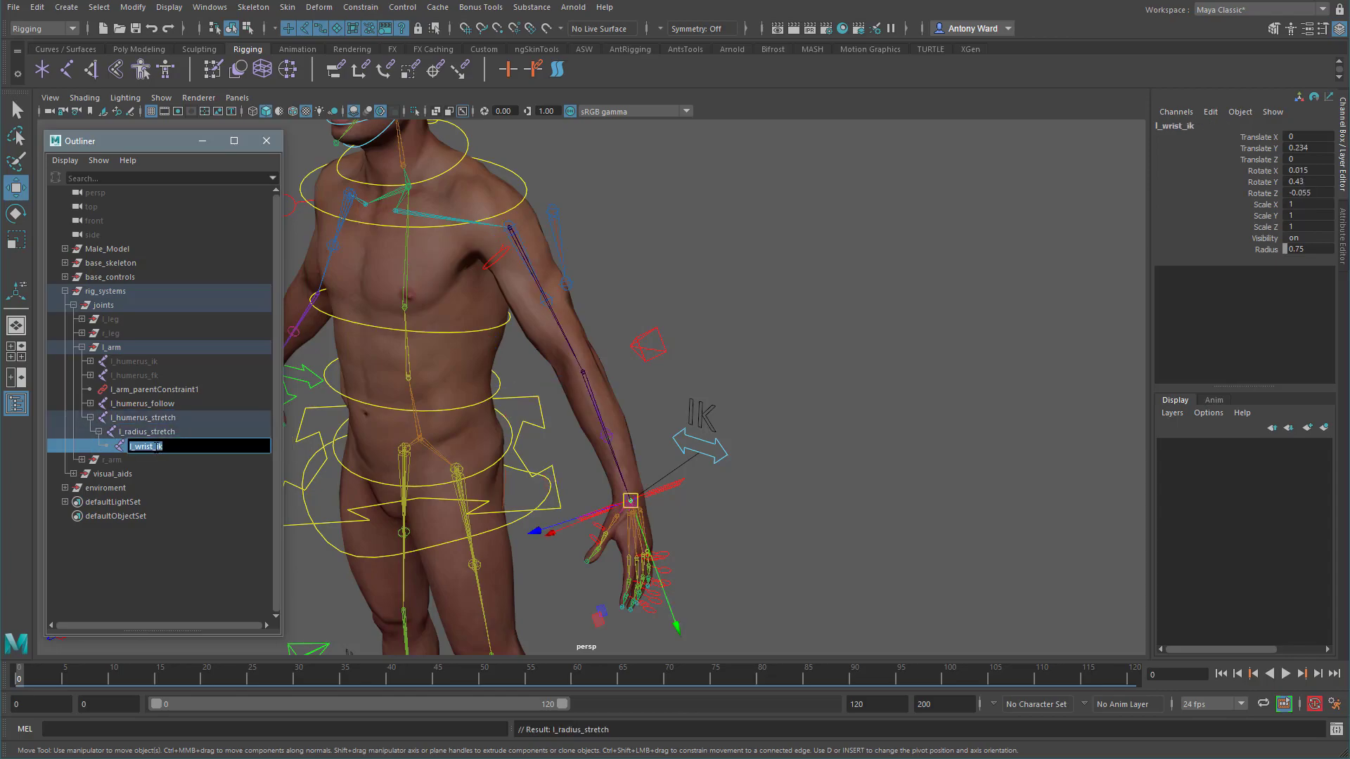
key("Return")
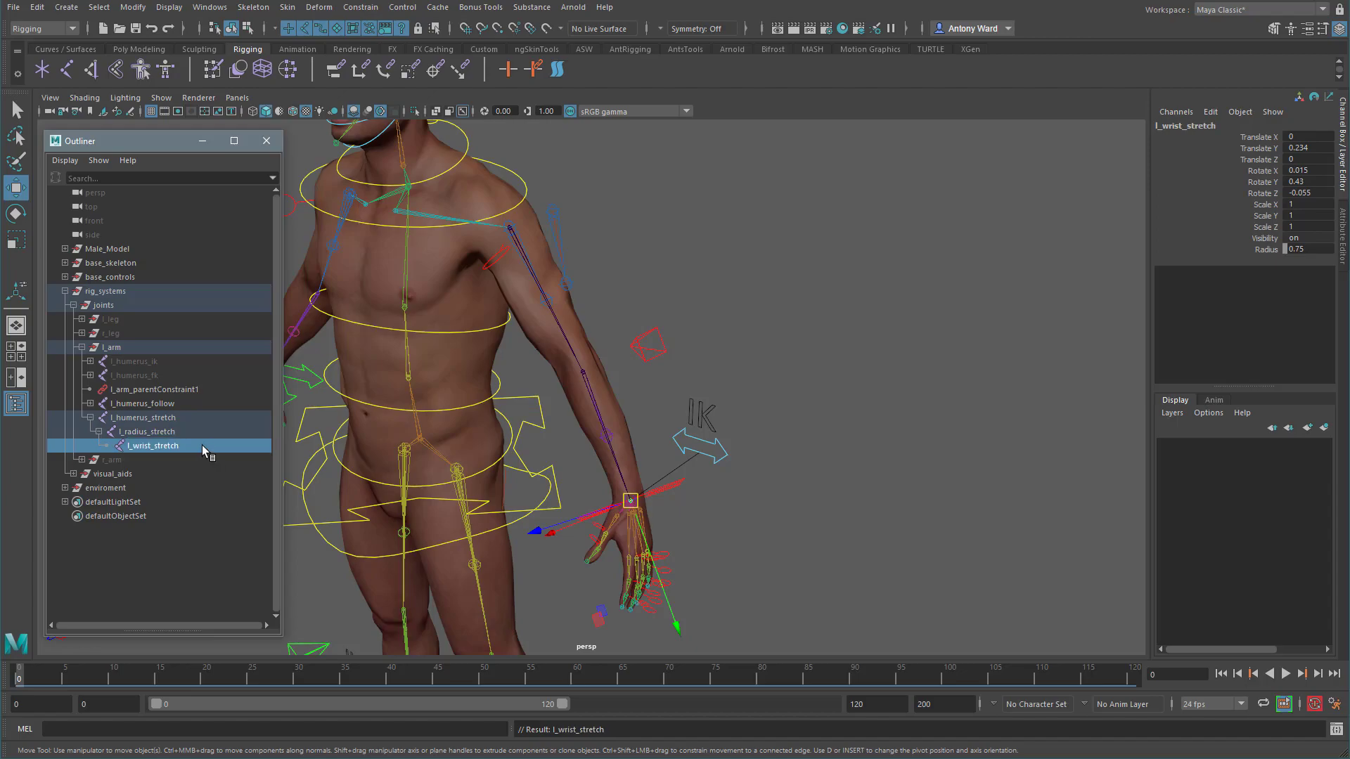
Step: Set the joint radius of l_humerus_stretch, l_radius_stretch and l_wrist_stretch to 2, then clear the selection
left_click(184, 419, "shift")
left_click(1306, 249)
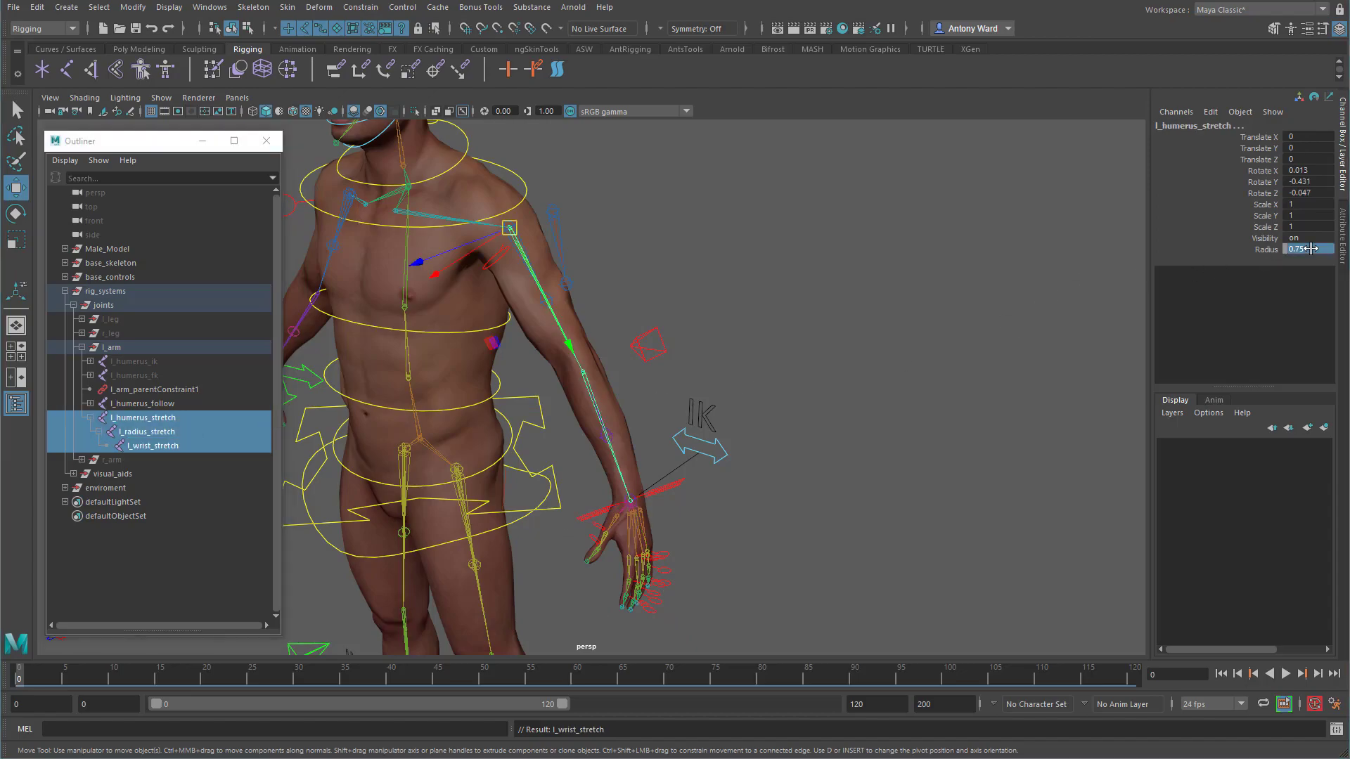
type("2")
key("Return")
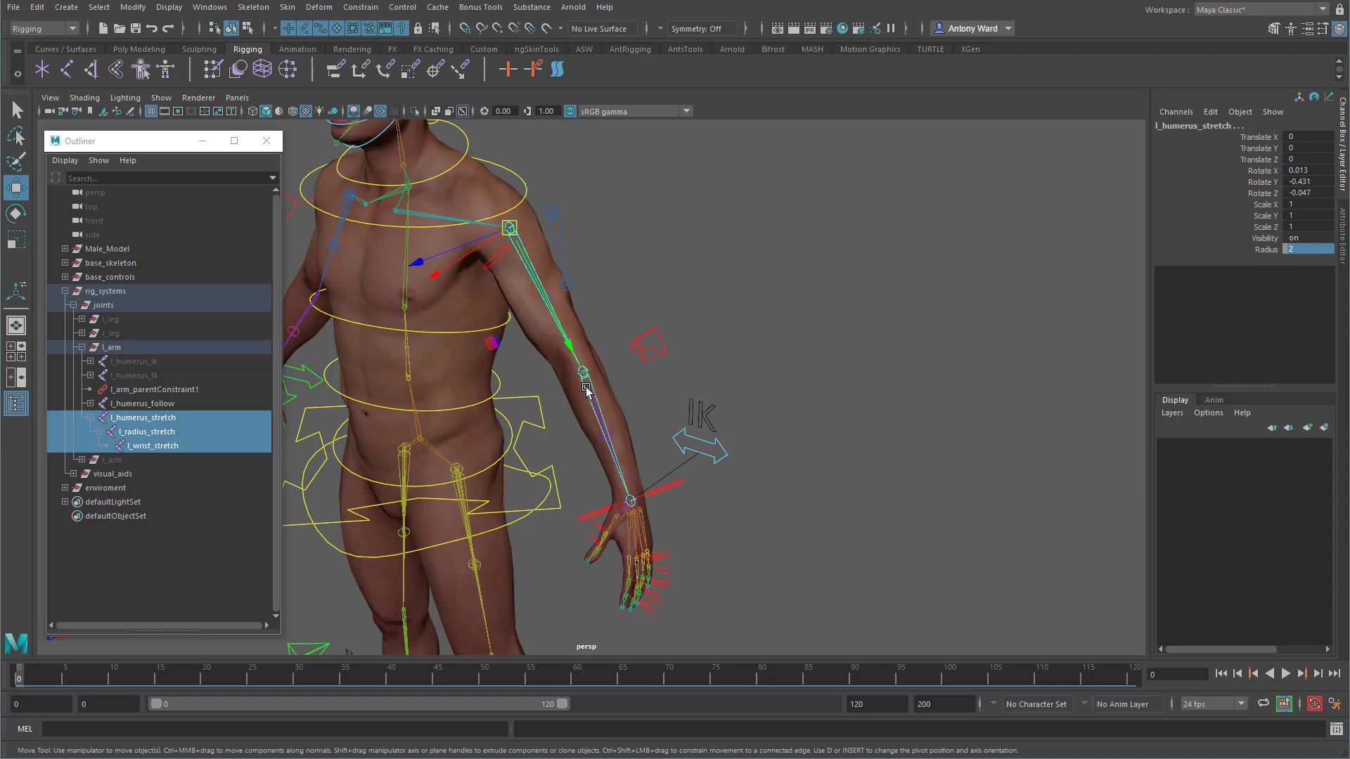
left_click_drag(720, 422, 464, 390, "alt")
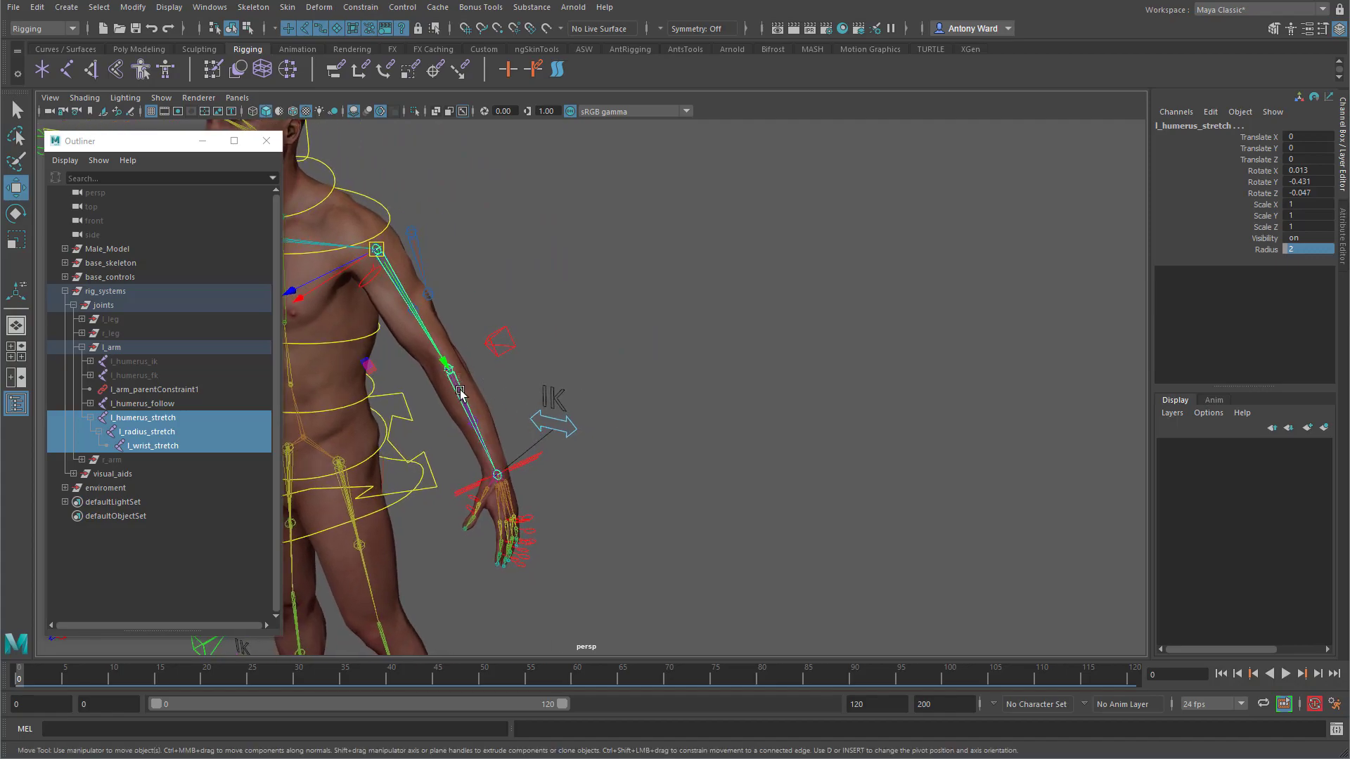
left_click(515, 253)
Step: Open the Node Editor and add the humerus, radius and wrist stretch joints to the empty graph
key("space")
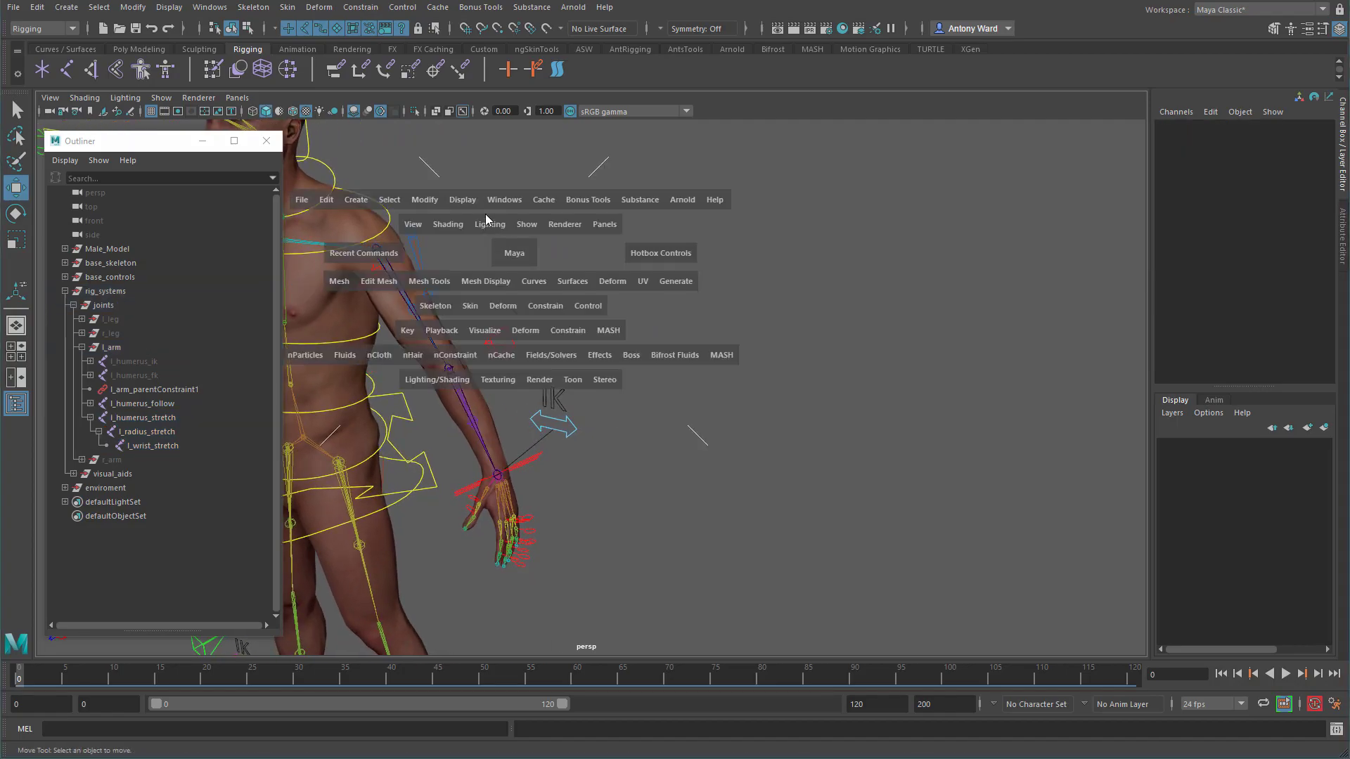
left_click_drag(504, 200, 541, 366)
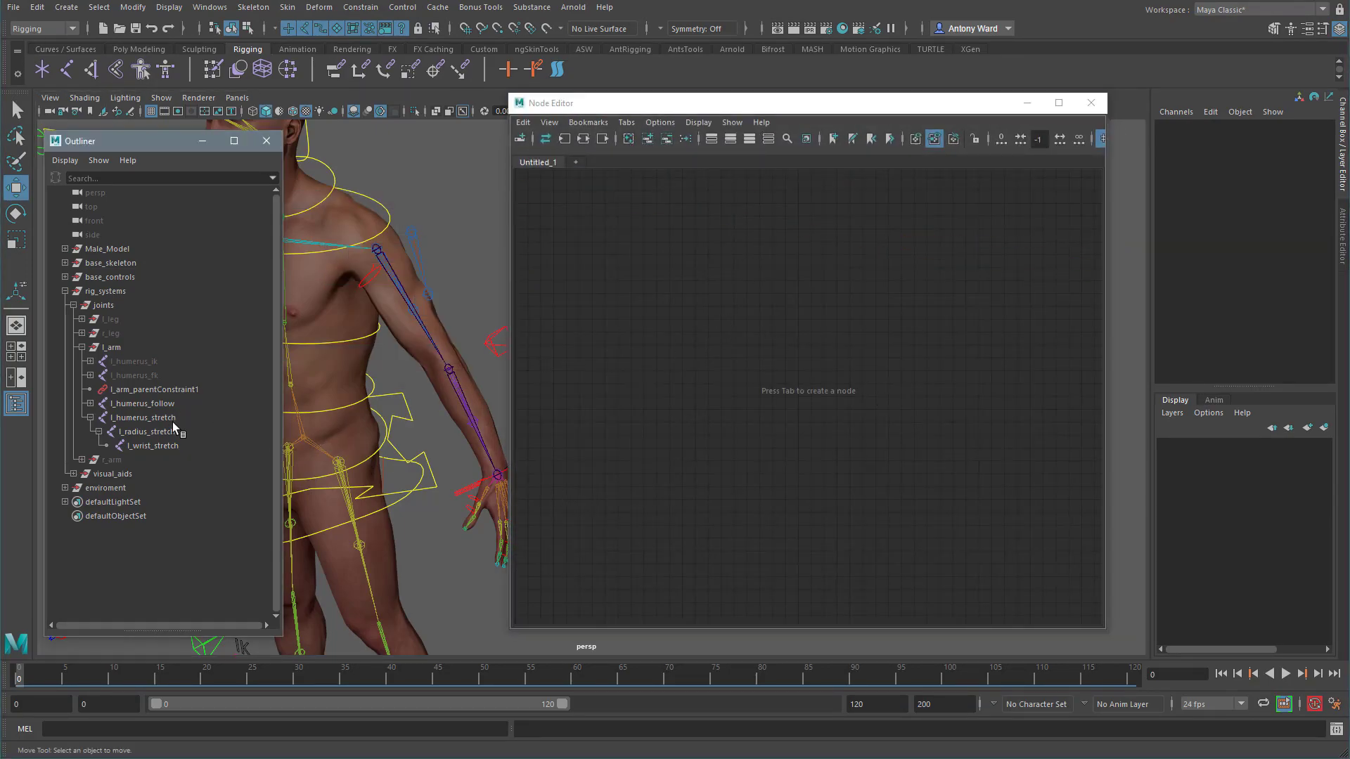
left_click_drag(171, 421, 177, 448)
middle_click_drag(171, 420, 566, 376)
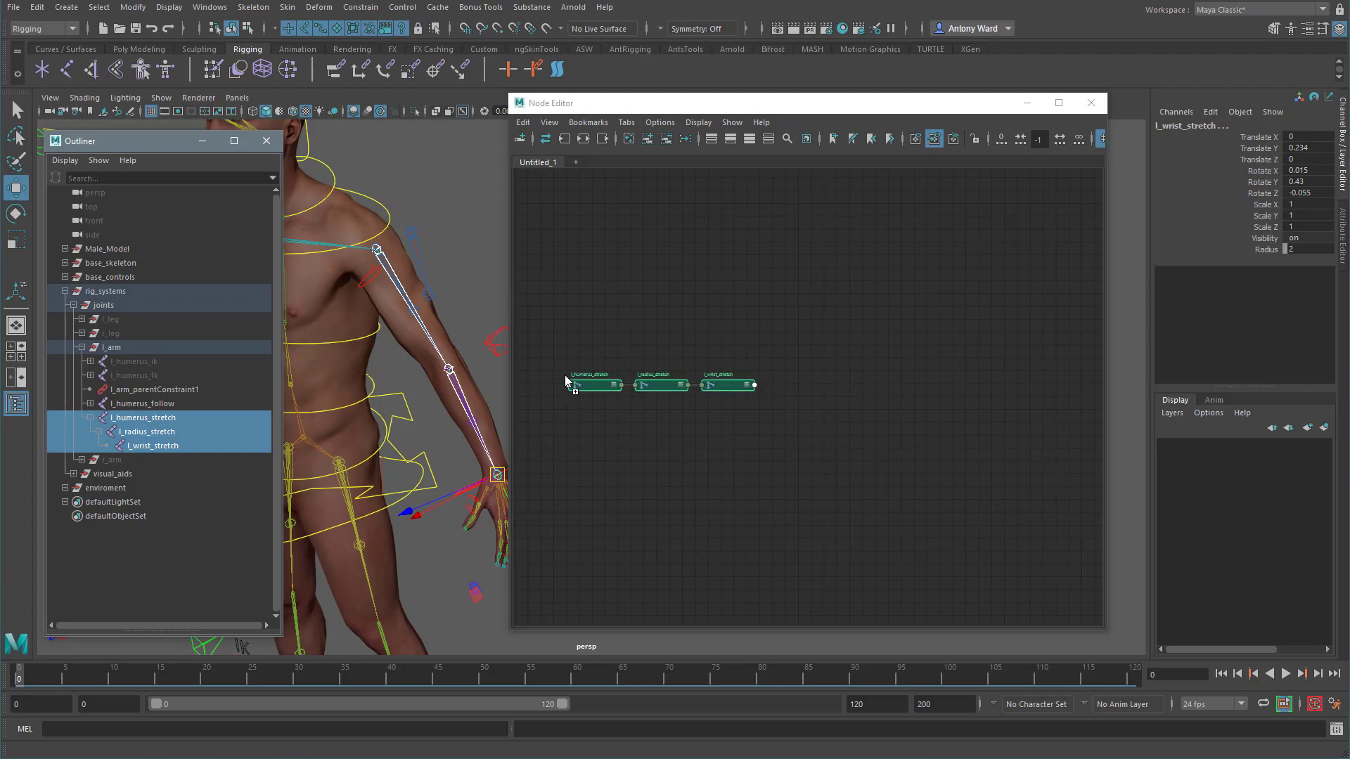
left_click(643, 446)
middle_click_drag(696, 445, 767, 436, "alt")
right_click_drag(772, 436, 803, 431, "alt")
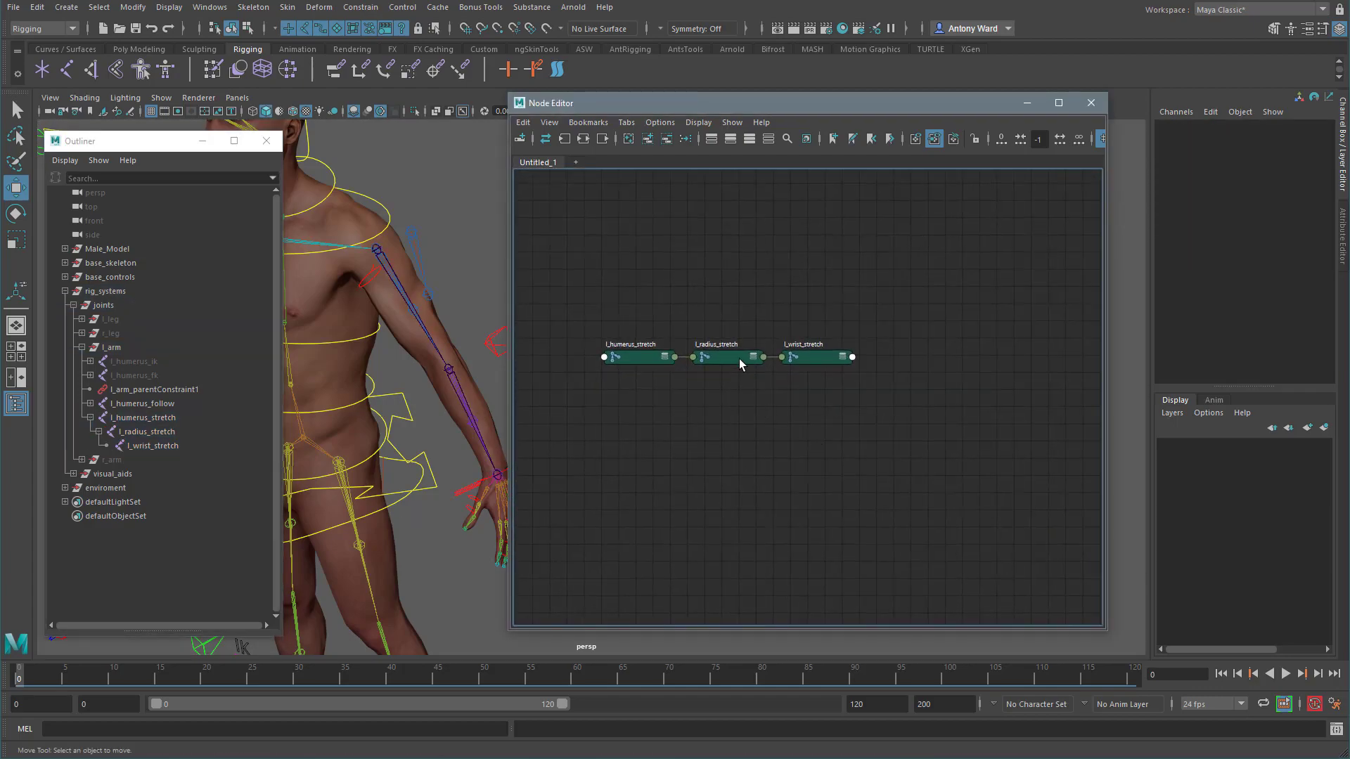
Step: Arrange the three stretch joint nodes in a vertical column, ordered humerus, radius and wrist
left_click_drag(736, 361, 646, 399)
left_click_drag(817, 361, 650, 466)
left_click_drag(640, 402, 640, 412)
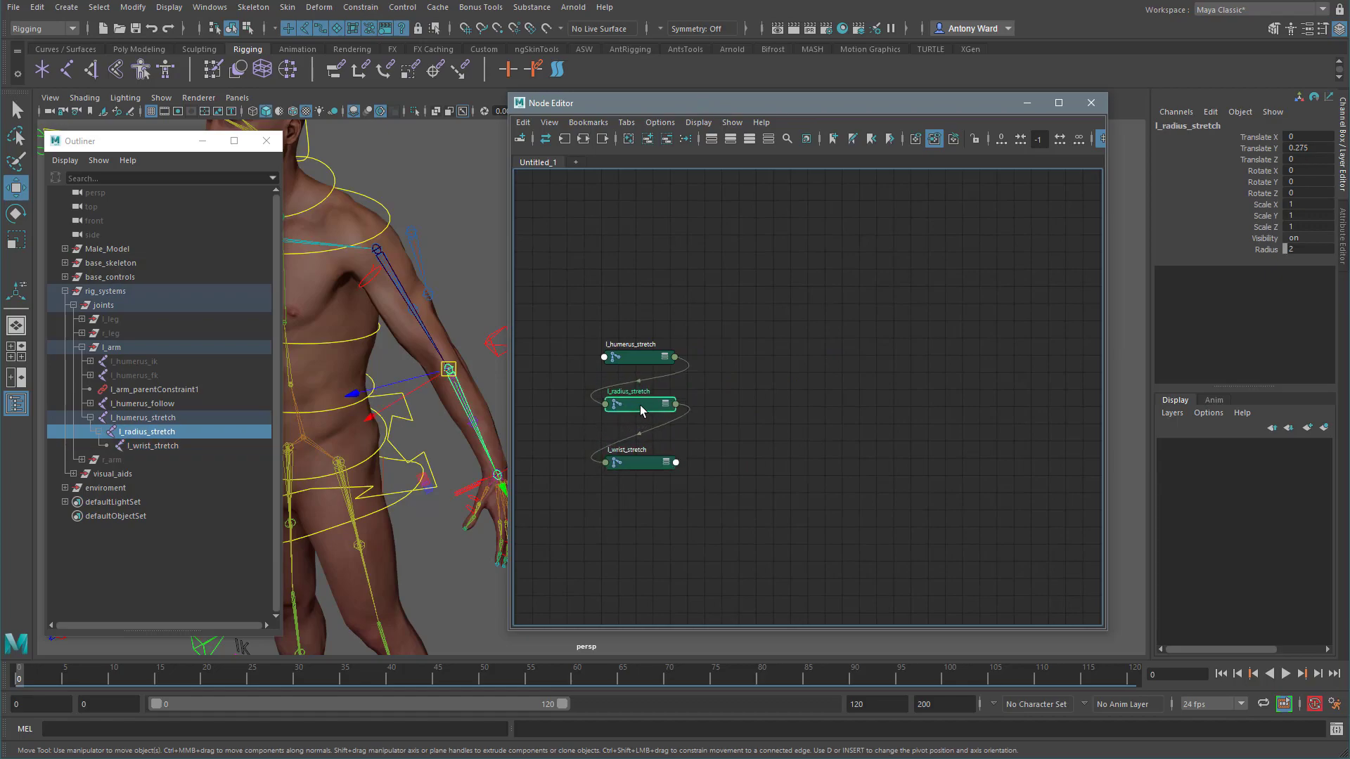
scroll(753, 410, "up", 2)
left_click(628, 328)
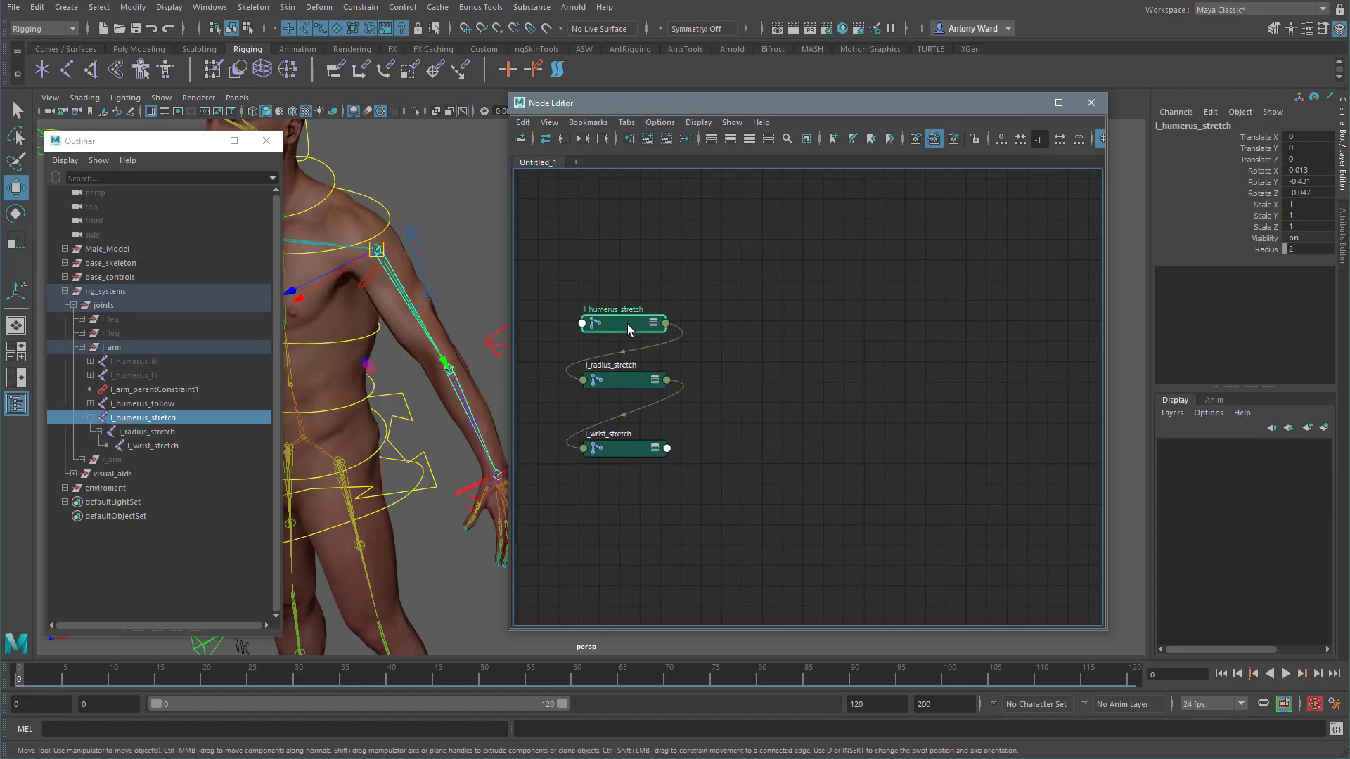
left_click(631, 386)
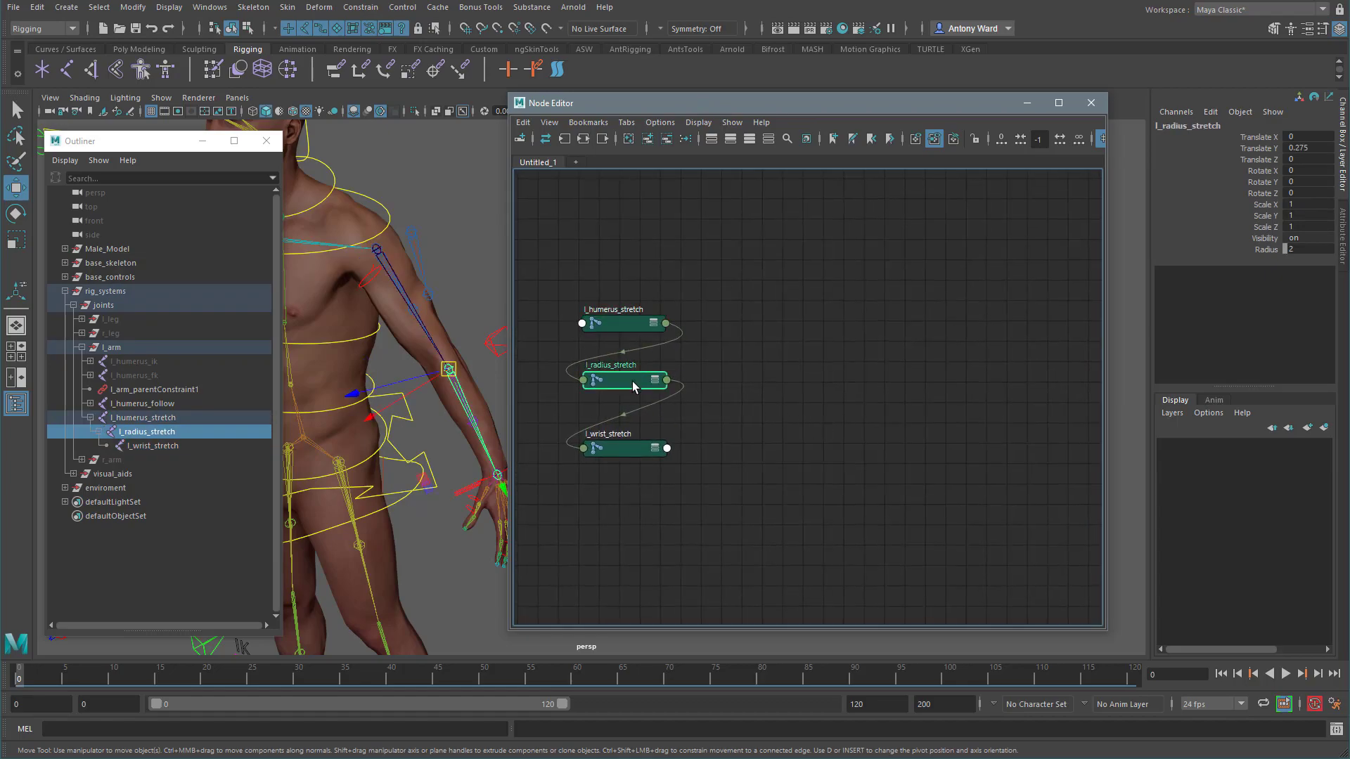
left_click(627, 441)
Step: Create a distanceBetween node in the graph and place it beside the l_humerus_stretch node
left_click(789, 402)
middle_click_drag(940, 430, 925, 428, "alt")
key("Tab")
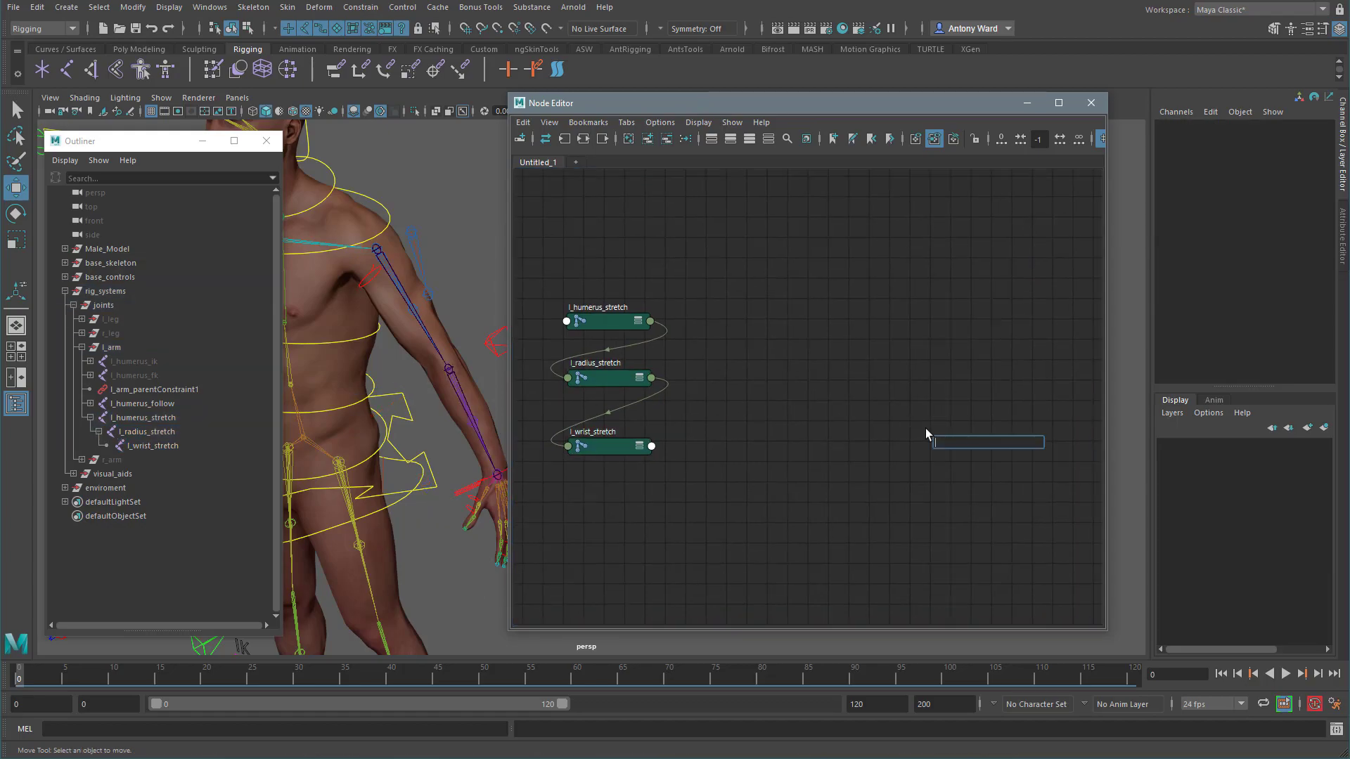
type("dist")
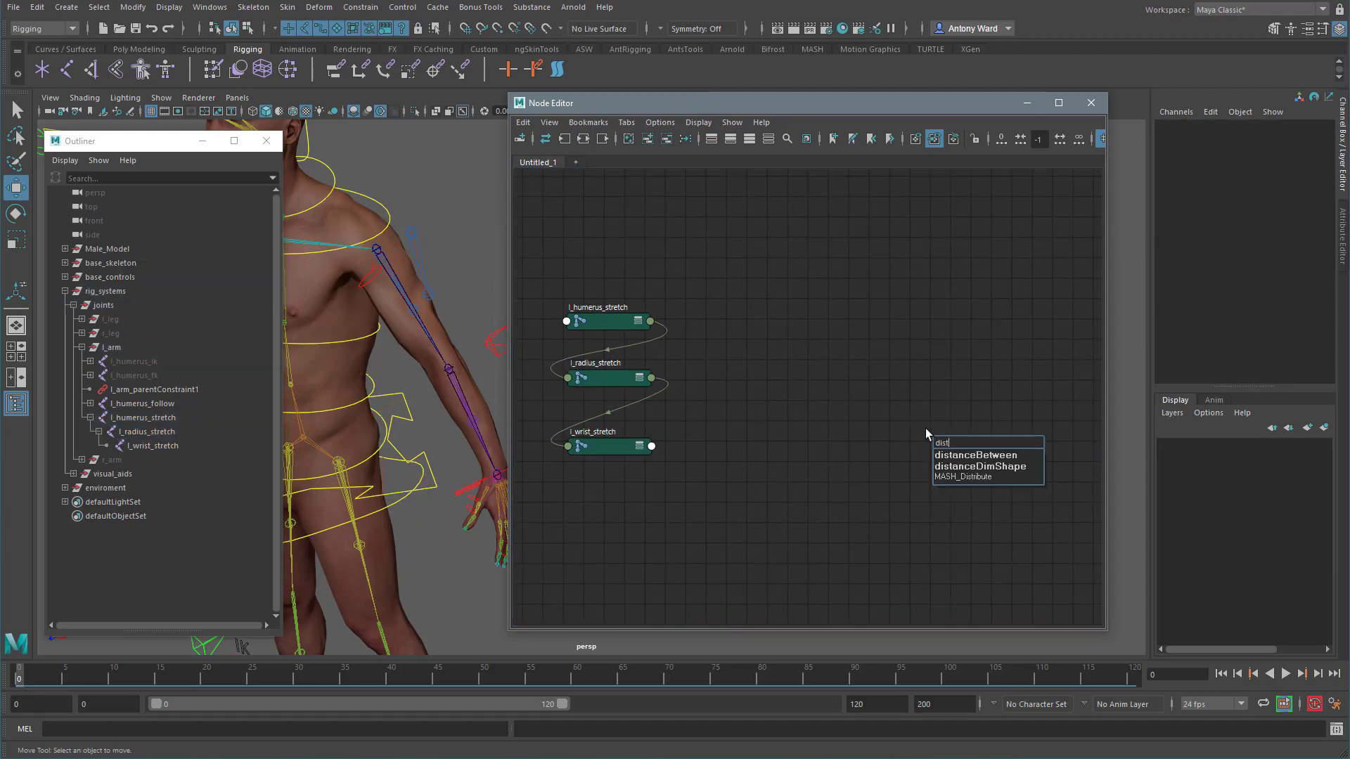
left_click(961, 454)
left_click_drag(964, 447, 787, 345)
Step: Rename the distanceBetween node to l_humerus_length, reusing the name of the l_humerus_stretch joint
double_click(589, 310)
key("ctrl+c")
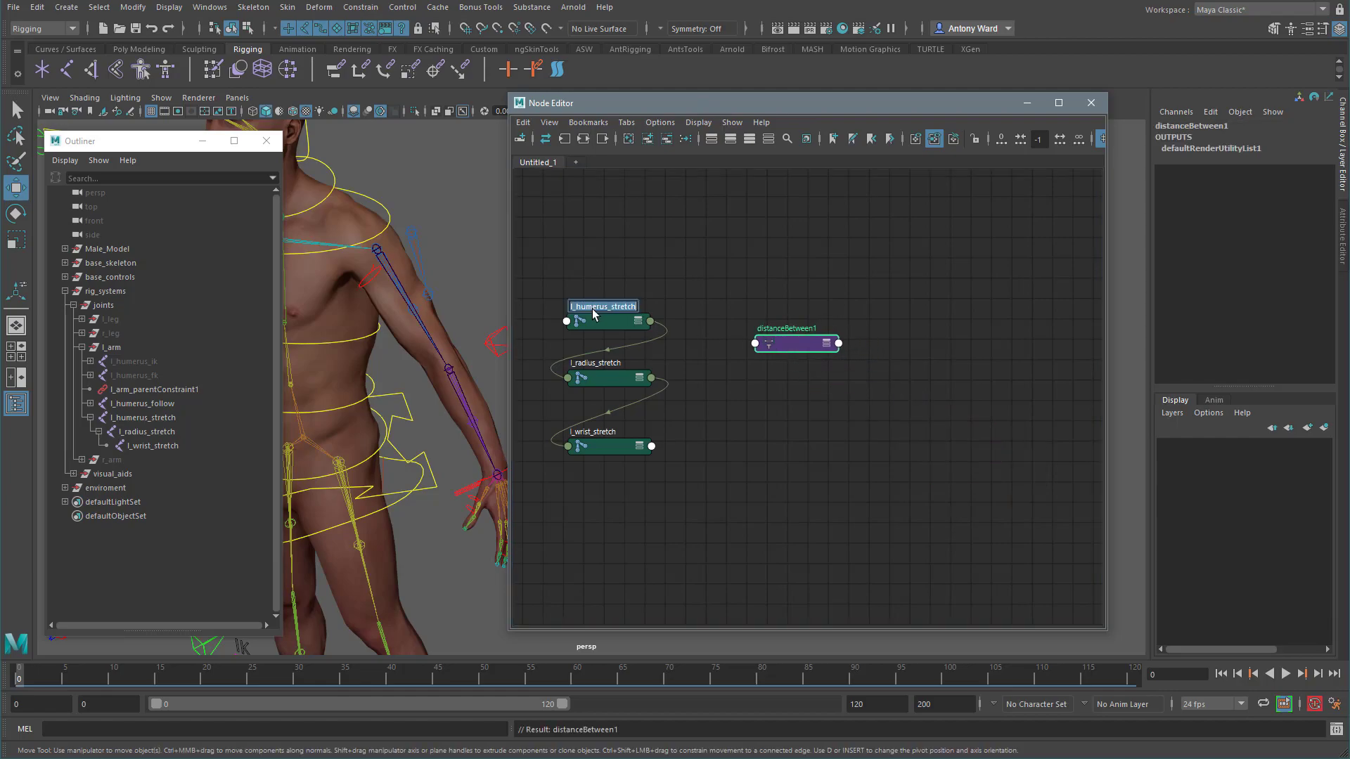
double_click(792, 329)
key("ctrl+v")
key("BackSpace")
key("BackSpace")
key("BackSpace")
key("BackSpace")
key("BackSpace")
key("BackSpace")
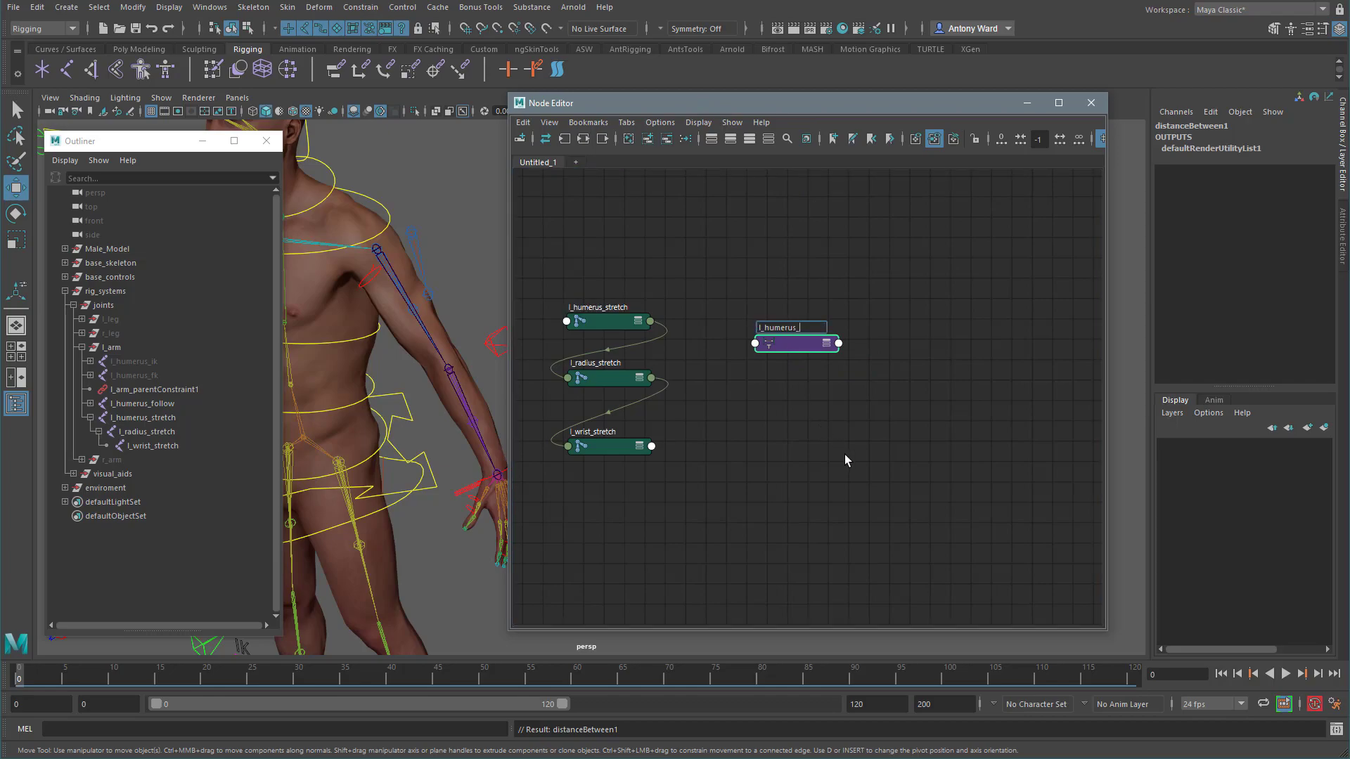
type("length")
key("Return")
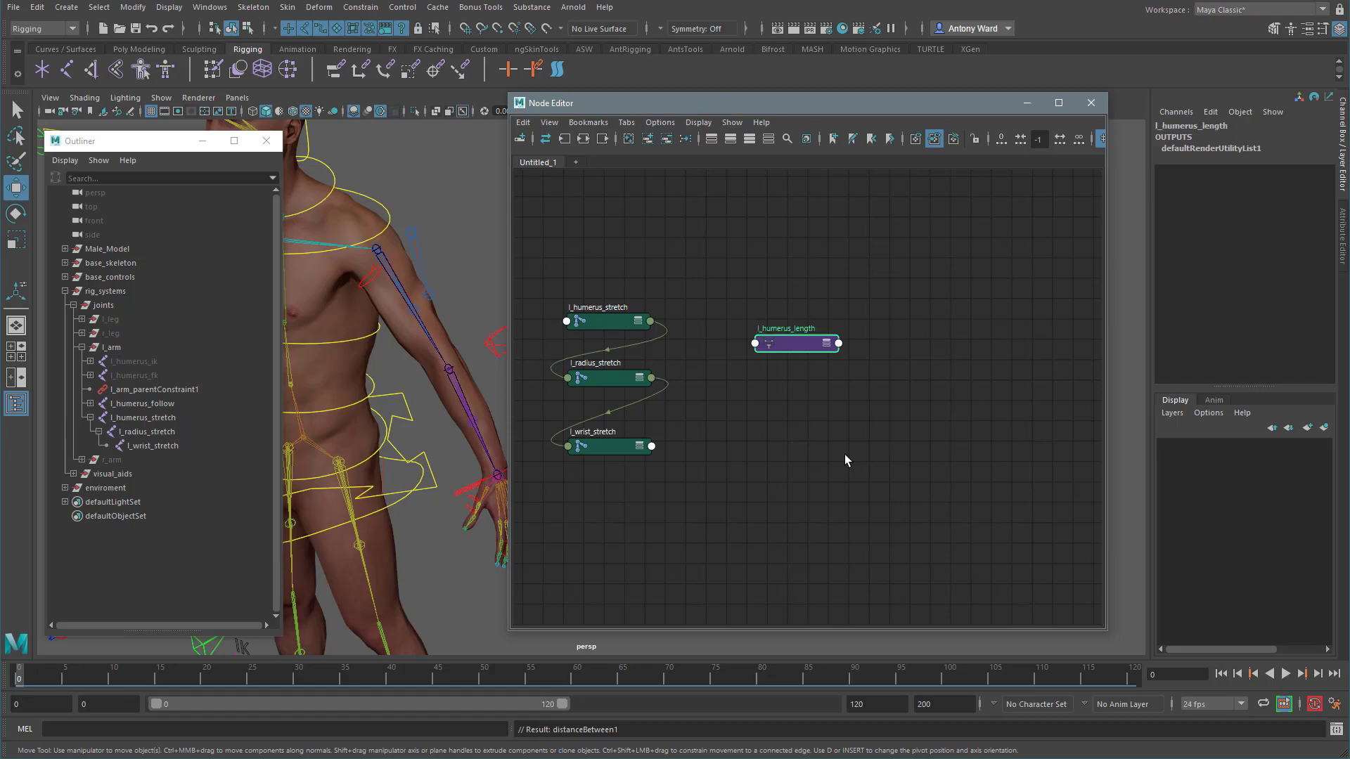
Step: Duplicate the l_humerus_length node and place the copy directly below the original
left_click_drag(789, 343, 789, 342)
key("ctrl+d")
left_click_drag(969, 399, 795, 419)
Step: Rename the duplicated distance node to l_radius_stretch_length
double_click(796, 419)
key("End")
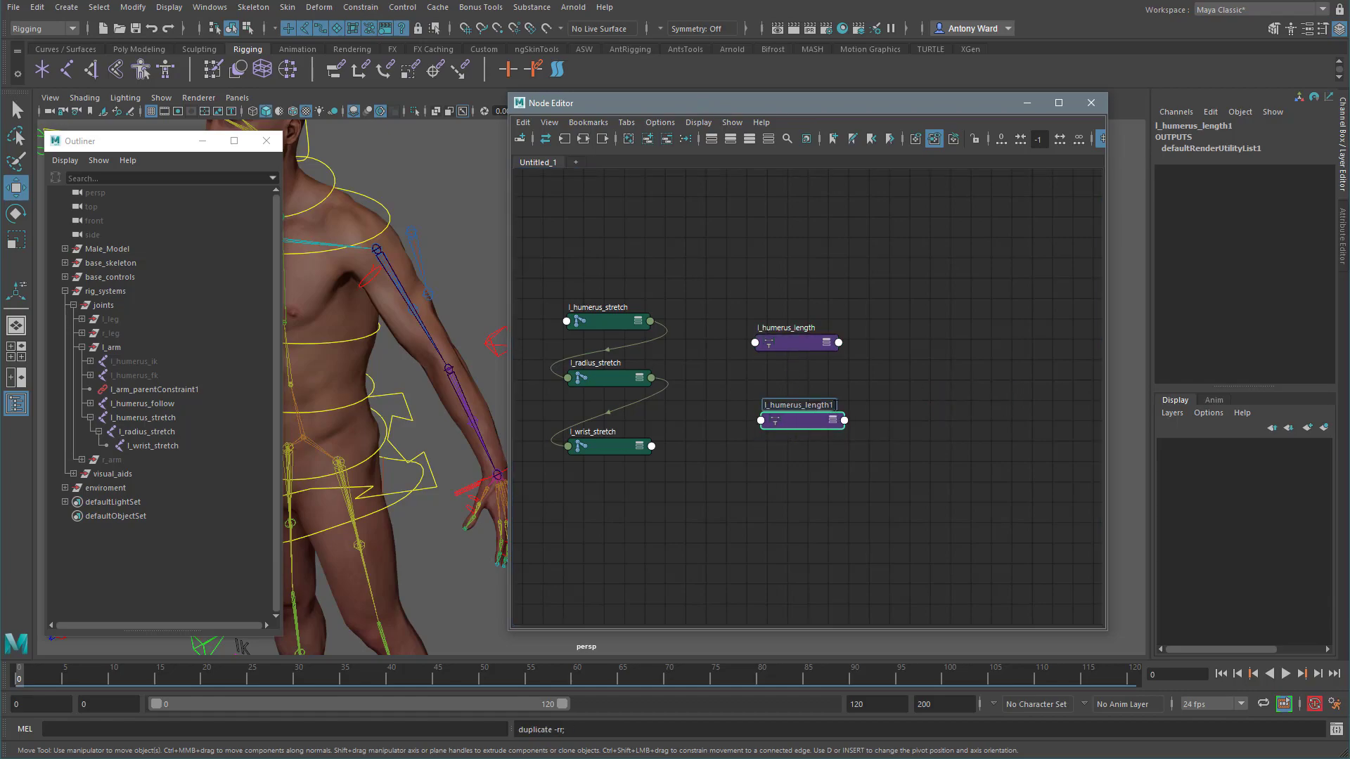
key("BackSpace")
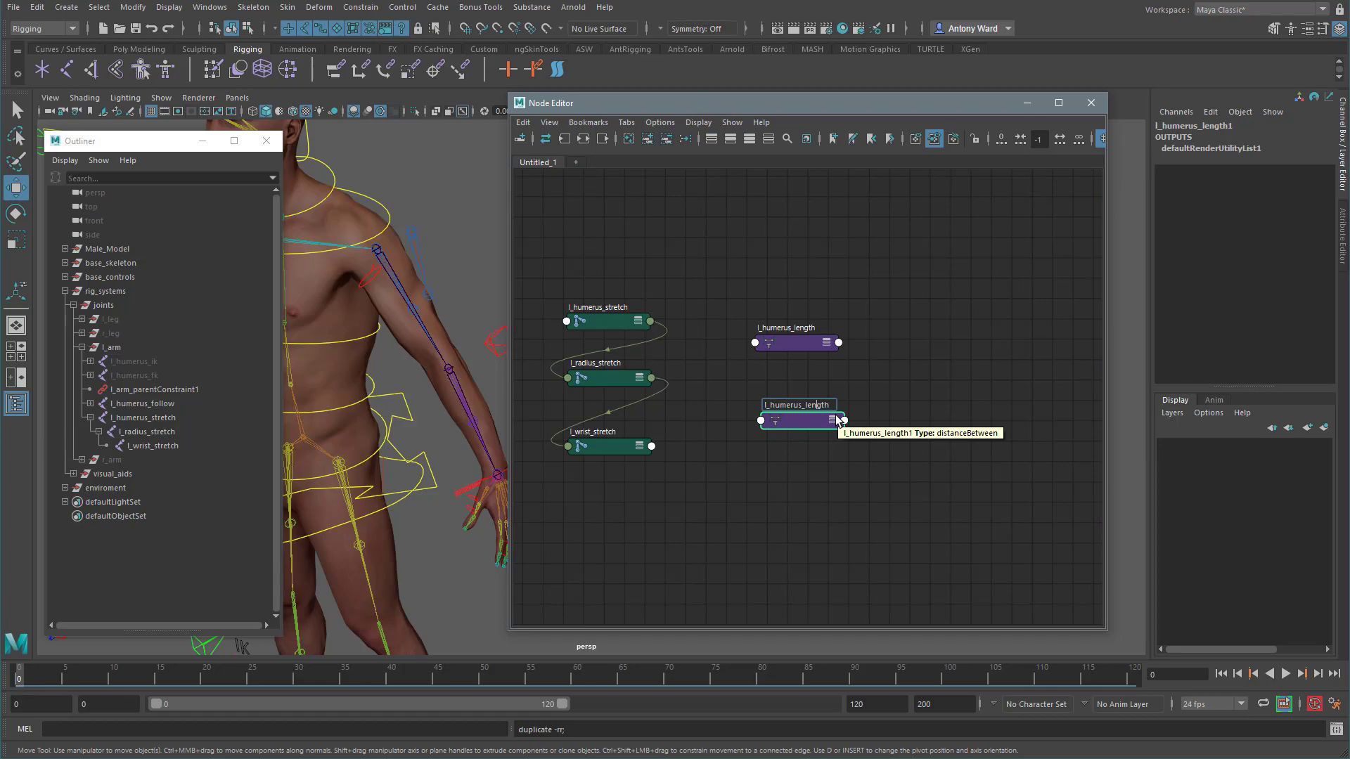
key("BackSpace")
key("BackSpace")
key("BackSpace")
key("BackSpace")
key("BackSpace")
key("BackSpace")
key("BackSpace")
type("radius_stretch")
key("shift+Left")
key("shift+Left")
key("shift+Left")
key("shift+Left")
key("shift+Left")
key("shift+Left")
key("shift+Left")
left_click(905, 328)
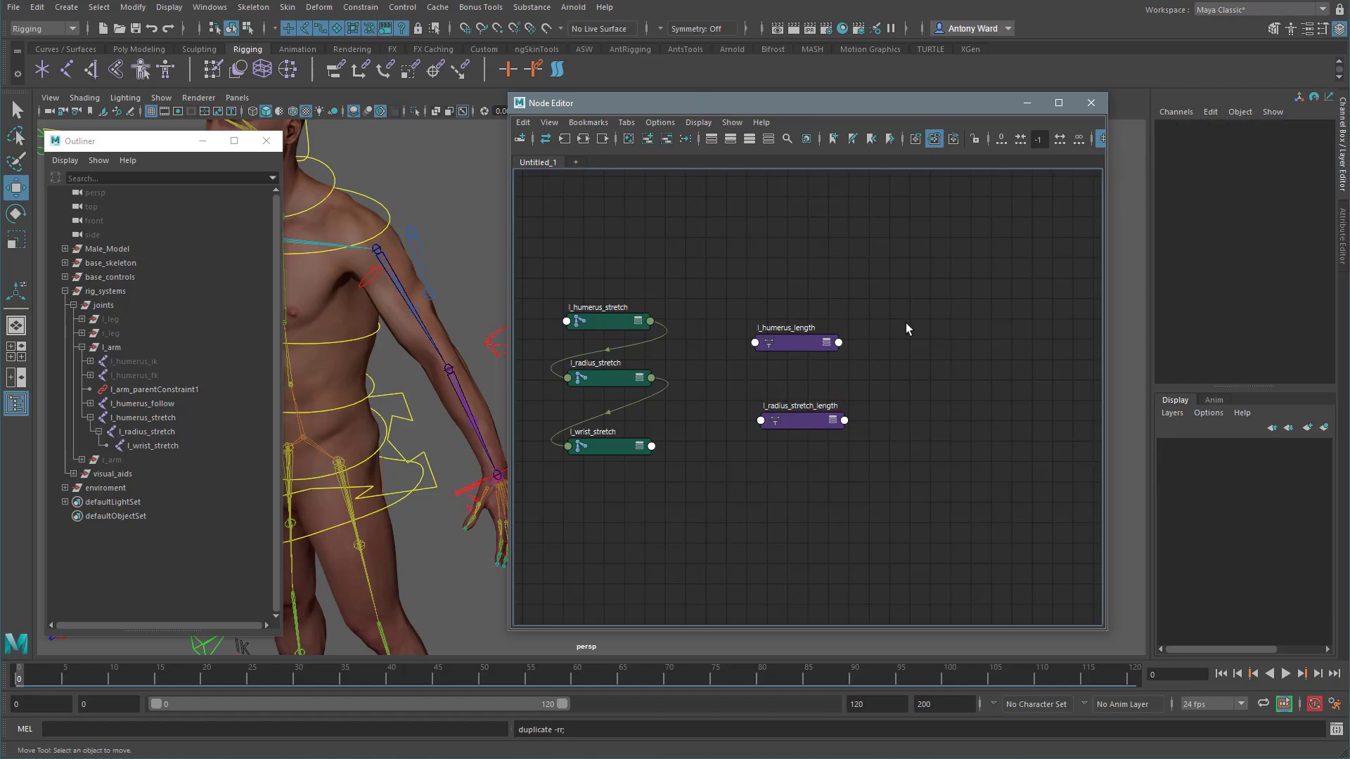
Step: Rename the l_humerus_length node to l_humerus_stretch_length and line up both distance nodes beside the joint nodes
double_click(794, 327)
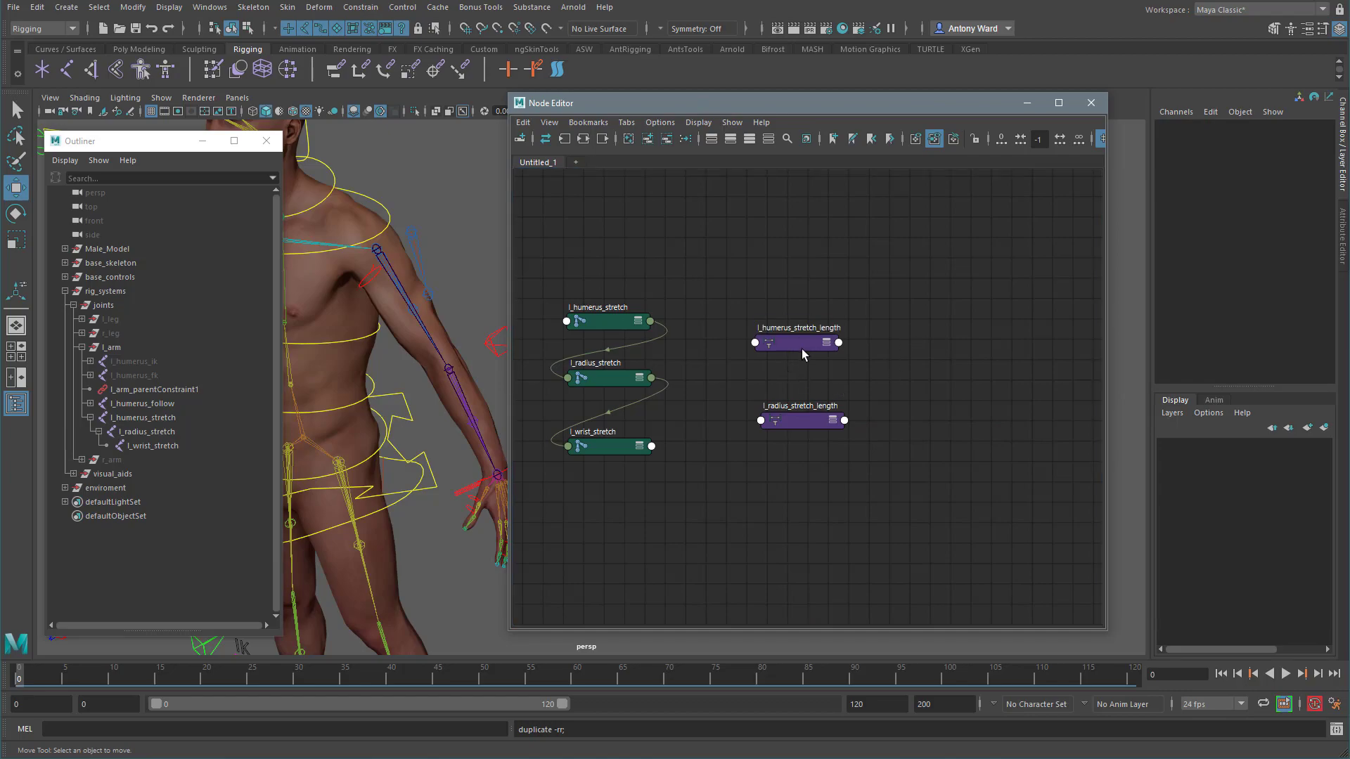
left_click_drag(795, 420, 791, 419)
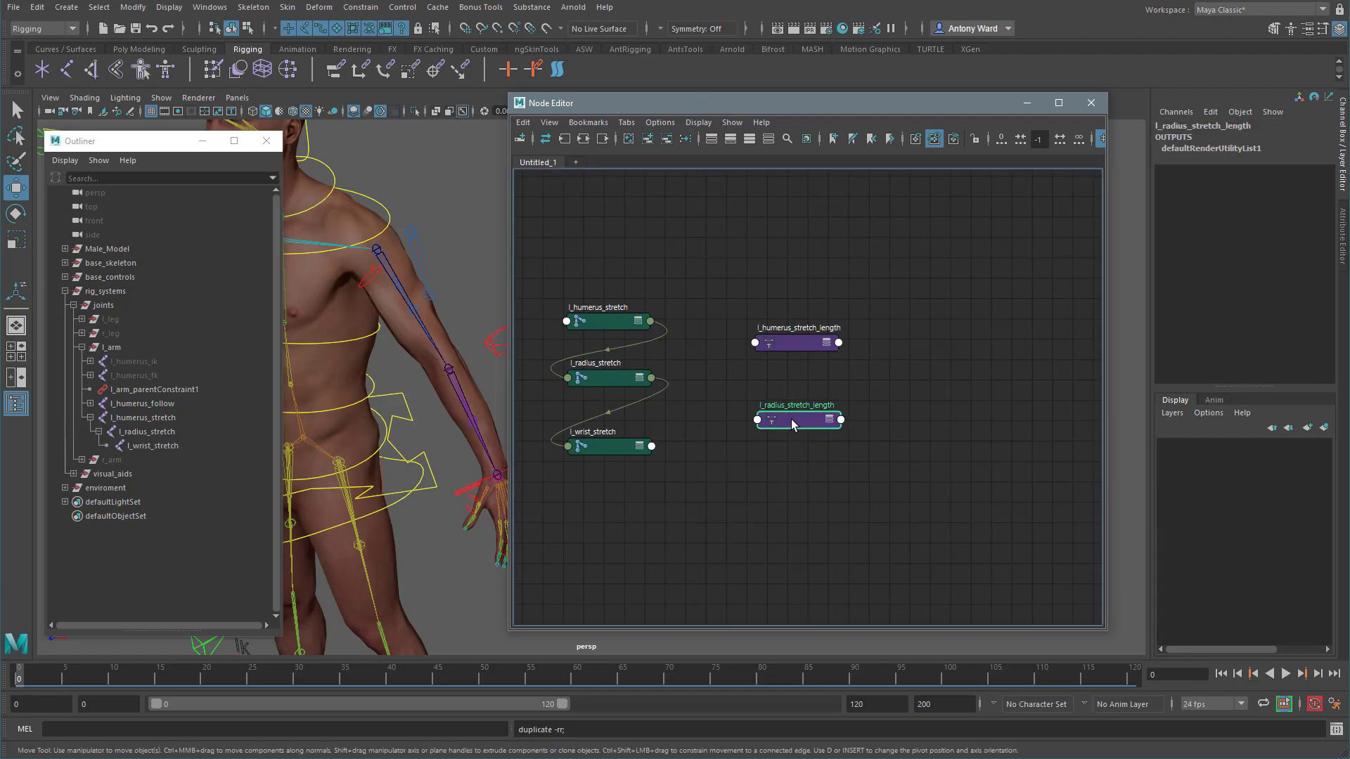
left_click_drag(797, 357, 797, 334)
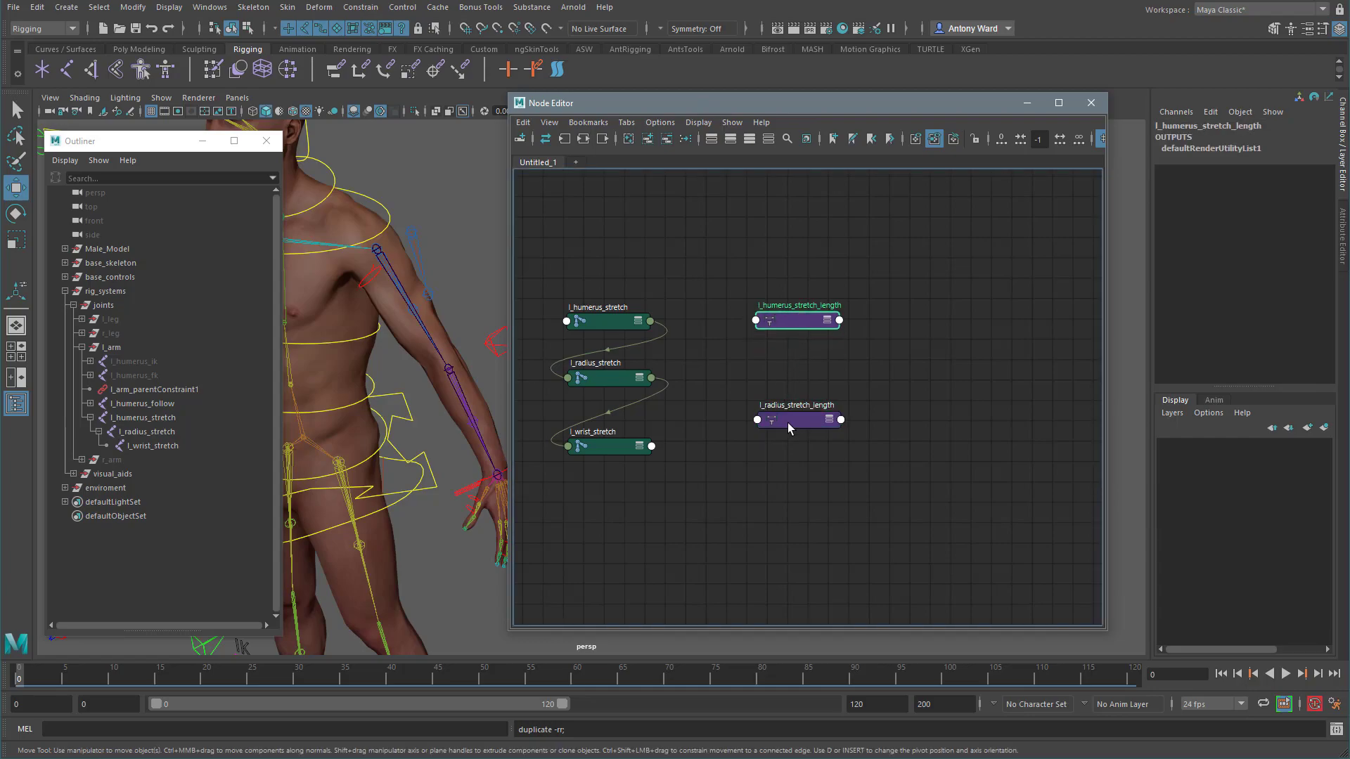
left_click(826, 320)
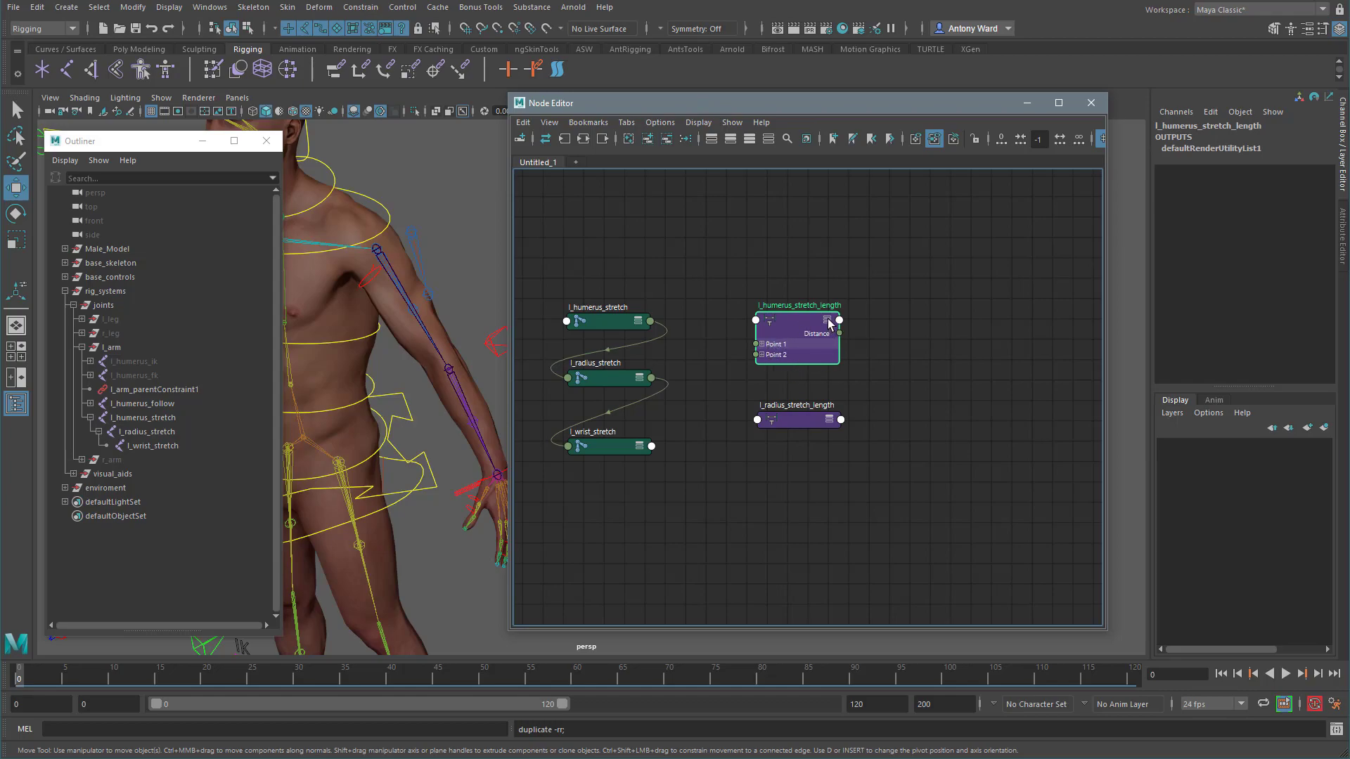
left_click(827, 319)
left_click(797, 370)
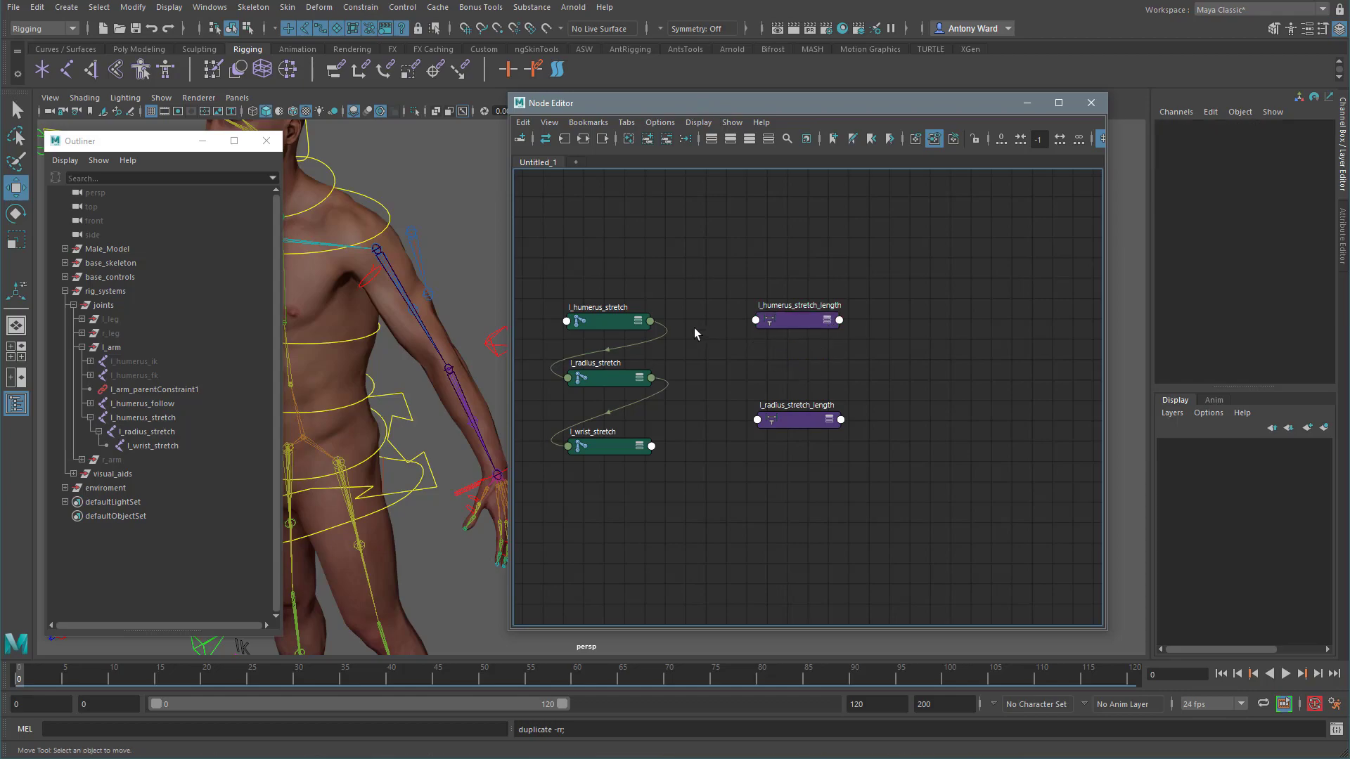
Step: Connect World Matrix[0] of l_humerus_stretch to inMatrix1 of the l_humerus_stretch_length node
left_click(650, 323)
mouse_move(710, 500)
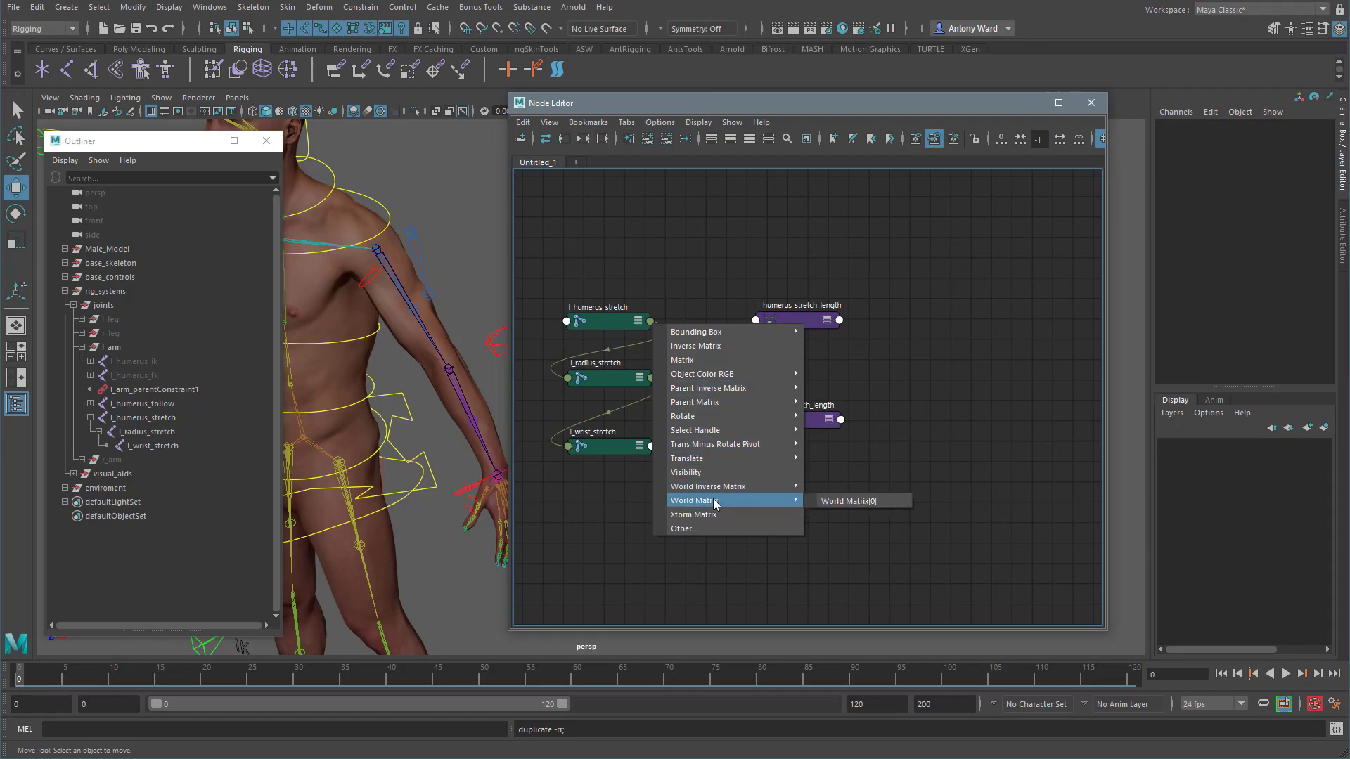
left_click(842, 502)
left_click(756, 320)
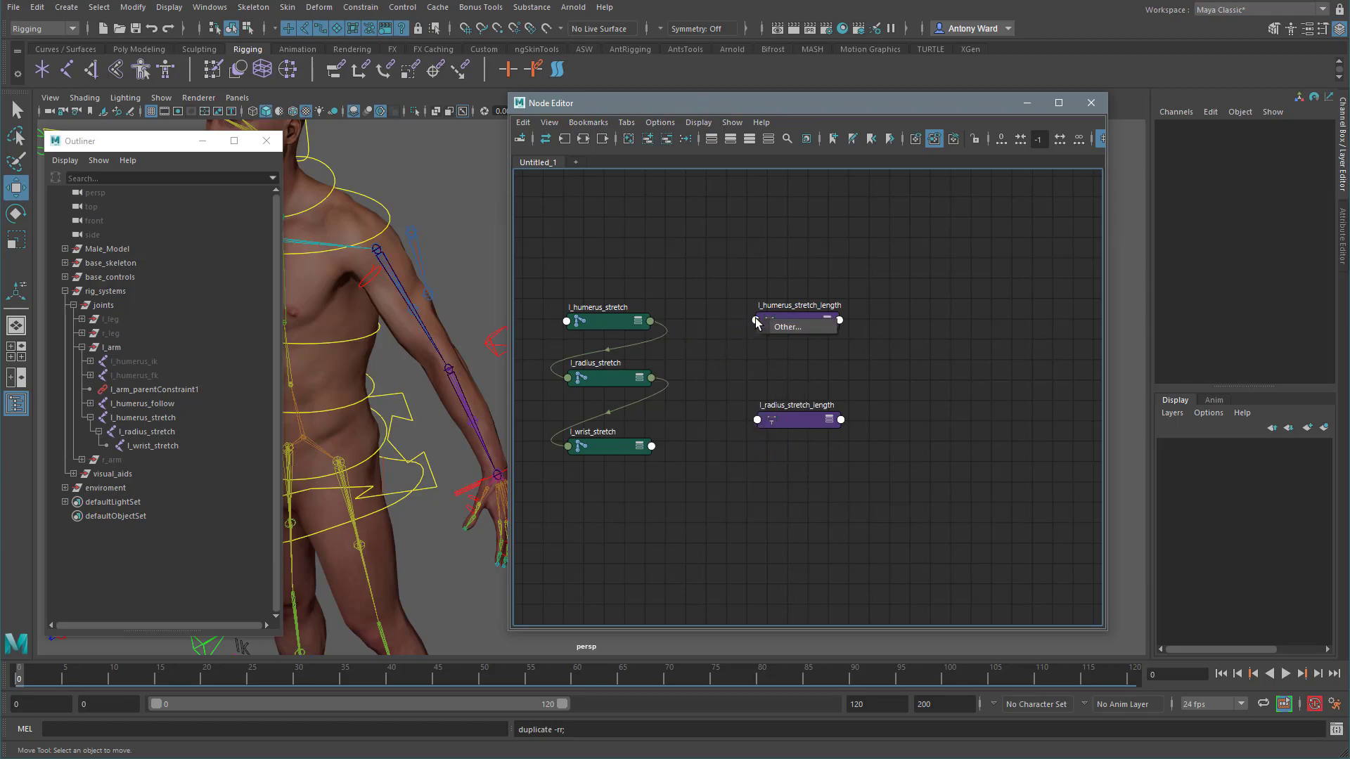
left_click(788, 327)
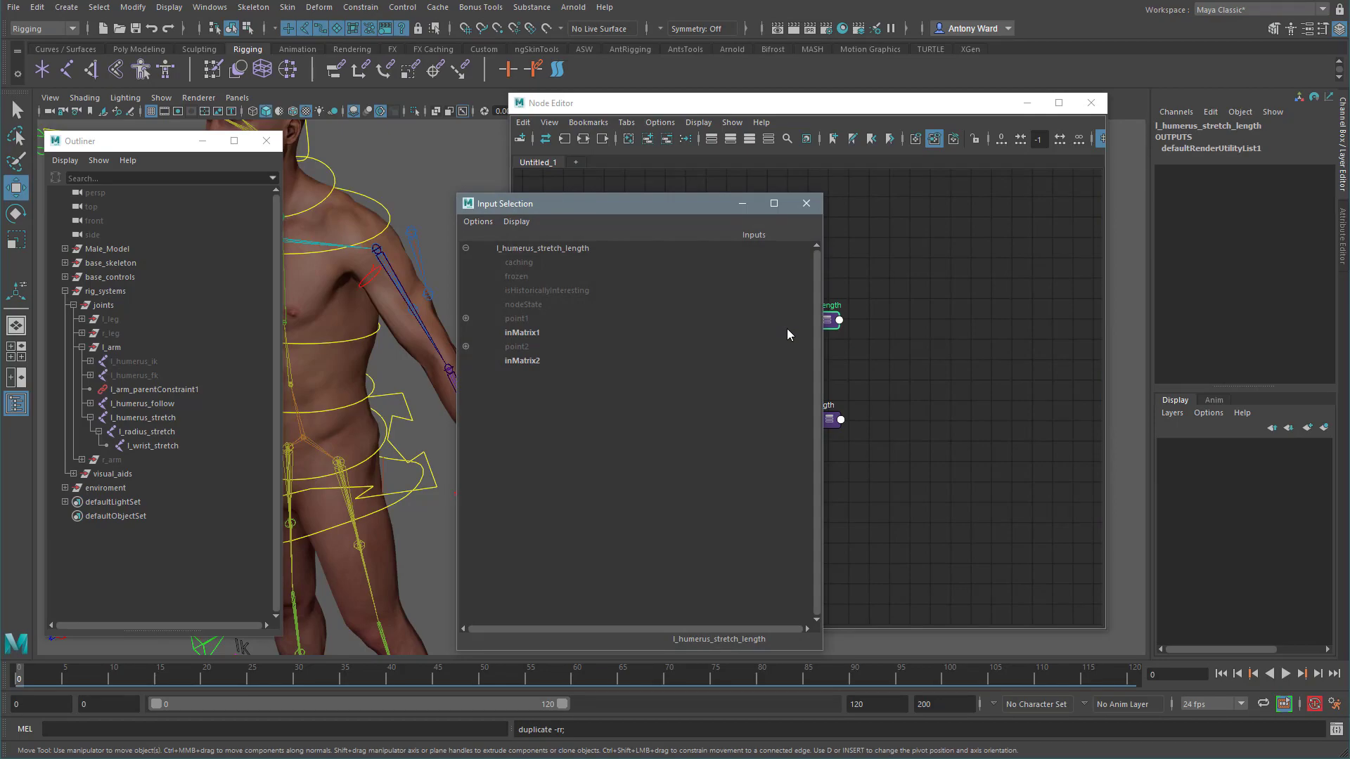
left_click(526, 332)
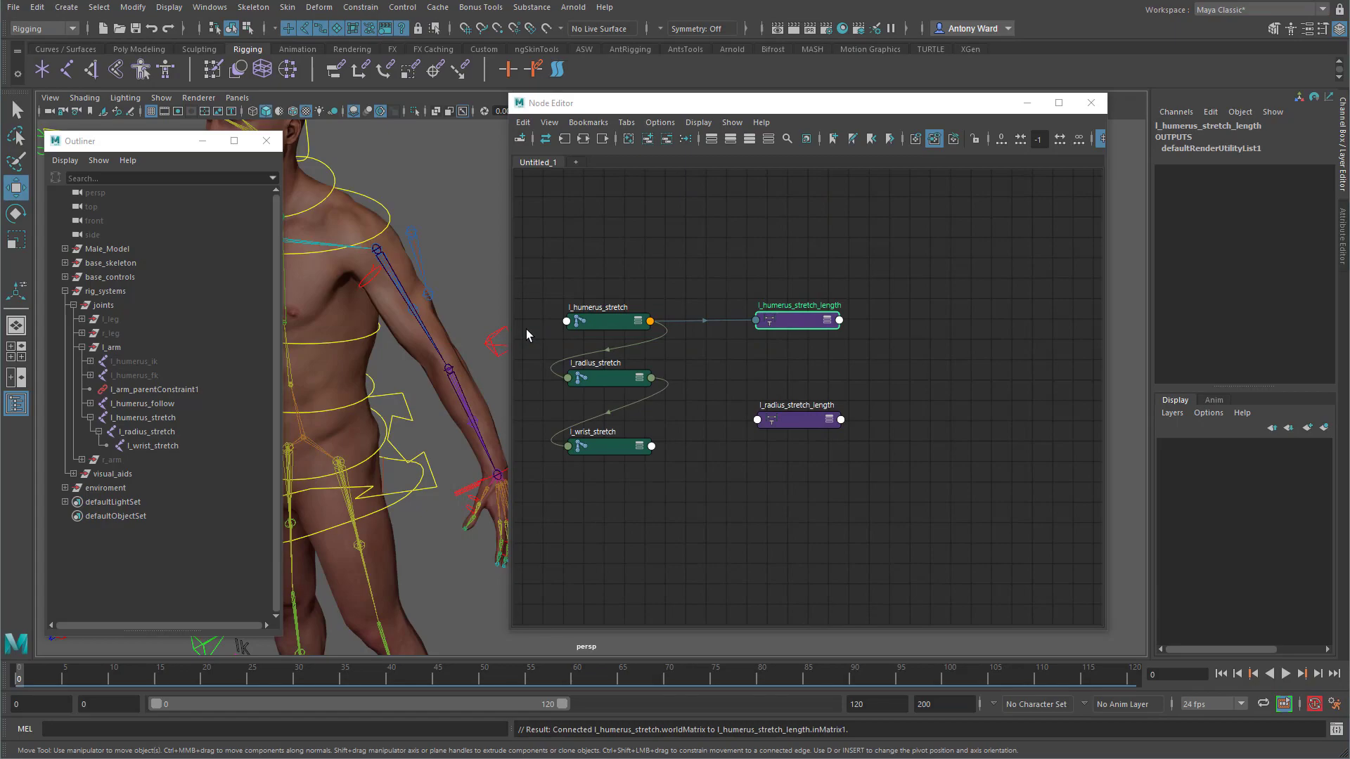
Step: Connect World Matrix[0] of l_radius_stretch to inMatrix2 of l_humerus_stretch_length and expand that distance node to show its attributes
left_click(652, 379)
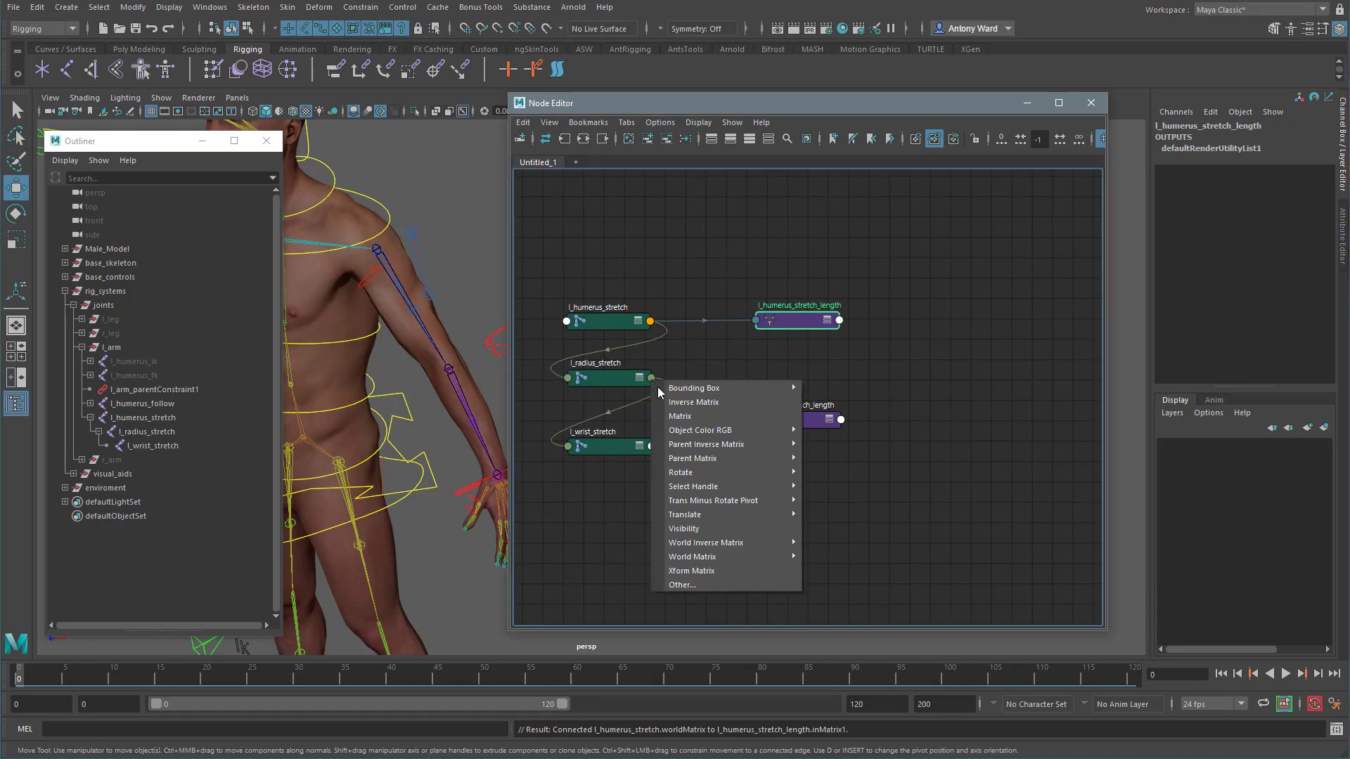
mouse_move(692, 557)
left_click(824, 560)
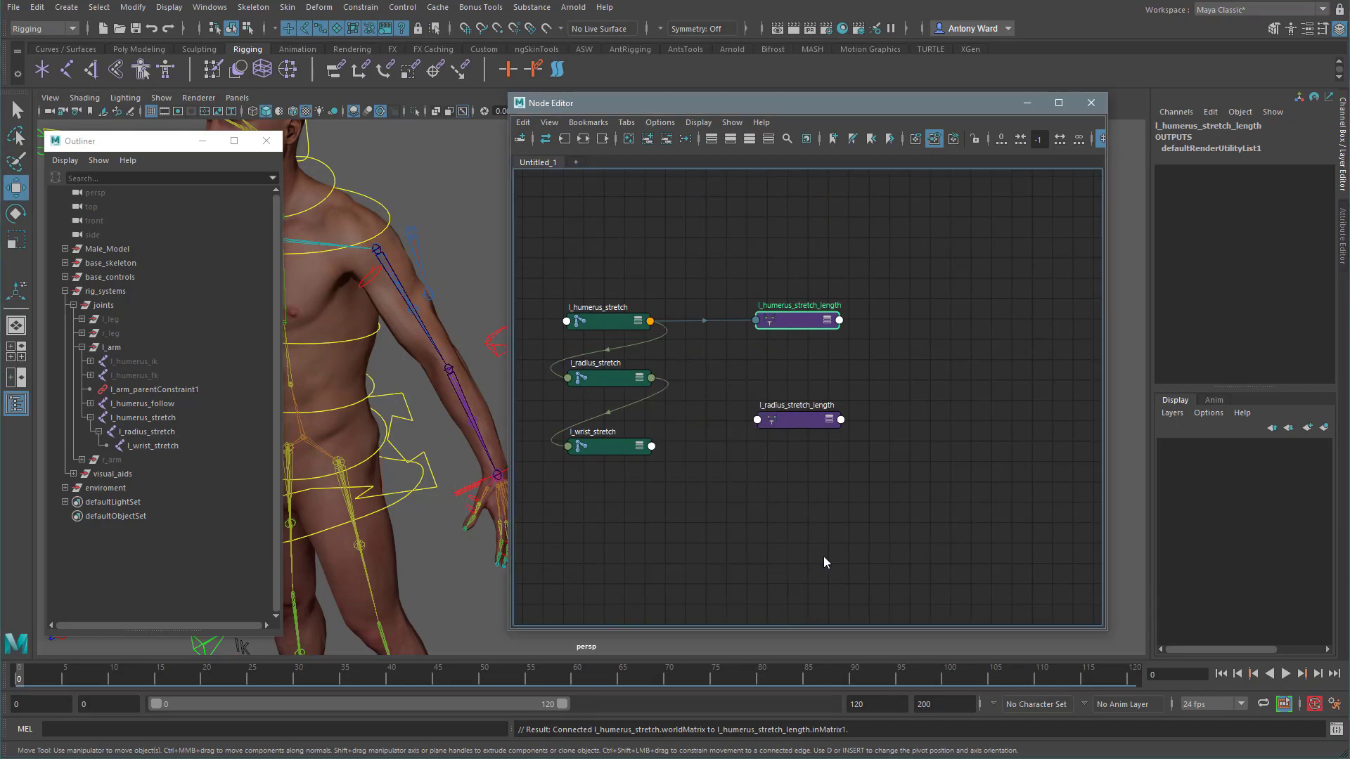
left_click(755, 323)
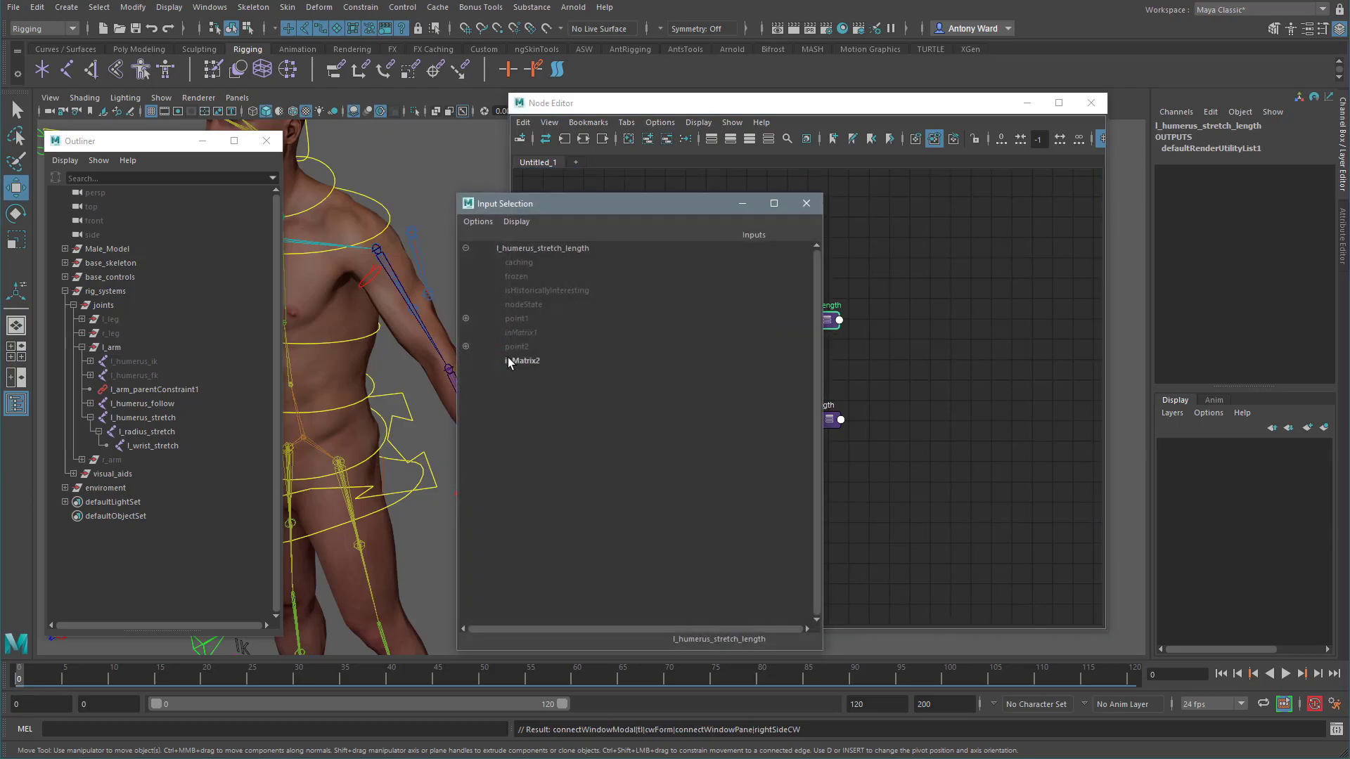
left_click(538, 361)
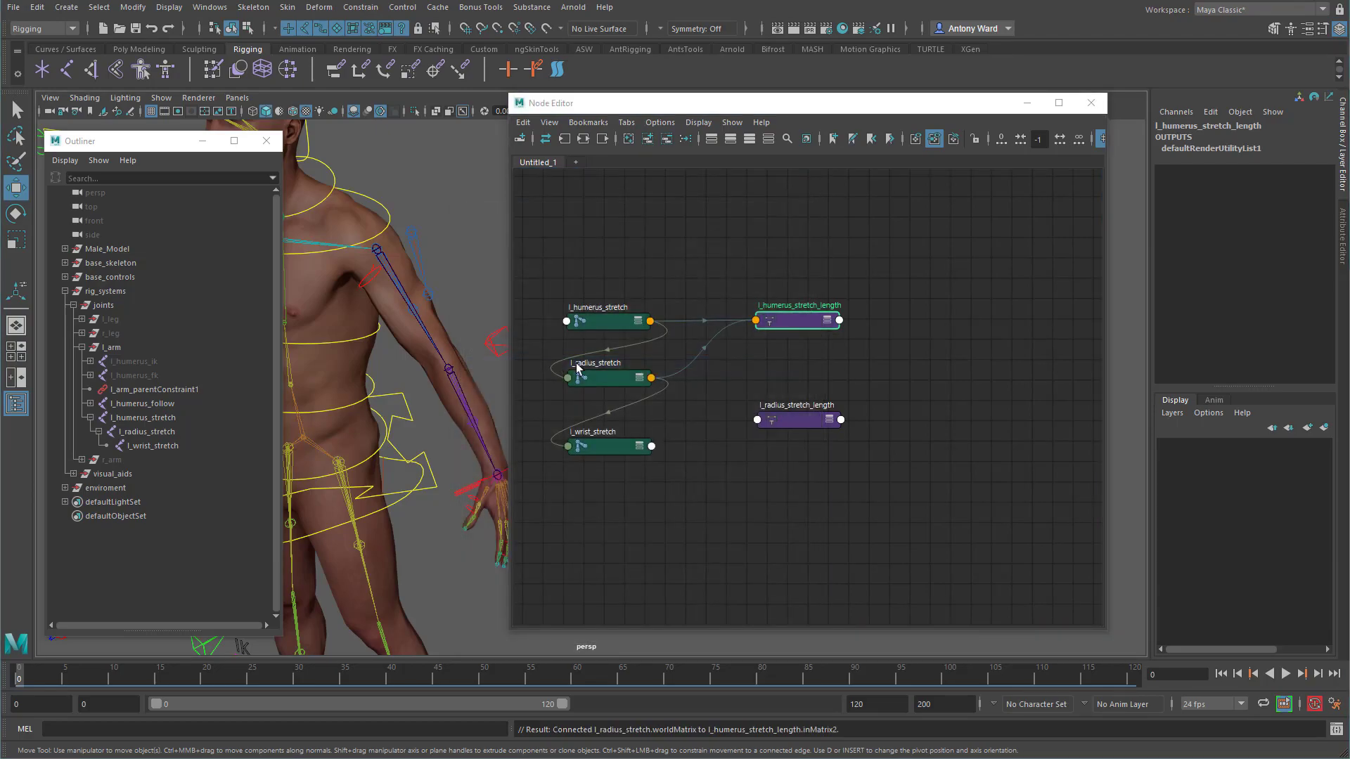
left_click(829, 321)
left_click(829, 321)
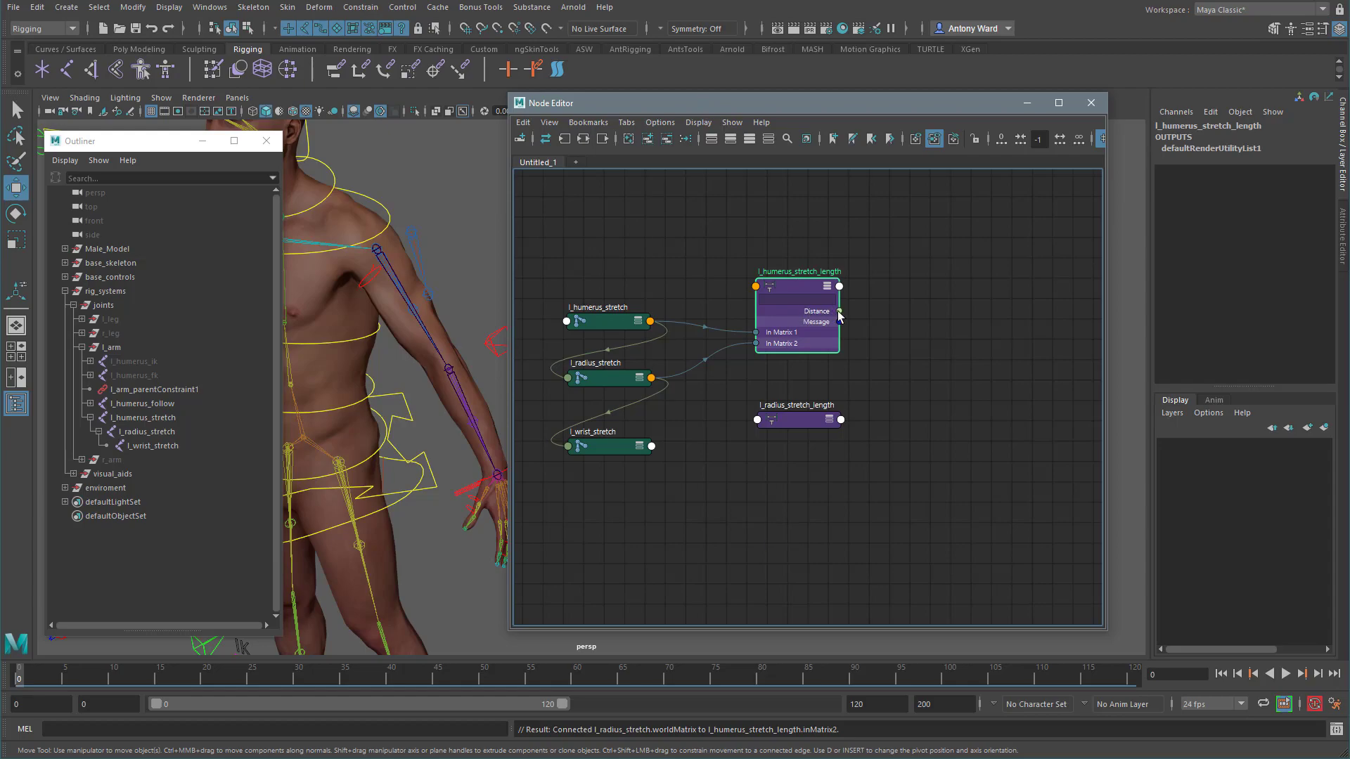
Step: Connect worldMatrix[0] of l_radius_stretch to inMatrix1 of l_radius_stretch_length, limiting the joint's attribute list to outputs only
left_click(651, 379)
mouse_move(738, 540)
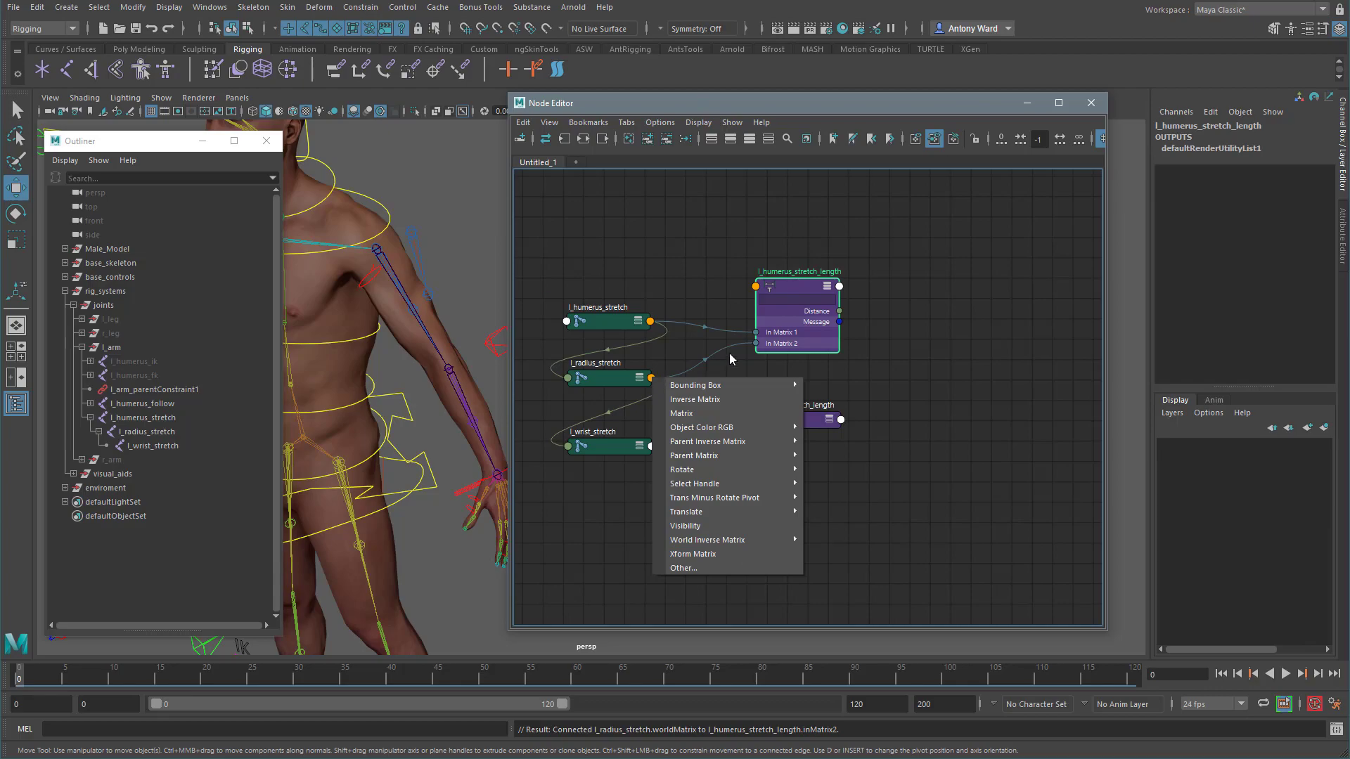
left_click(693, 569)
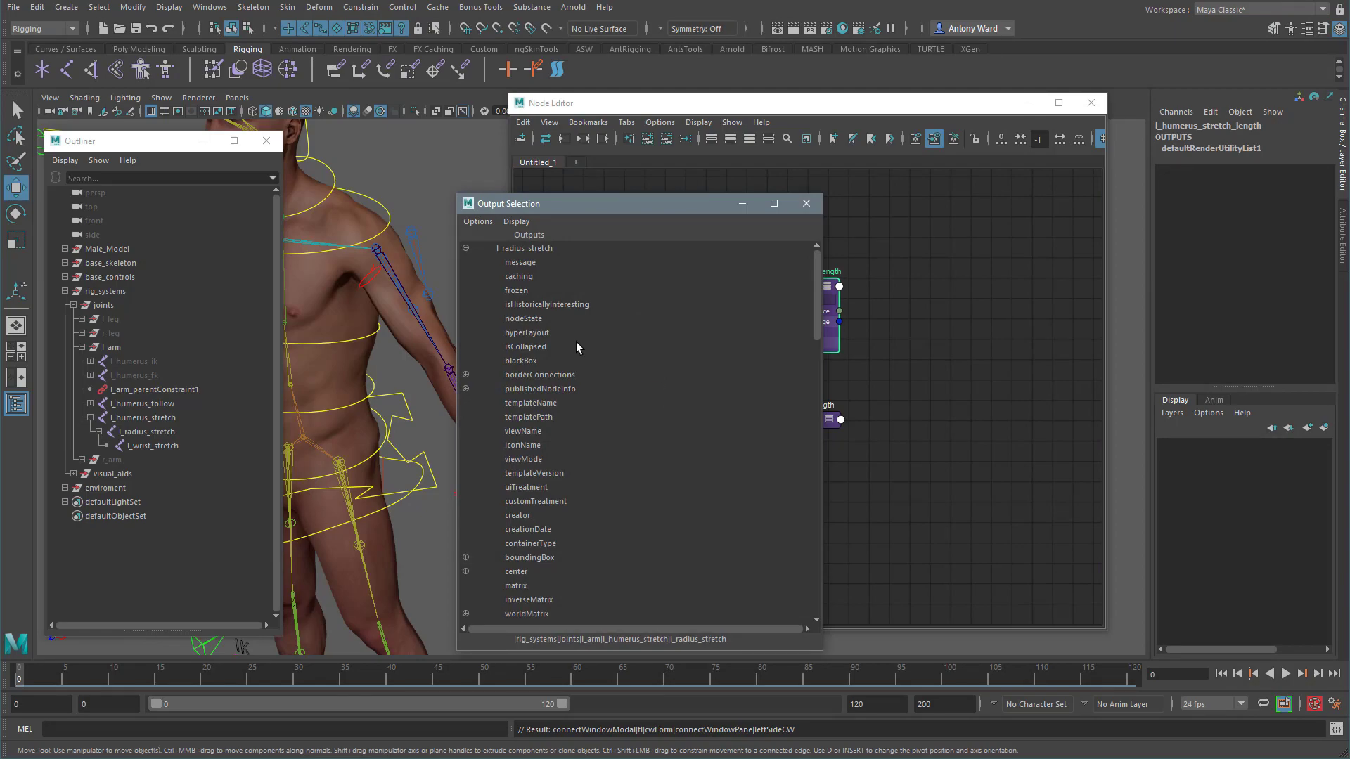
left_click(516, 222)
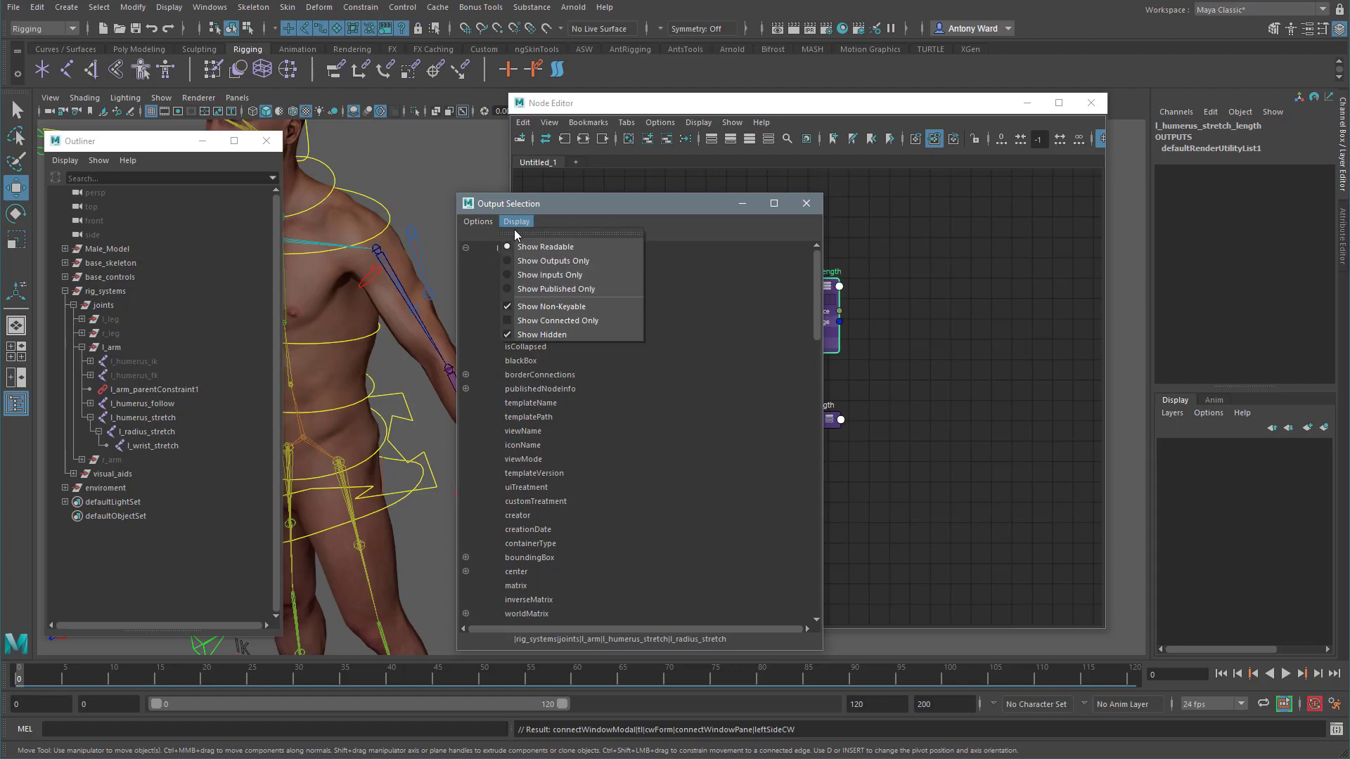
left_click(532, 261)
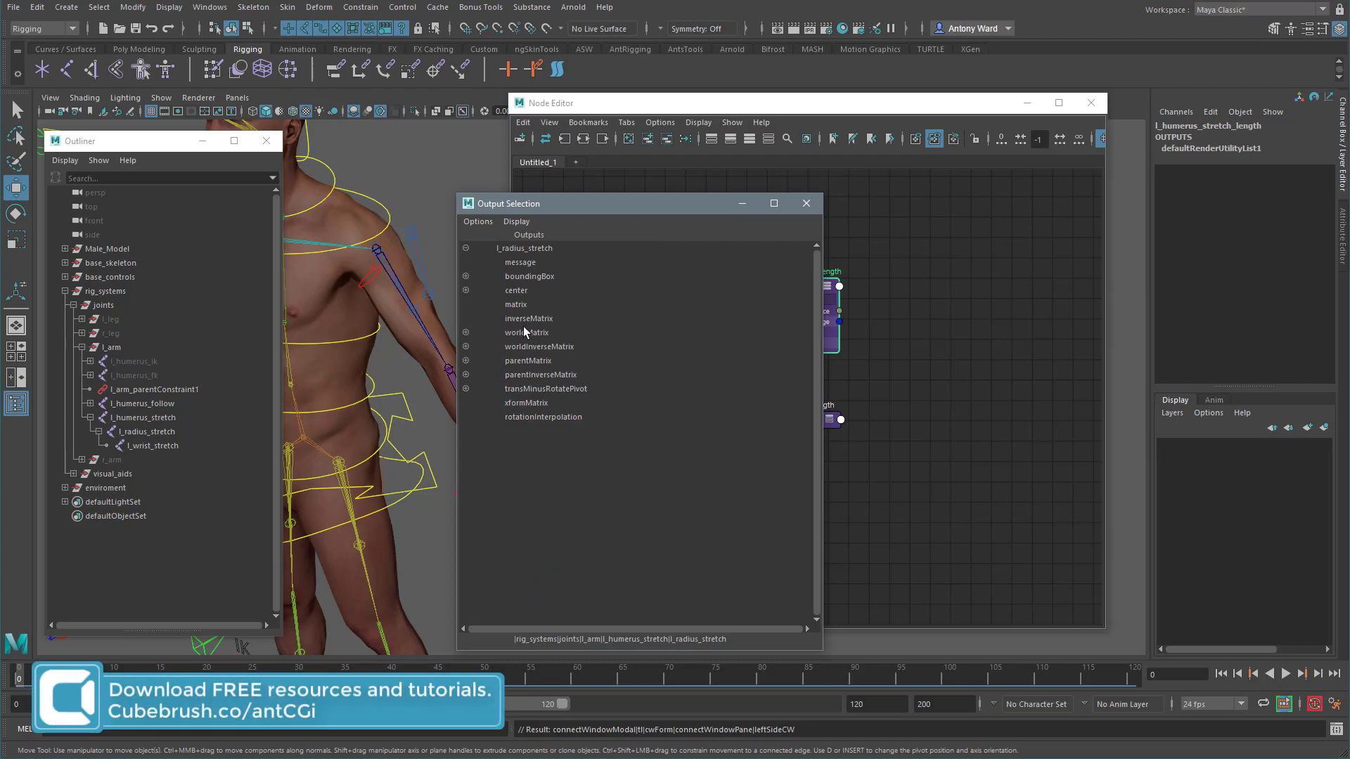
left_click(540, 349)
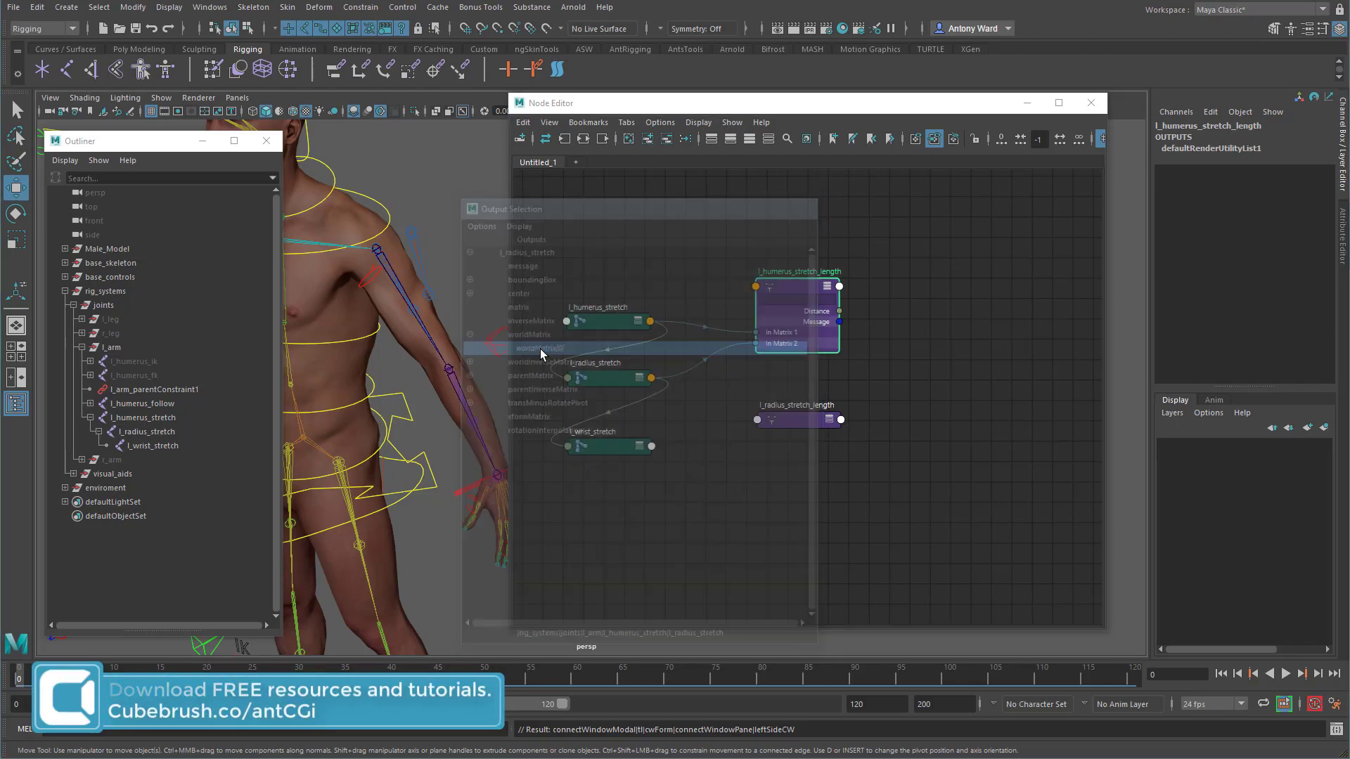
left_click(776, 425)
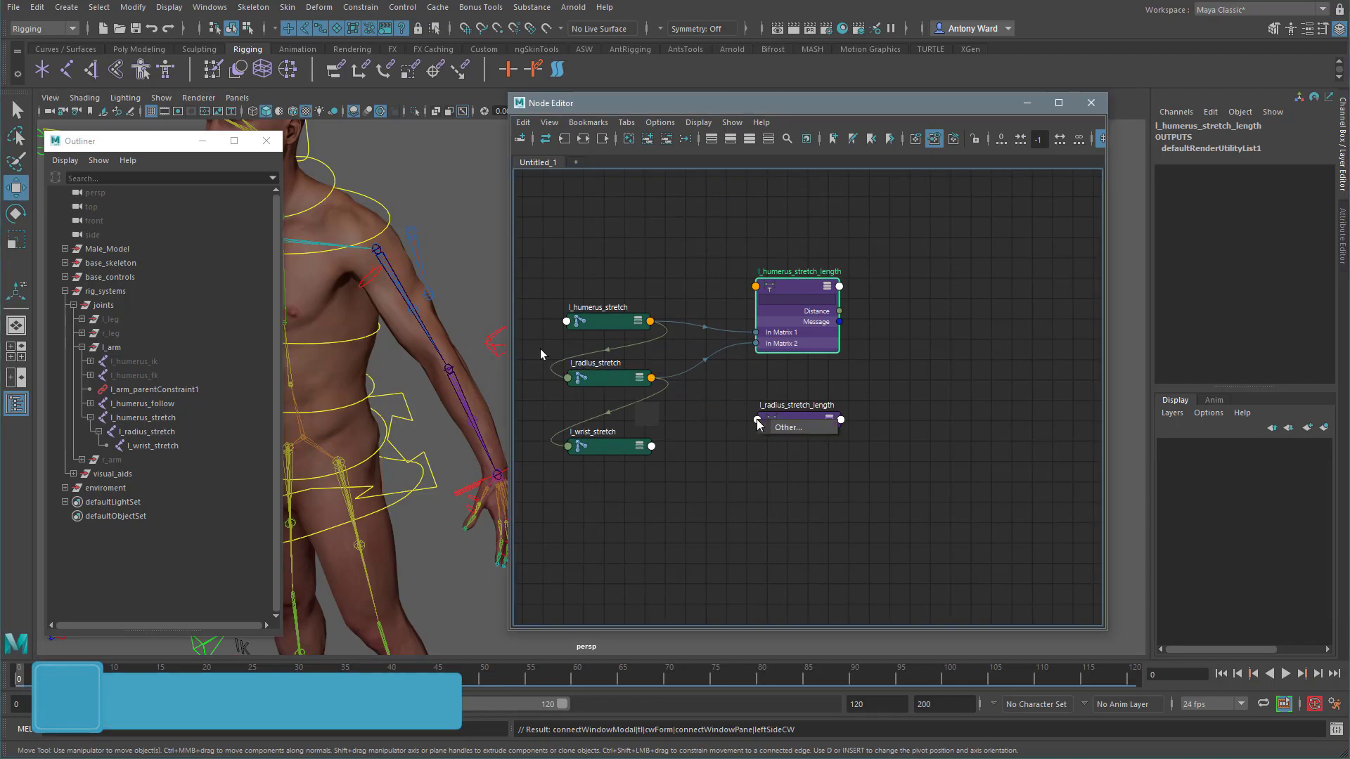
left_click(539, 334)
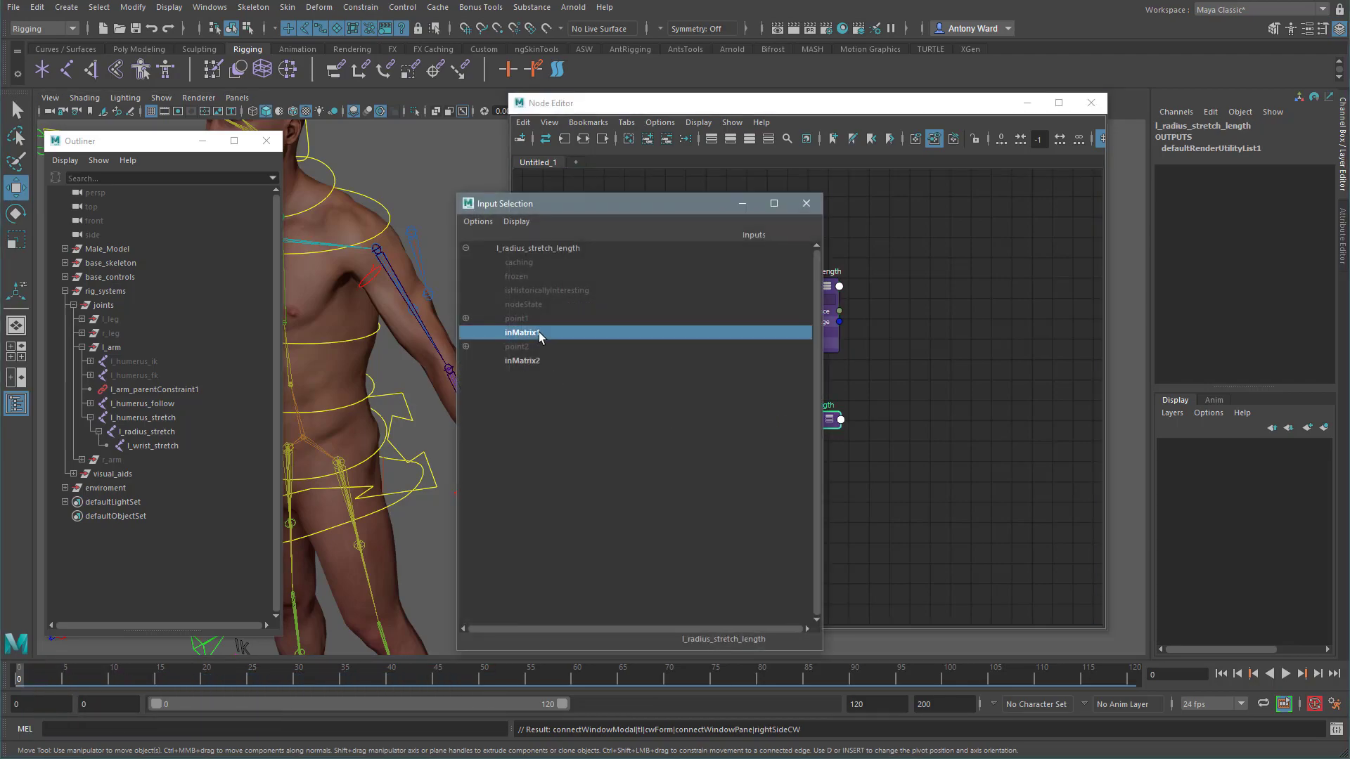
Step: Connect World Matrix[0] of l_wrist_stretch to inMatrix2 of l_radius_stretch_length and expand that distance node to show its attributes
left_click(651, 447)
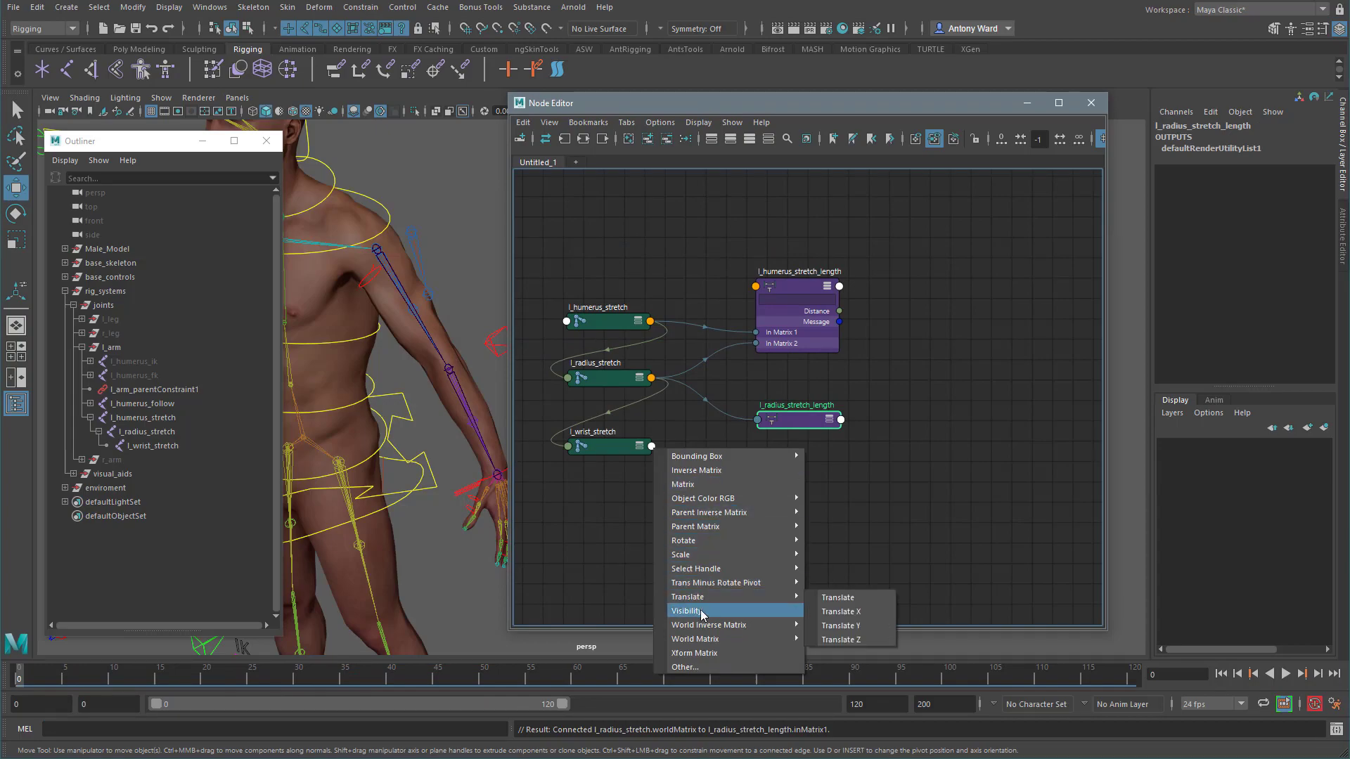
mouse_move(745, 639)
left_click(854, 642)
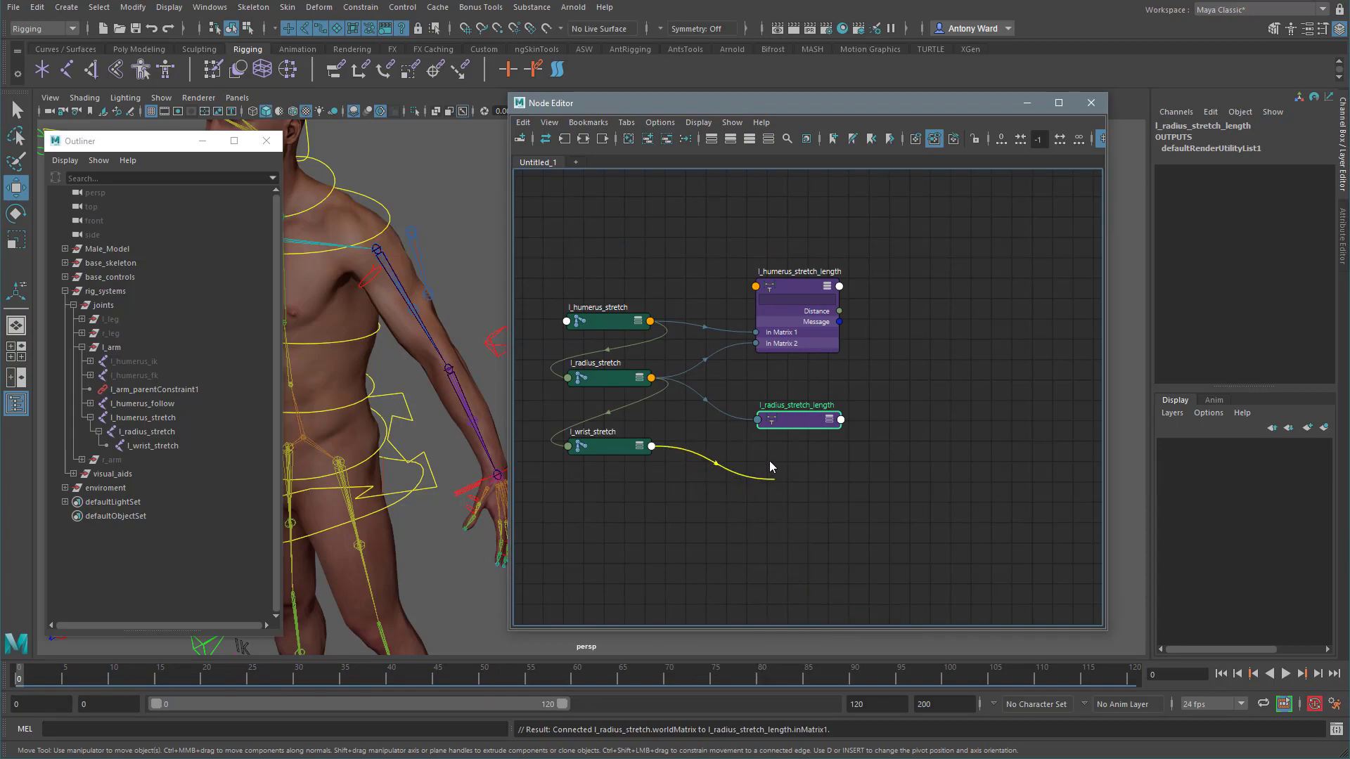
left_click(771, 421)
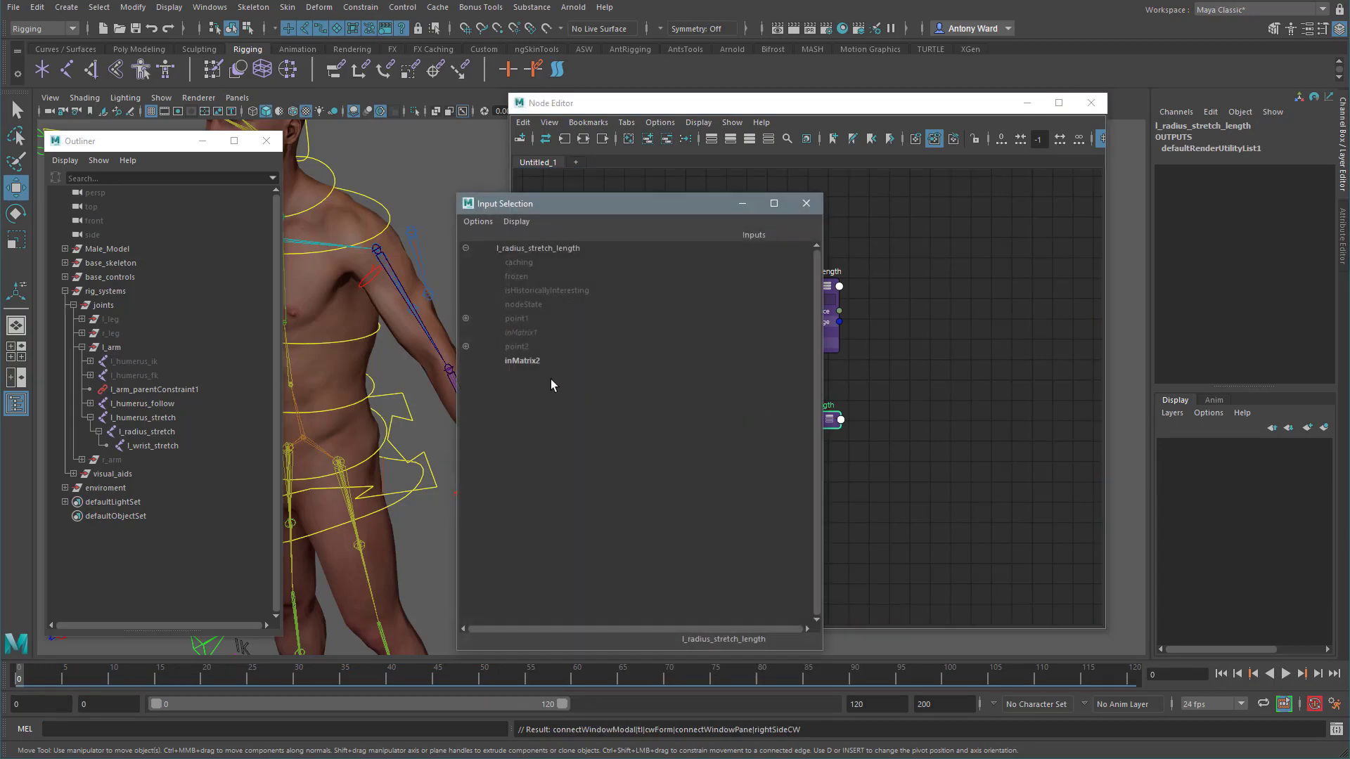
left_click(527, 361)
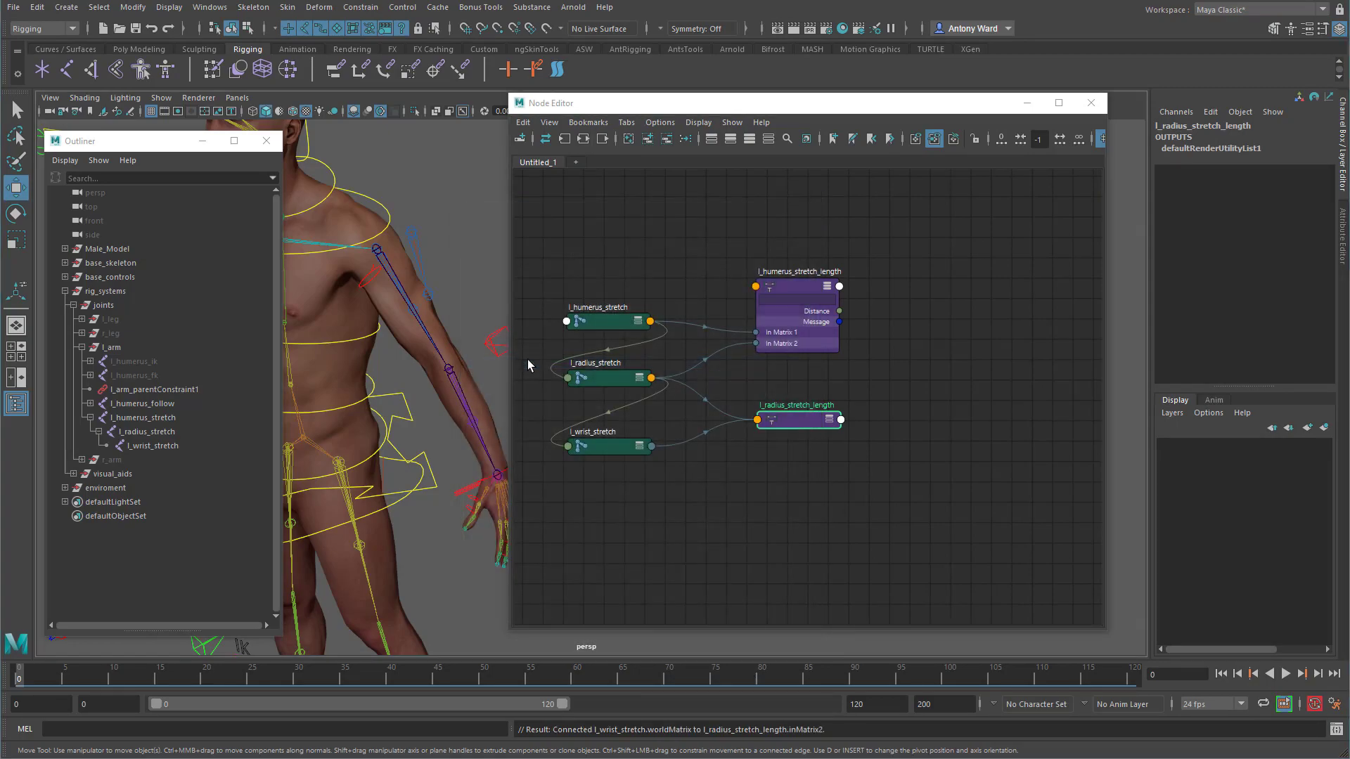
left_click(829, 420)
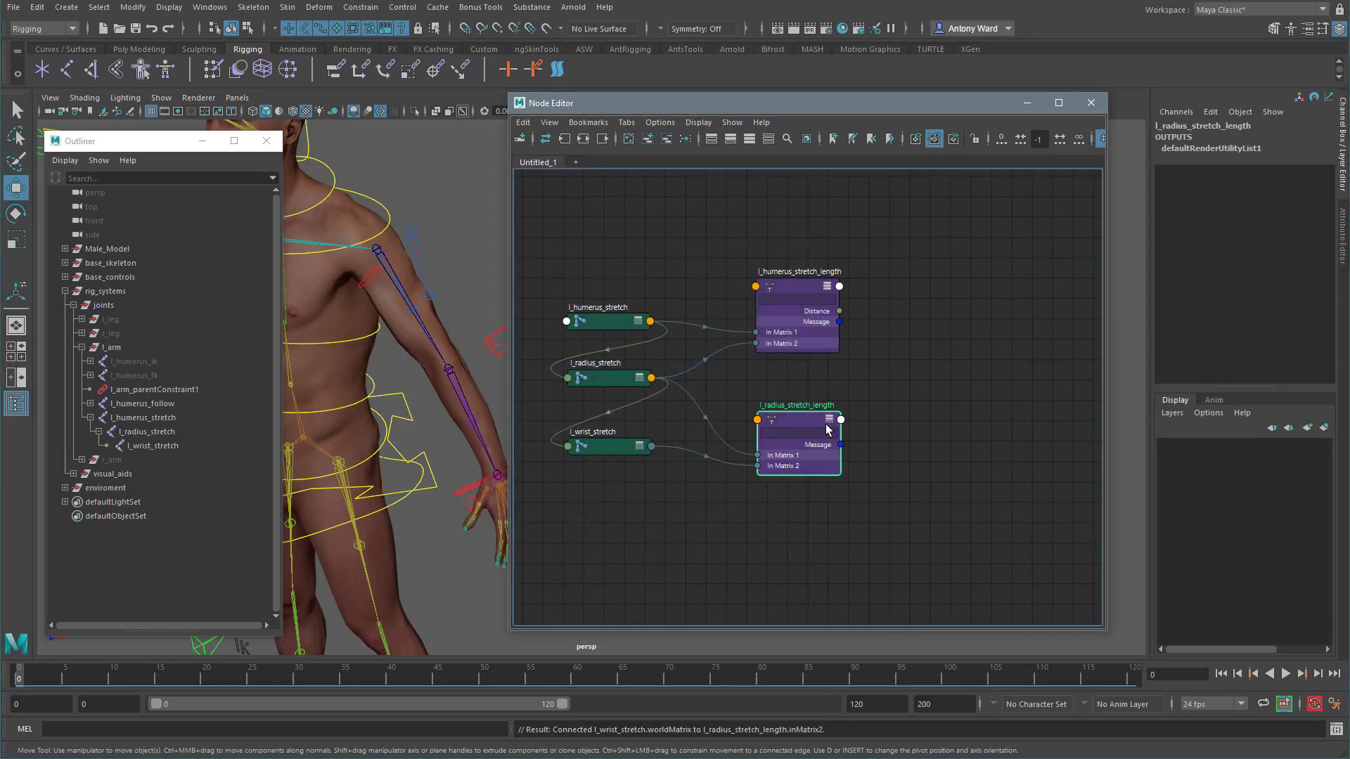
left_click(830, 420)
Step: Create an addDoubleLinear node in the free space beside the two distance nodes
left_click(900, 444)
middle_click_drag(899, 444, 859, 448)
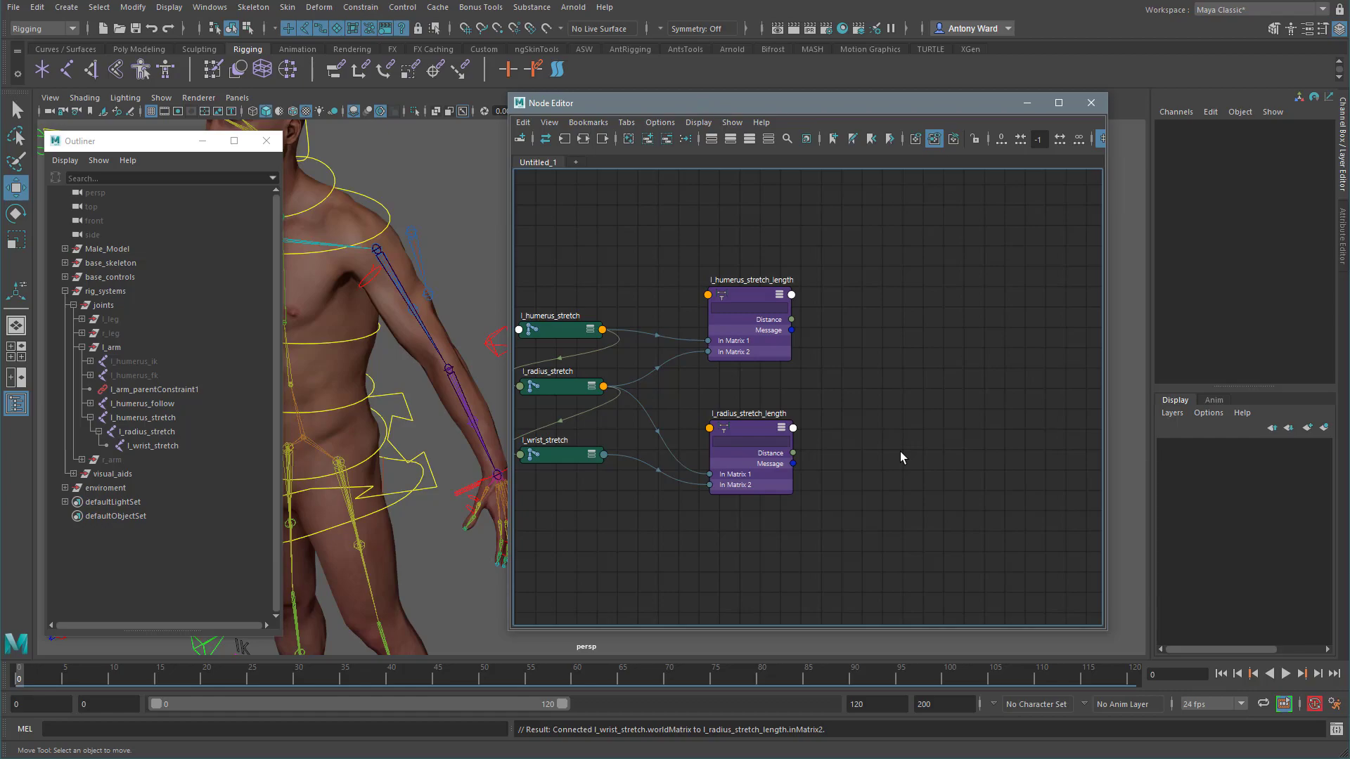
key("Tab")
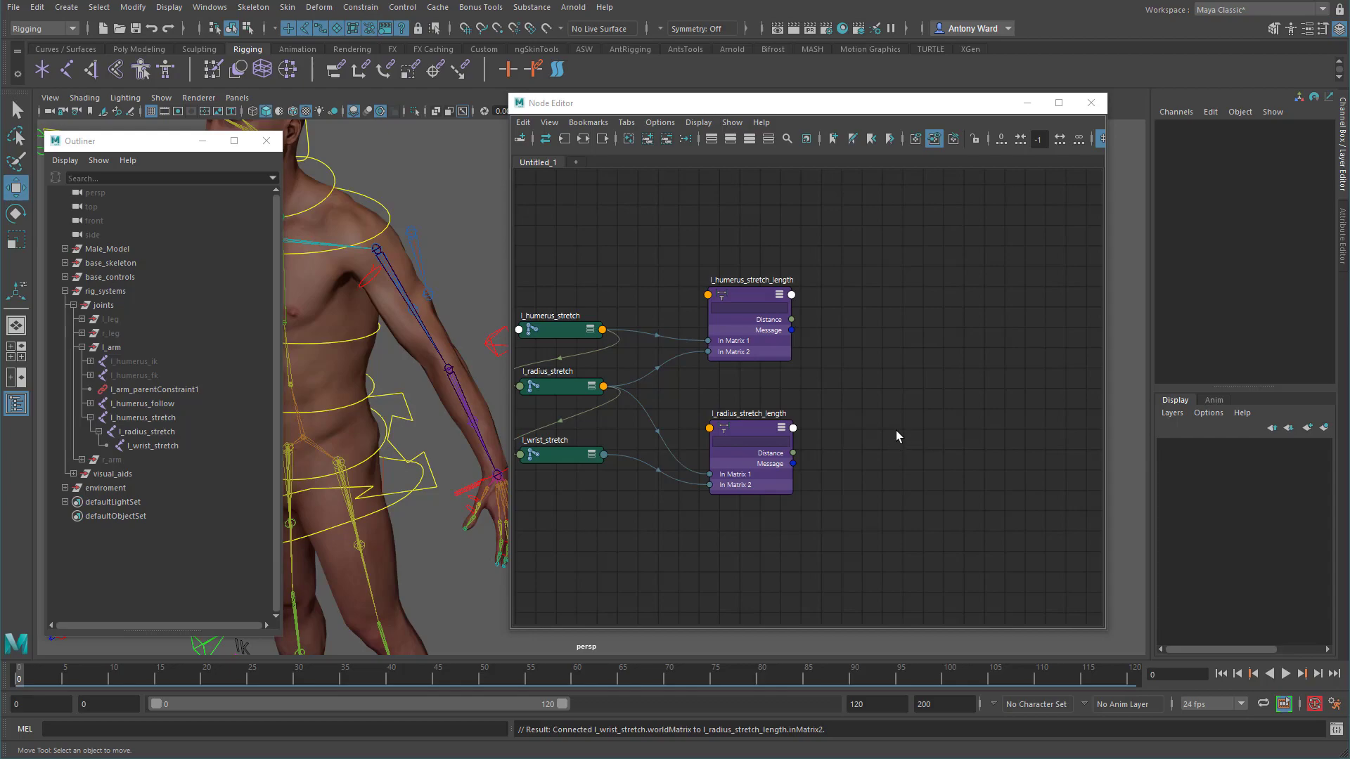
key("Tab")
type("add")
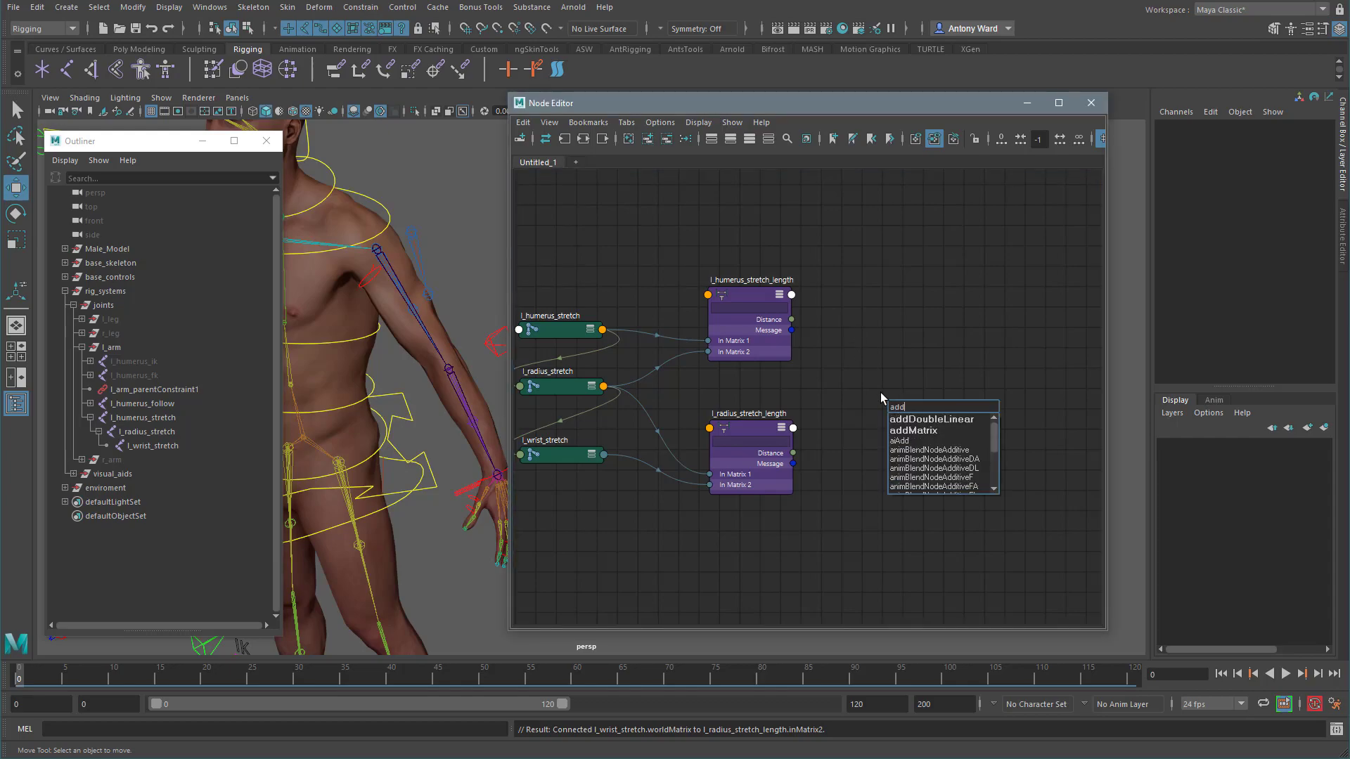
left_click(929, 420)
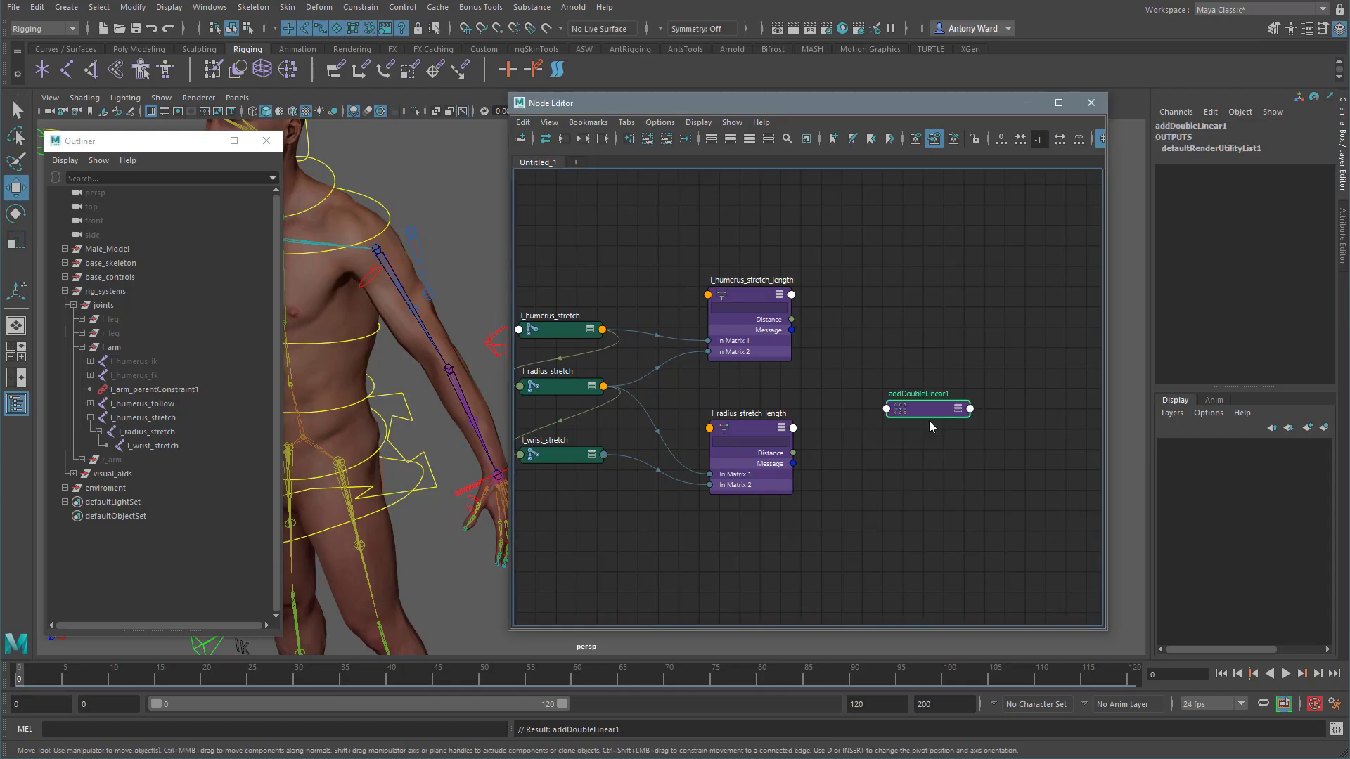
Step: Rename the new addDoubleLinear node to l_arm_stretch_length
double_click(921, 396)
key("BackSpace")
type("l_arm_stretch_length")
key("Return")
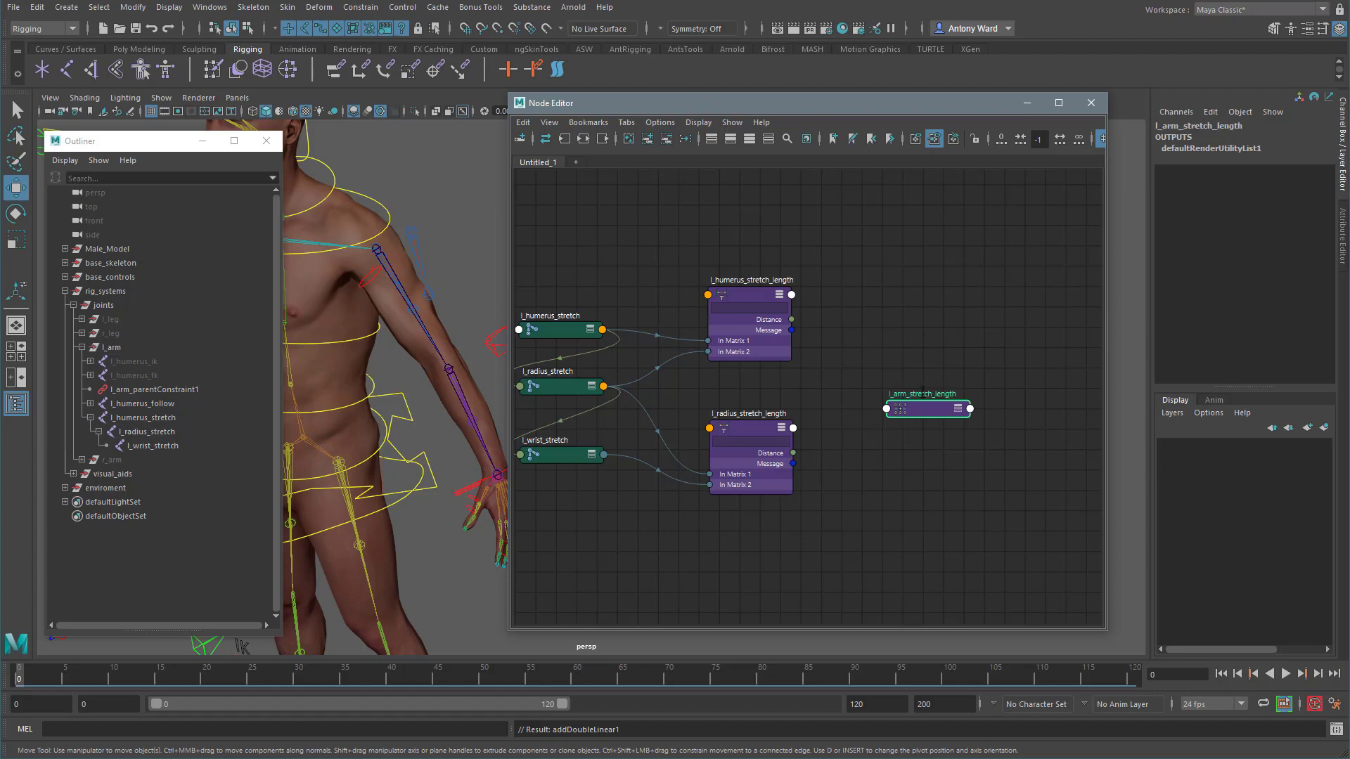
Step: Shorten the addDoubleLinear node's name to l_arm_length by removing the word stretch
double_click(922, 391)
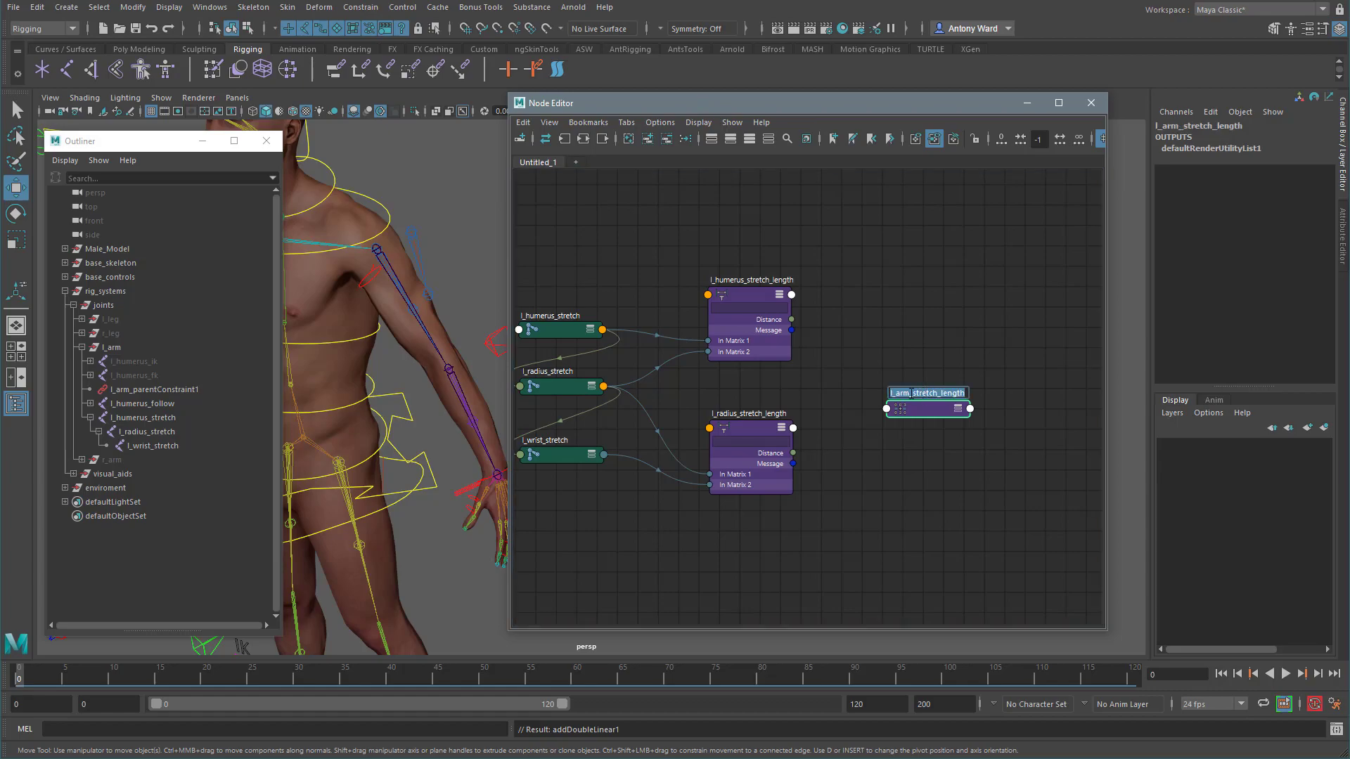
left_click(910, 393)
key("Delete")
key("Delete")
key("Delete")
key("Delete")
key("Delete")
key("Delete")
key("Delete")
key("Return")
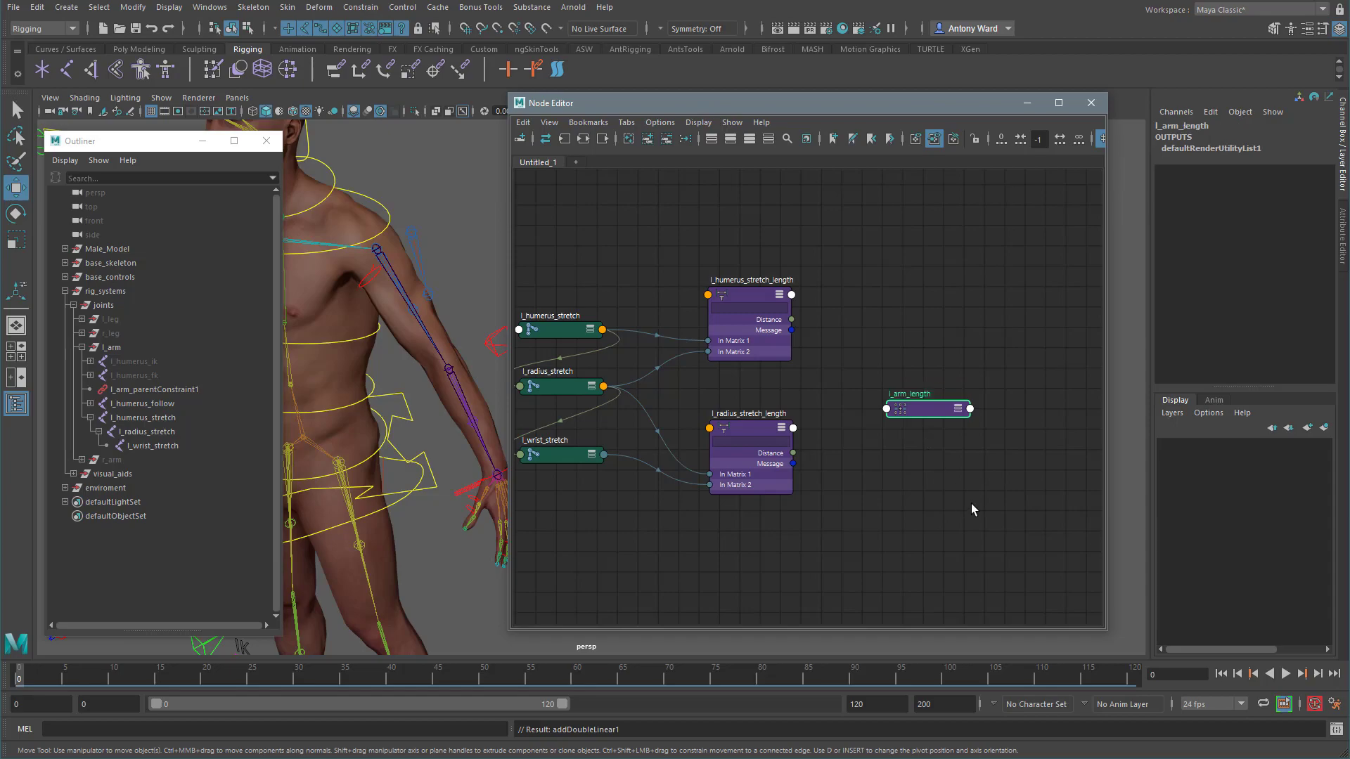
Step: Expand l_arm_length and feed it the Distance outputs, l_humerus_stretch_length into Input 1 and l_radius_stretch_length into Input 2
left_click(956, 409)
left_click(958, 416)
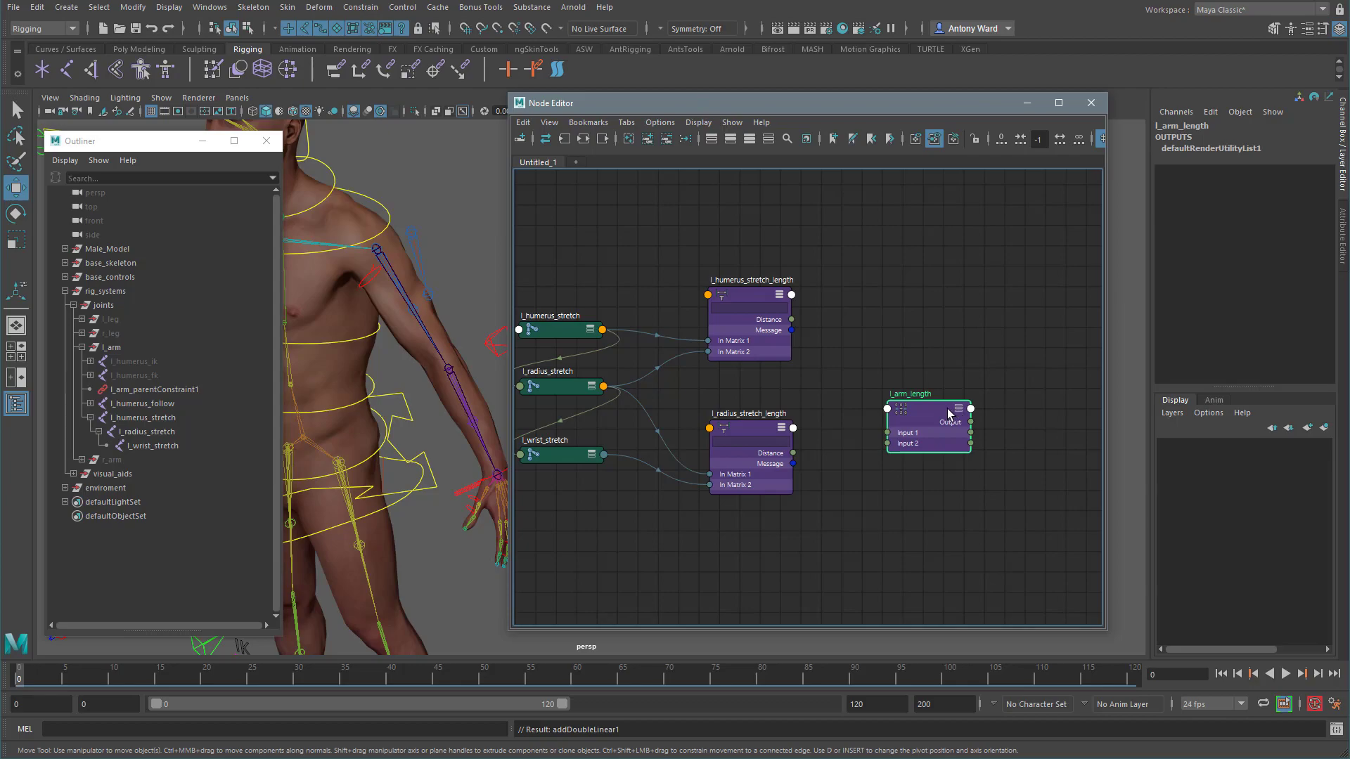
left_click_drag(938, 410, 936, 351)
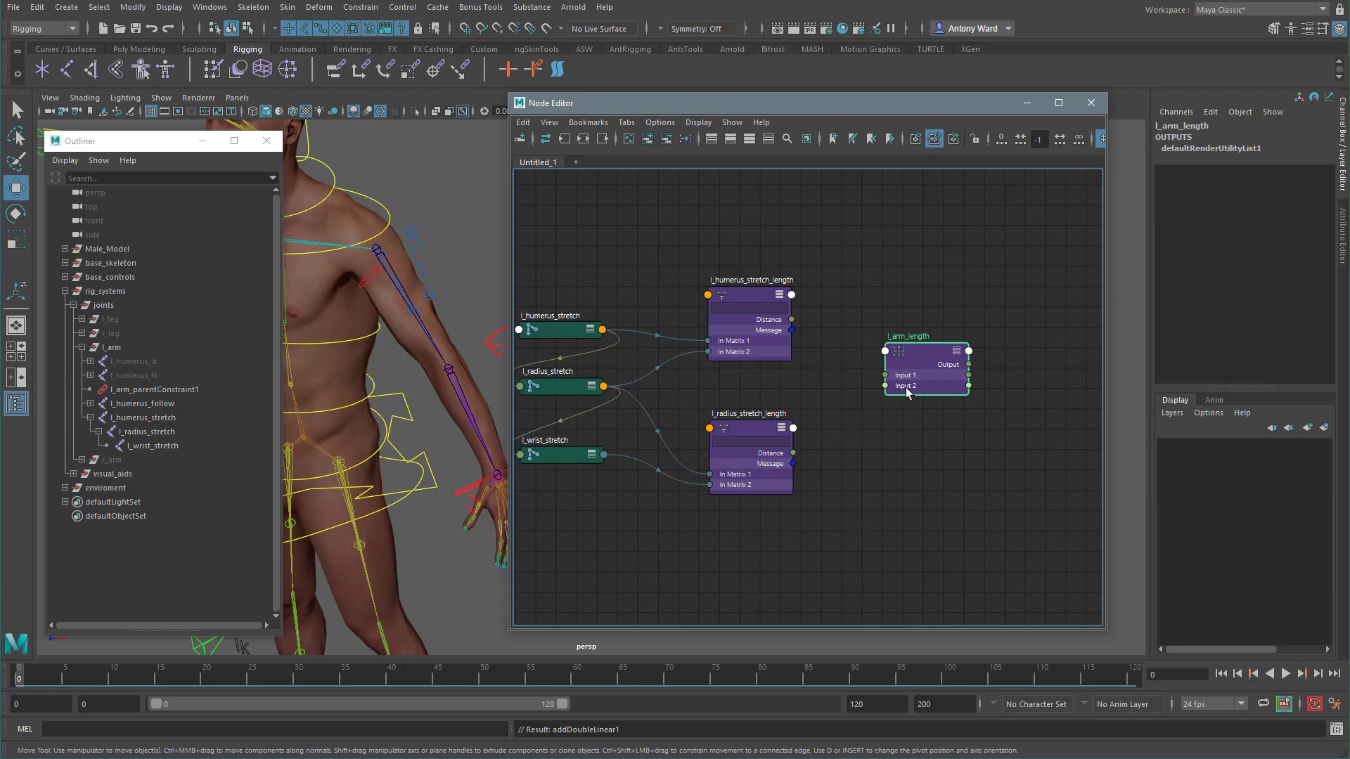
left_click_drag(791, 320, 886, 377)
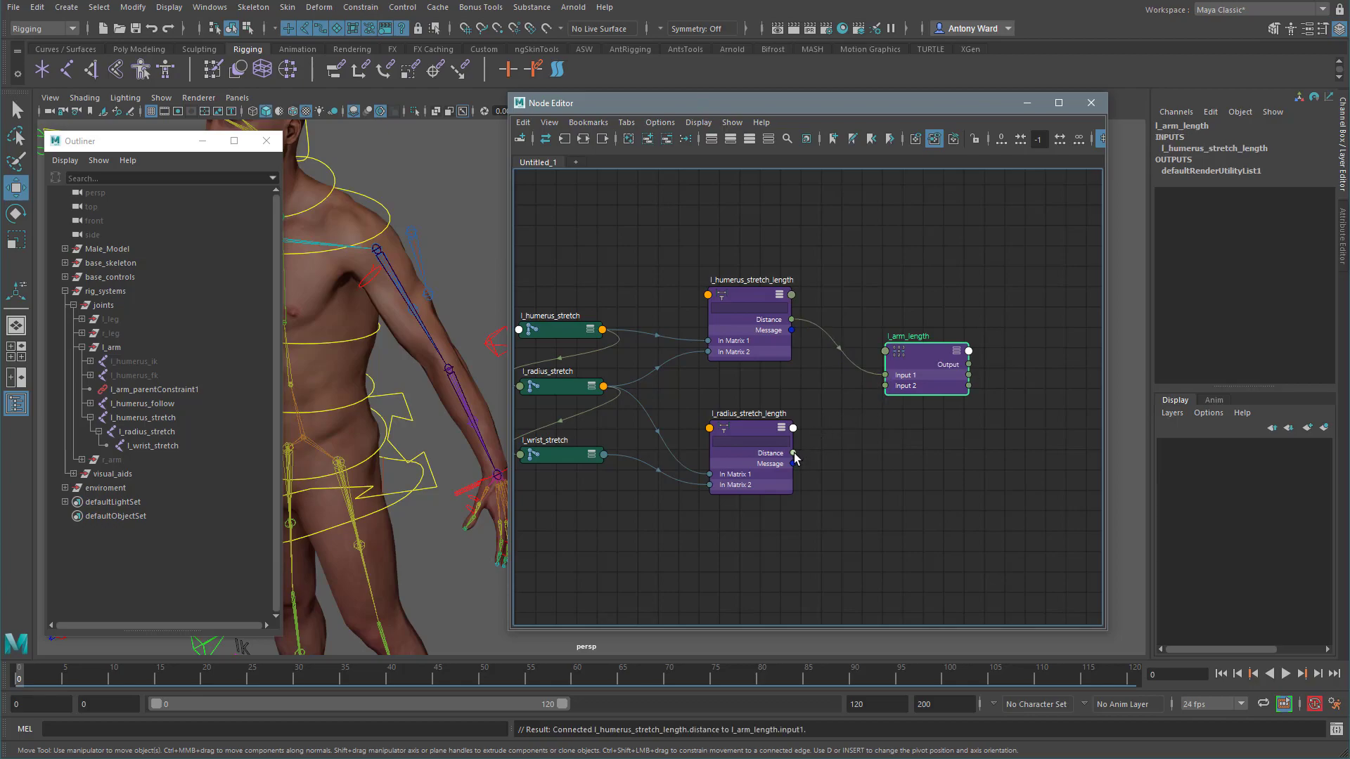
left_click_drag(793, 454, 885, 385)
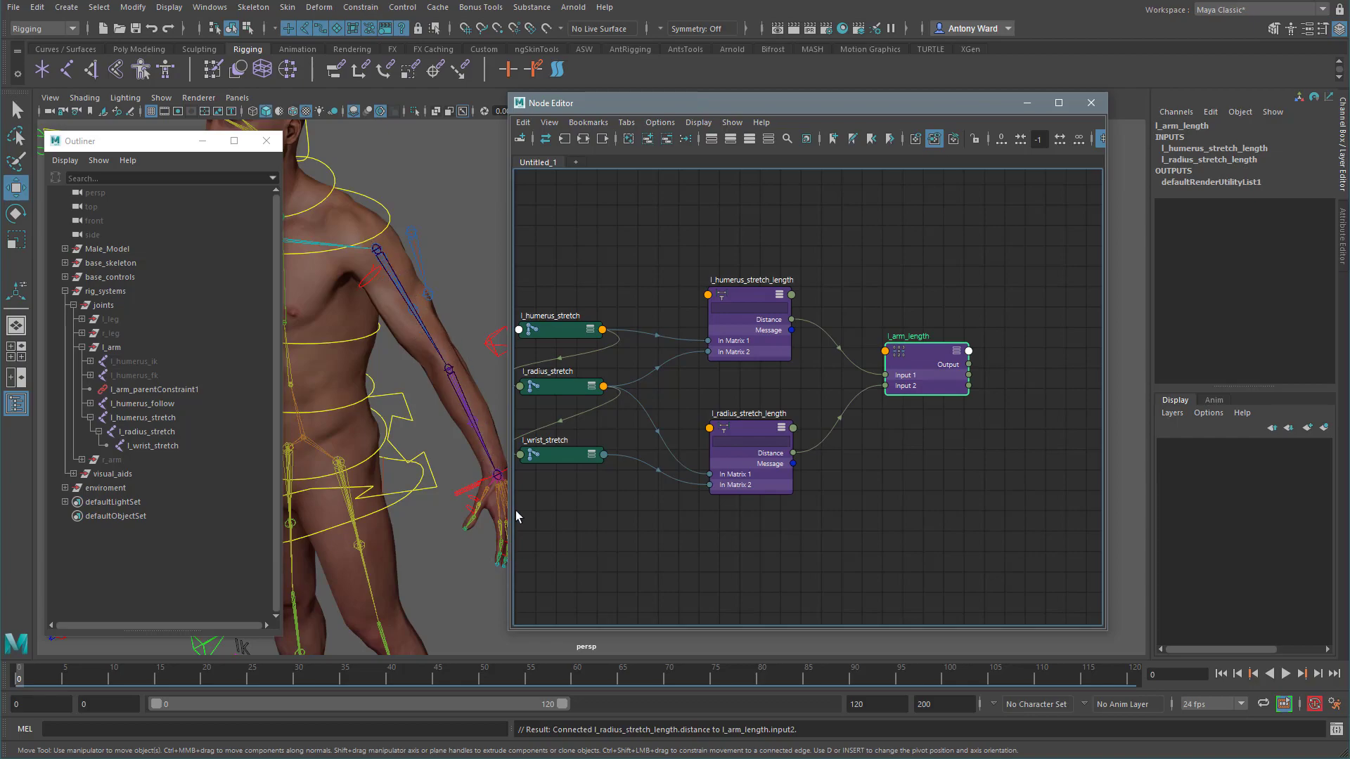
Step: Move the Node Editor clear of the character's left hand and select the left arm IK control at the wrist
middle_click_drag(982, 417, 937, 474)
left_click_drag(855, 102, 977, 111)
middle_click_drag(486, 490, 446, 480, "alt")
left_click(499, 443)
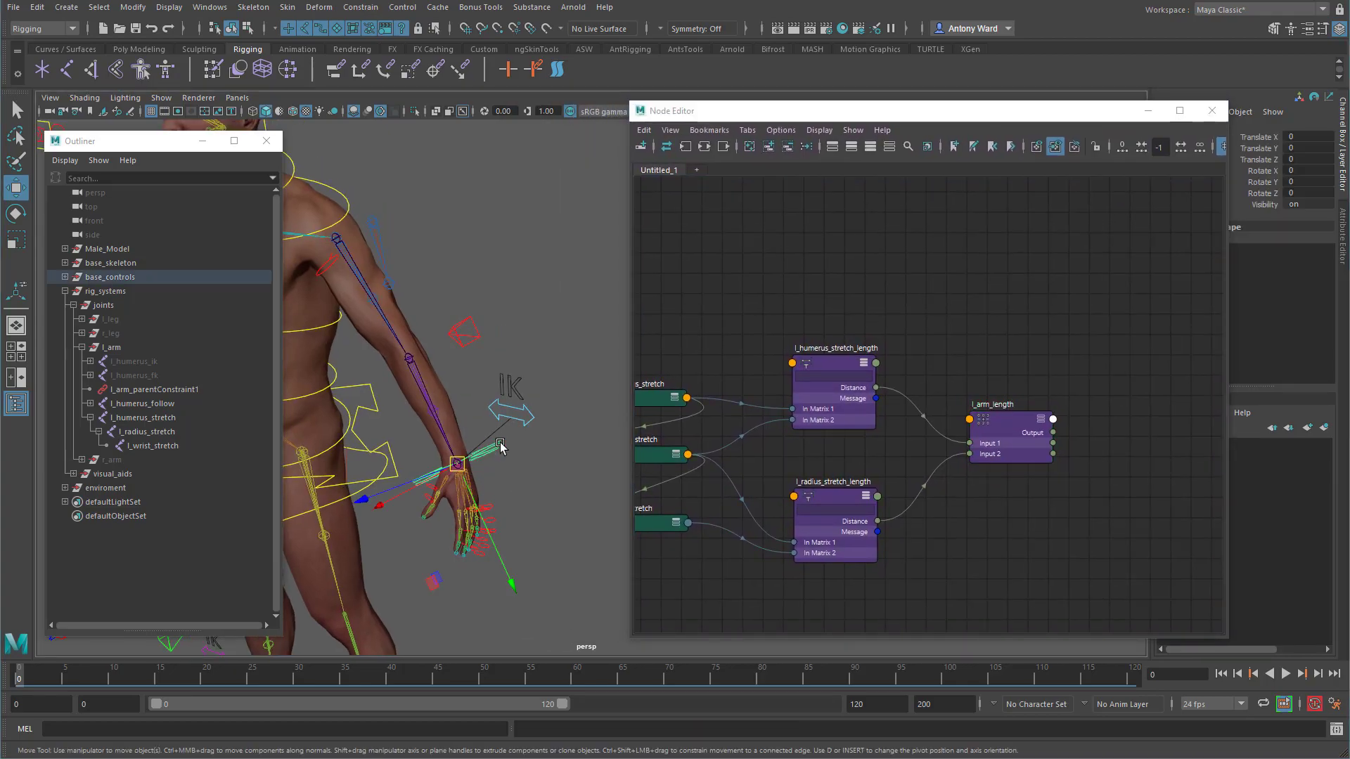
Step: Test the arm by pulling the IK control outward away from the body, and undo the move
left_click_drag(458, 464, 576, 485)
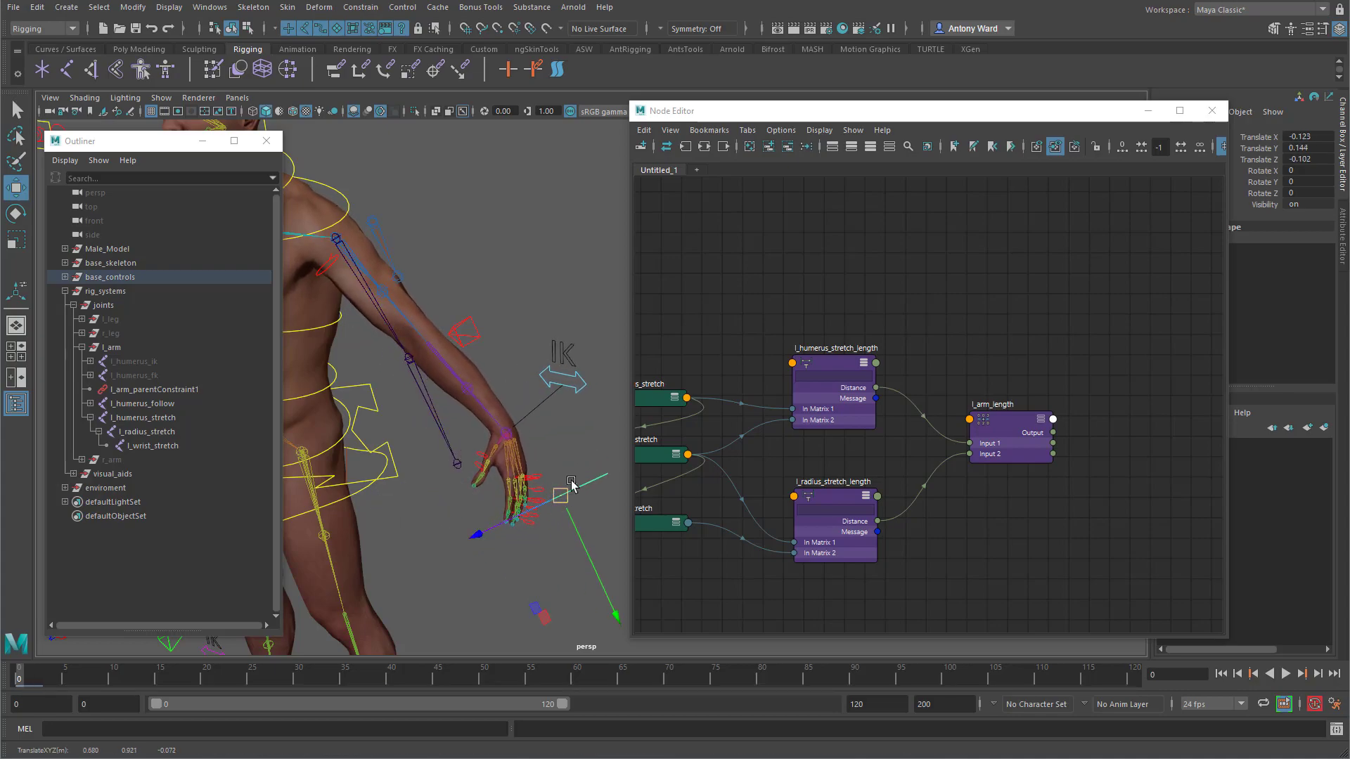
key("ctrl+z")
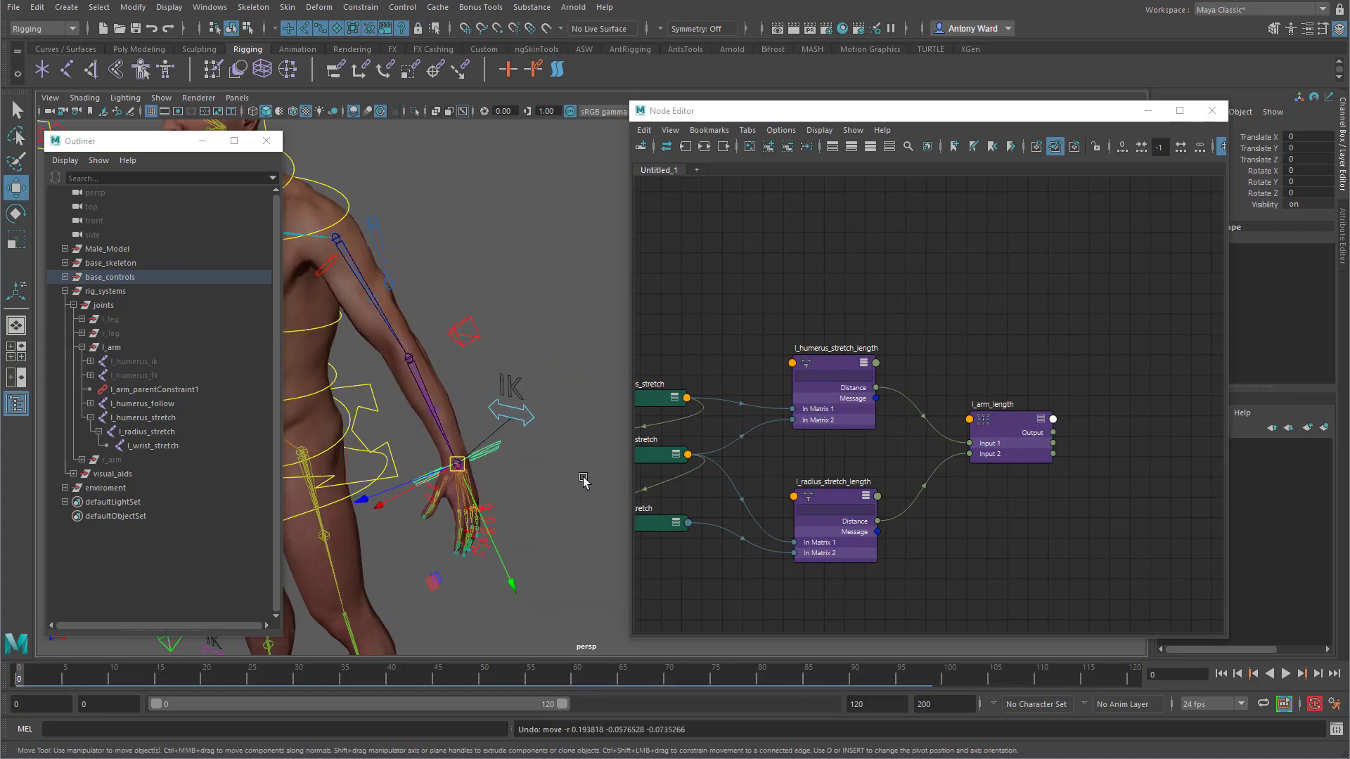
left_click_drag(506, 492, 535, 476, "alt")
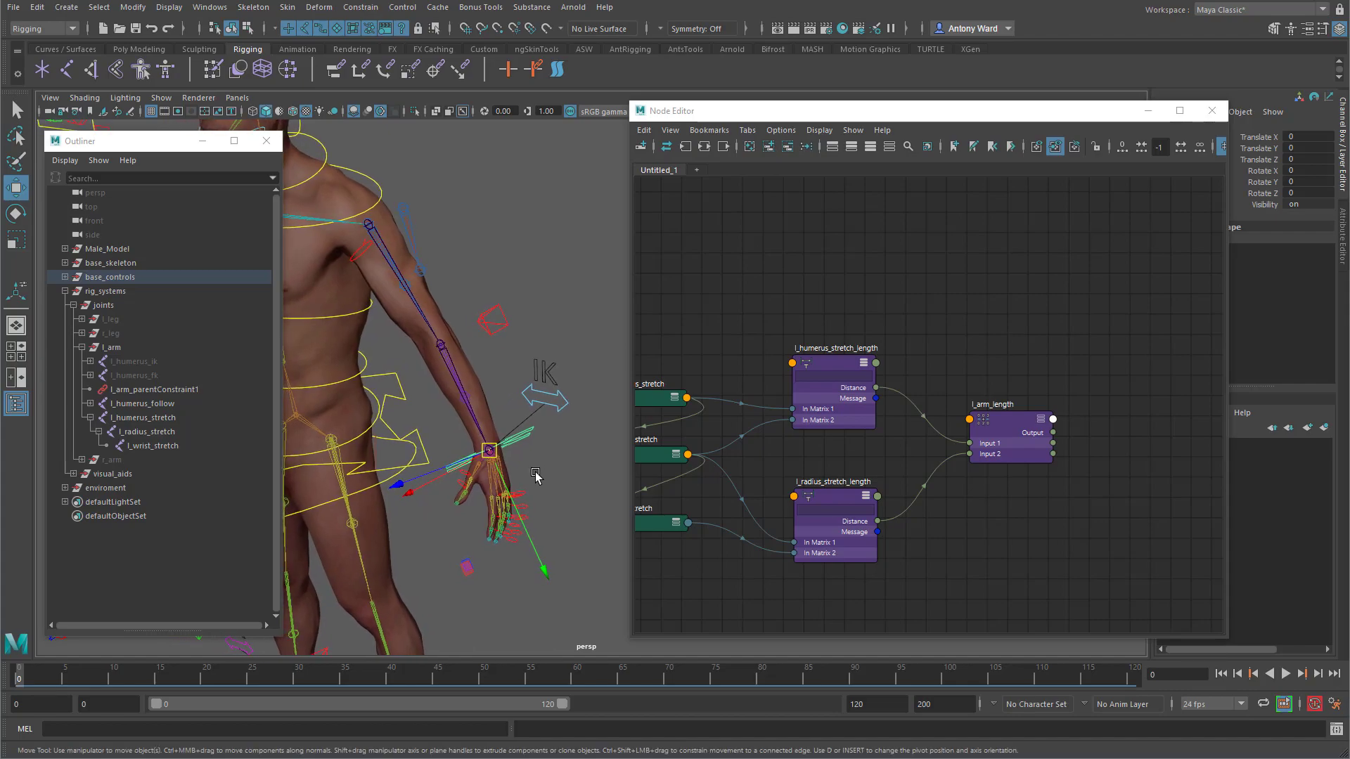
Step: Add l_arm_IK_ctrl to the node graph, remove its l_arm_IK_ctrlShape node, and place the control above the joint nodes
left_click(770, 149)
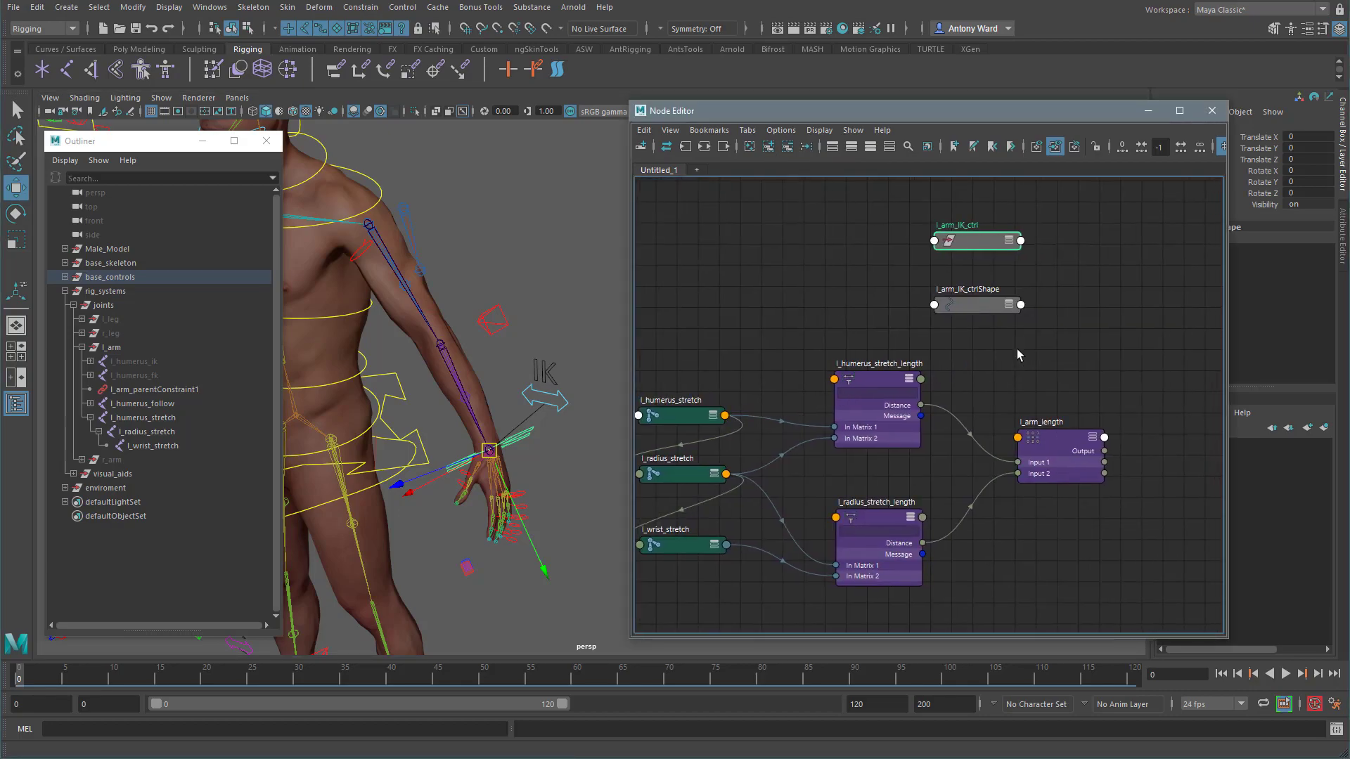
left_click(979, 305)
left_click(787, 148)
left_click_drag(982, 243, 708, 232)
key("a")
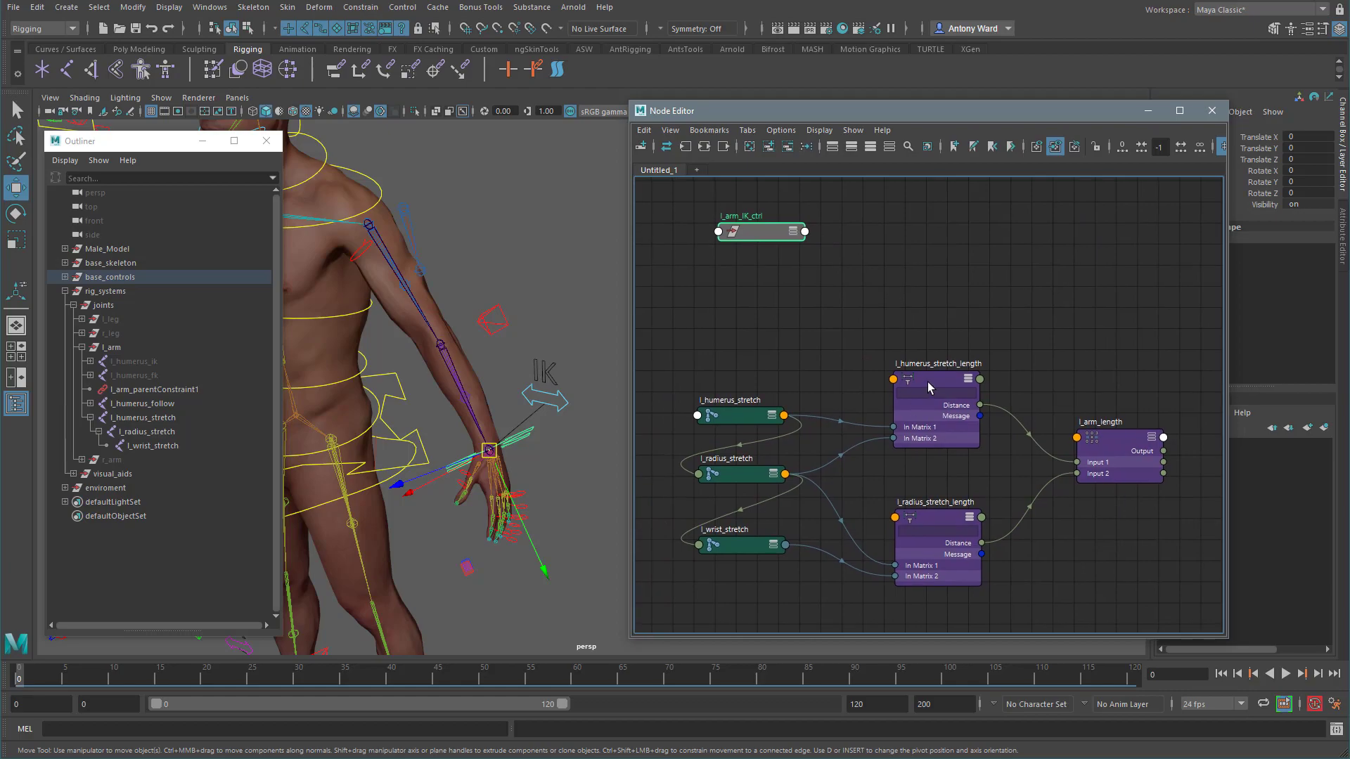
Step: Duplicate the l_humerus_stretch_length node, place the copy beside l_arm_IK_ctrl, and rename it l_arm_ik_distance
left_click(932, 380)
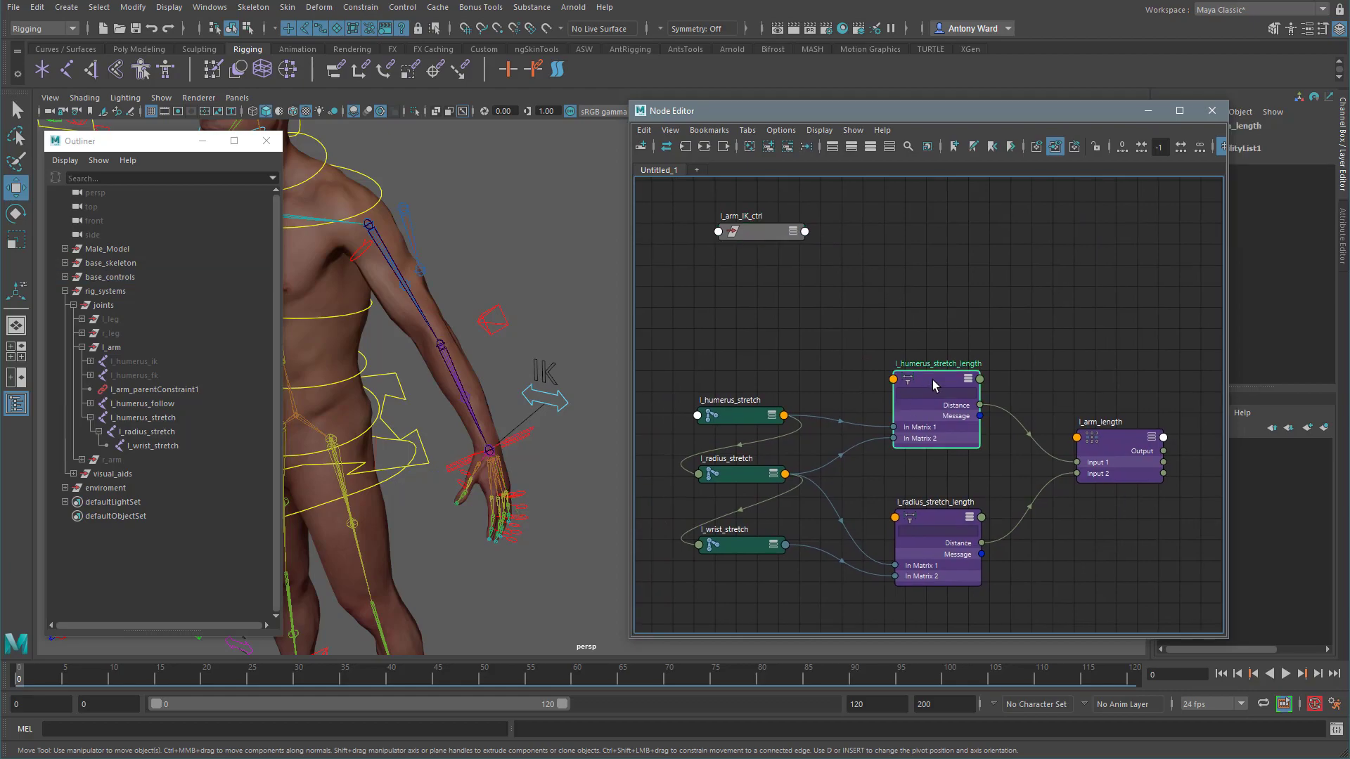
key("ctrl+d")
left_click_drag(1003, 277, 1034, 226)
double_click(942, 222)
type("_arm_ik_distance")
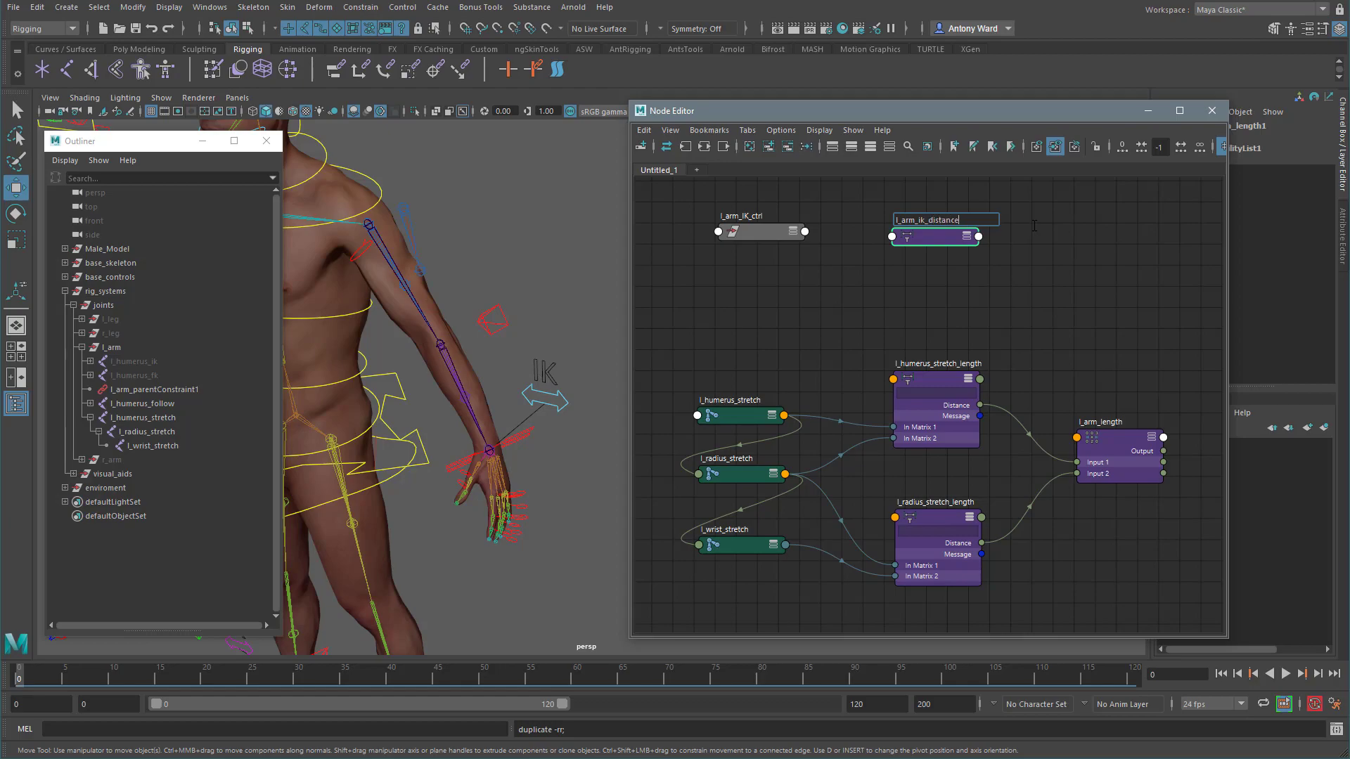
key("Return")
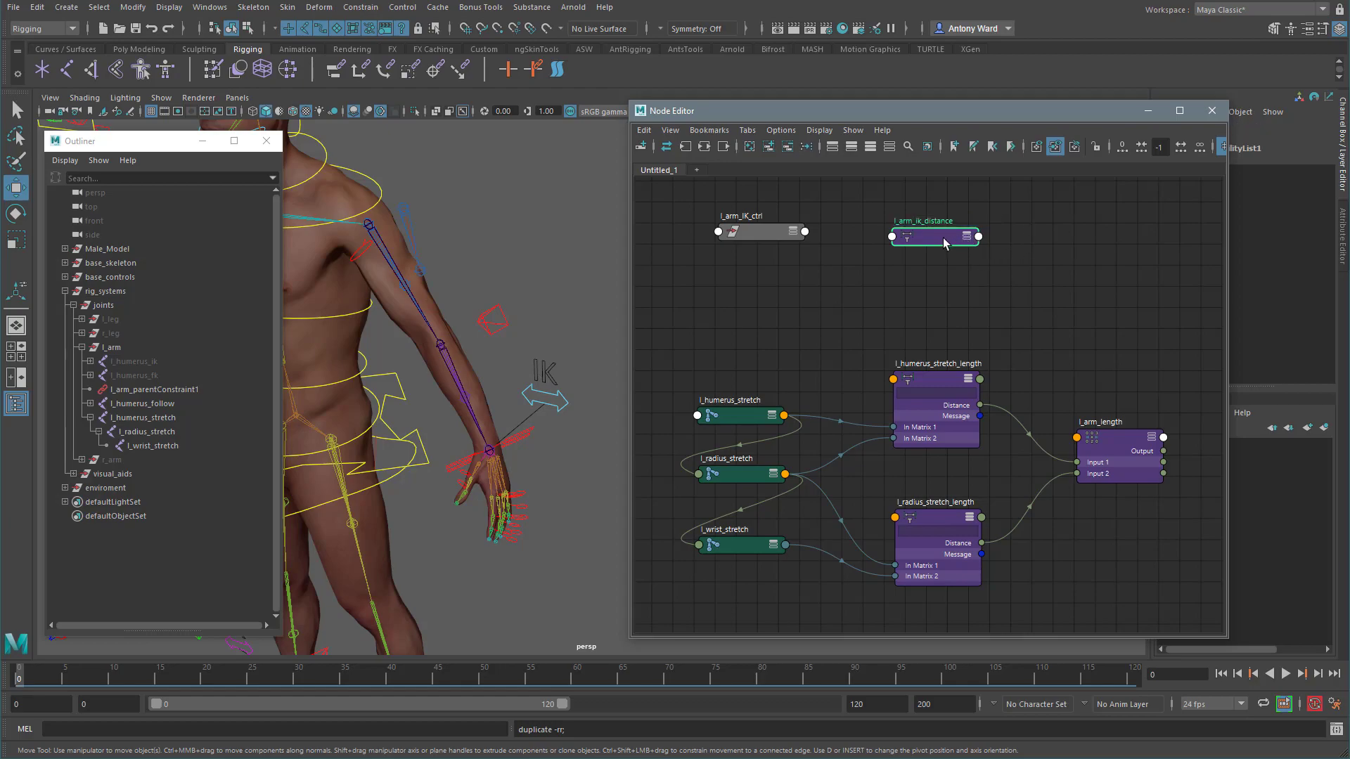
Step: Connect worldMatrix[0] of l_humerus_stretch to inMatrix1 of l_arm_ik_distance
left_click(784, 415)
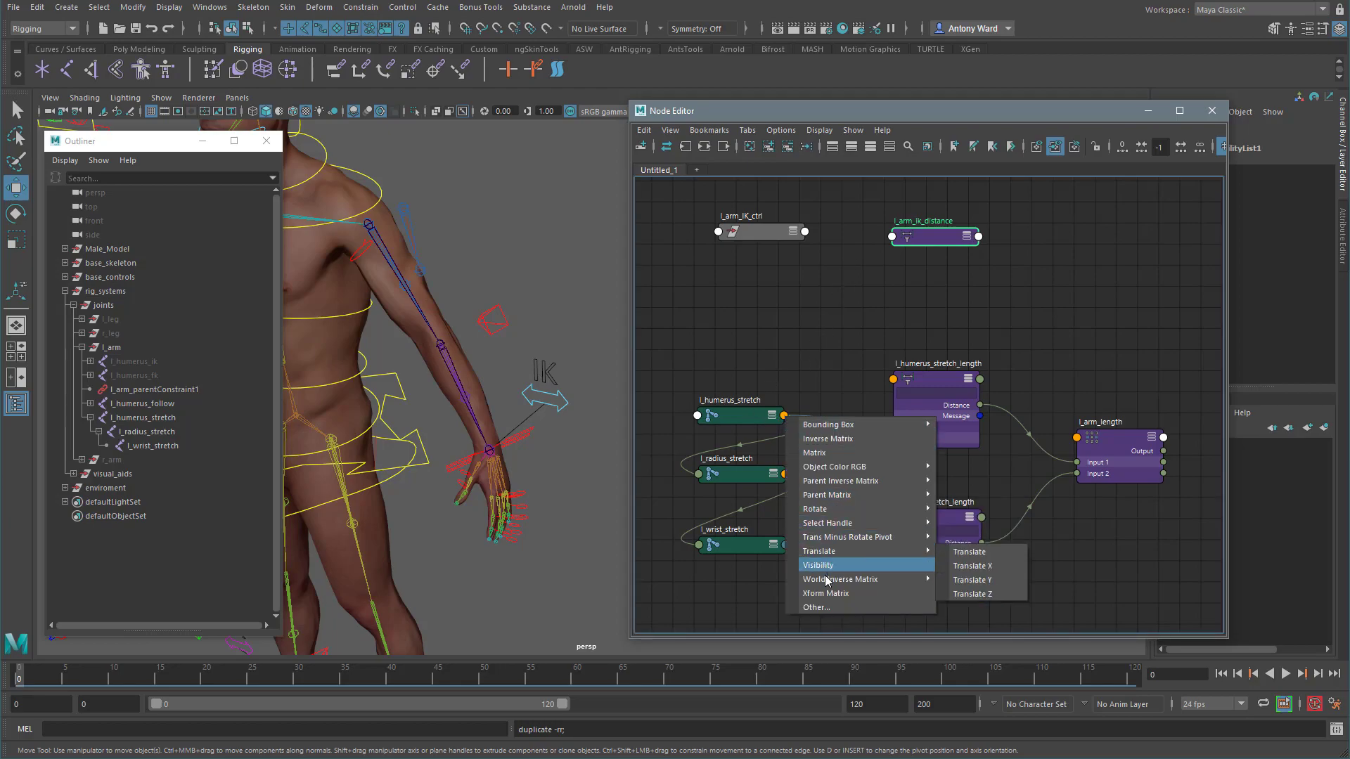
left_click(817, 608)
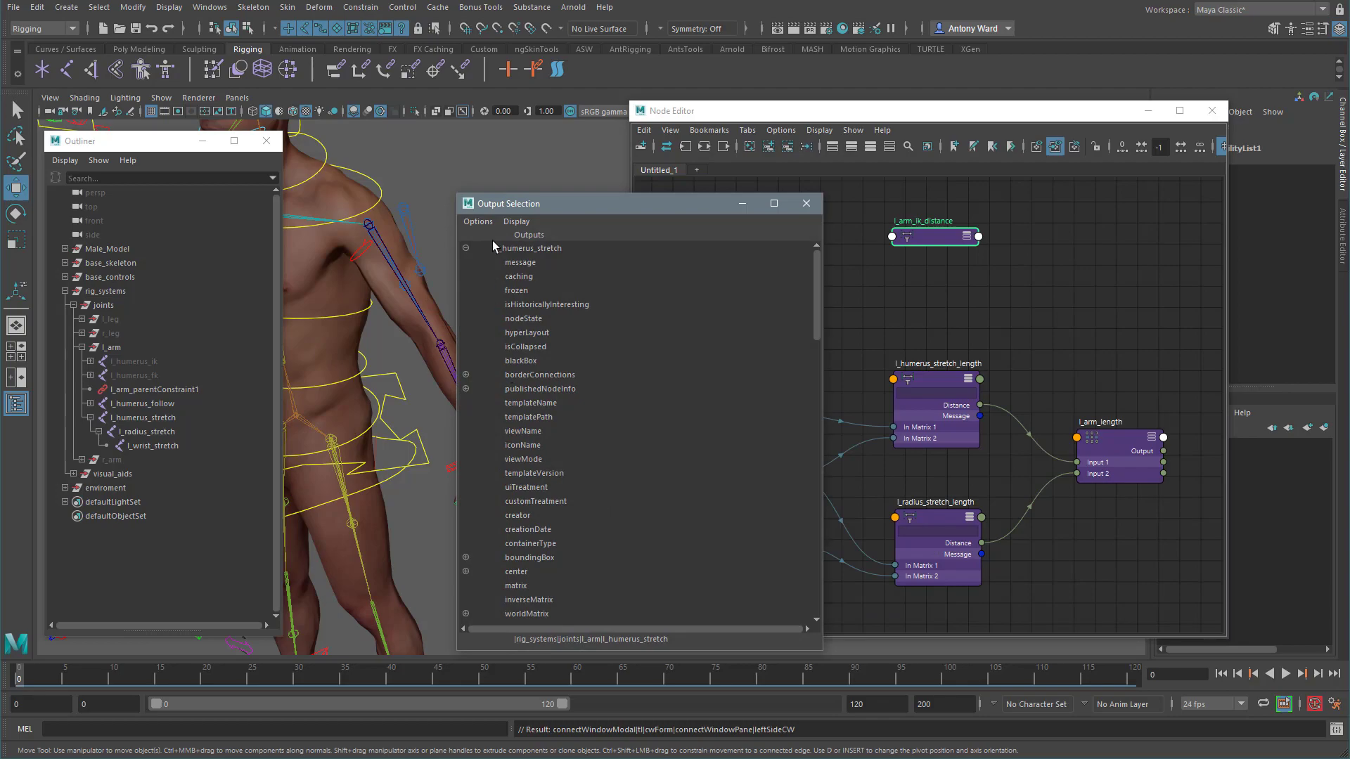
left_click(515, 222)
left_click(523, 262)
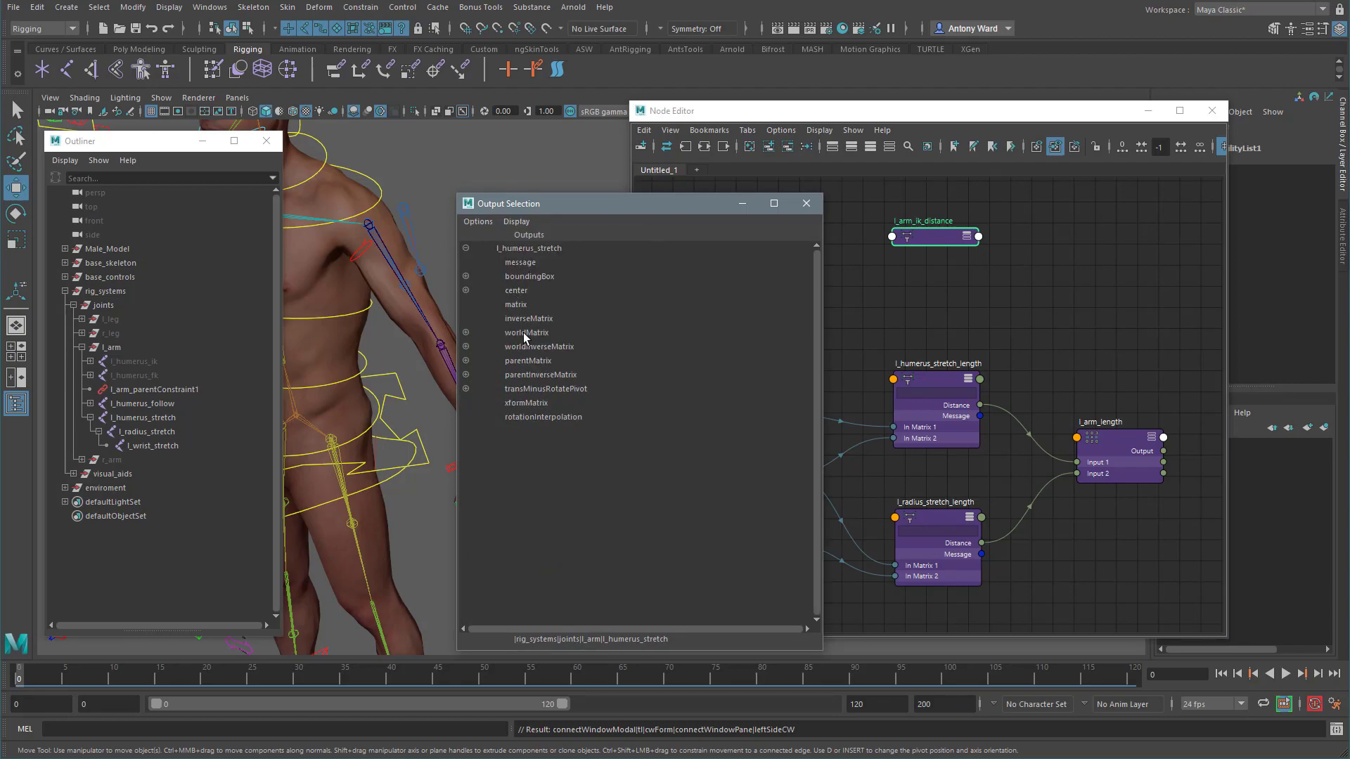
left_click(465, 333)
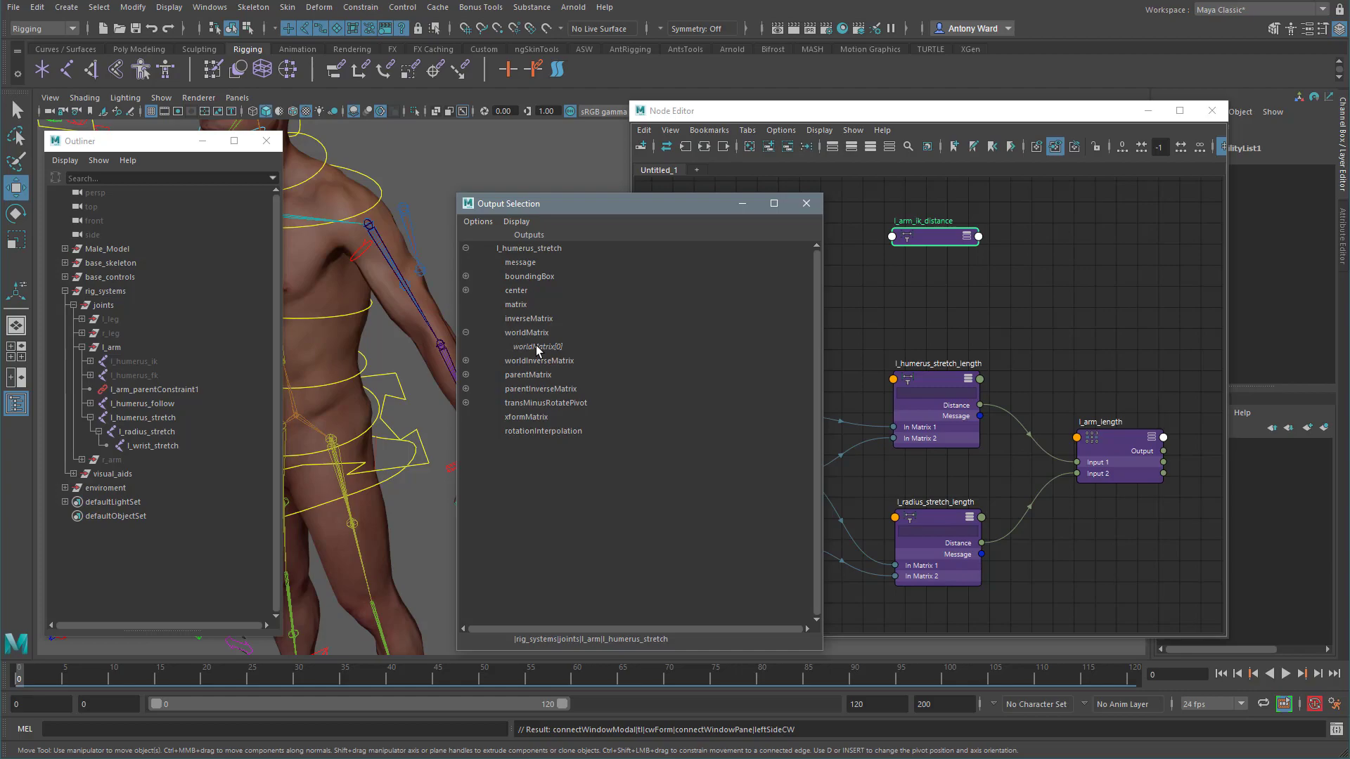
left_click(536, 346)
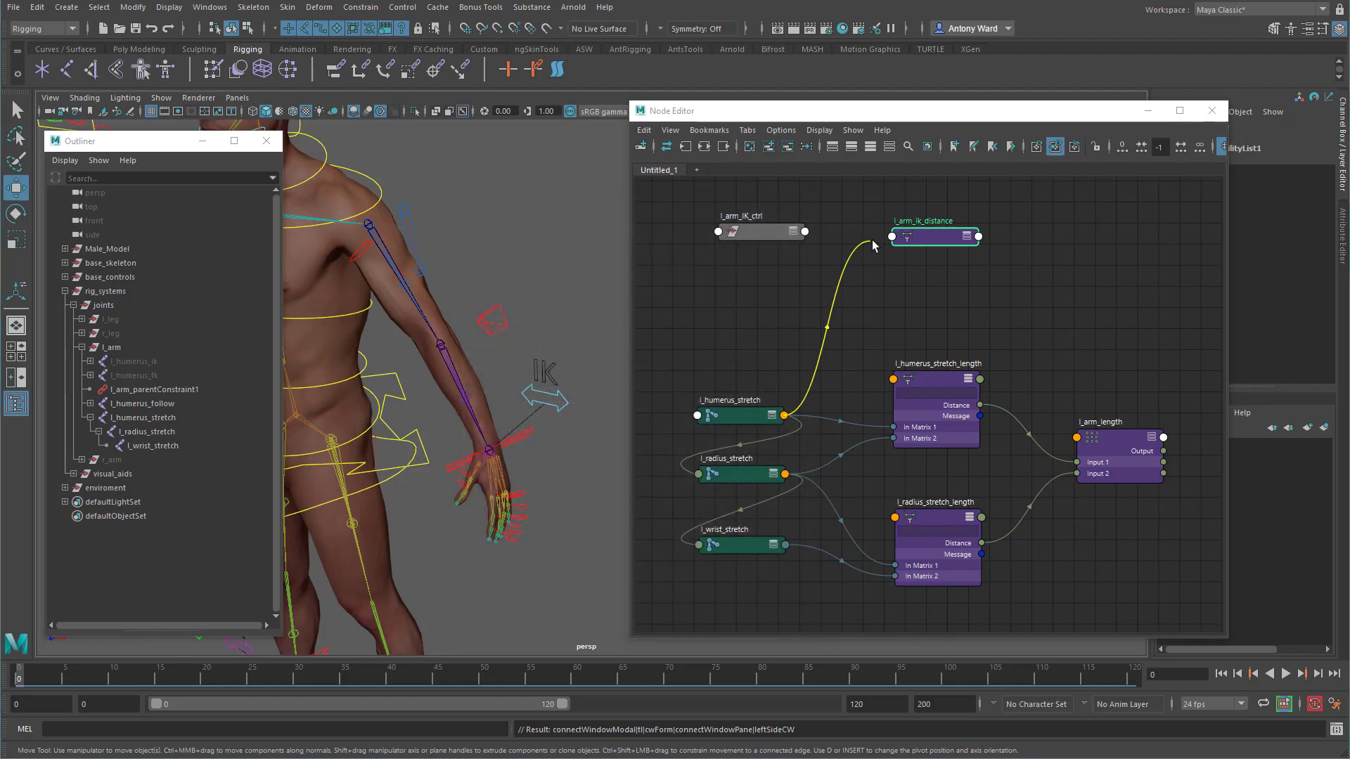
left_click(892, 236)
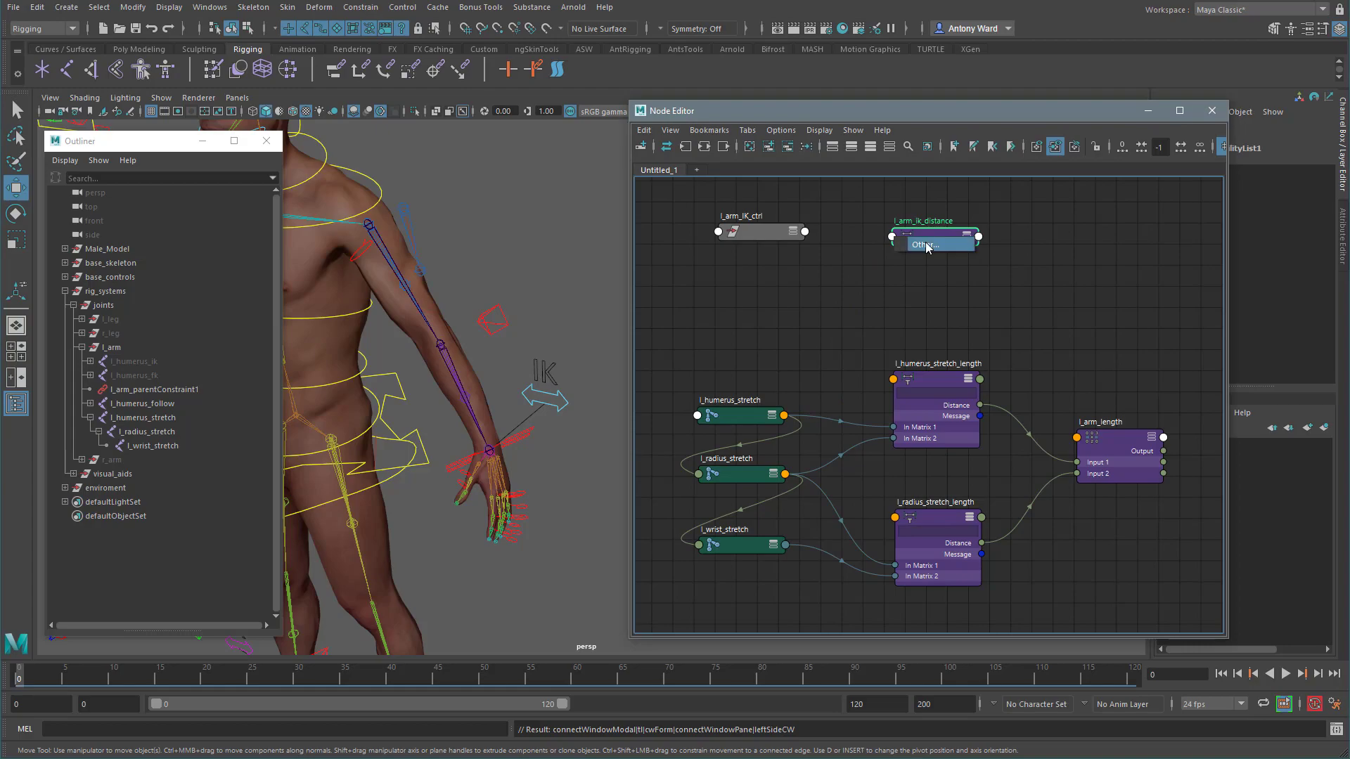
left_click(538, 332)
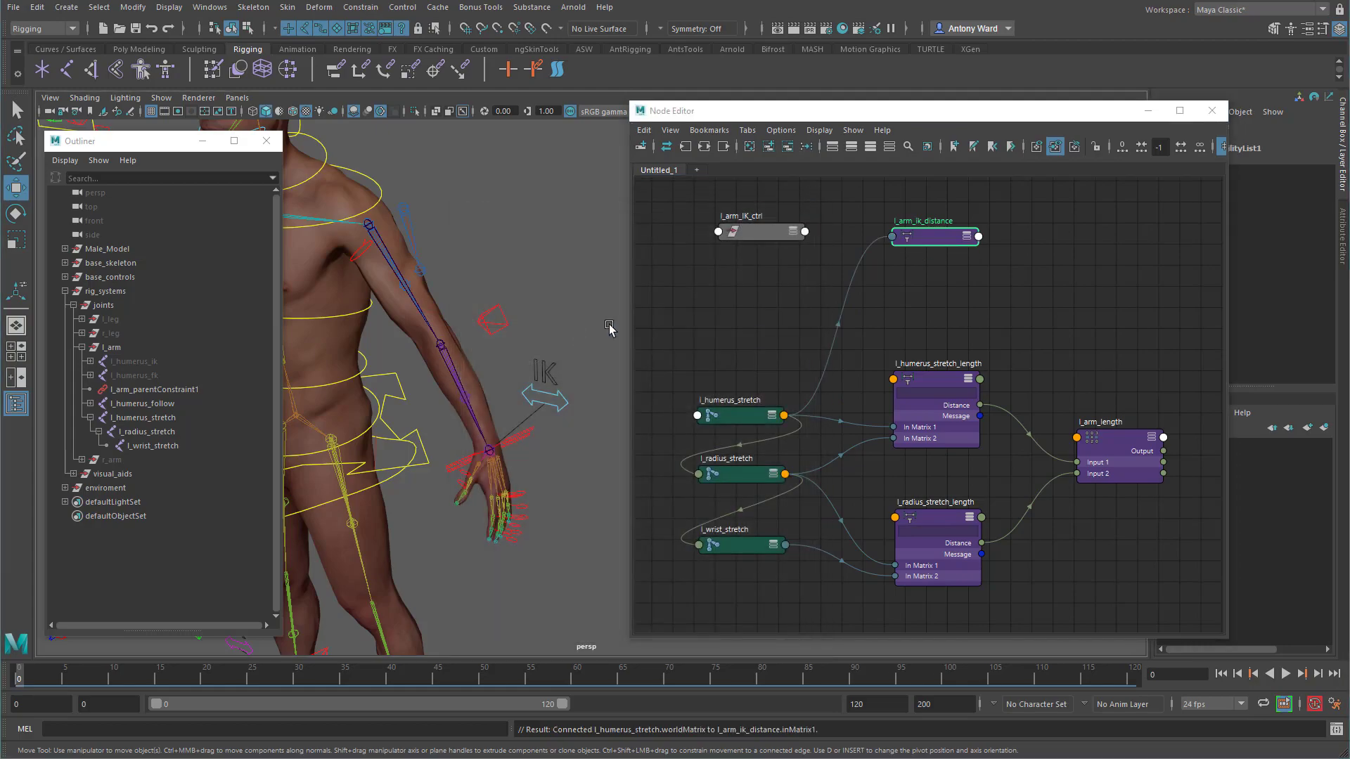
Step: Connect the World Matrix of l_arm_IK_ctrl to inMatrix2 of l_arm_ik_distance and expand that node to show its Distance output
left_click(805, 232)
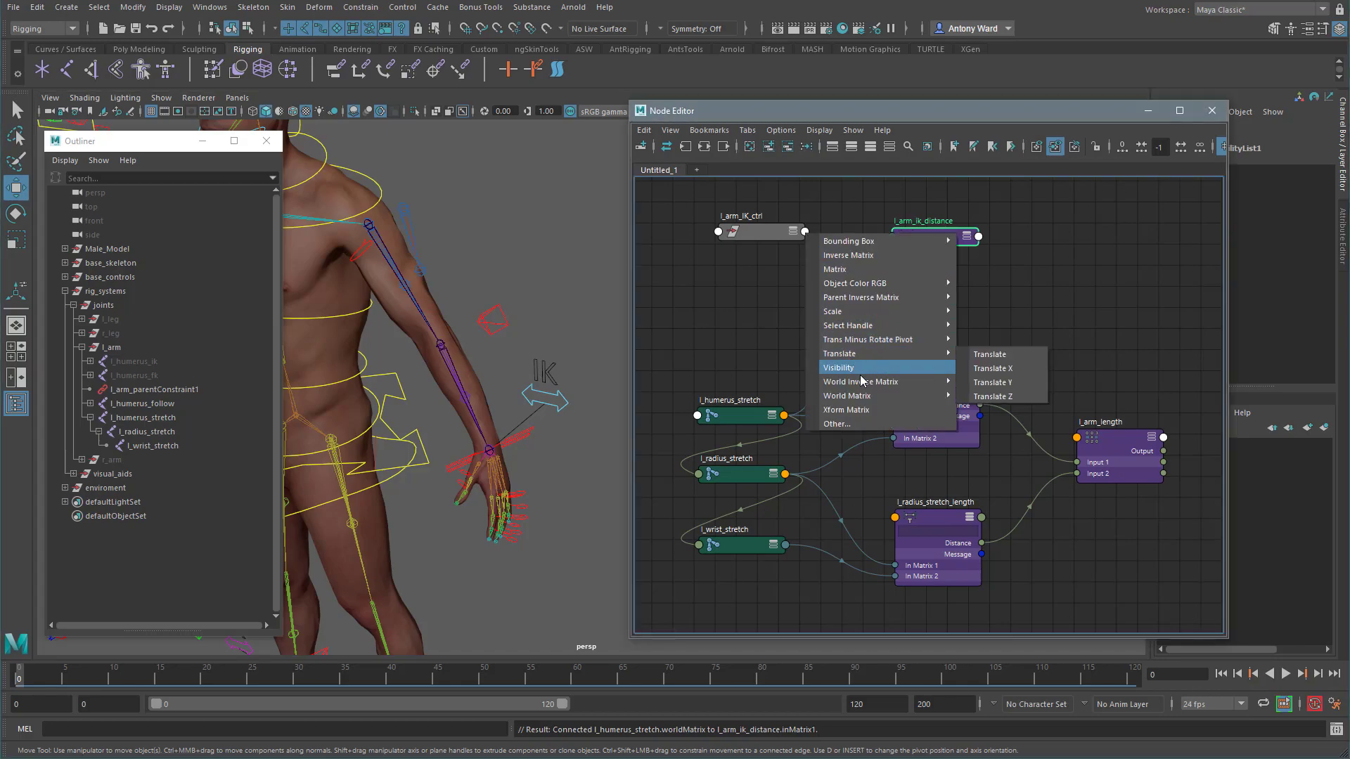
mouse_move(914, 396)
left_click(1013, 397)
left_click(892, 237)
left_click(920, 244)
left_click(525, 360)
left_click(967, 239)
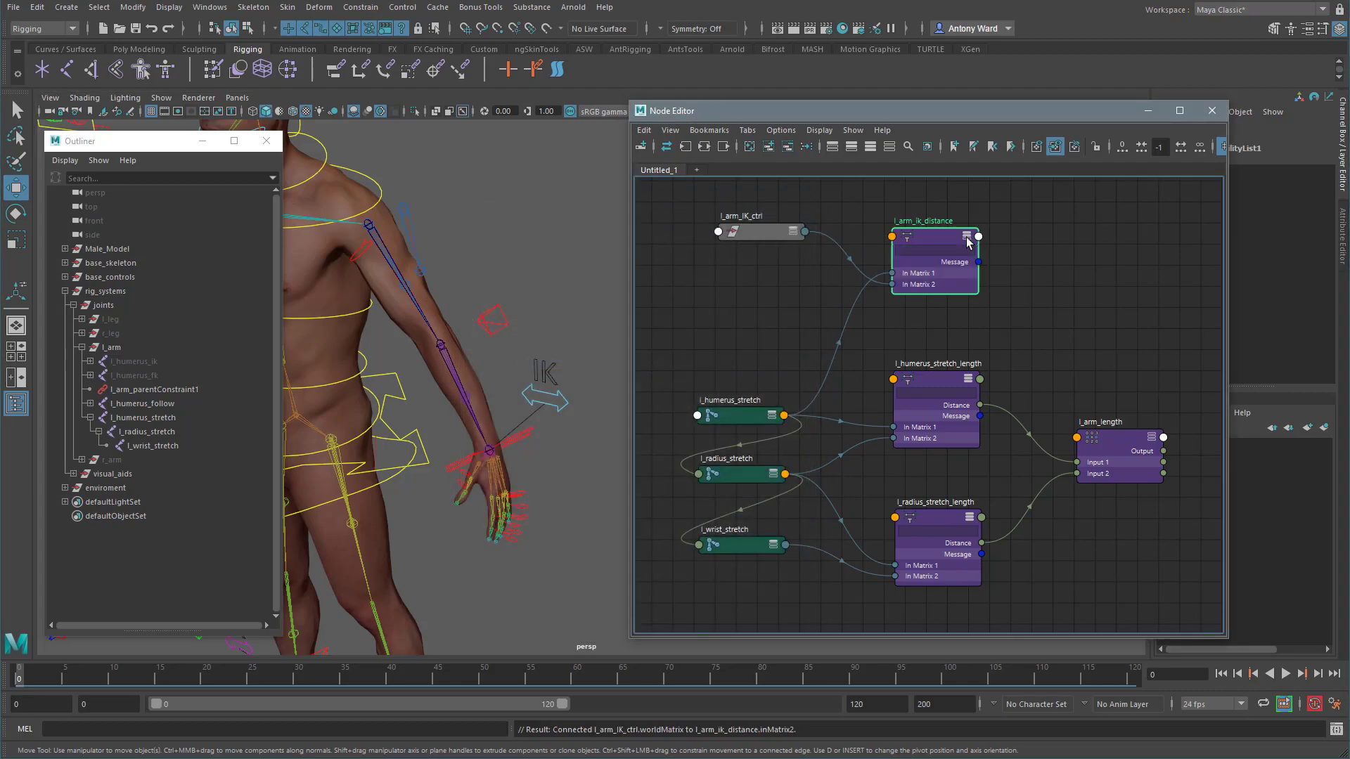
left_click(968, 239)
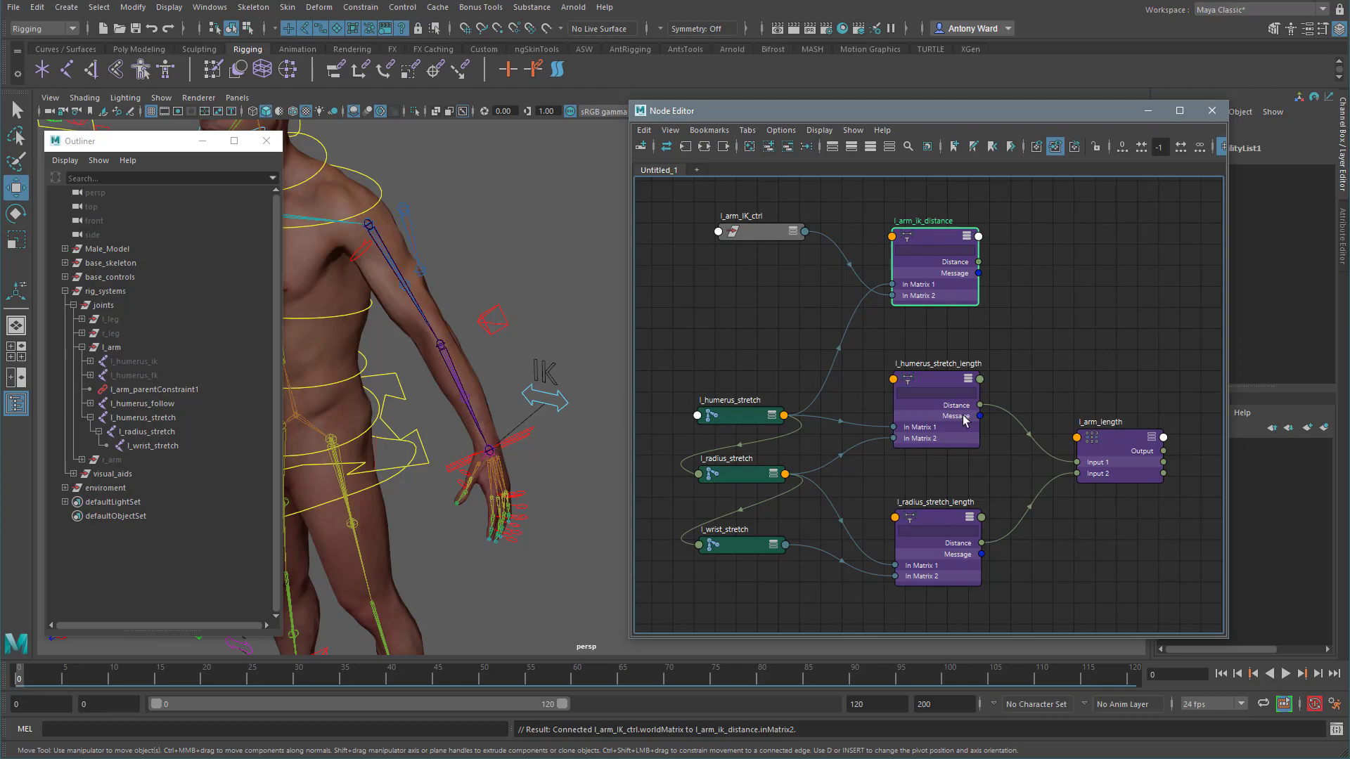
Step: Place l_arm_ik_distance above l_arm_length and remove the IK control, the three stretch joints and both stretch length nodes from the graph
left_click_drag(939, 239, 1111, 249)
middle_click_drag(1029, 413, 997, 404, "alt")
scroll(988, 398, "down", 1)
middle_click_drag(1091, 400, 1083, 401, "alt")
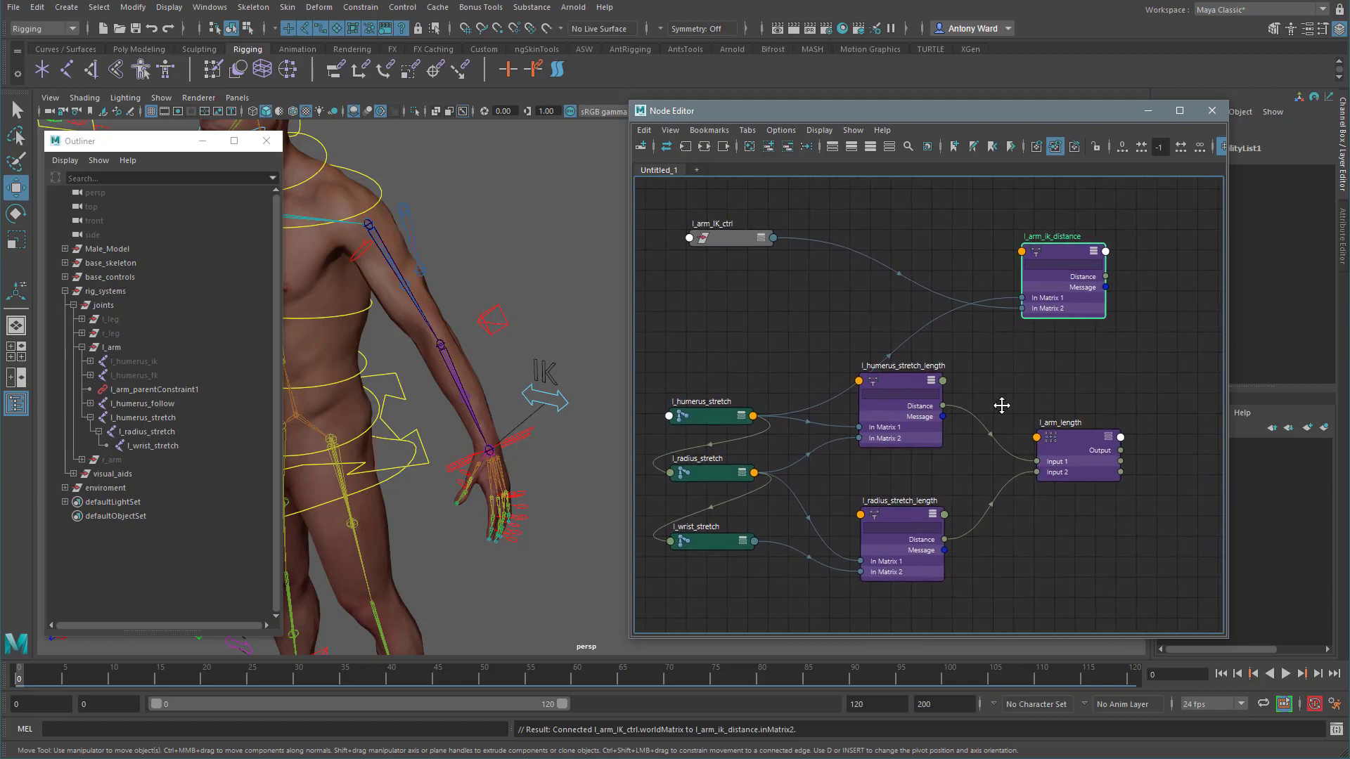
left_click_drag(662, 204, 897, 599)
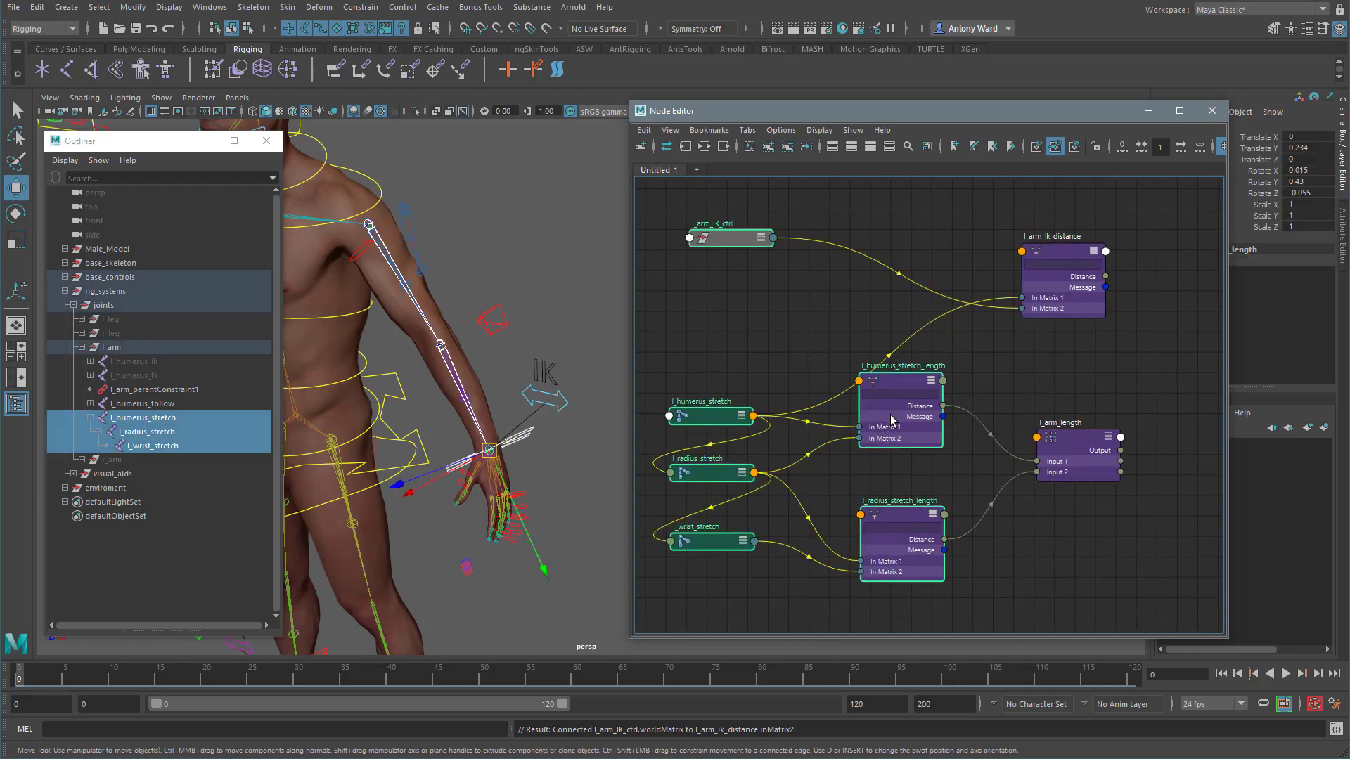
left_click(789, 150)
middle_click_drag(1075, 381, 832, 414, "alt")
left_click_drag(810, 289, 824, 308)
middle_click_drag(930, 413, 832, 397, "alt")
scroll(831, 398, "up", 1)
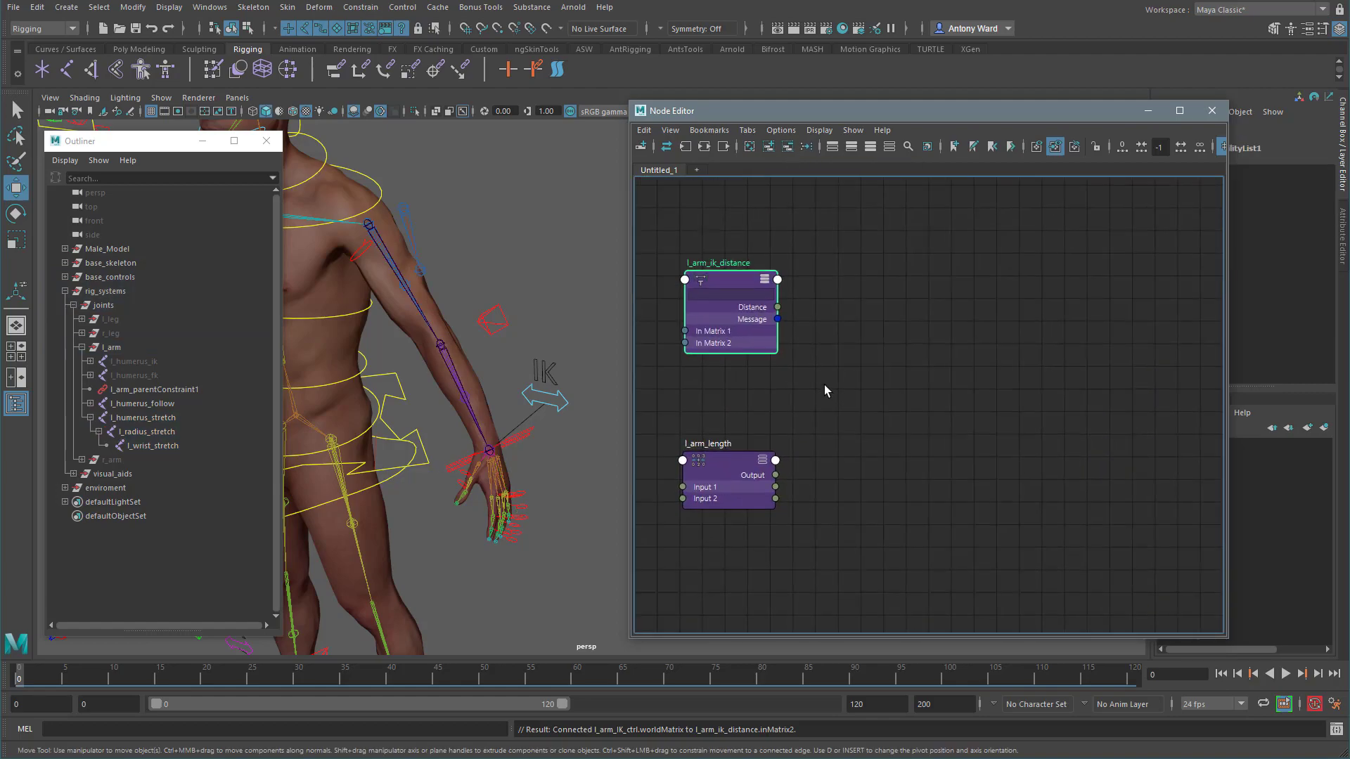
Step: Add a condition node named l_arm_stretch_condition, expand its attributes, and place it beside the l_arm_ik_distance and l_arm_length nodes
left_click(825, 386)
key("Tab")
type("cond")
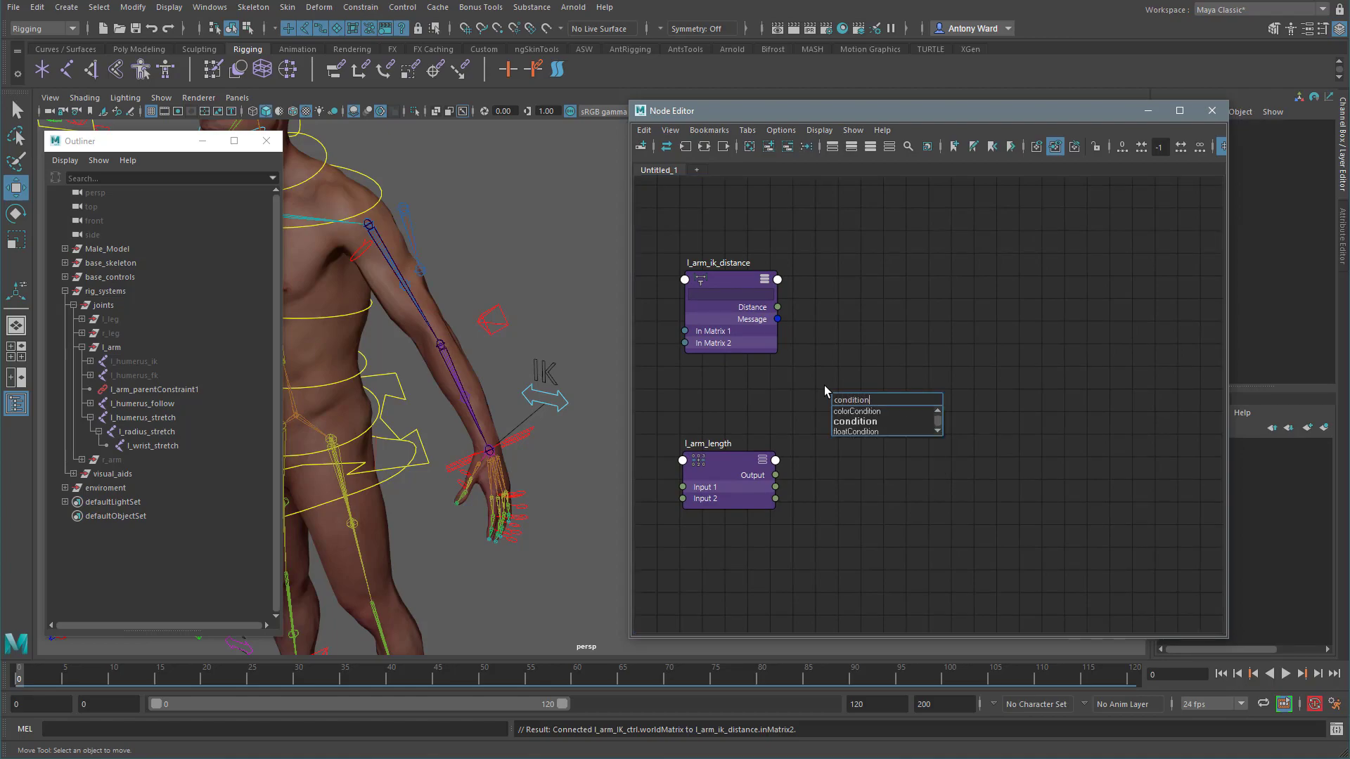
left_click(861, 423)
double_click(861, 385)
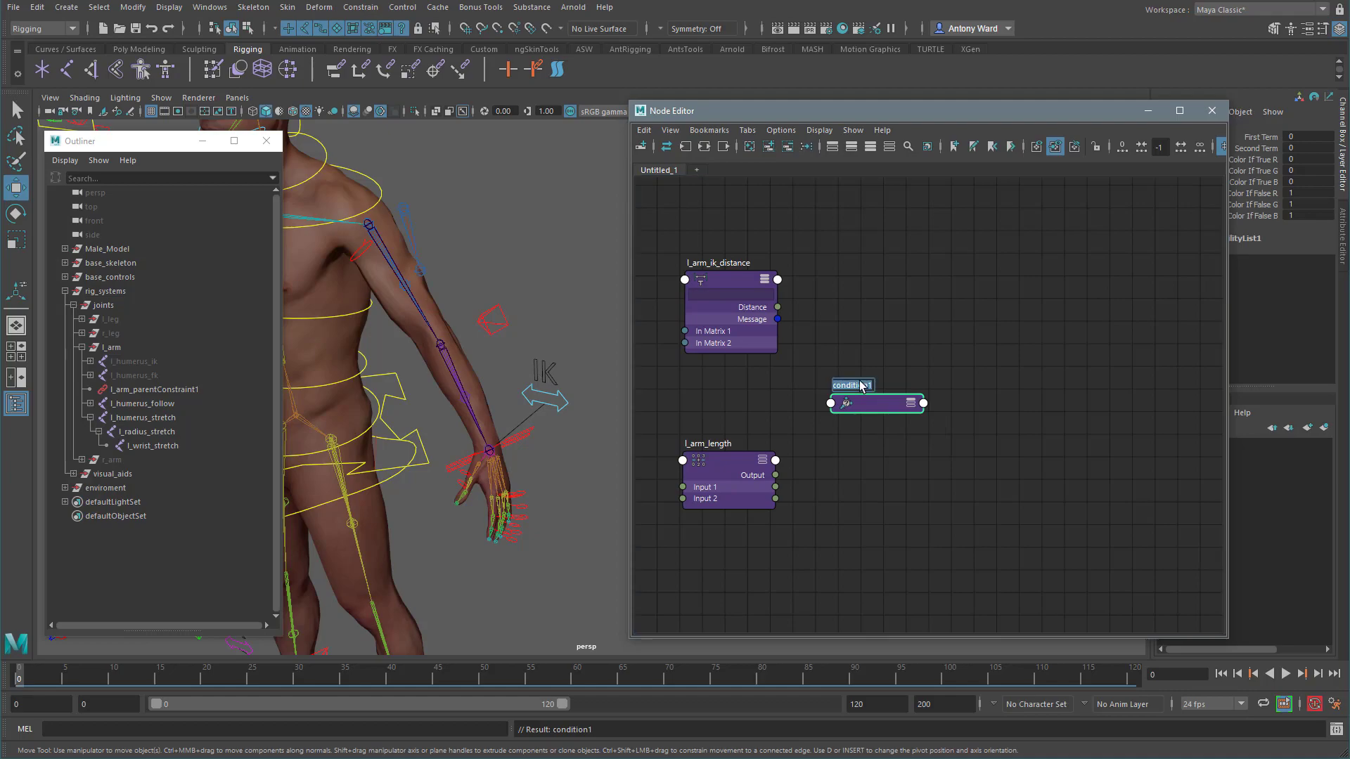
type("l_arm_stretch_len")
key("Return")
left_click(911, 403)
left_click_drag(885, 404, 959, 345)
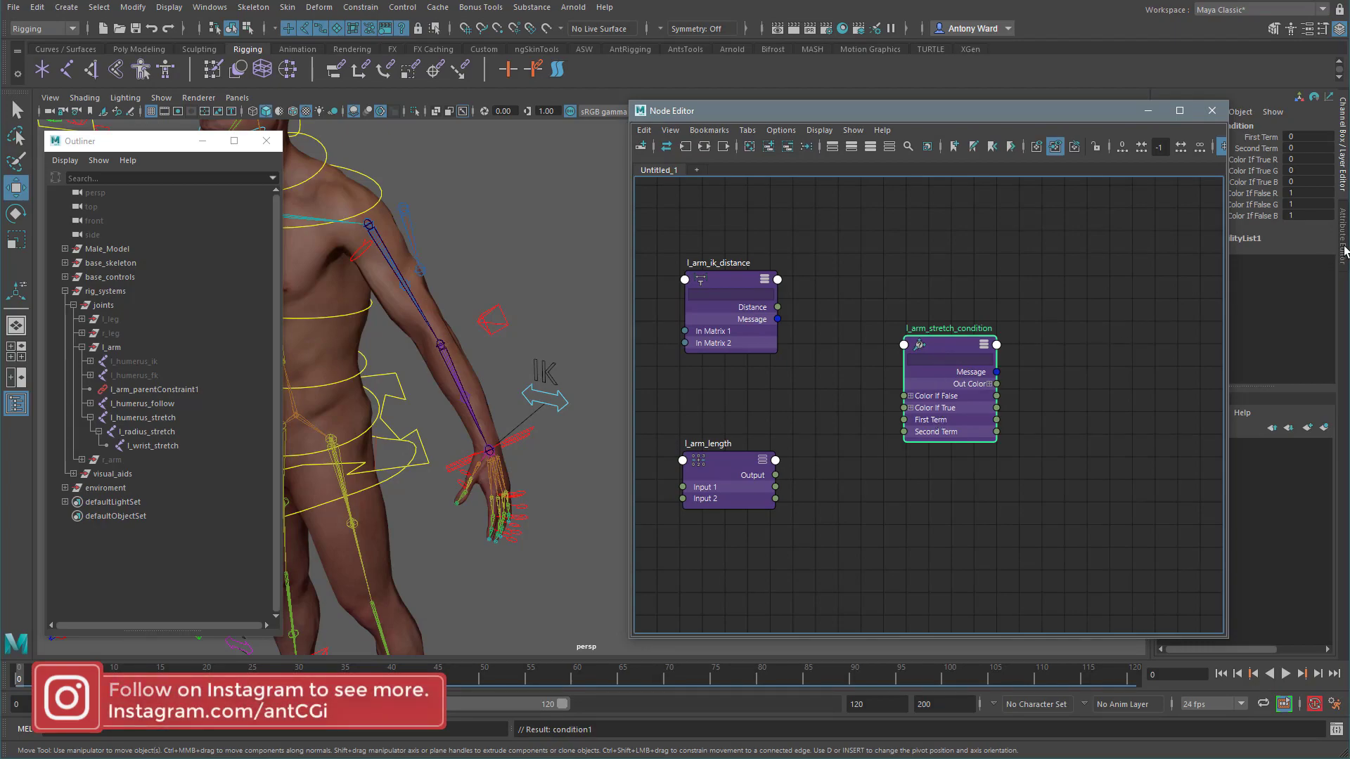
Step: Show the attributes of l_arm_stretch_condition and set its Operation to Greater Than
key("ctrl+a")
left_click_drag(1058, 117, 887, 119)
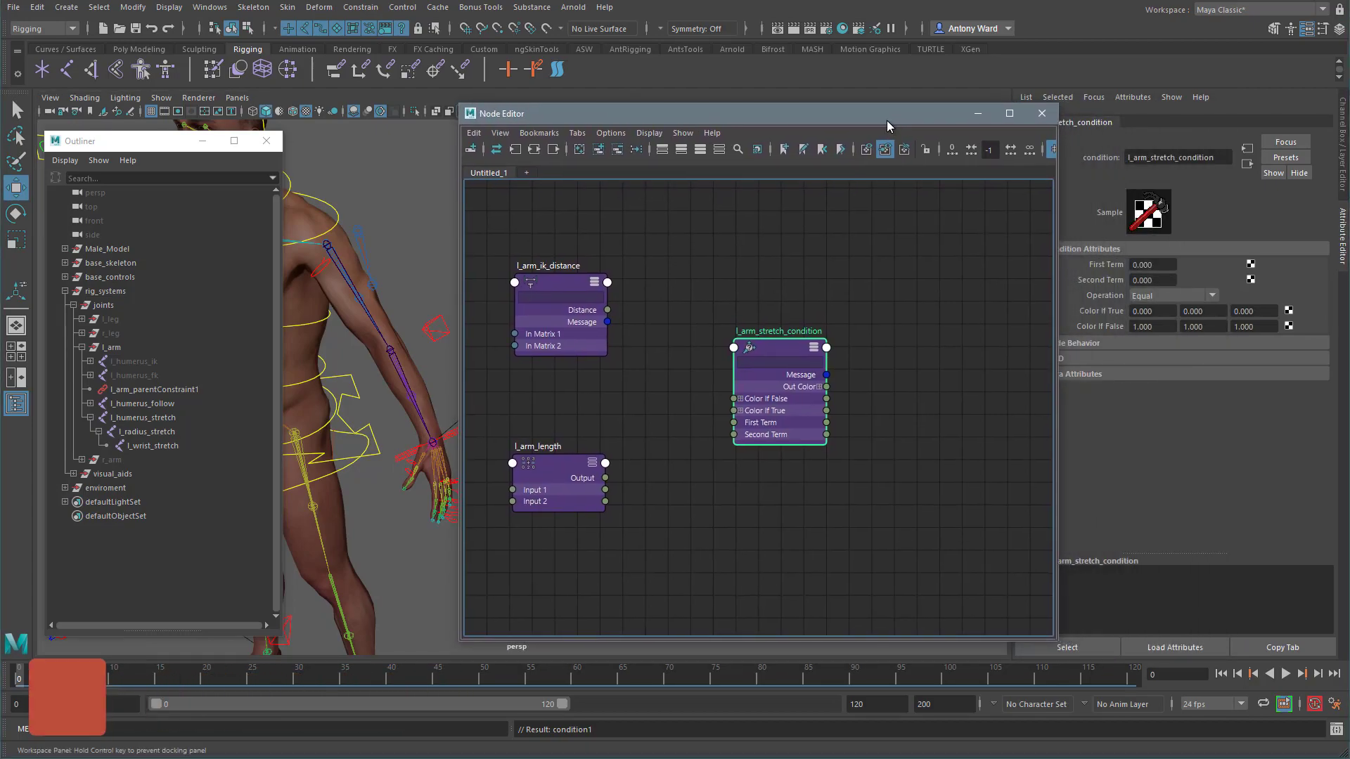
left_click(1156, 301)
left_click(1162, 337)
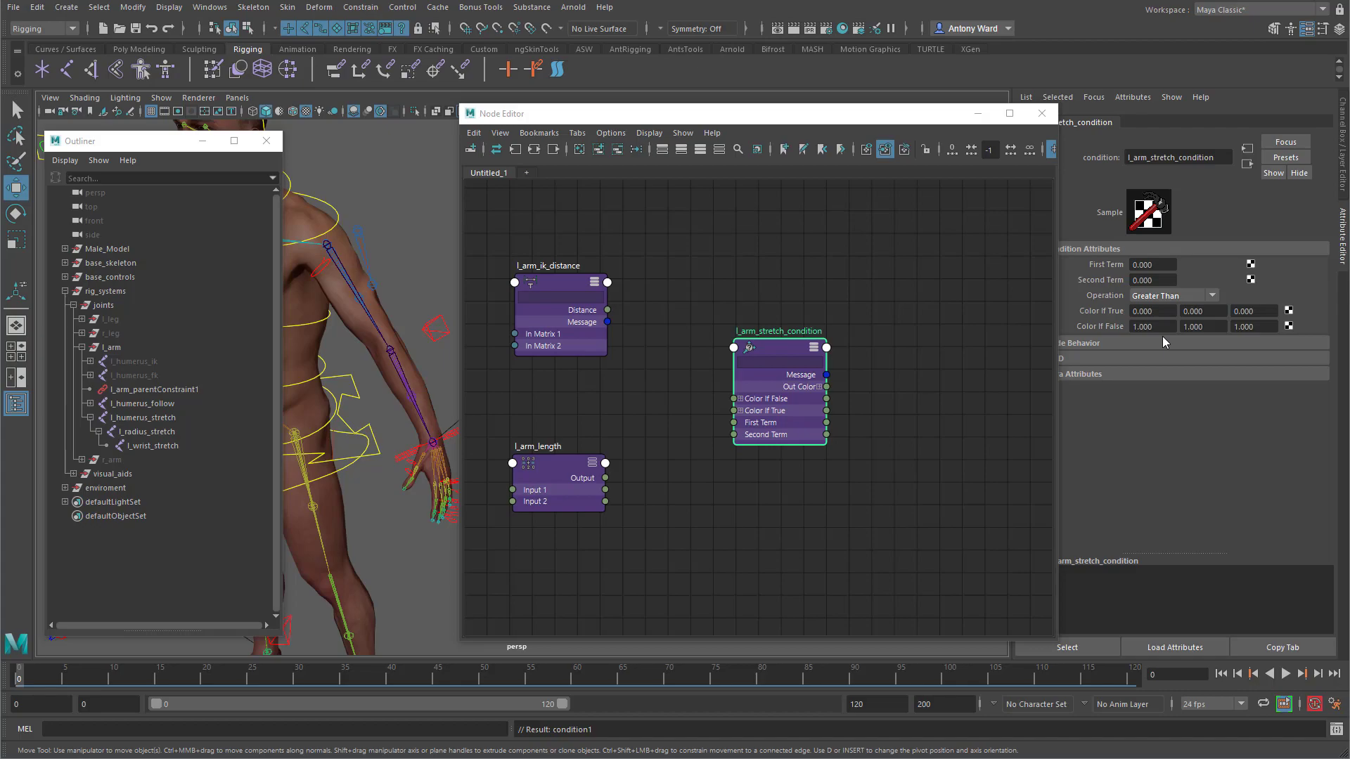
left_click(1148, 262)
key("Tab")
Step: Connect l_arm_length's Output to the condition's Second Term and l_arm_ik_distance's Distance to its First Term
left_click(551, 462)
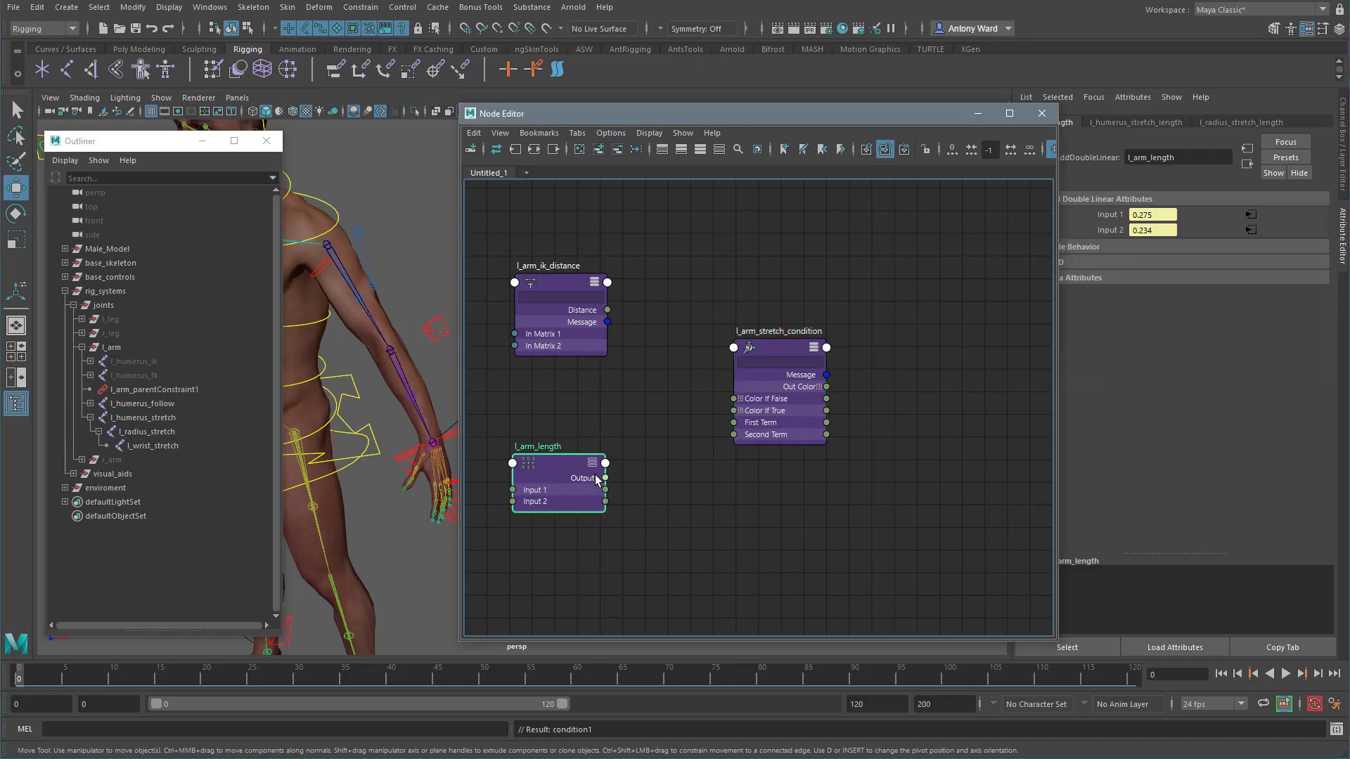
left_click_drag(605, 478, 733, 435)
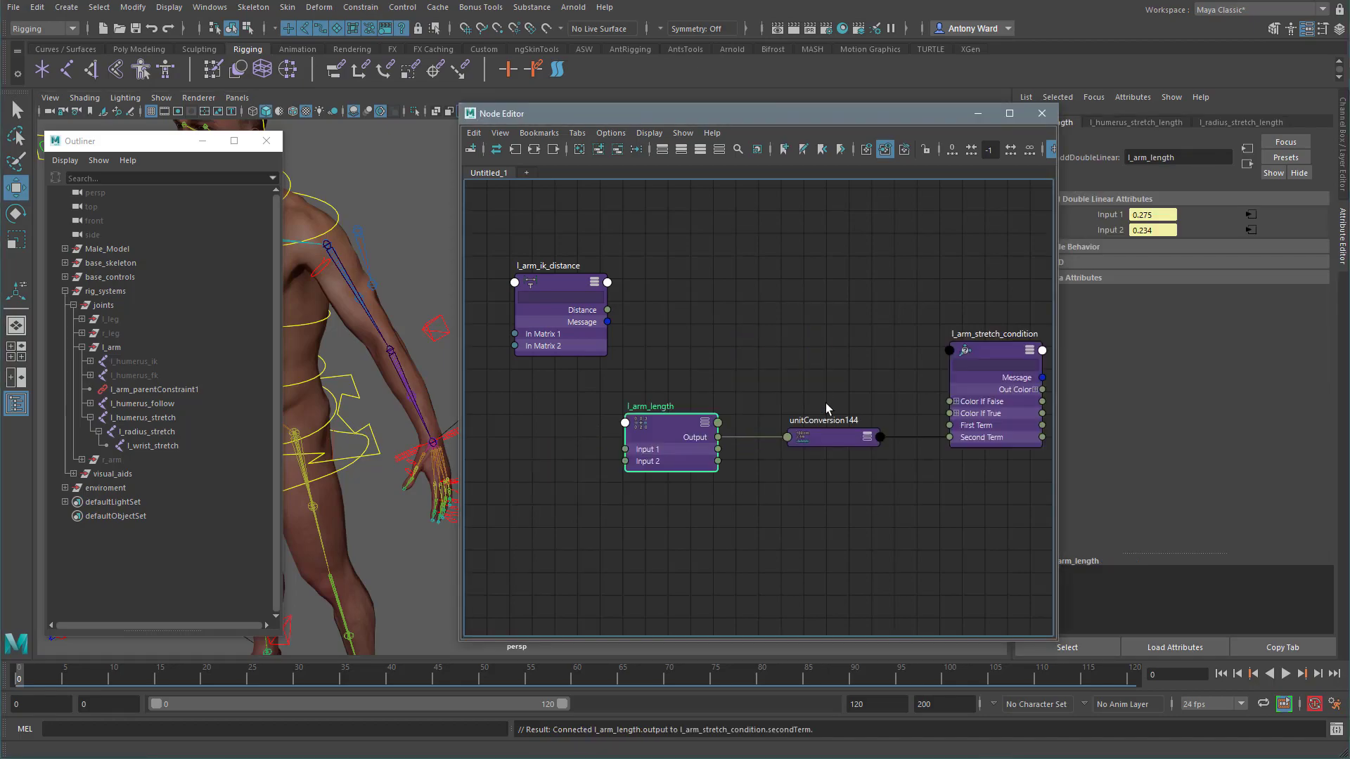
middle_click_drag(870, 376, 819, 391, "alt")
left_click_drag(492, 292, 599, 284)
left_click(939, 371)
left_click_drag(1156, 280, 1121, 283)
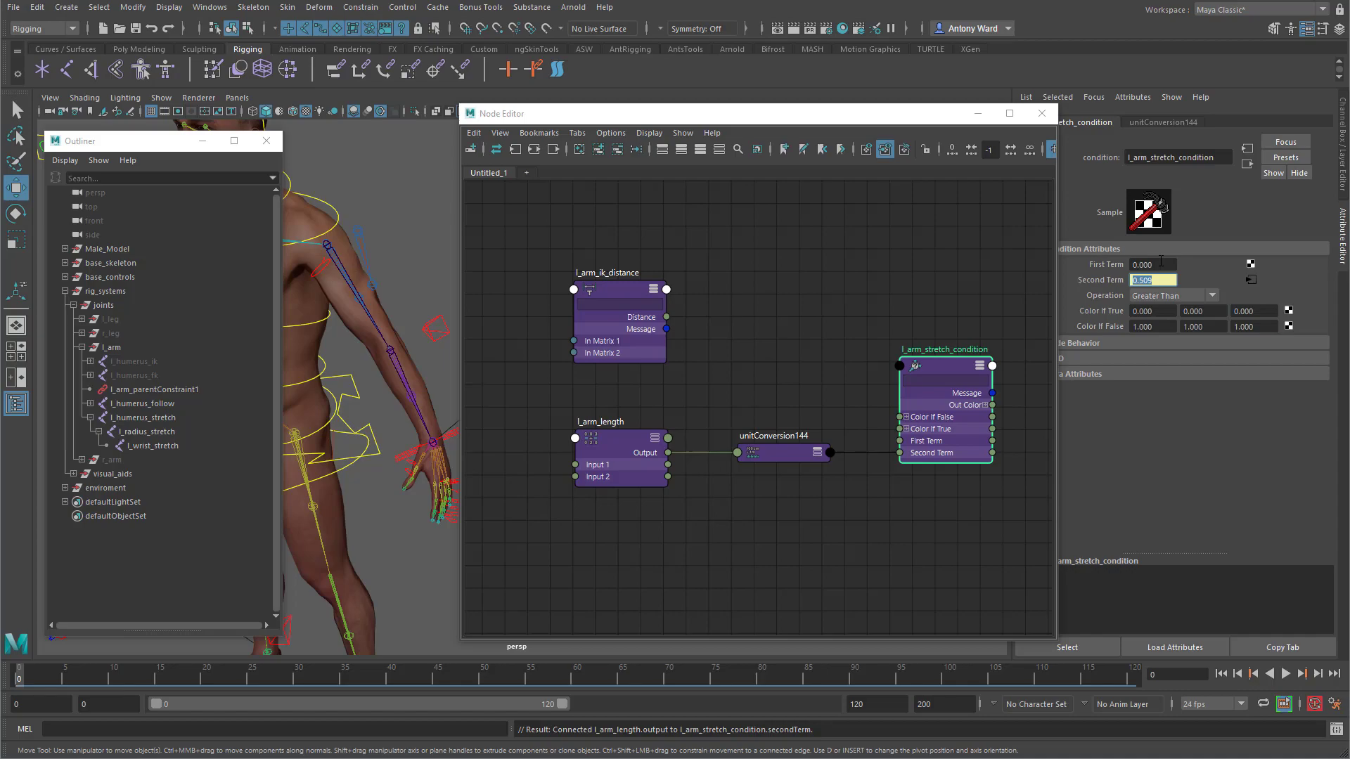
left_click_drag(668, 318, 898, 443)
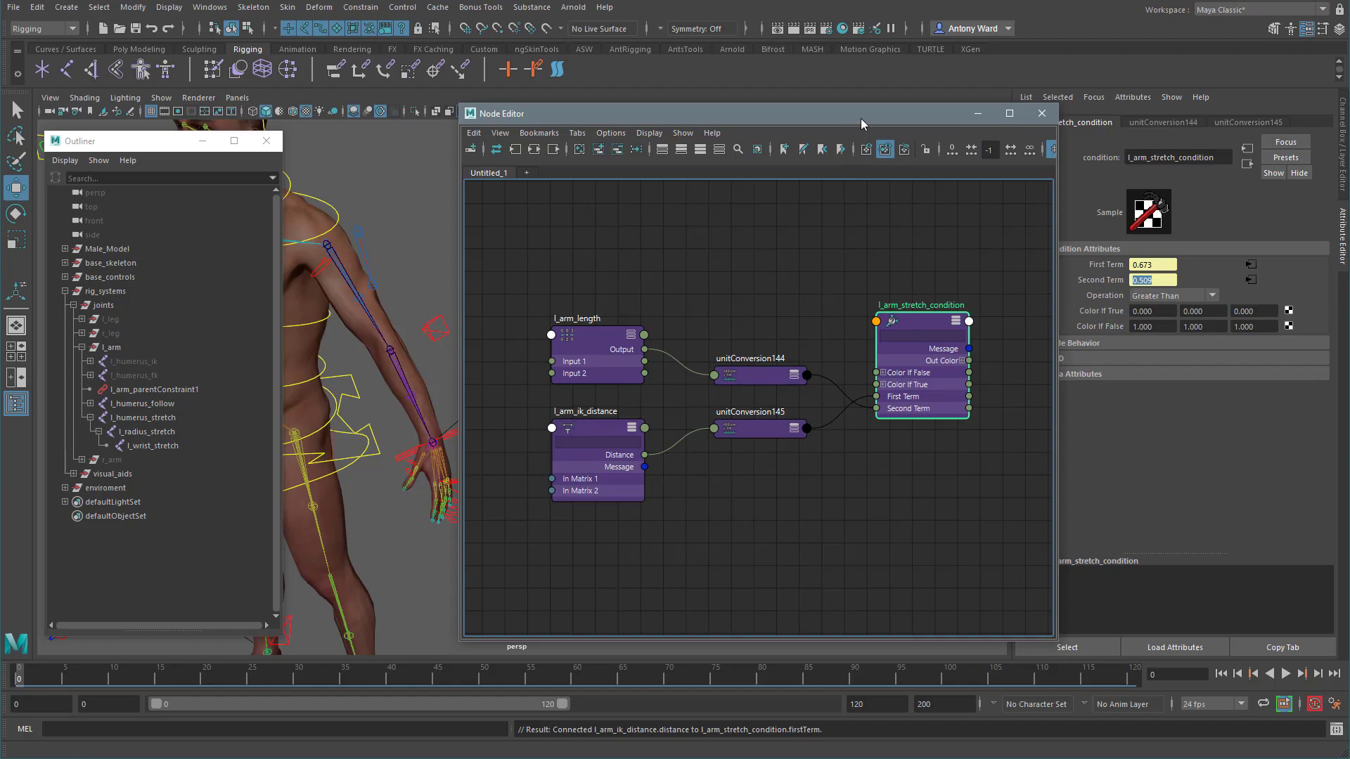
Step: Move the Node Editor clear of the character's left hand and create a locator
left_click_drag(859, 118, 940, 106)
middle_click_drag(693, 414, 796, 406, "alt")
left_click(463, 431)
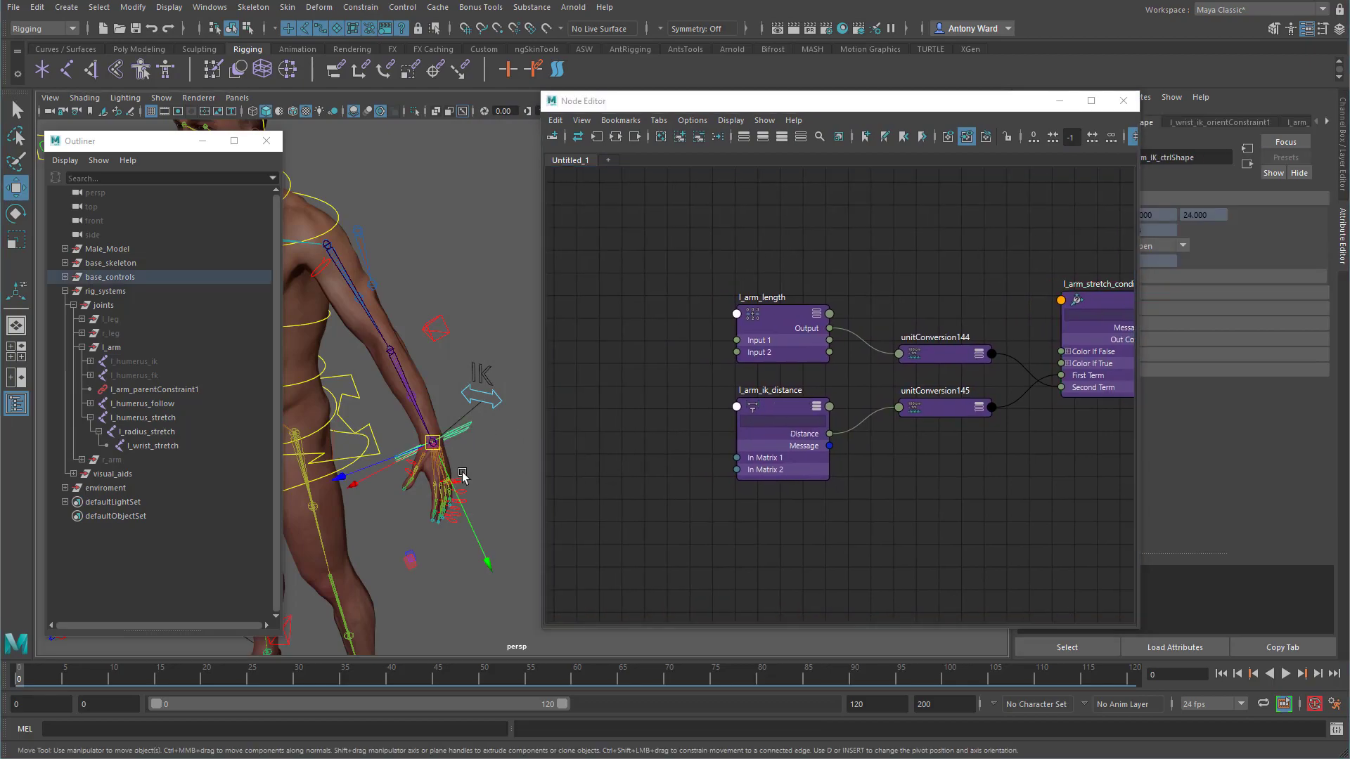
right_click_drag(487, 443, 480, 444, "alt")
middle_click_drag(481, 445, 455, 442, "alt")
left_click(494, 452)
key("space")
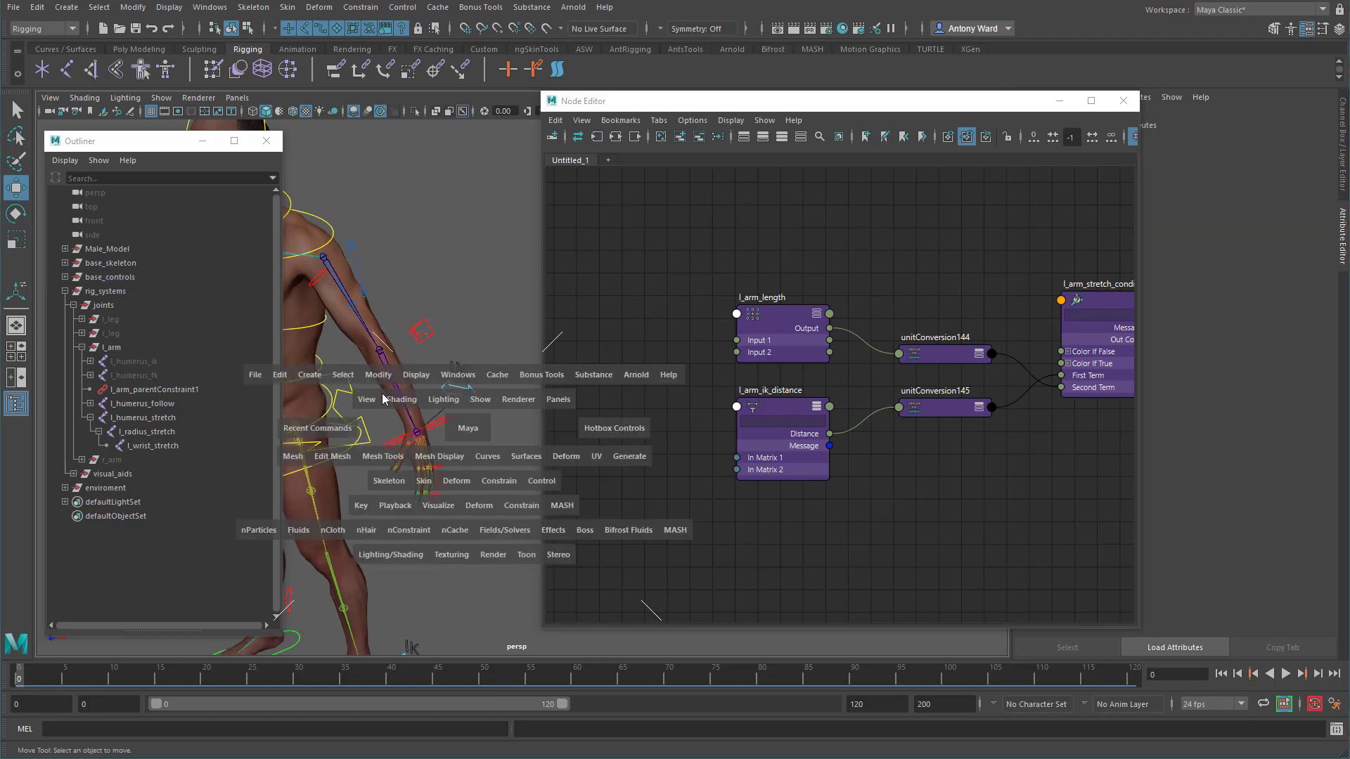
left_click_drag(310, 375, 348, 580)
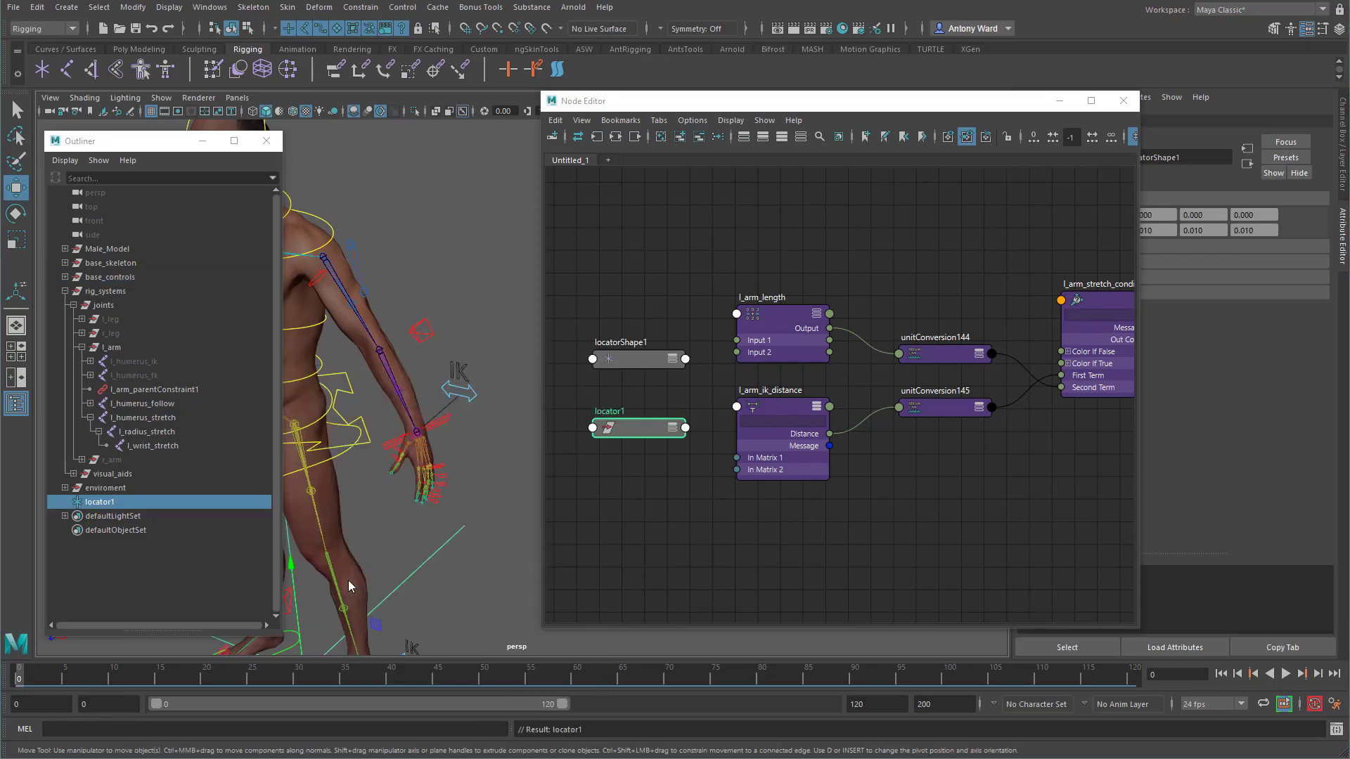
Step: Parent-constrain the new locator to the left arm IK control with Maintain offset off and all translate and rotate axes constrained
left_click(439, 420)
left_click(437, 557, "shift")
key("space")
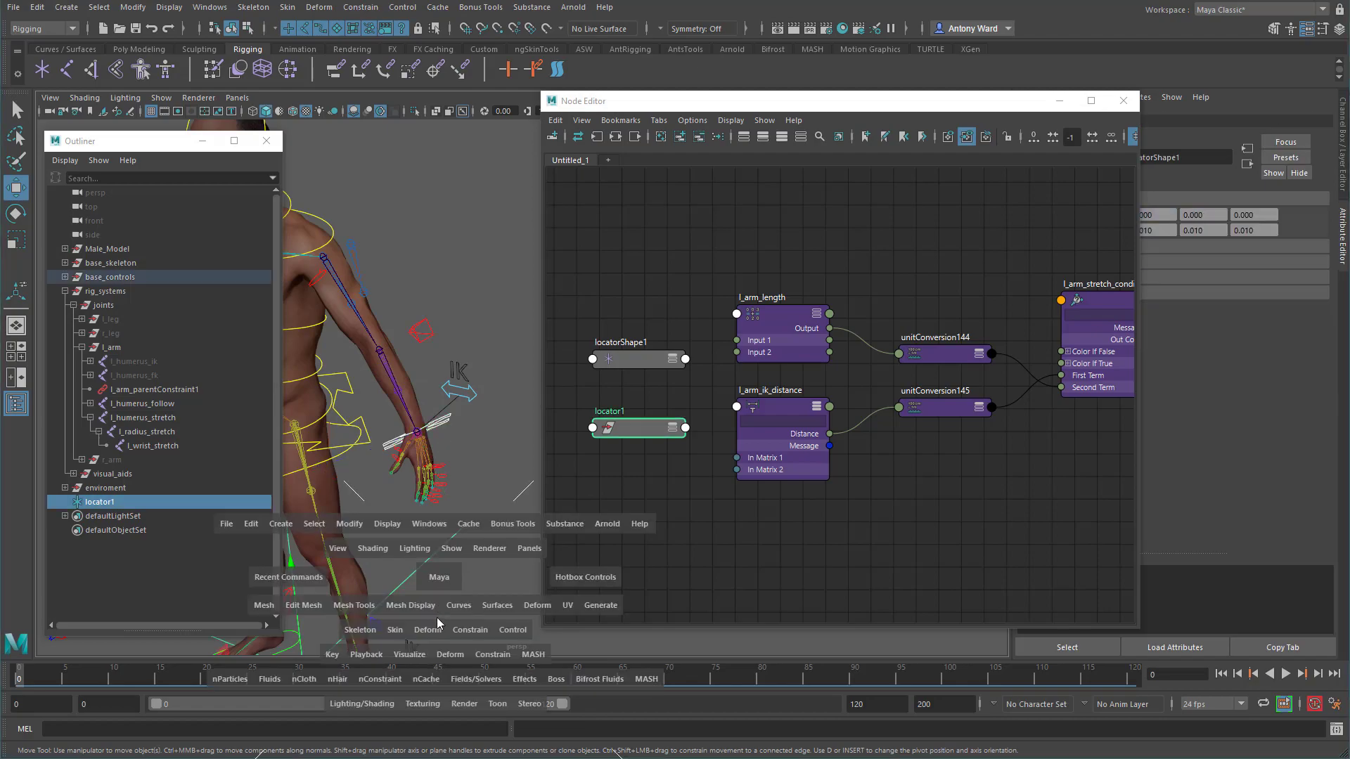
left_click(486, 657)
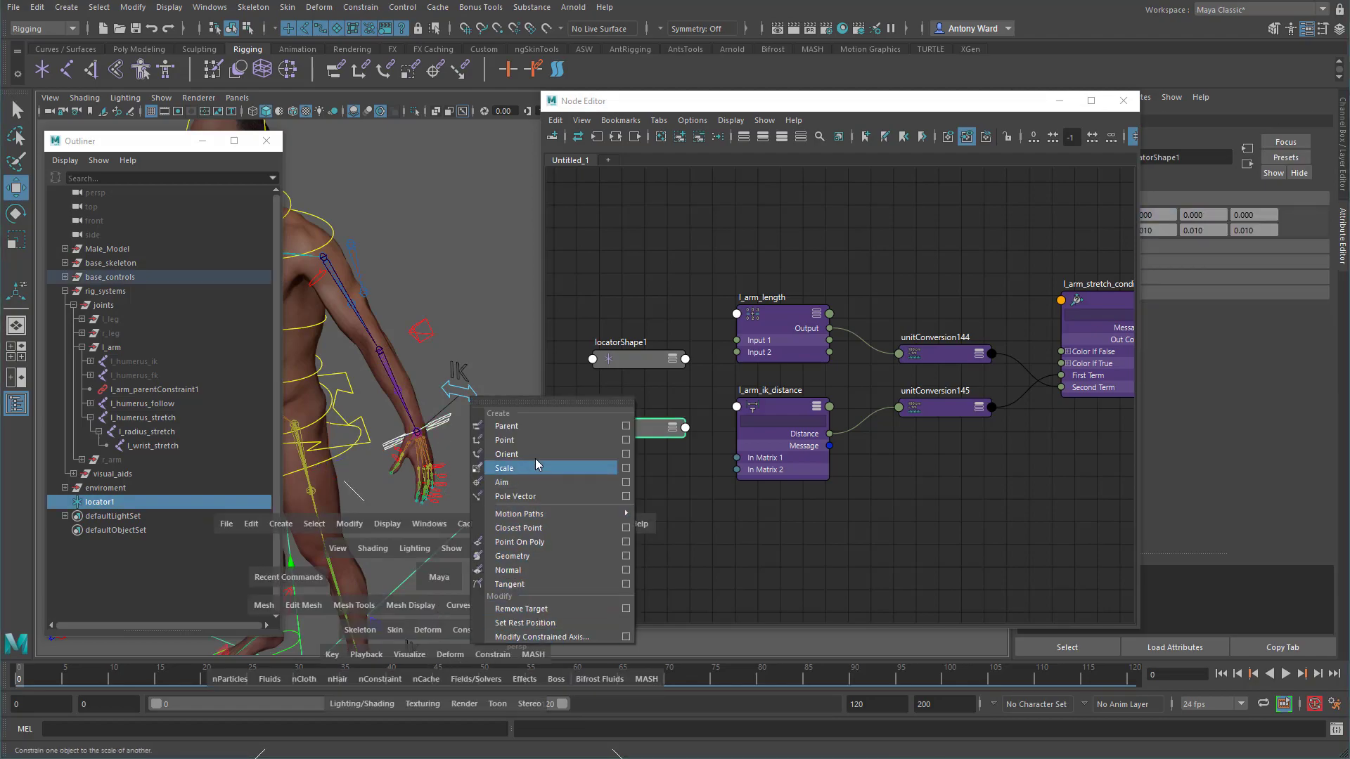
left_click(626, 428)
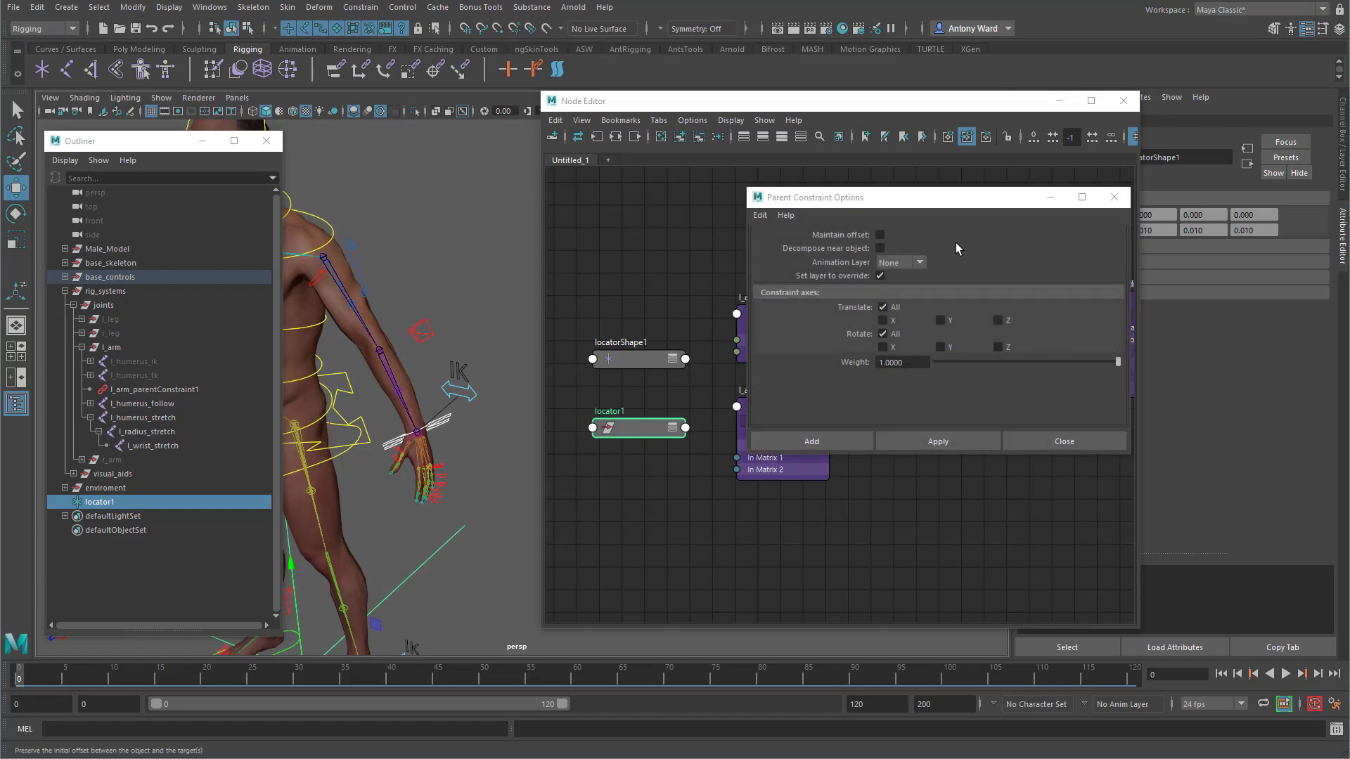
left_click(812, 442)
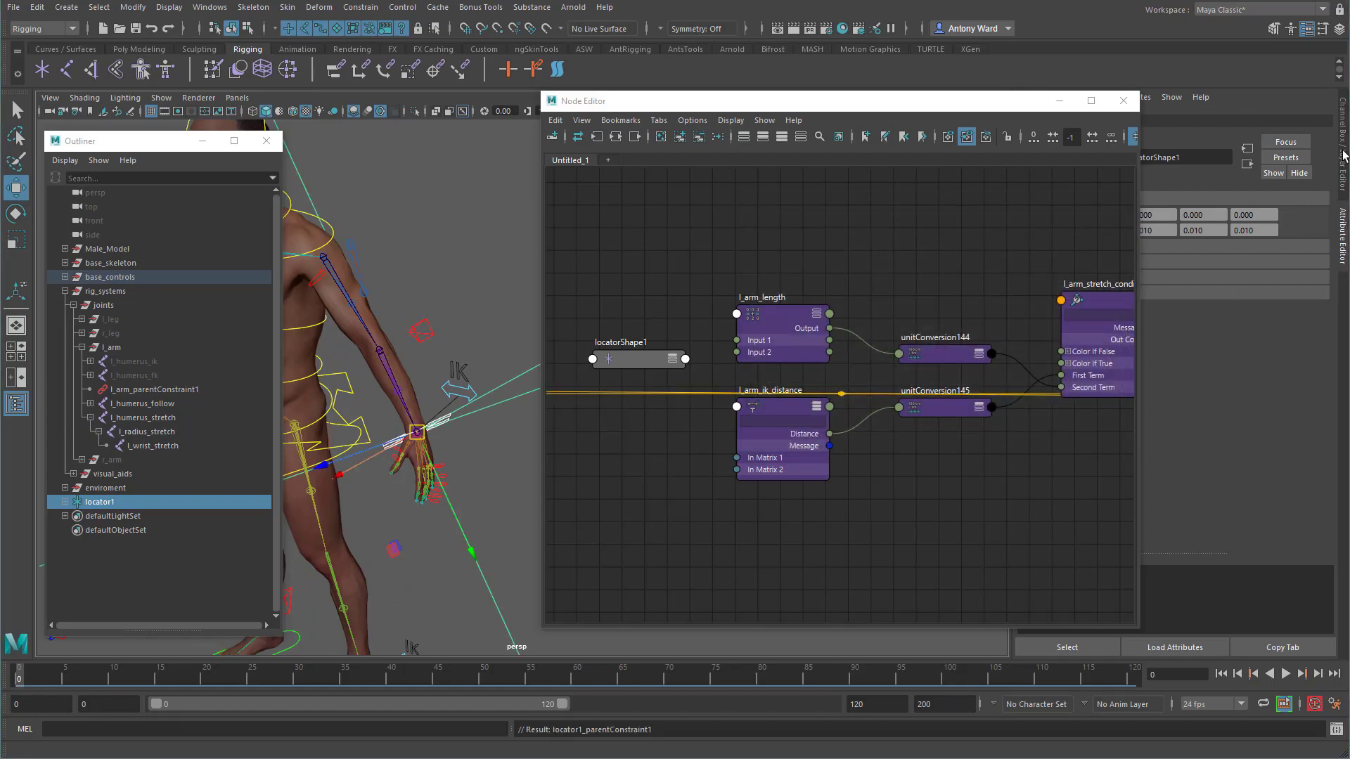
Step: Set the locator's Scale X, Y and Z to 0.1
left_click(1344, 159)
left_click_drag(1312, 204, 1311, 225)
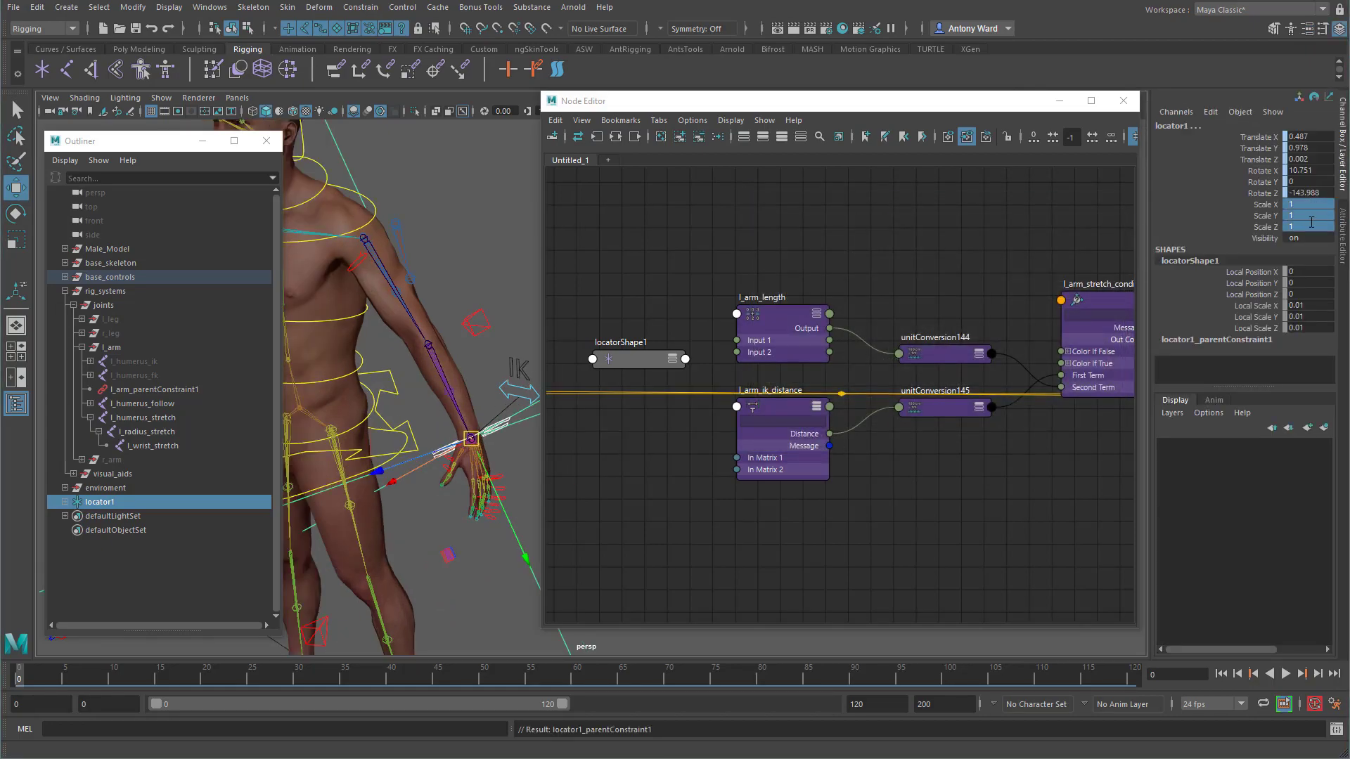
type("0.1")
key("Return")
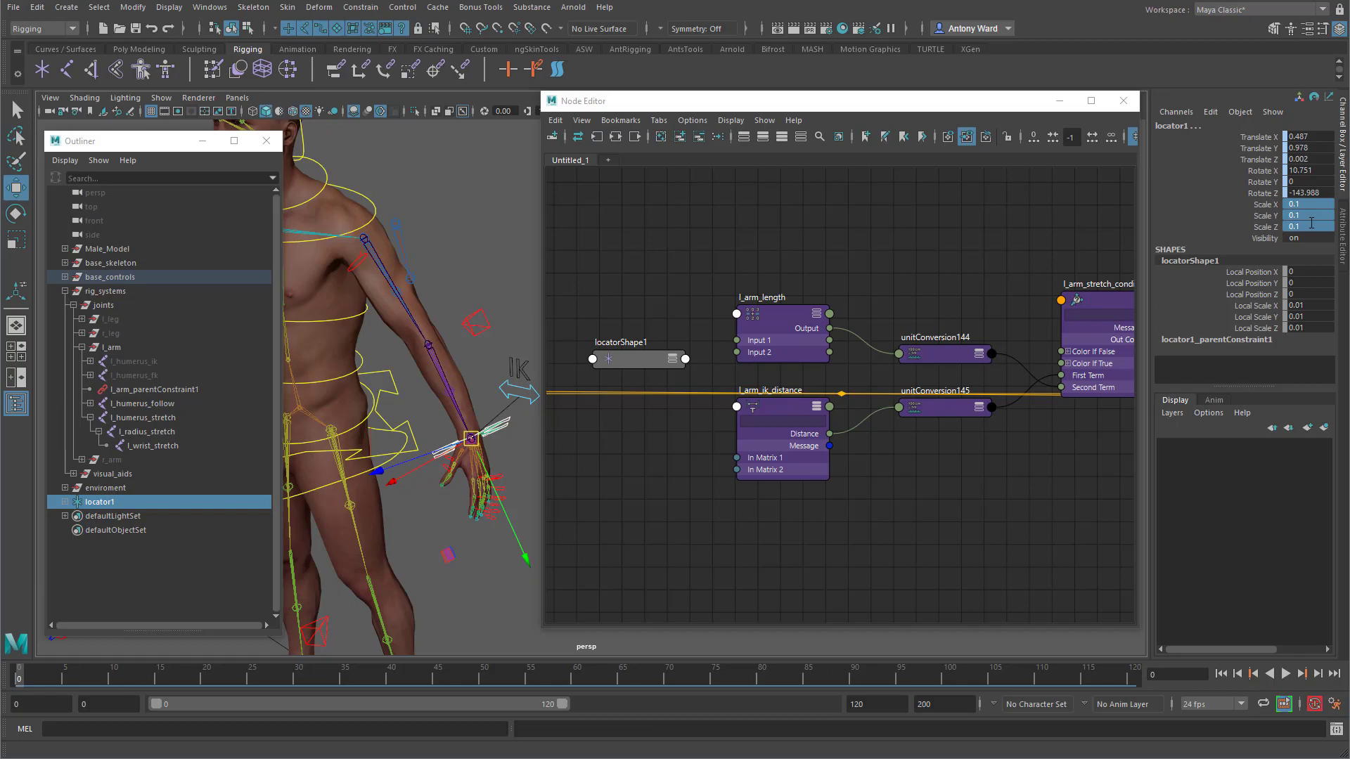
Step: Delete the parent constraint under locator1
left_click(65, 502)
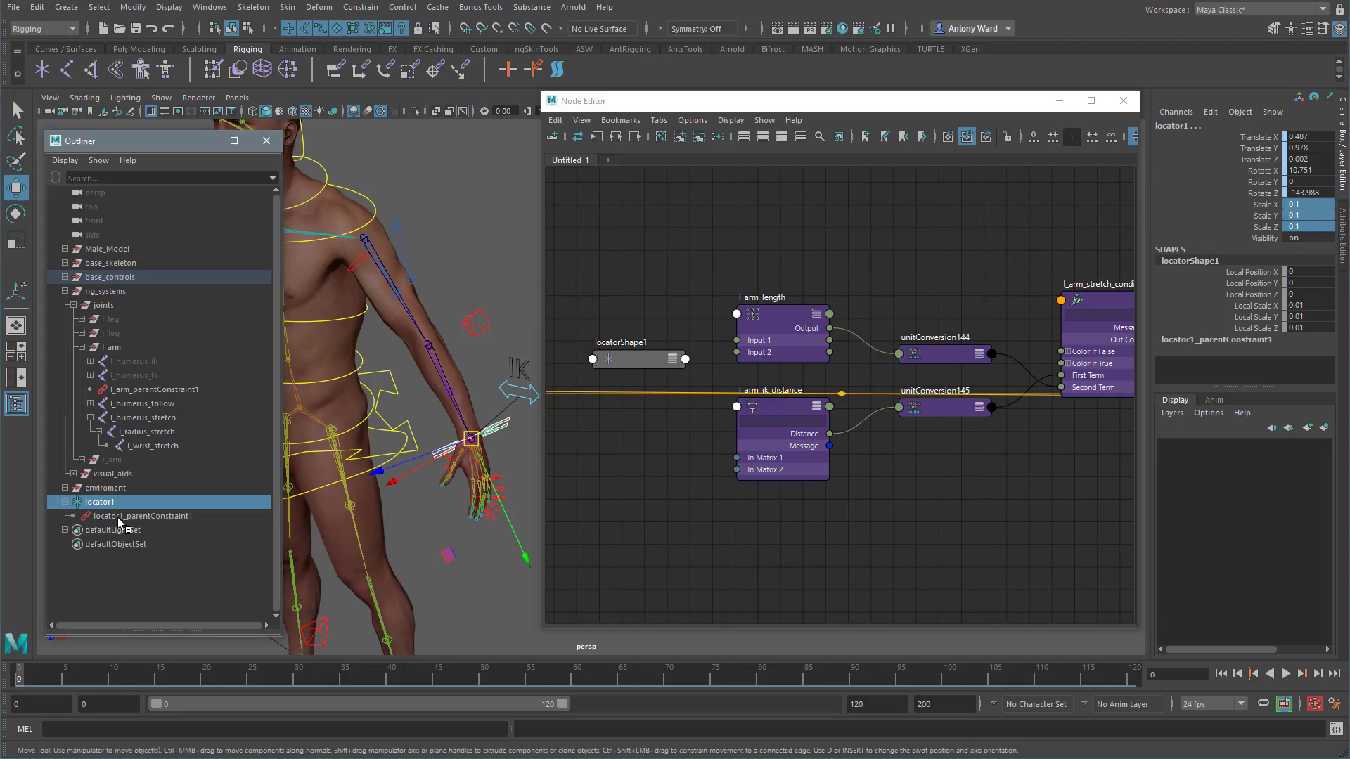
left_click(120, 517)
key("Delete")
Step: Rename the locator as l_arm_stretch_end and parent it under the left arm IK control
double_click(113, 503)
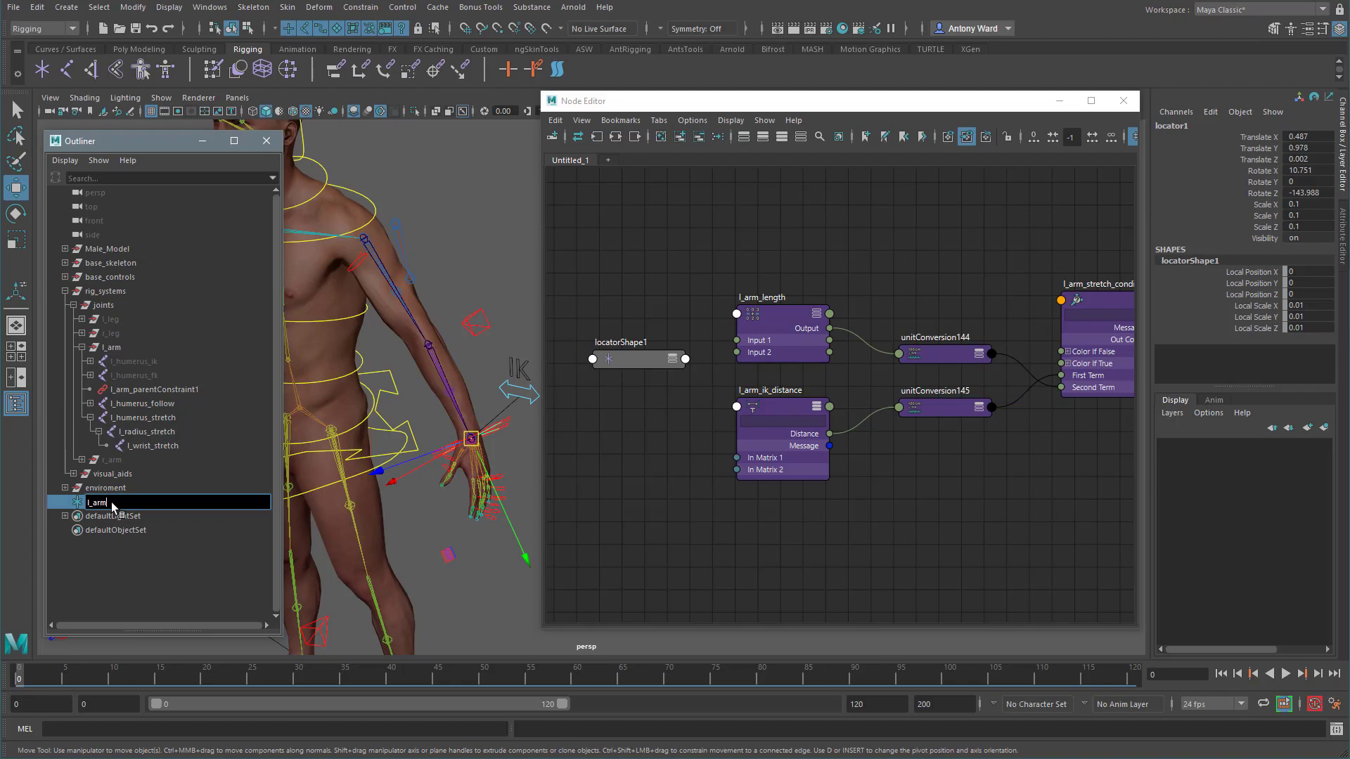
type("l_arm_stretch_end")
key("Return")
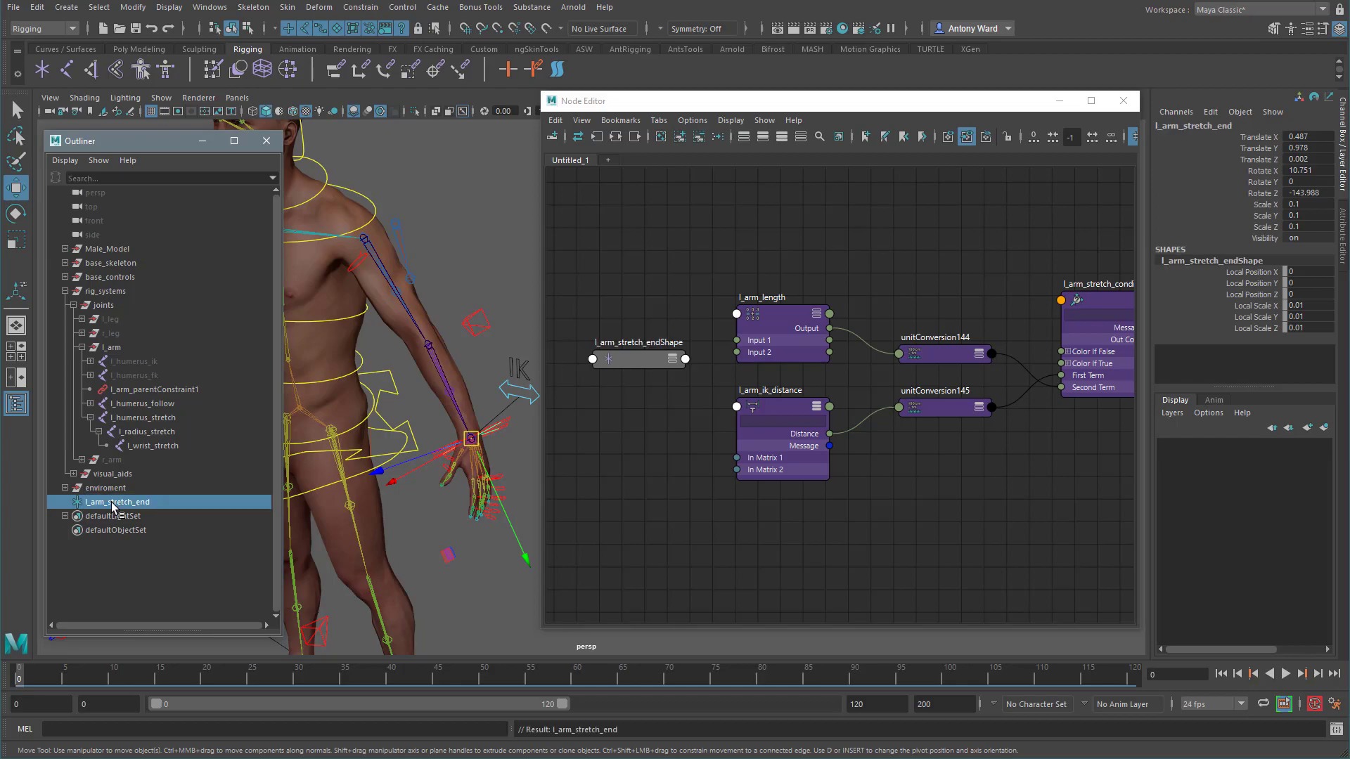
right_click_drag(439, 456, 485, 430, "alt")
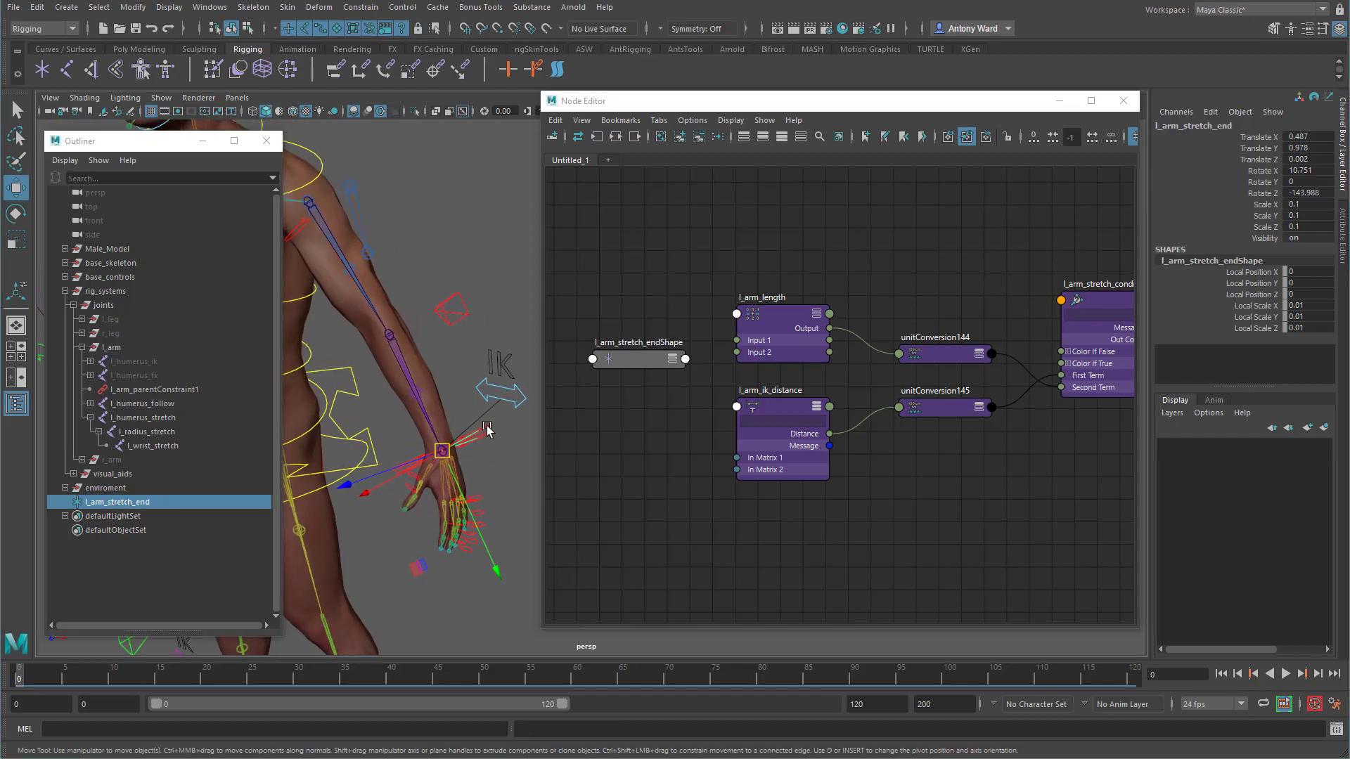
left_click(487, 430)
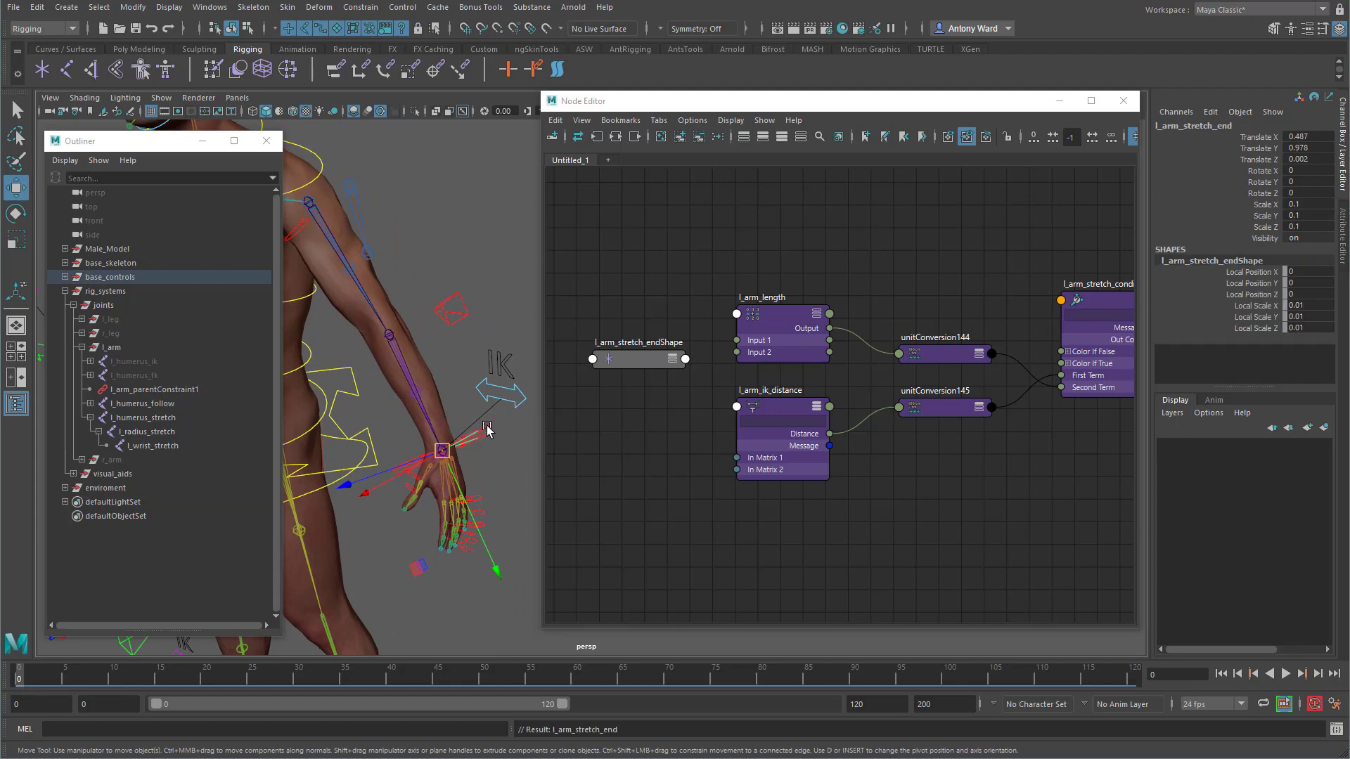
Step: Remove the locator's shape node from the Node Editor graph and space l_arm_ik_distance and l_arm_length further apart
left_click(638, 360)
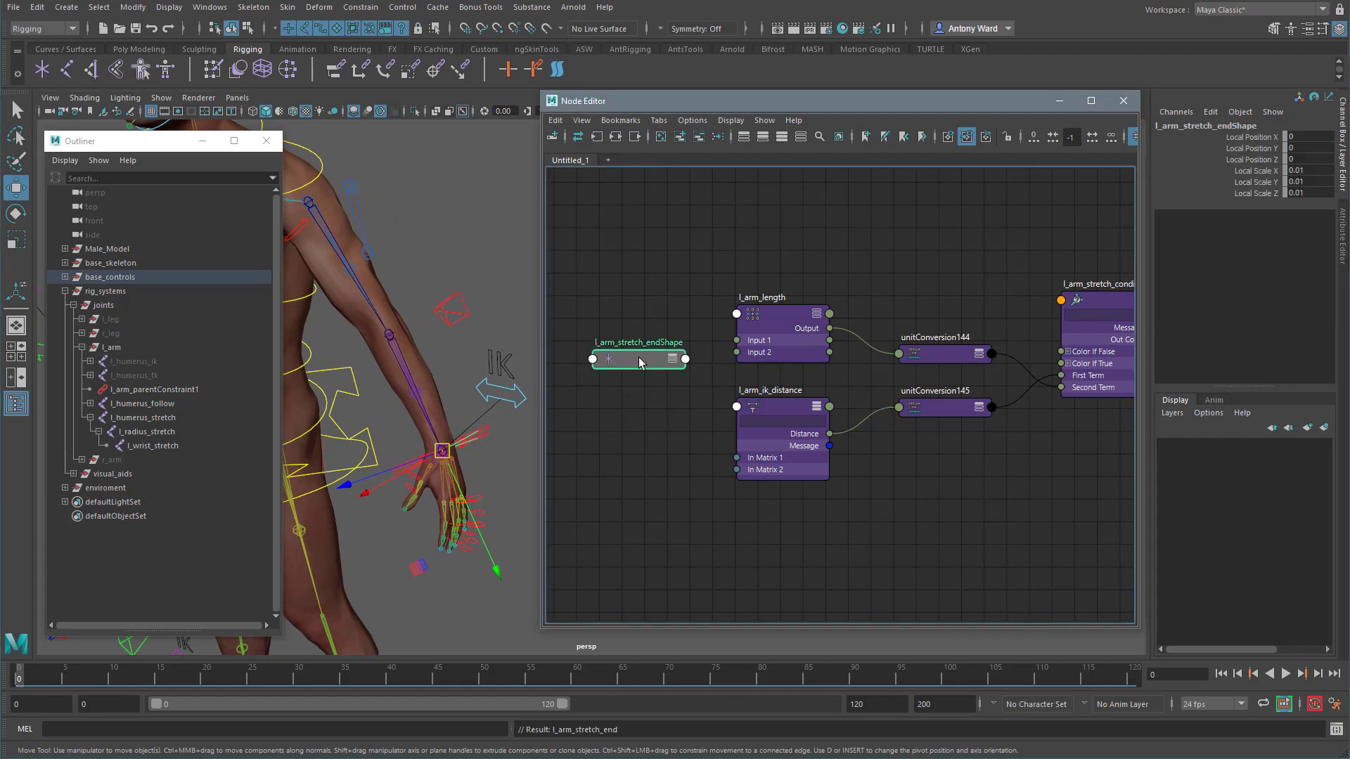
left_click(699, 136)
scroll(966, 499, "down", 3)
middle_click_drag(966, 500, 828, 472, "alt")
right_click_drag(828, 472, 1010, 465, "alt")
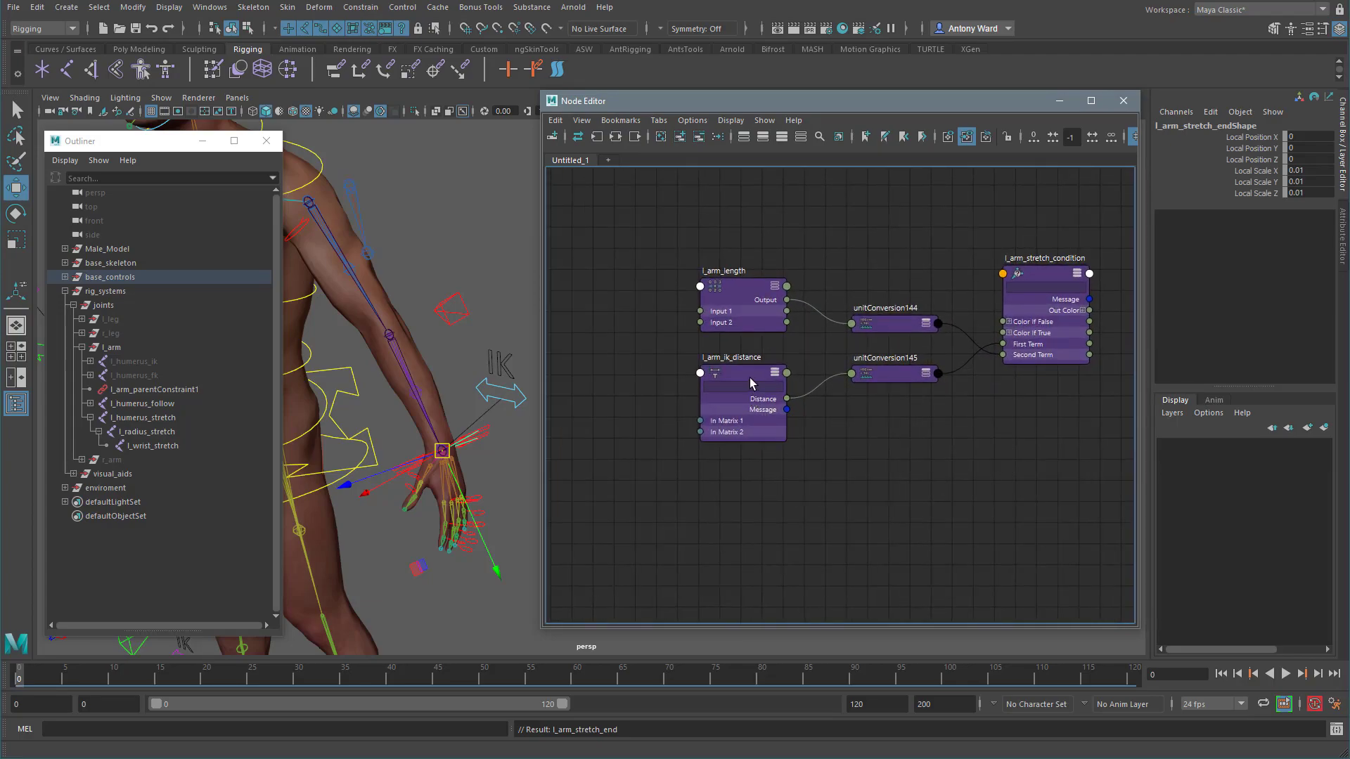
left_click_drag(748, 369, 745, 428)
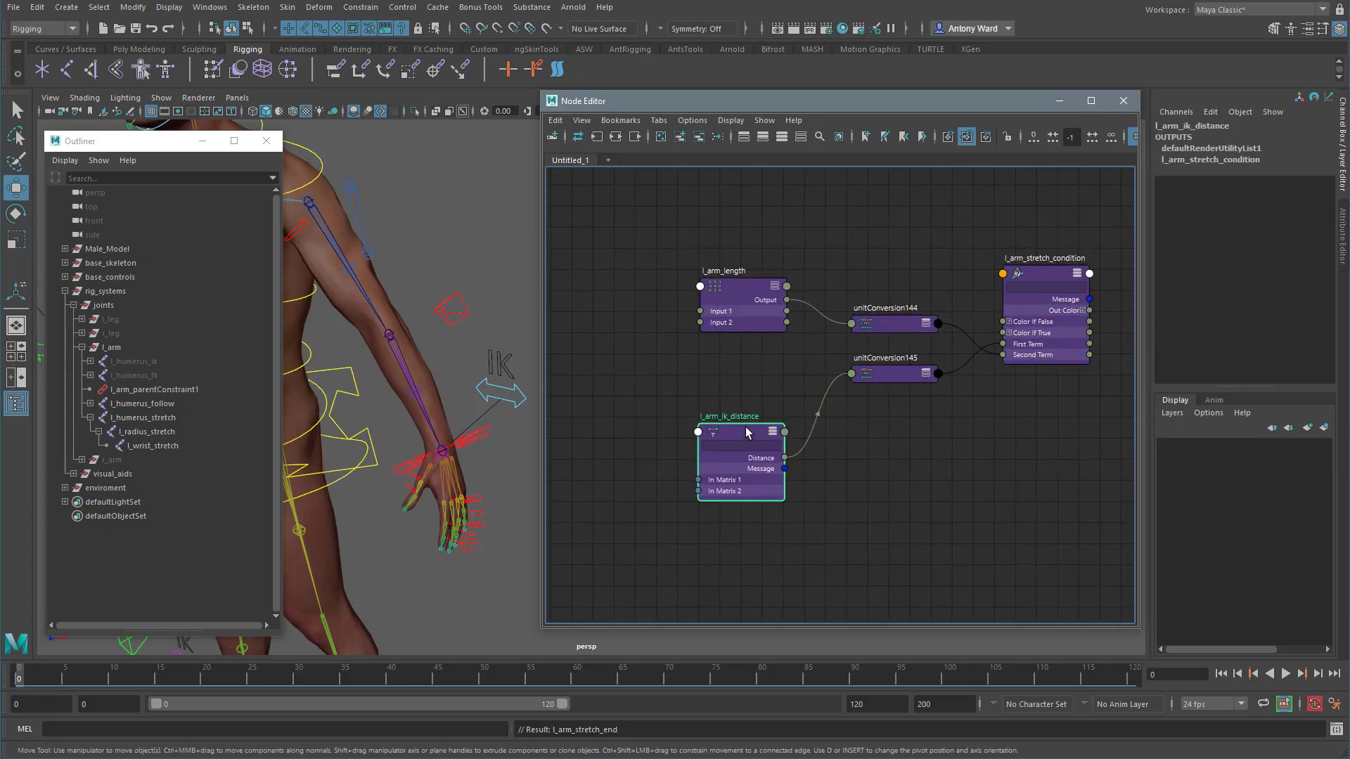
left_click_drag(734, 285, 742, 279)
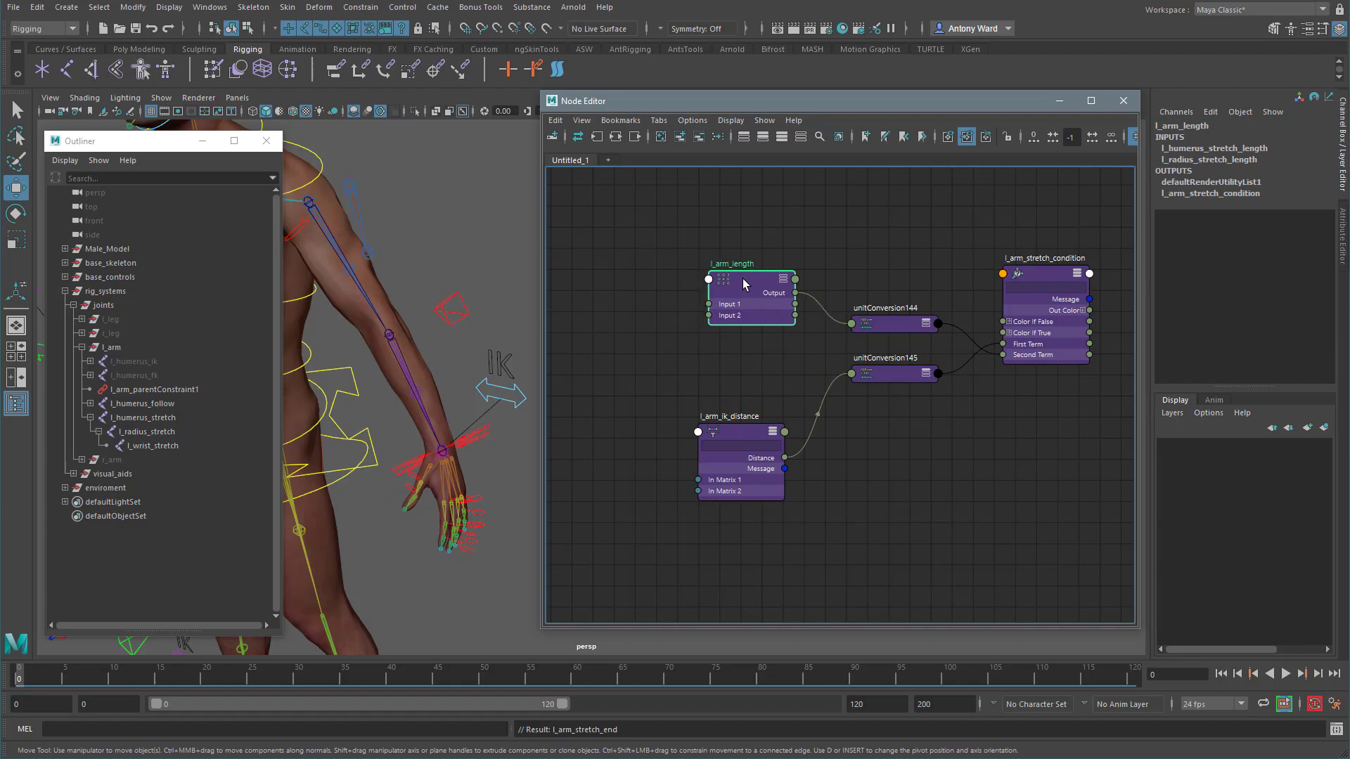
Step: Add the l_arm_stretch_end locator to the Node Editor graph and bring its node close to l_arm_length
left_click_drag(473, 446, 471, 432, "alt")
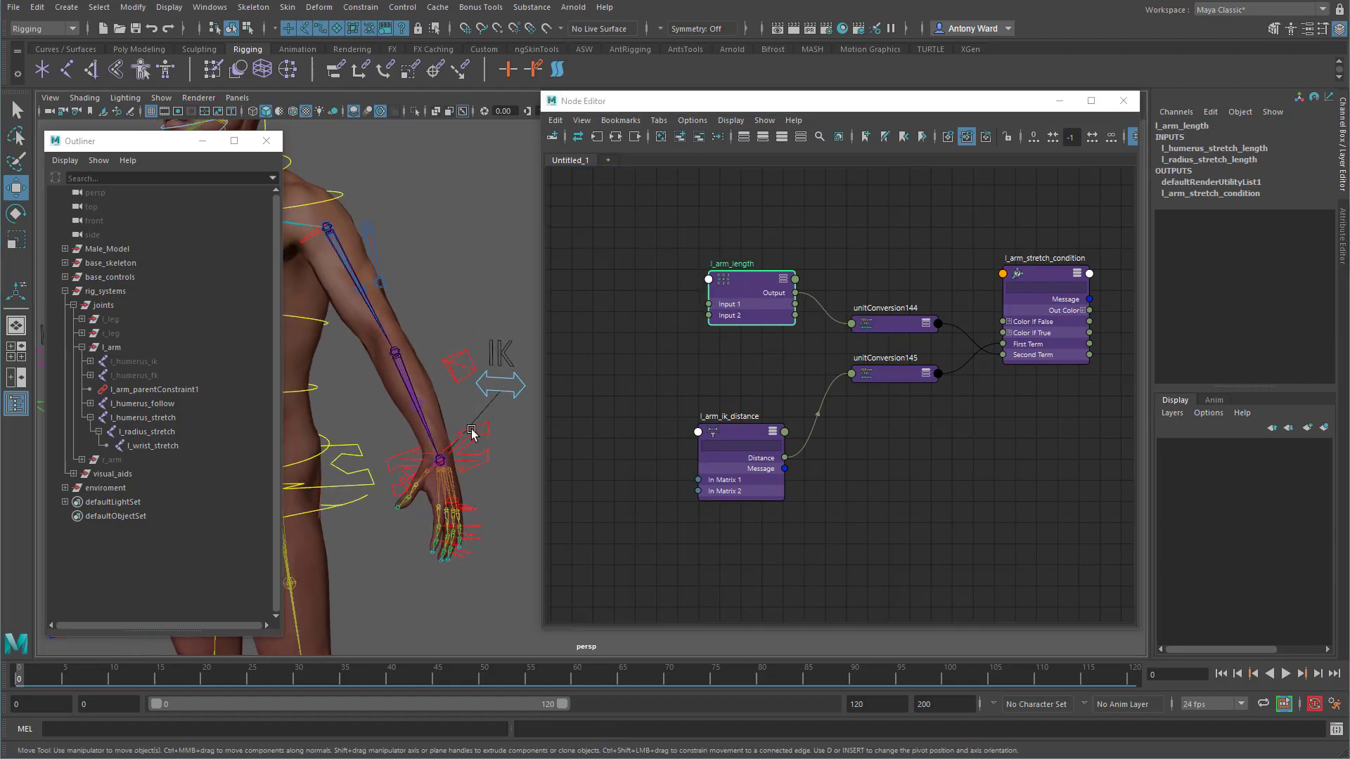
left_click(470, 435)
left_click(679, 138)
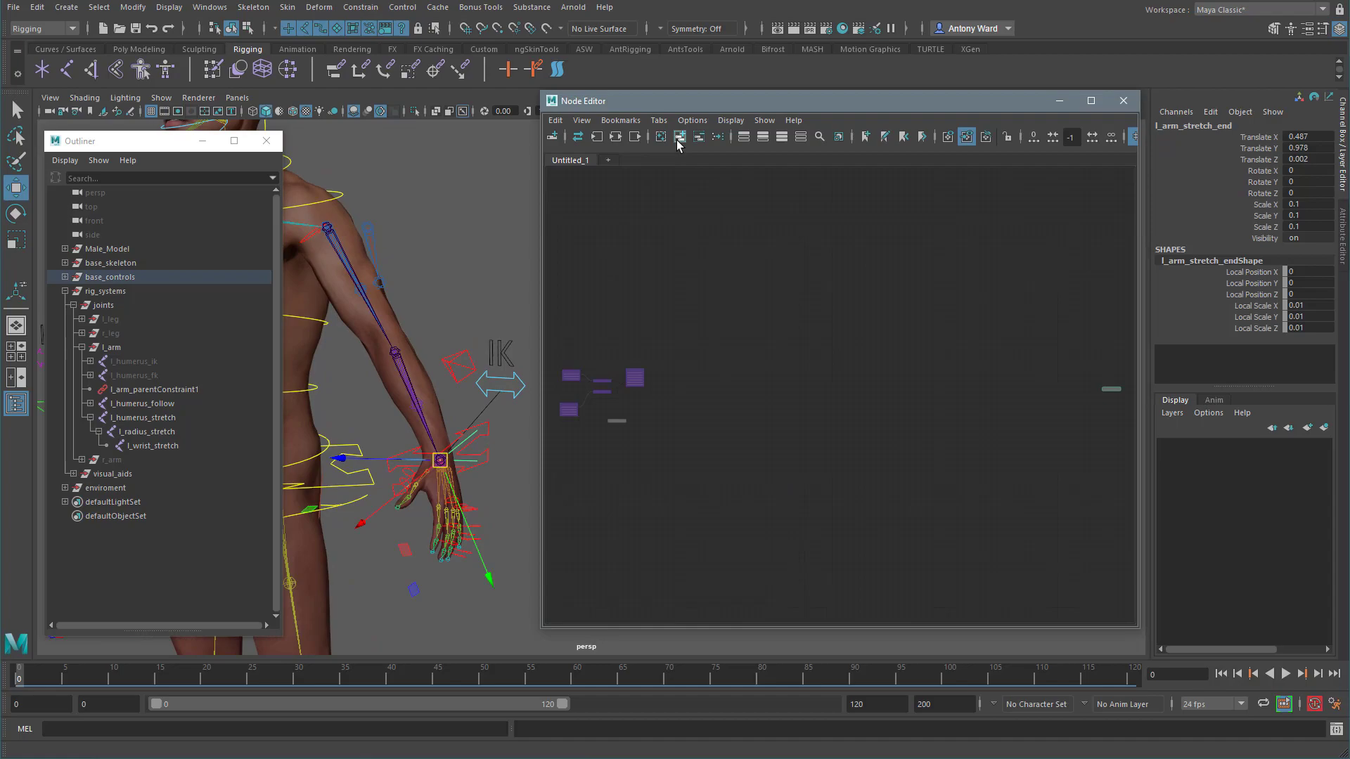
left_click_drag(1118, 391, 606, 344)
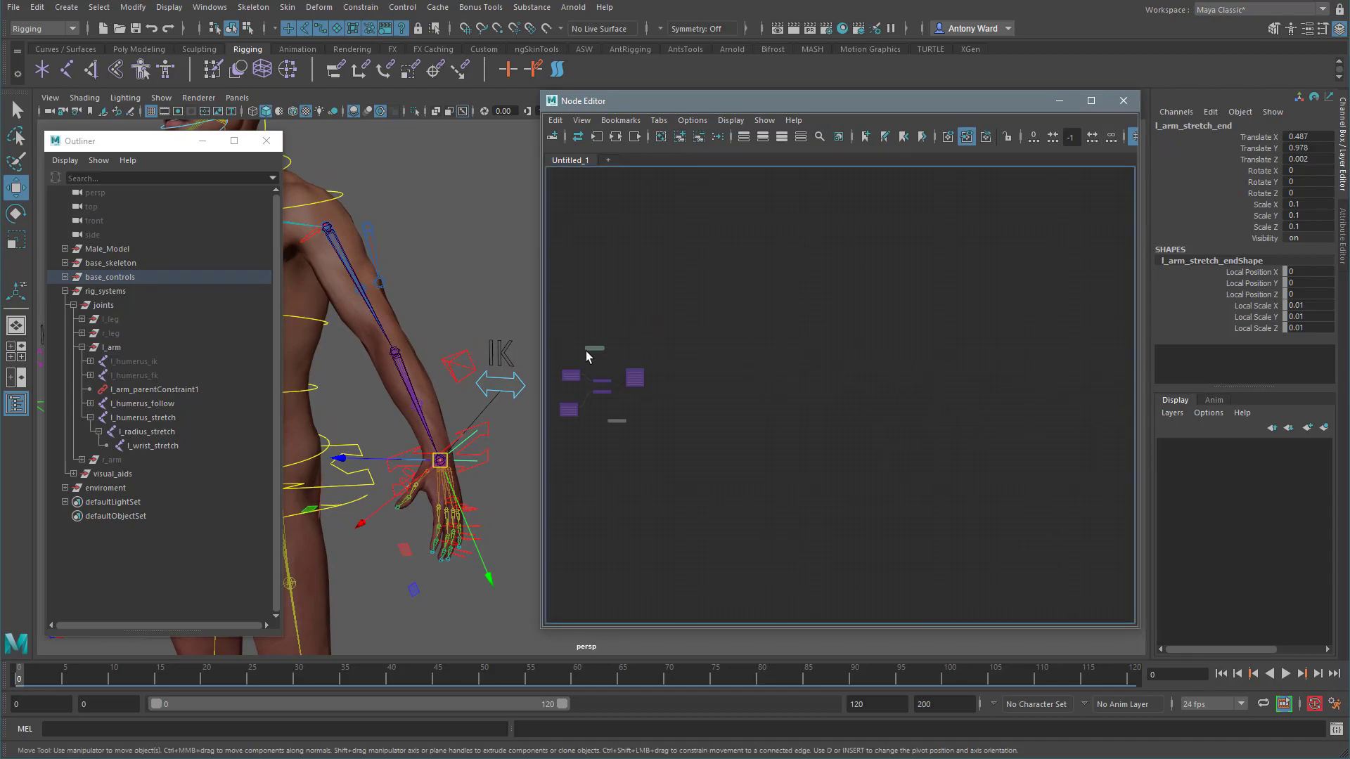
key("a")
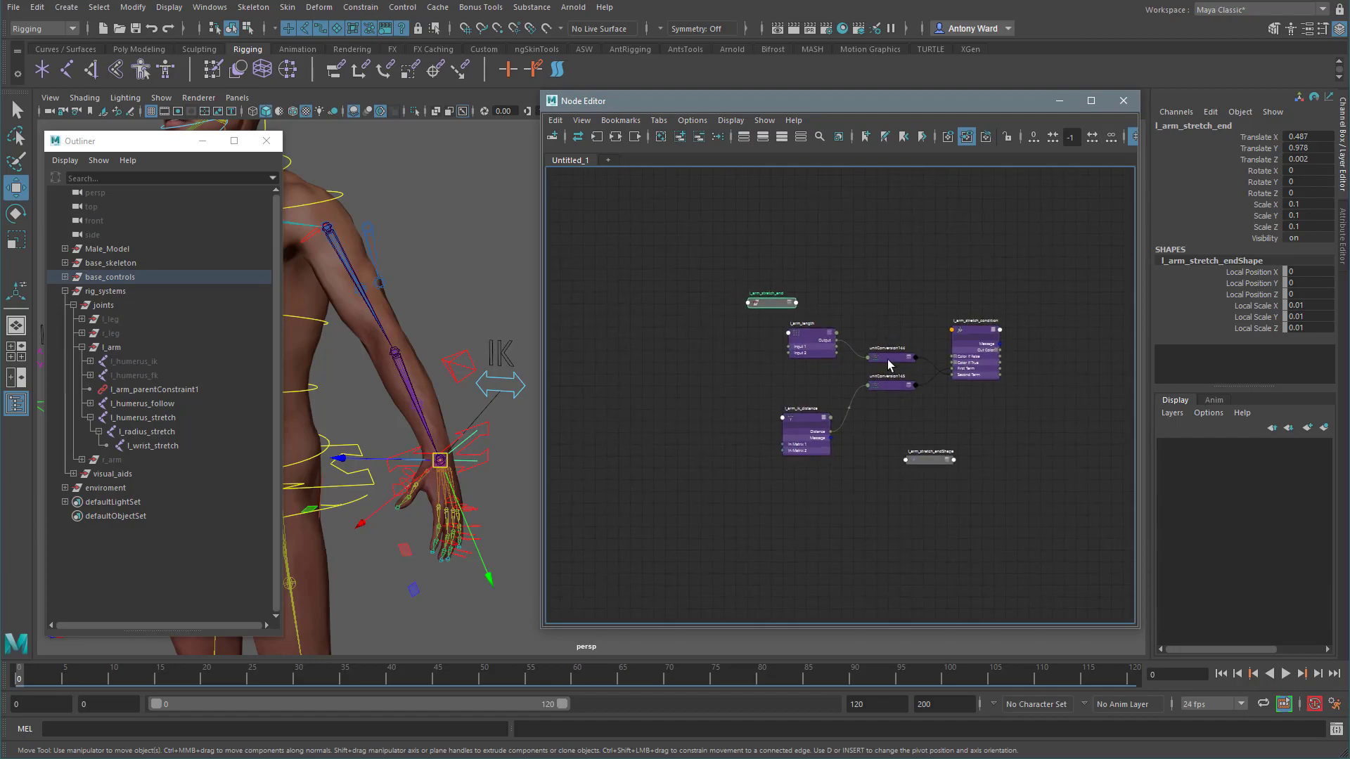
left_click_drag(745, 266, 675, 266)
left_click(784, 312)
scroll(728, 425, "up", 2)
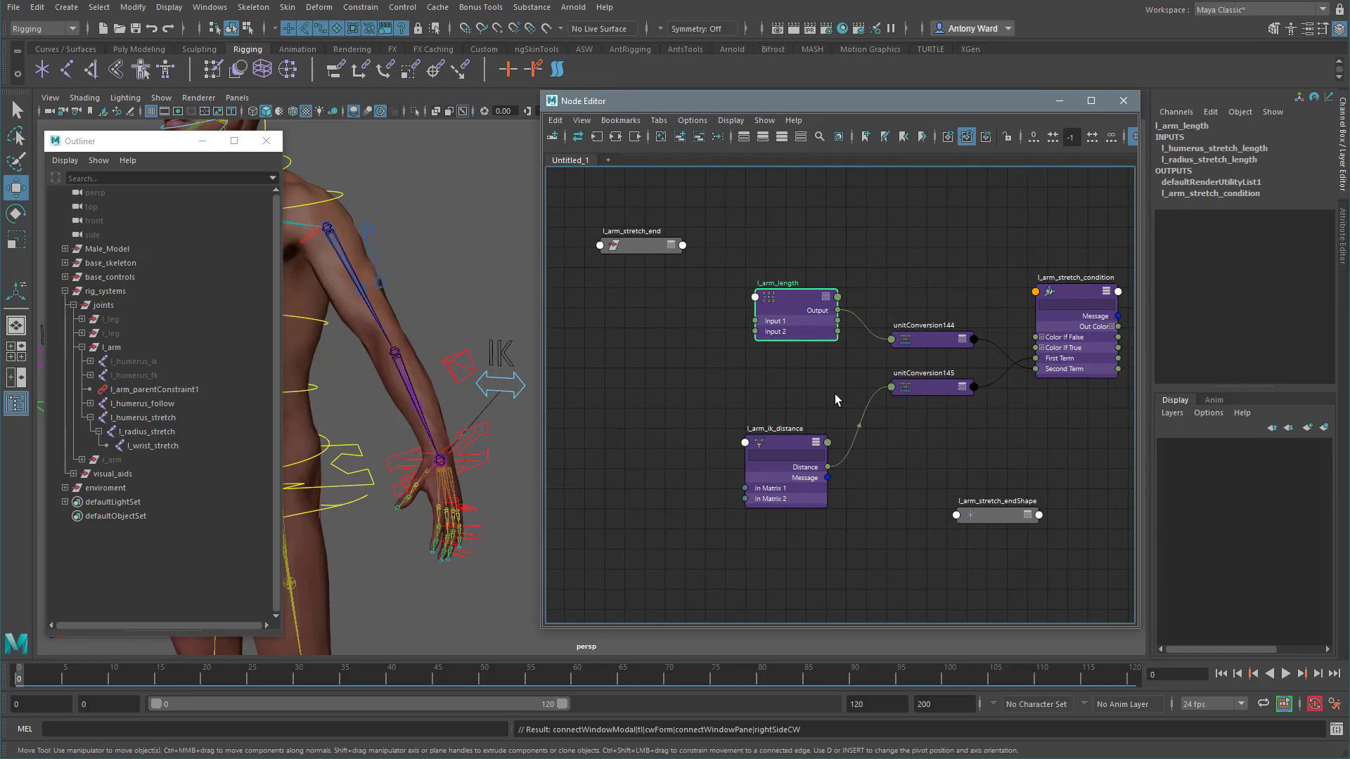
Step: Expand the attributes shown on l_arm_length and place the l_arm_stretch_end node beside l_arm_ik_distance
left_click(826, 298)
left_click(826, 298)
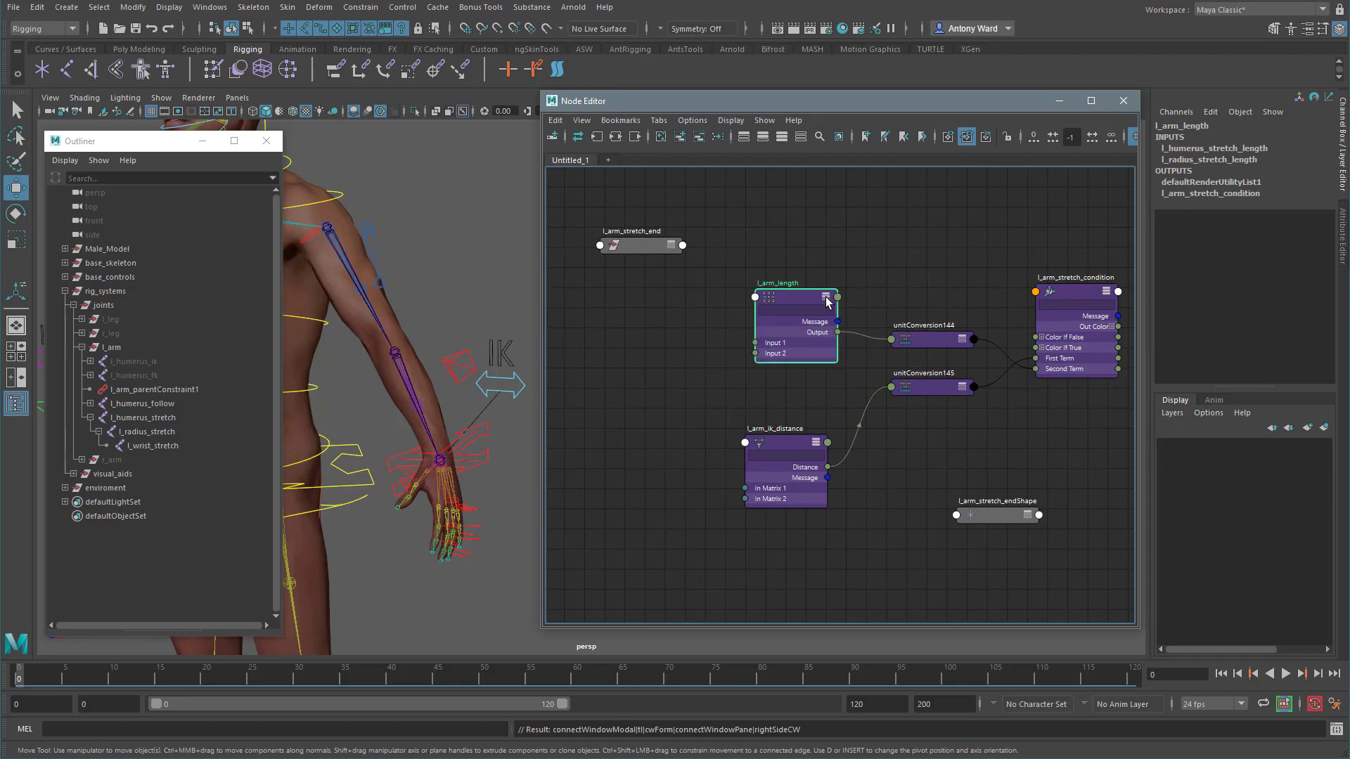
middle_click_drag(706, 390, 782, 399)
left_click_drag(749, 263, 737, 448)
middle_click_drag(789, 514, 734, 475)
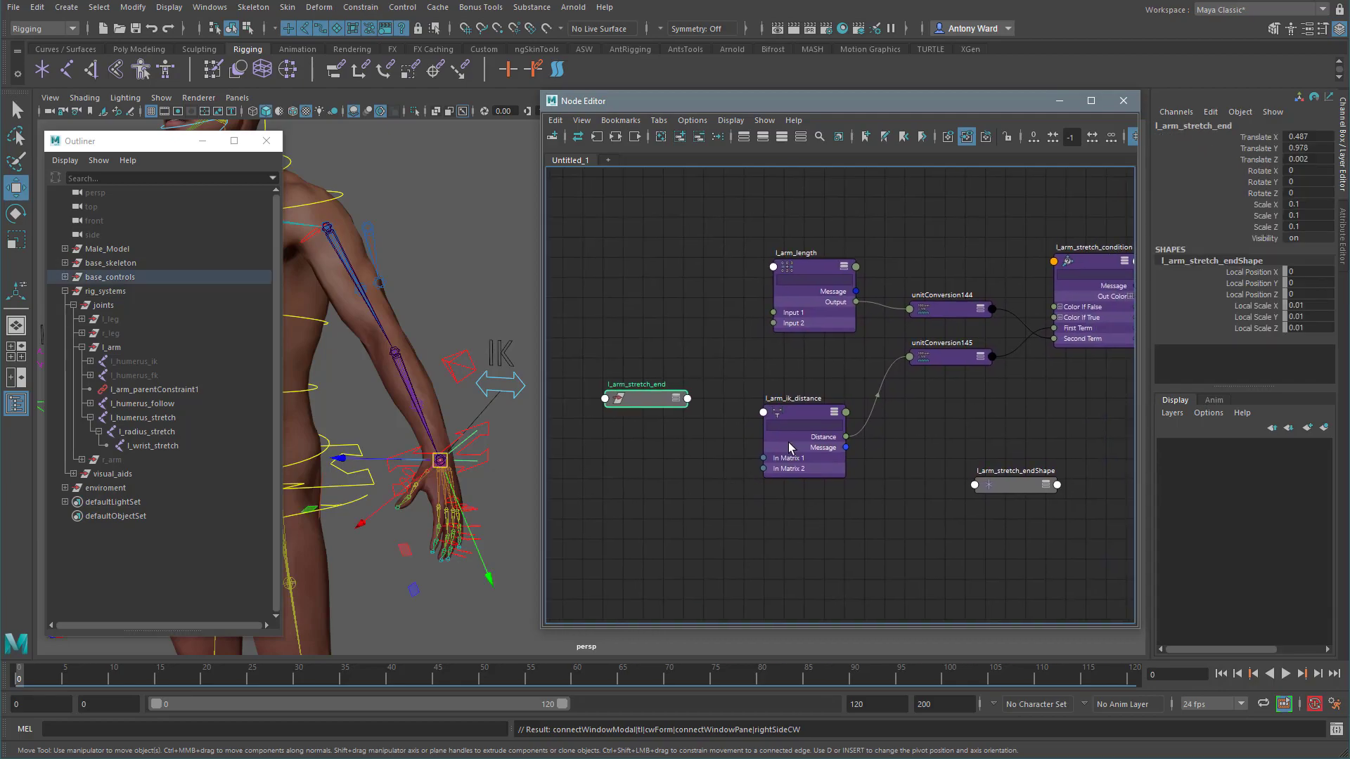
Step: Connect l_arm_stretch_end's World Matrix to In Matrix 2 of l_arm_ik_distance
left_click(688, 399)
mouse_move(752, 592)
left_click(875, 591)
left_click(763, 469)
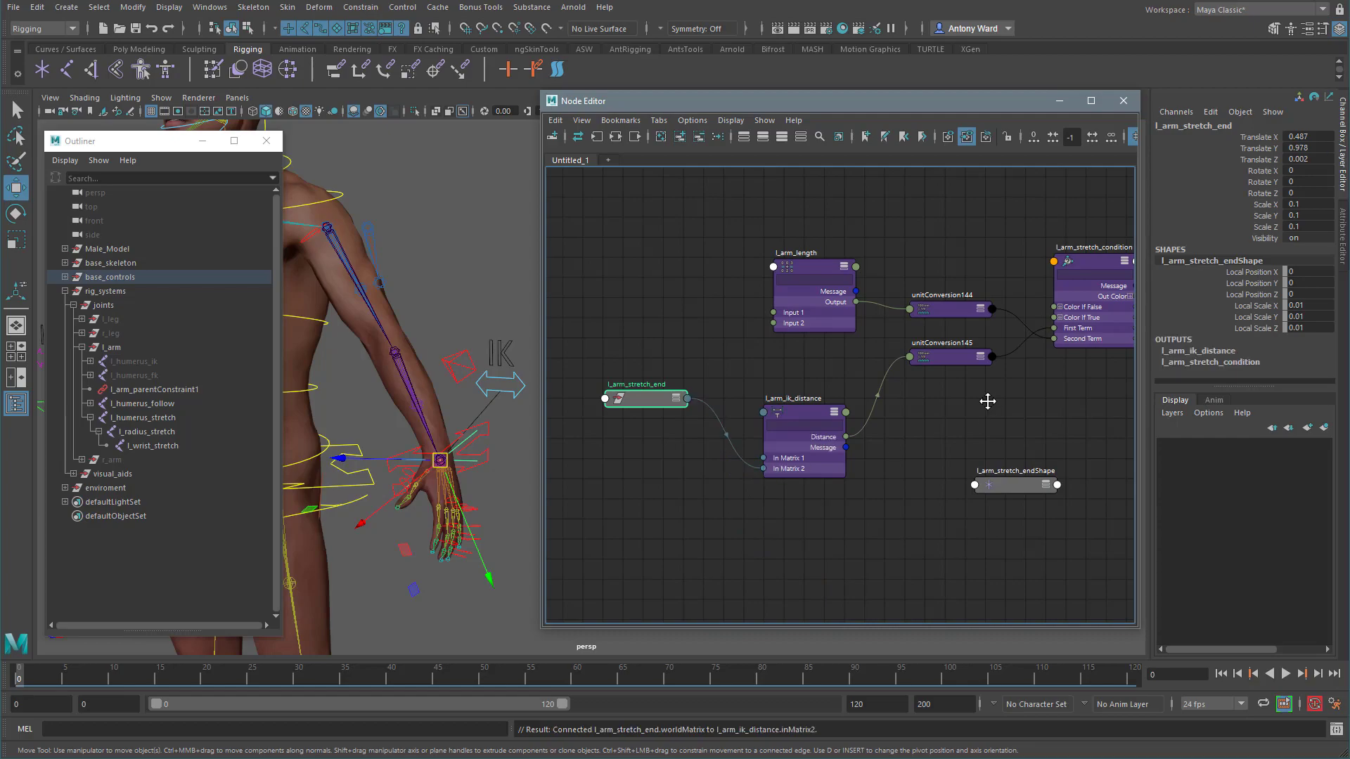
Step: Show l_arm_stretch_condition in the Attribute Editor and move the Node Editor clear of its attributes
middle_click_drag(984, 394, 849, 418, "alt")
left_click(928, 298)
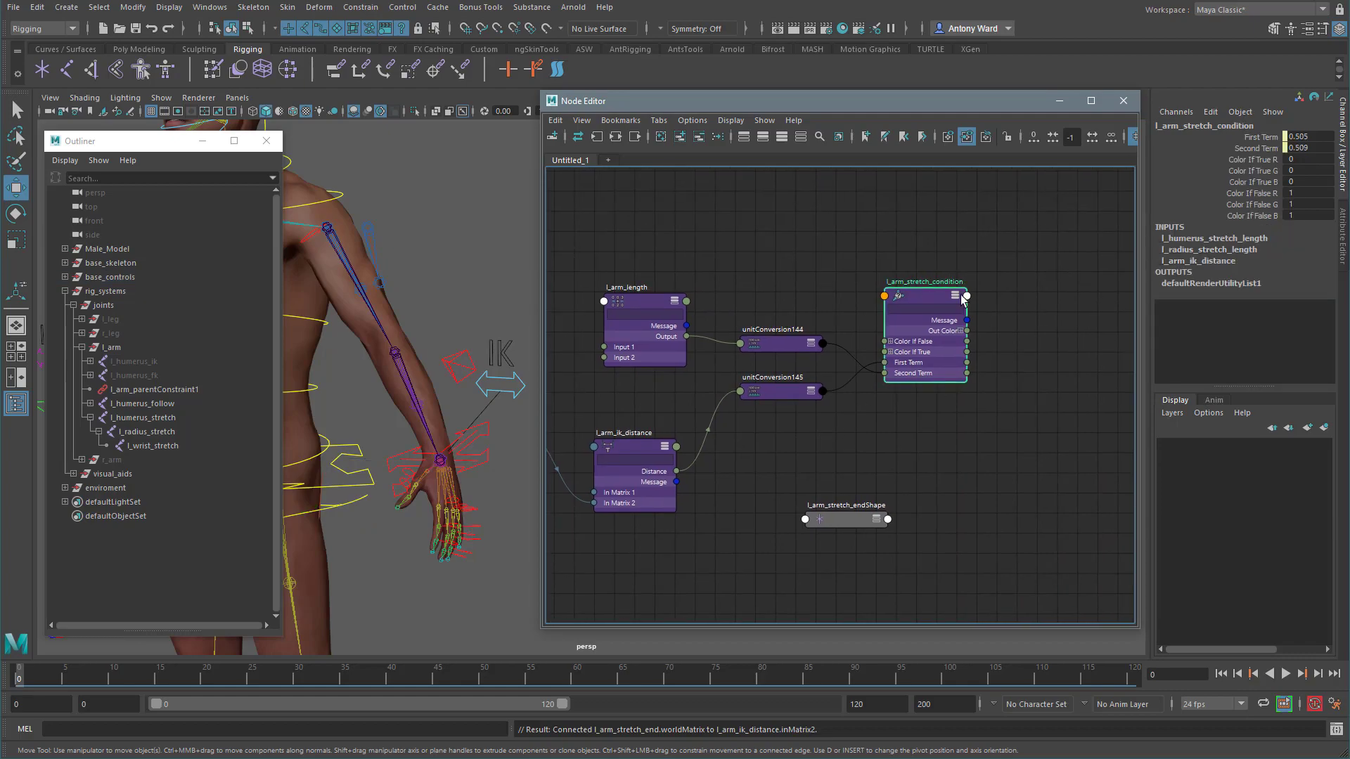
left_click_drag(1299, 136, 1311, 146)
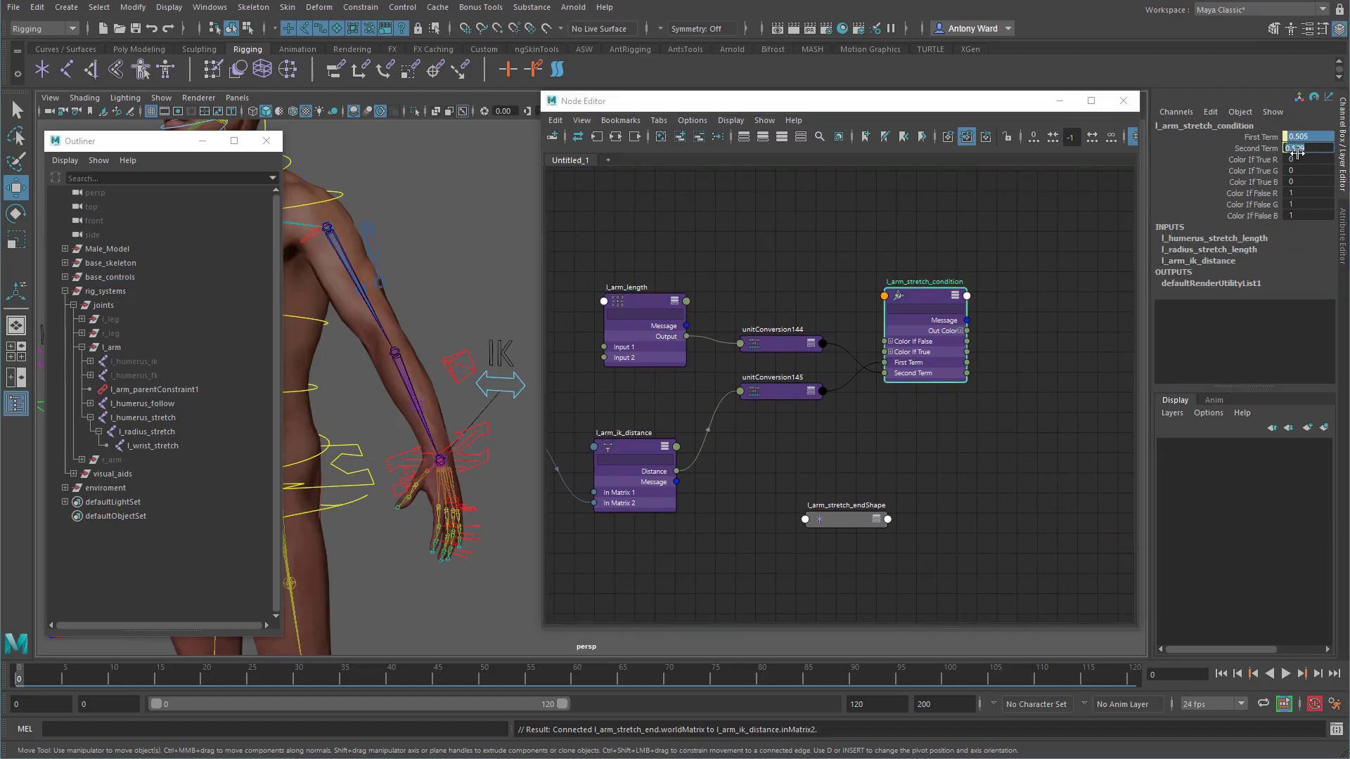
left_click(1342, 233)
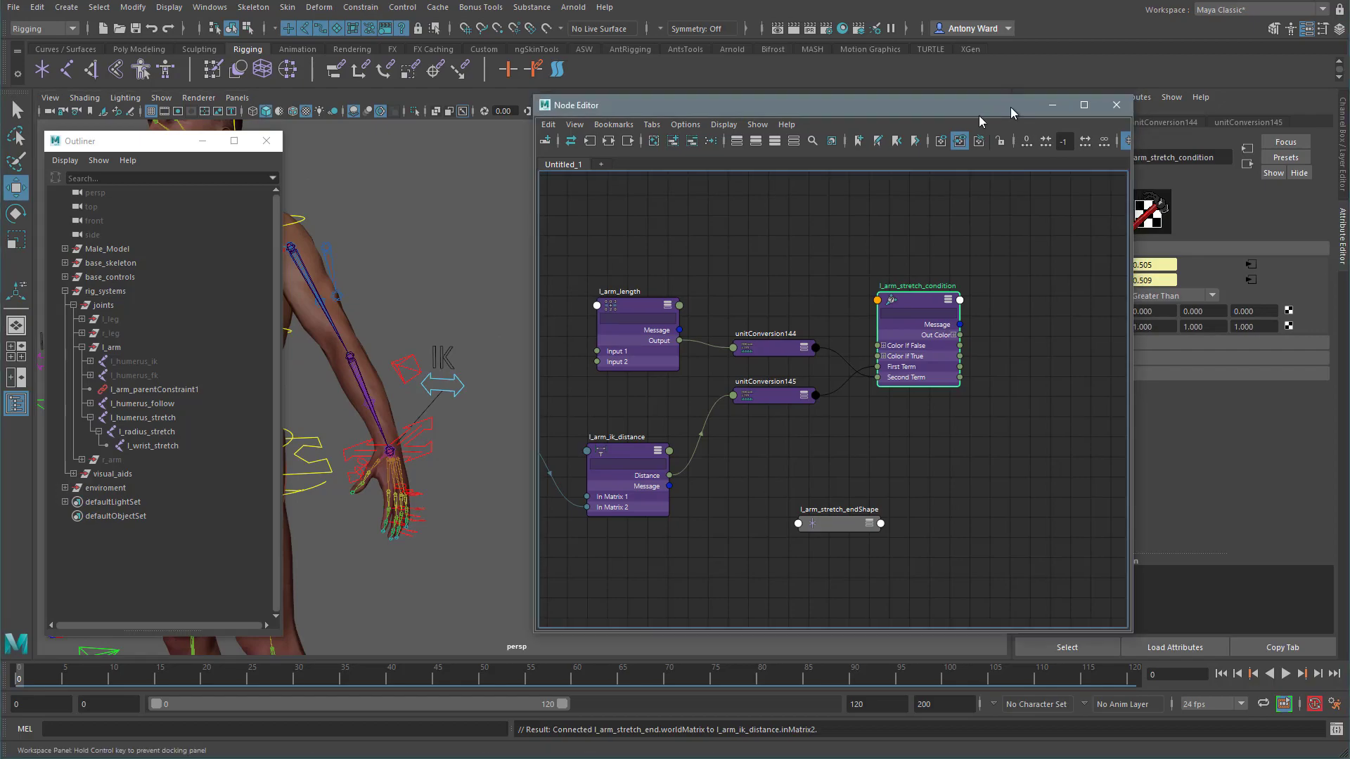
left_click_drag(1011, 107, 909, 123)
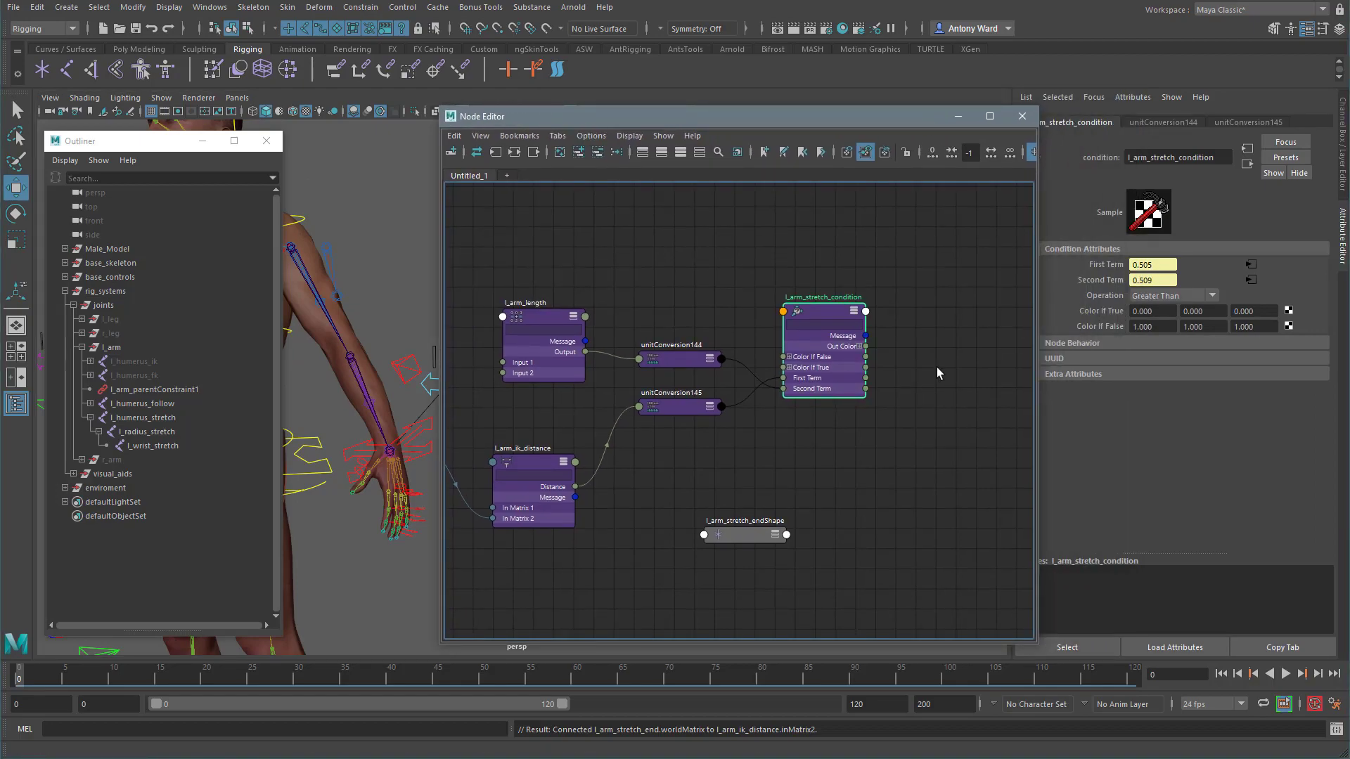
Step: Move the left arm IK control down beyond the hand and check First Term on l_arm_stretch_condition
left_click(426, 446)
middle_click_drag(377, 500, 315, 469, "alt")
left_click_drag(328, 420, 377, 535)
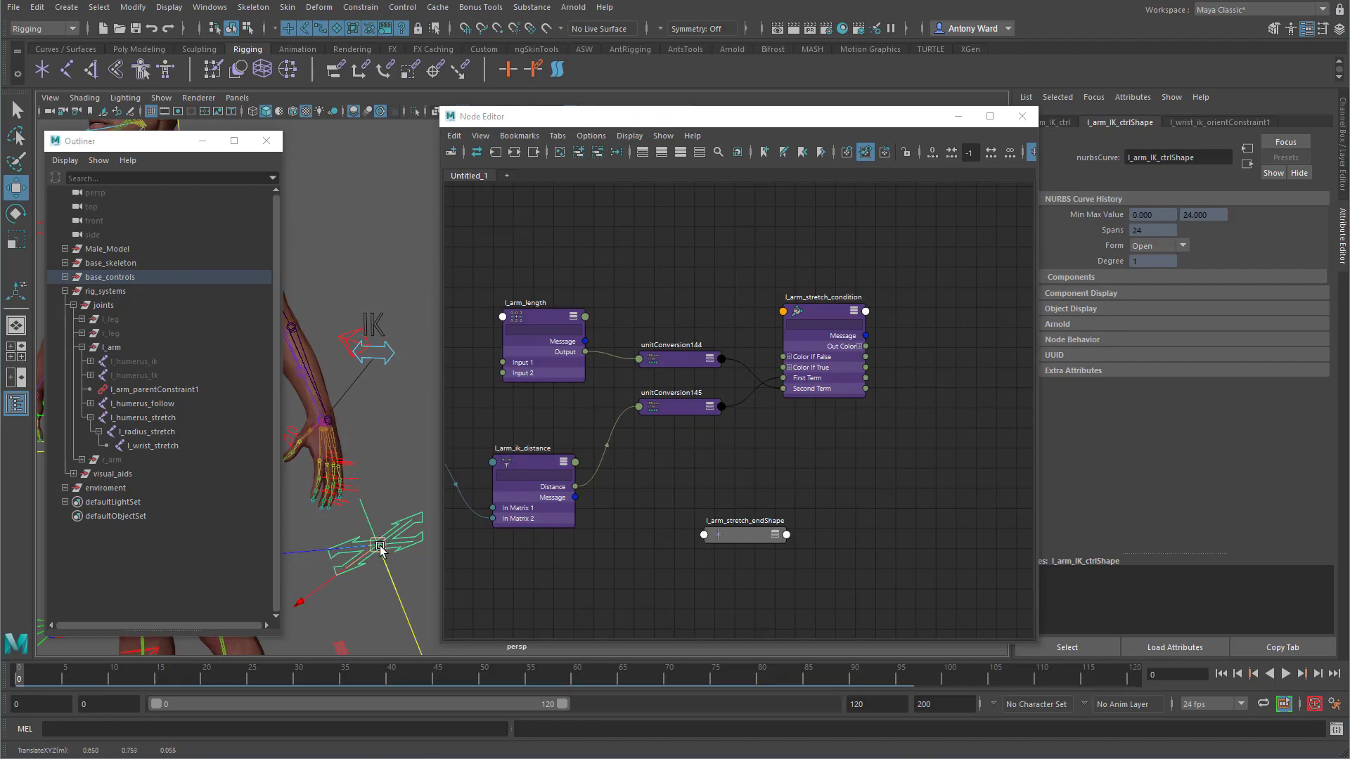
left_click(829, 314)
left_click(1153, 267)
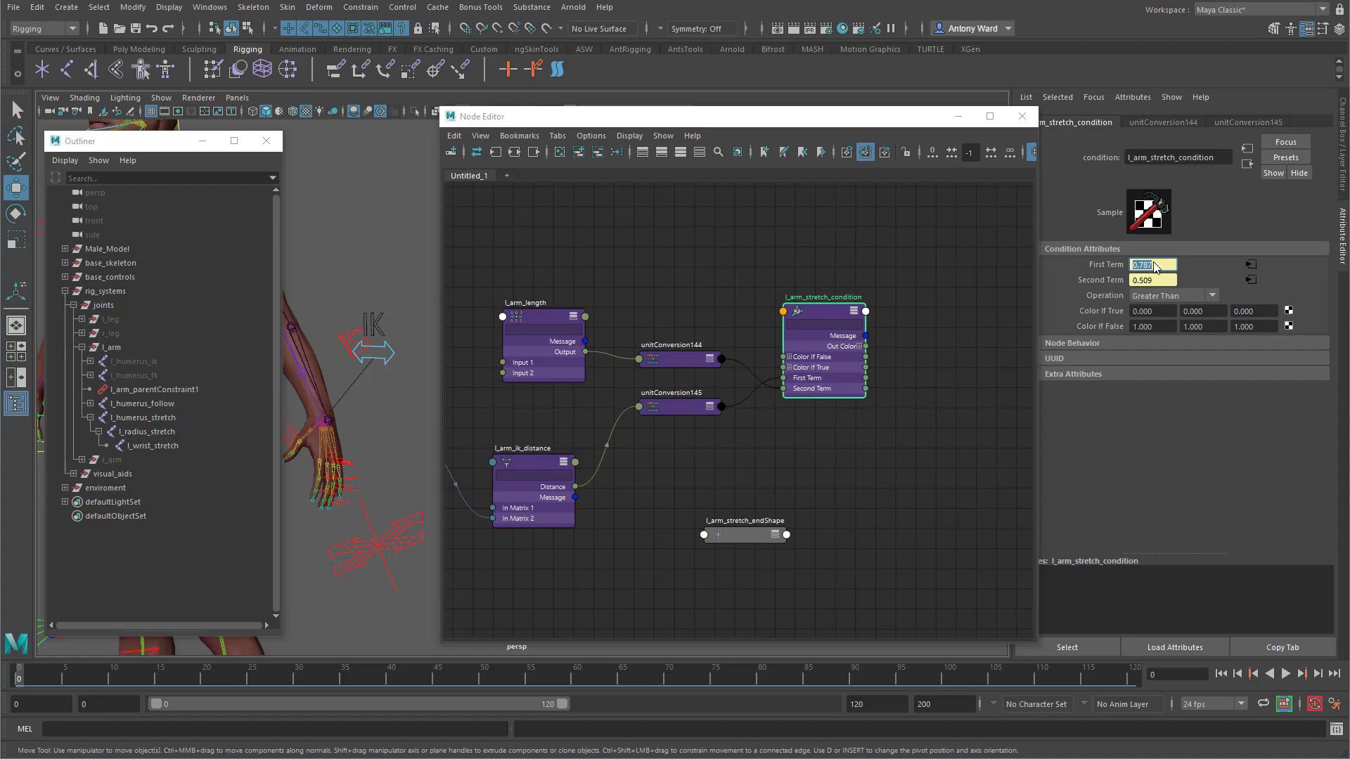
left_click_drag(1165, 267, 1111, 311)
mouse_move(384, 430)
left_mouse_down("alt")
mouse_move(398, 439)
mouse_move(365, 424)
left_mouse_up("alt")
Step: Create a multiplyDivide node beside l_arm_stretch_condition and expand its Input 1 and Input 2 attributes
middle_click_drag(880, 325, 946, 327)
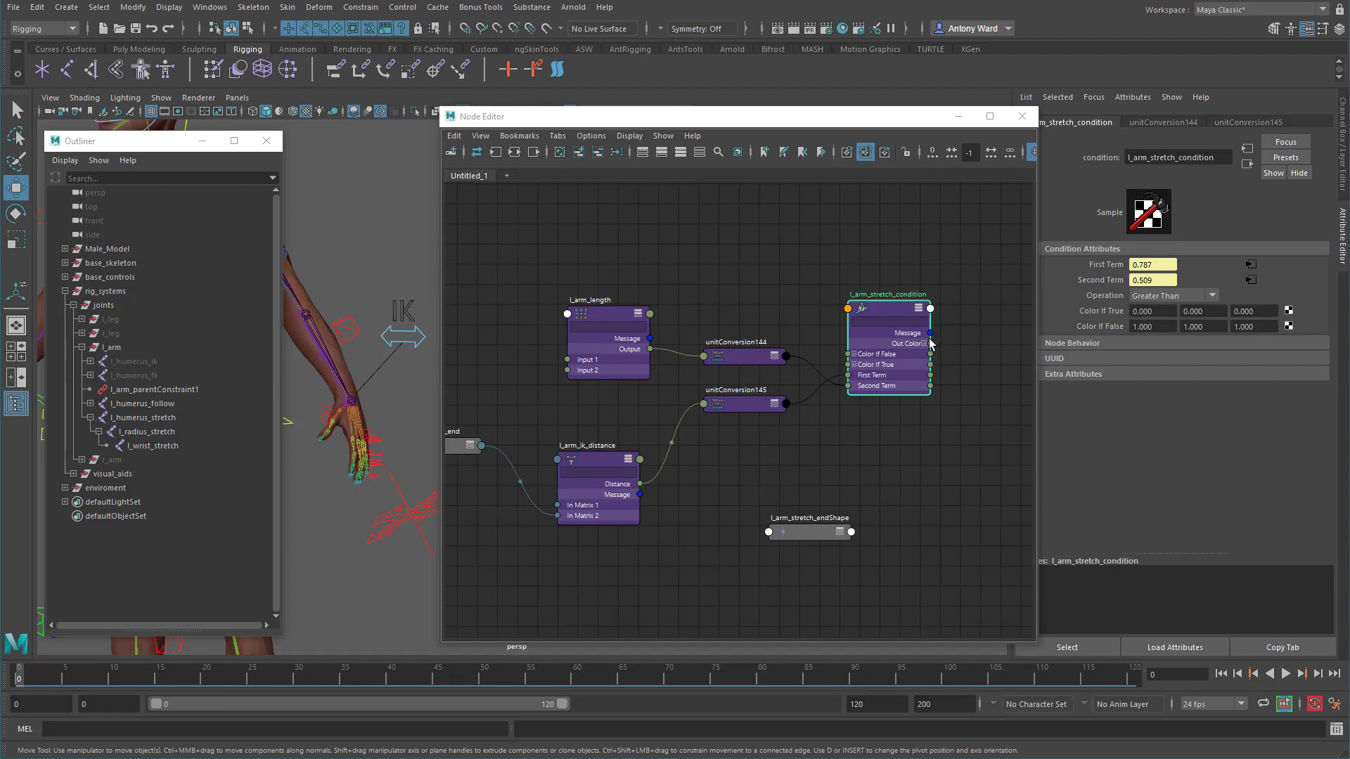
middle_click_drag(864, 361, 716, 370, "alt")
left_click(868, 364)
key("Tab")
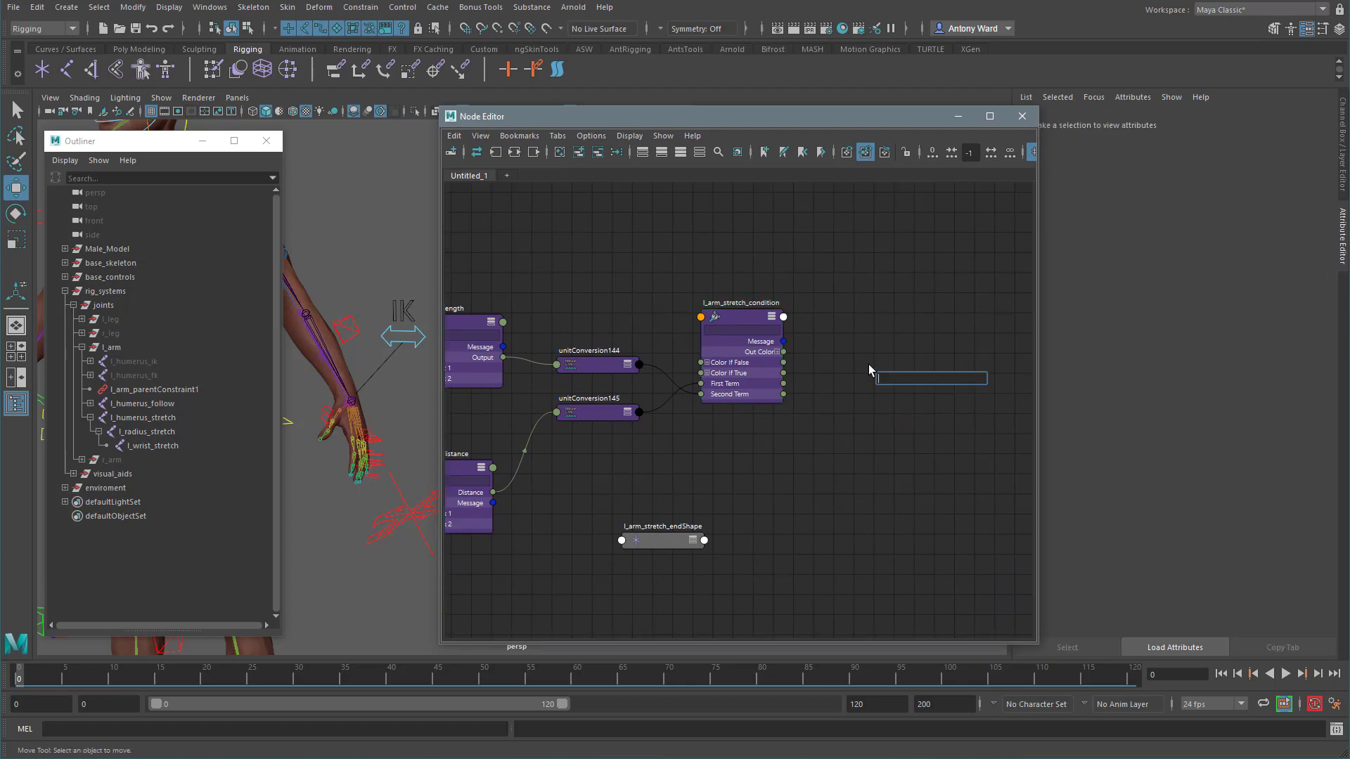
type("multi")
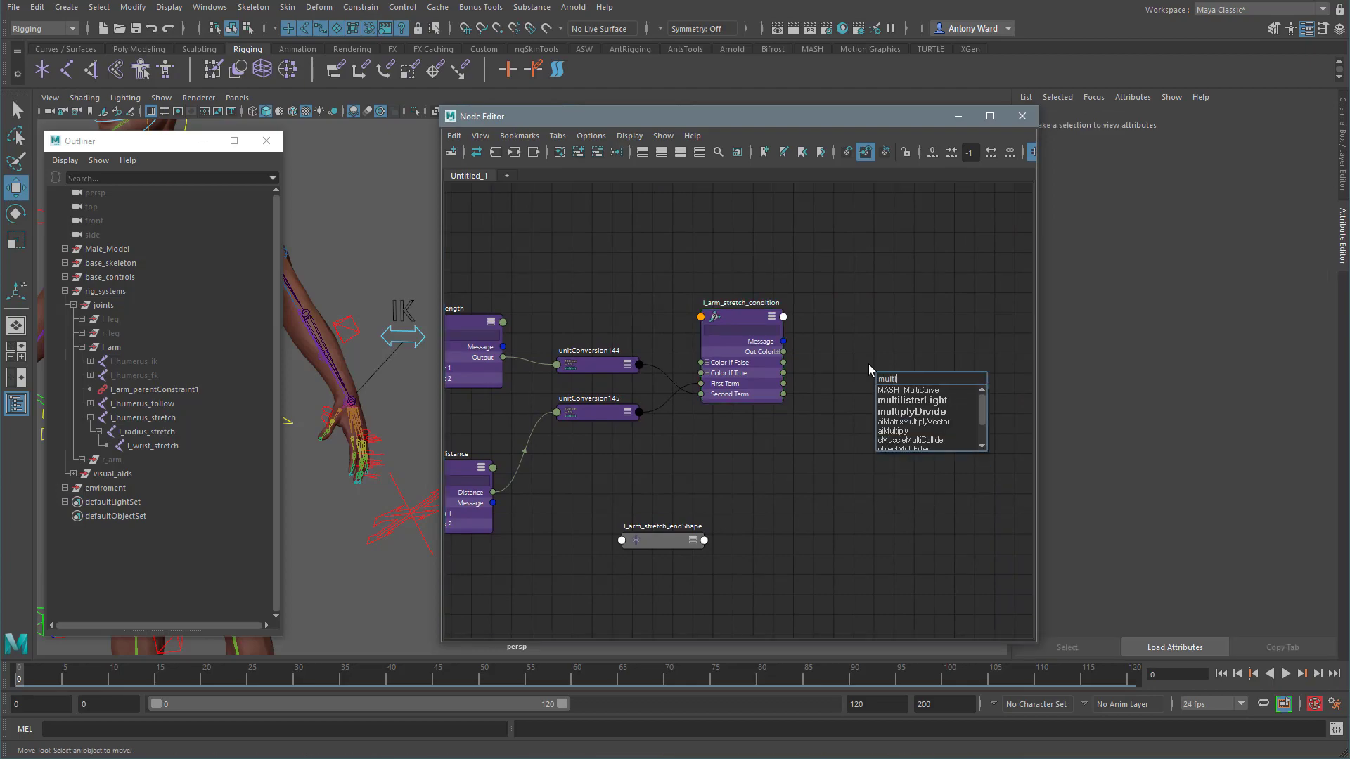
left_click(914, 412)
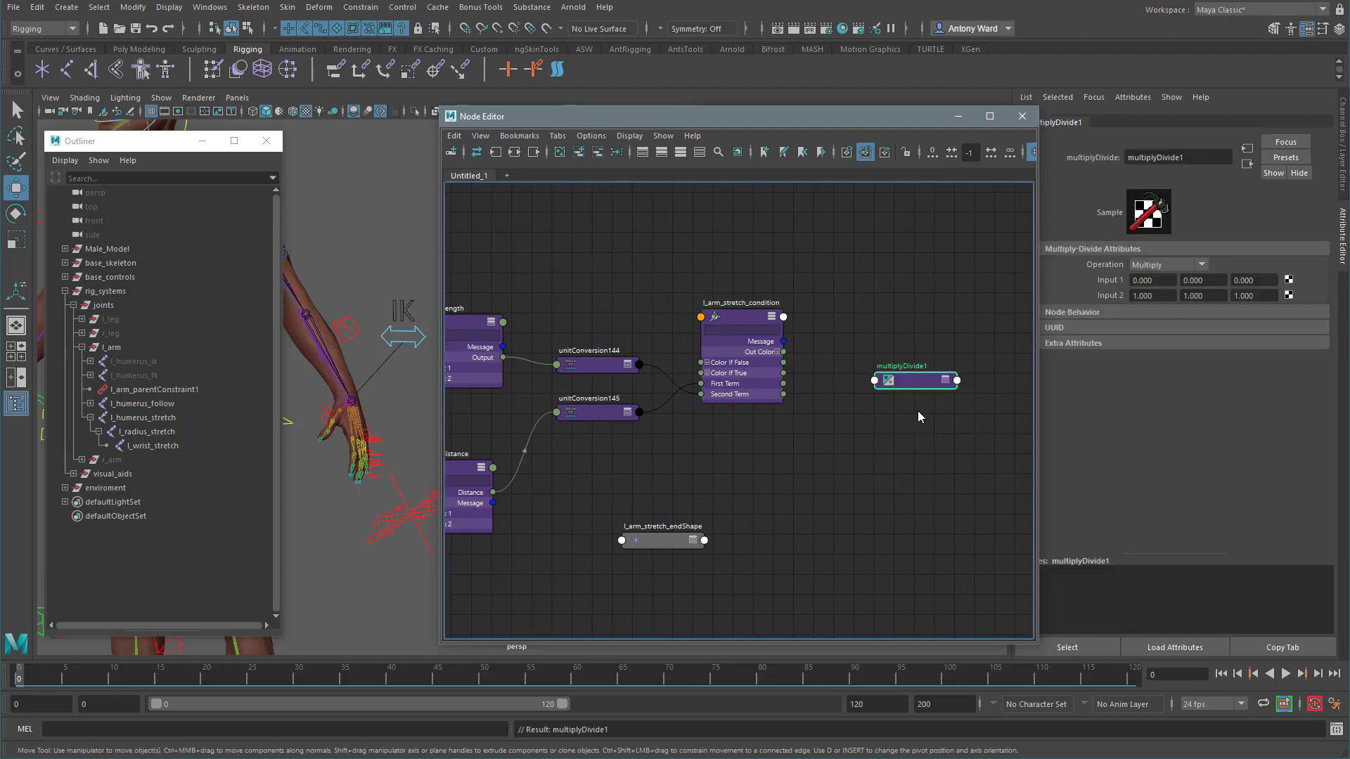
left_click(945, 382)
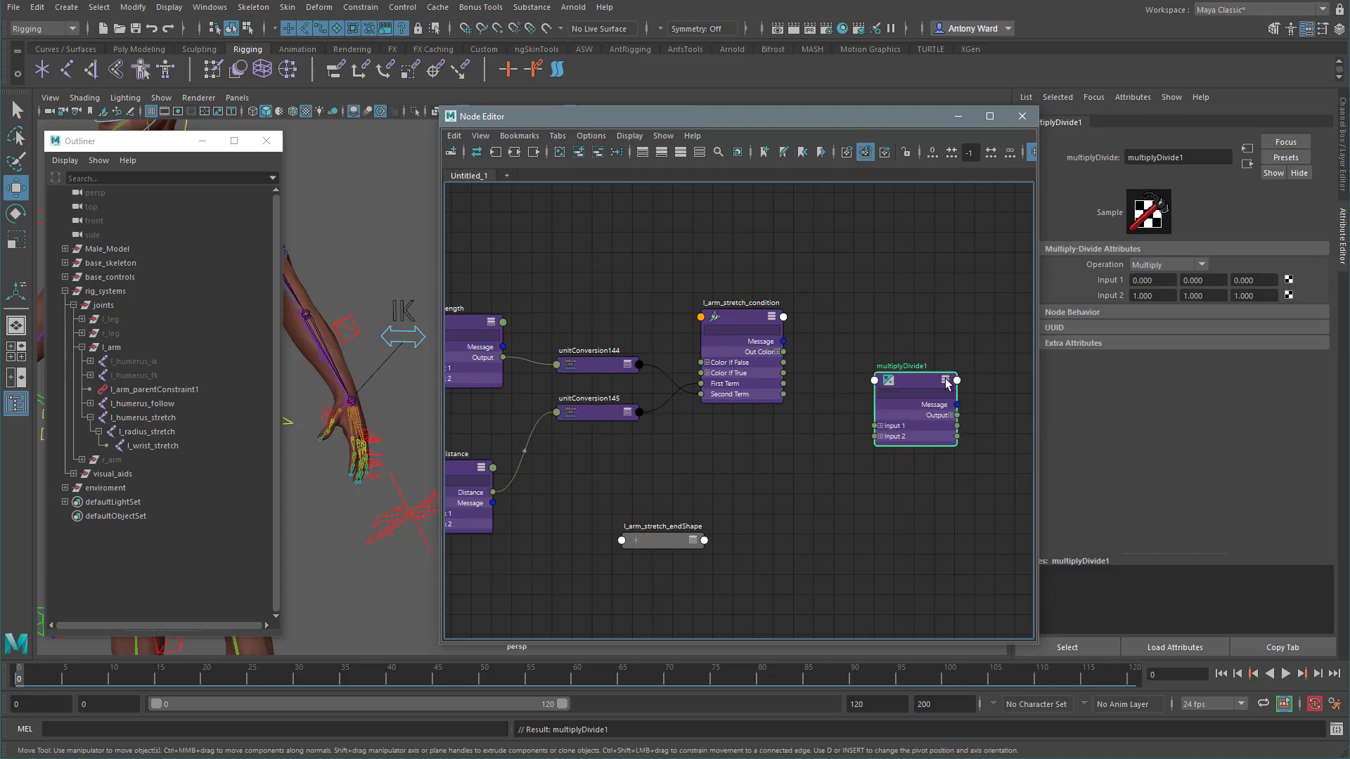
left_click(879, 436)
left_click(879, 426)
Step: Move l_arm_stretch_condition away to make room for the multiplyDivide node, and remove l_arm_stretch_endShape from the graph
left_click_drag(914, 386, 873, 405)
middle_click_drag(787, 461, 799, 401)
left_click_drag(767, 300, 999, 247)
middle_click_drag(877, 506, 927, 507, "alt")
left_click_drag(961, 388, 886, 389)
left_click(747, 520)
left_click(597, 154)
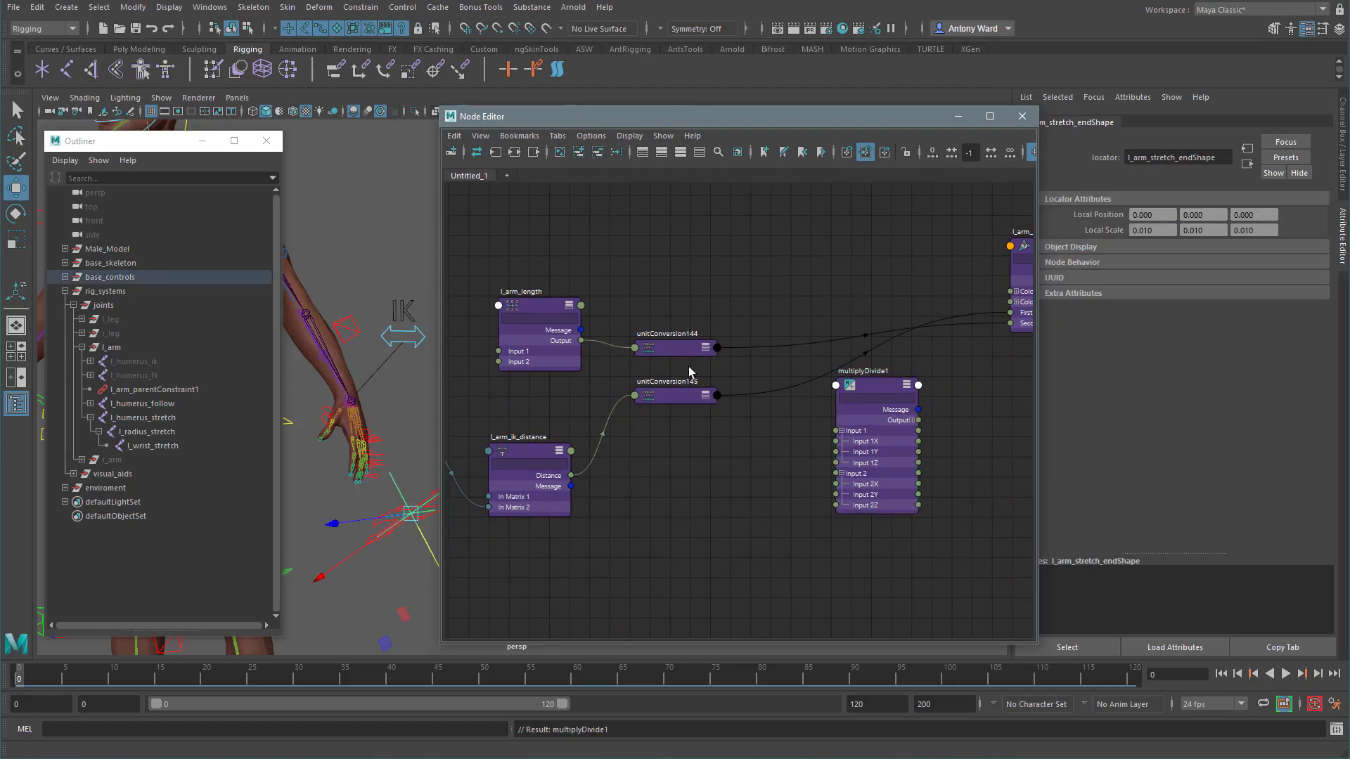
Step: Place the multiplyDivide node below the condition's connections and rename it as l_arm_scale_multi
middle_click_drag(766, 474, 783, 467, "alt")
left_click_drag(884, 379, 853, 428)
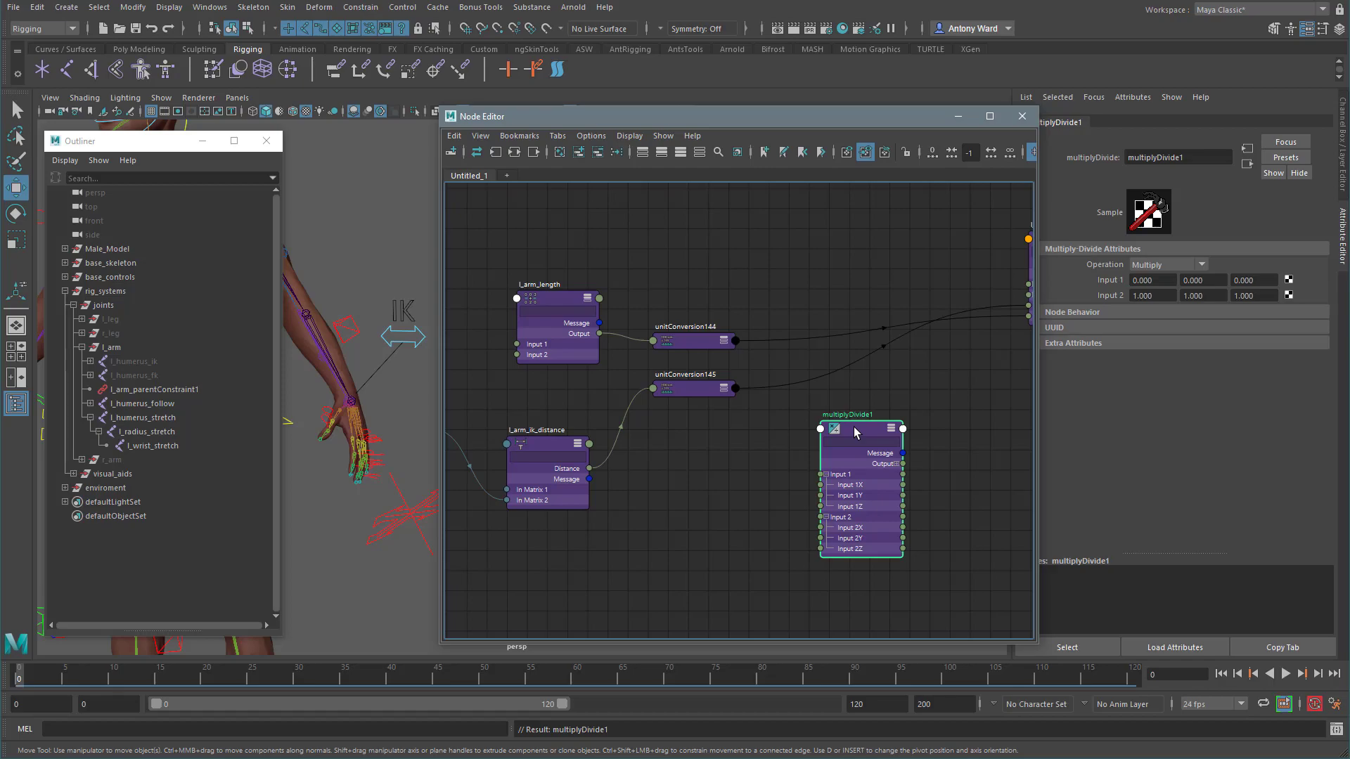
double_click(851, 414)
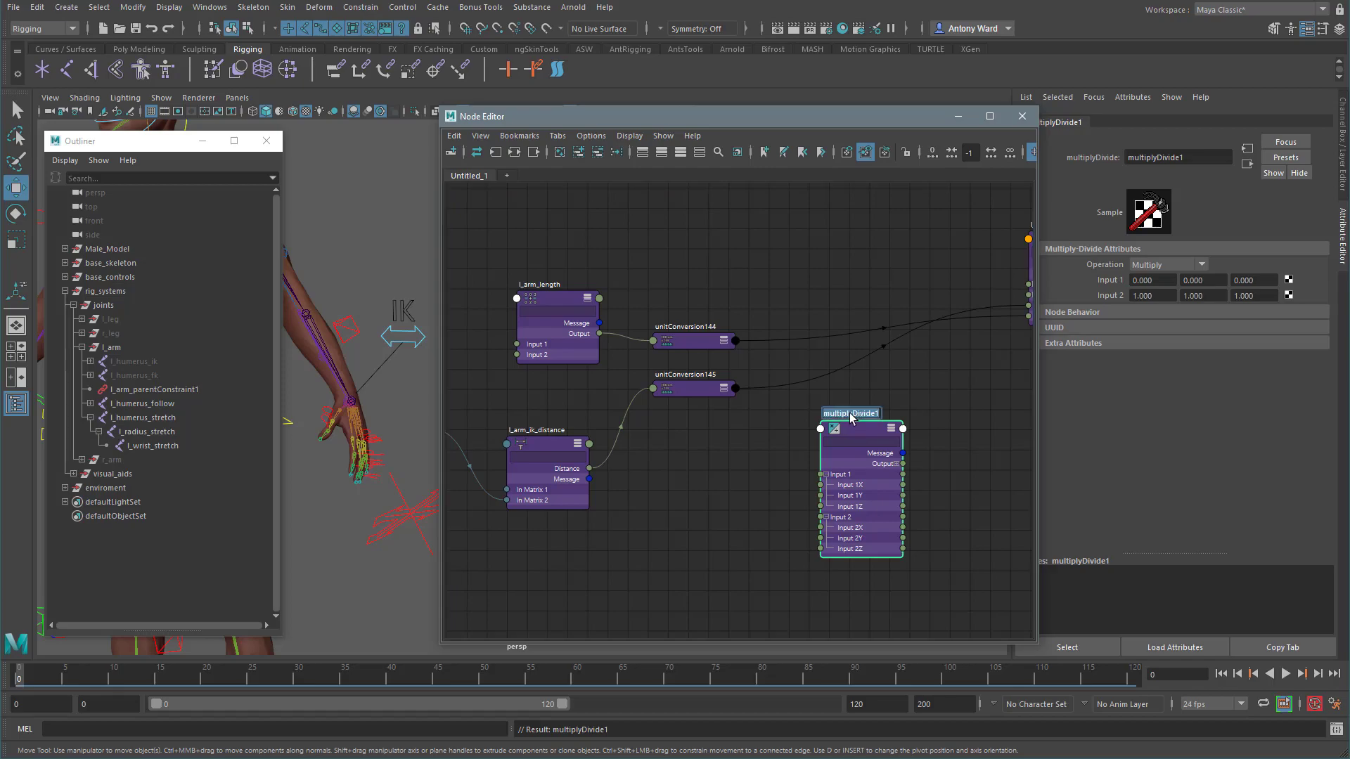
type("l")
type("_arm_scale_multi")
key("Return")
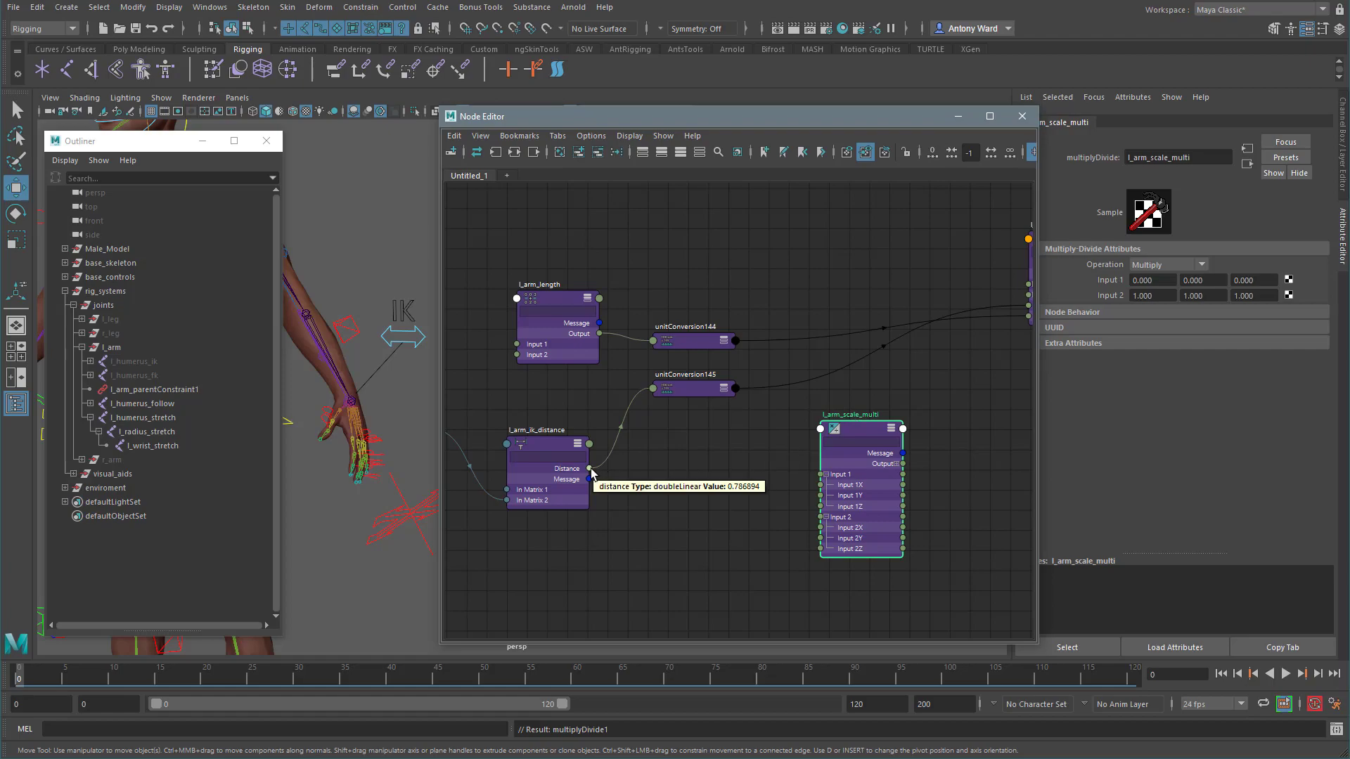
Step: Connect l_arm_ik_distance's Distance to Input 1X of l_arm_scale_multi and move l_arm_stretch_condition farther from the other nodes
left_click_drag(589, 469, 826, 476)
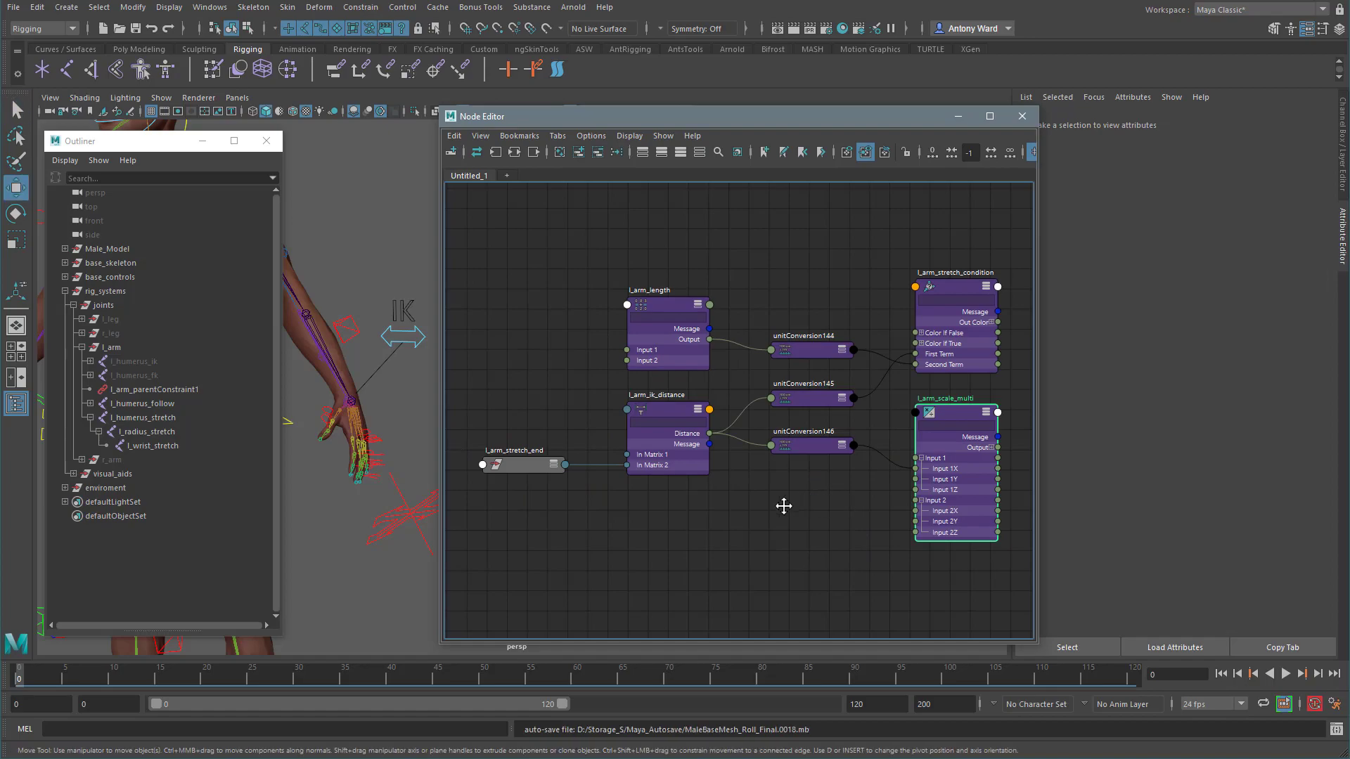
middle_click_drag(784, 506, 702, 515, "alt")
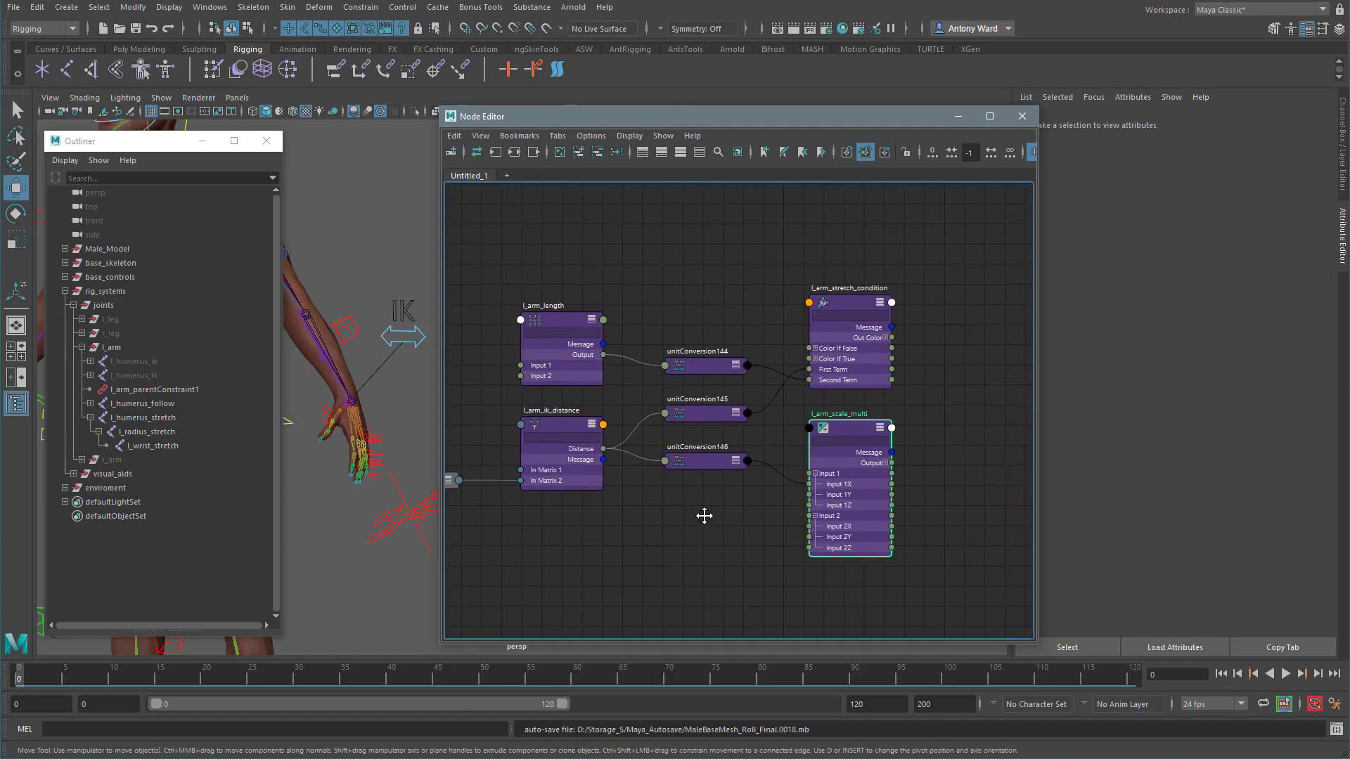
left_click_drag(843, 302, 972, 290)
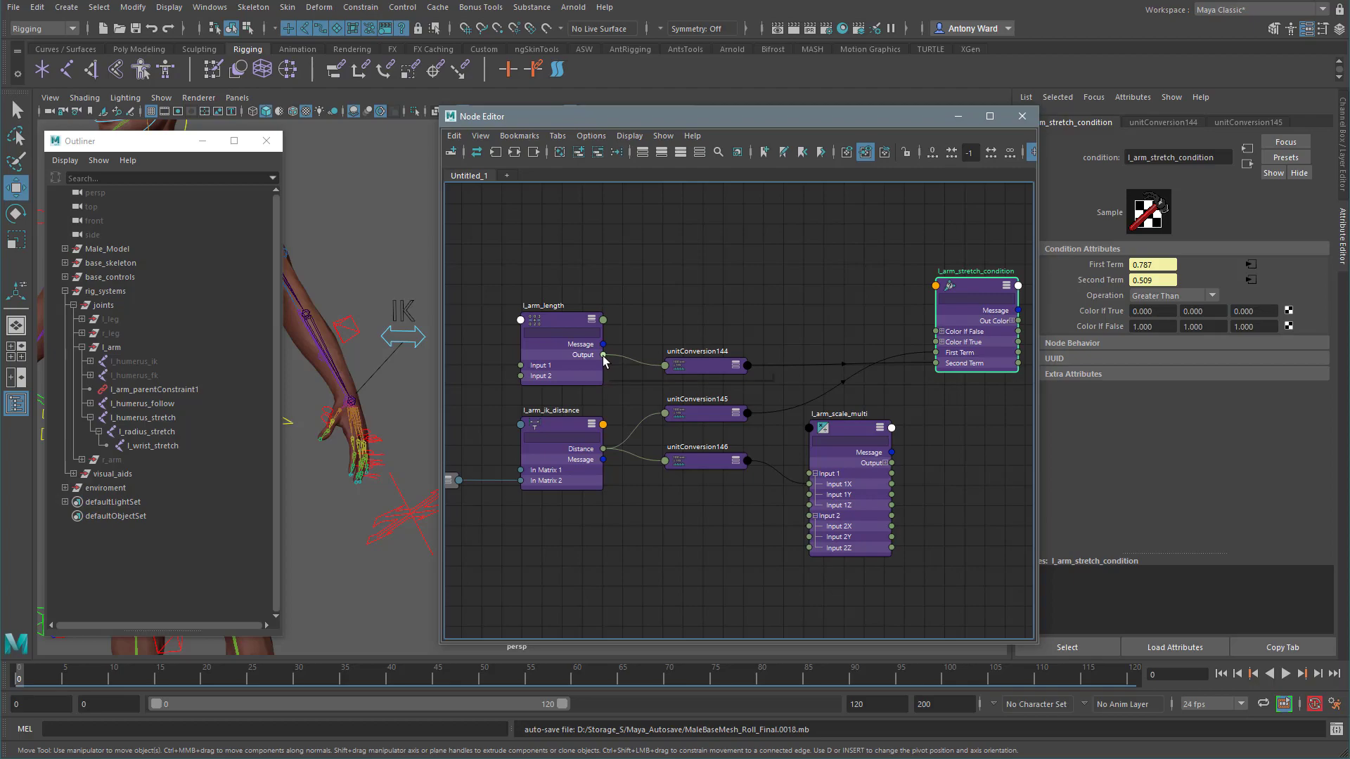
Step: Connect l_arm_length's Output to Input 2X of l_arm_scale_multi and set the multiplier's operation to Divide
left_click_drag(604, 355, 809, 526)
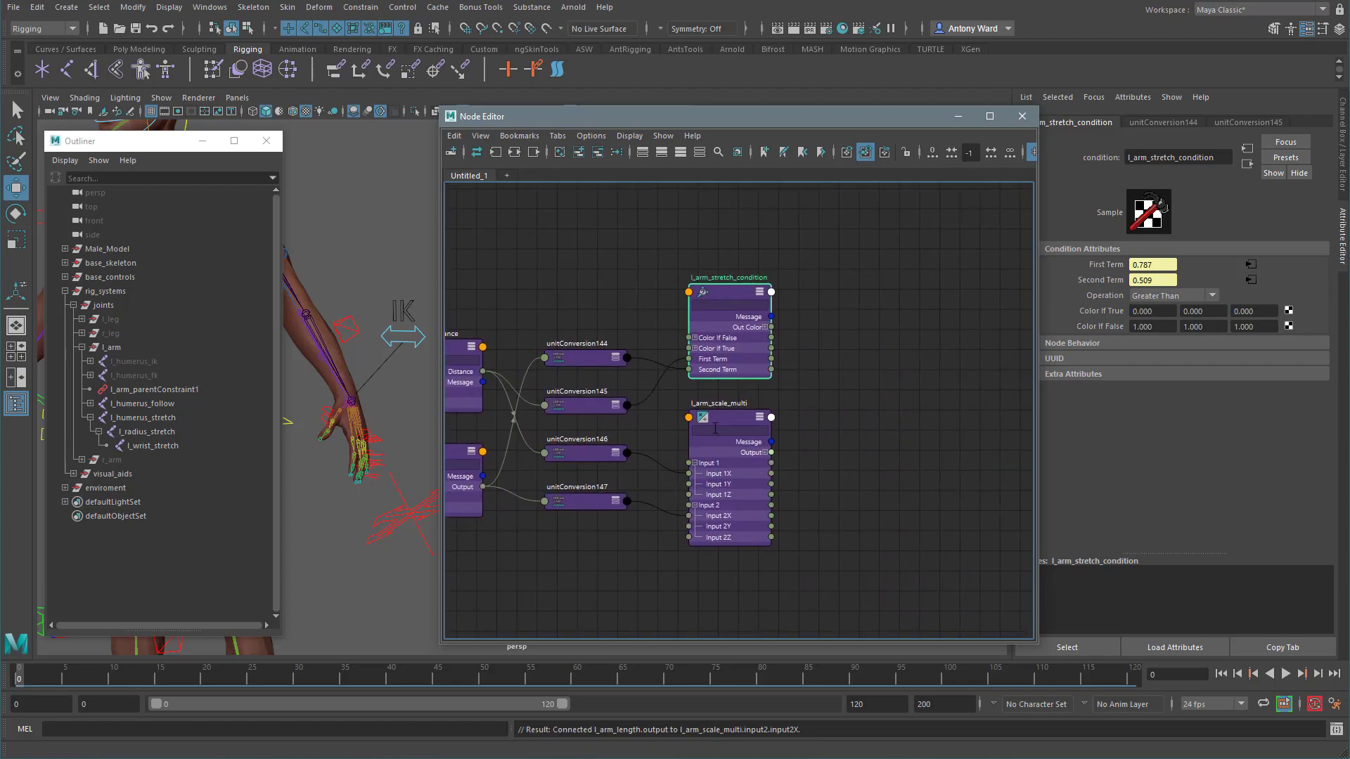
left_click(714, 431)
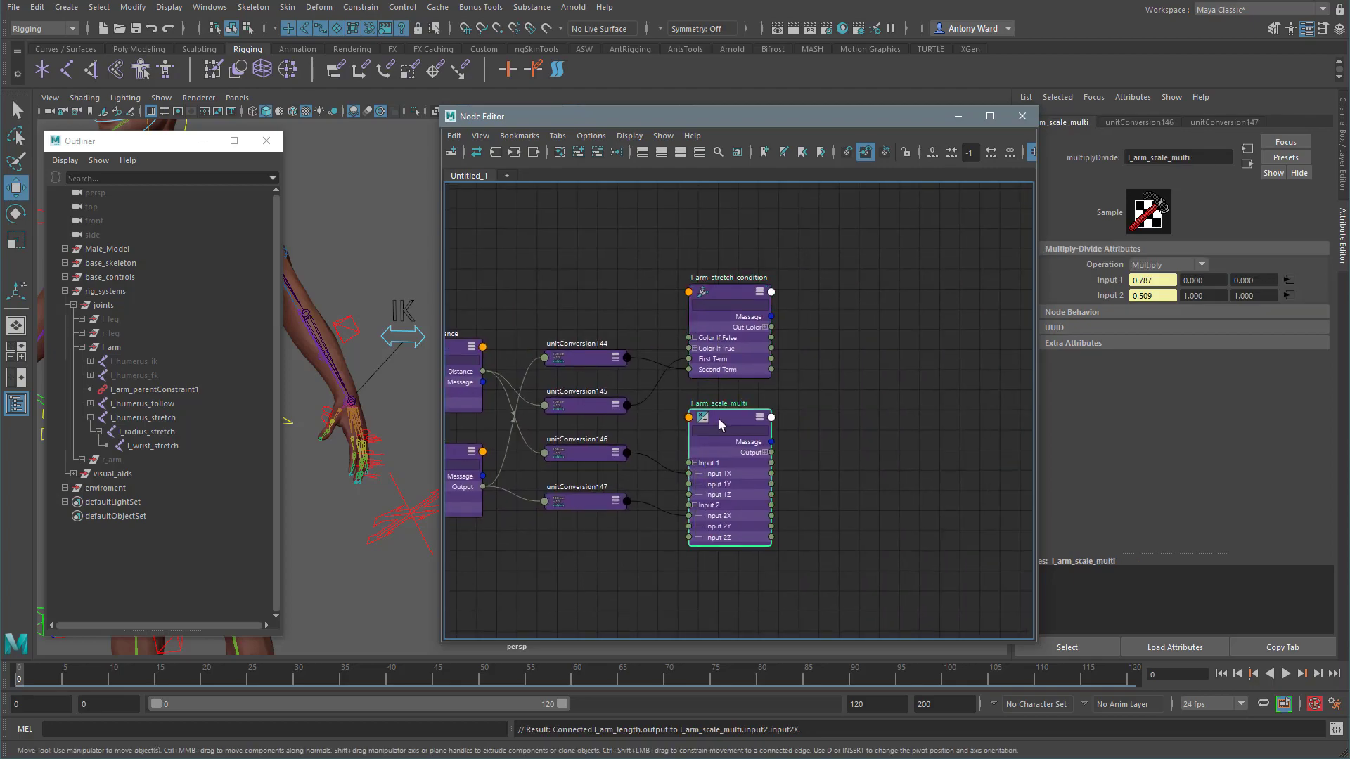
left_click(1166, 266)
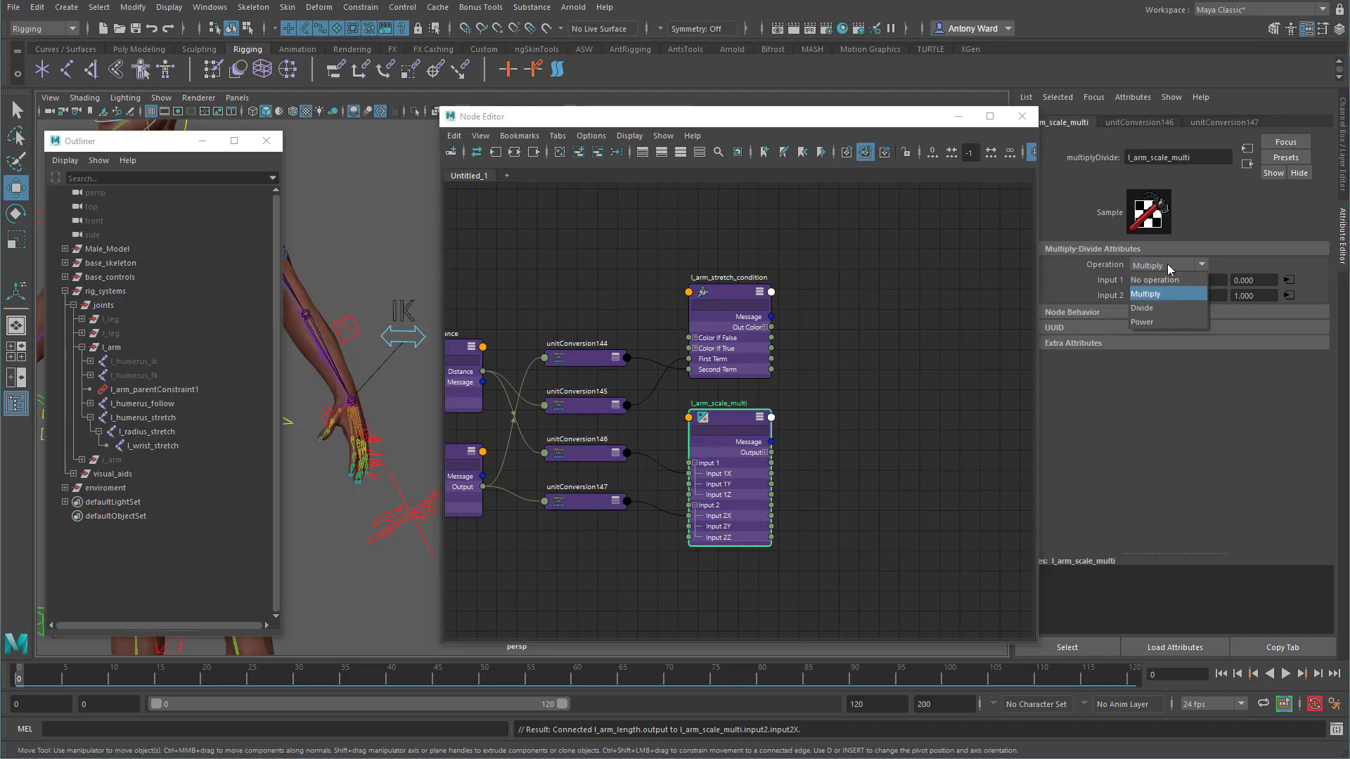
left_click(1154, 308)
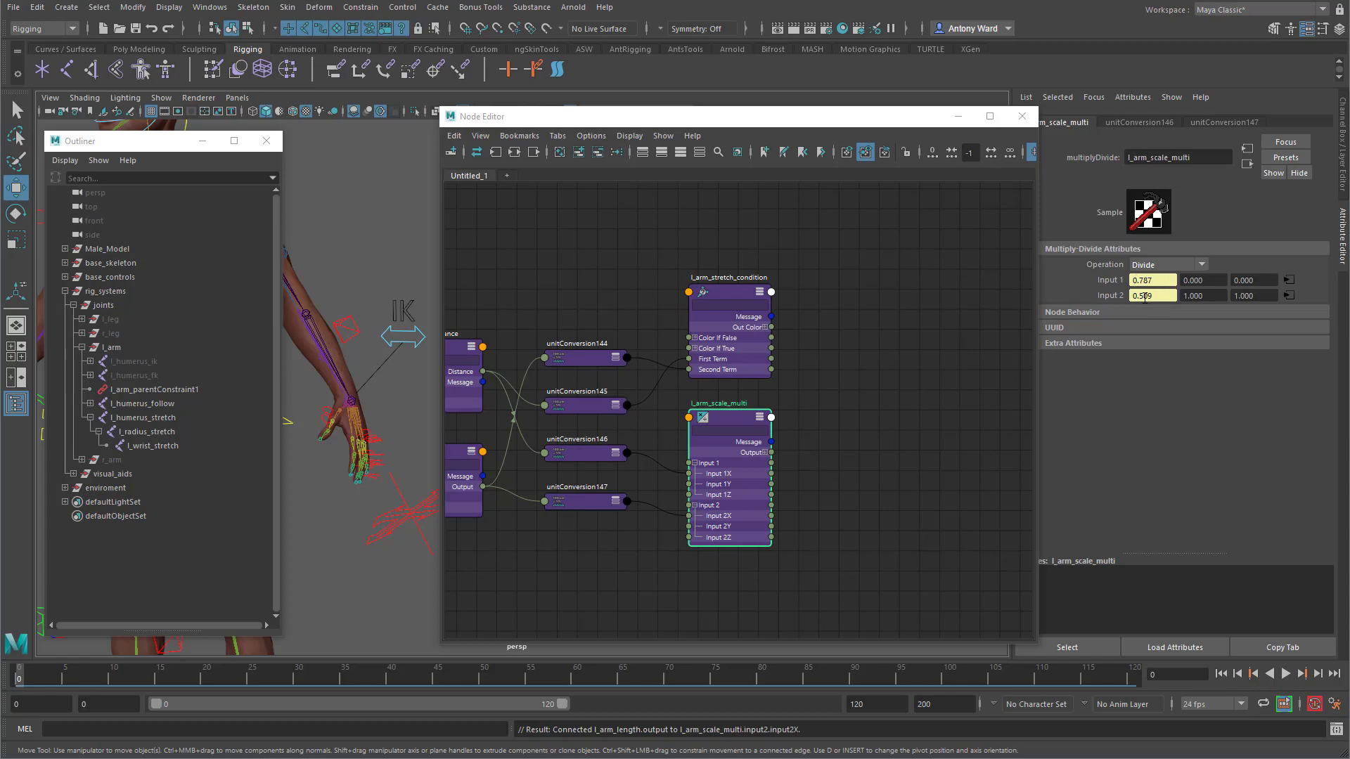
Step: Move l_arm_stretch_condition farther out and connect l_arm_scale_multi's Output X to its Color If True R
middle_click_drag(819, 419, 897, 419, "alt")
left_click_drag(805, 298, 931, 306)
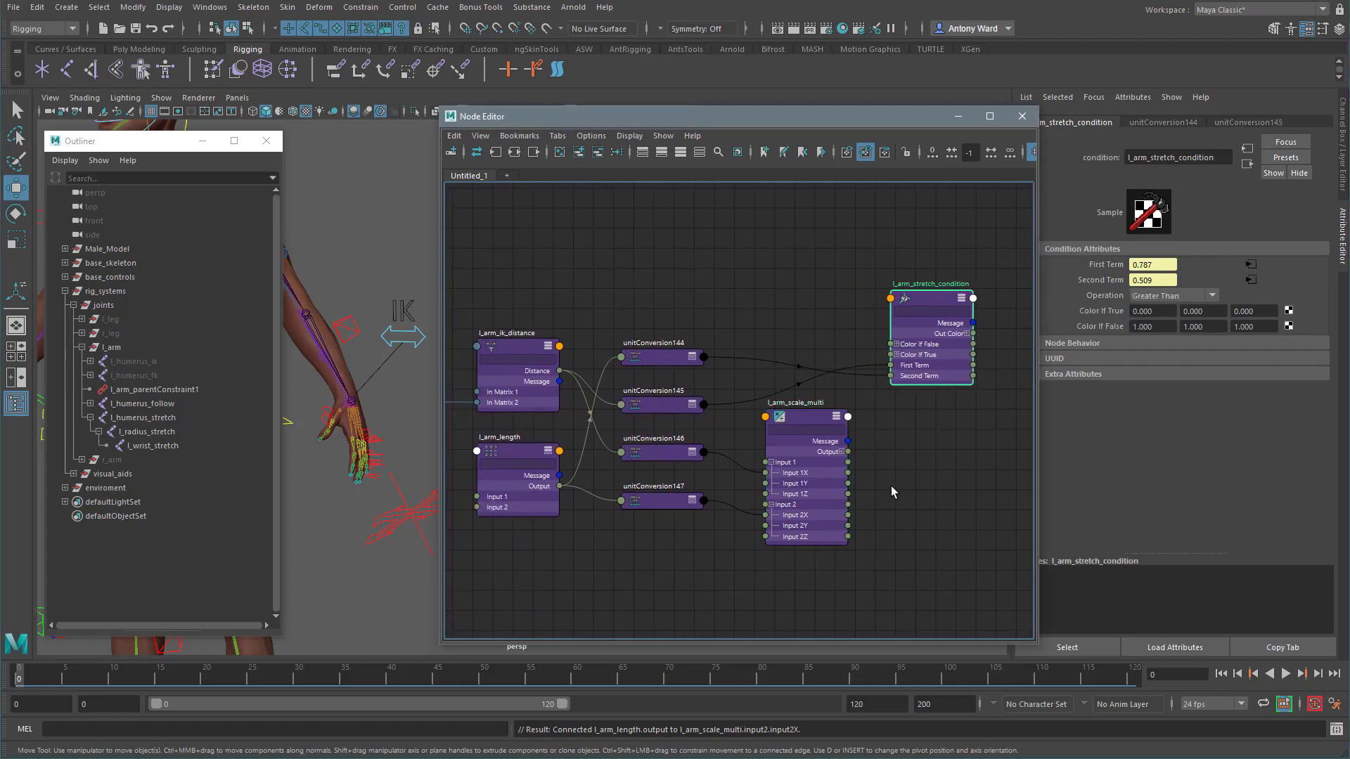
middle_click_drag(879, 486, 771, 476, "alt")
left_click(734, 441)
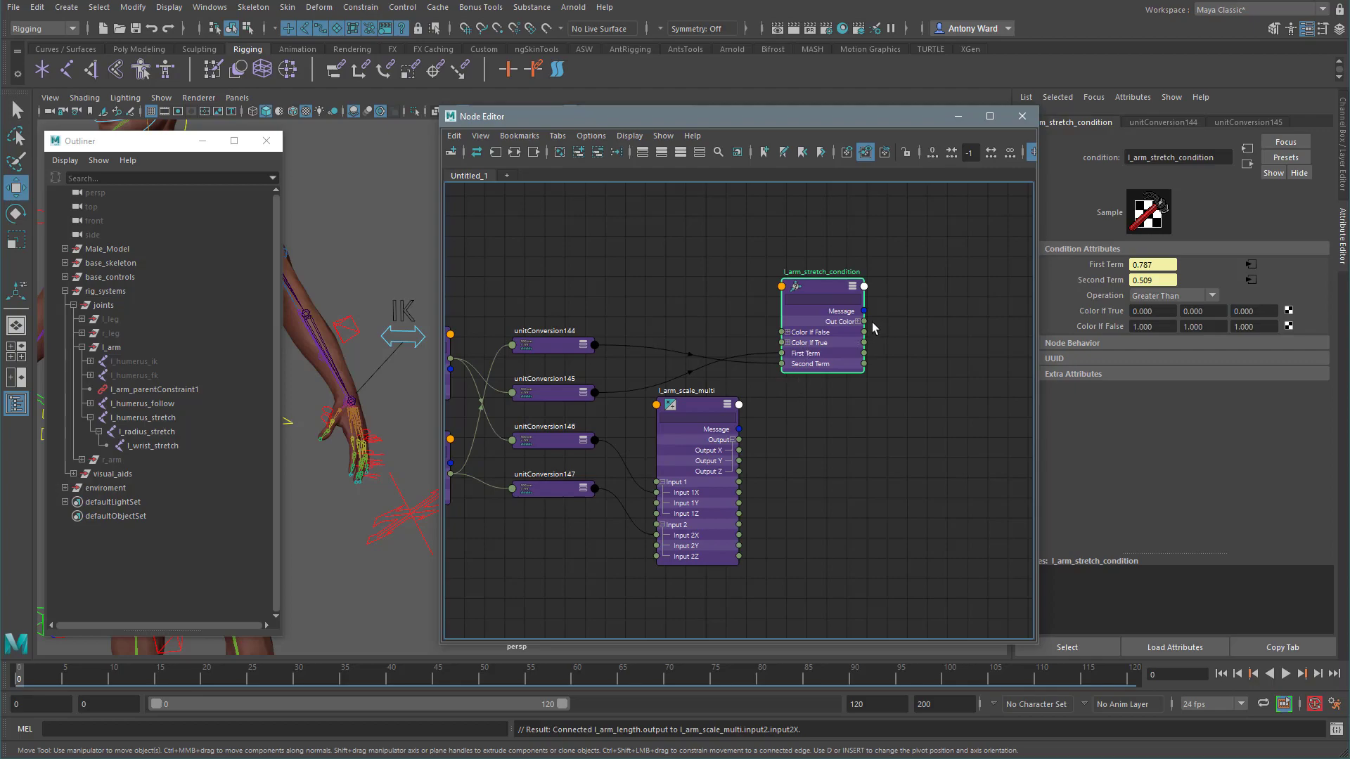
left_click(788, 343)
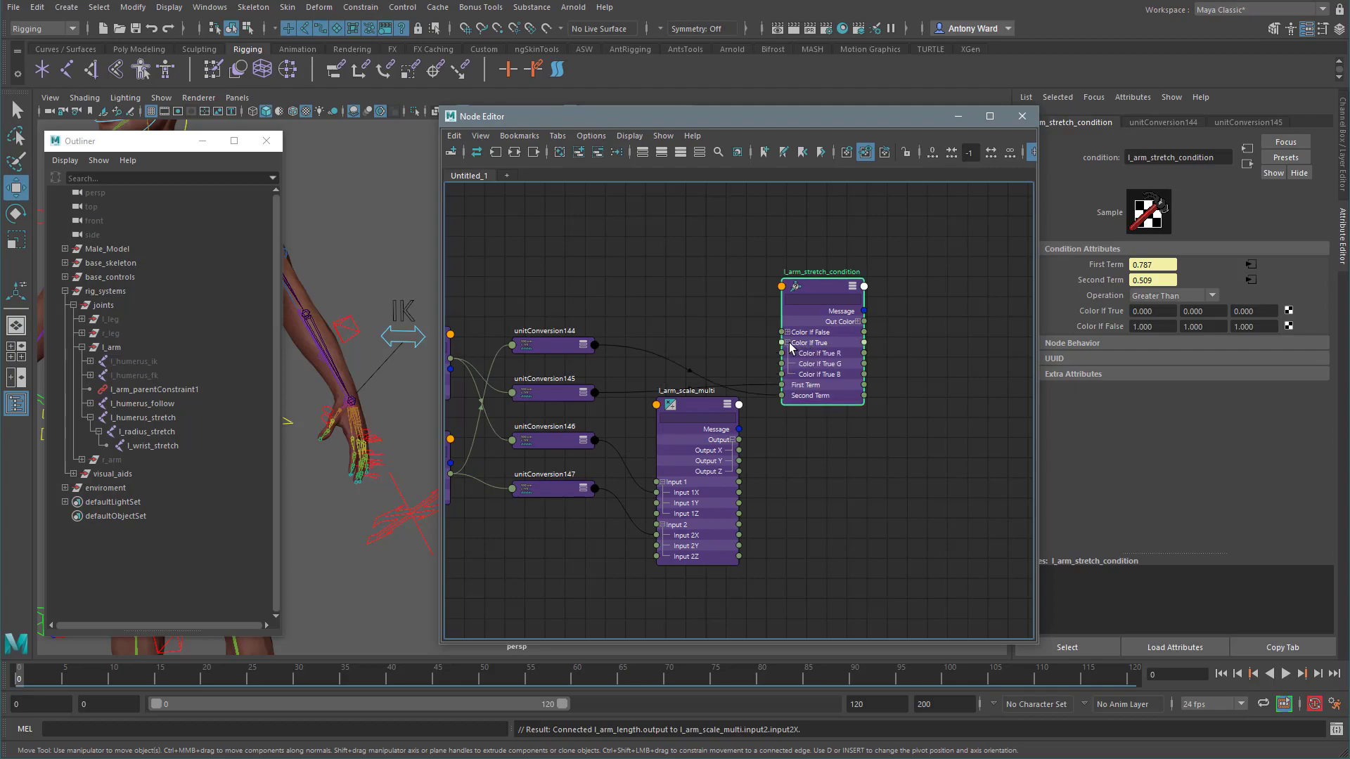
left_click_drag(739, 450, 780, 355)
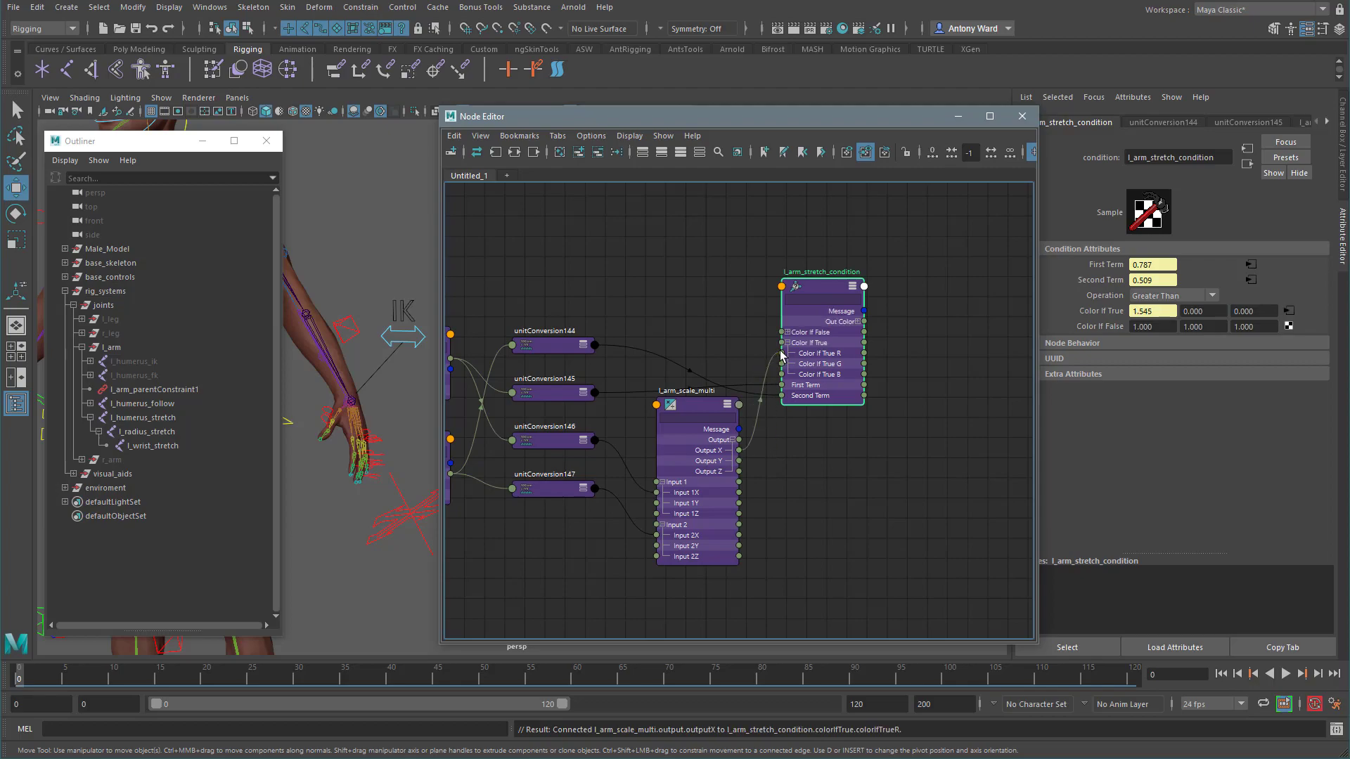
middle_click_drag(891, 482, 861, 486)
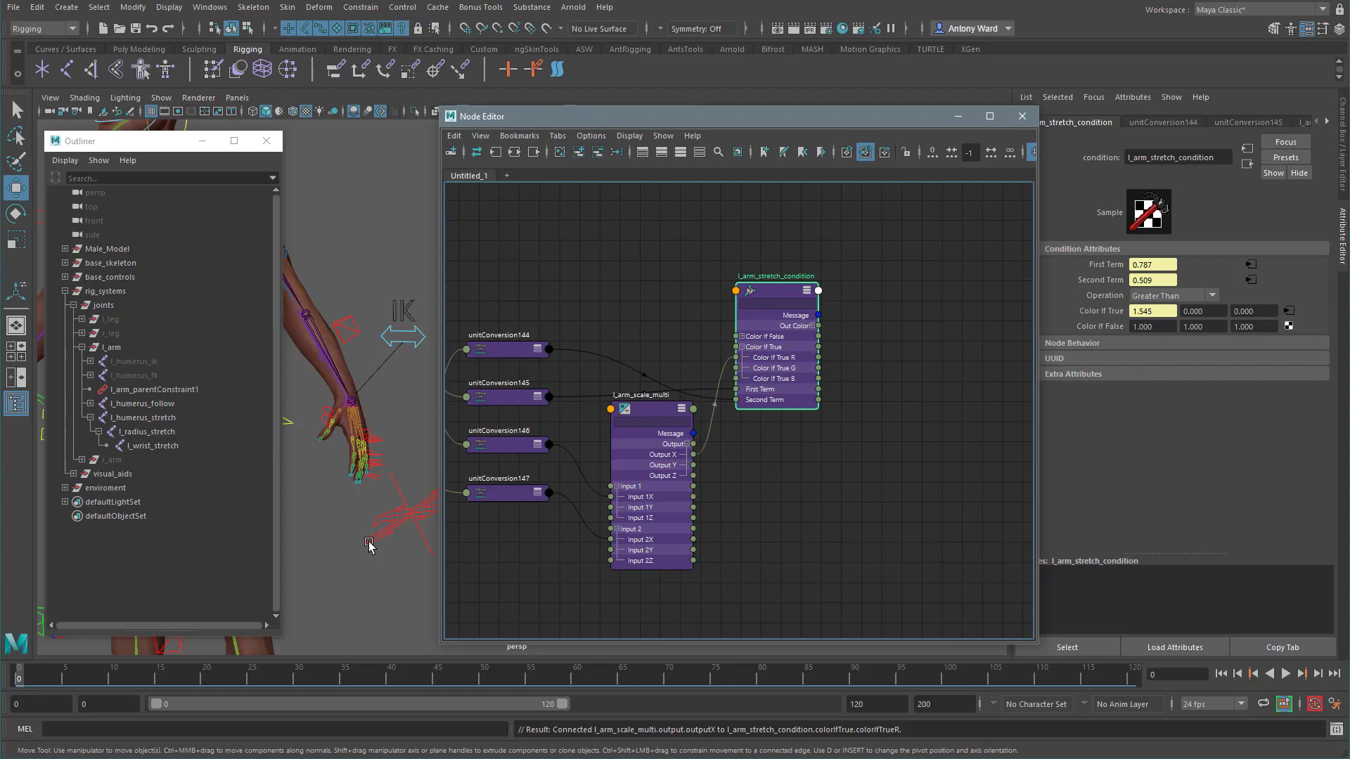
Step: Review the Second Term, Color If True and Color If False values of l_arm_stretch_condition
double_click(1153, 279)
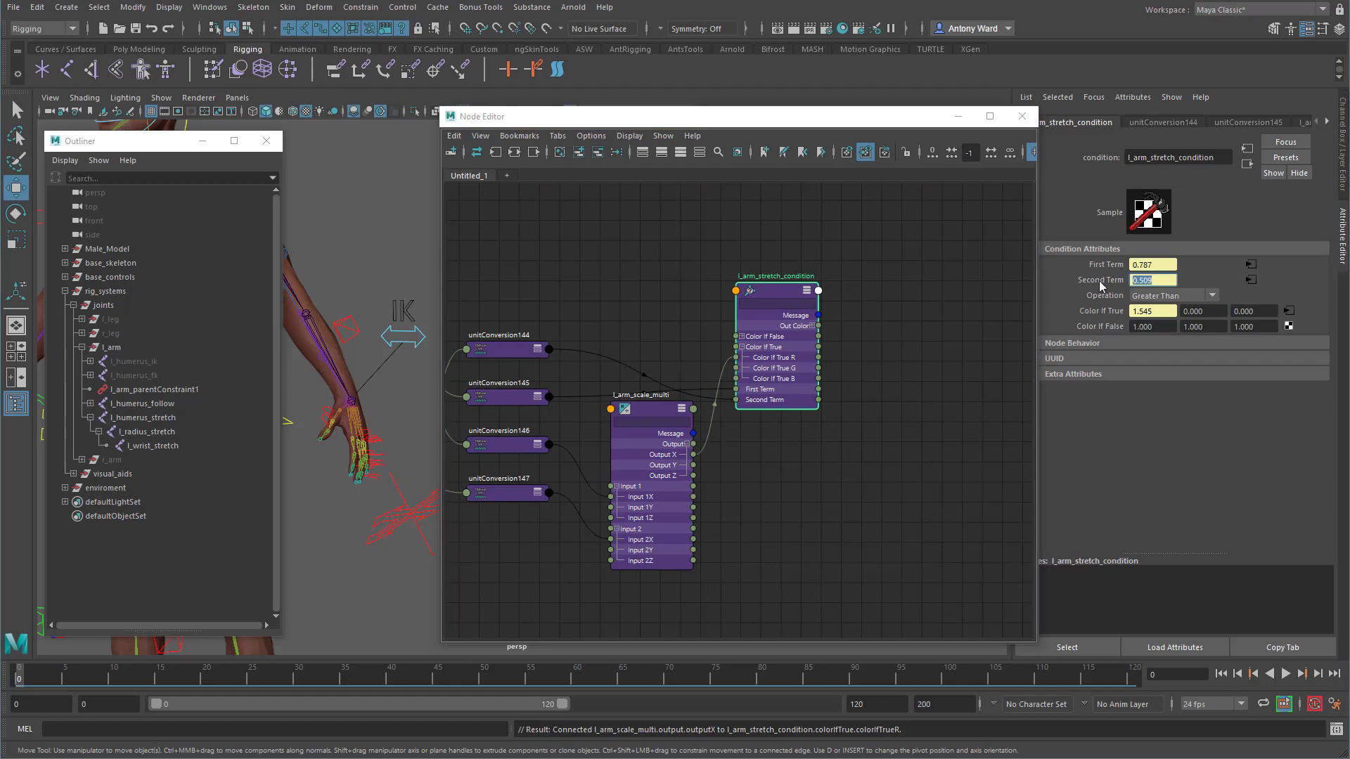
double_click(1149, 311)
left_click(1164, 328)
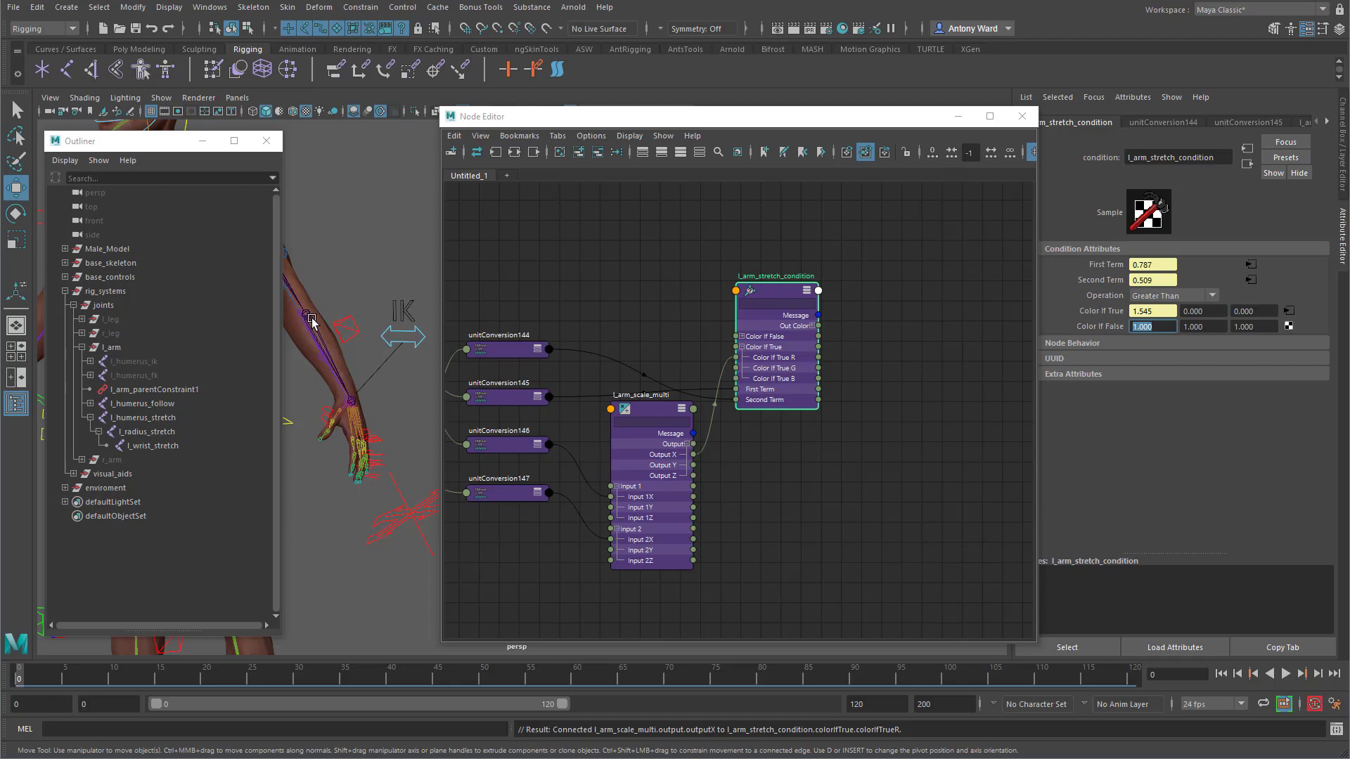
Step: Add the l_humerus_ik and l_radius_ik joints to the node graph beside l_arm_stretch_condition
left_click(147, 364)
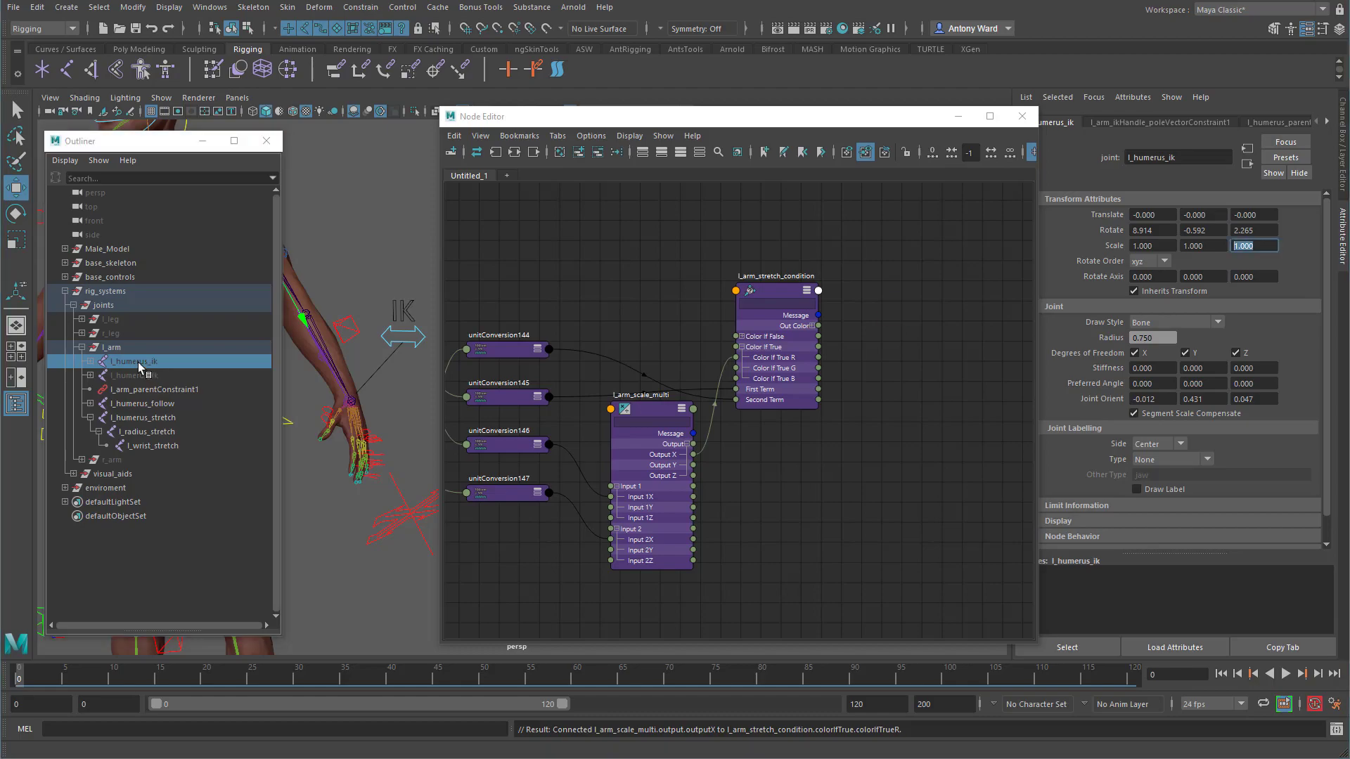
key("Down")
middle_click_drag(151, 368, 872, 318)
middle_click_drag(927, 380, 817, 389, "alt")
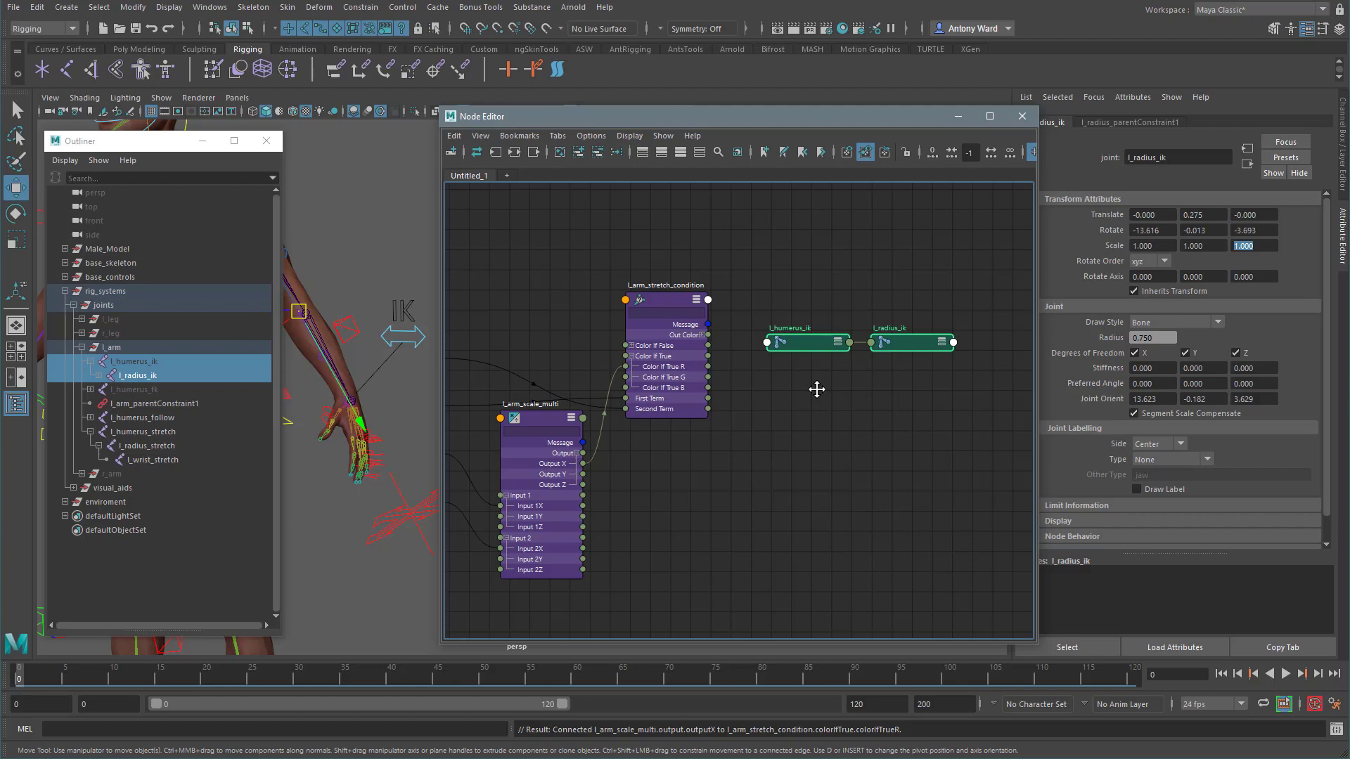
Step: Show all attributes of the l_humerus_ik and l_radius_ik nodes and expand their Scale attributes
left_click(838, 342)
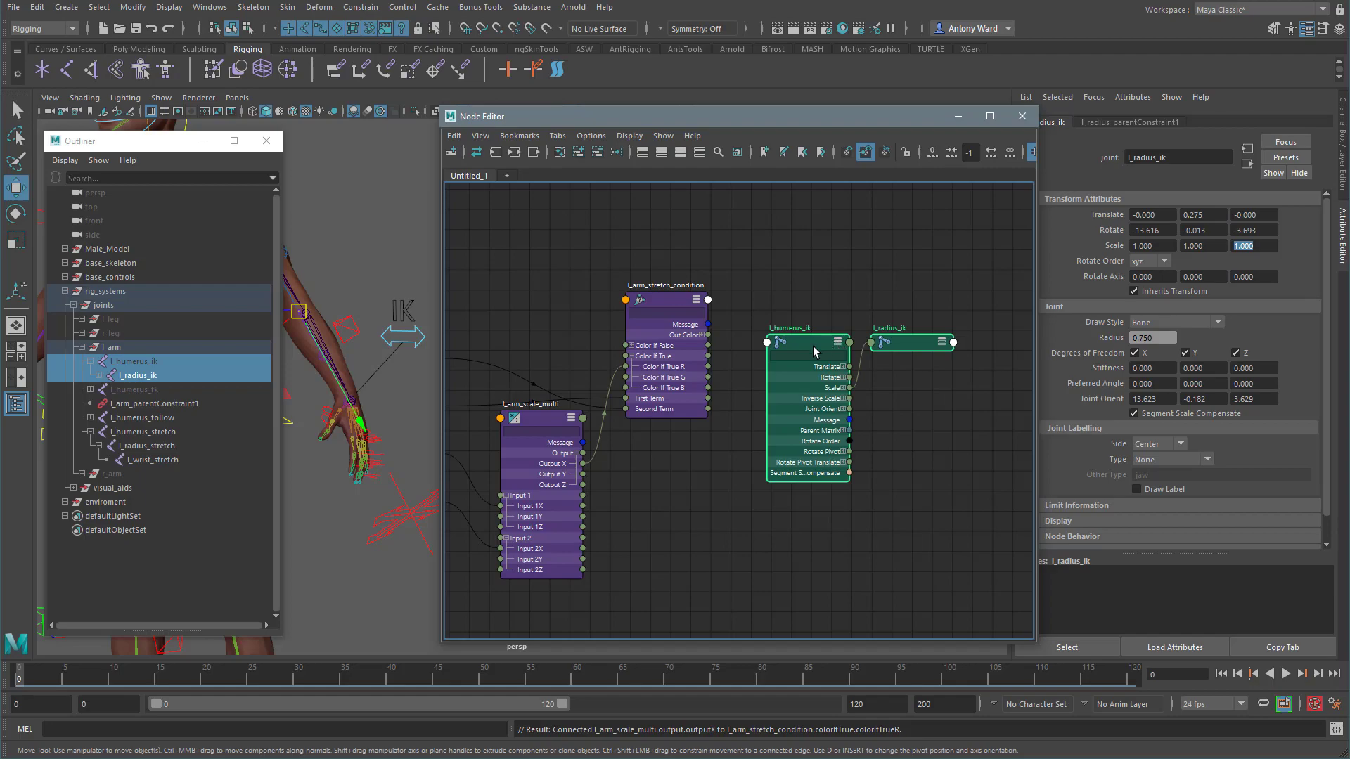
left_click_drag(812, 350, 823, 268)
left_click(953, 261)
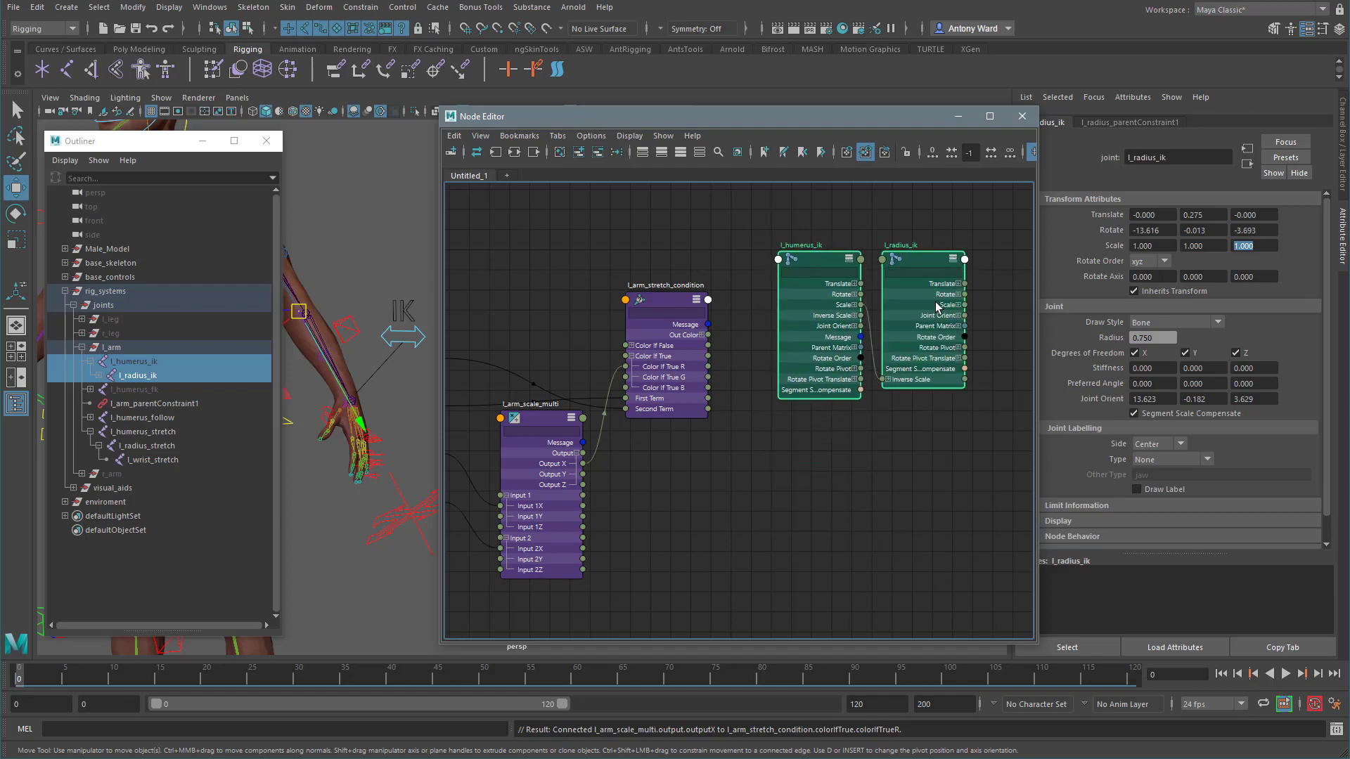
left_click(948, 259)
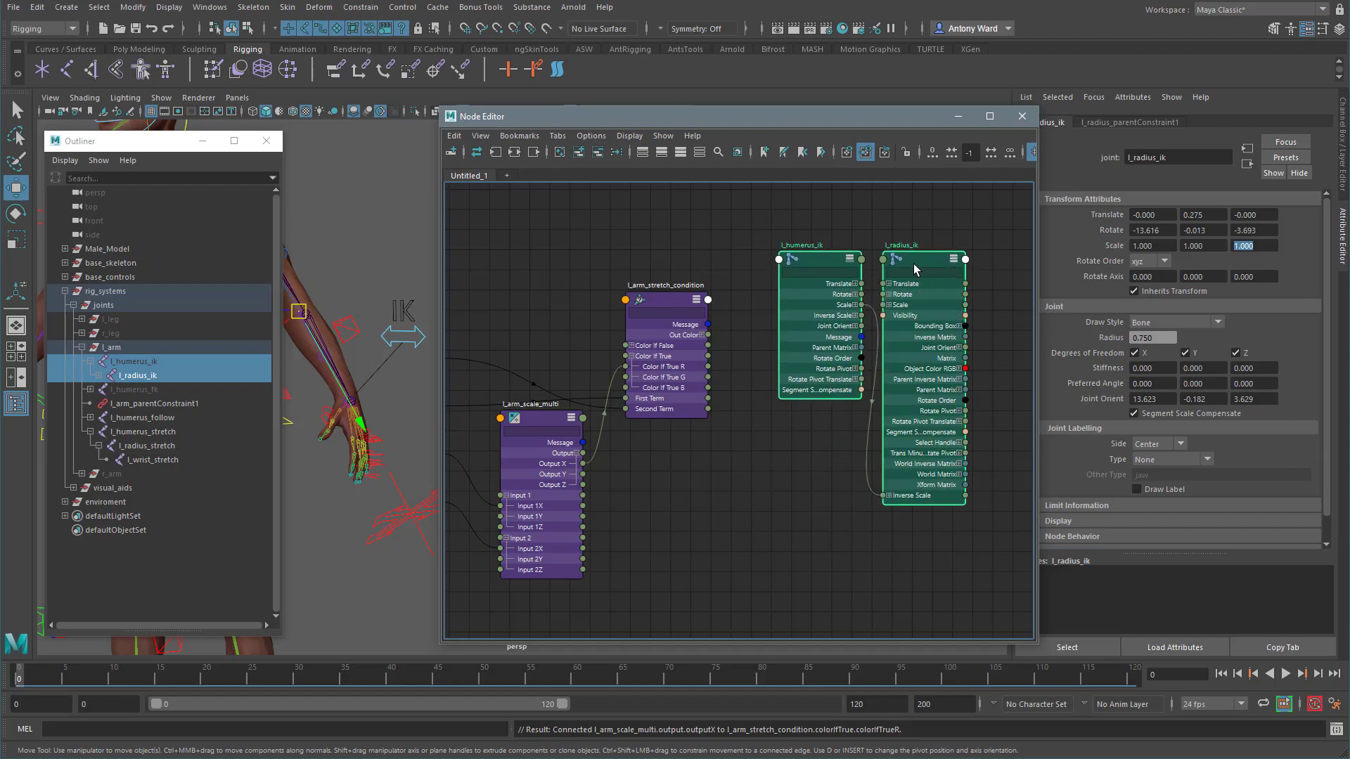
left_click(849, 260)
left_click(786, 305)
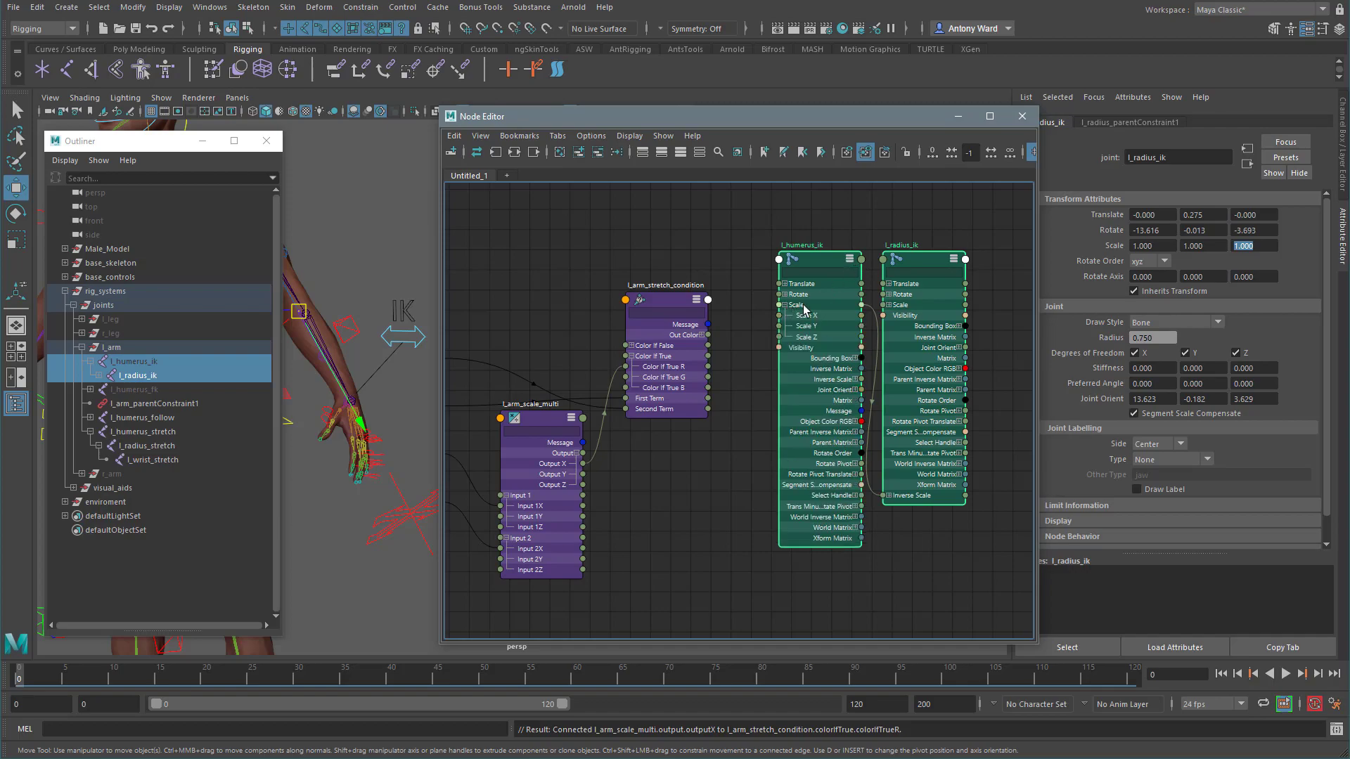
left_click(890, 305)
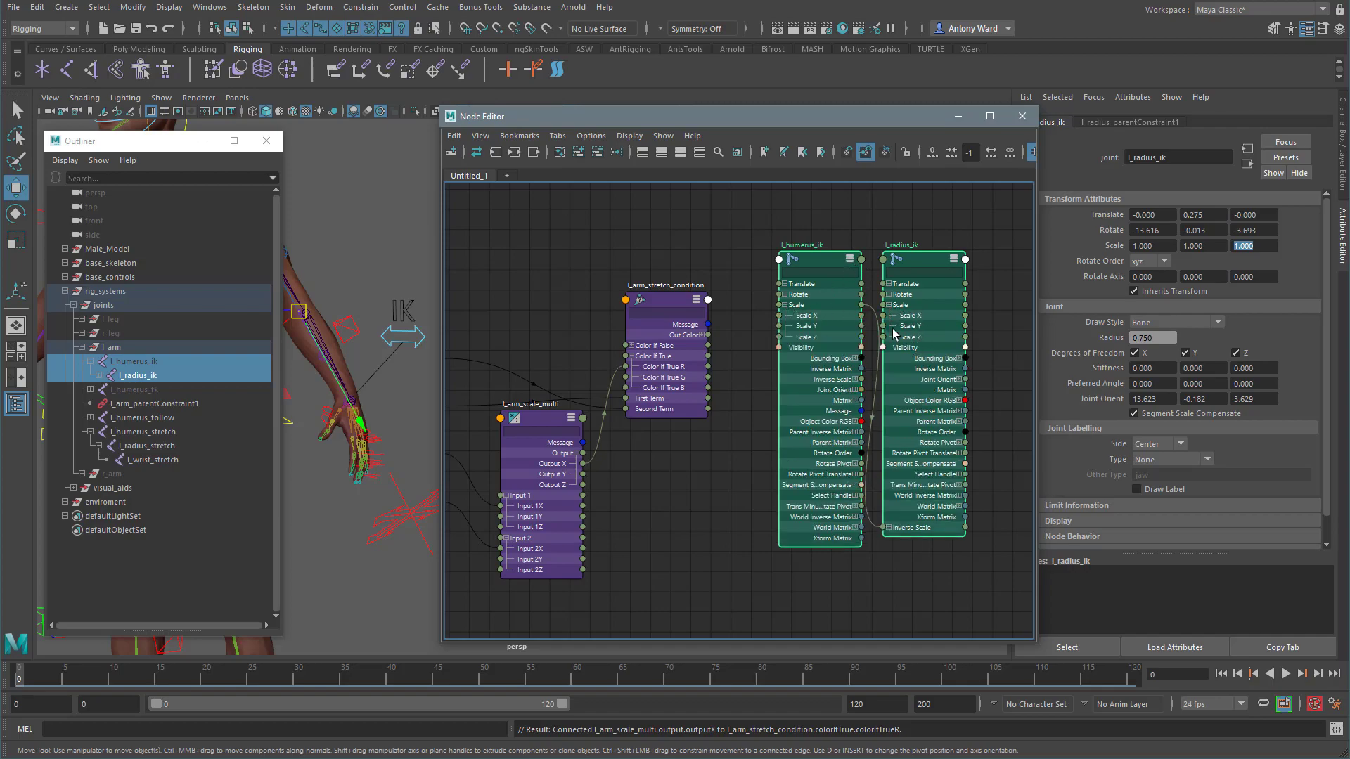
Step: Connect l_arm_stretch_condition's Out Color R to Scale Y of both l_humerus_ik and l_radius_ik
middle_click_drag(305, 320, 343, 351, "alt")
right_click_drag(343, 352, 351, 392, "alt")
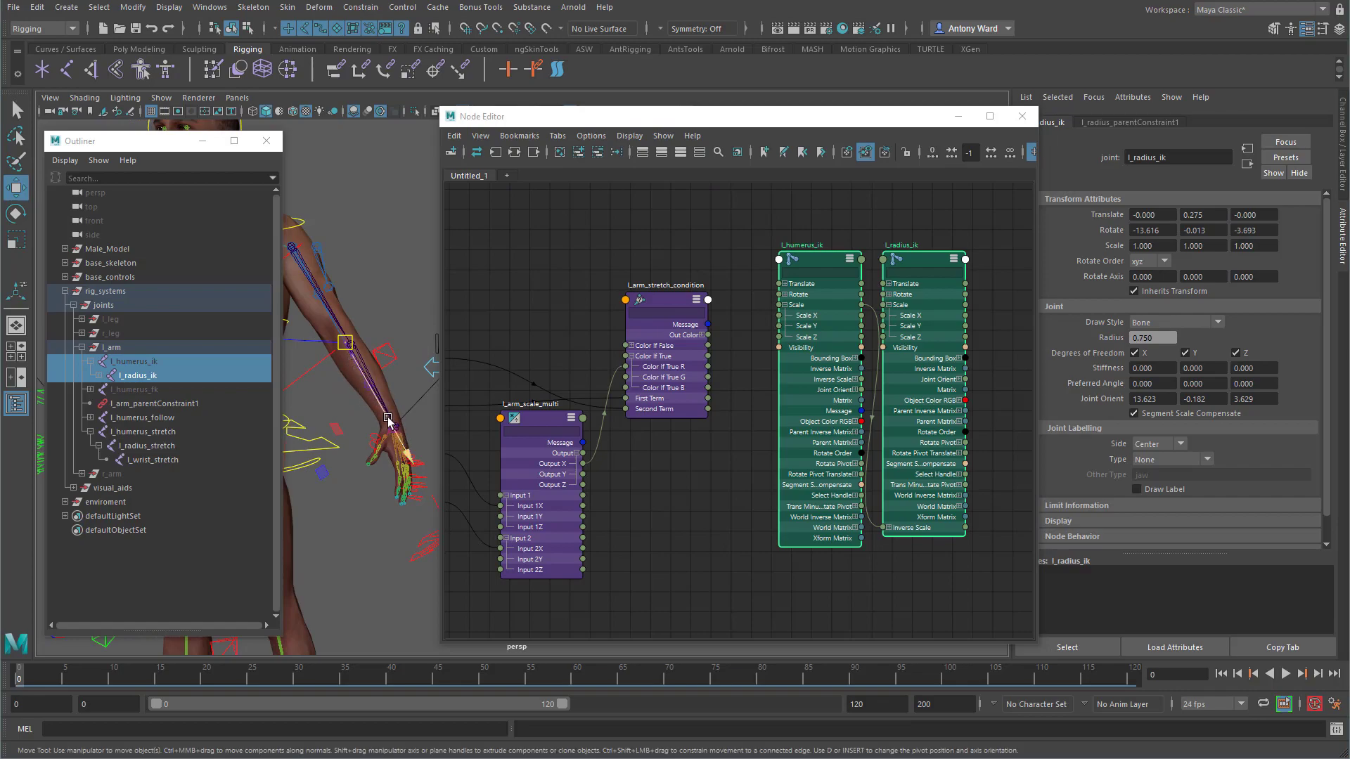
left_click(753, 439)
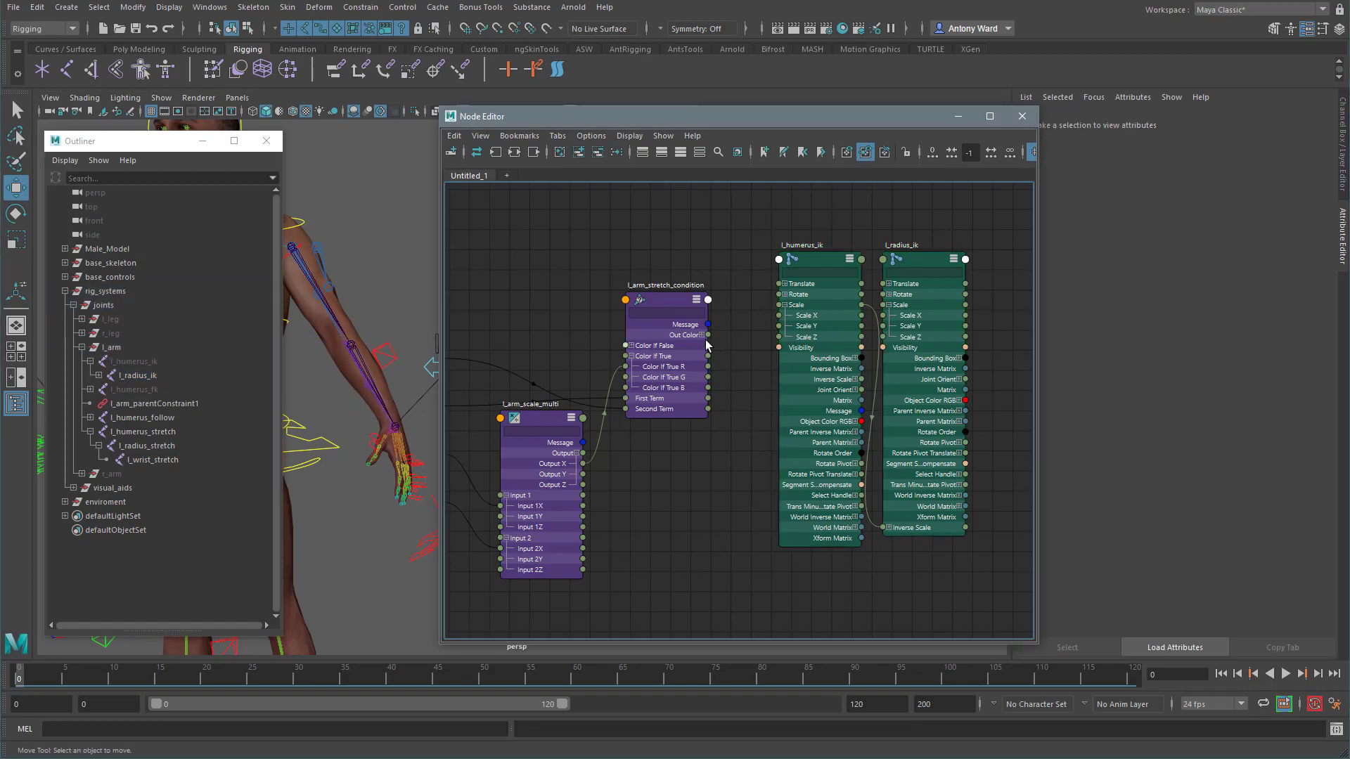
left_click(701, 336)
left_click_drag(708, 345, 883, 328)
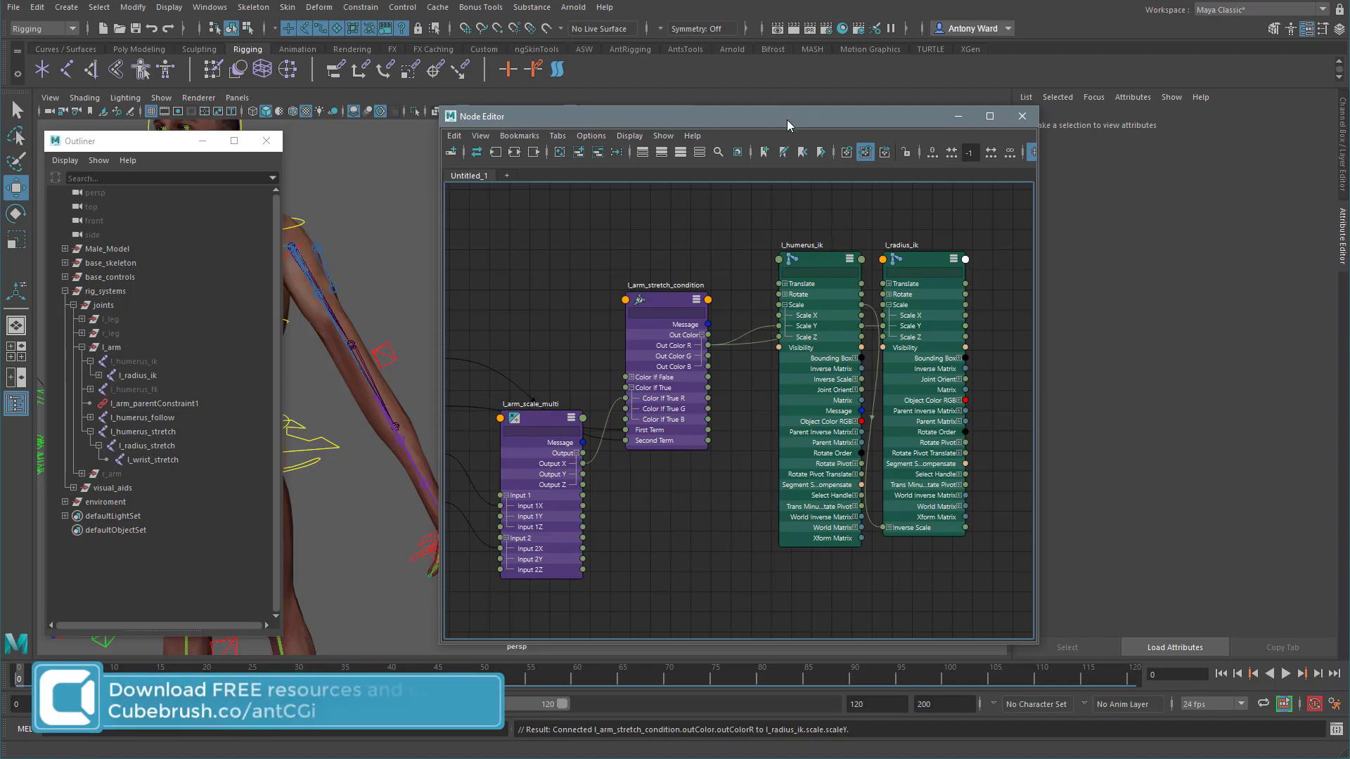
Step: Pull the left arm IK control away from the body to test the stretch, and minimize the Node Editor
left_click_drag(773, 111, 1007, 99)
left_click(494, 508)
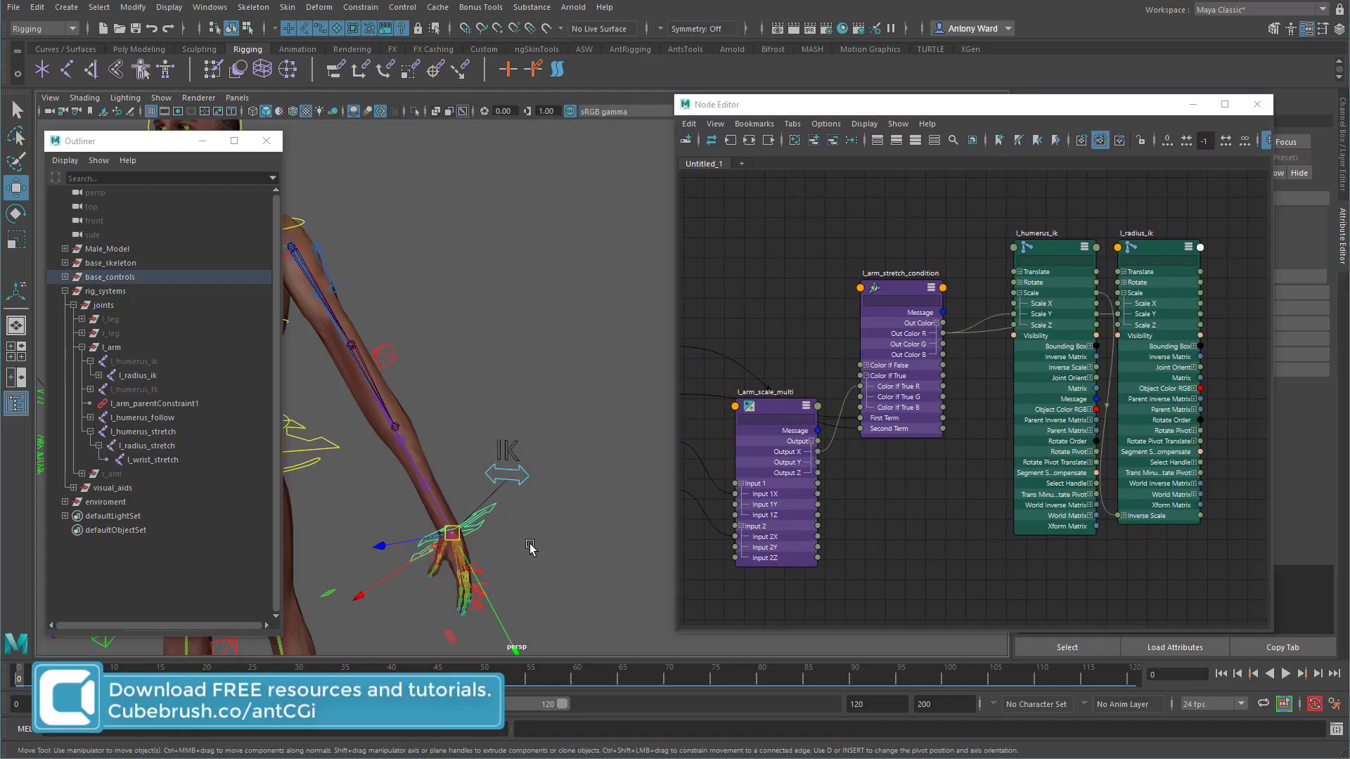
scroll(520, 537, "down", 5)
left_click_drag(556, 514, 592, 450)
right_click_drag(592, 450, 598, 464, "alt")
middle_click_drag(597, 464, 619, 450, "alt")
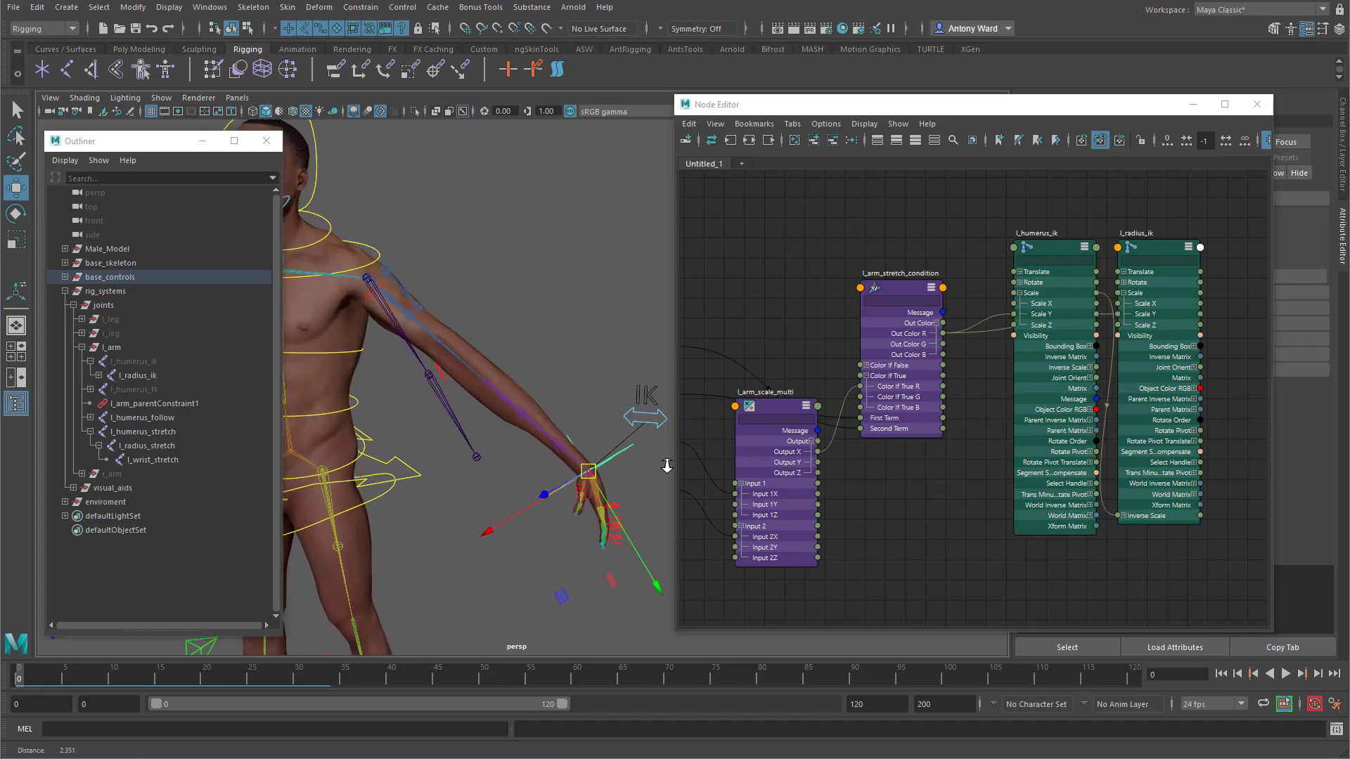
left_click(1192, 105)
mouse_move(708, 452)
left_mouse_down("alt")
mouse_move(657, 470)
mouse_move(710, 460)
mouse_move(622, 351)
mouse_move(681, 355)
mouse_move(826, 418)
mouse_move(730, 383)
mouse_move(764, 398)
left_mouse_up("alt")
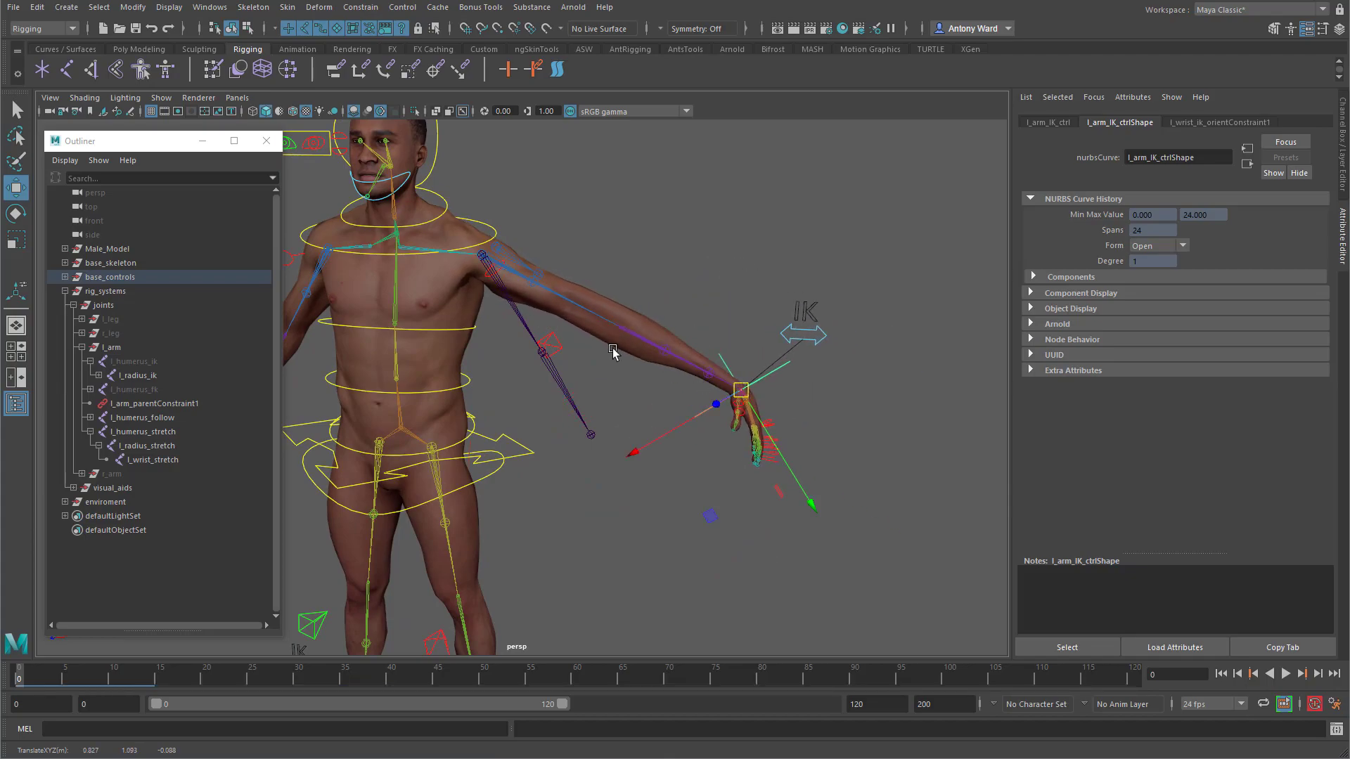
Step: Turn off Hardware Texturing in the viewport and pull the left arm IK control farther out
left_click(84, 98)
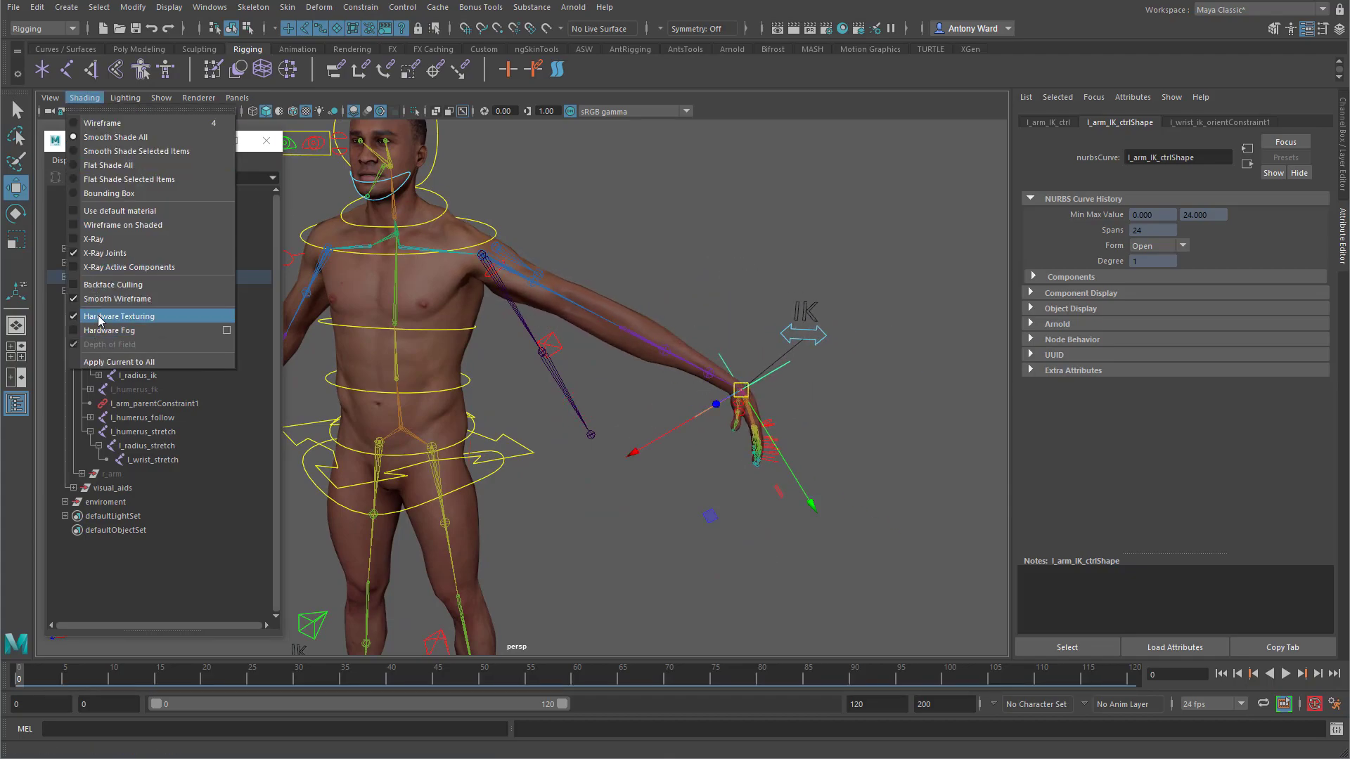
left_click(95, 316)
mouse_move(703, 456)
left_mouse_down("alt")
mouse_move(692, 461)
mouse_move(714, 466)
left_mouse_up("alt")
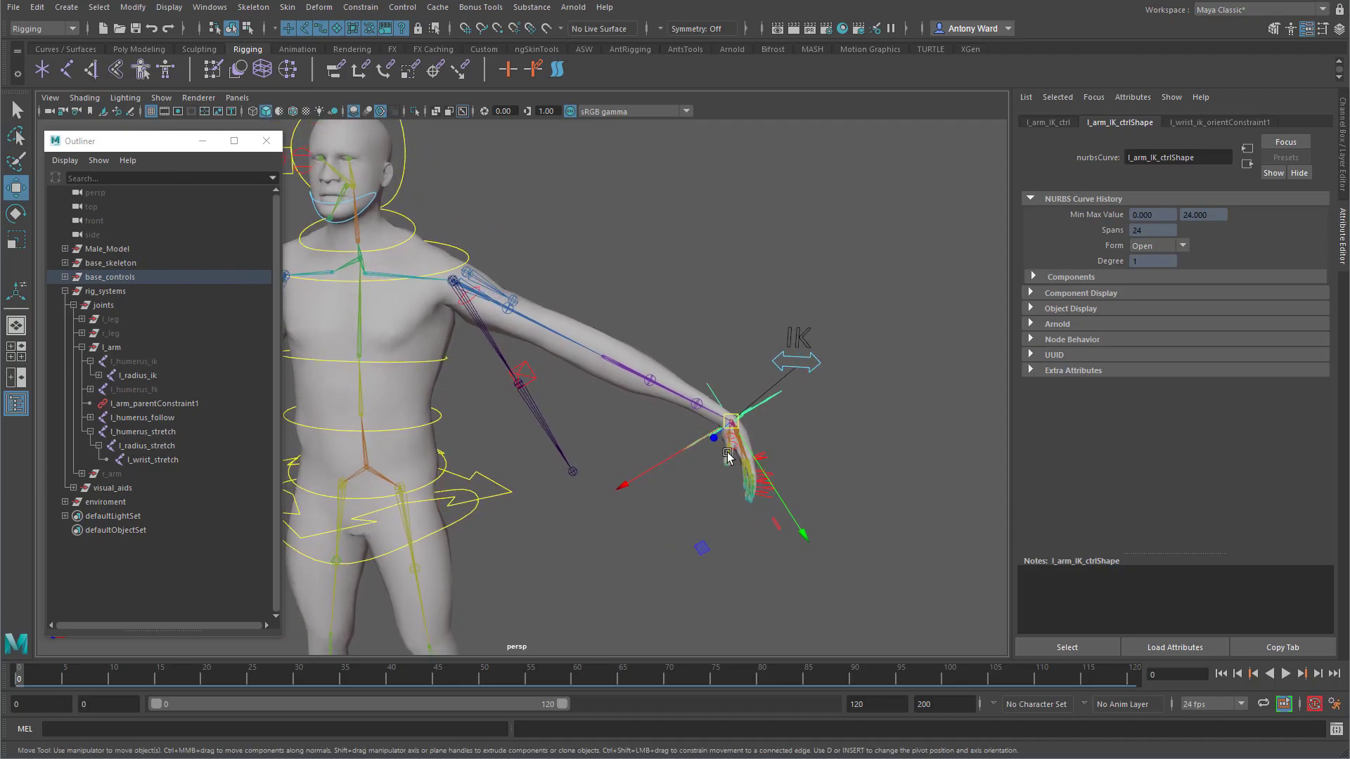
left_click_drag(746, 422, 803, 411)
left_click_drag(613, 426, 622, 441, "alt")
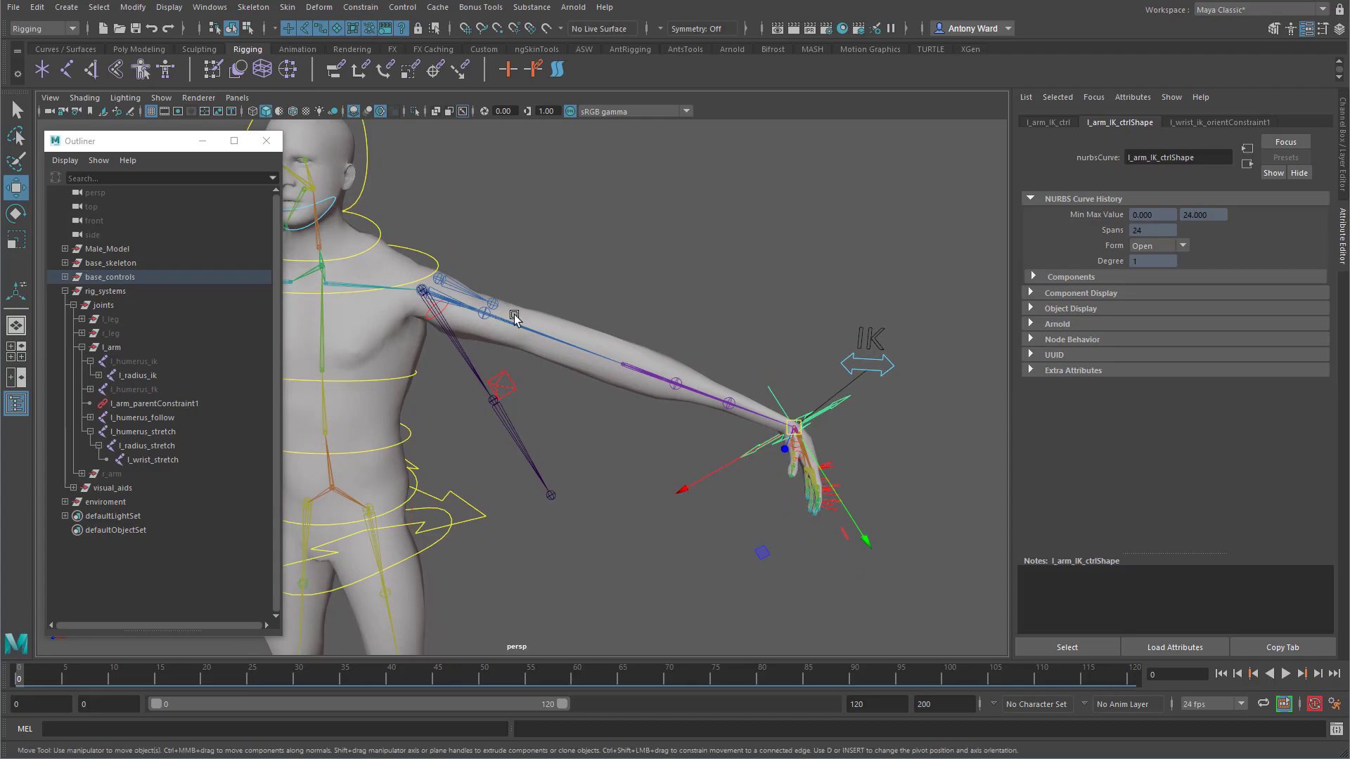
Step: Turn on Wireframe on Shaded to inspect the stretched arm's mesh
left_click(85, 98)
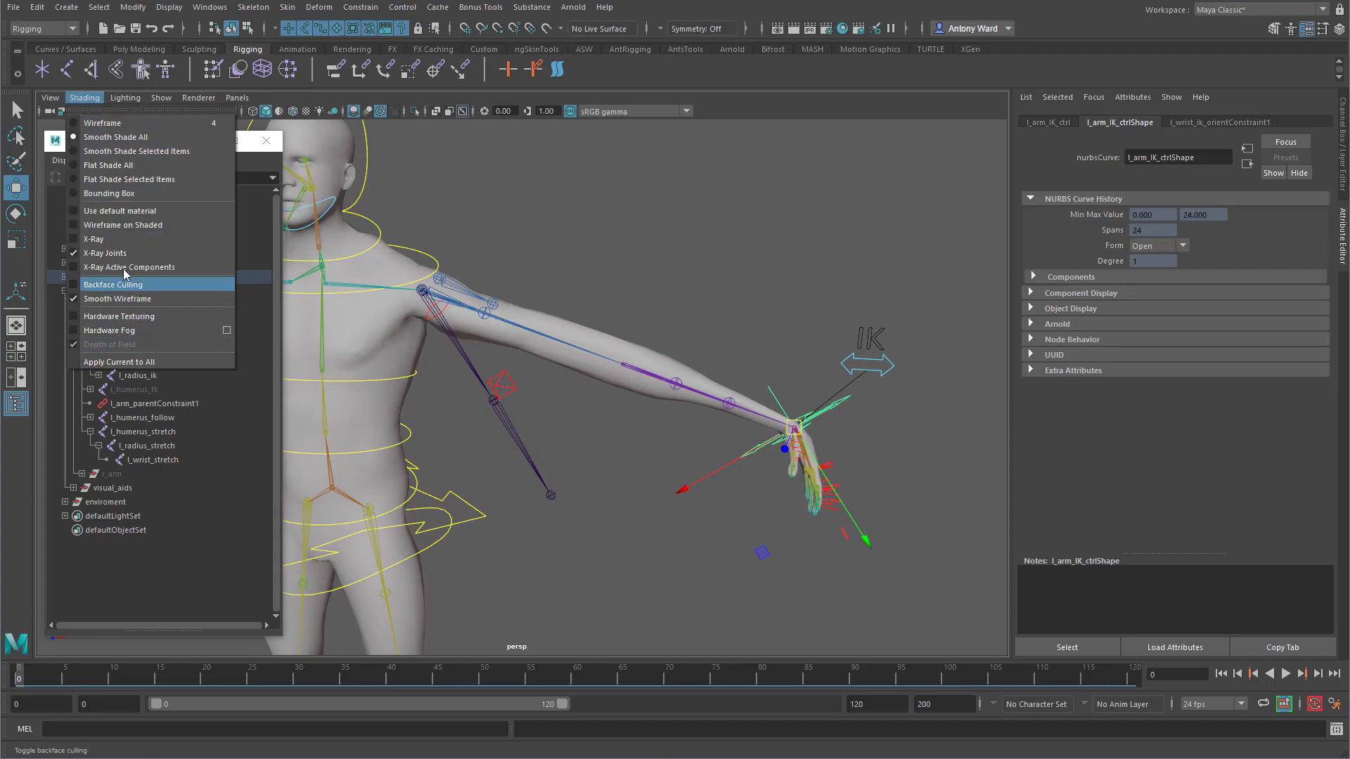
left_click(113, 224)
left_click_drag(717, 530, 695, 535, "alt")
right_click_drag(694, 530, 706, 528, "alt")
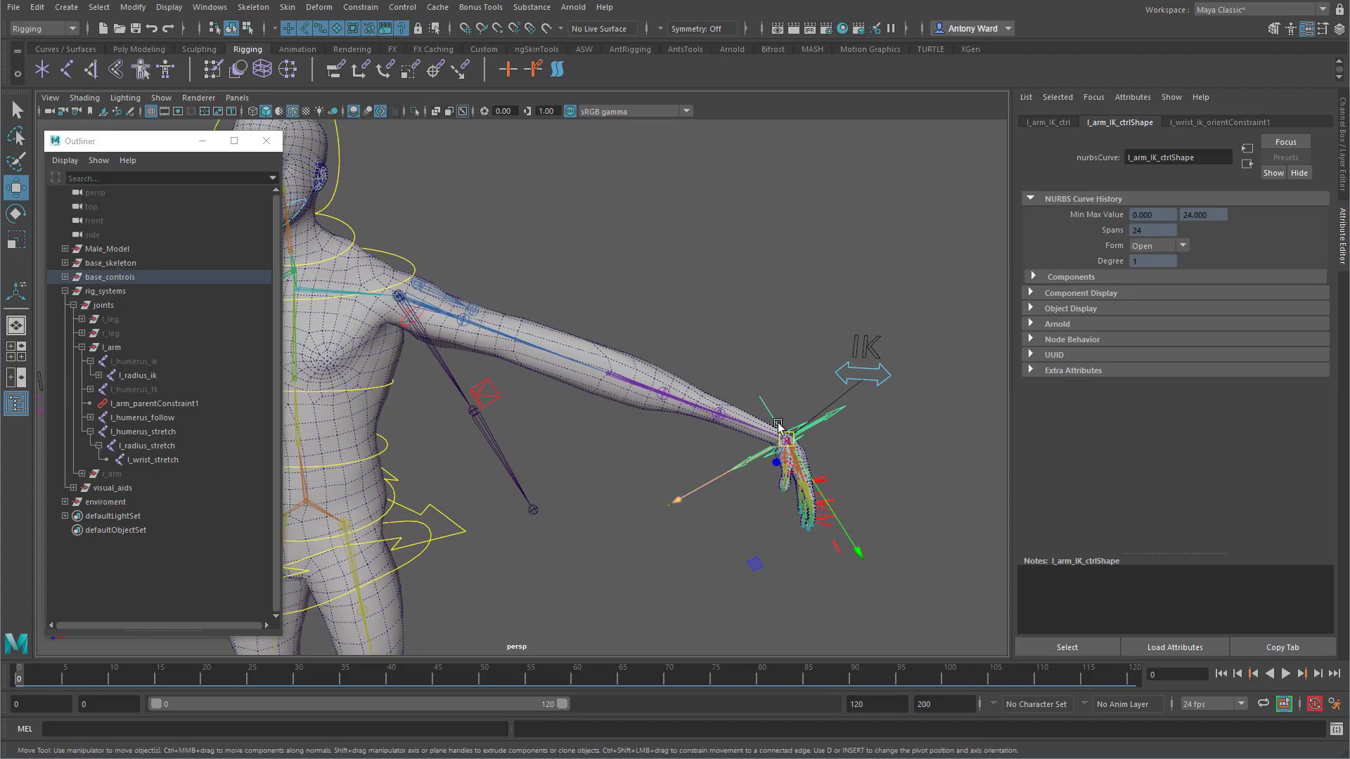
Step: Try moving the l_bicep_roll and l_radius_roll joints along the arm, undoing each move
left_click(464, 313)
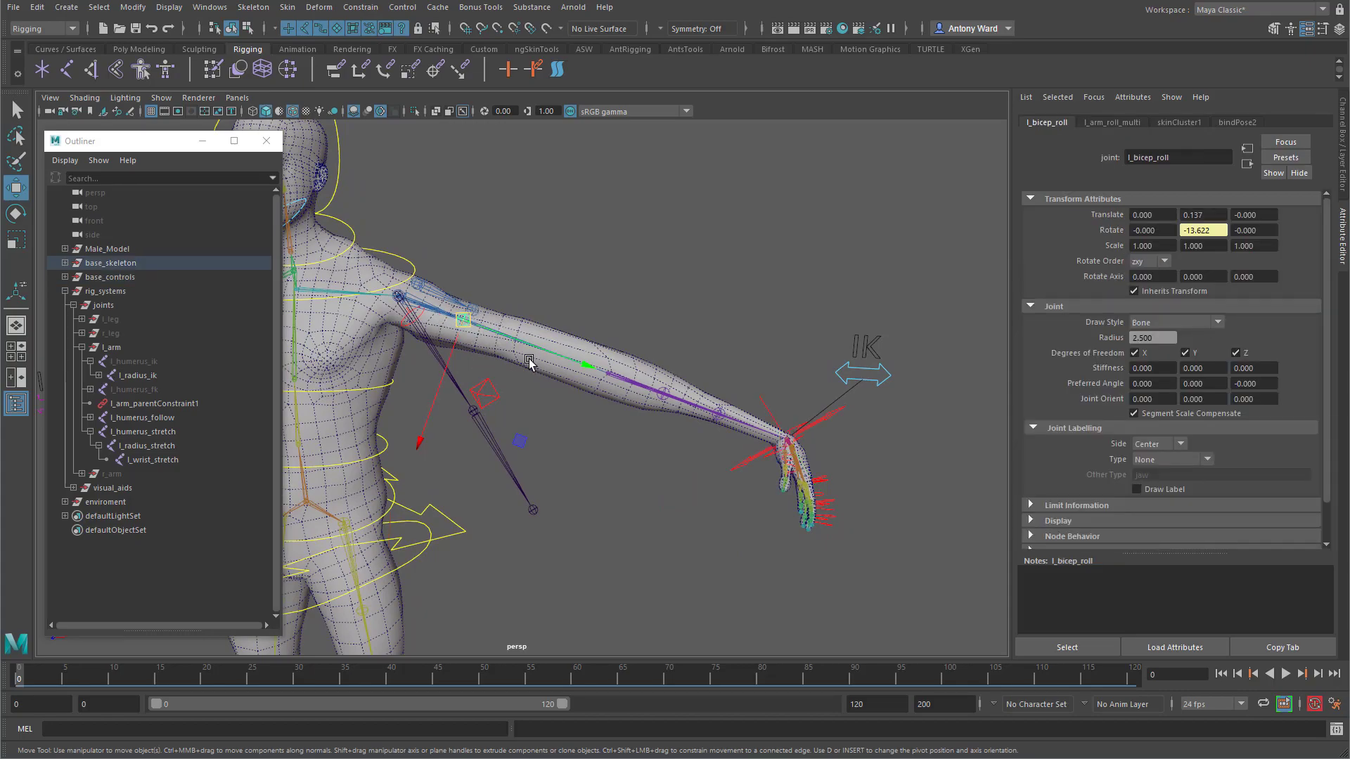
left_click_drag(508, 343, 543, 354)
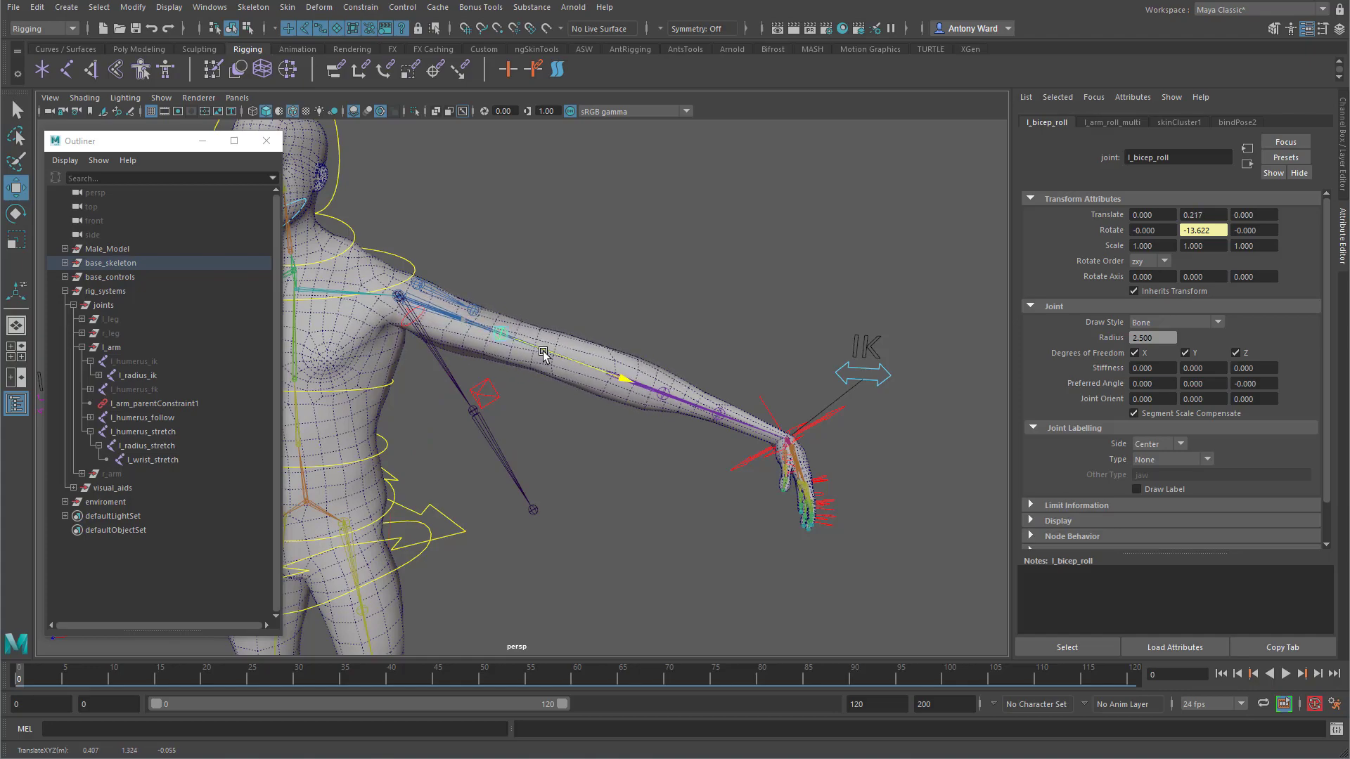
key("ctrl+z")
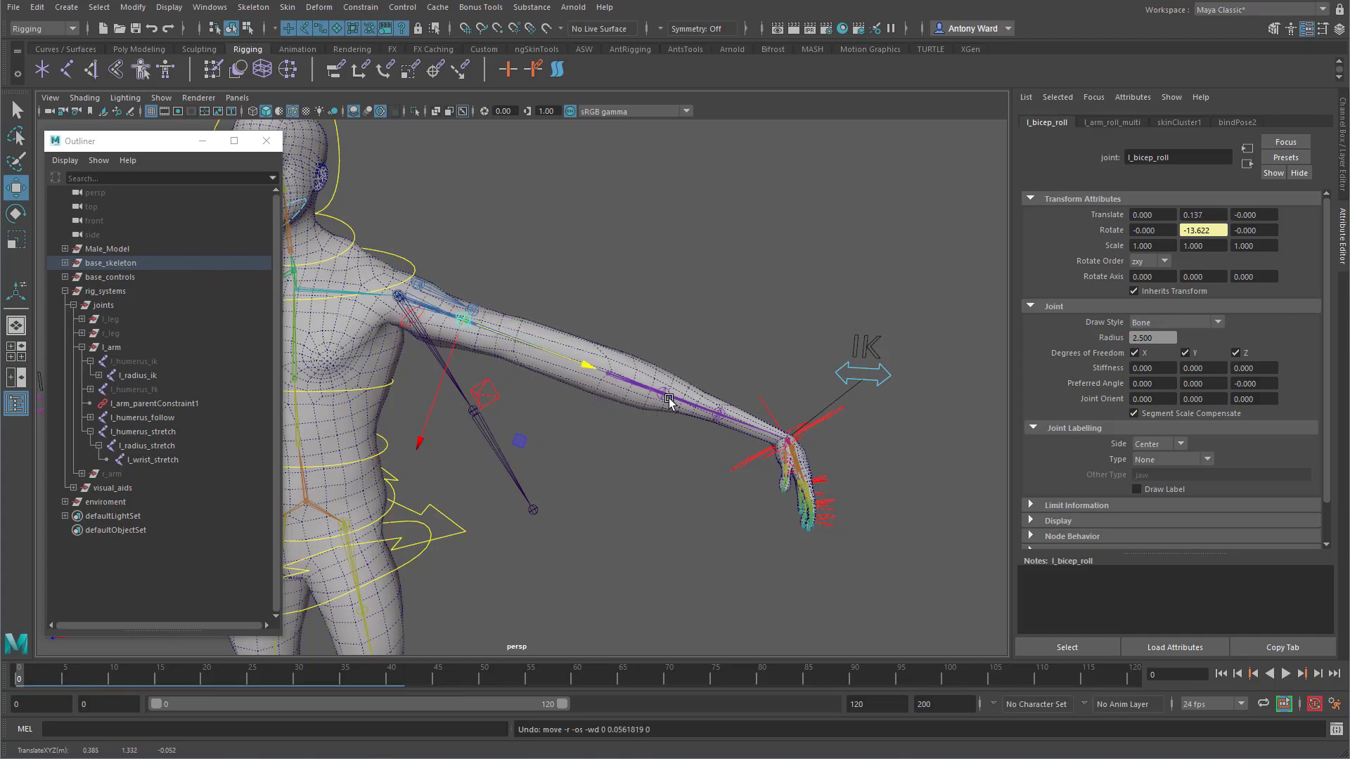
left_click(666, 390)
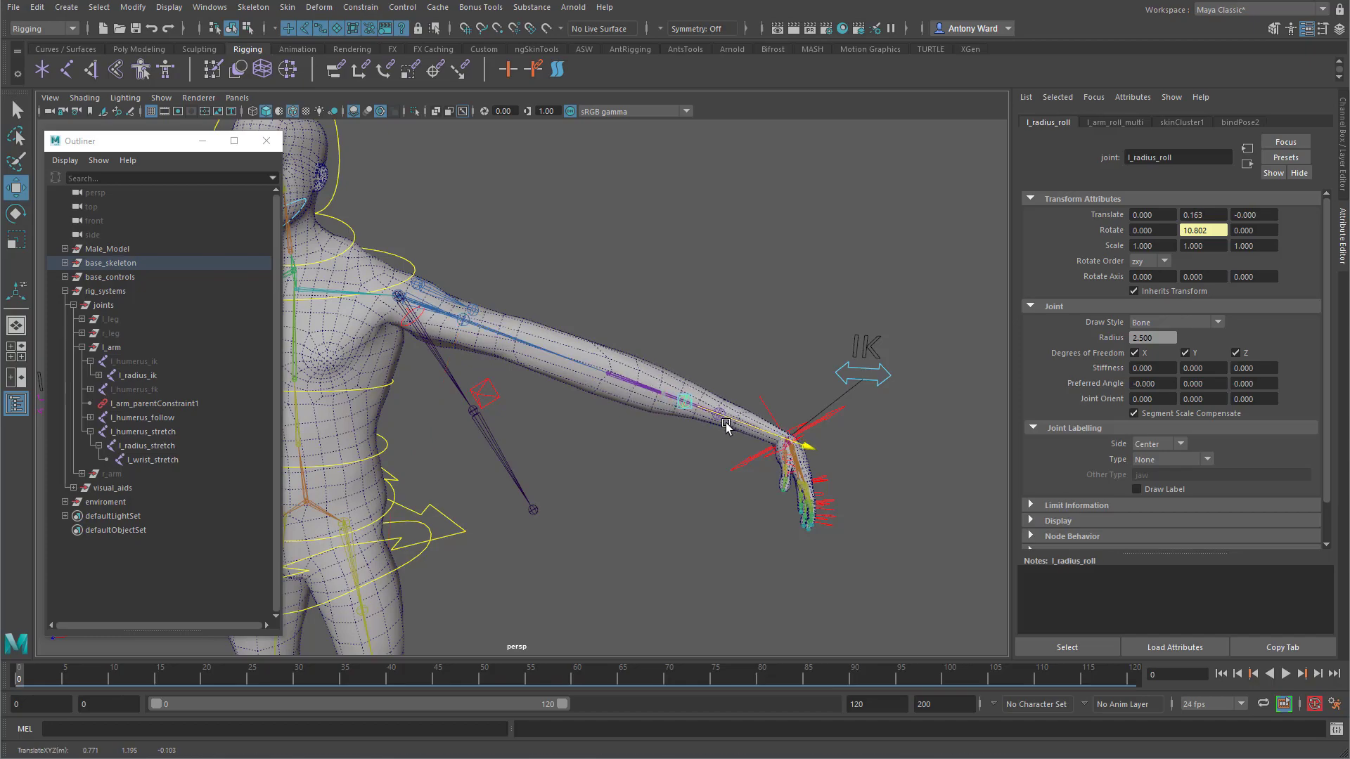
left_click_drag(741, 430, 738, 422)
key("ctrl+z")
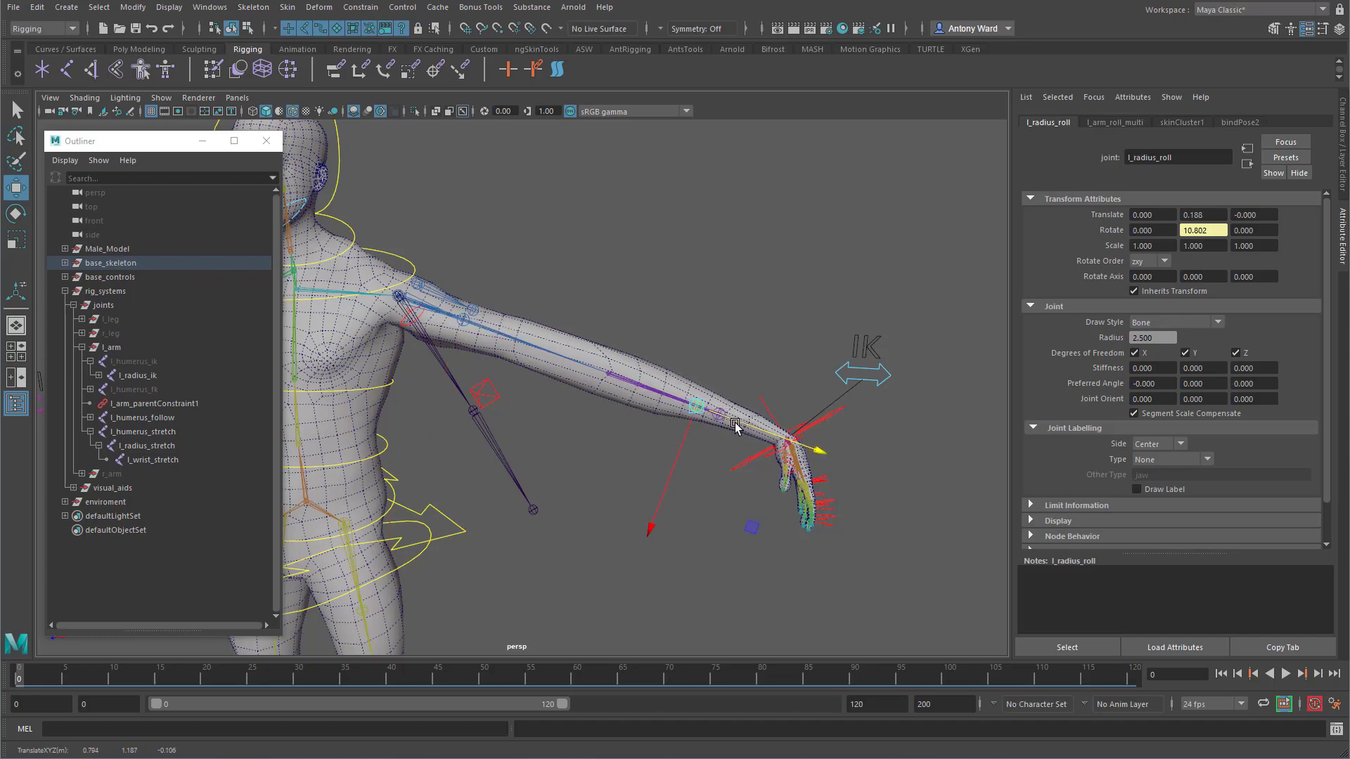
Step: Try scaling the l_bicep_roll joint along the arm, and undo the scale
left_click(461, 330)
key("r")
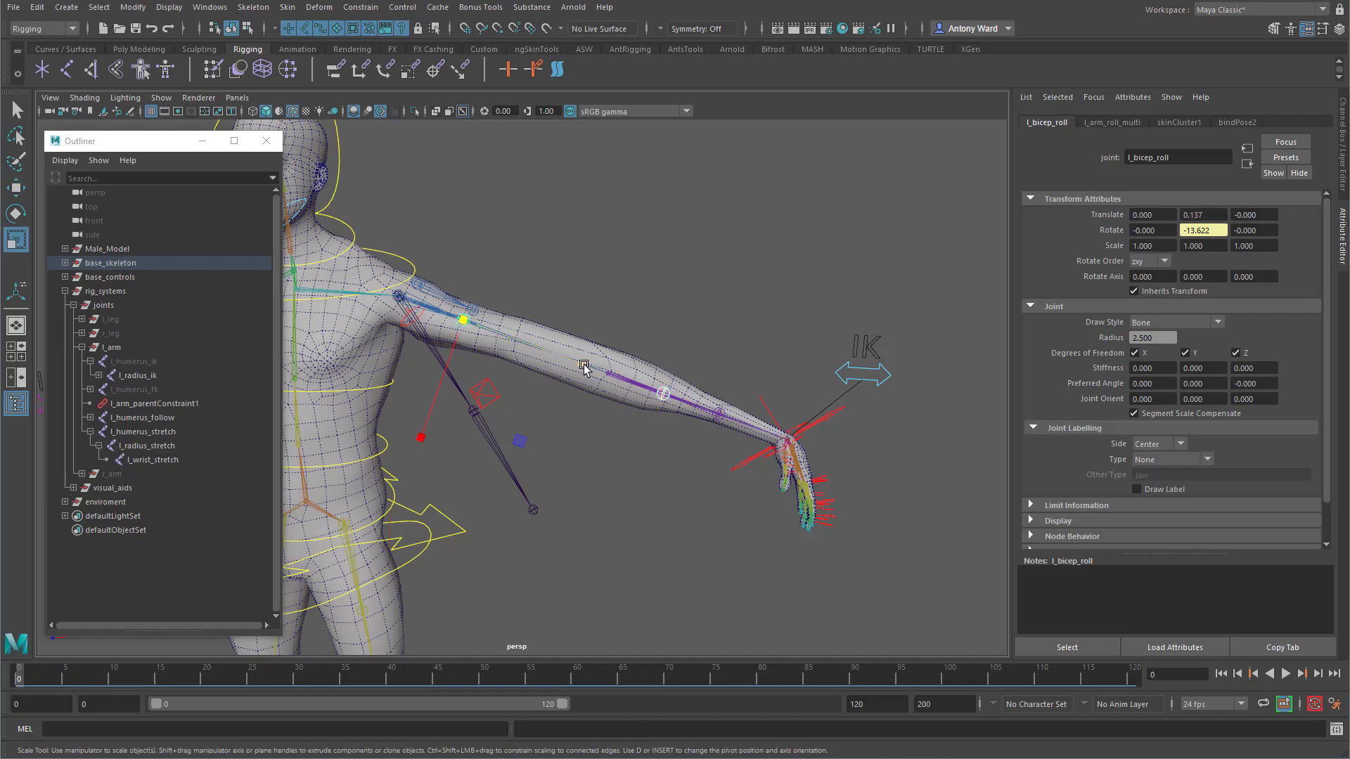
left_click_drag(584, 367, 679, 401)
key("ctrl+z")
Step: Reset the left arm IK control by setting its Translate X, Y and Z to 0
left_click_drag(562, 425, 541, 435, "alt")
left_click_drag(676, 526, 670, 529, "alt")
left_click(833, 458)
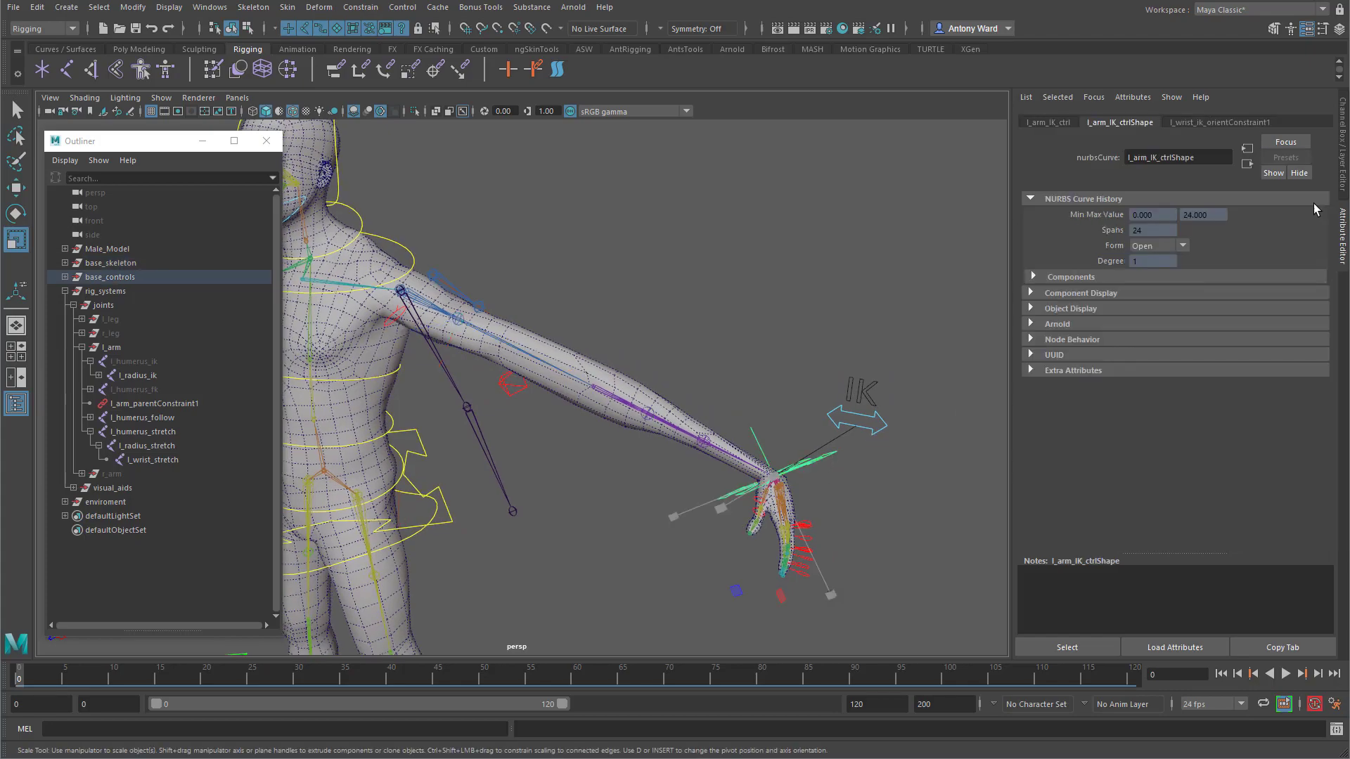
left_click(1343, 144)
left_click_drag(1308, 136, 1316, 158)
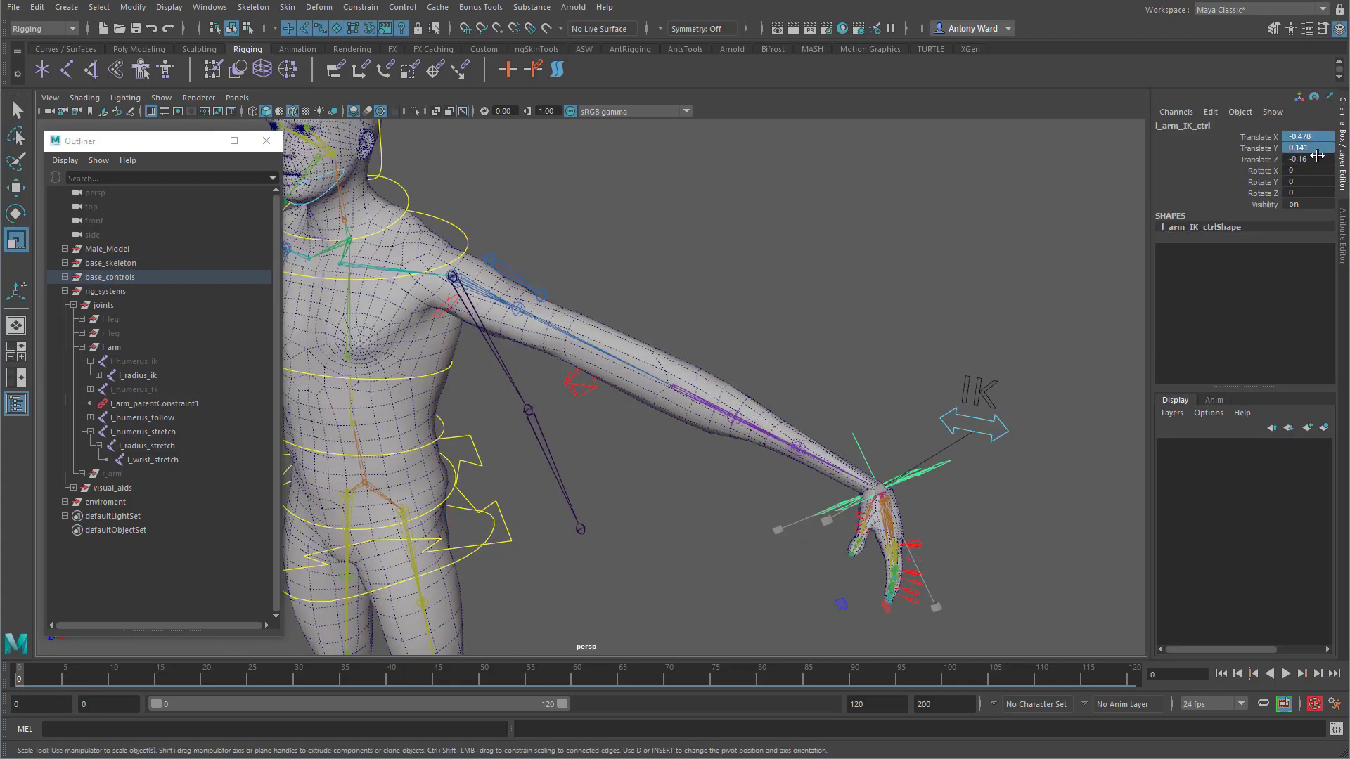
type("0")
key("Return")
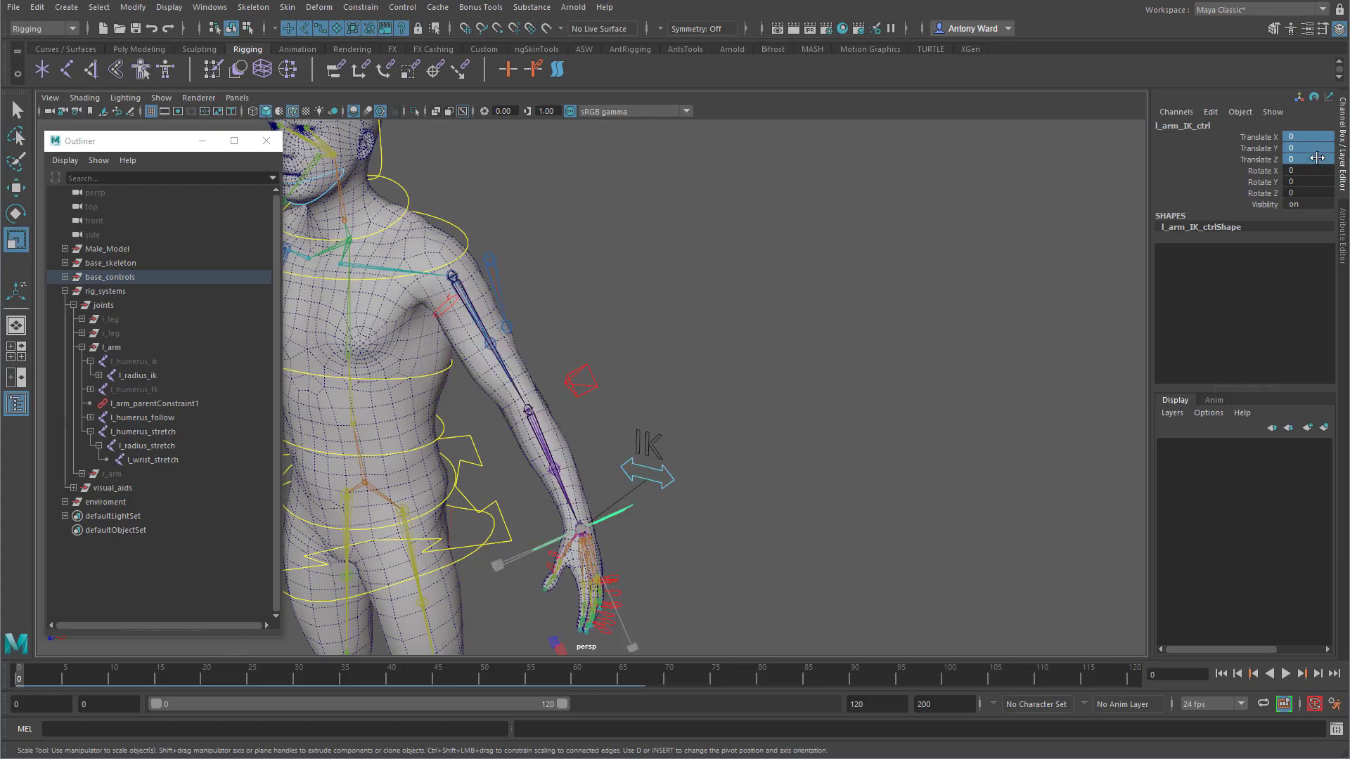
left_click_drag(647, 450, 696, 443, "alt")
right_click_drag(663, 490, 691, 422, "alt")
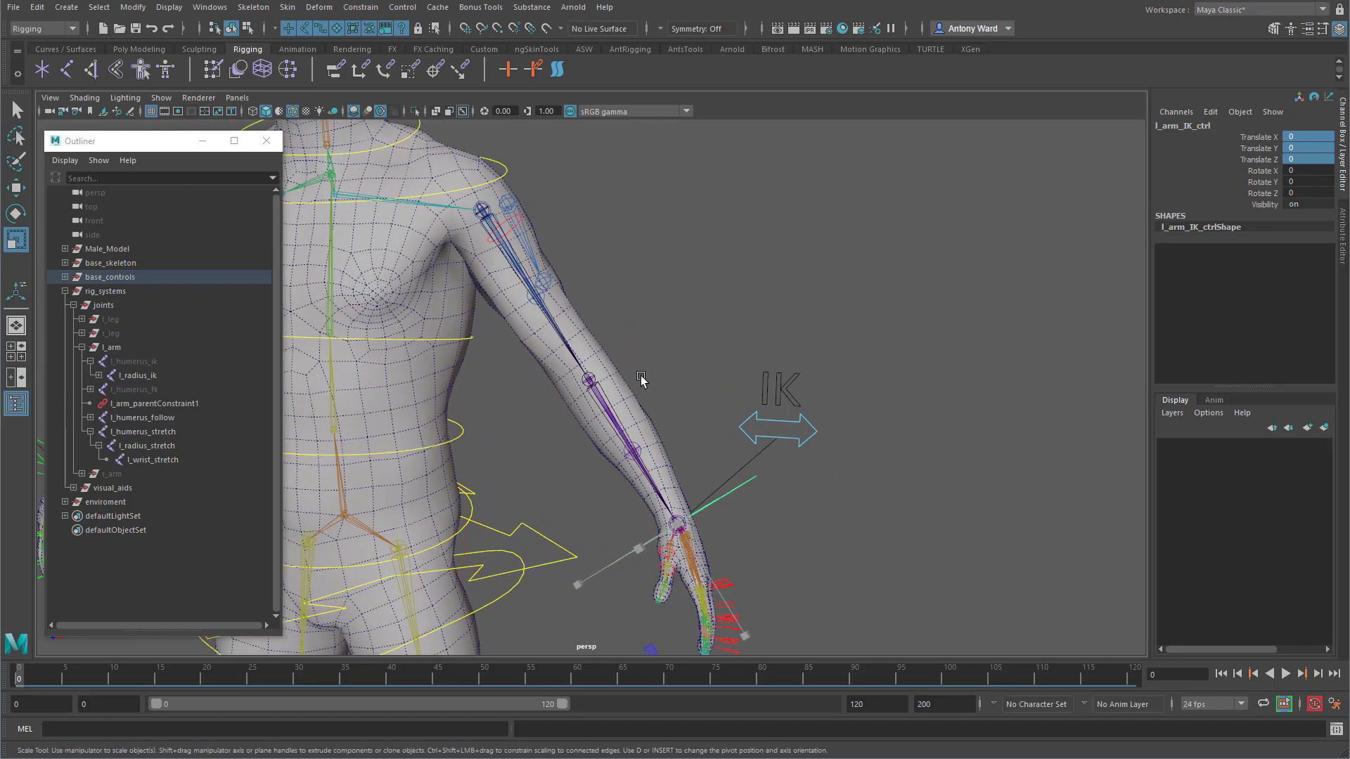
Step: Select the l_bicep_roll joint with the Move tool and view the available constraint types
left_click(547, 294)
left_click_drag(537, 310, 506, 341, "alt")
key("w")
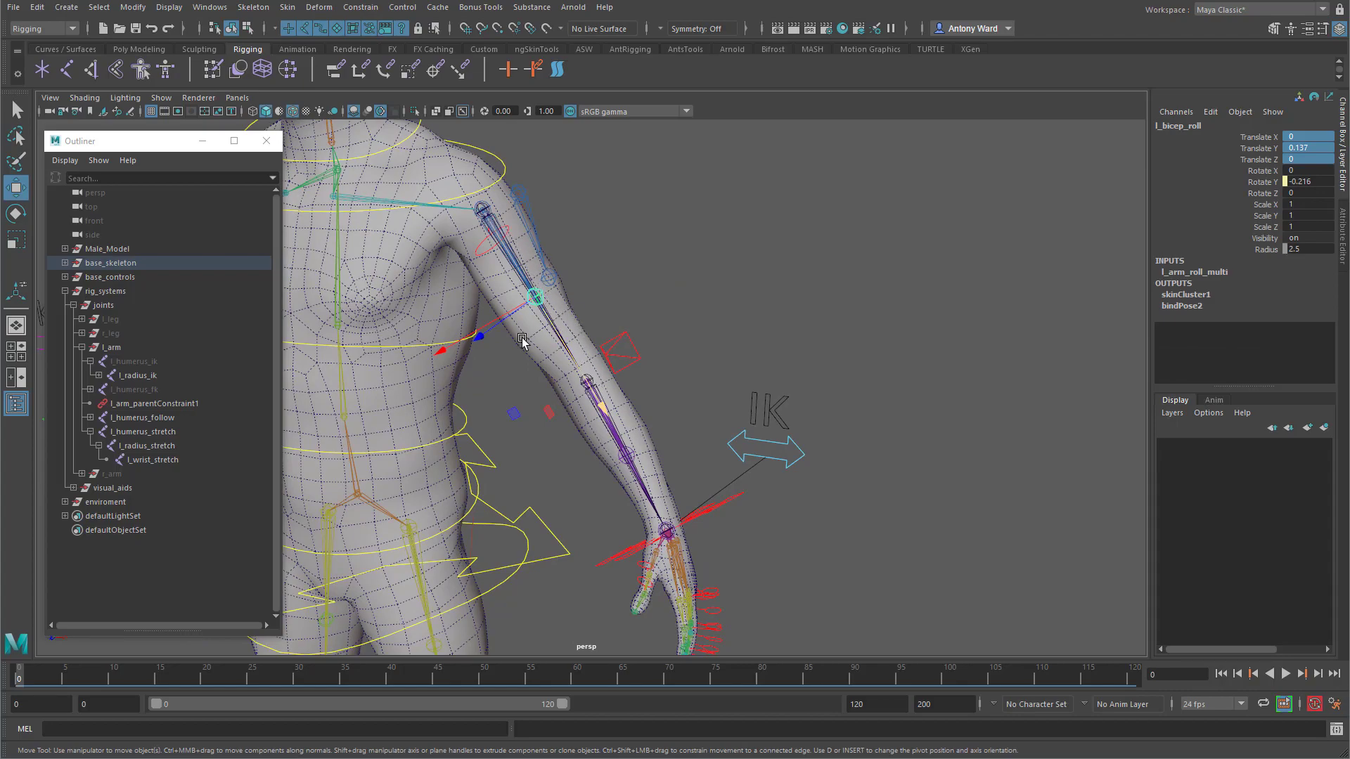
left_click_drag(523, 343, 520, 347, "alt")
key("space")
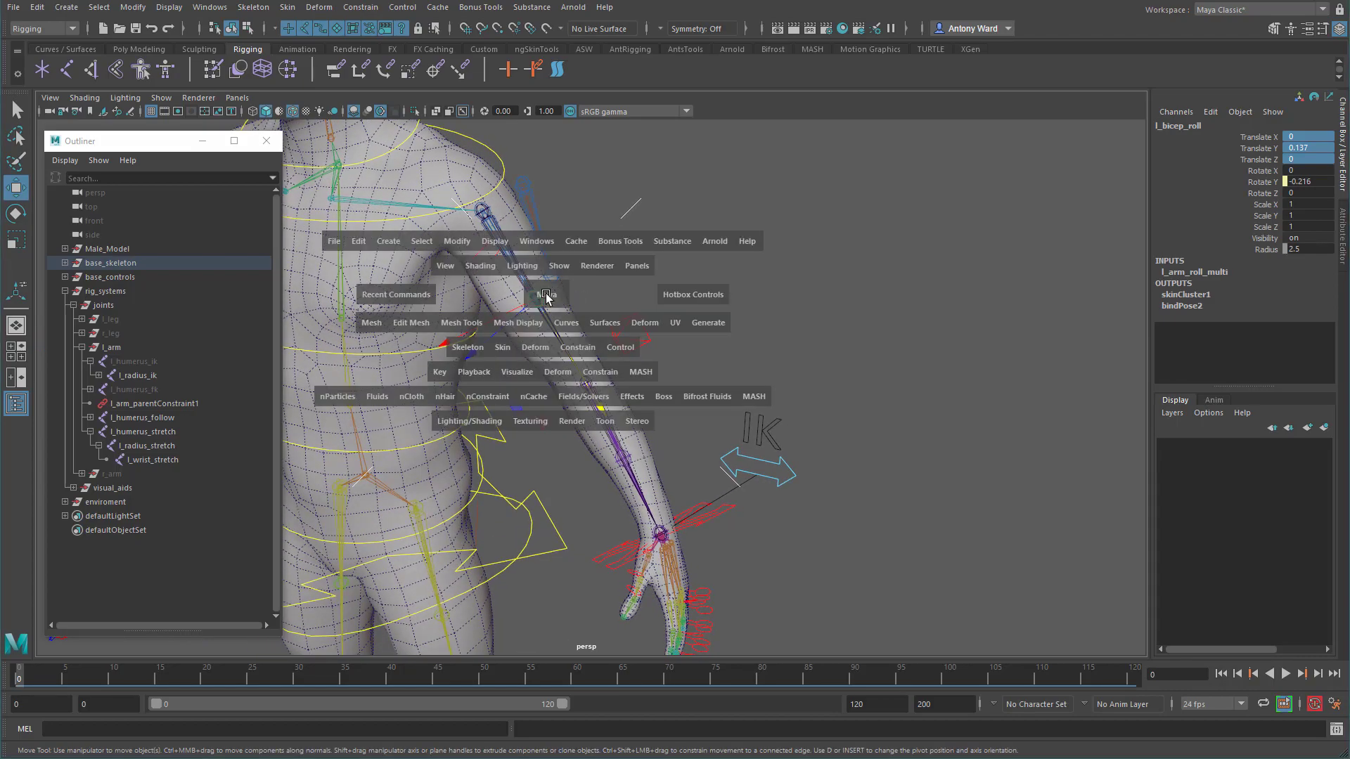
left_click(597, 372)
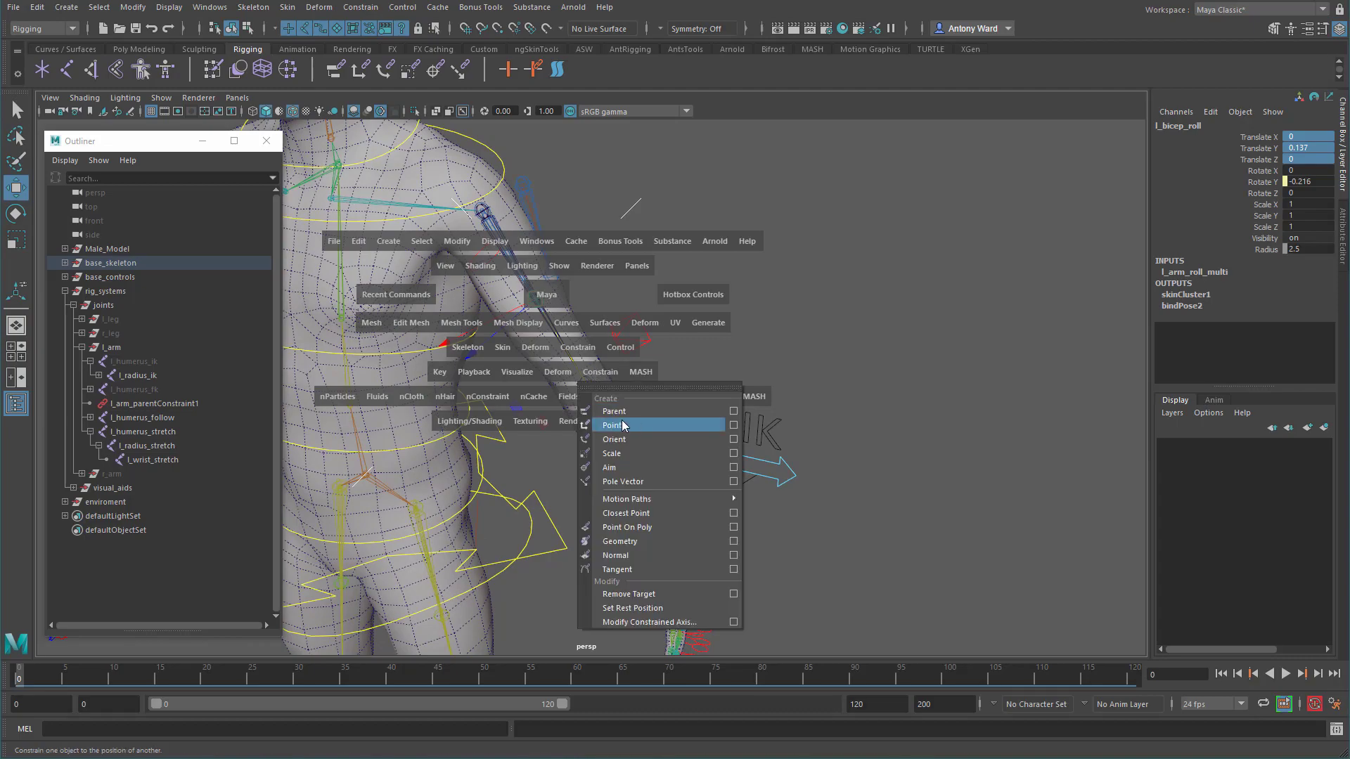
left_click(529, 442)
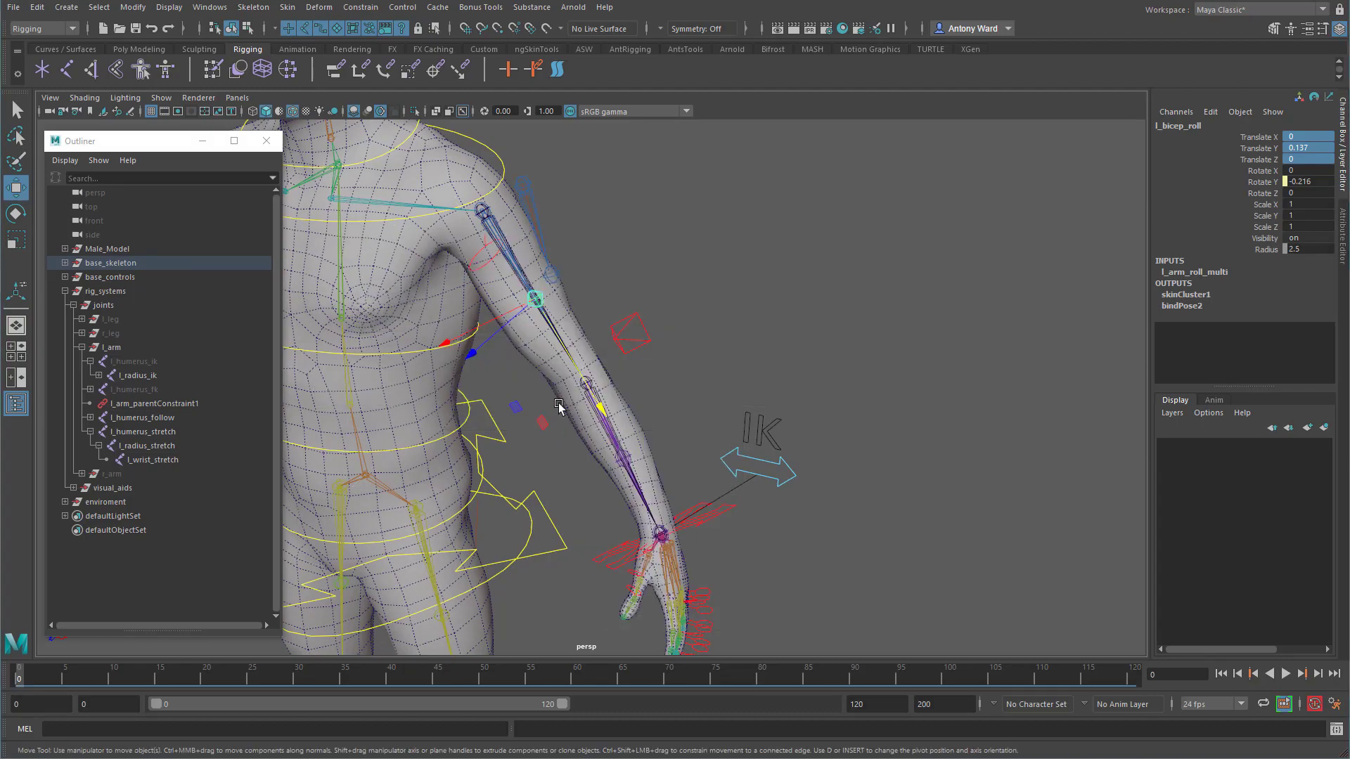
Step: Add l_radius_roll to the selection and duplicate both left arm roll joints
middle_click_drag(710, 349, 619, 330, "alt")
right_click_drag(619, 329, 616, 330, "alt")
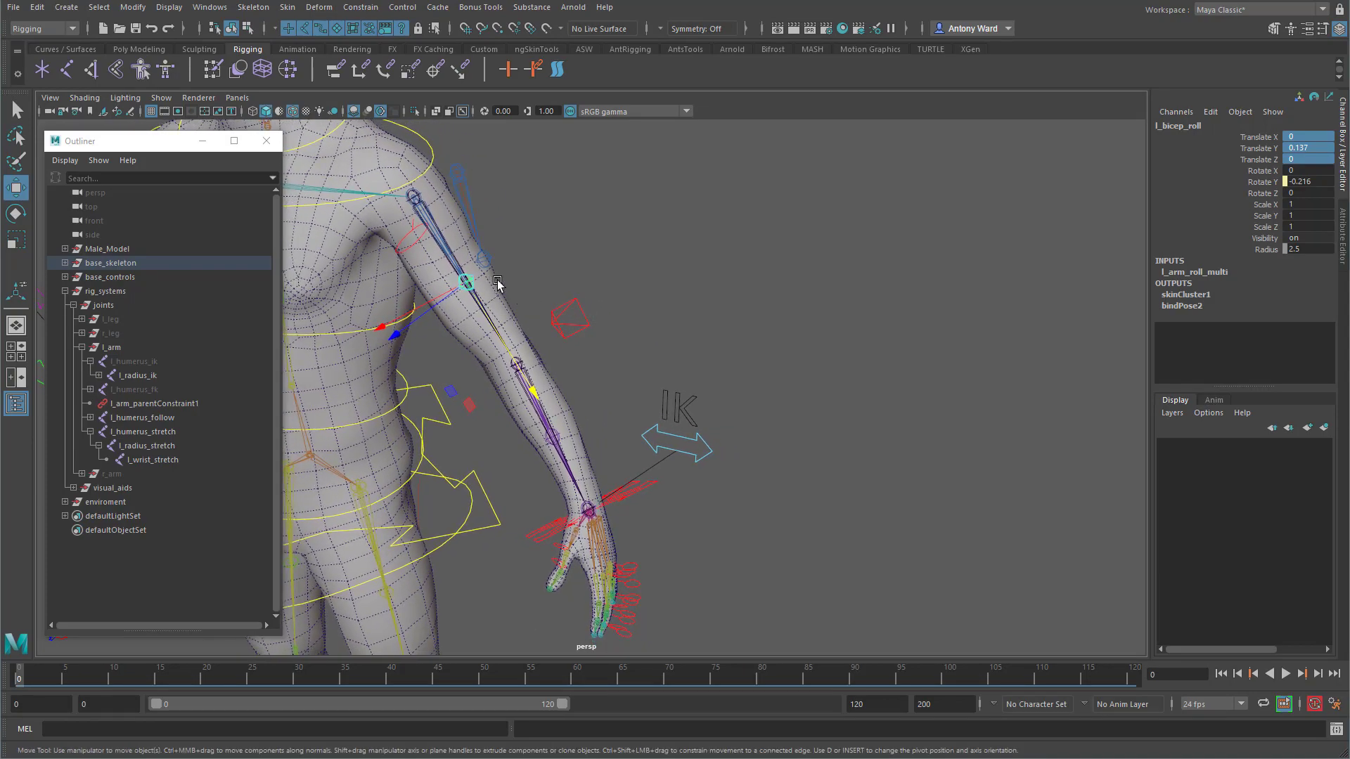
left_click_drag(498, 285, 497, 284, "alt")
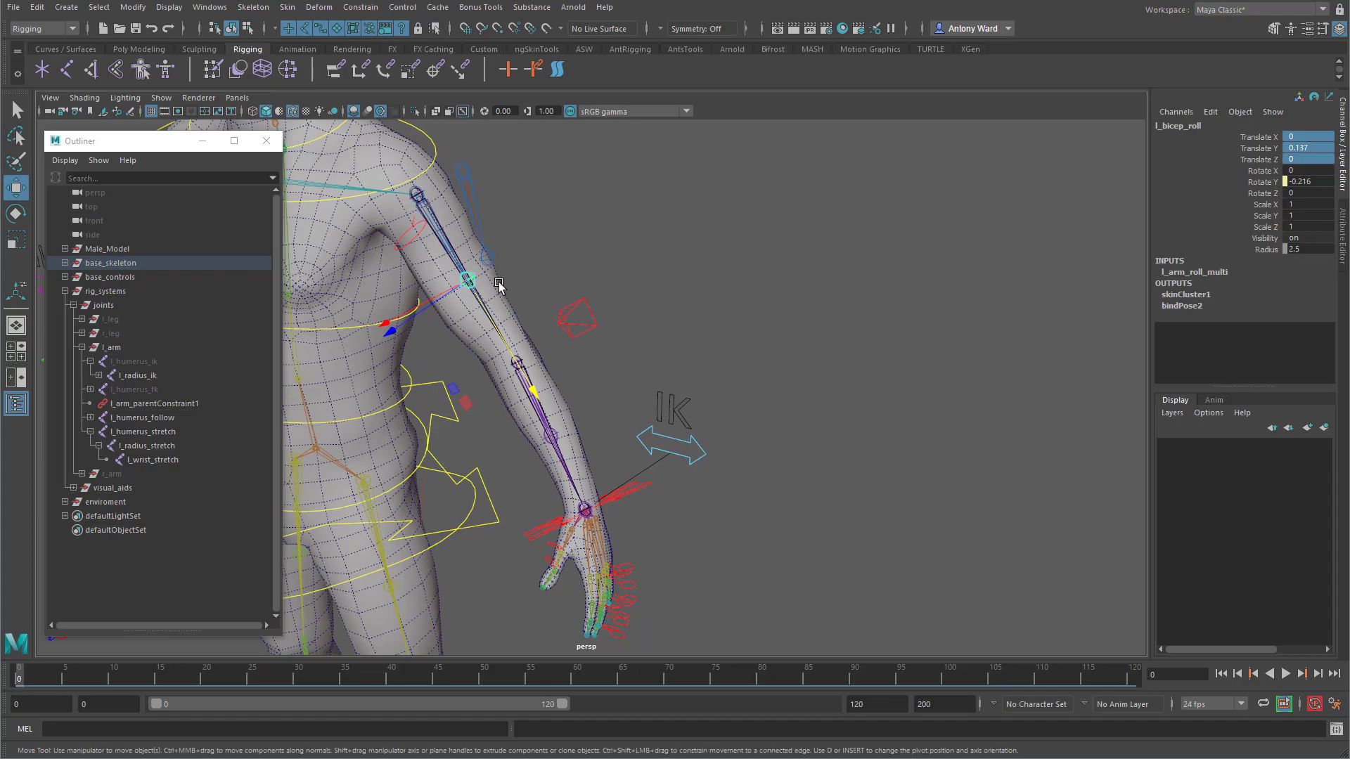
left_click(561, 433)
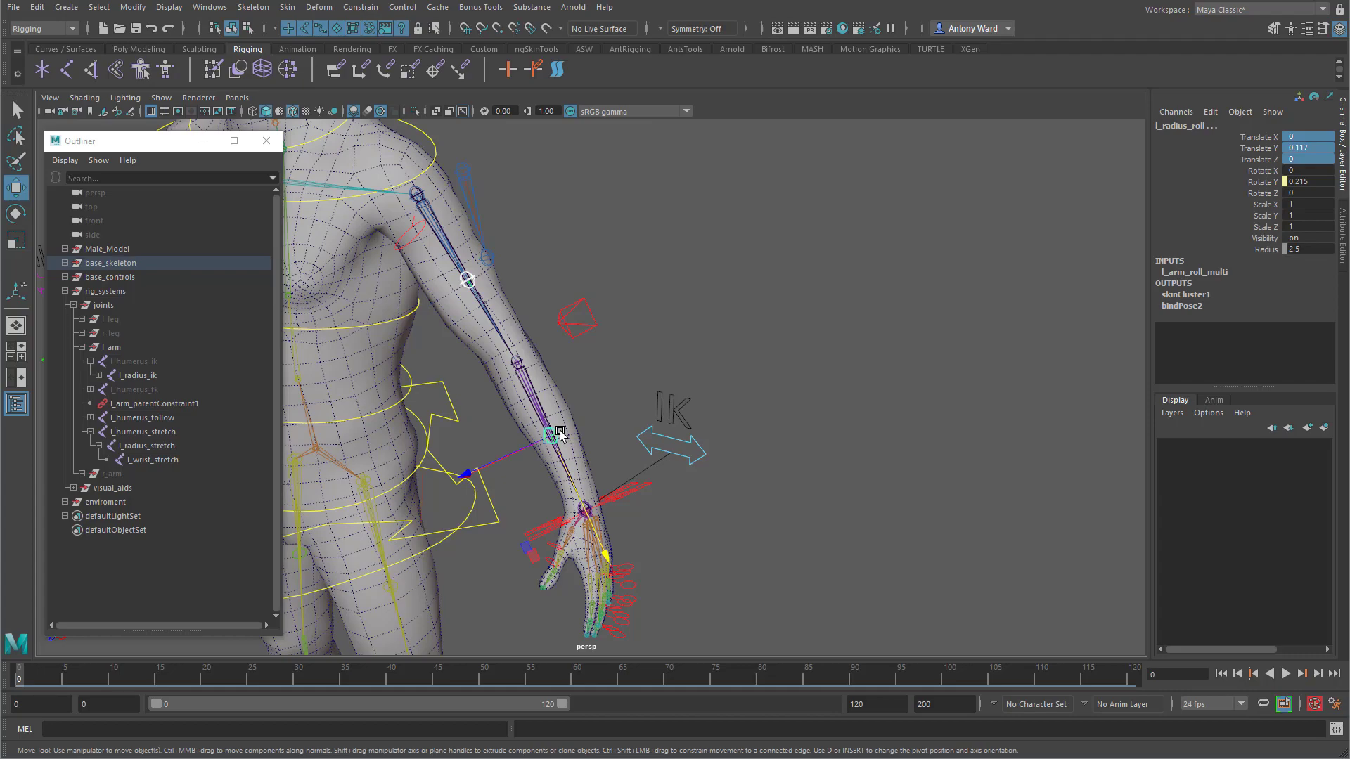
key("ctrl+d")
Step: Reveal the duplicated roll joints in the Outliner and unparent them to the top level of the hierarchy
right_click(150, 297)
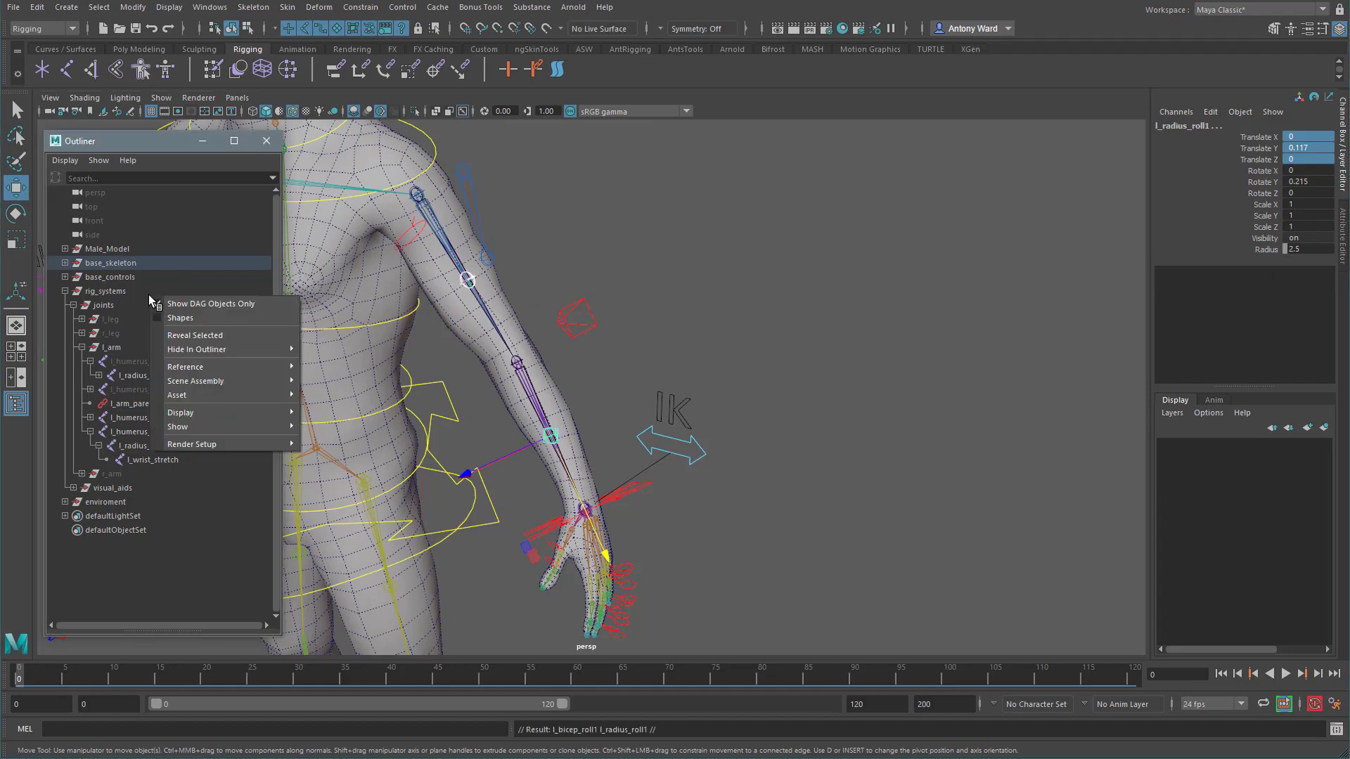
left_click(194, 335)
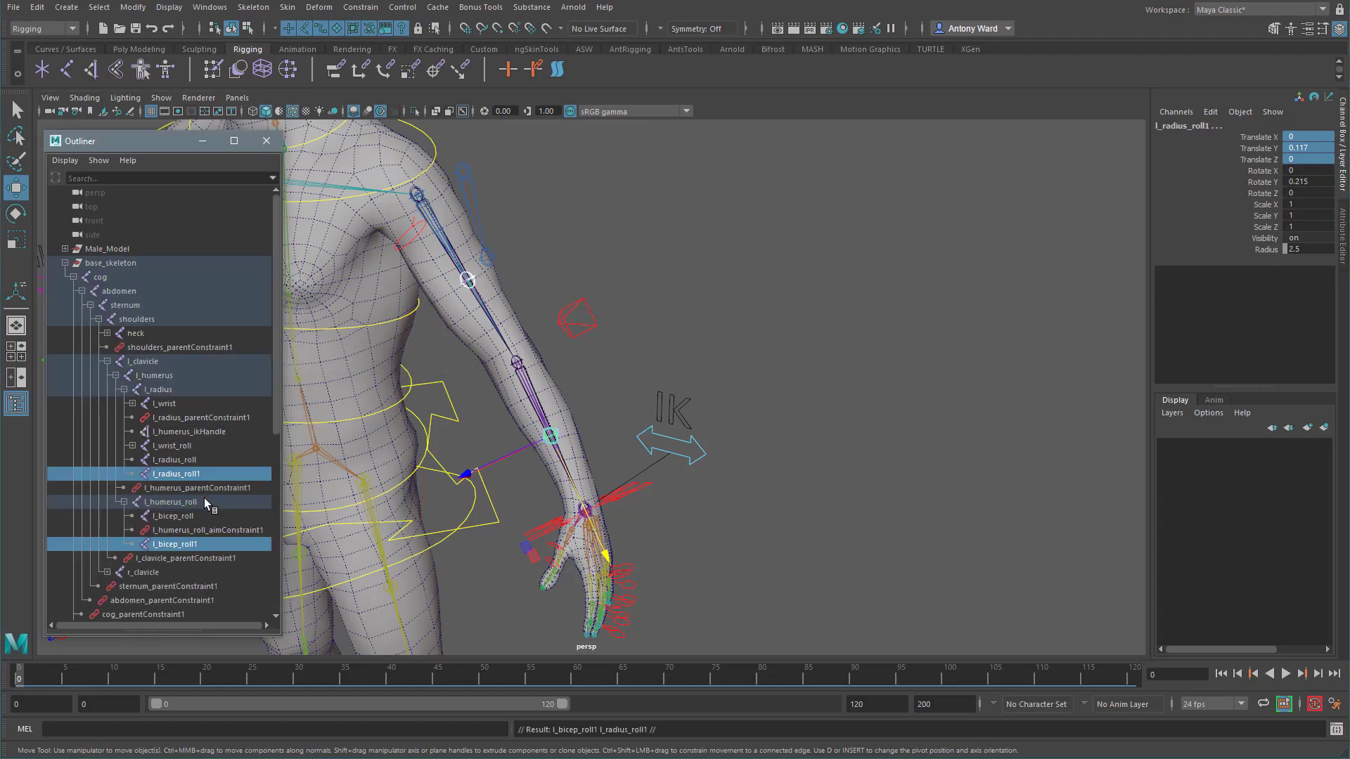
left_click_drag(191, 476, 112, 253)
left_click(114, 263, "shift")
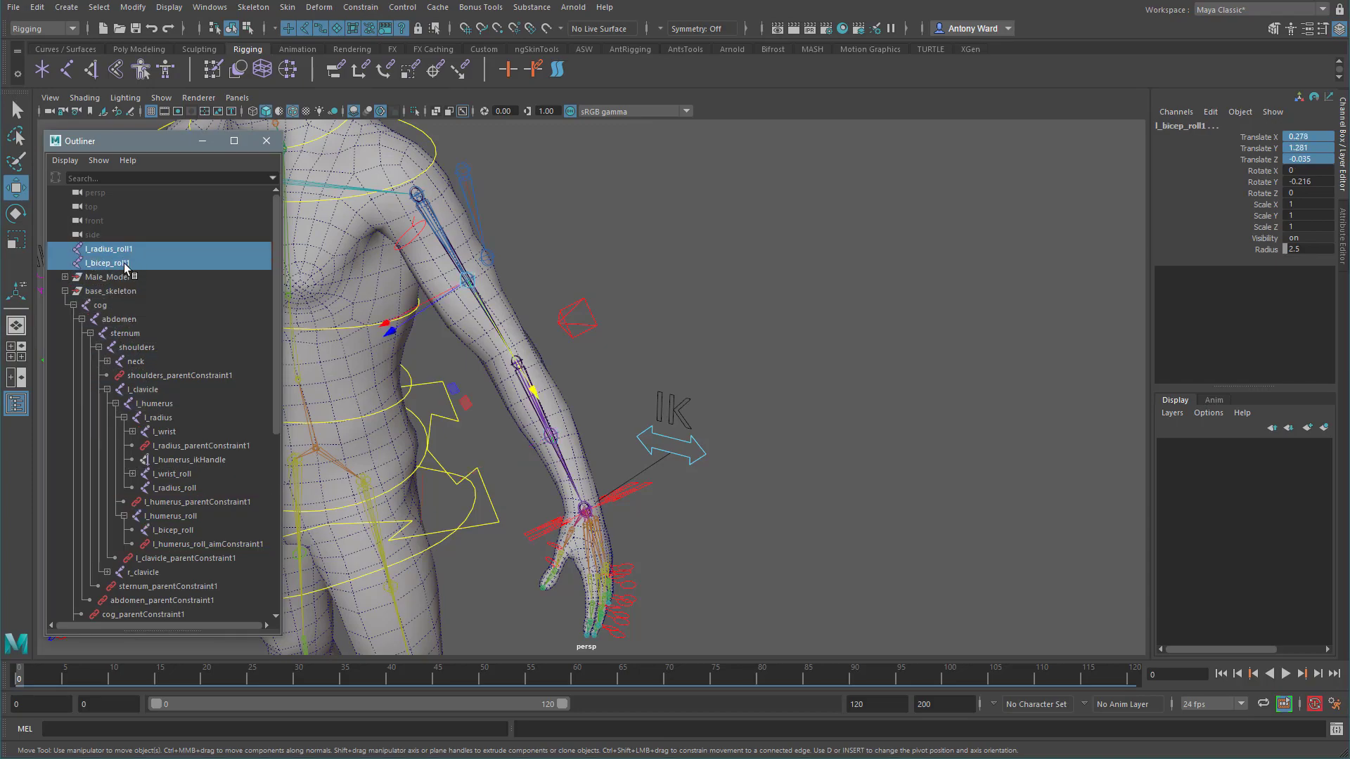
Step: Try moving the left arm IK control against the unparented roll joint copies, and undo the move
left_click(642, 484)
left_click_drag(641, 484, 425, 284)
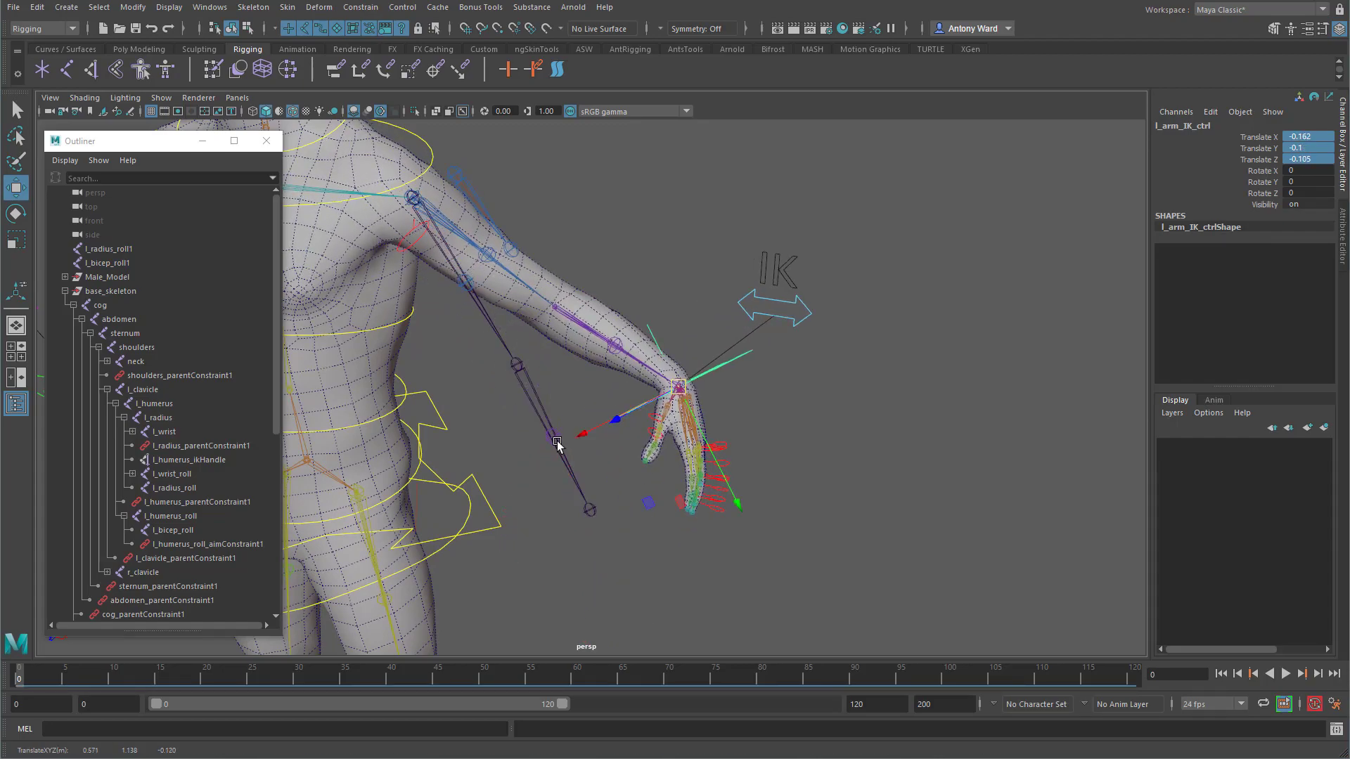
key("ctrl+z")
middle_click_drag(500, 391, 542, 411, "alt")
right_click_drag(542, 411, 622, 409, "alt")
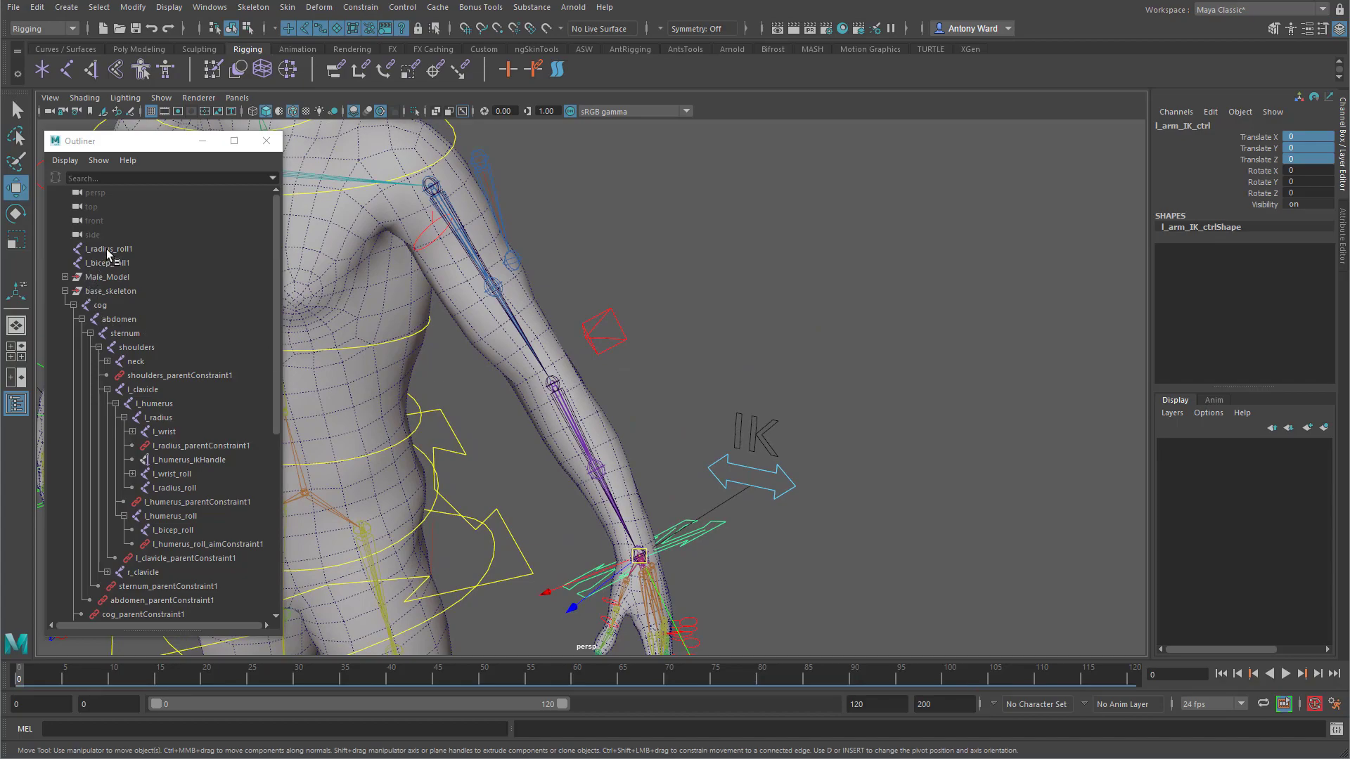
Step: Clear the selection and open the Node Editor
left_click_drag(875, 476, 679, 456, "alt")
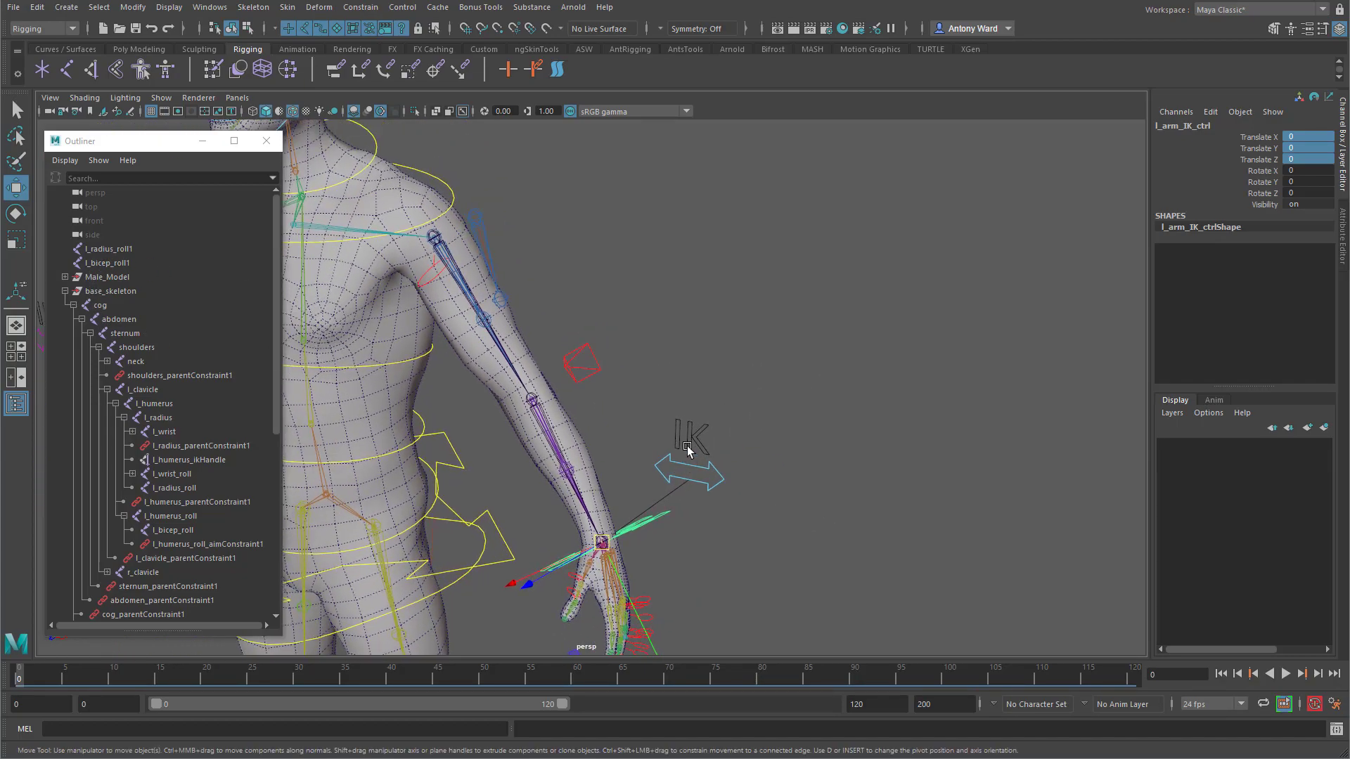
left_click(633, 312)
key("space")
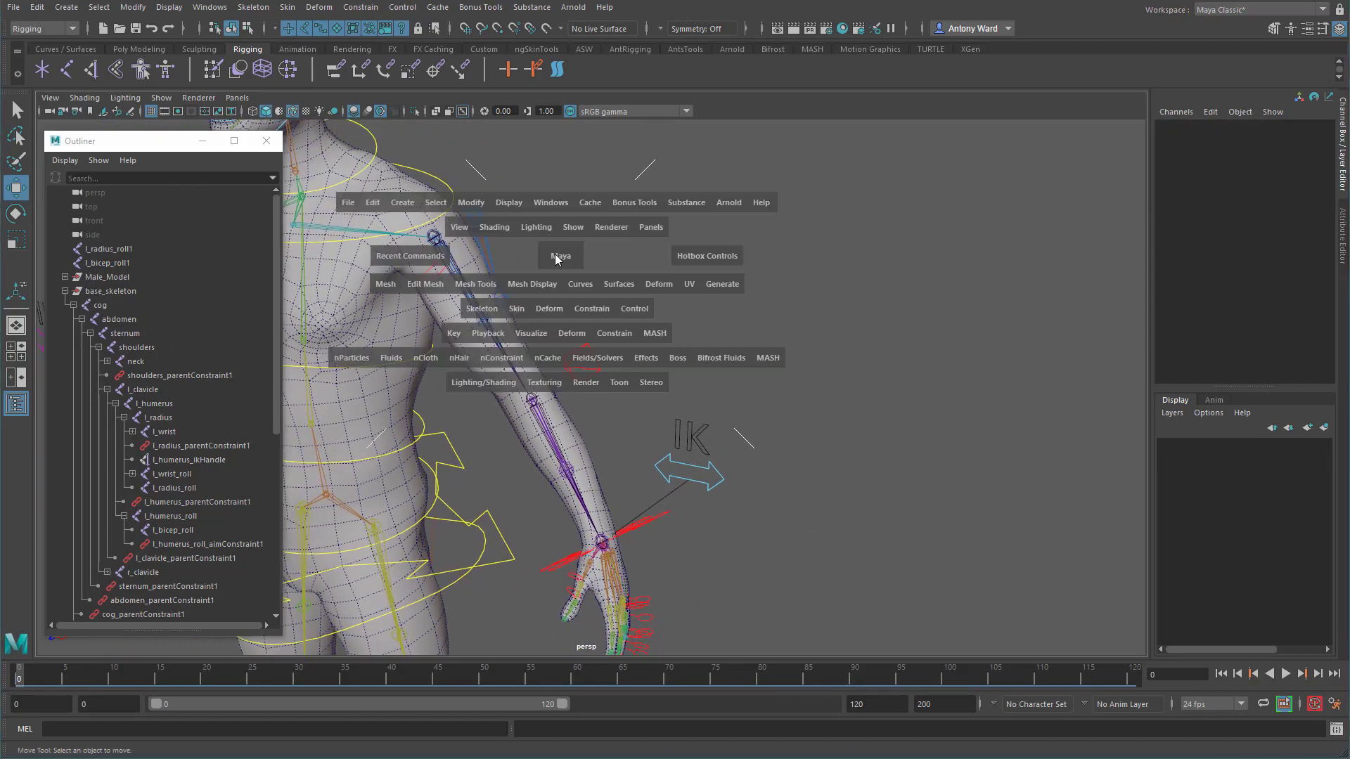
left_click(548, 202)
left_click(575, 372)
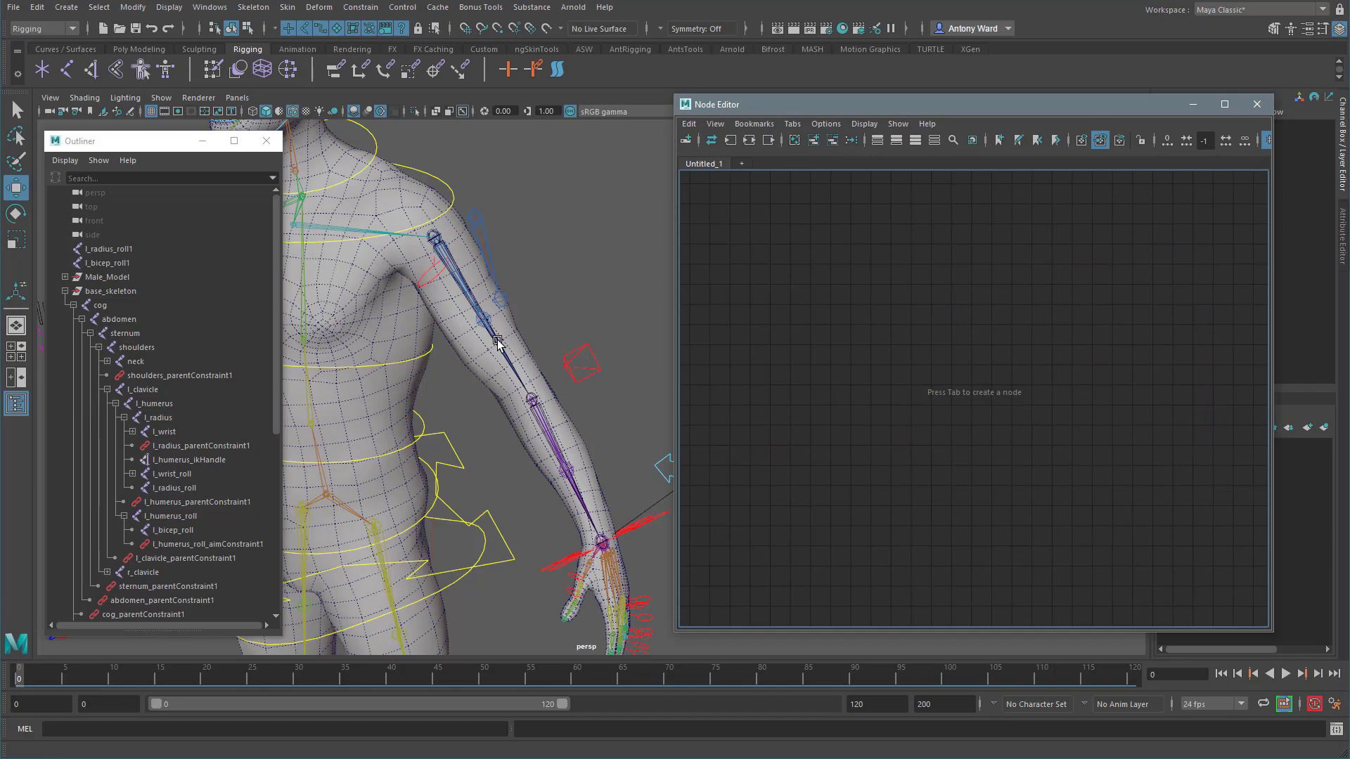
Step: Hide the l_arm group inside rig_systems and collapse the rig_systems hierarchy in the Outliner
scroll(164, 411, "down", 7)
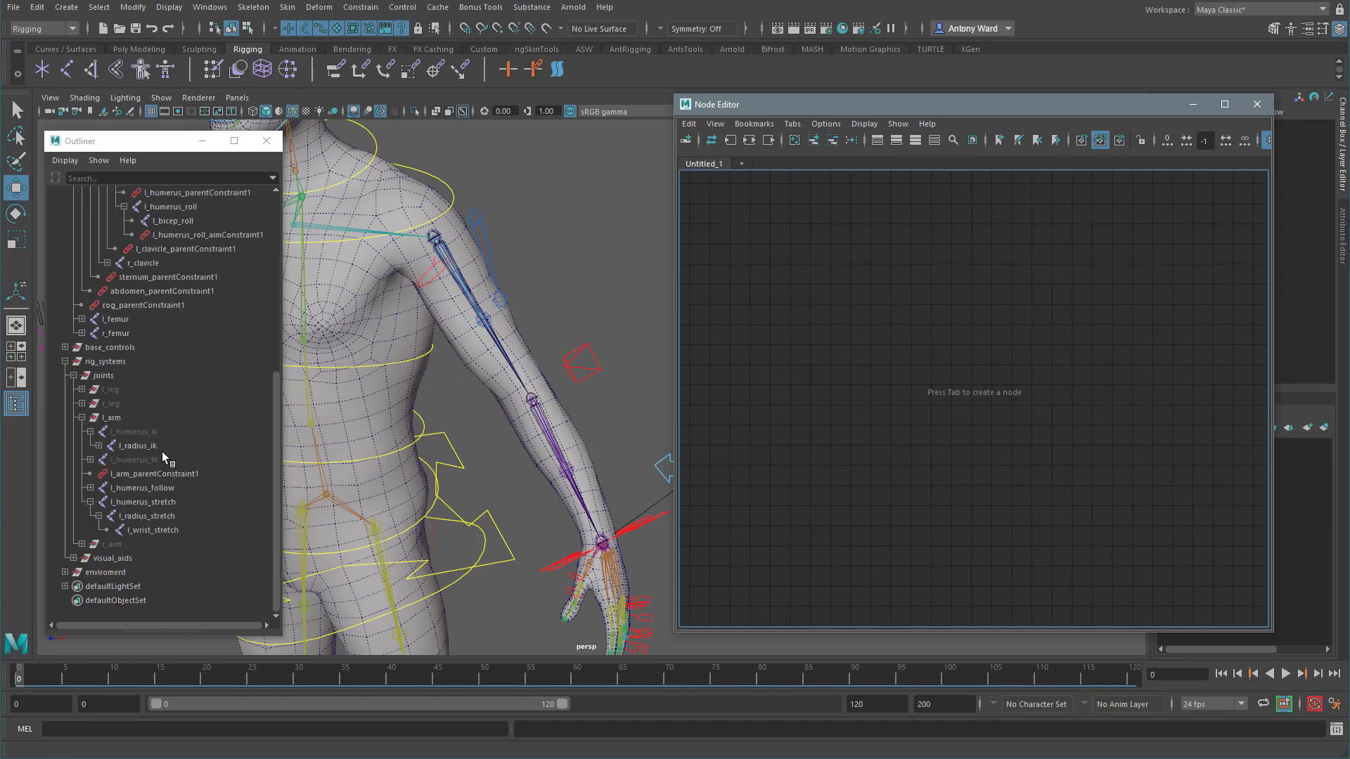
left_click(113, 419)
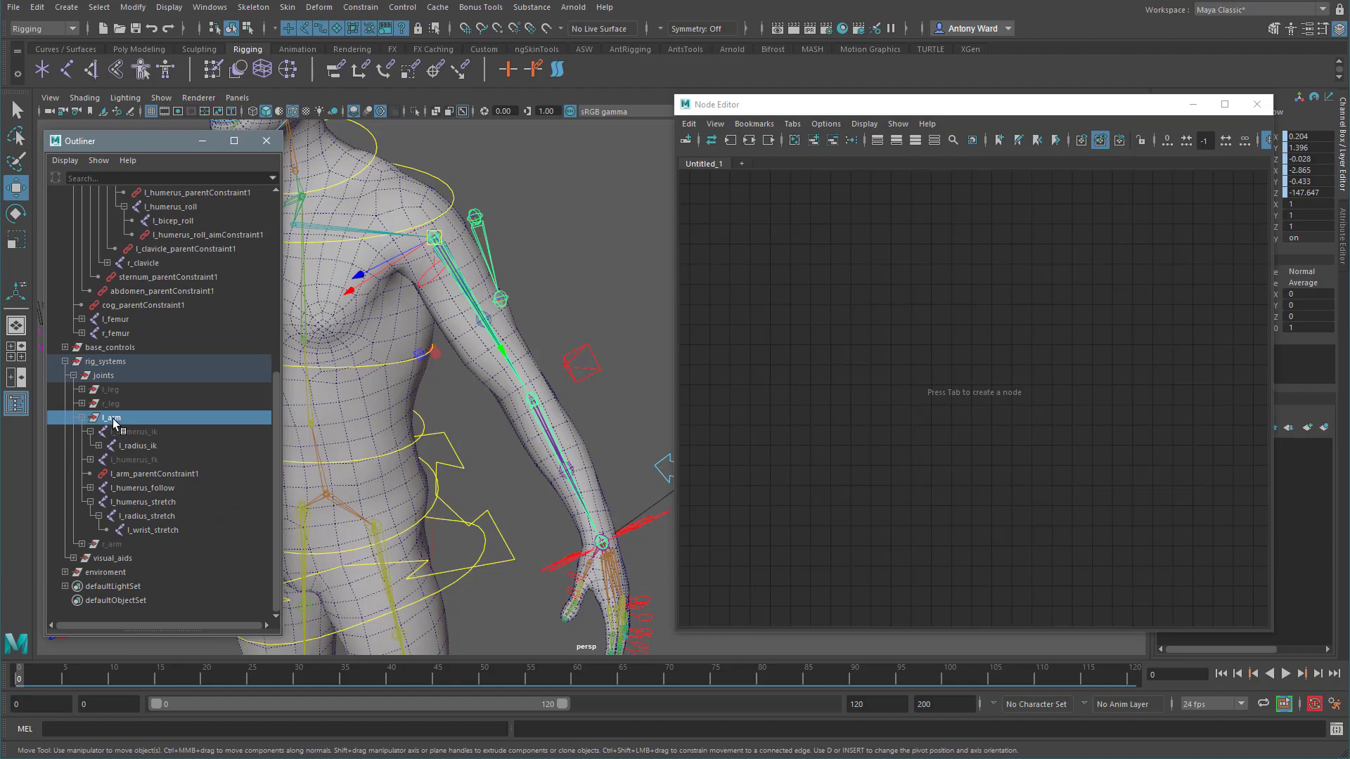
key("ctrl+h")
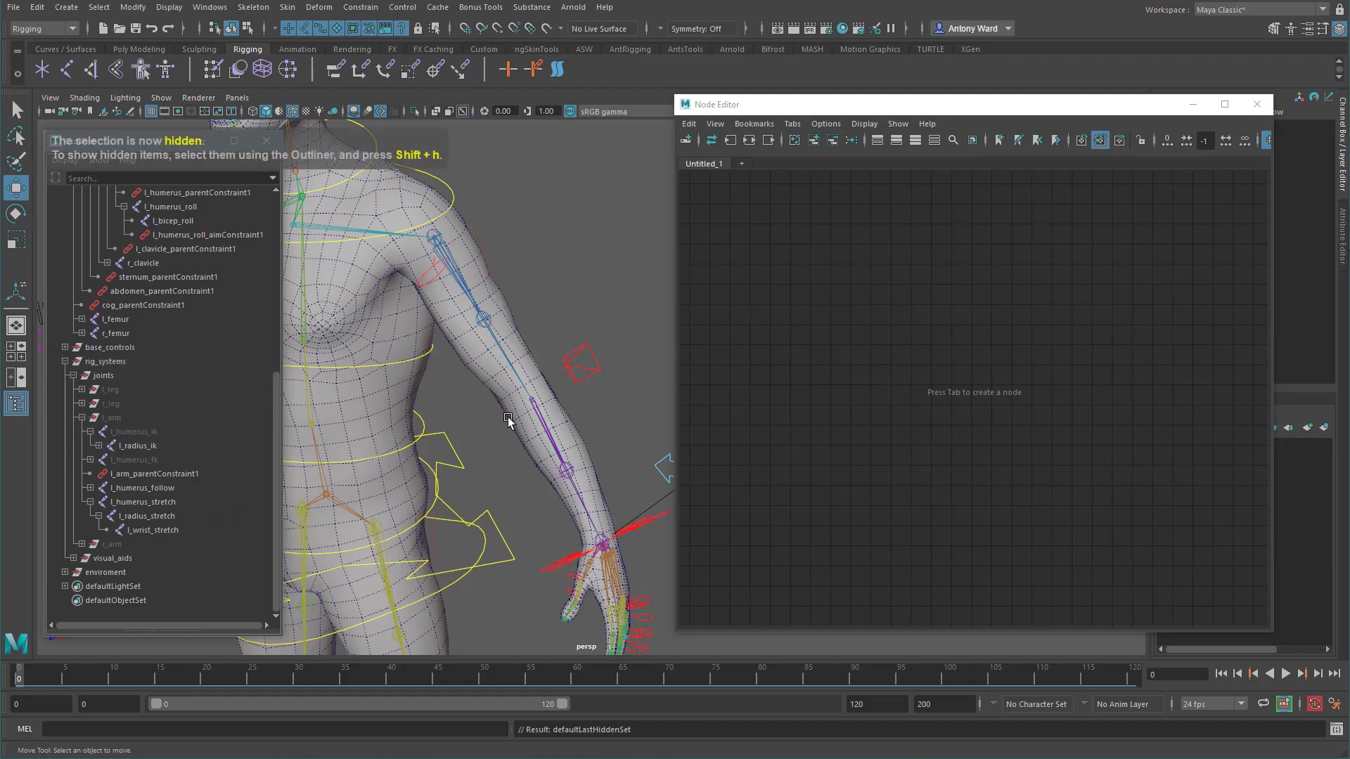
left_click(65, 361)
Step: Select the l_humerus and l_radius joints and load them into the Node Editor graph
middle_click_drag(469, 424, 440, 418, "alt")
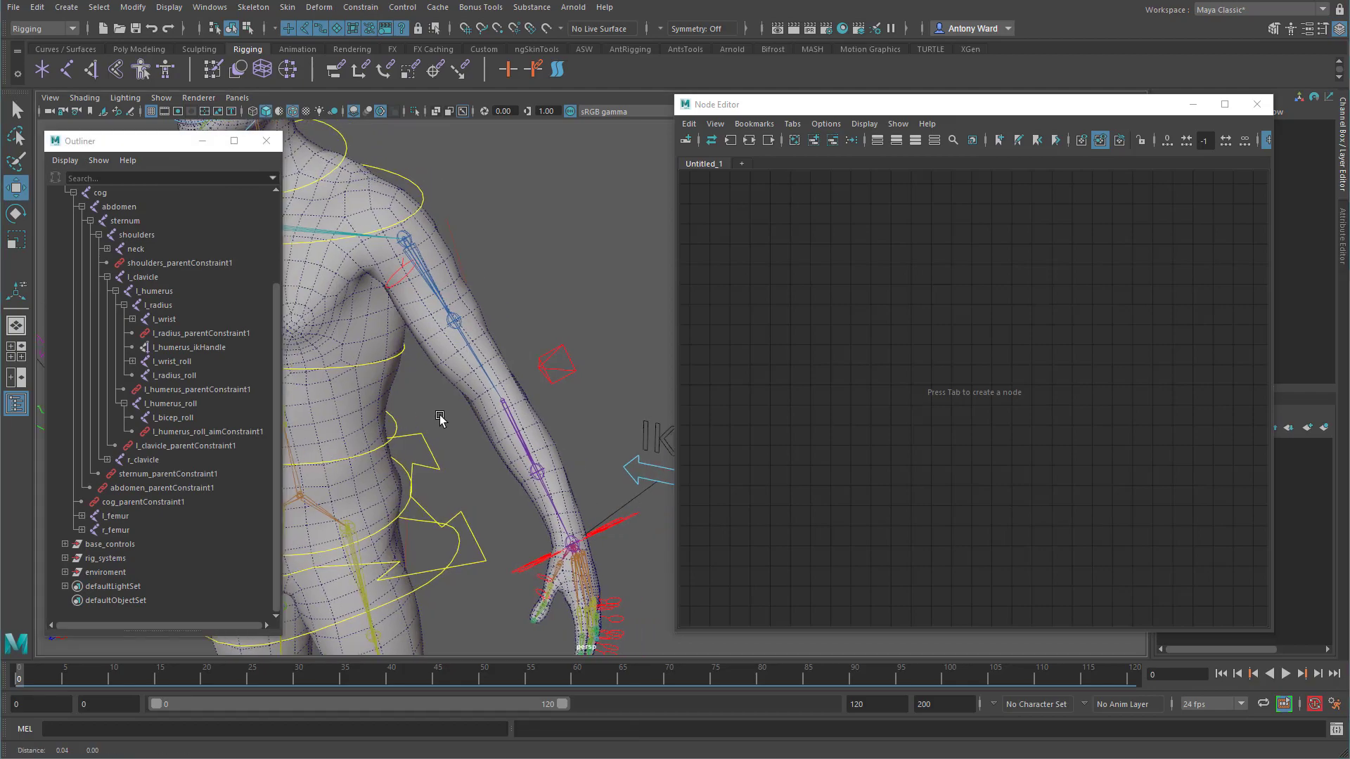
left_click(469, 346)
key("t")
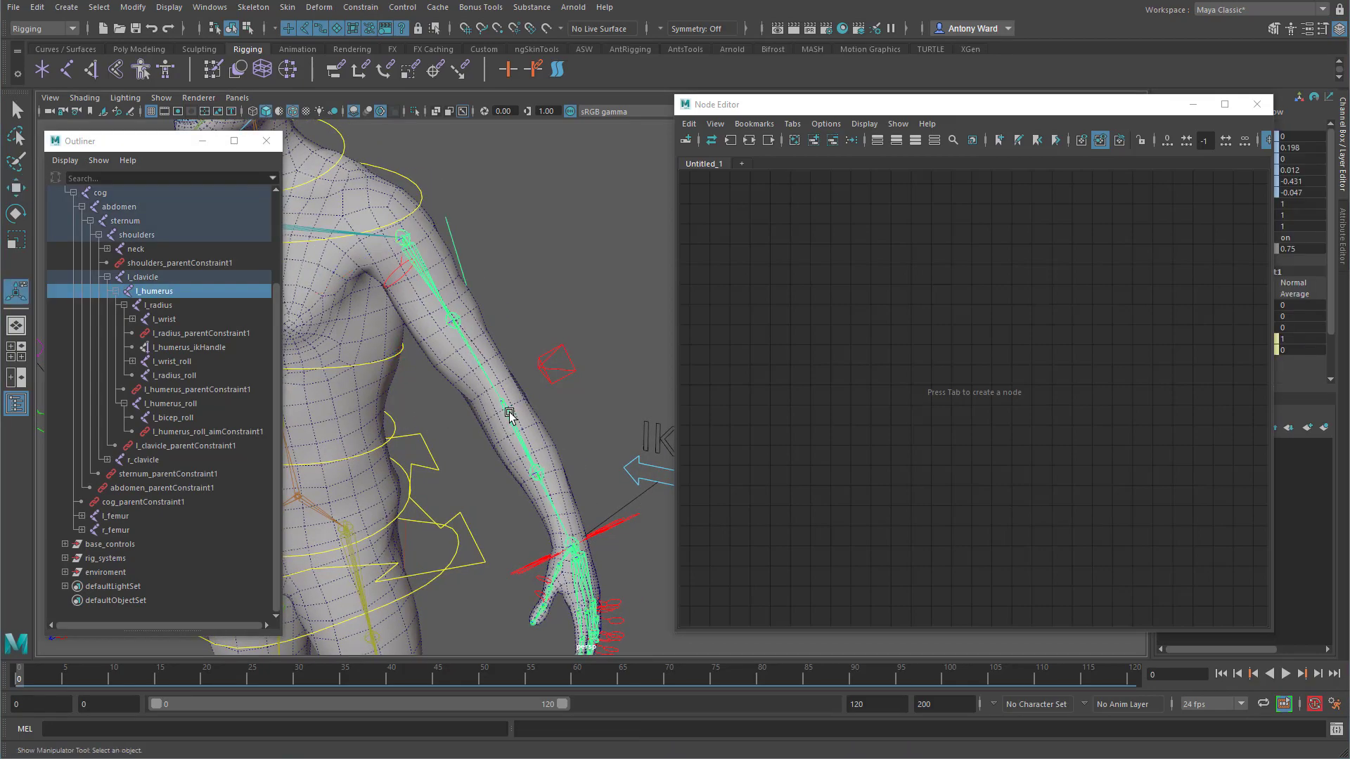
left_click(507, 409, "shift")
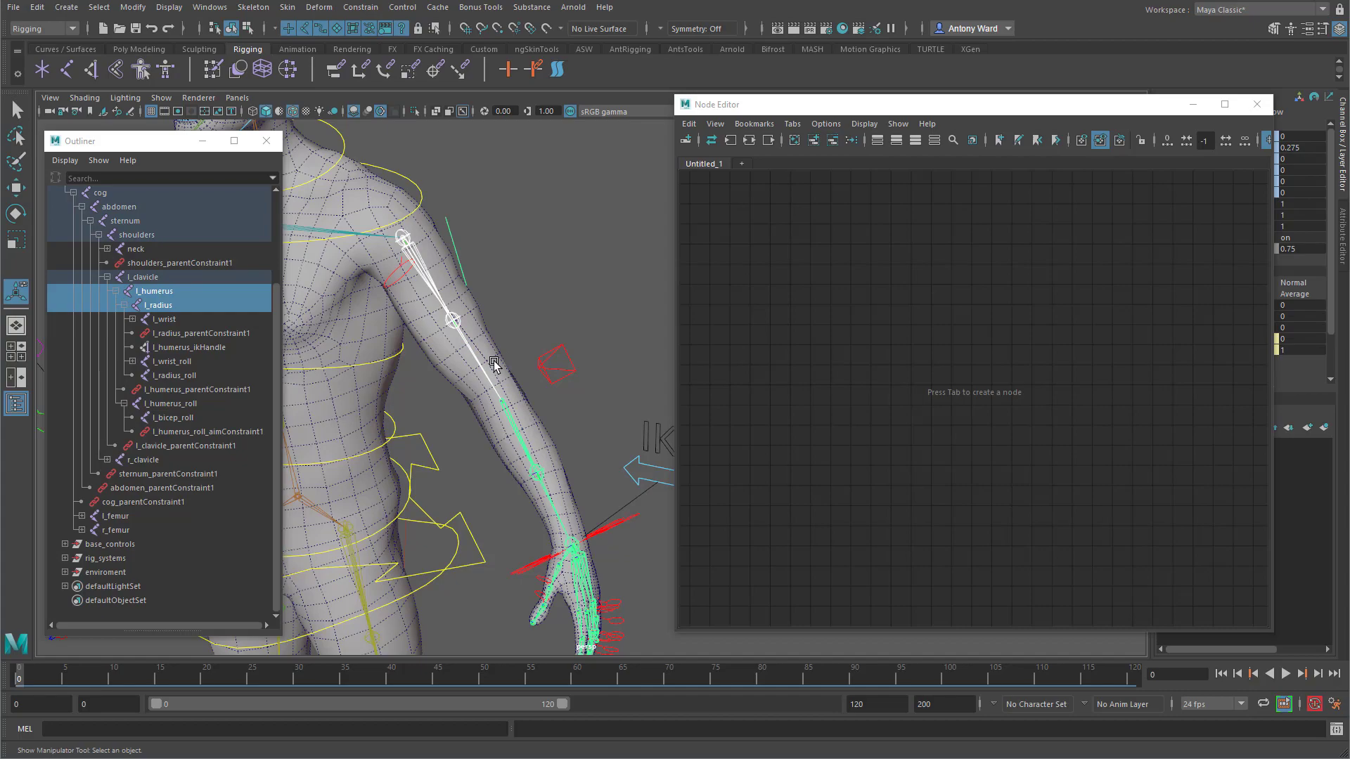
left_click(813, 140)
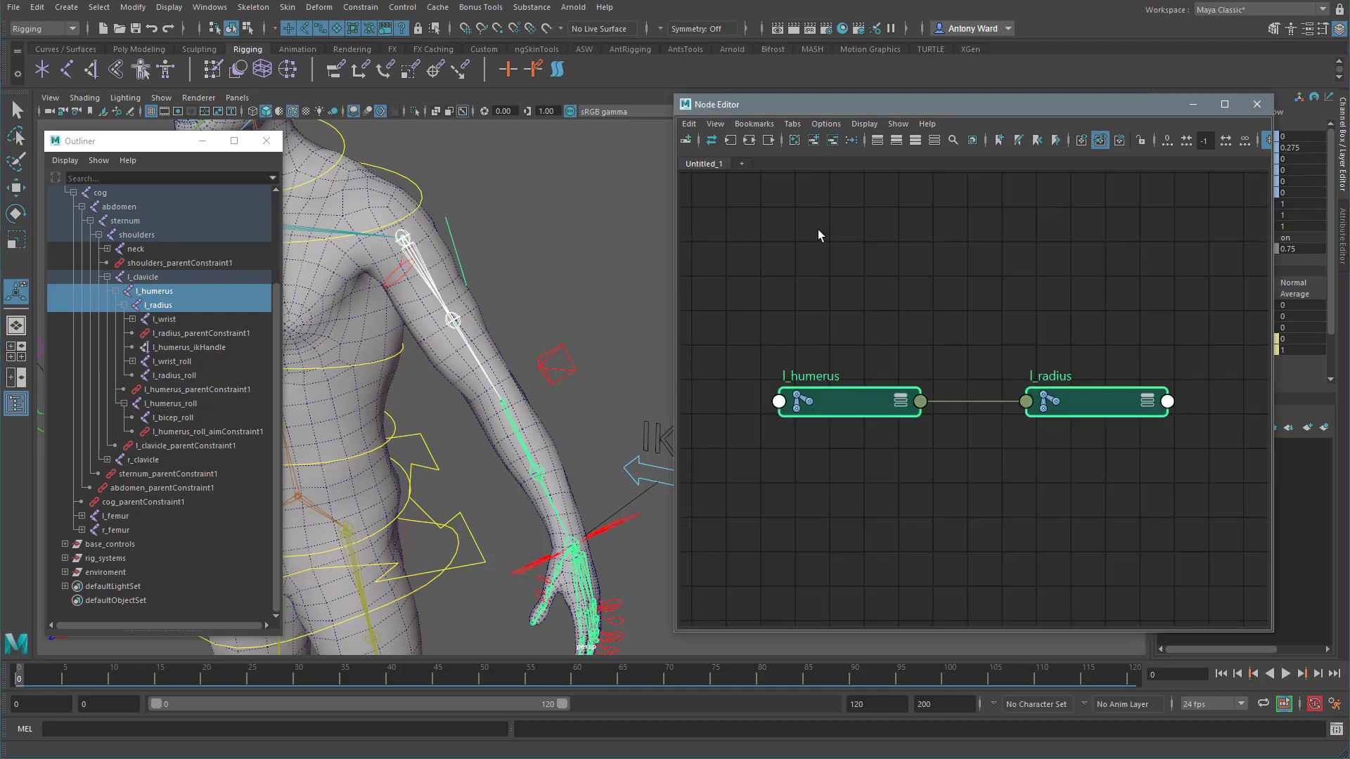
left_click(994, 449)
key("f")
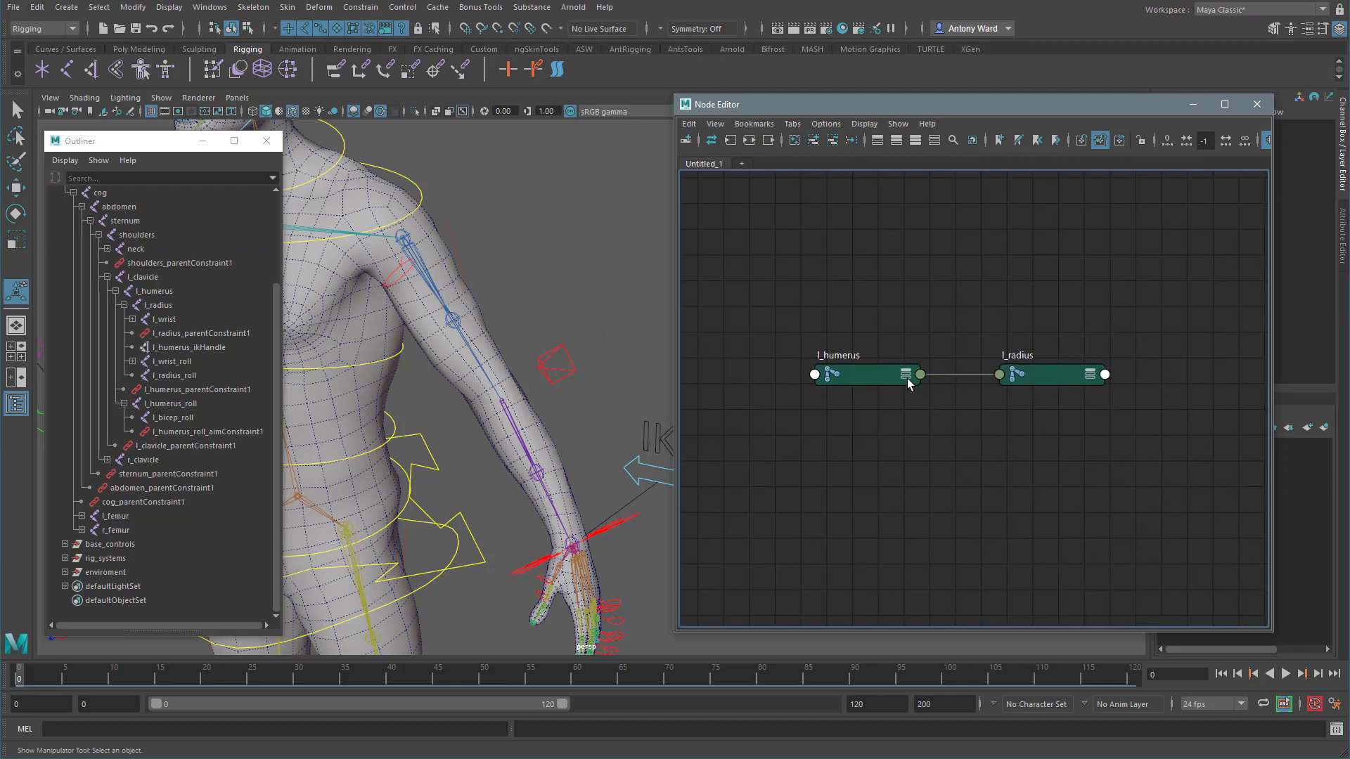
Step: Expand the attributes of the l_humerus and l_radius nodes and stack l_humerus above l_radius
left_click(906, 378)
left_click(1088, 378)
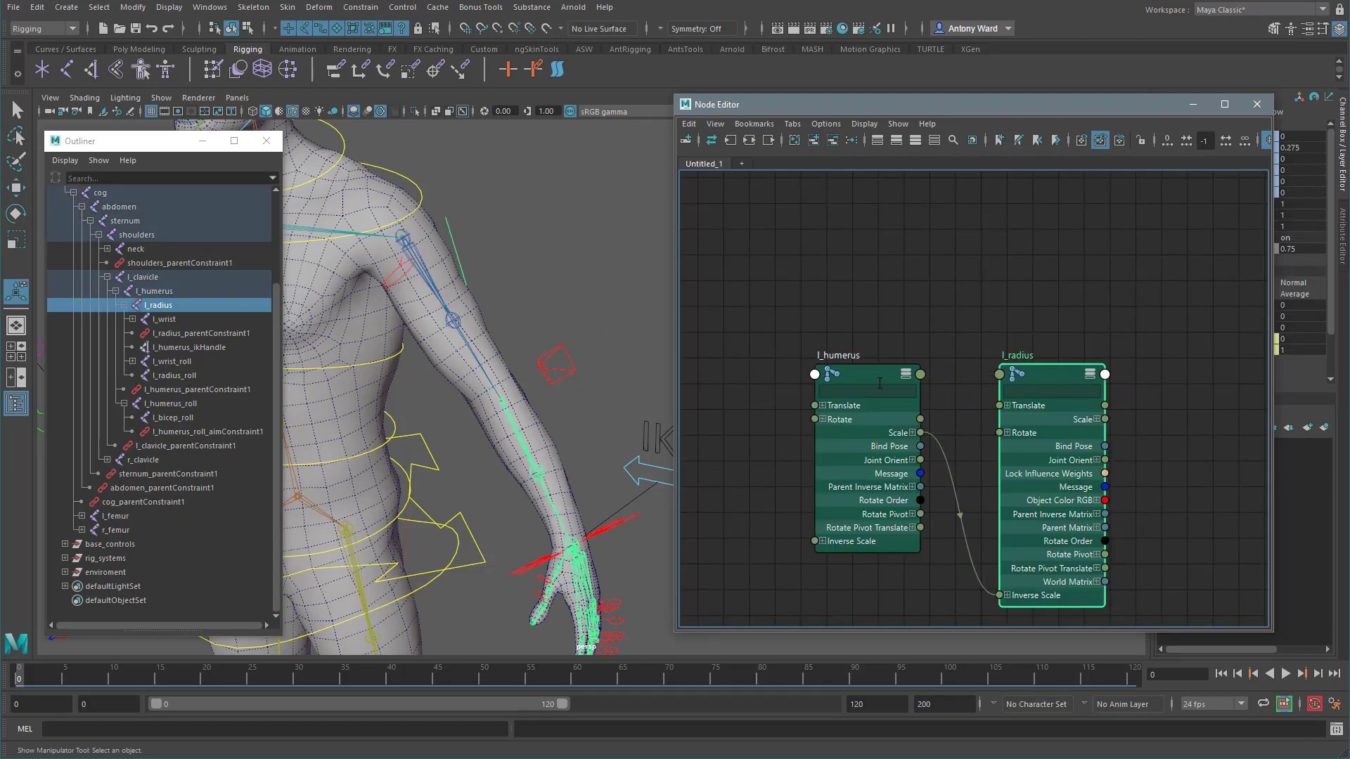
left_click_drag(863, 377, 793, 200)
left_click_drag(1028, 378, 784, 424)
left_click(1024, 473)
right_click_drag(1023, 473, 926, 471, "alt")
middle_click_drag(927, 472, 879, 448, "alt")
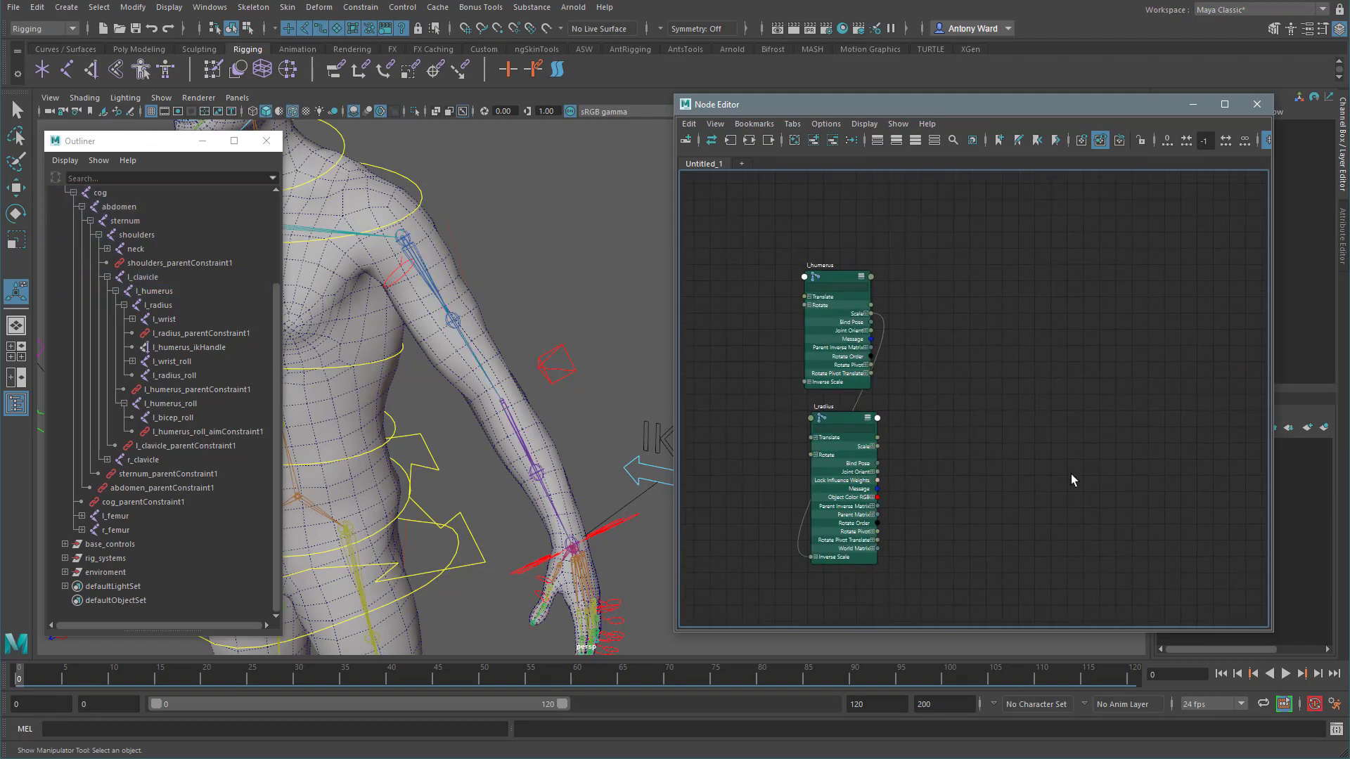
Step: Create a distanceBetween node and place it beside the two joint nodes
key("Tab")
type("dist")
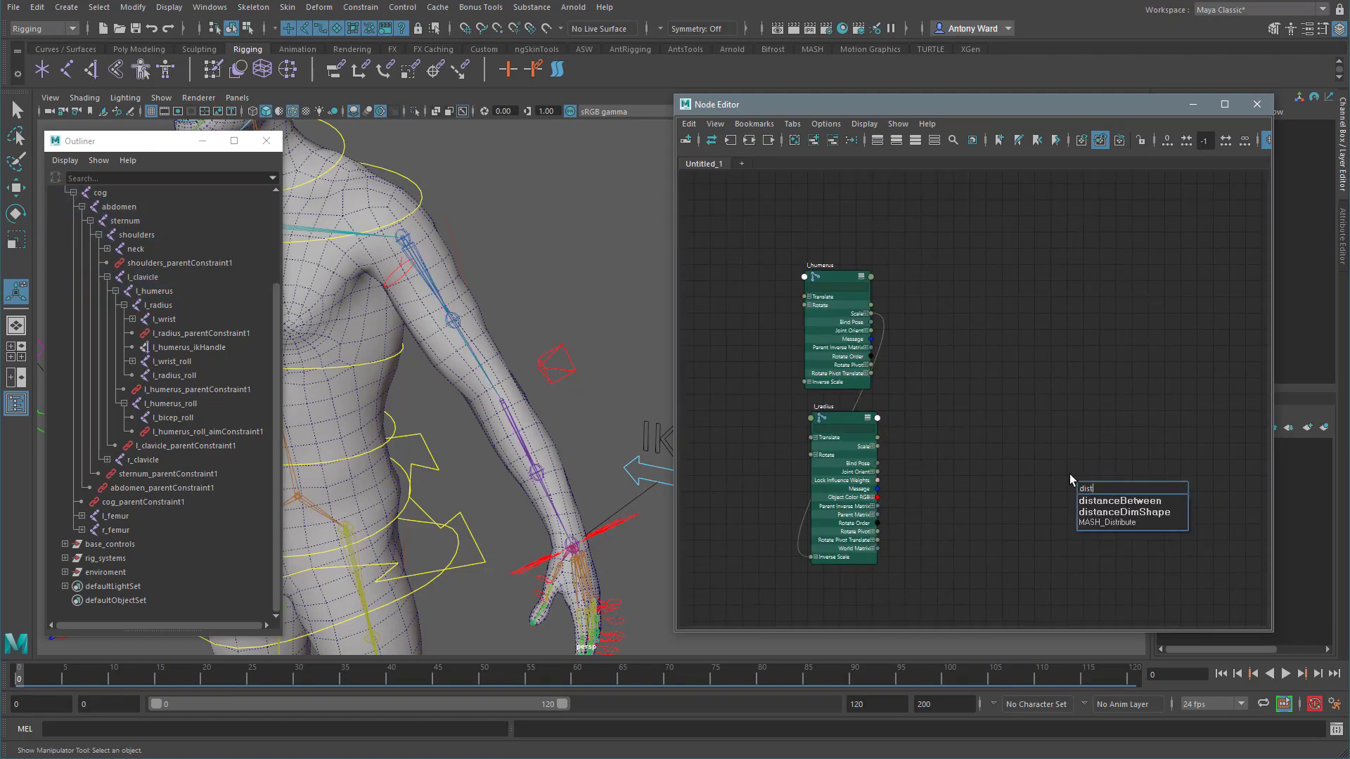
left_click(1124, 501)
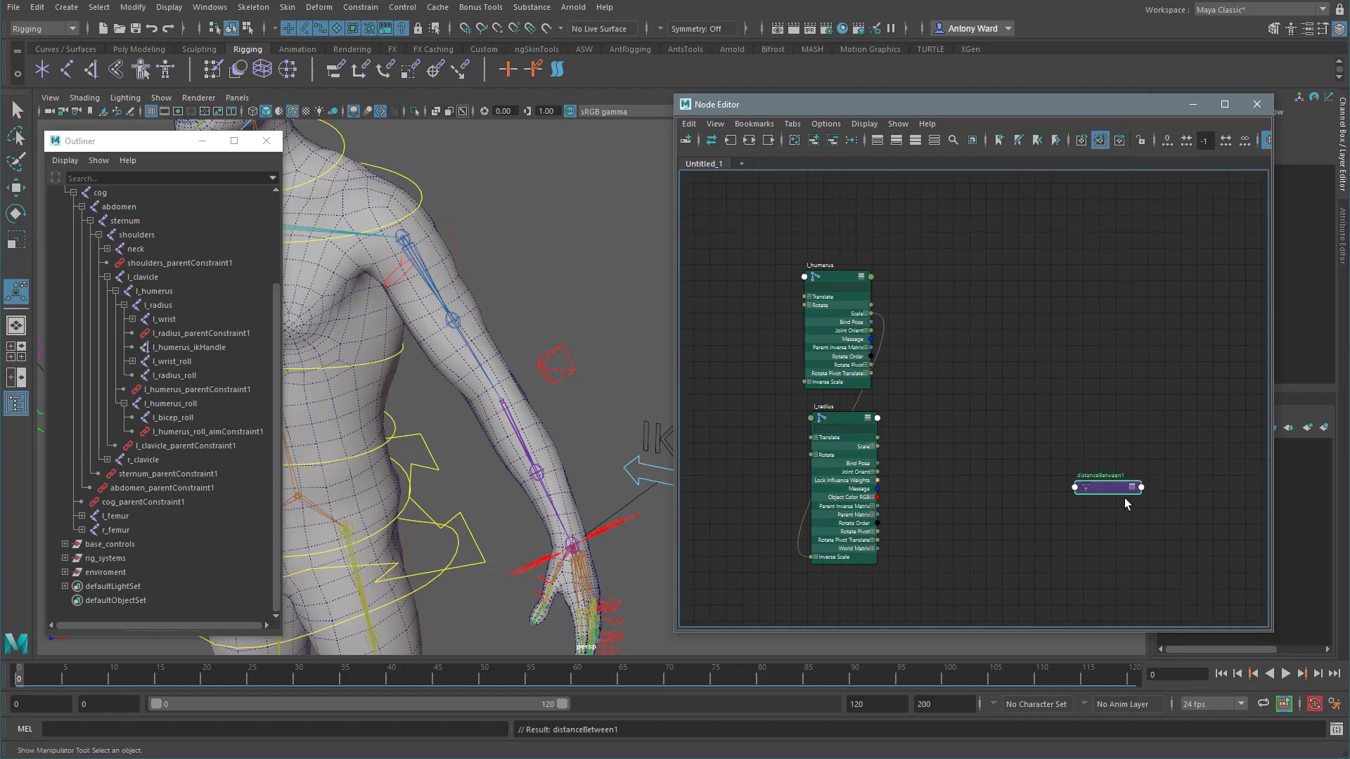
left_click_drag(1120, 495, 1028, 408)
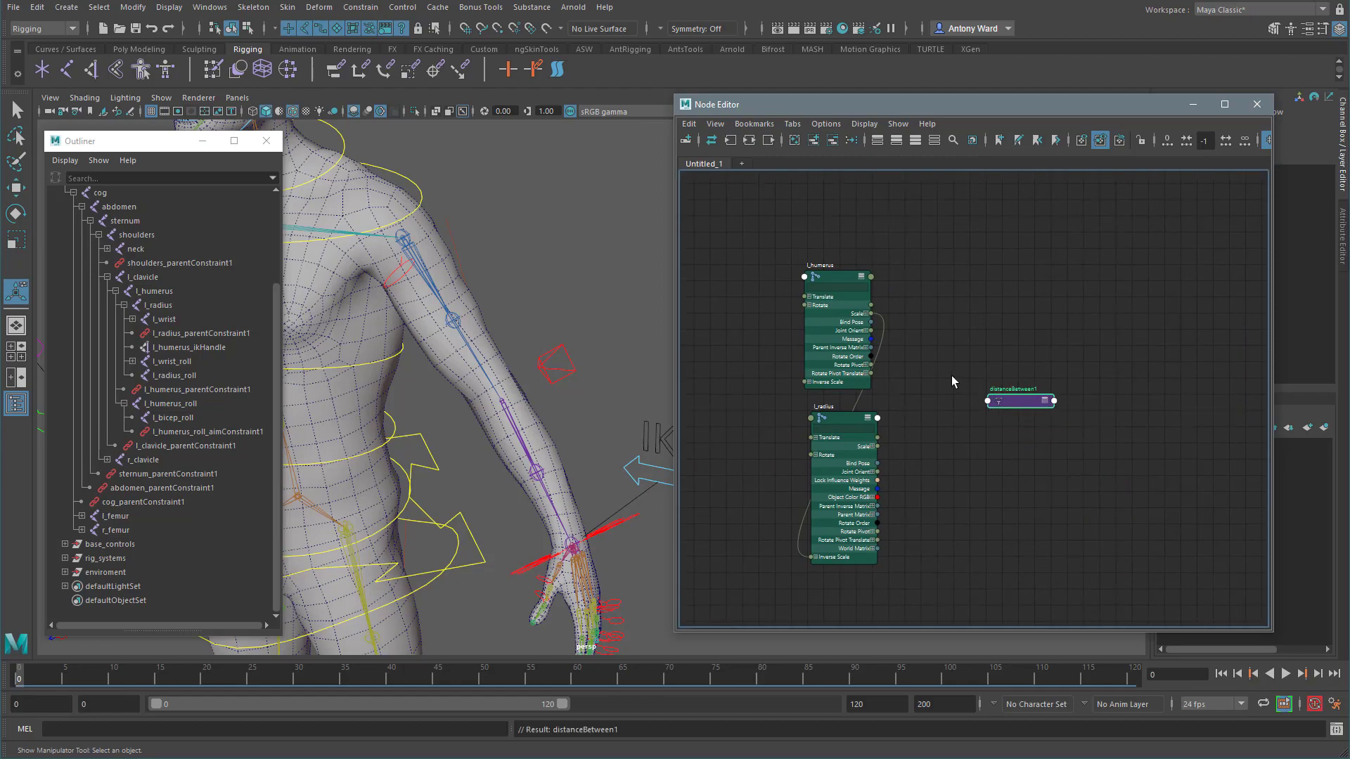
Step: Rename the distanceBetween node as l_humerus_Length
scroll(951, 381, "up", 2)
double_click(1032, 390)
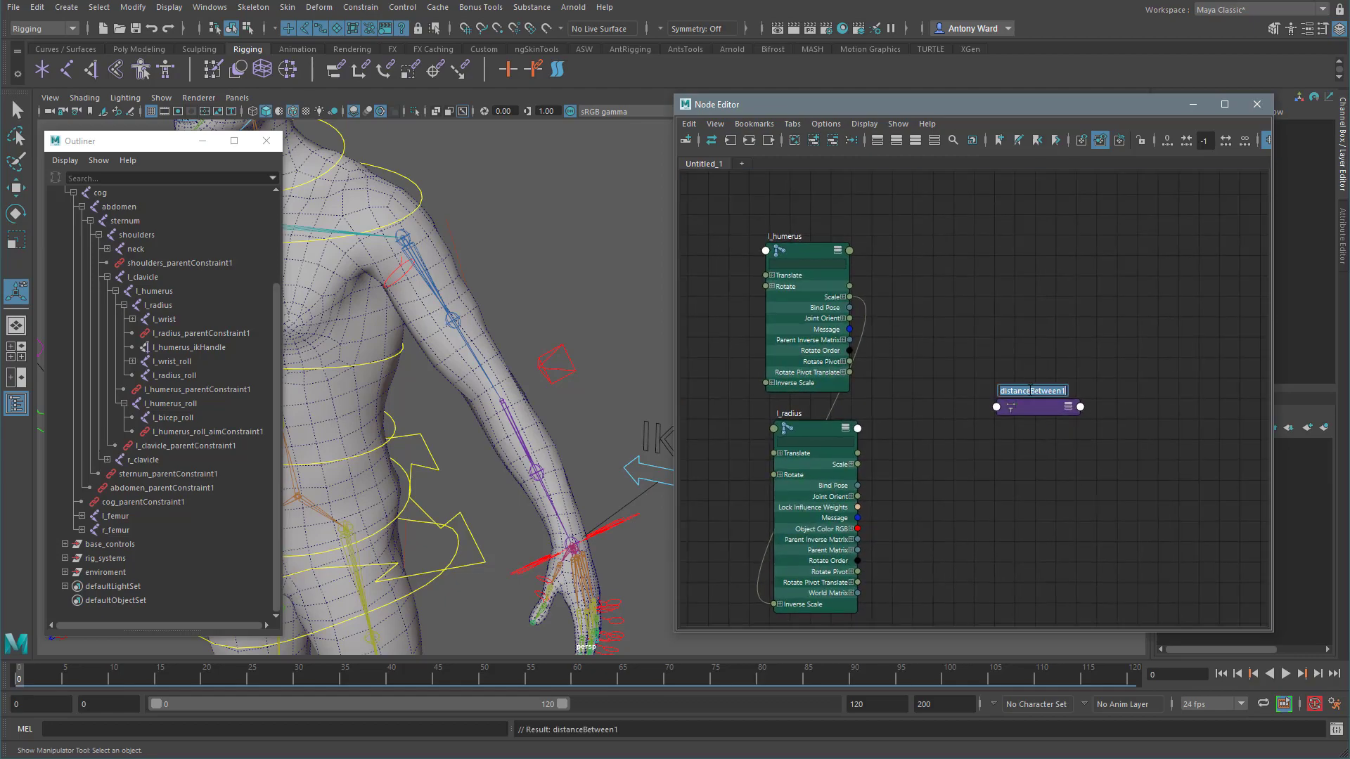
key("BackSpace")
type("l_humerus_Length")
key("Return")
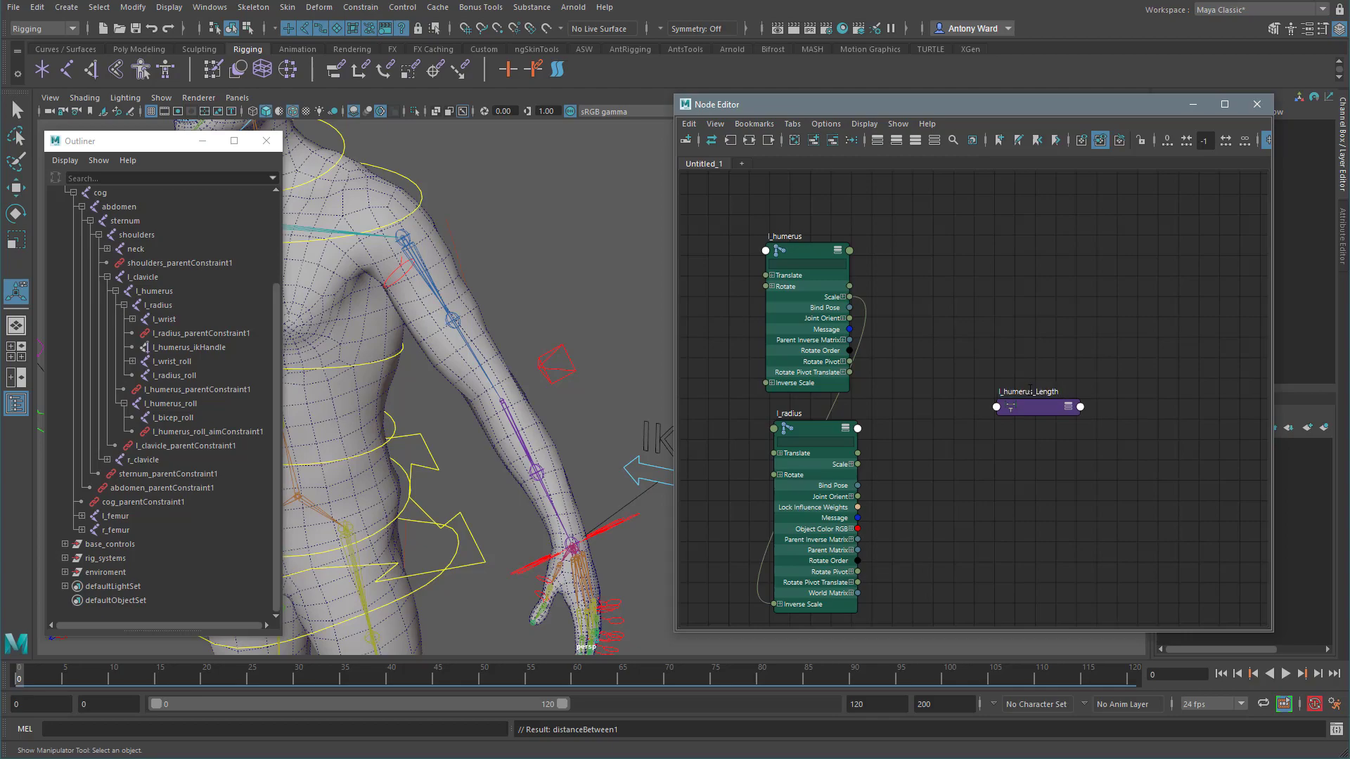
Step: Expand the l_humerus_Length node and connect the World Matrix of l_humerus to its In Matrix 1
left_click(1068, 407)
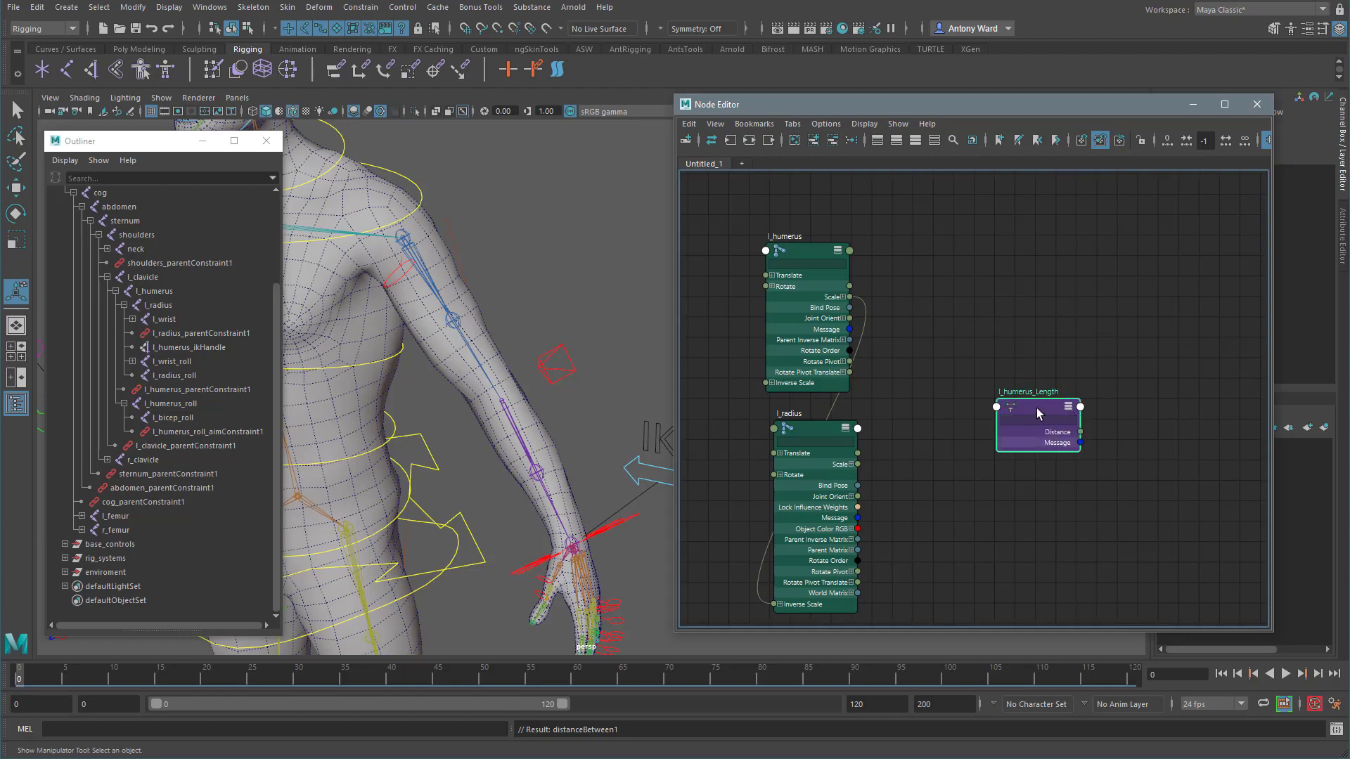
left_click_drag(1041, 388, 1044, 375)
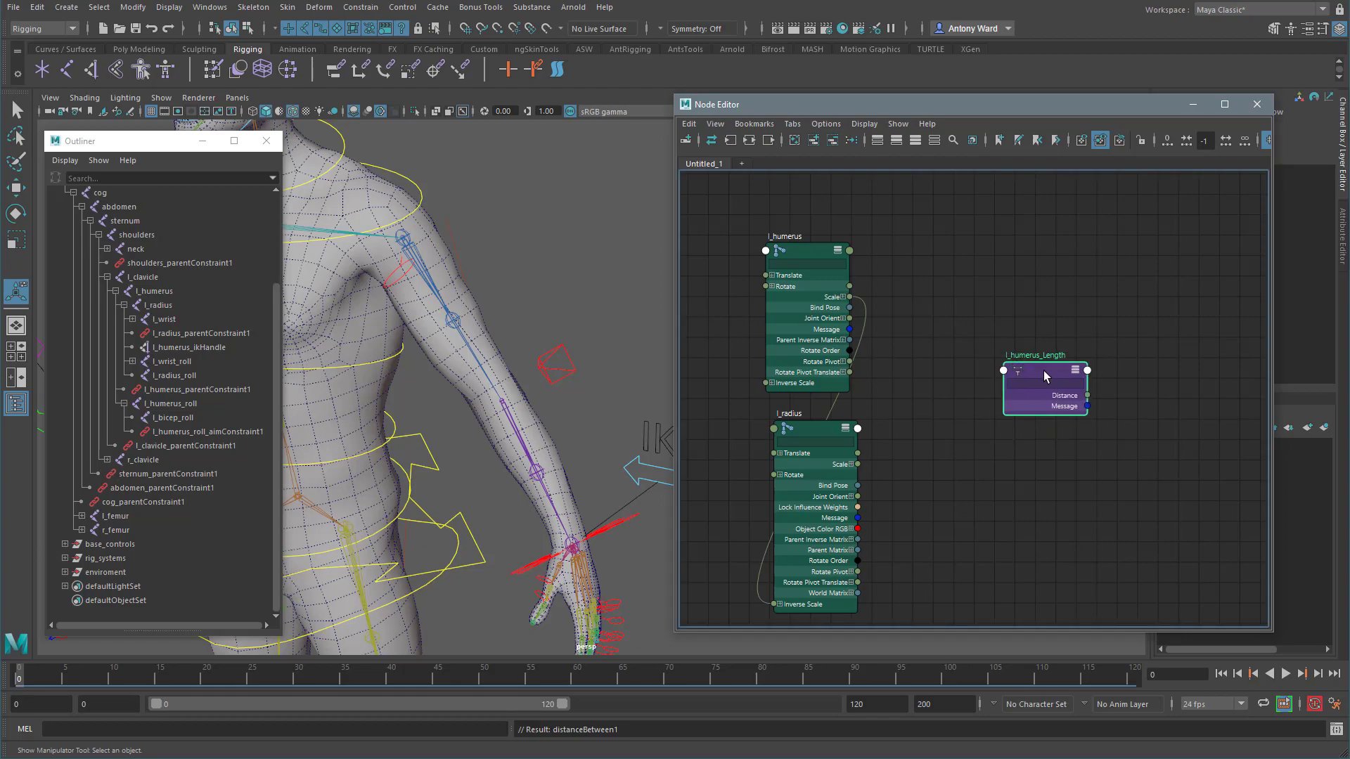
left_click(850, 250)
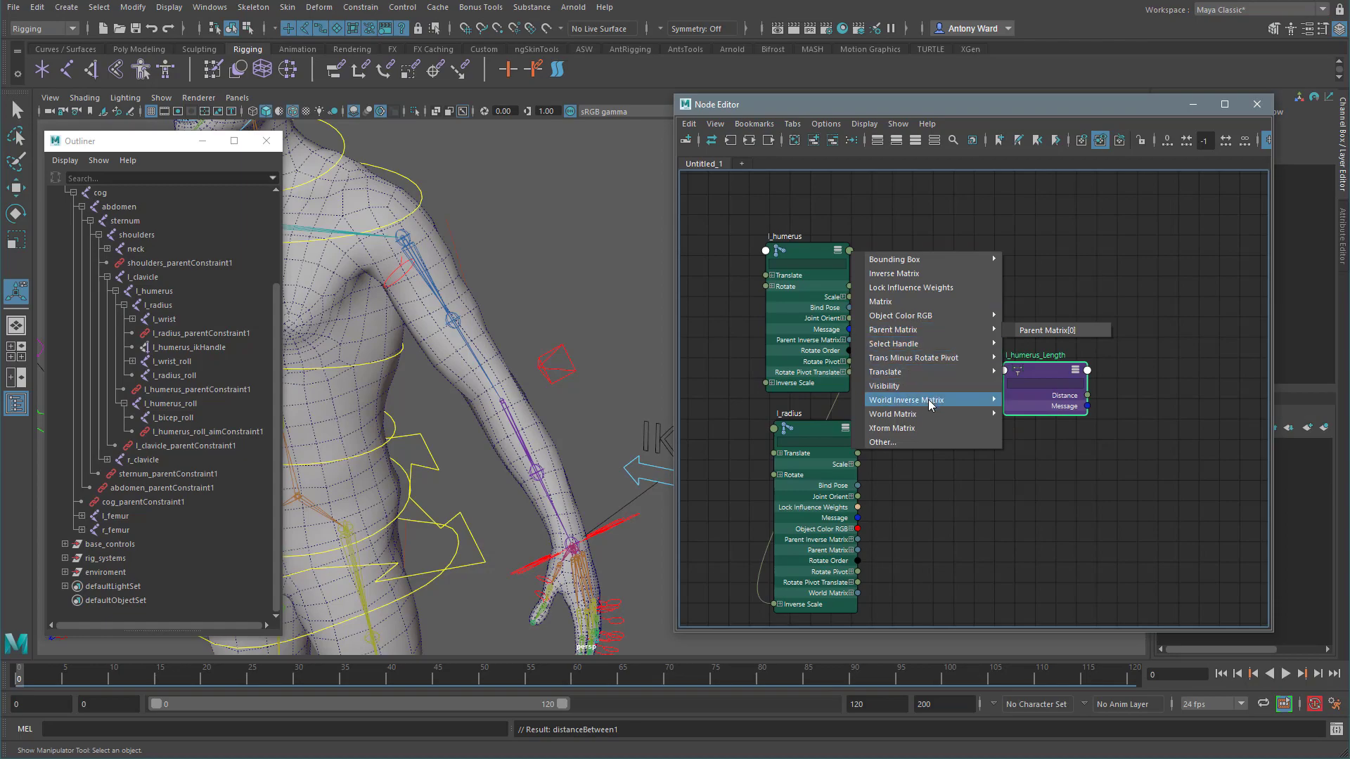
mouse_move(976, 416)
left_click(1028, 415)
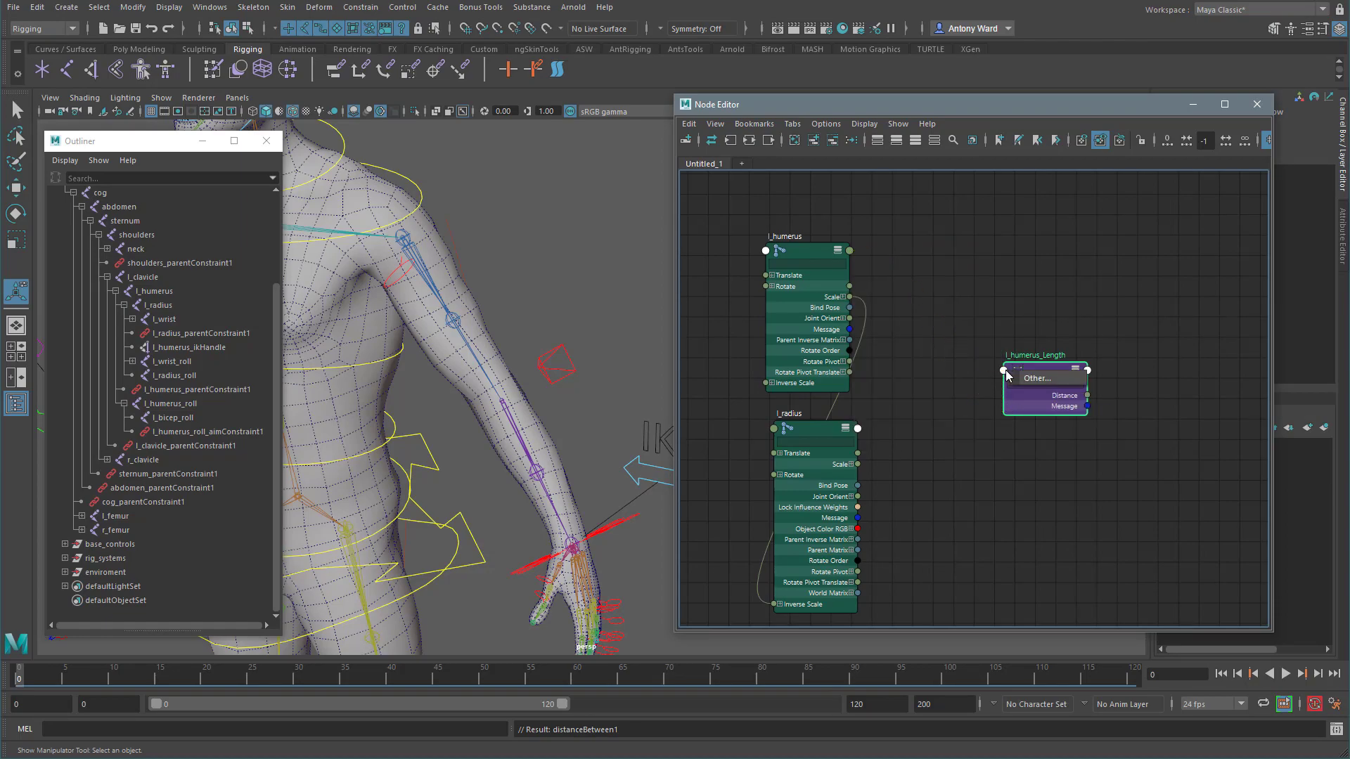
left_click(1035, 378)
left_click(538, 334)
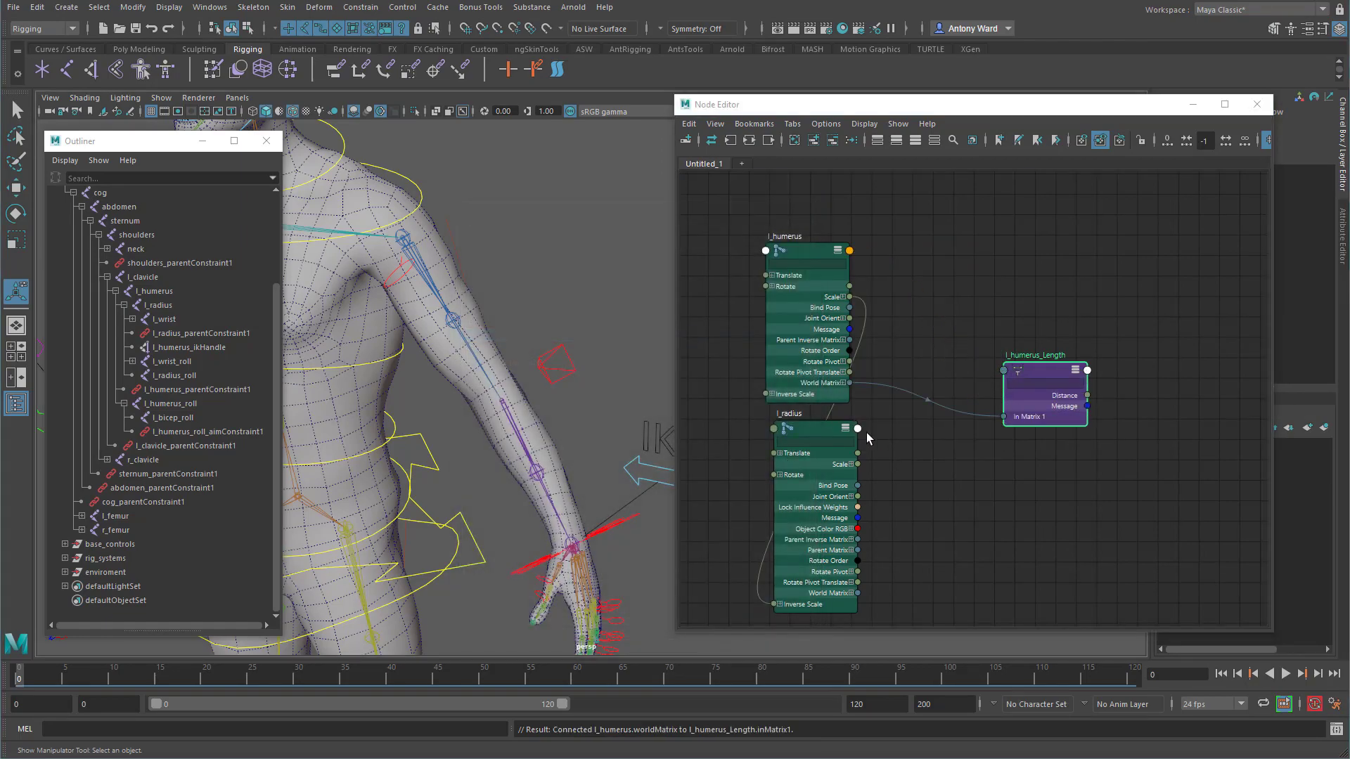
Step: Connect the worldMatrix output of l_radius to inMatrix2 of l_humerus_Length, listing only the outputs in the selection window
left_click(858, 429)
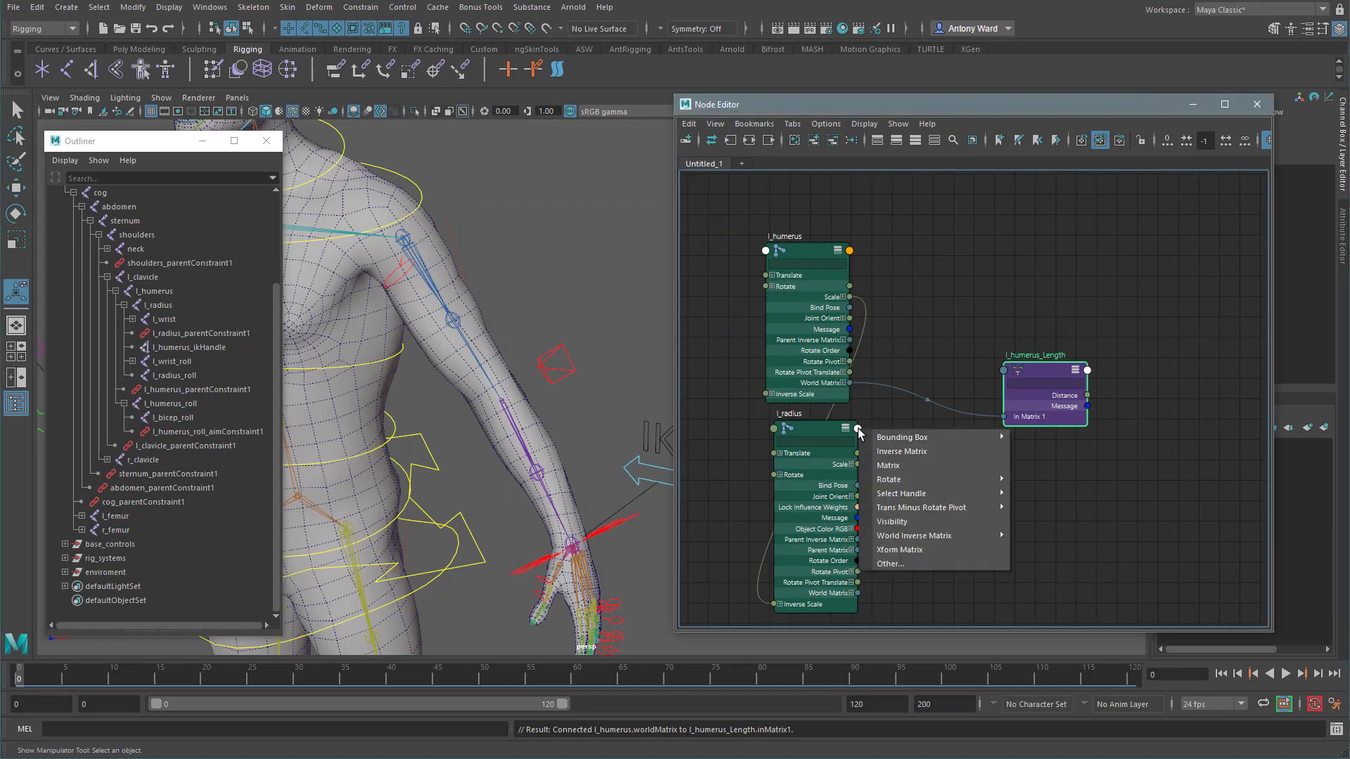
left_click(925, 560)
left_click(517, 221)
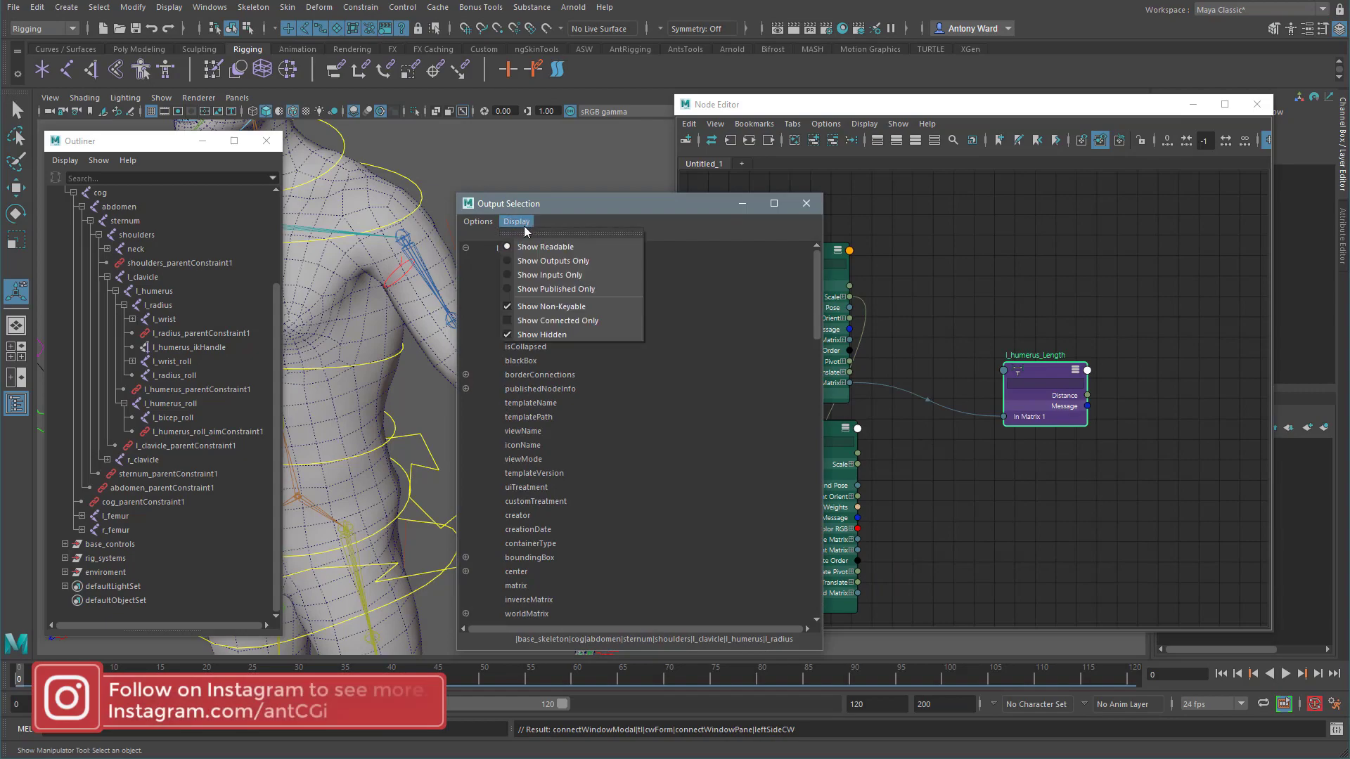
left_click(531, 262)
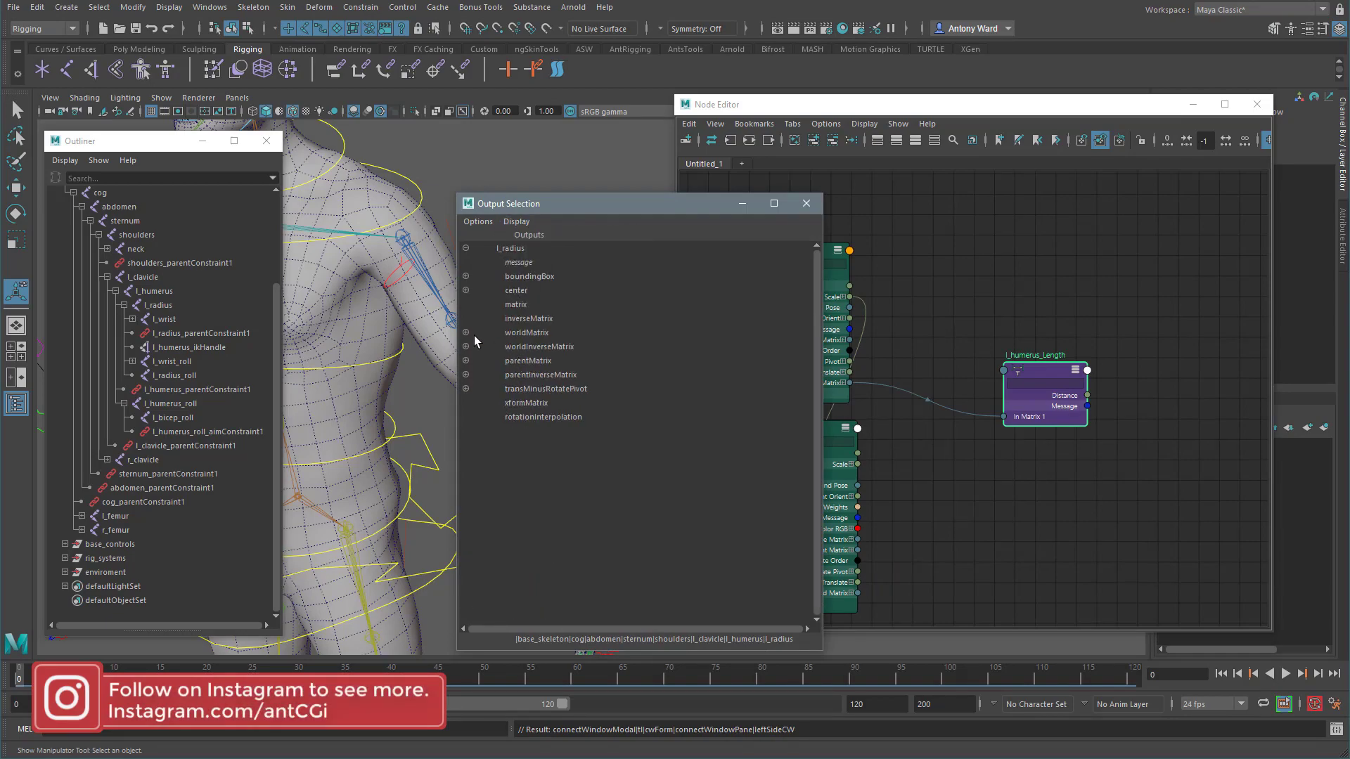
left_click(539, 347)
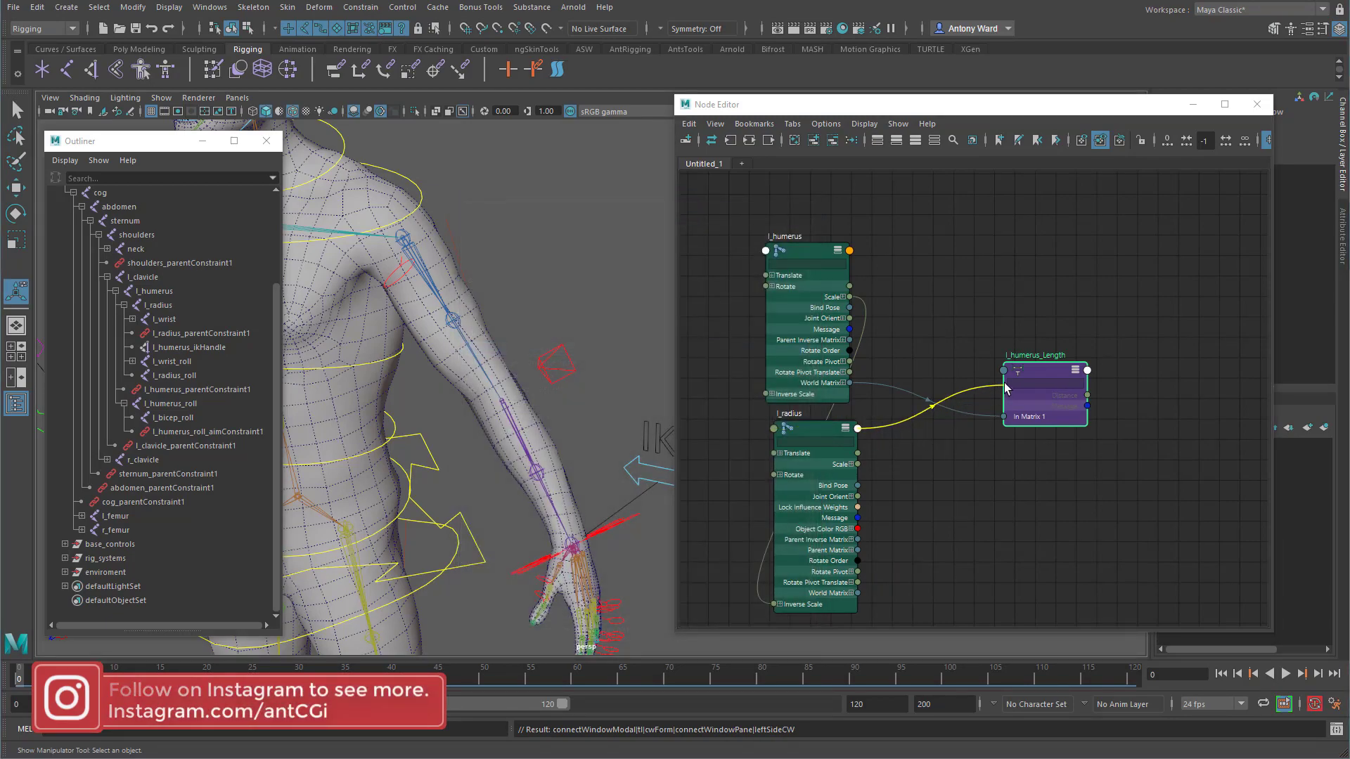
left_click(1029, 374)
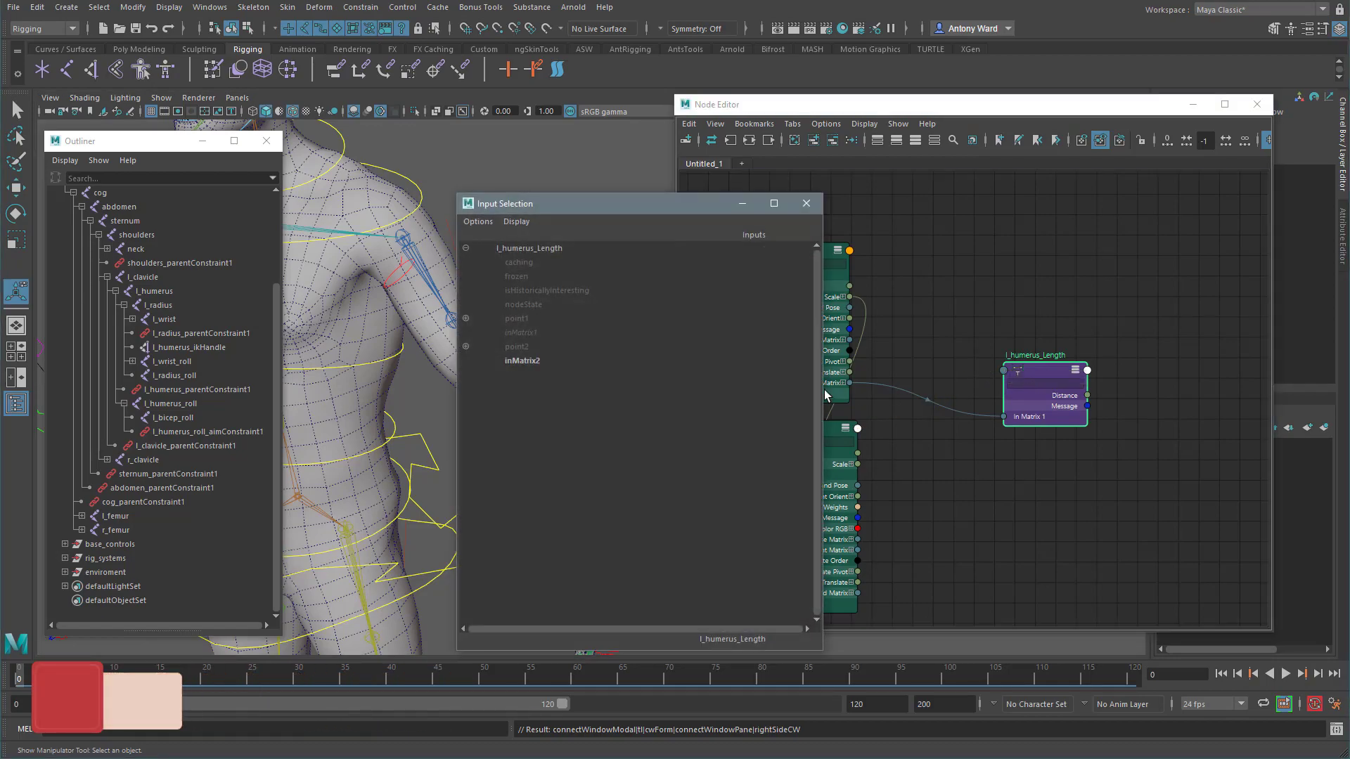
left_click(547, 362)
Step: Create a multiplyDivide node and rename it l_arm_roll_scale
middle_click_drag(1156, 475, 1124, 485, "alt")
right_click_drag(1124, 485, 1081, 491, "alt")
middle_click_drag(1081, 490, 1070, 483, "alt")
right_click_drag(1070, 482, 1035, 480, "alt")
key("Tab")
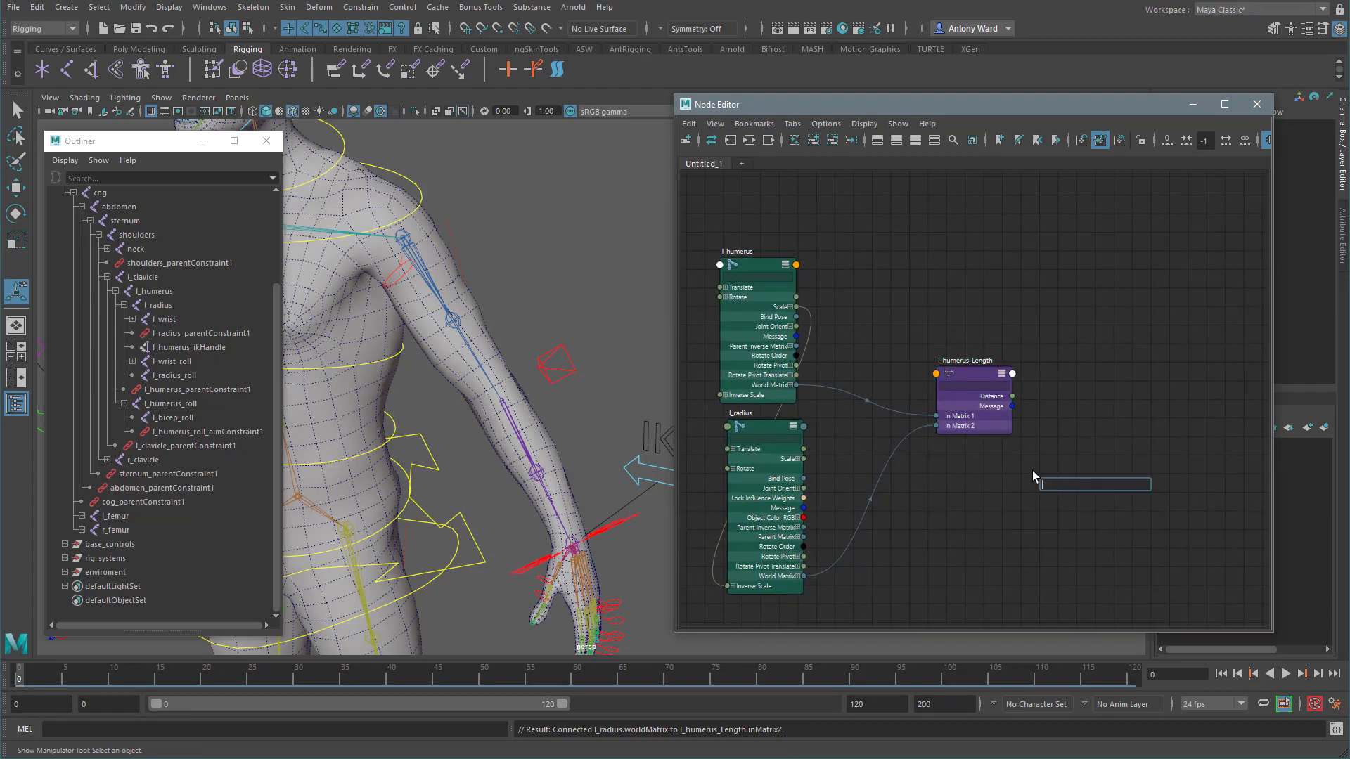
type("multiplyDivide")
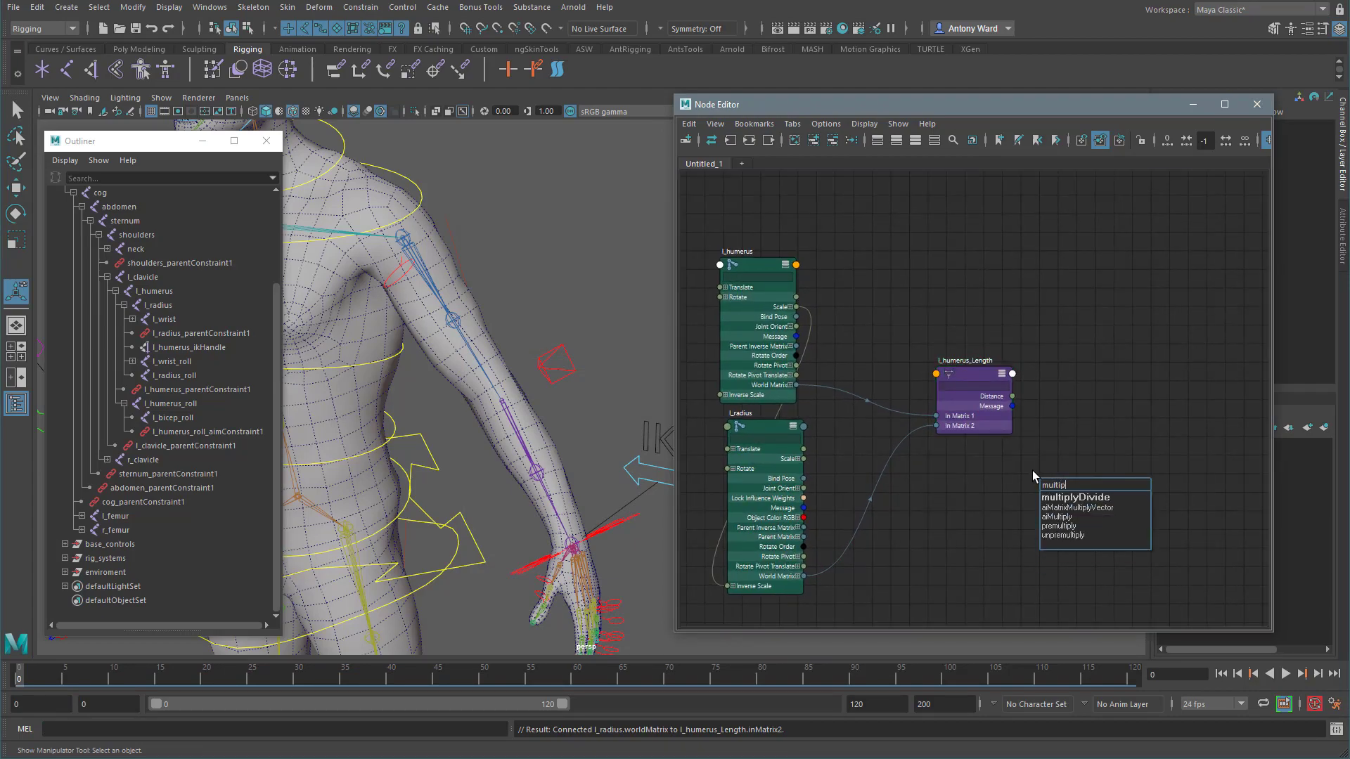
key("Return")
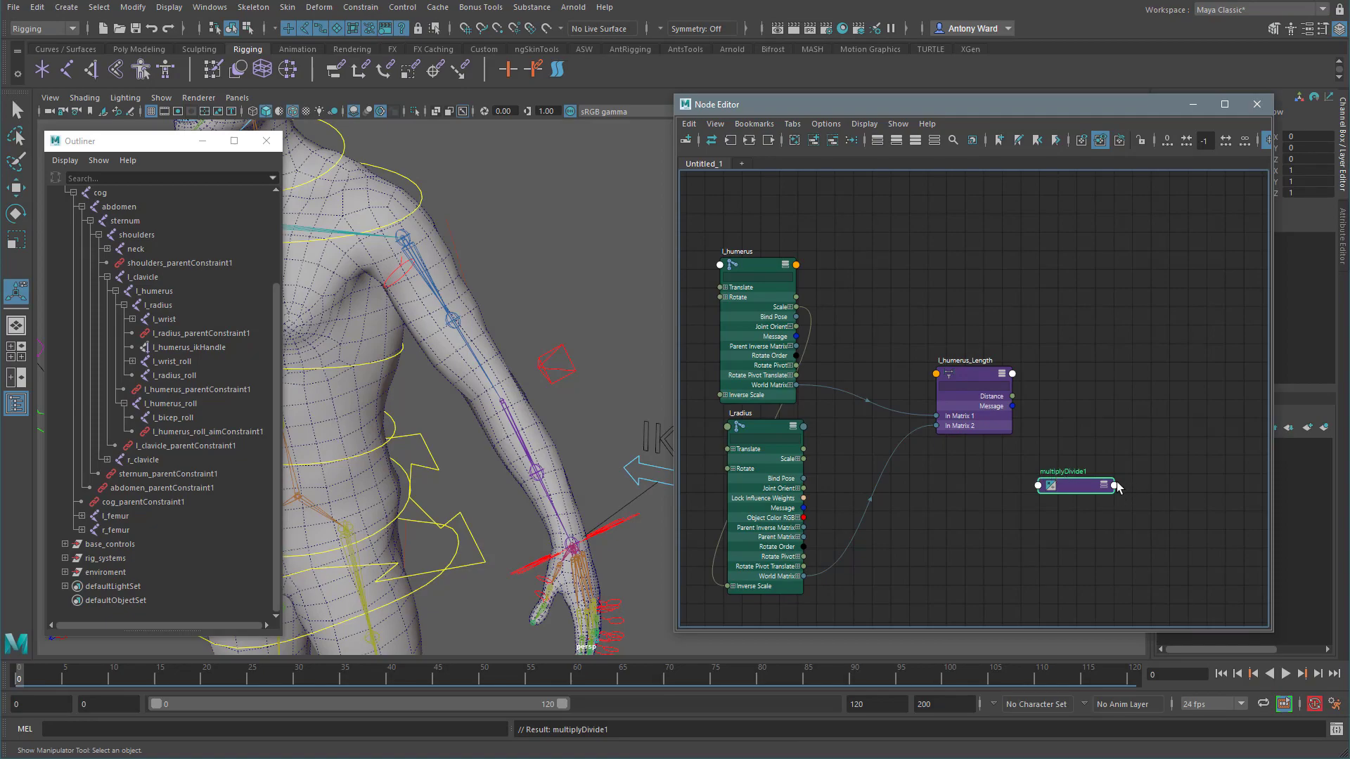
double_click(1080, 471)
type("l_arm_roll_scale")
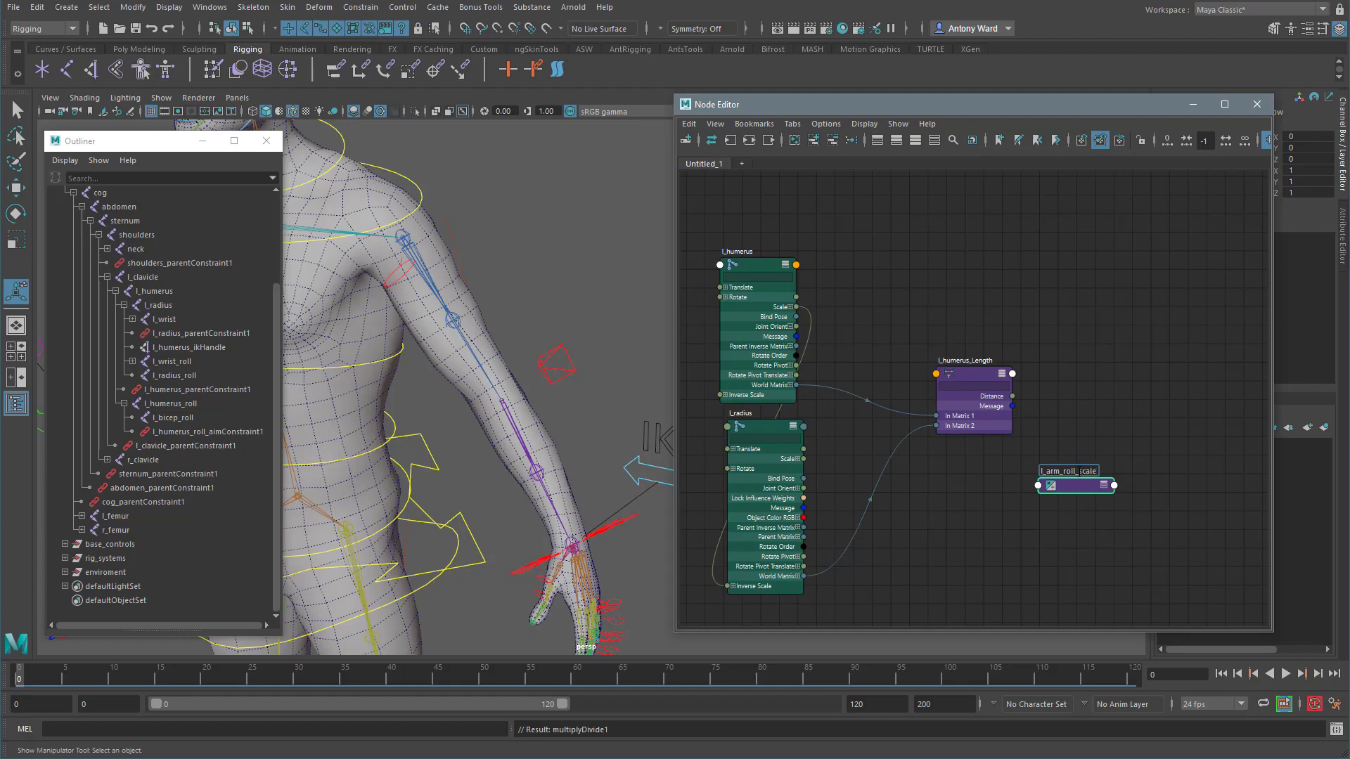
key("Return")
Step: Place l_arm_roll_scale beside the l_humerus_Length node and expand its Input 1, Input 2 and Output attributes
left_click(1103, 485)
left_click_drag(1077, 485, 1103, 378)
left_click(1068, 428)
left_click(1069, 419)
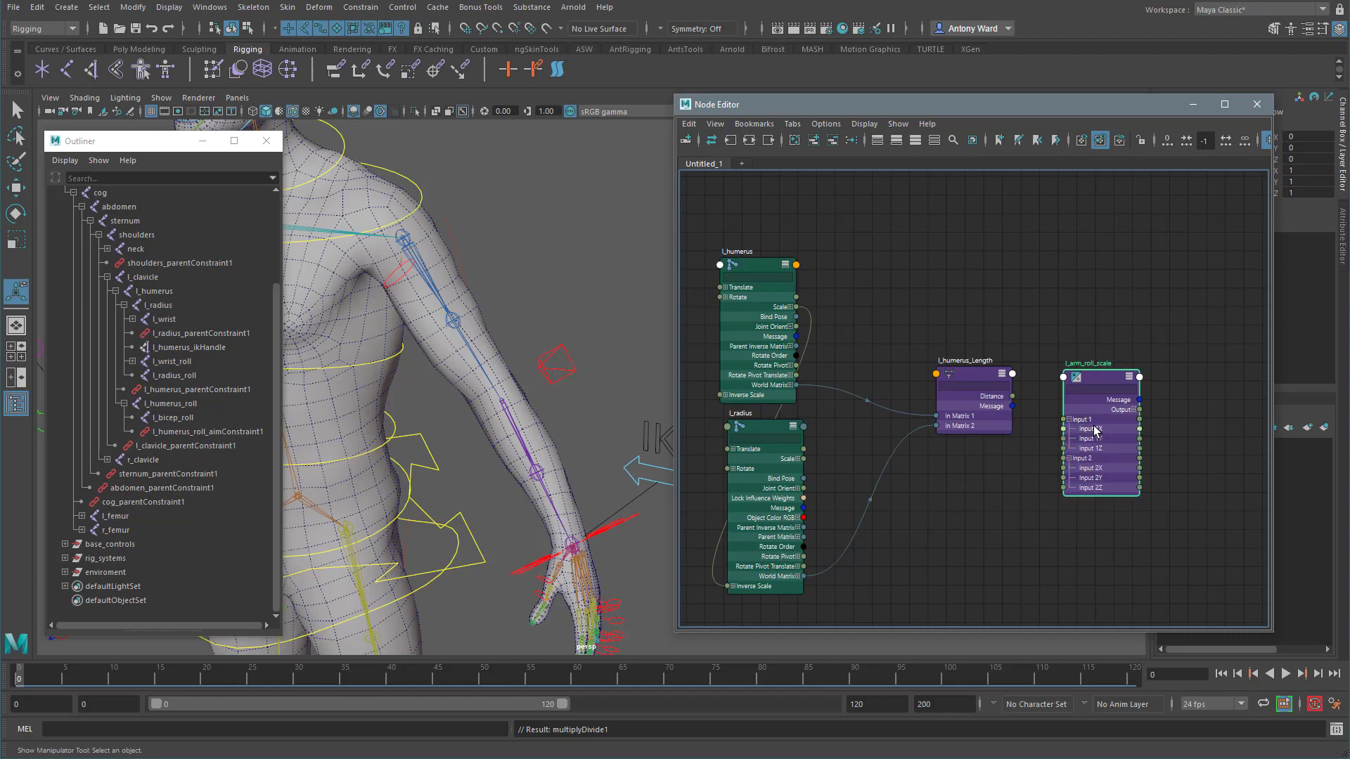
left_click(1133, 409)
left_click_drag(1106, 378, 1111, 339)
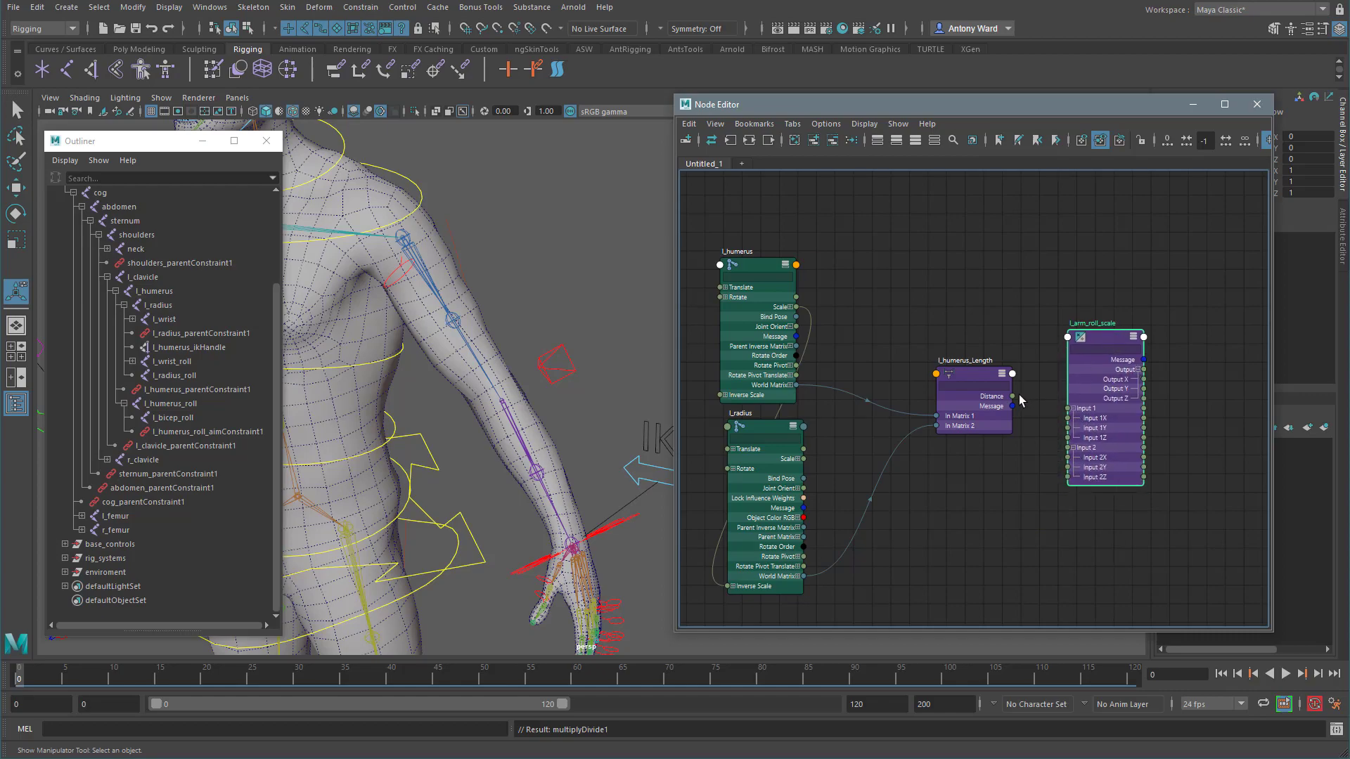
Step: Connect the Distance of l_humerus_Length to Input 1X of l_arm_roll_scale and uncover the Channel Box values
left_click_drag(1013, 396, 1067, 422)
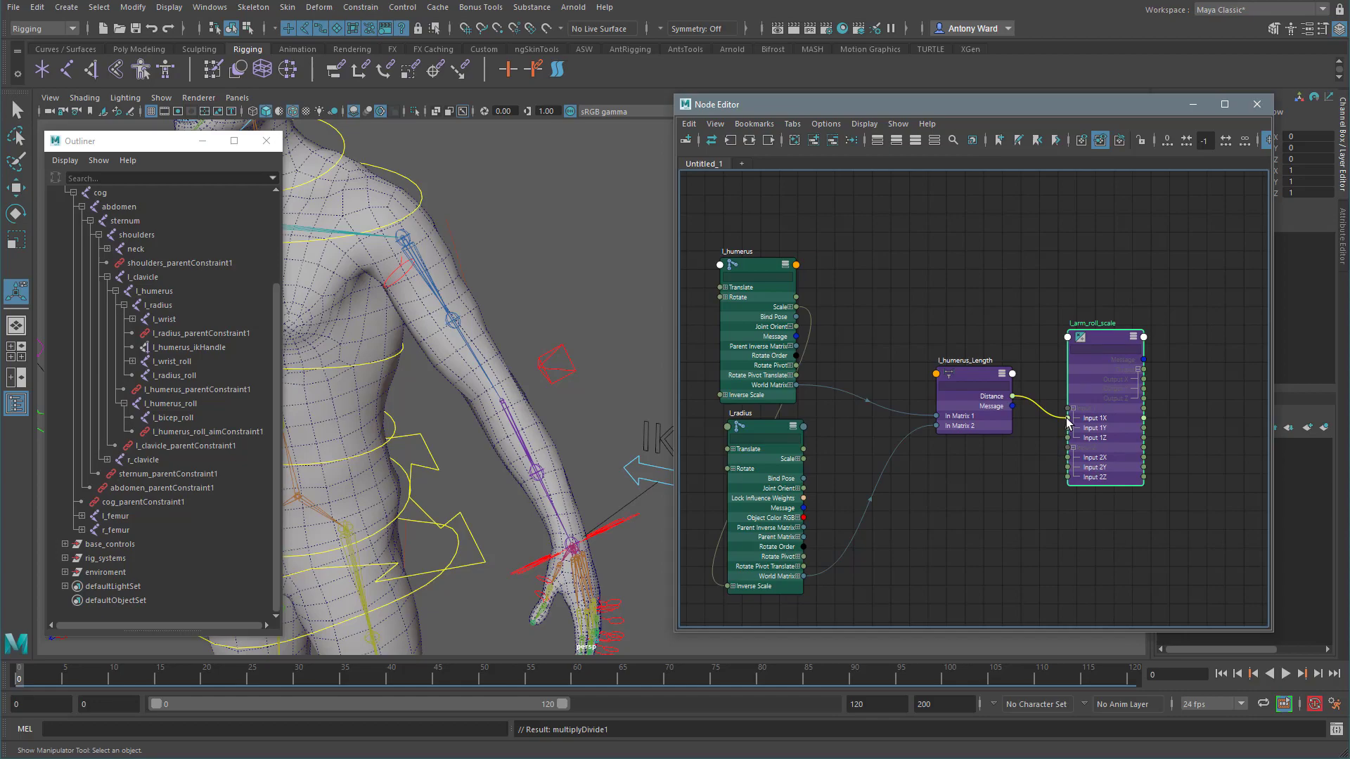
left_click_drag(1068, 422, 1067, 421)
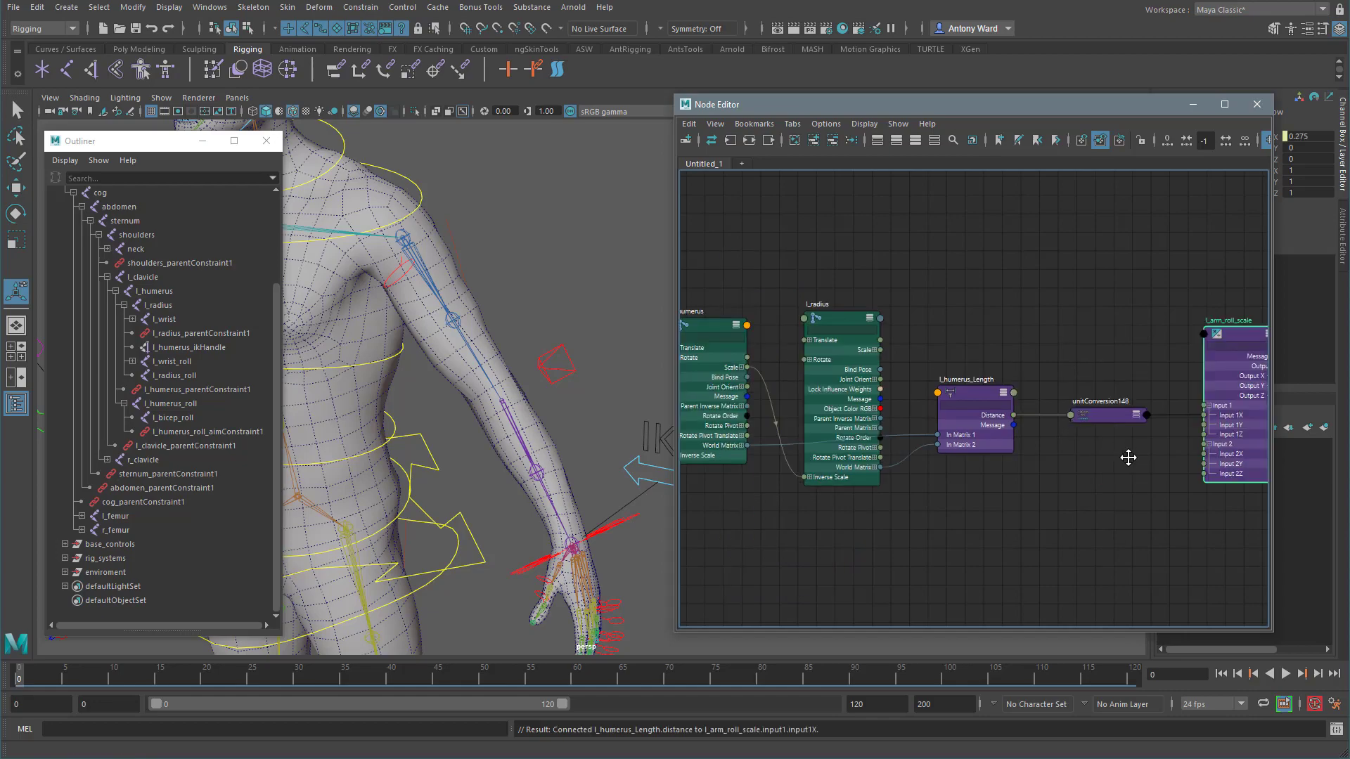
left_click_drag(1101, 111, 1060, 115)
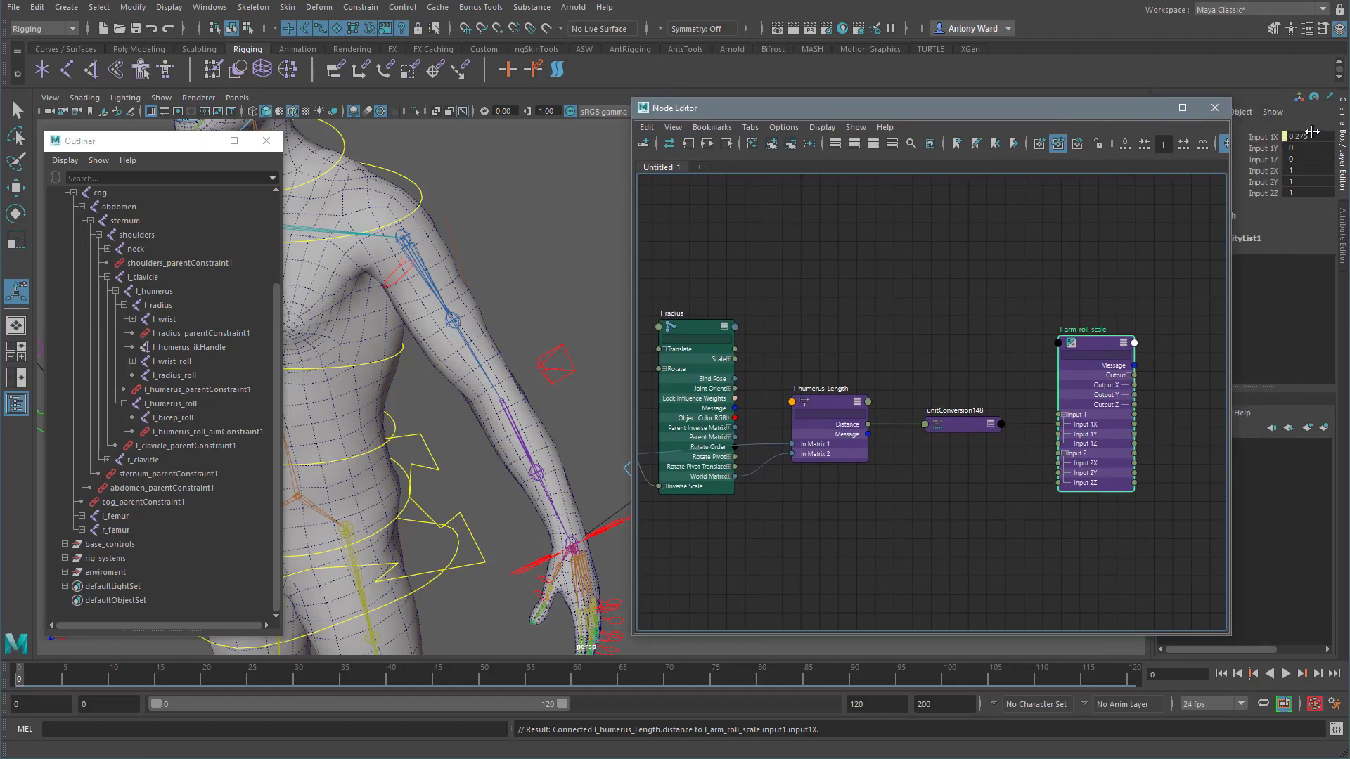
middle_click_drag(1167, 373, 1150, 373, "alt")
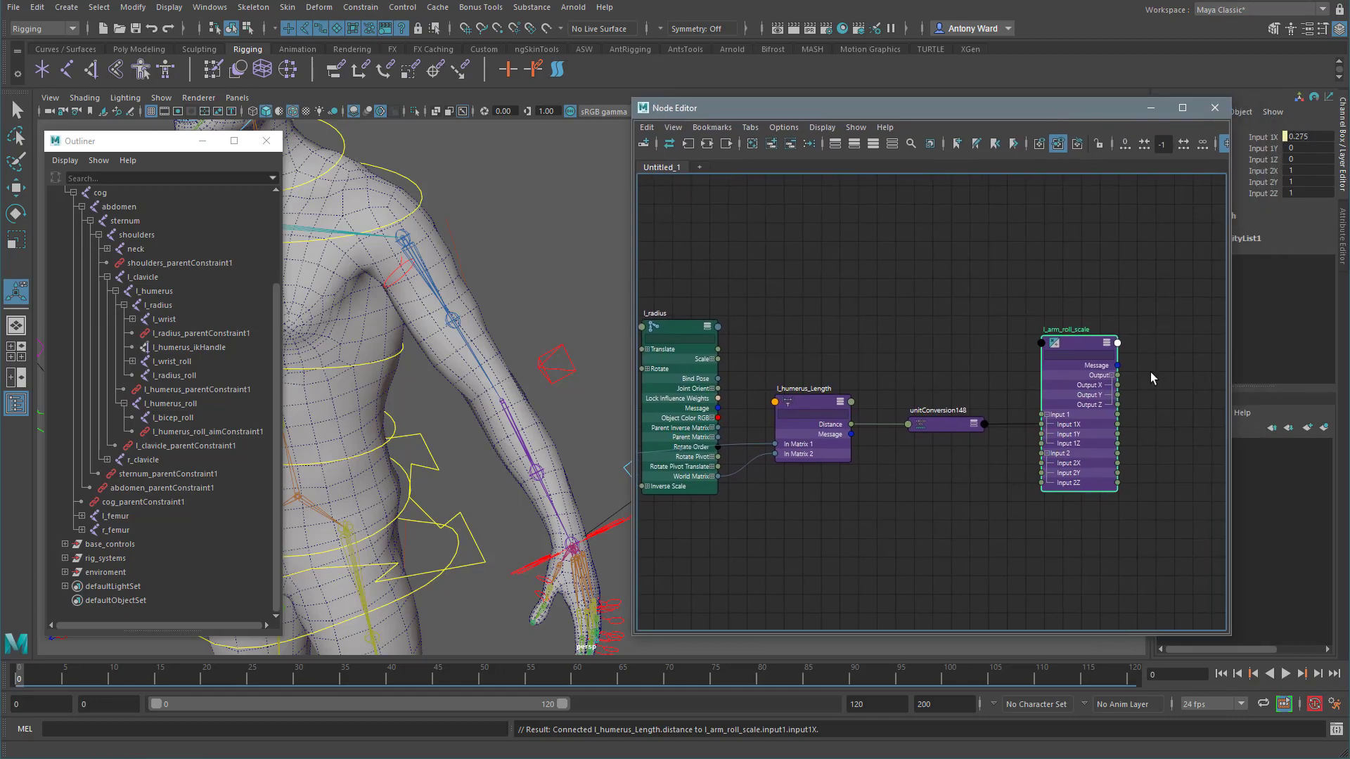
left_click(456, 315)
left_click(771, 144)
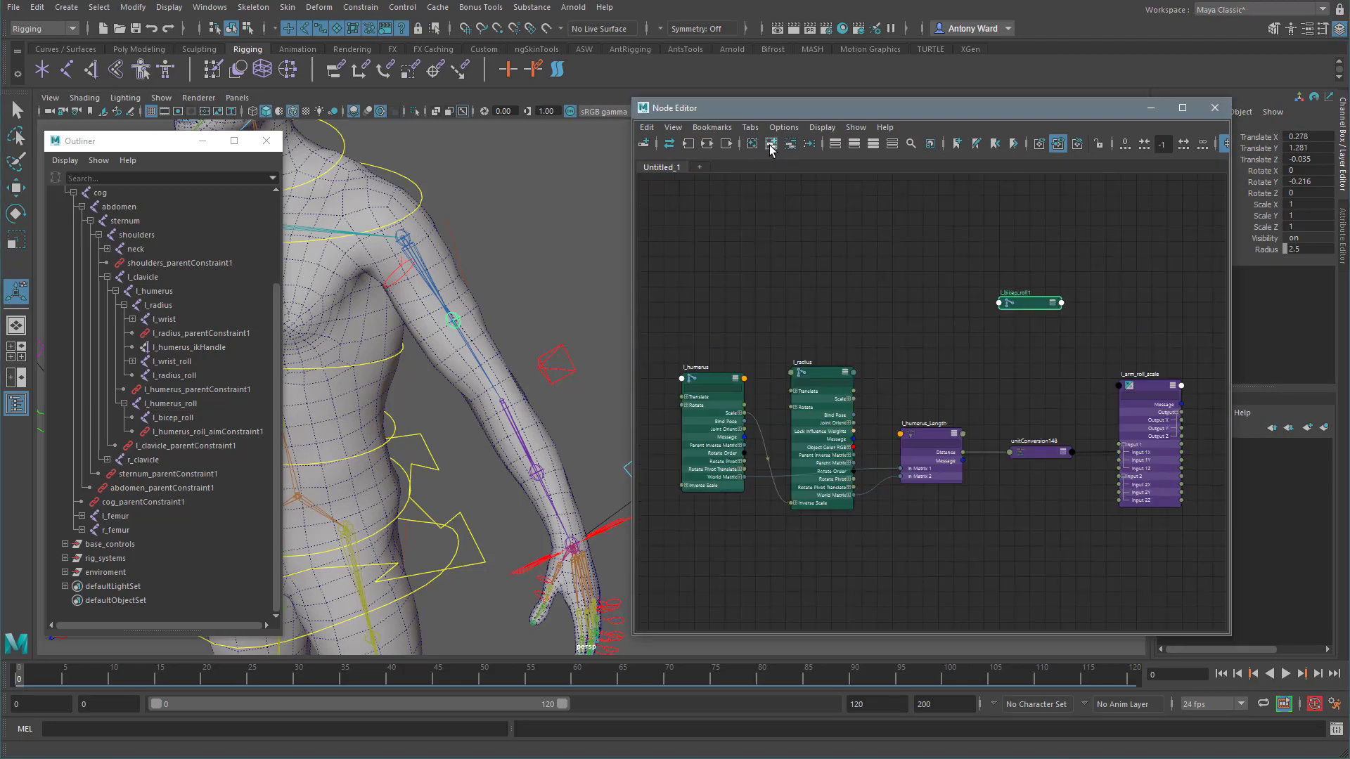
left_click_drag(1049, 304, 1182, 349)
middle_click_drag(1060, 360, 858, 350, "alt")
scroll(859, 349, "up", 1)
left_click(1006, 330)
left_click_drag(950, 355, 1074, 366)
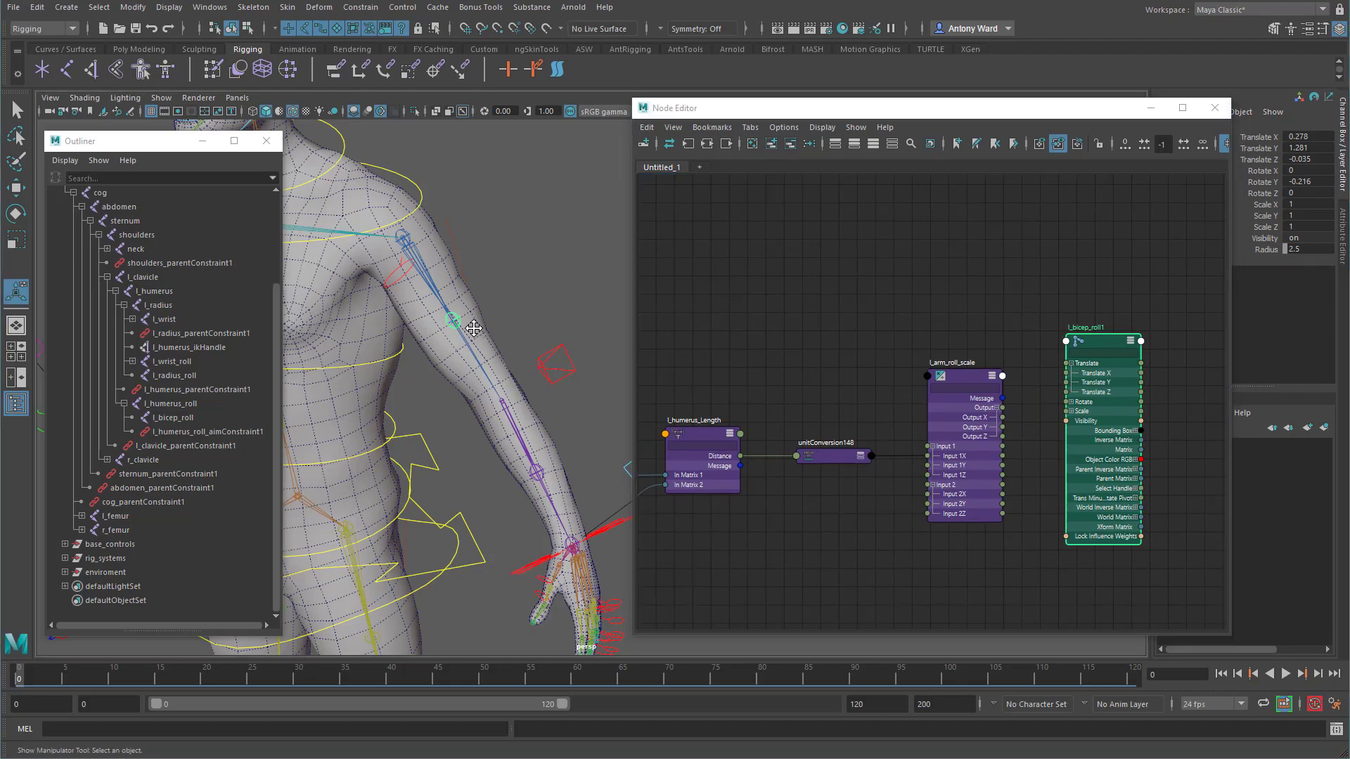
key("w")
mouse_move(521, 421)
middle_mouse_down()
mouse_move(506, 408)
mouse_move(560, 471)
mouse_move(529, 402)
middle_mouse_up()
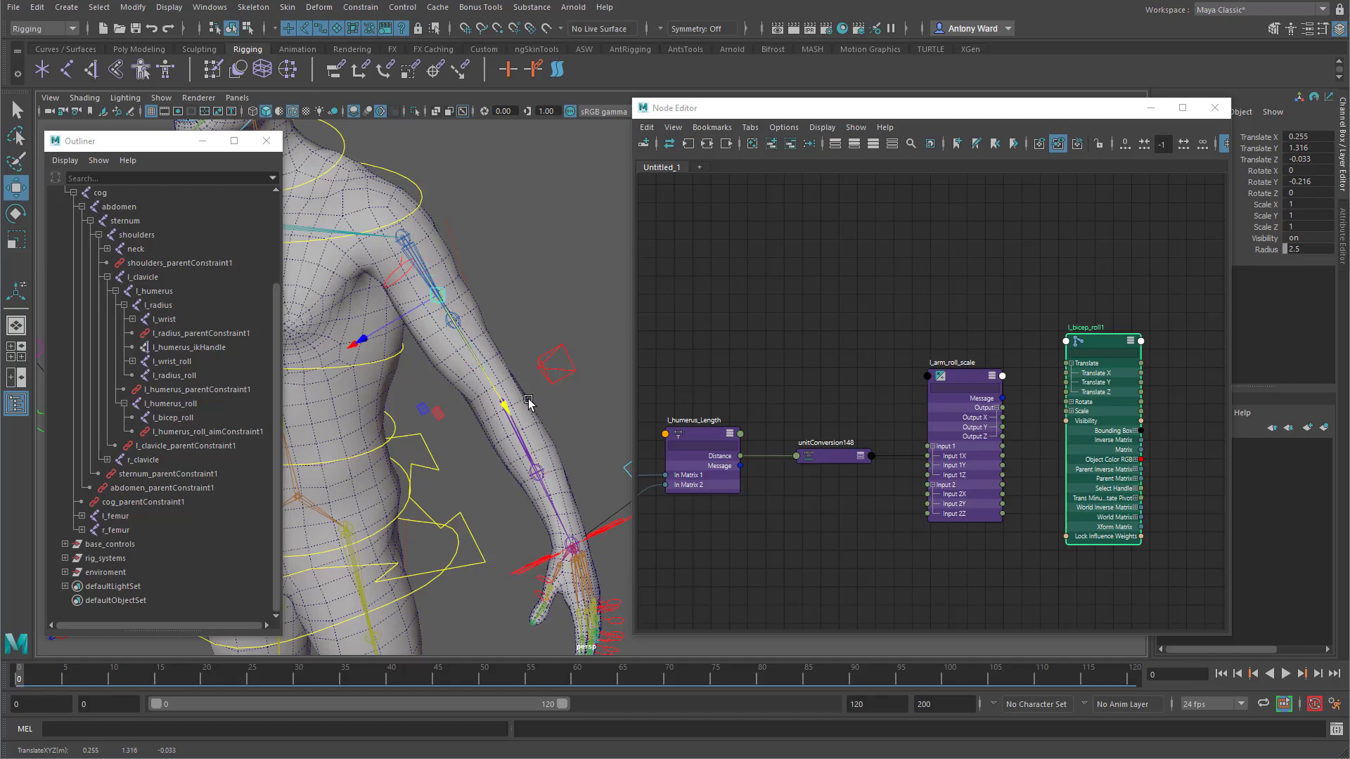
key("ctrl+z")
left_click(790, 144)
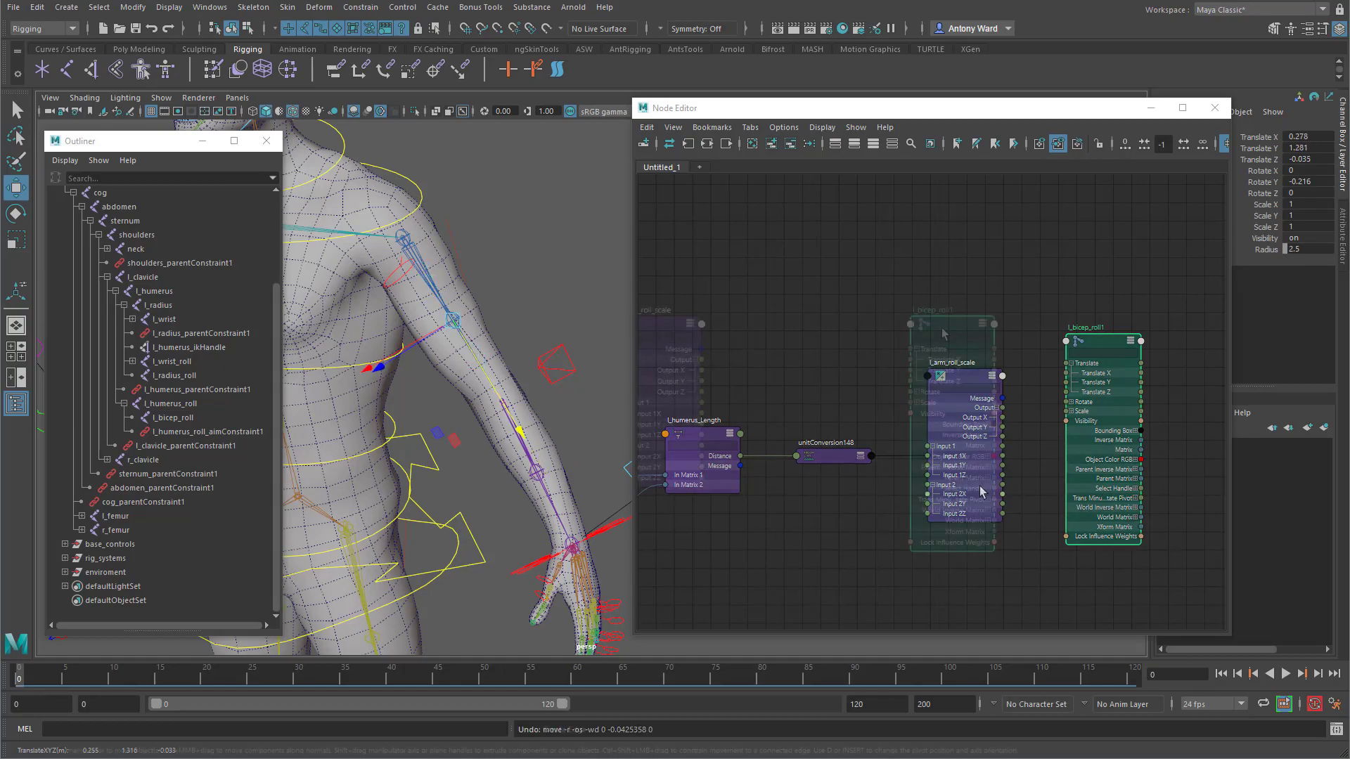
left_click(790, 143)
middle_click_drag(807, 326, 868, 331)
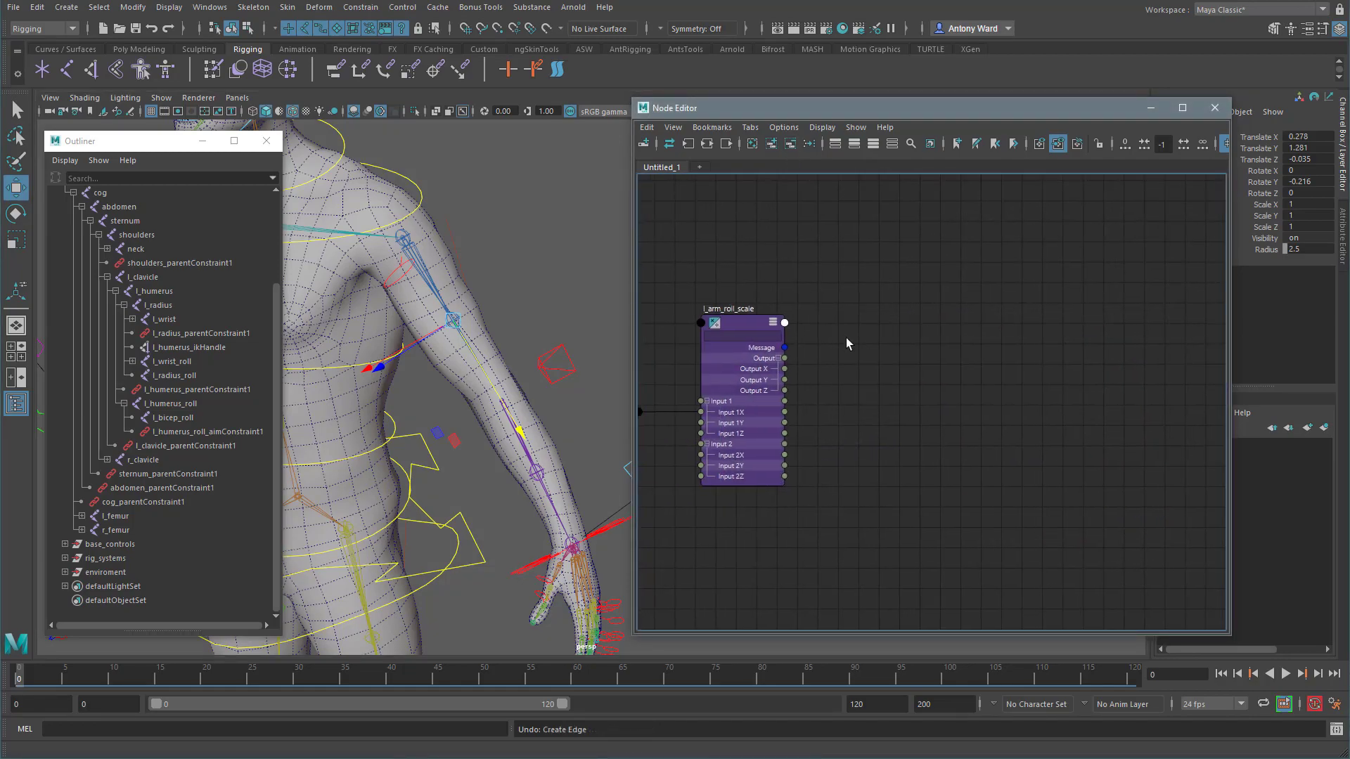
Step: Add the l_bicep_roll joint to the node graph, expand its attributes and place it beside l_arm_roll_scale
left_click(196, 417)
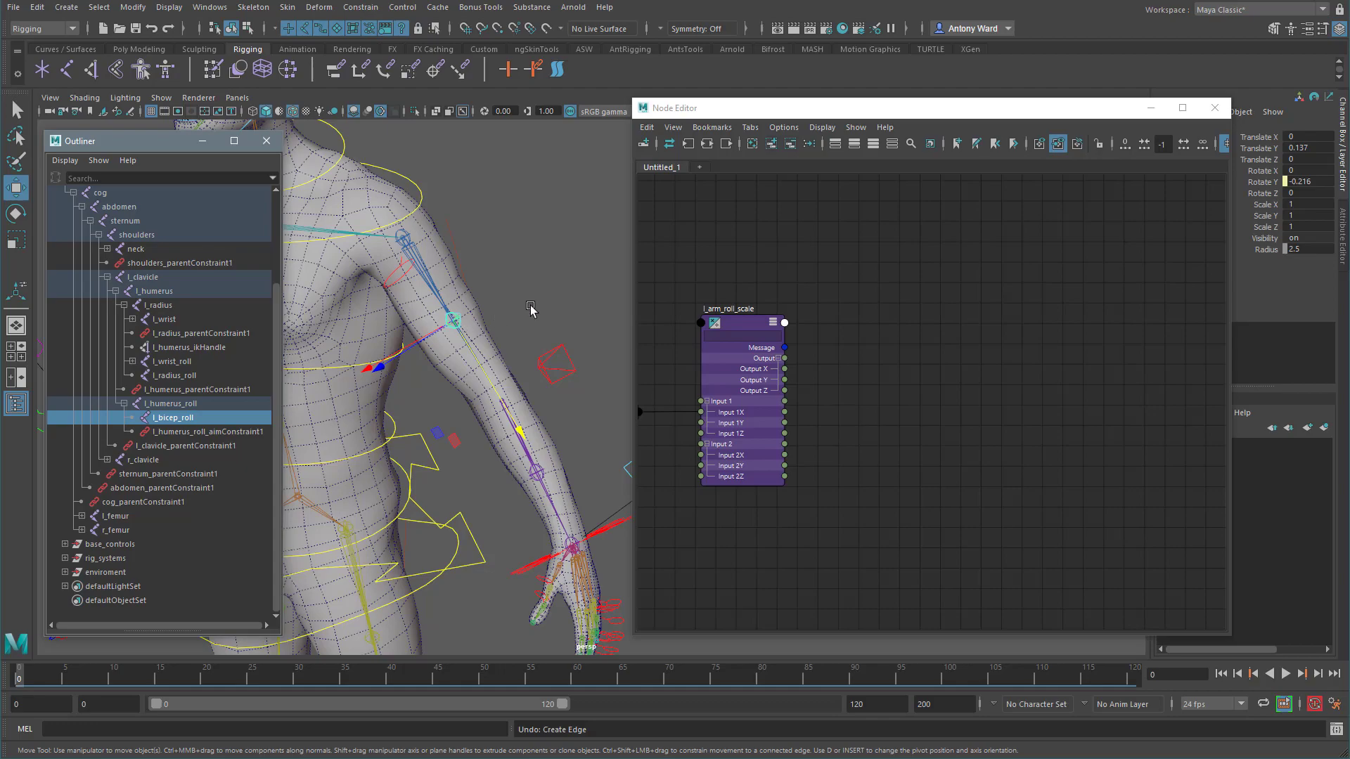
left_click(772, 143)
middle_click_drag(999, 408, 880, 403, "alt")
right_click_drag(957, 406, 1109, 403, "alt")
left_click(1155, 398)
left_click_drag(1095, 431, 1000, 347)
Step: Expand the Translate attribute of l_bicep_roll and connect Output X of l_arm_roll_scale to its Translate Y
left_click(998, 346)
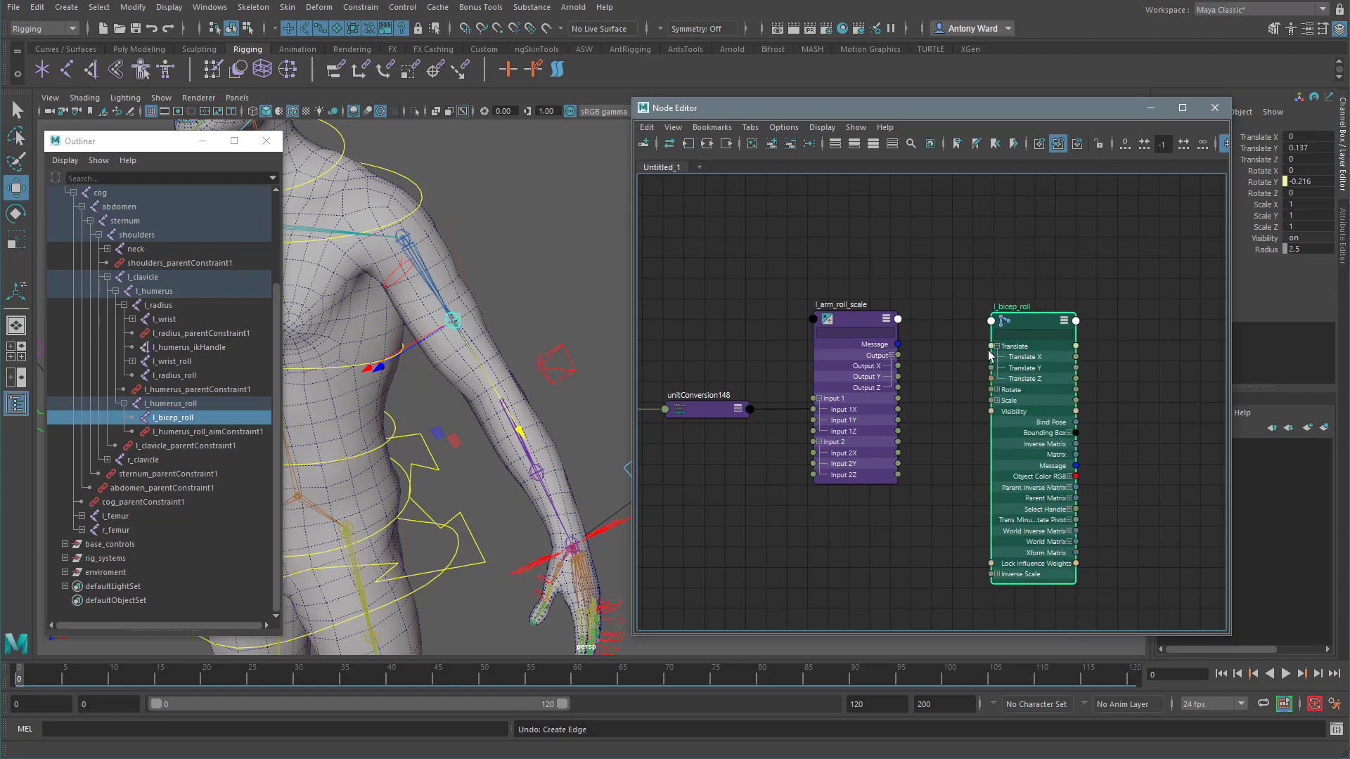
middle_click_drag(900, 382, 888, 374, "alt")
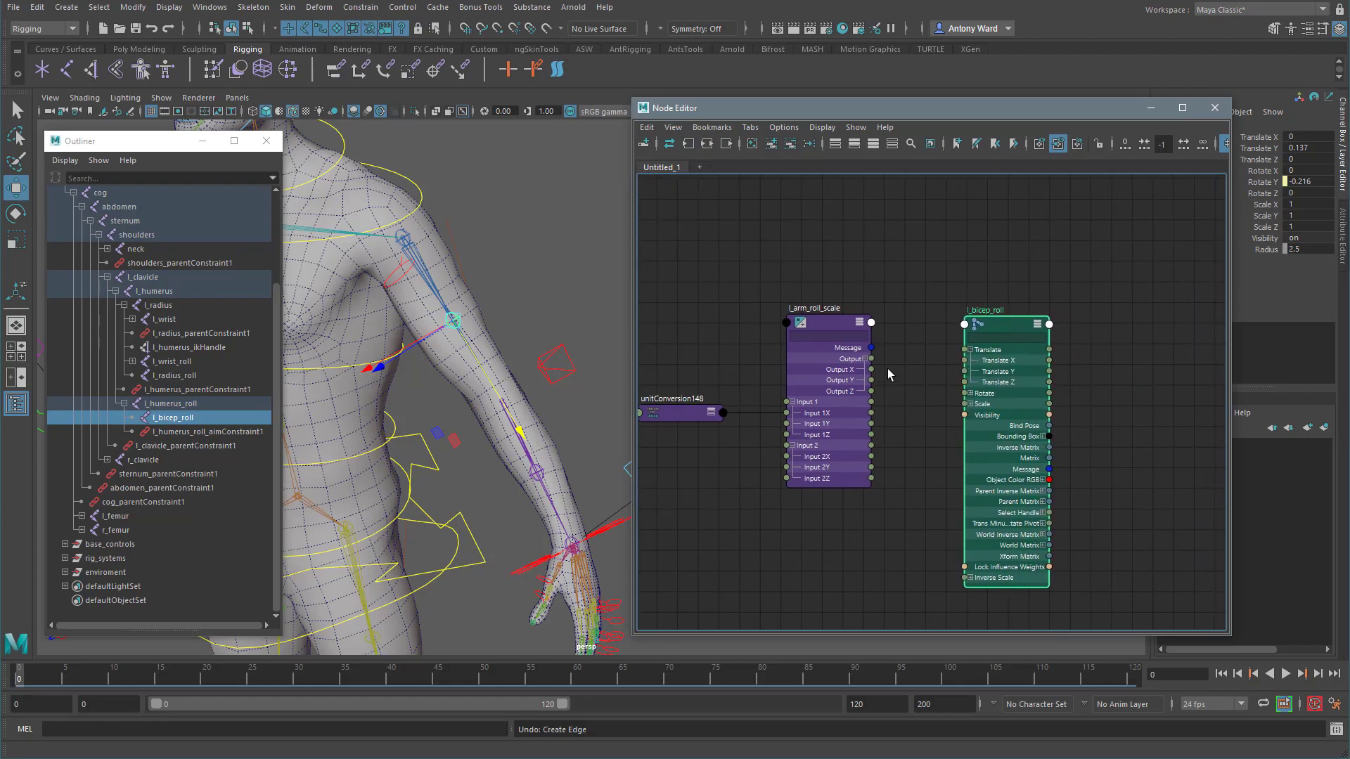
left_click_drag(928, 369, 963, 372)
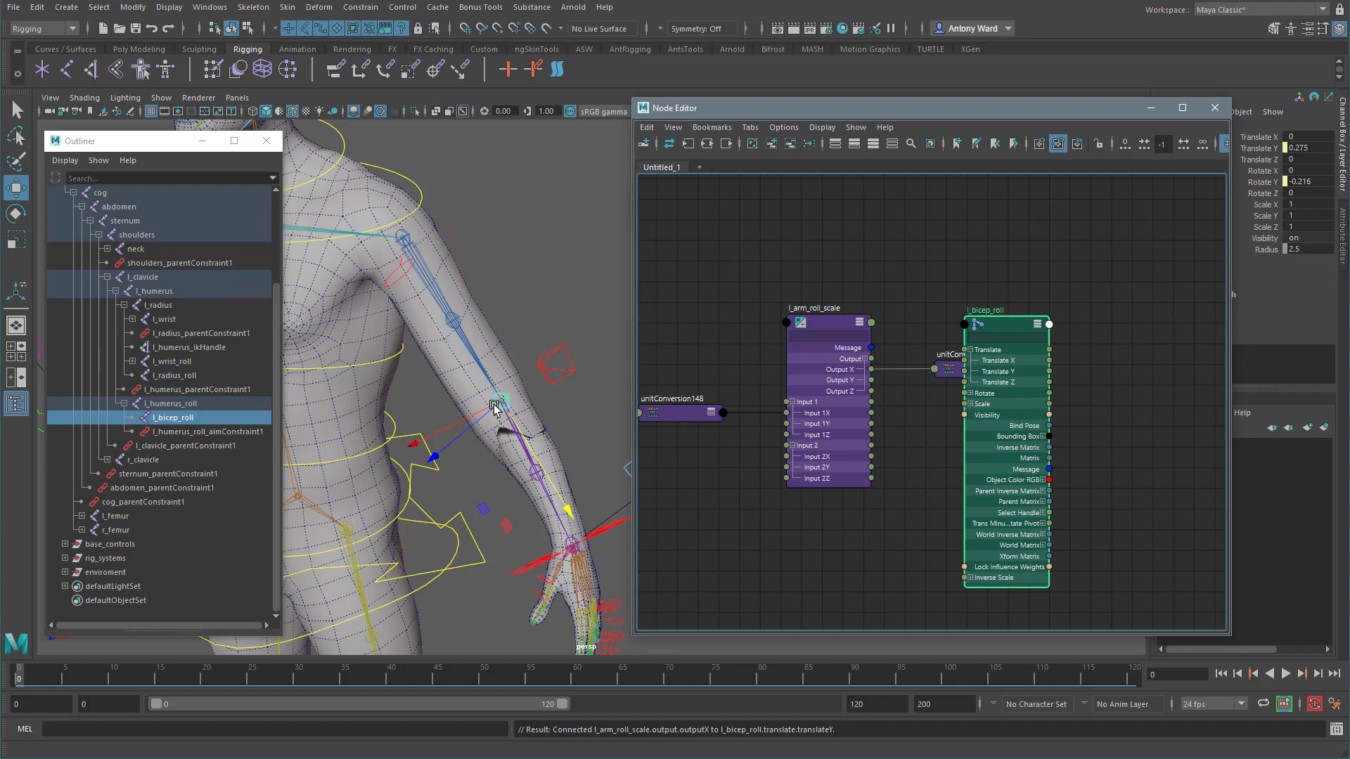
Step: Set Input 2X of the l_arm_roll_scale node to 0.5
left_click(831, 328)
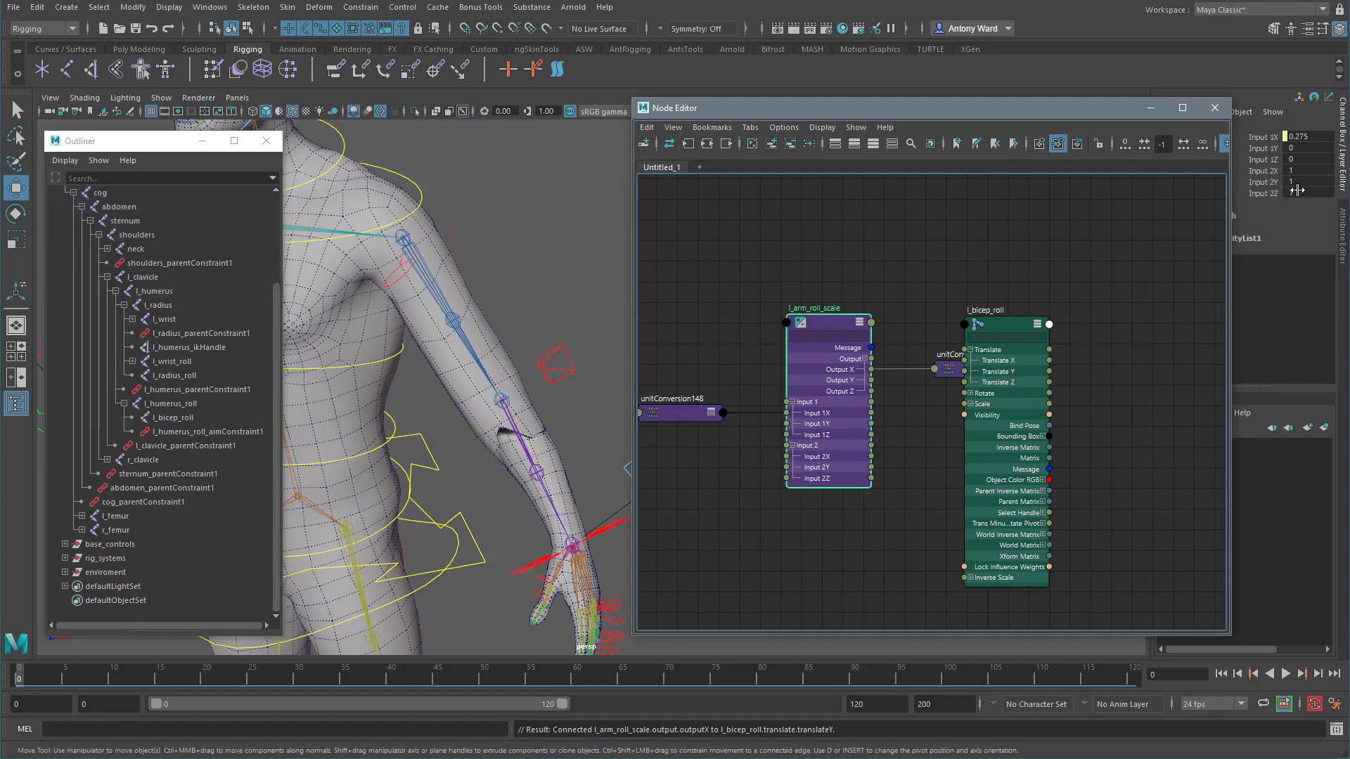
left_click(1306, 169)
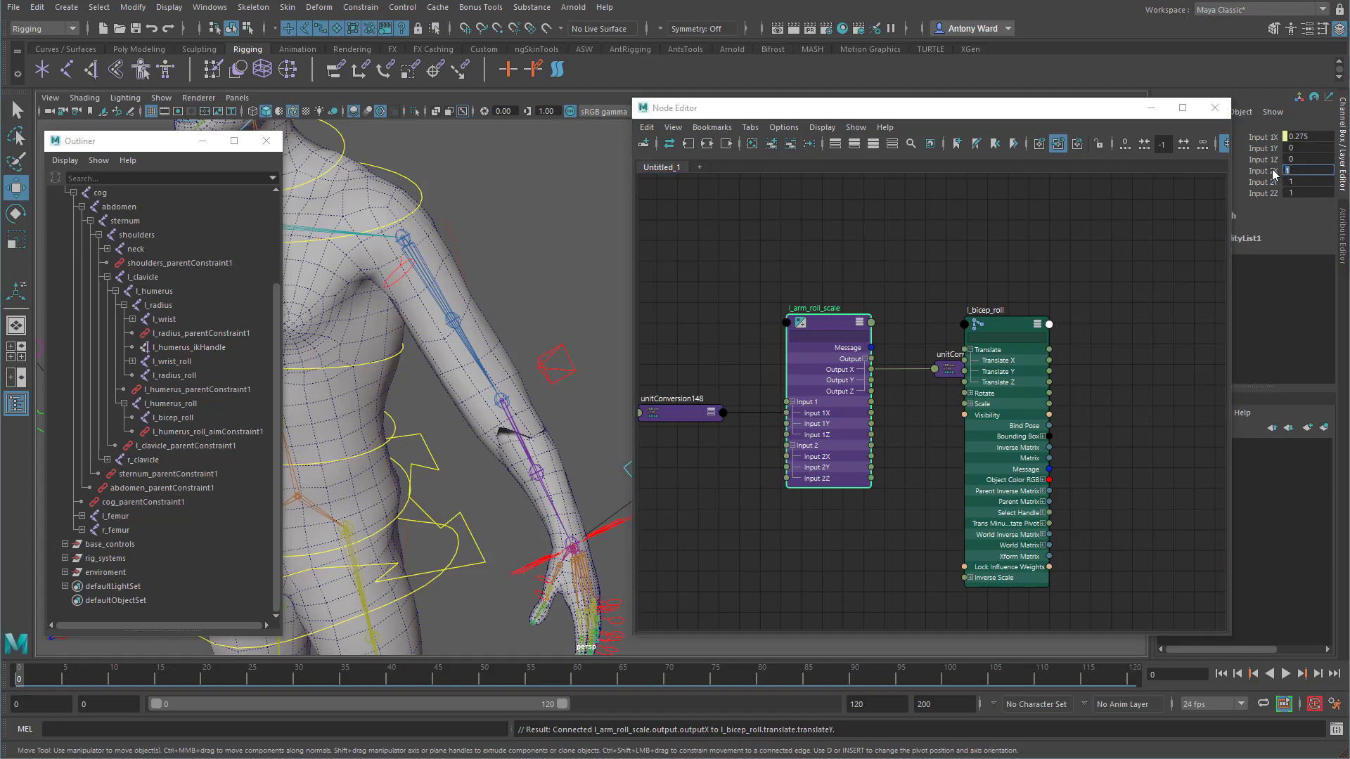
left_click(1272, 171)
right_click_drag(431, 451, 580, 434, "alt")
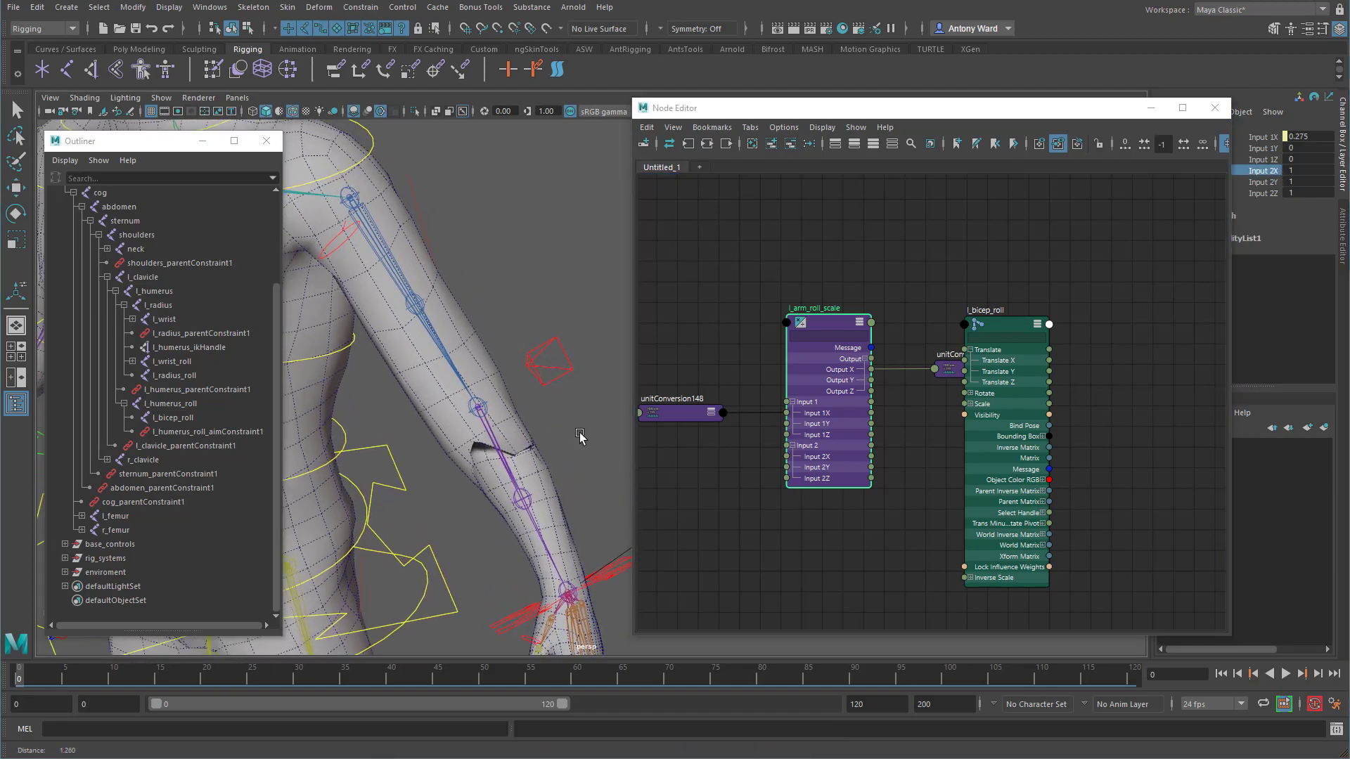
middle_click_drag(580, 434, 553, 433)
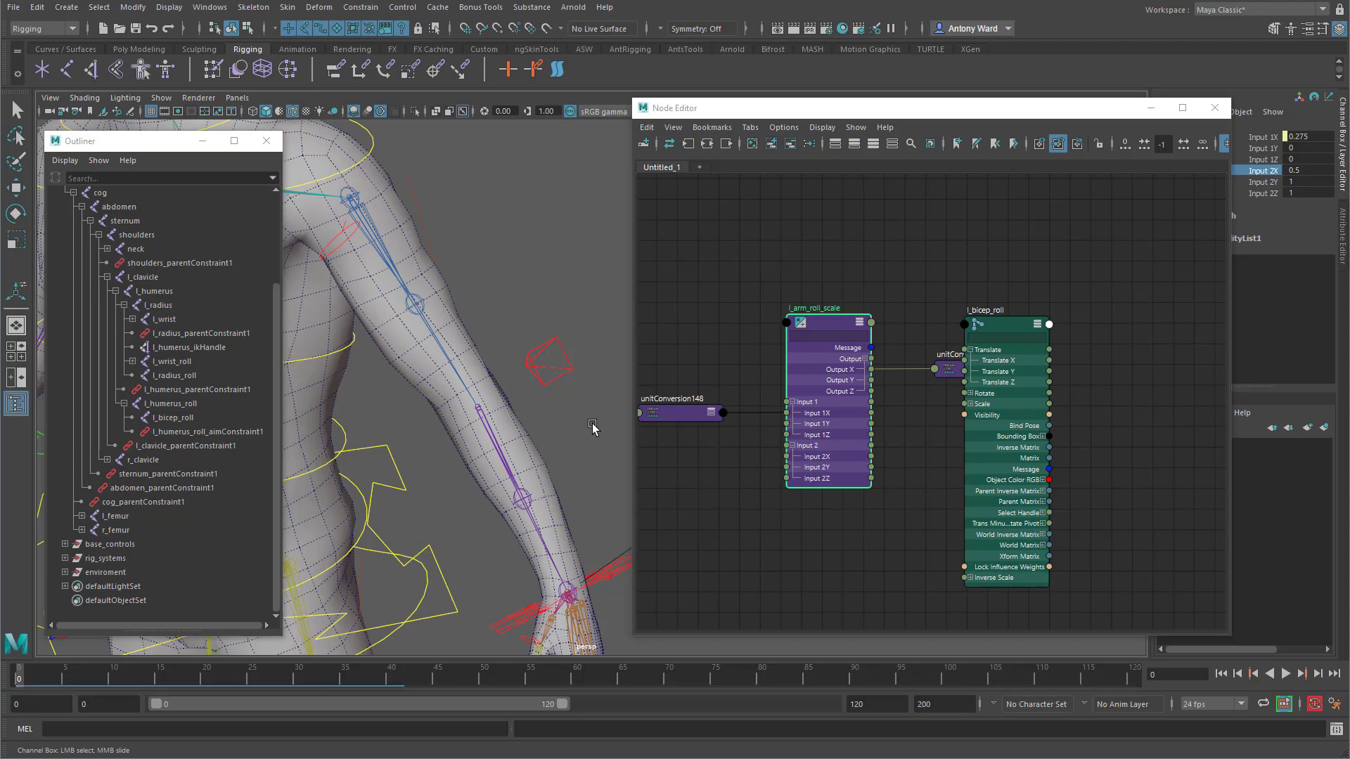
left_click(1299, 171)
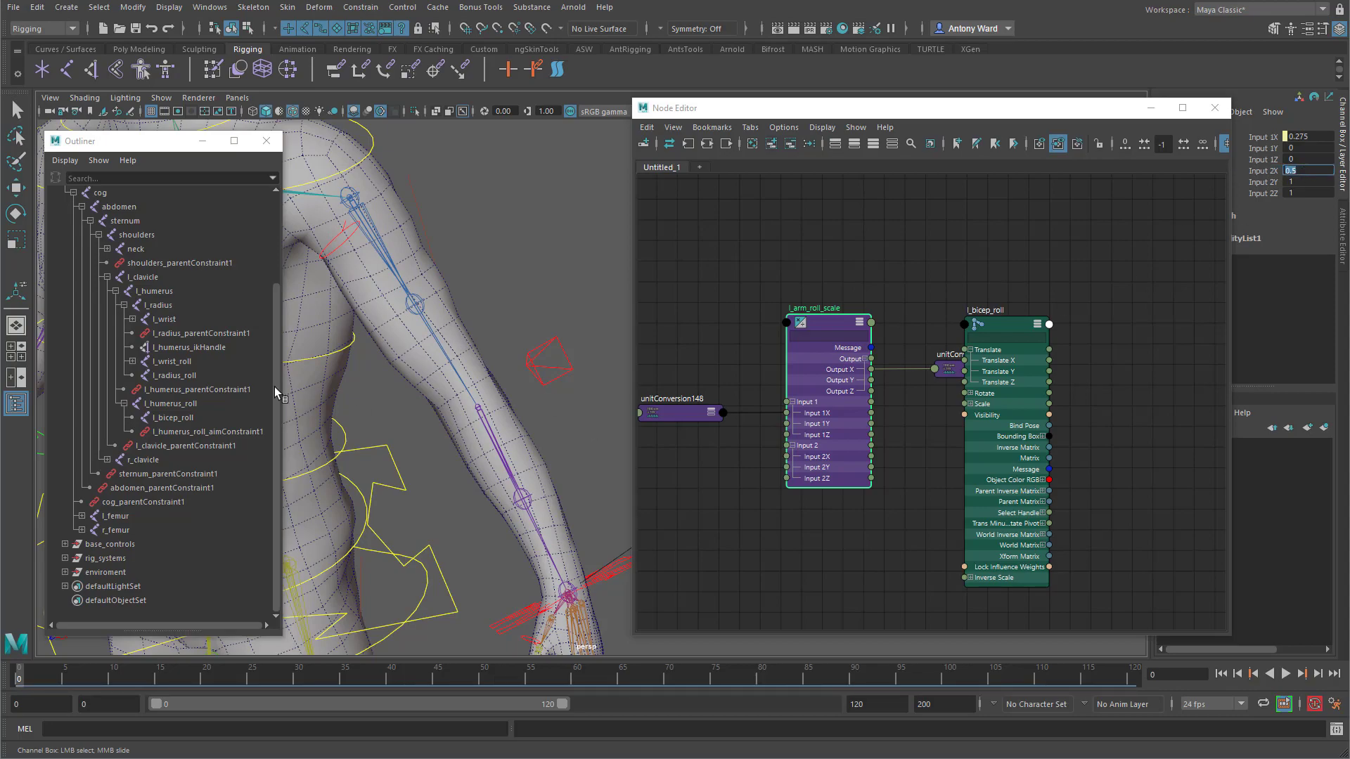
Step: Compare the unparented l_bicep_roll1 reference joint with l_bicep_roll, and delete l_bicep_roll1
left_click(189, 410)
key("w")
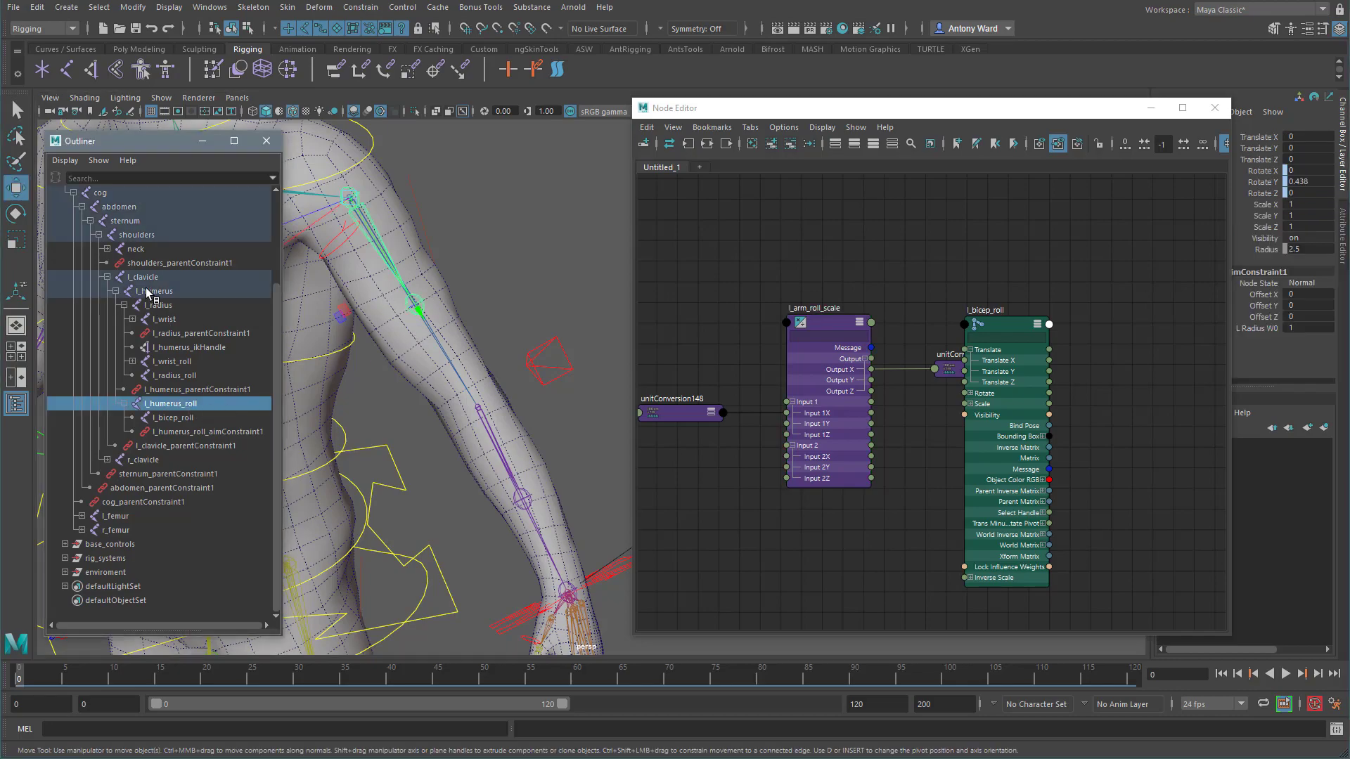
scroll(152, 296, "up", 3)
left_click(111, 248)
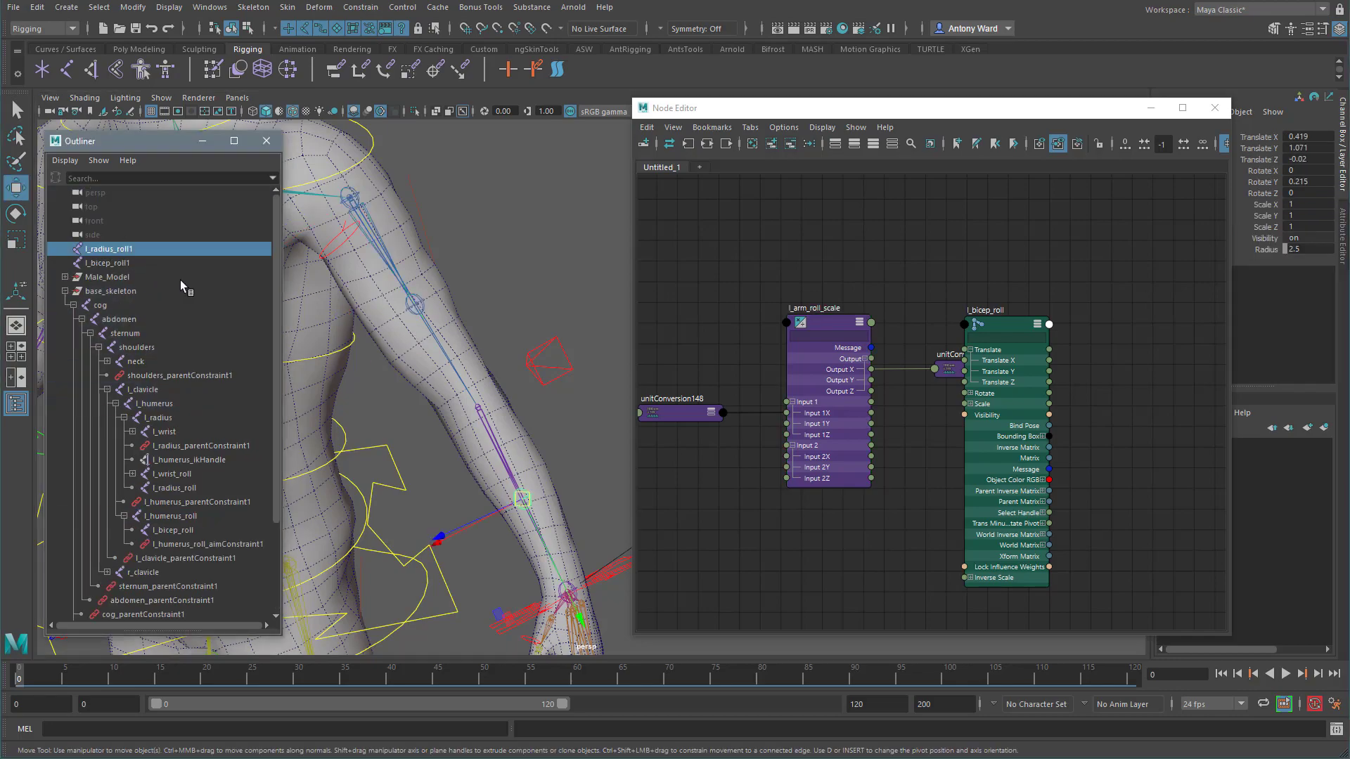
left_click(107, 263)
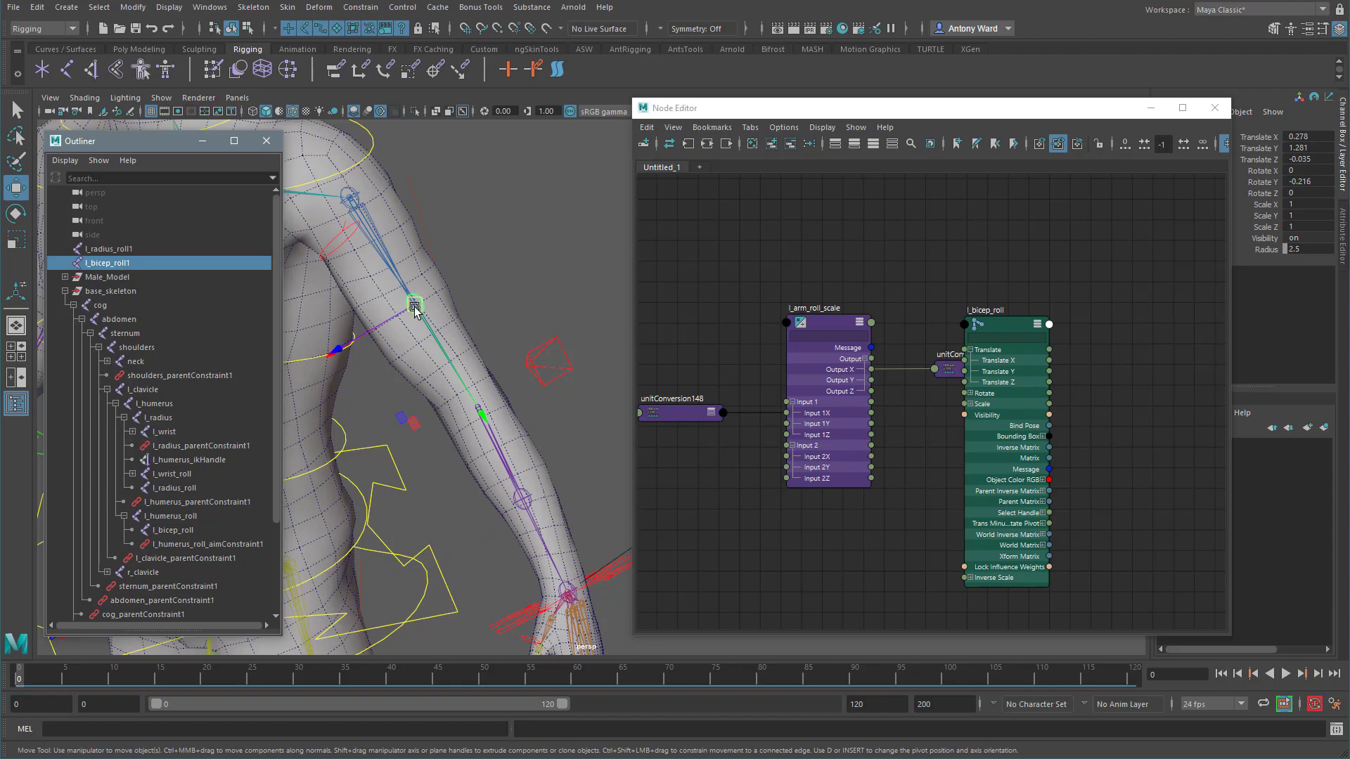
left_click(187, 531)
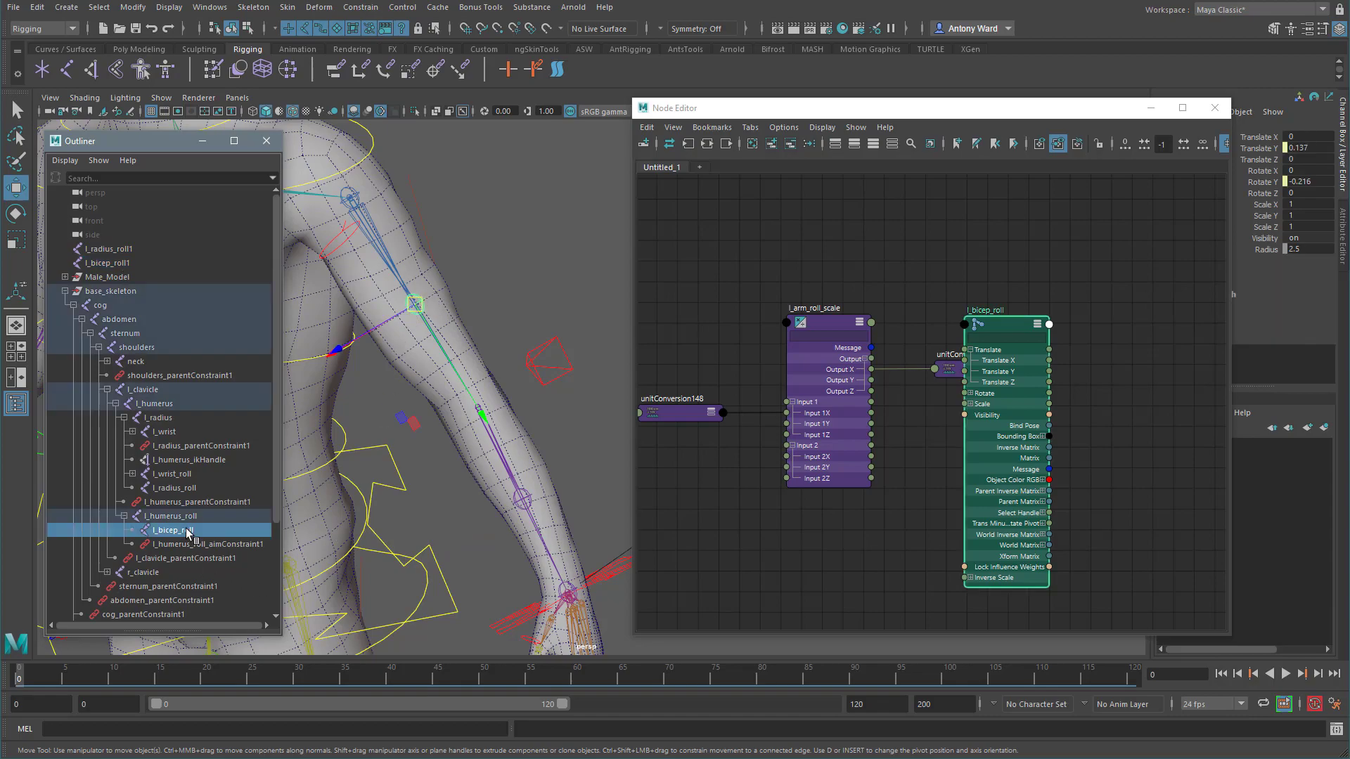
left_click(126, 265)
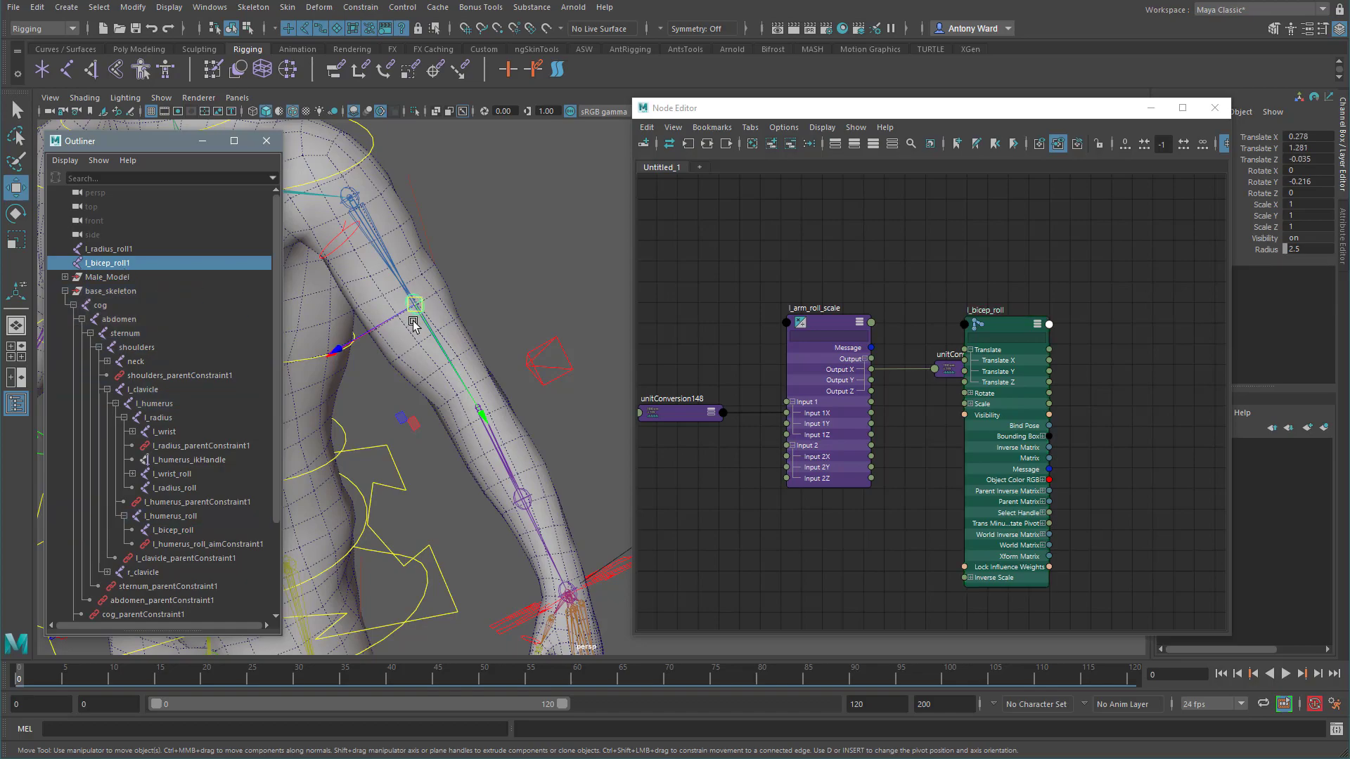
key("Delete")
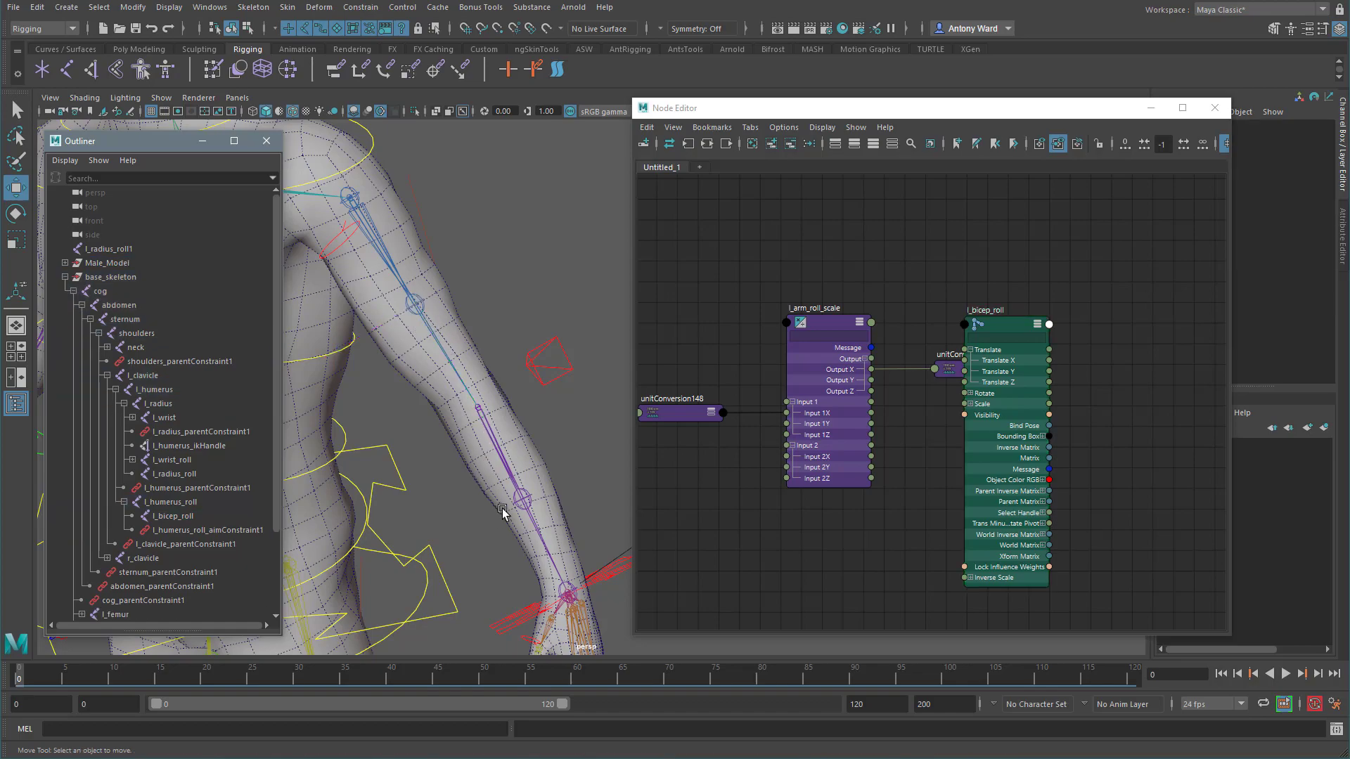
Step: Pull the left hand's IK control outward to test how the bicep roll joint follows the stretched arm, and undo the move
left_click_drag(492, 514, 445, 459, "alt")
right_click_drag(445, 458, 430, 450, "alt")
middle_click_drag(431, 450, 395, 434, "alt")
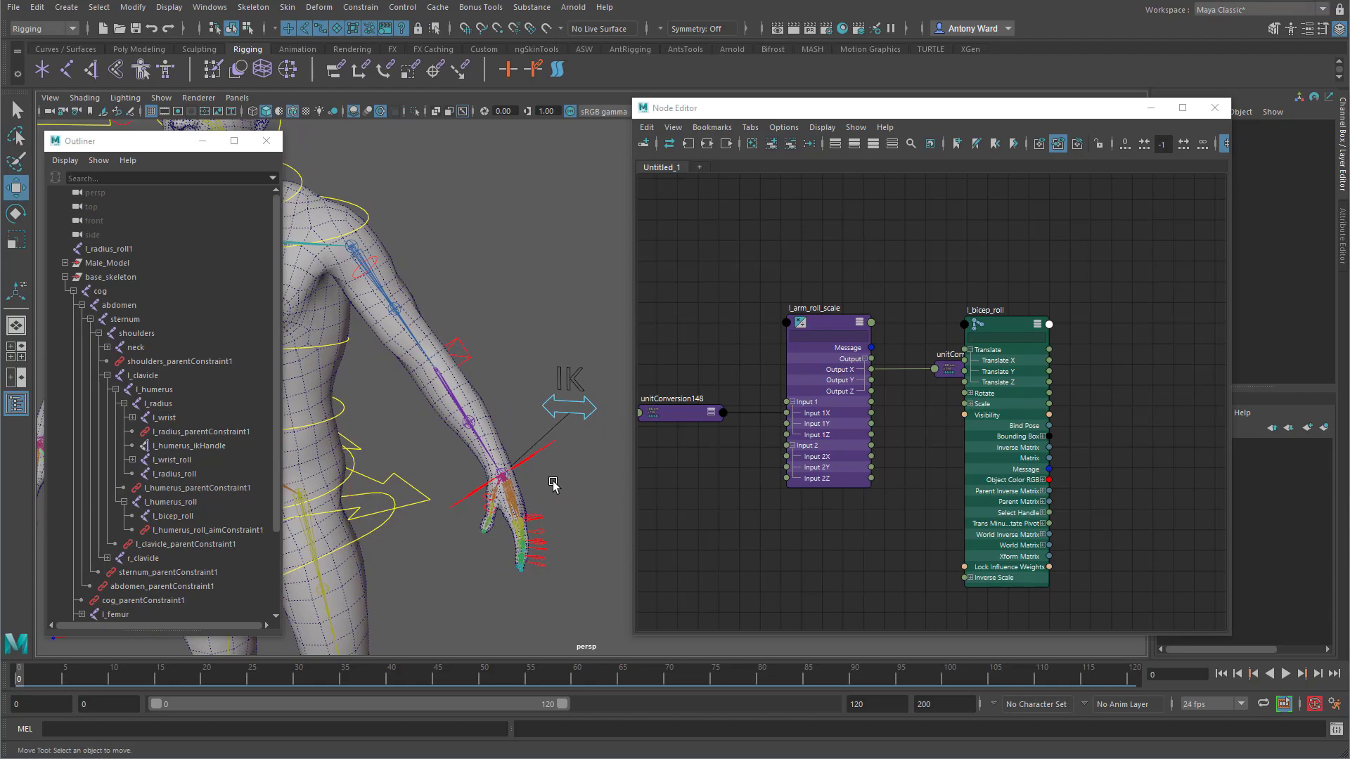
left_click(551, 446)
left_click_drag(508, 478, 626, 342)
left_click_drag(667, 351, 926, 421)
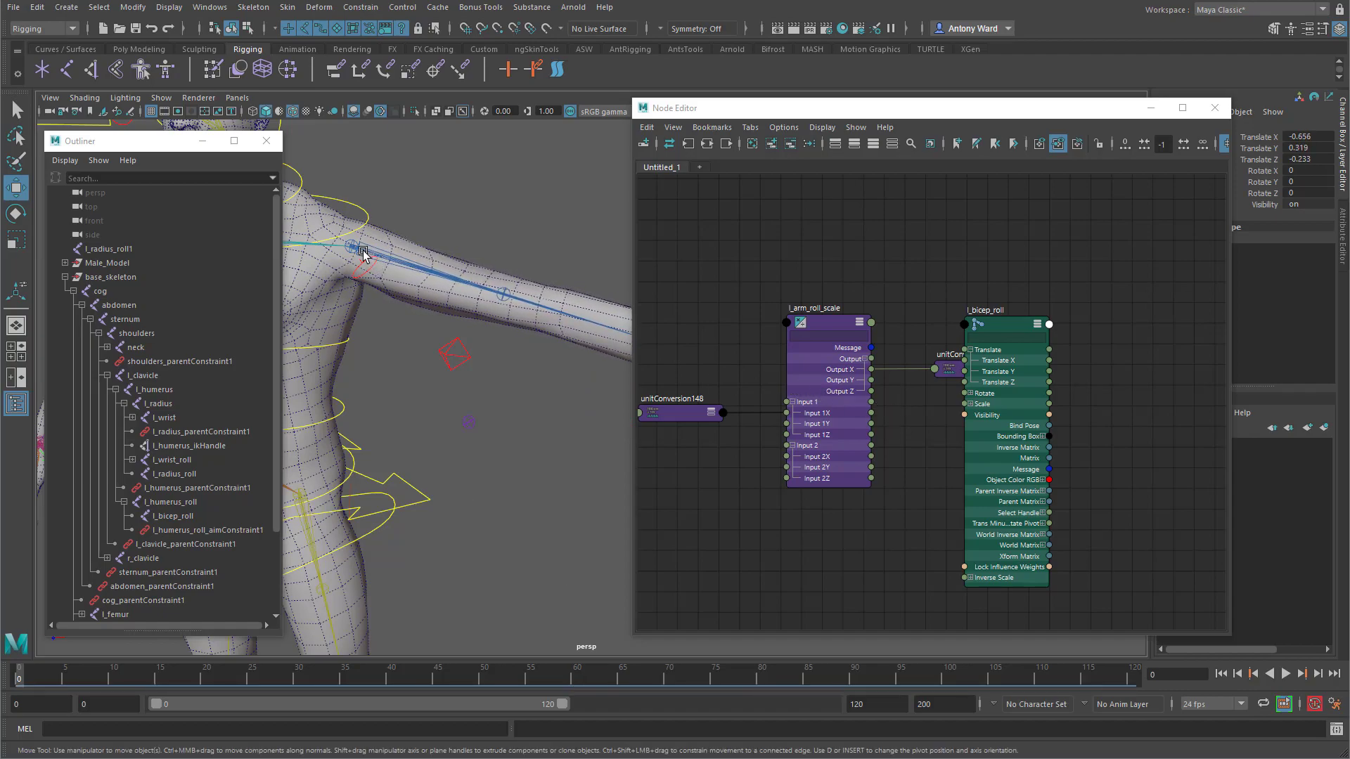
middle_click_drag(571, 334, 457, 350, "alt")
mouse_move(457, 350)
right_mouse_down("alt")
mouse_move(424, 353)
mouse_move(439, 356)
right_mouse_up("alt")
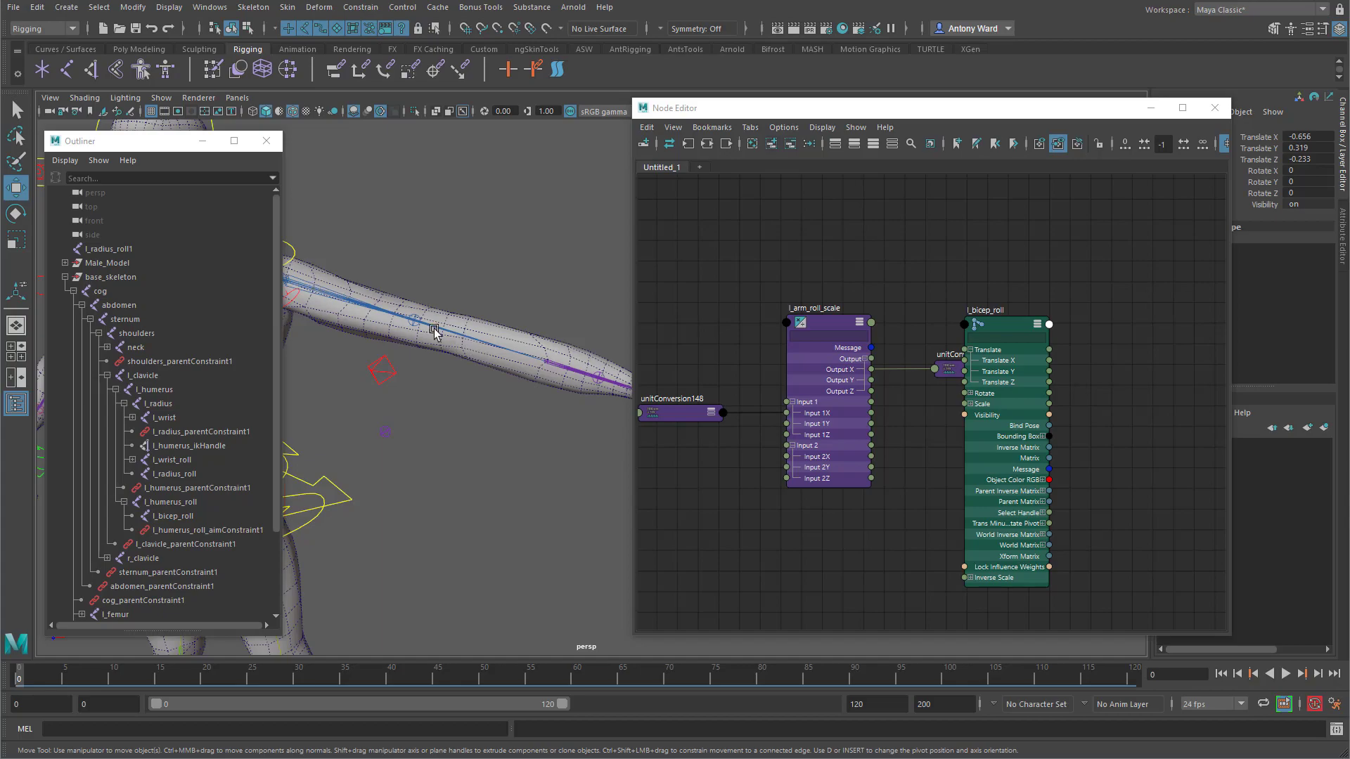
left_click(407, 317)
key("ctrl+z")
key("ctrl+z")
Step: Remove the l_humerus and l_radius joint nodes from the node graph
middle_click_drag(430, 495, 509, 506, "alt")
right_click_drag(509, 505, 629, 508, "alt")
left_click_drag(607, 503, 512, 482, "alt")
middle_click_drag(922, 432, 1079, 477, "alt")
right_click_drag(1079, 477, 893, 471, "alt")
middle_click_drag(893, 471, 961, 461, "alt")
right_click_drag(961, 462, 980, 459, "alt")
left_click_drag(713, 337, 815, 454)
left_click(791, 144)
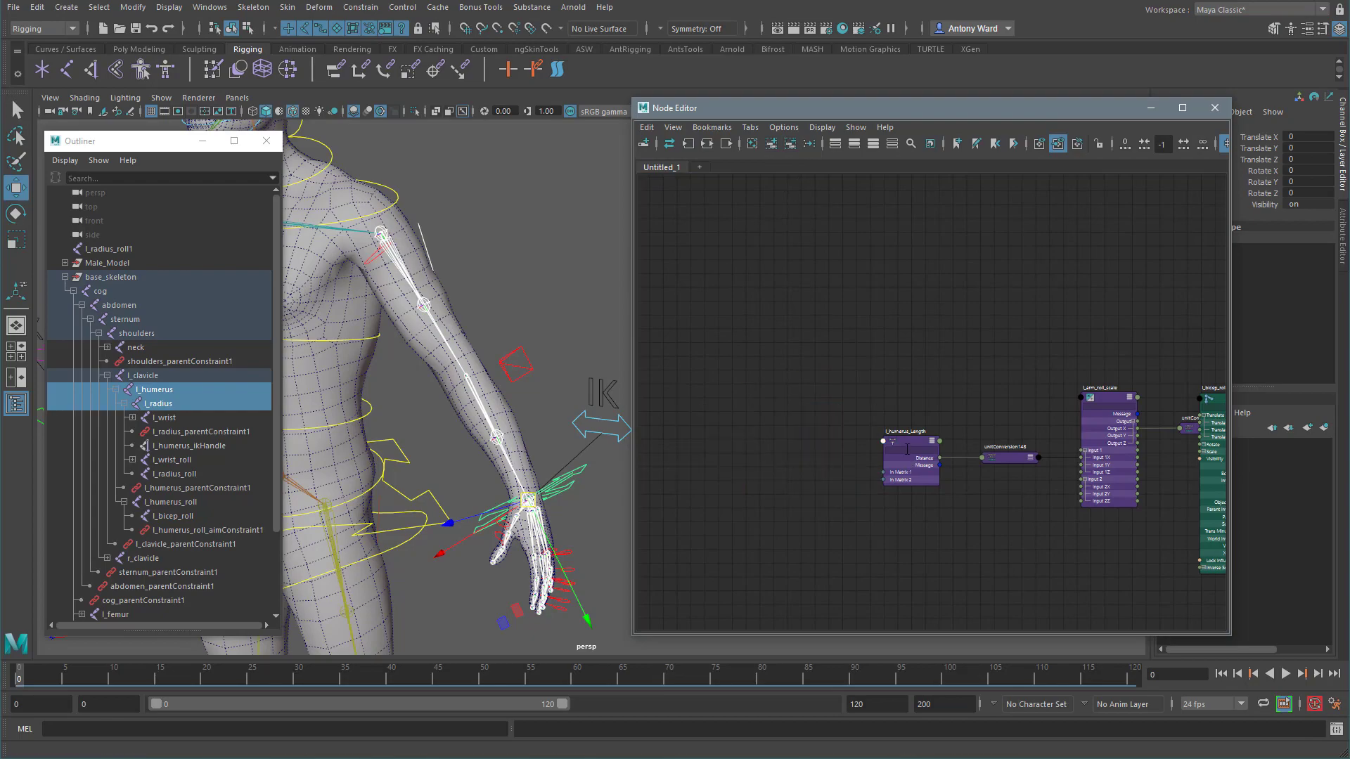
Step: Duplicate the l_humerus_Length node and remove the original and its unit conversion node from the graph
left_click(905, 445)
key("ctrl+d")
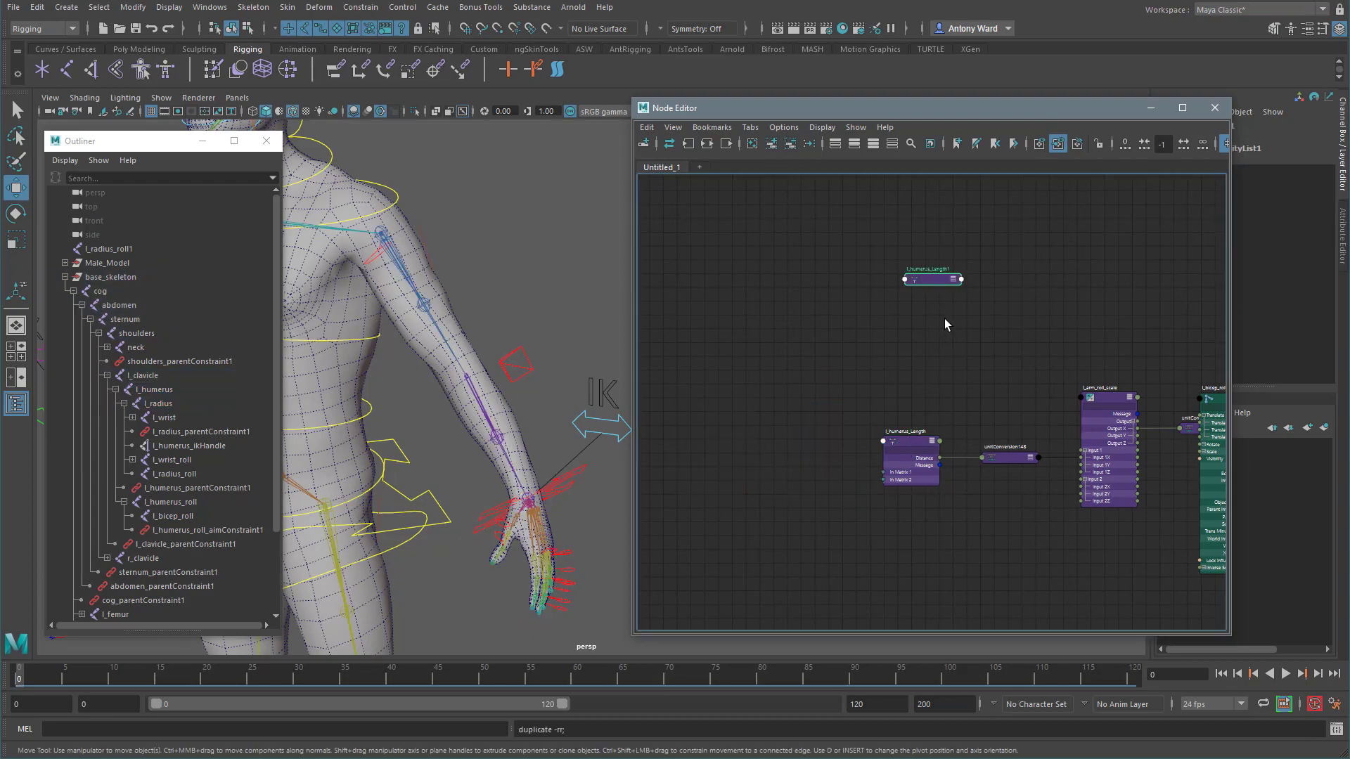
left_click(931, 457)
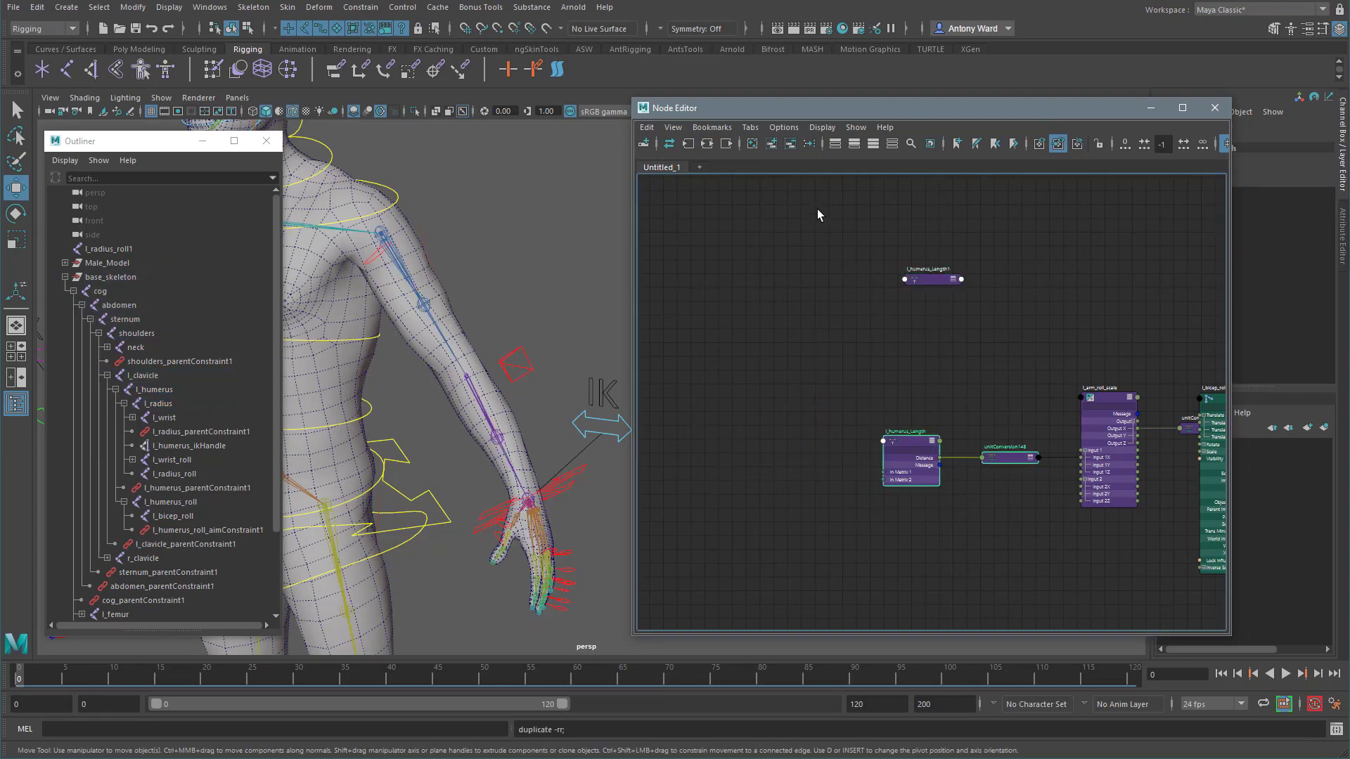
key("Delete")
scroll(985, 398, "up", 3)
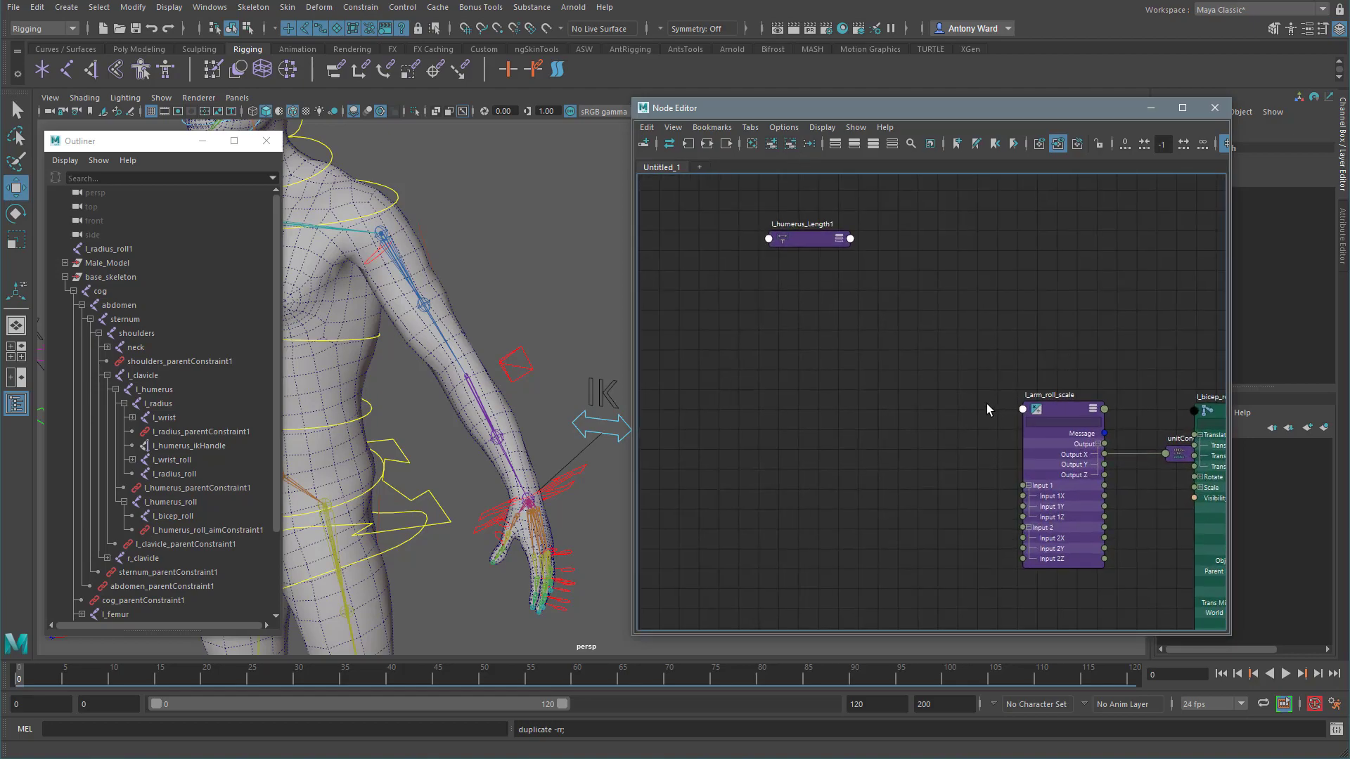
Step: Expand the duplicated distance node, rename it l_radius_Length and place it above l_arm_roll_scale
left_click(839, 243)
left_click_drag(820, 245, 839, 276)
double_click(859, 277)
type("radius_Length")
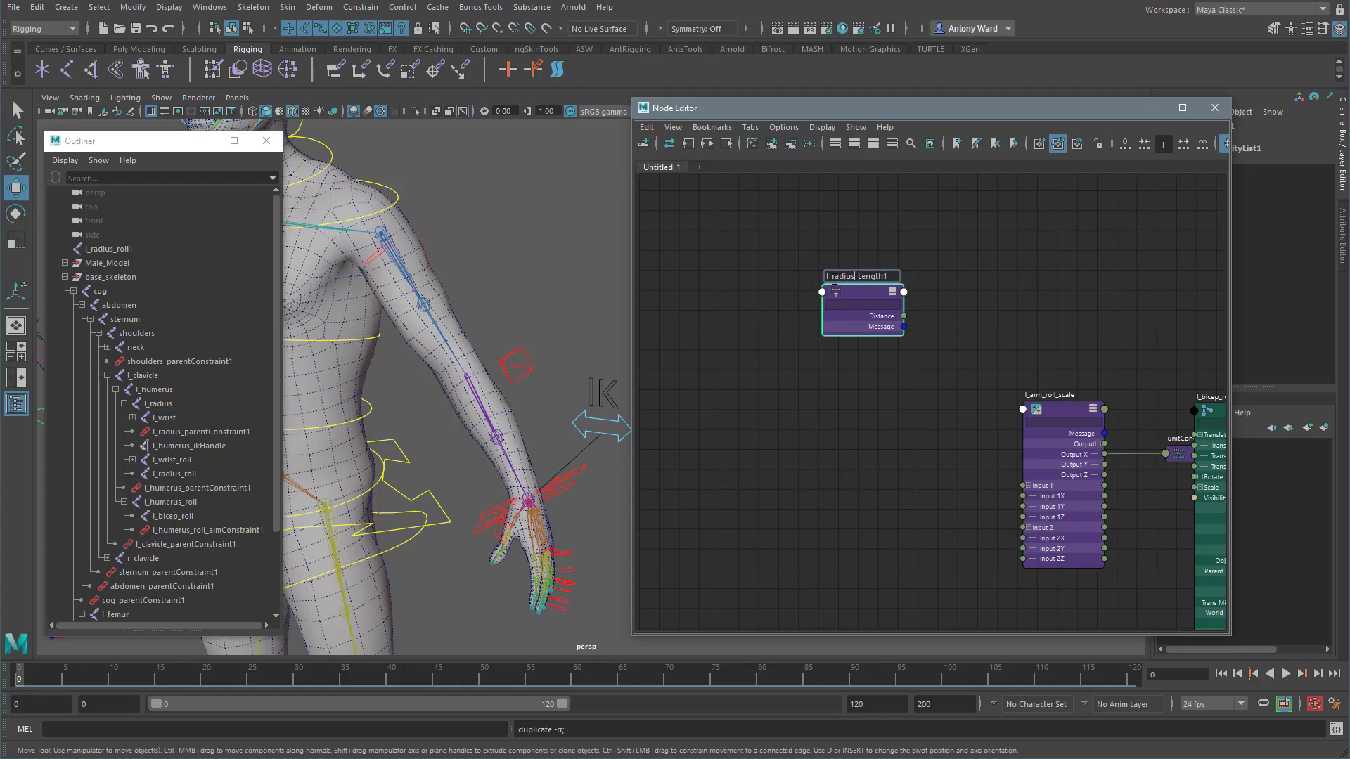
key("Return")
left_click_drag(846, 288, 942, 266)
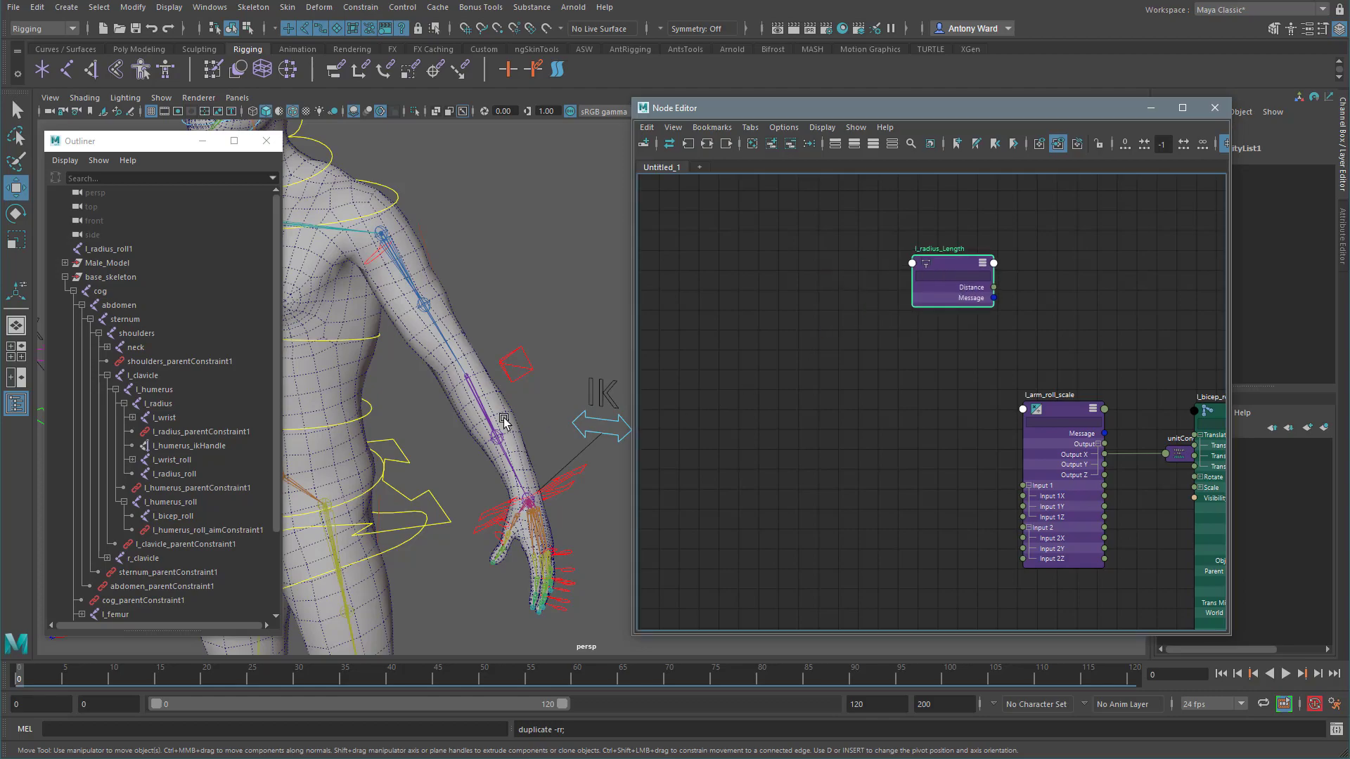
Step: Add the l_radius and l_wrist joints to the node graph and stack them in front of l_radius_Length
left_click(479, 406)
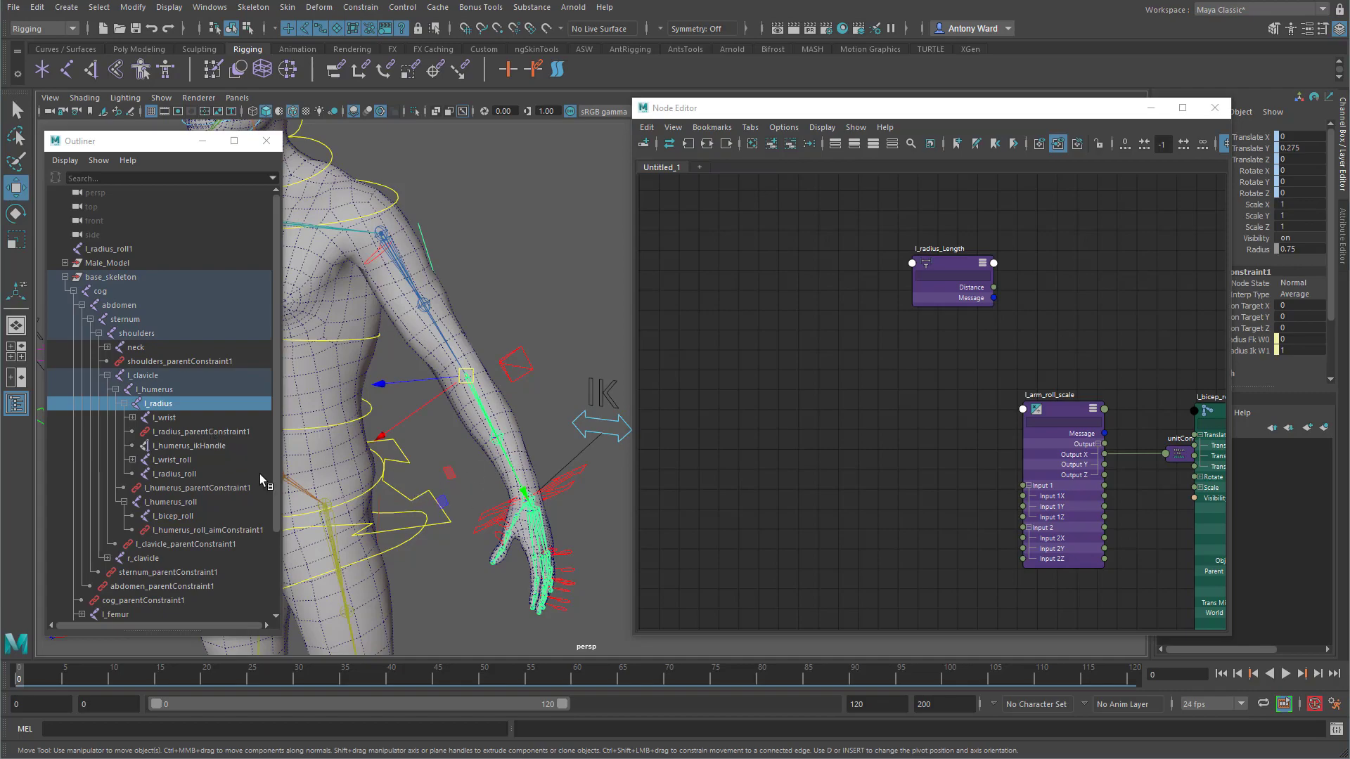
left_click(165, 418, "ctrl")
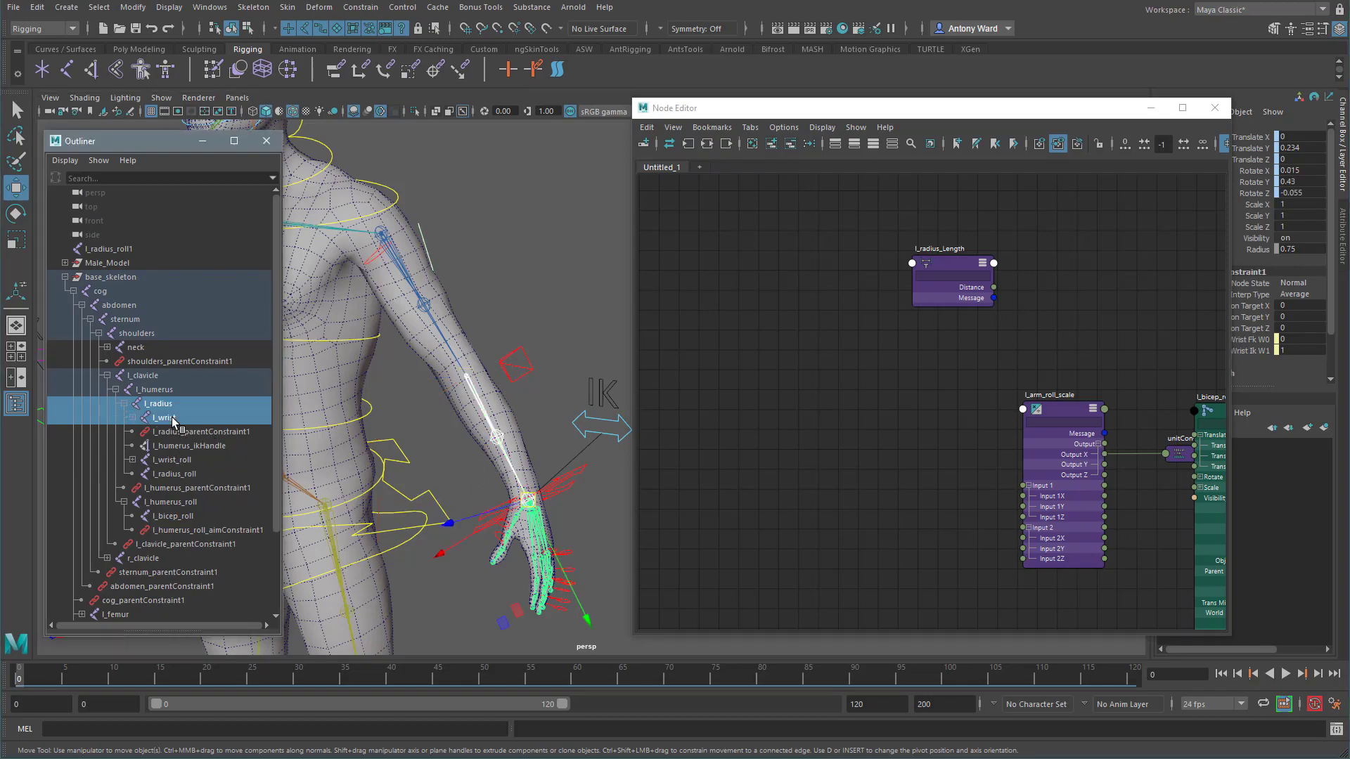
left_click_drag(743, 265, 741, 266)
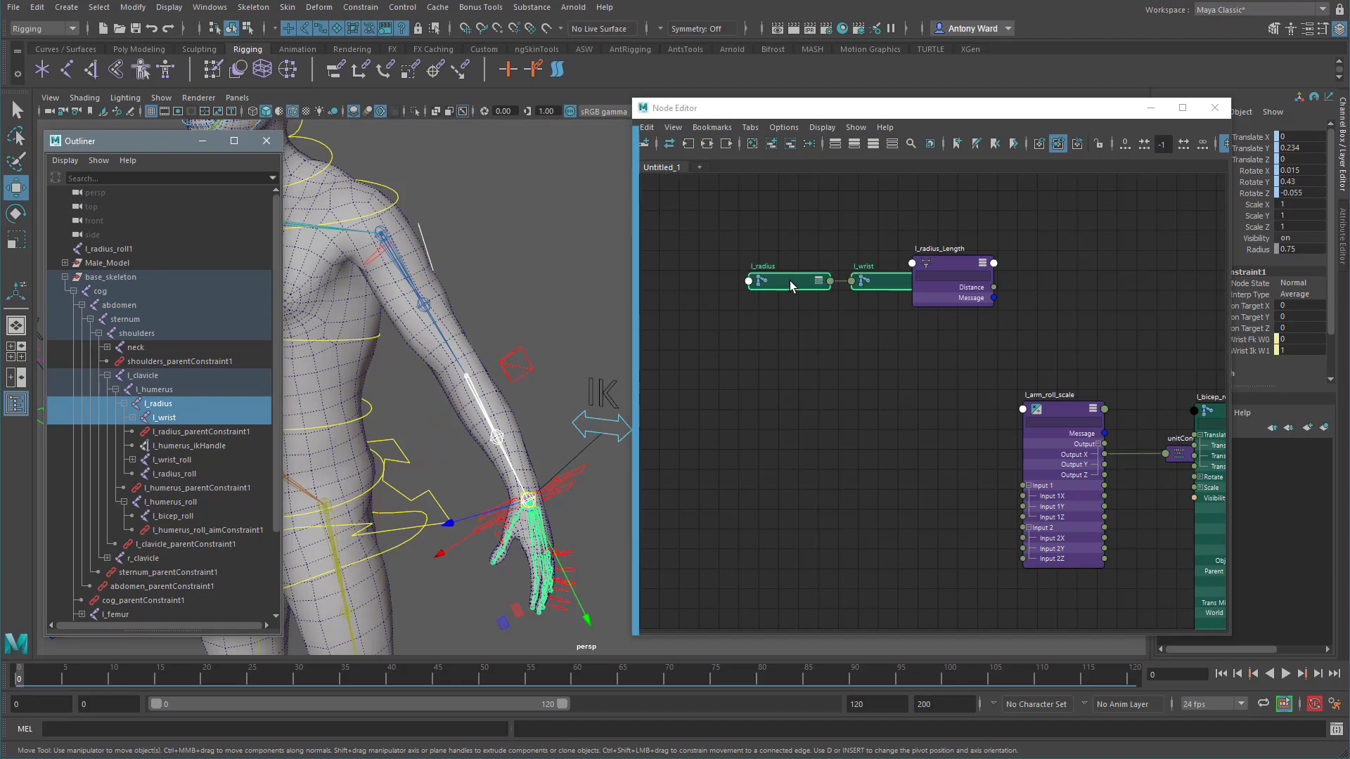
left_click_drag(836, 264, 732, 329)
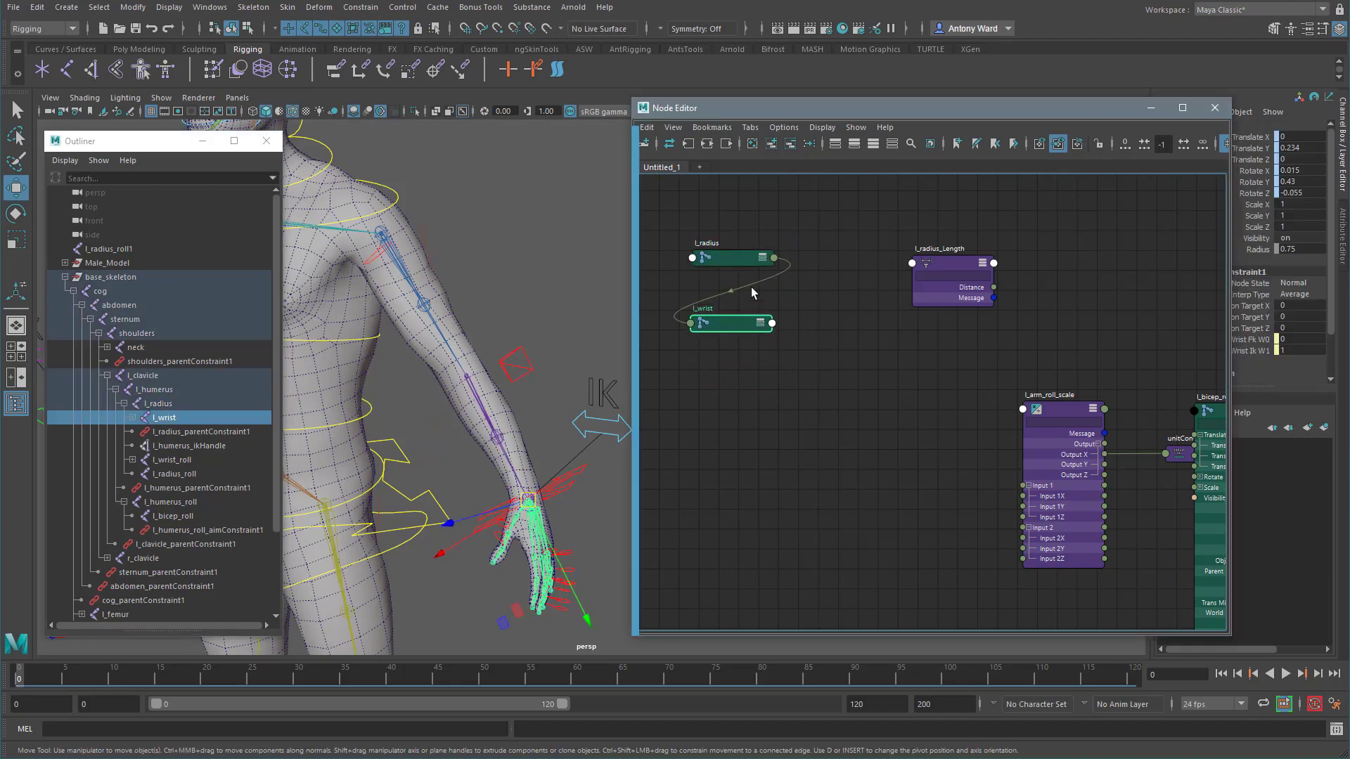
Step: Connect worldMatrix[0] of l_radius to inMatrix1 of l_radius_Length, limiting the attribute list to outputs only
left_click(774, 261)
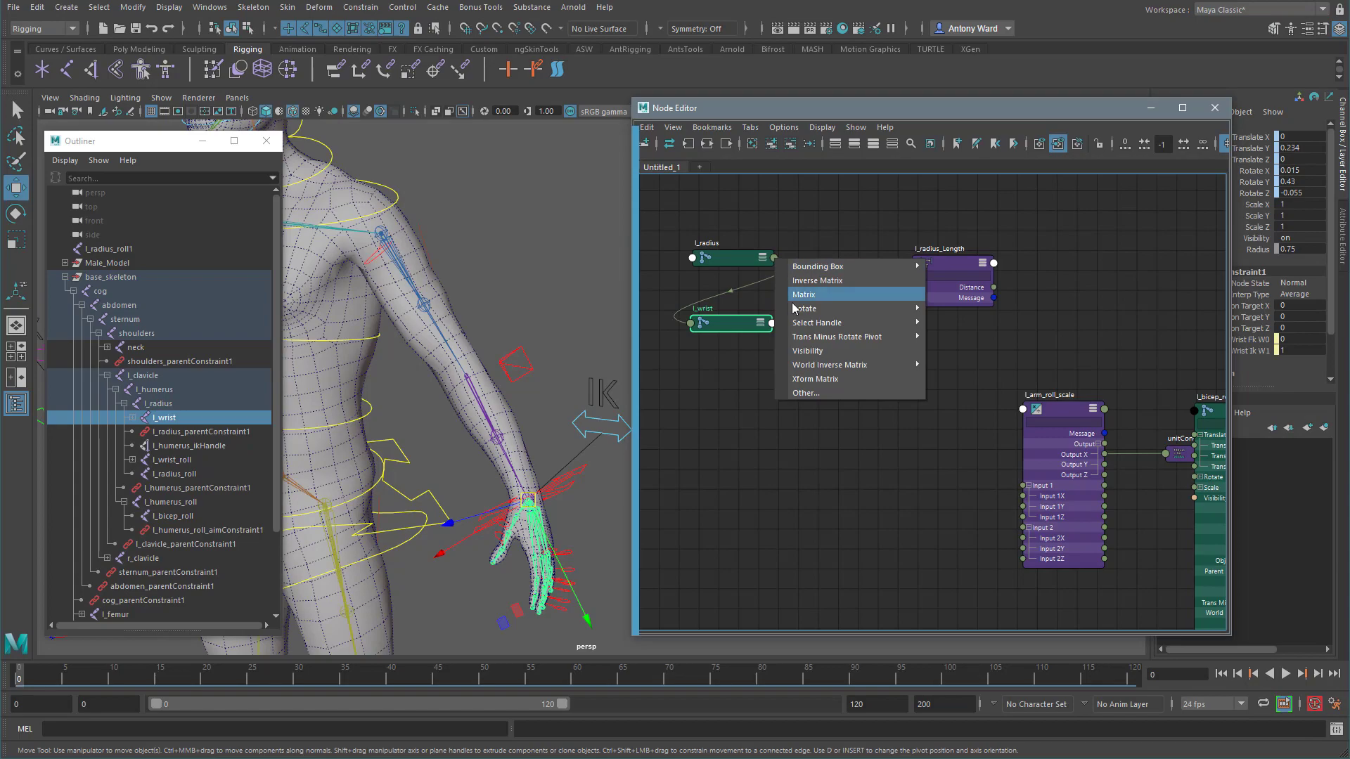
left_click(827, 392)
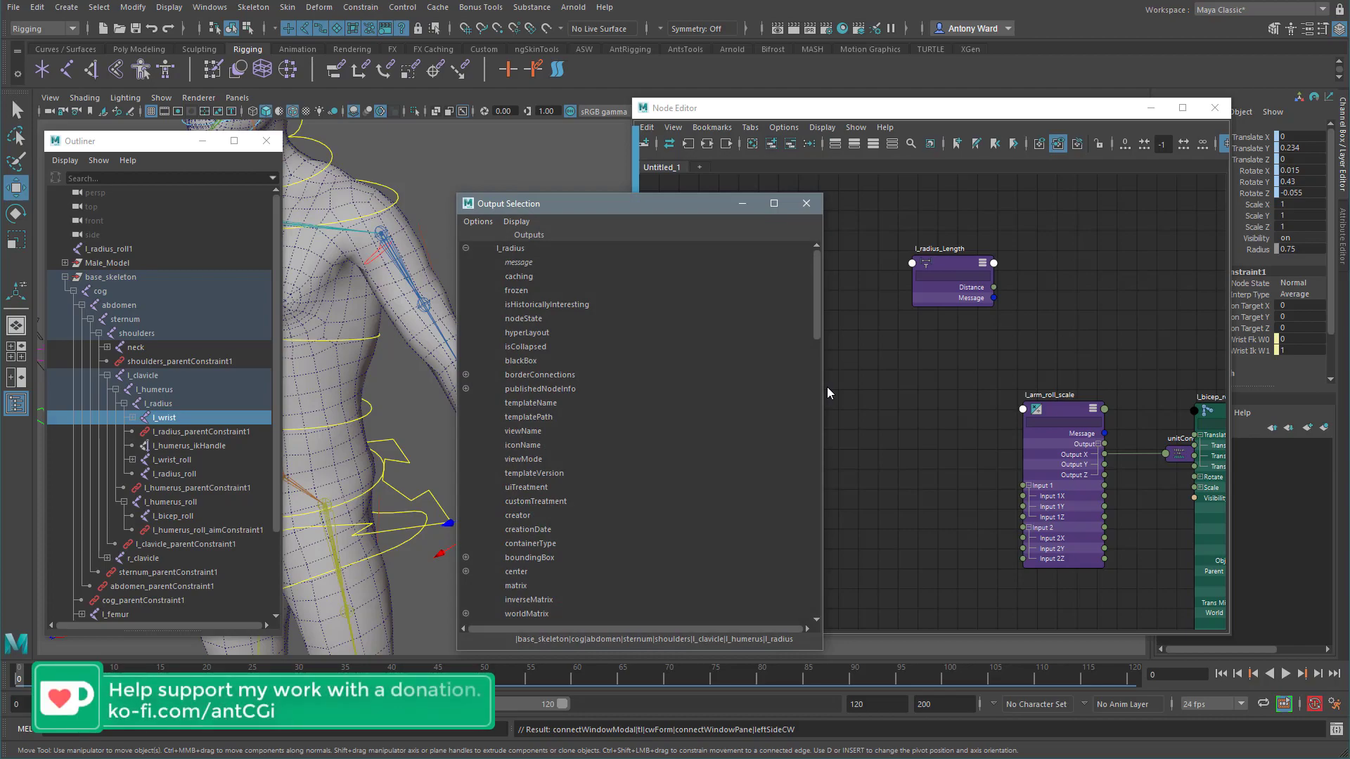
left_click(517, 221)
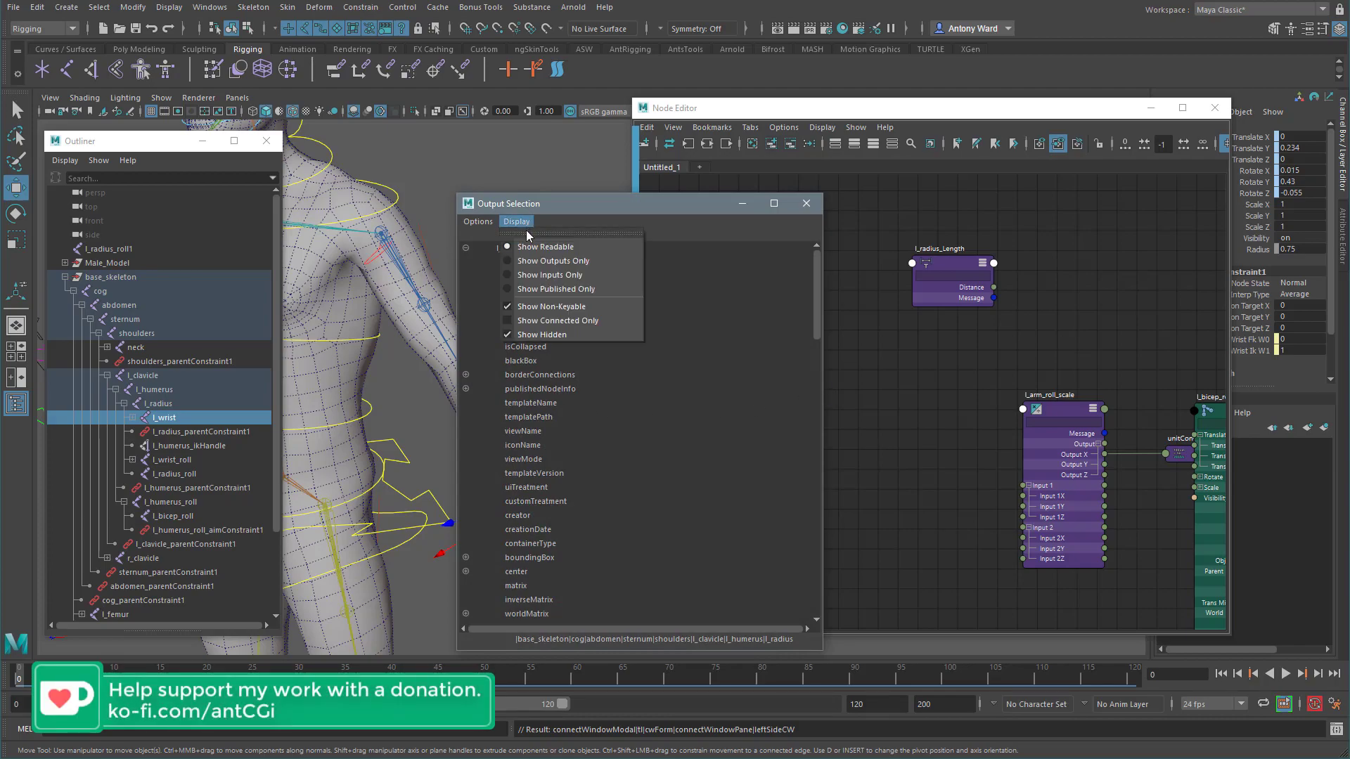
left_click(541, 274)
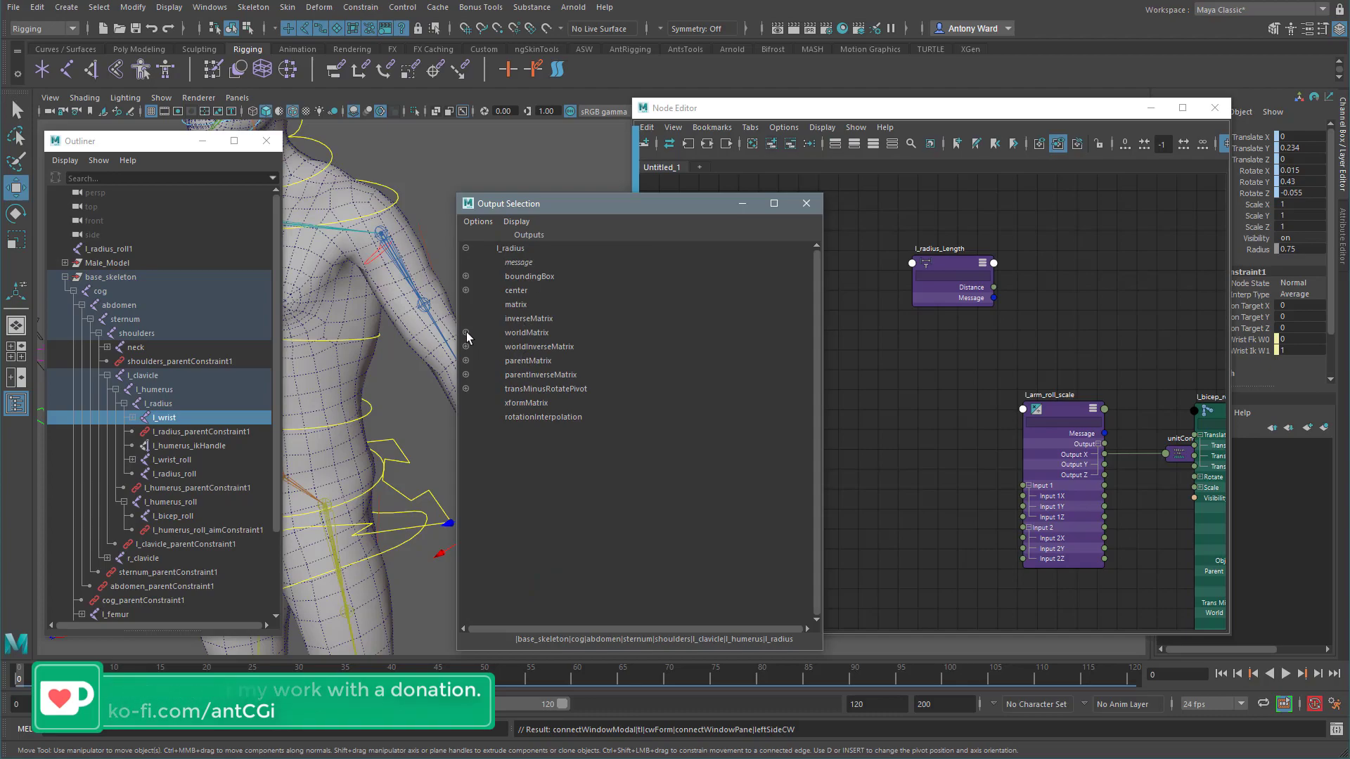
left_click(526, 345)
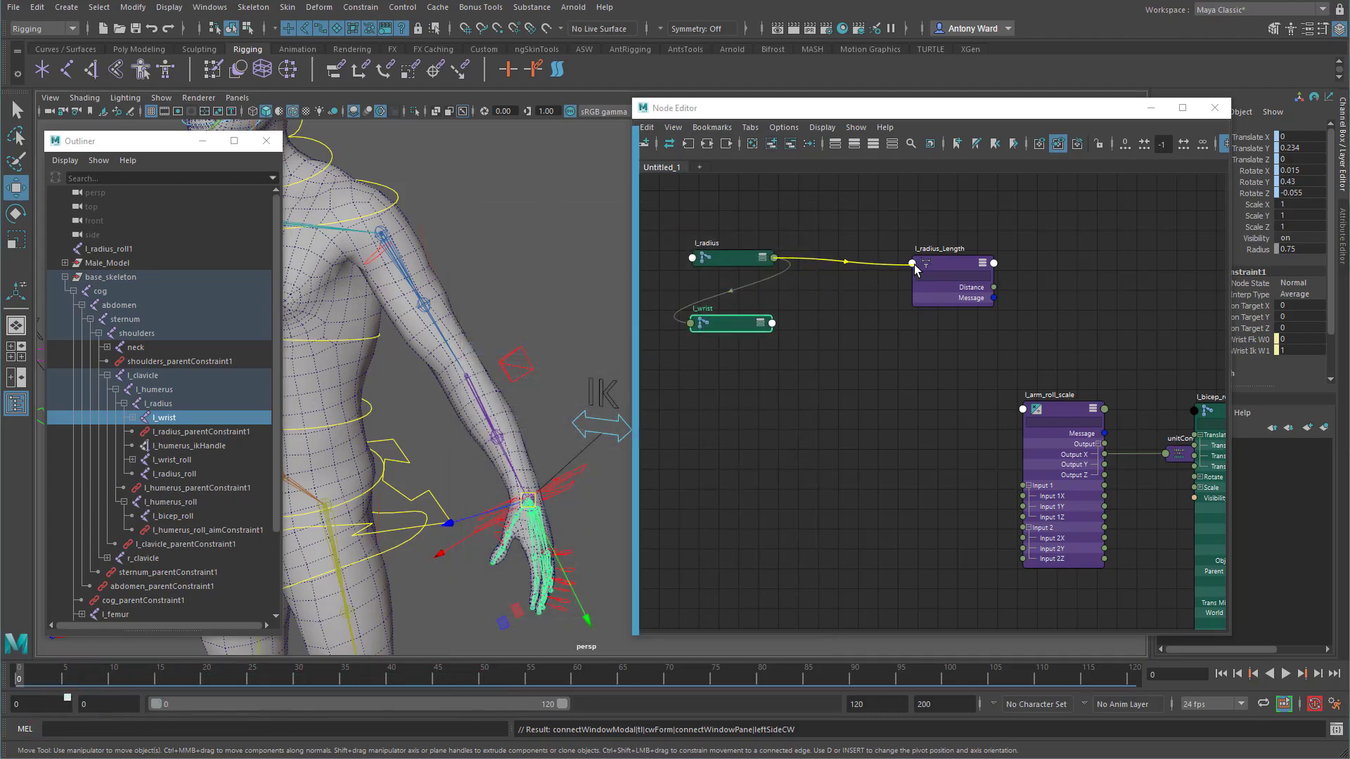
left_click(912, 264)
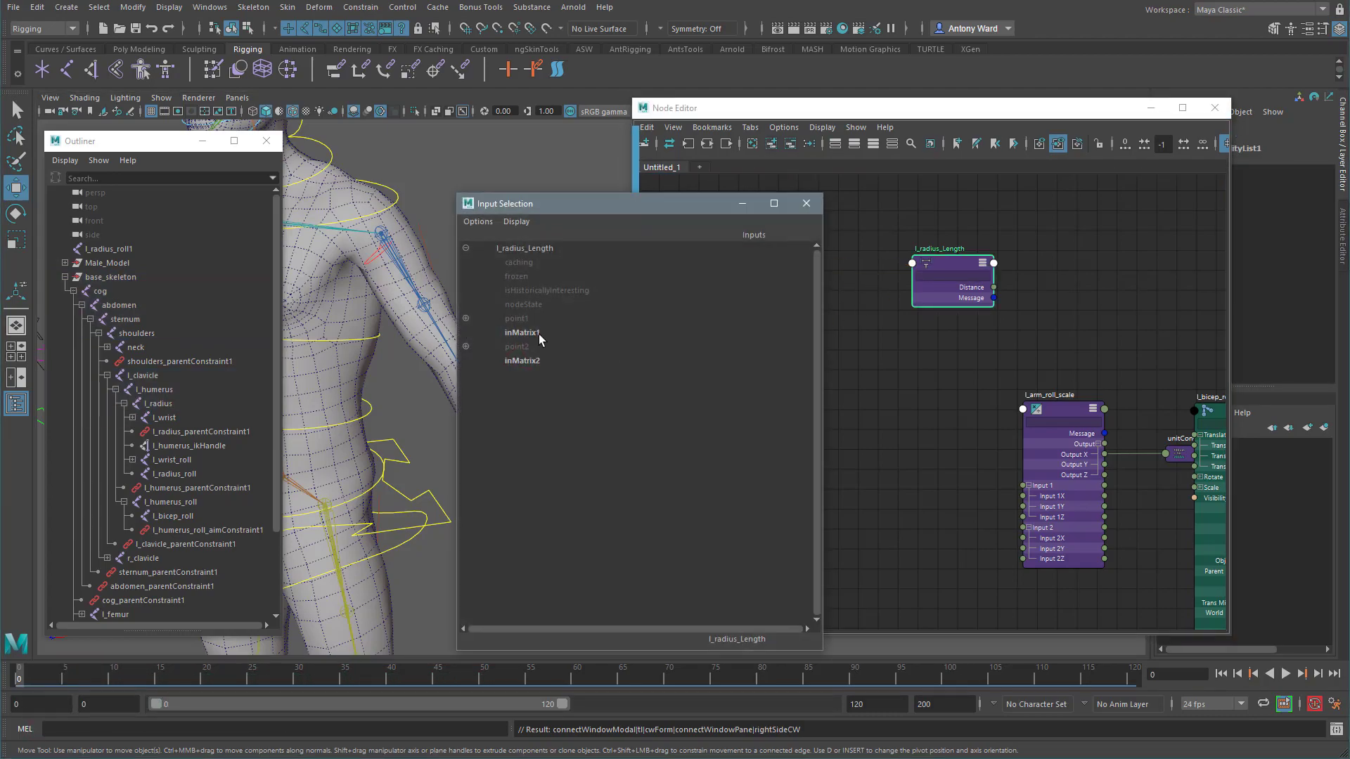
left_click(539, 335)
Step: Connect worldMatrix[0] of l_wrist to inMatrix2 of l_radius_Length, limiting the attribute list to outputs only
left_click(771, 323)
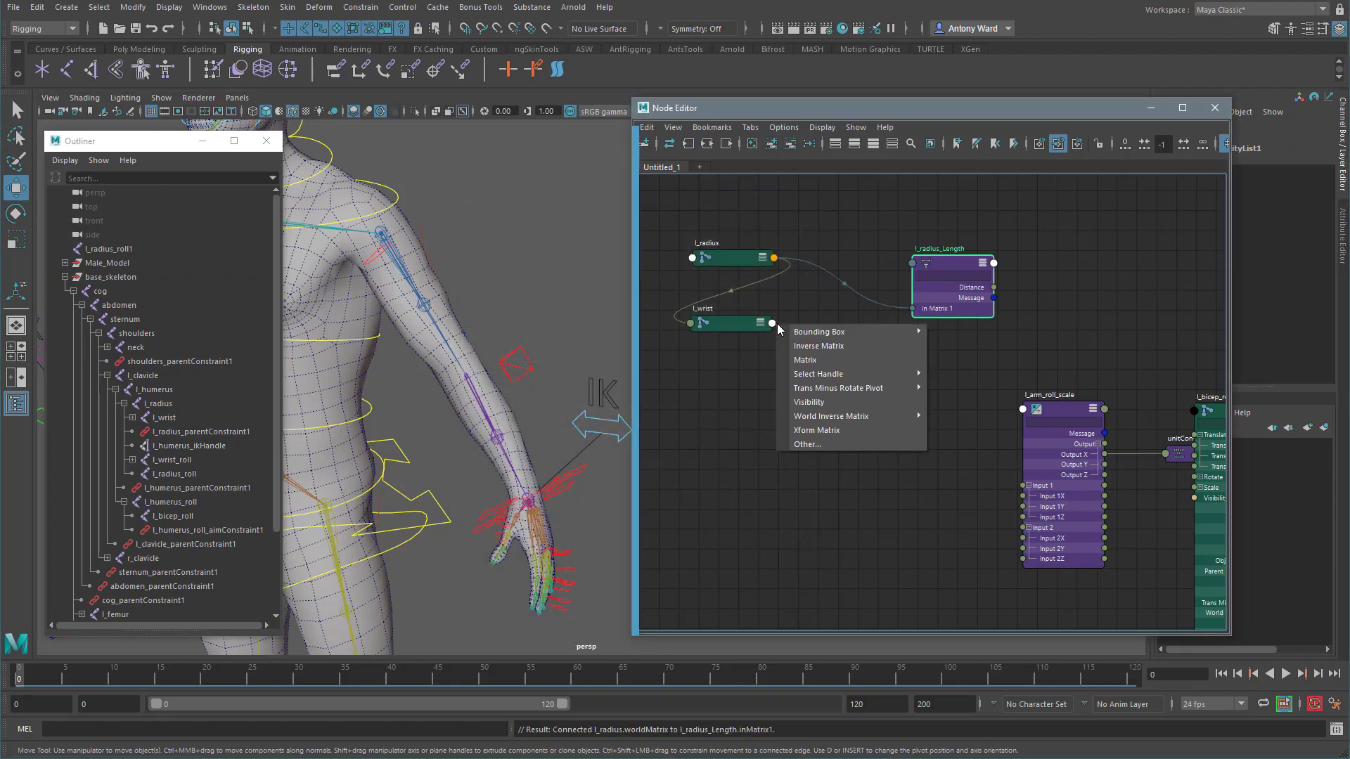
left_click(833, 444)
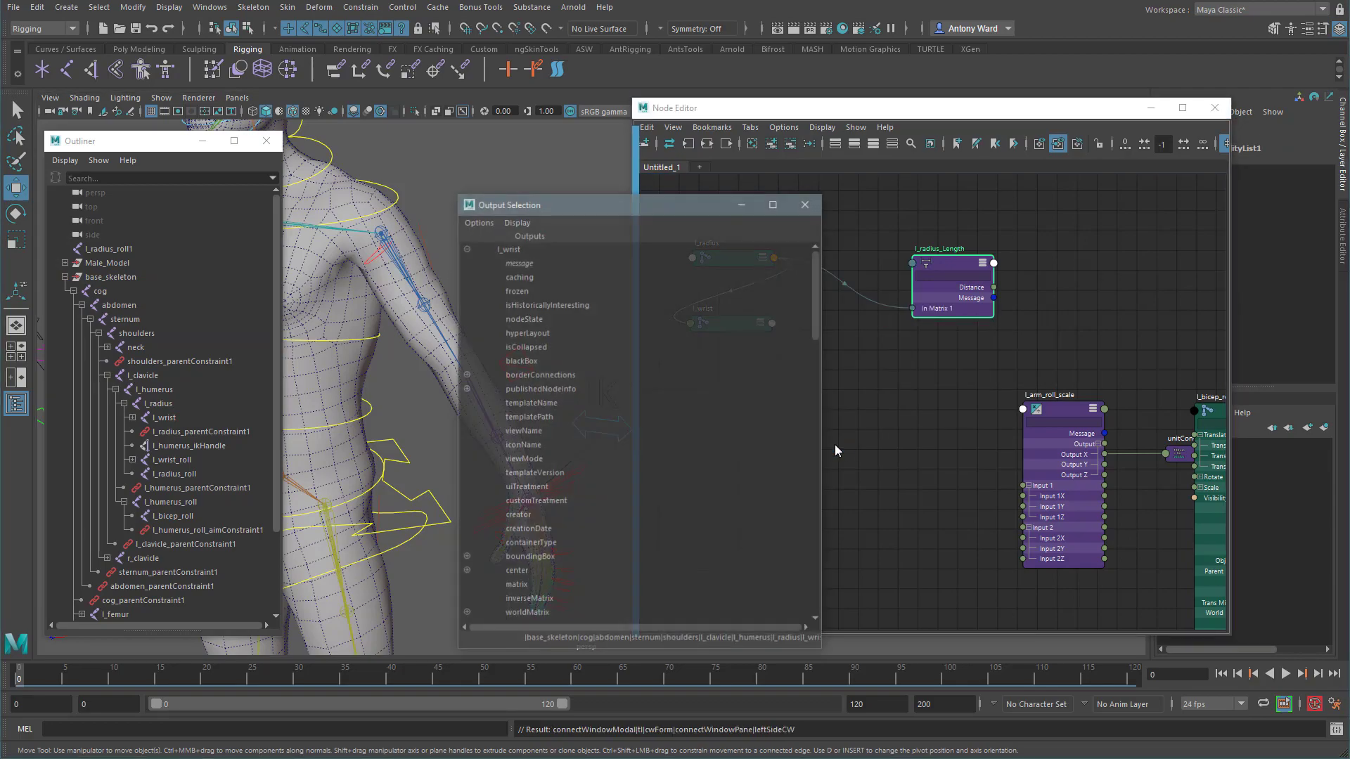
left_click(516, 221)
left_click(542, 262)
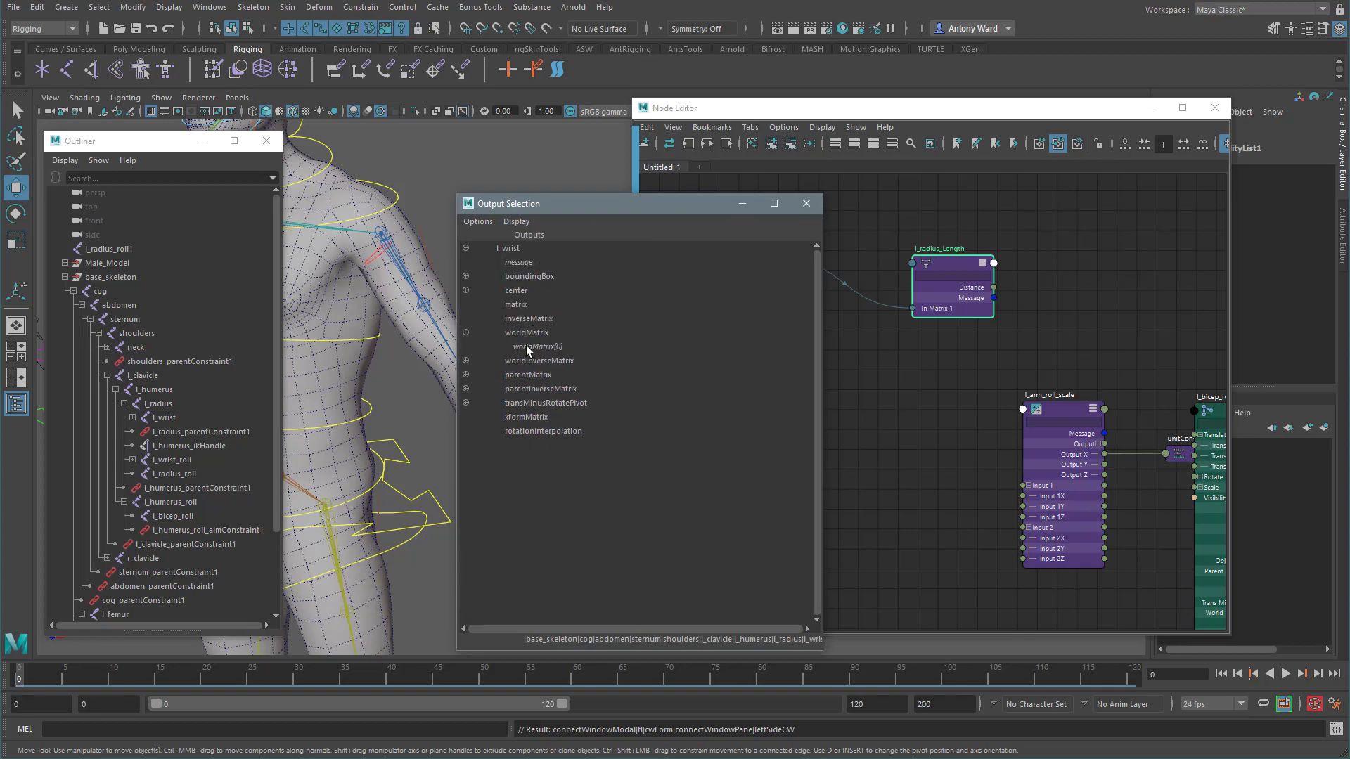
left_click(525, 344)
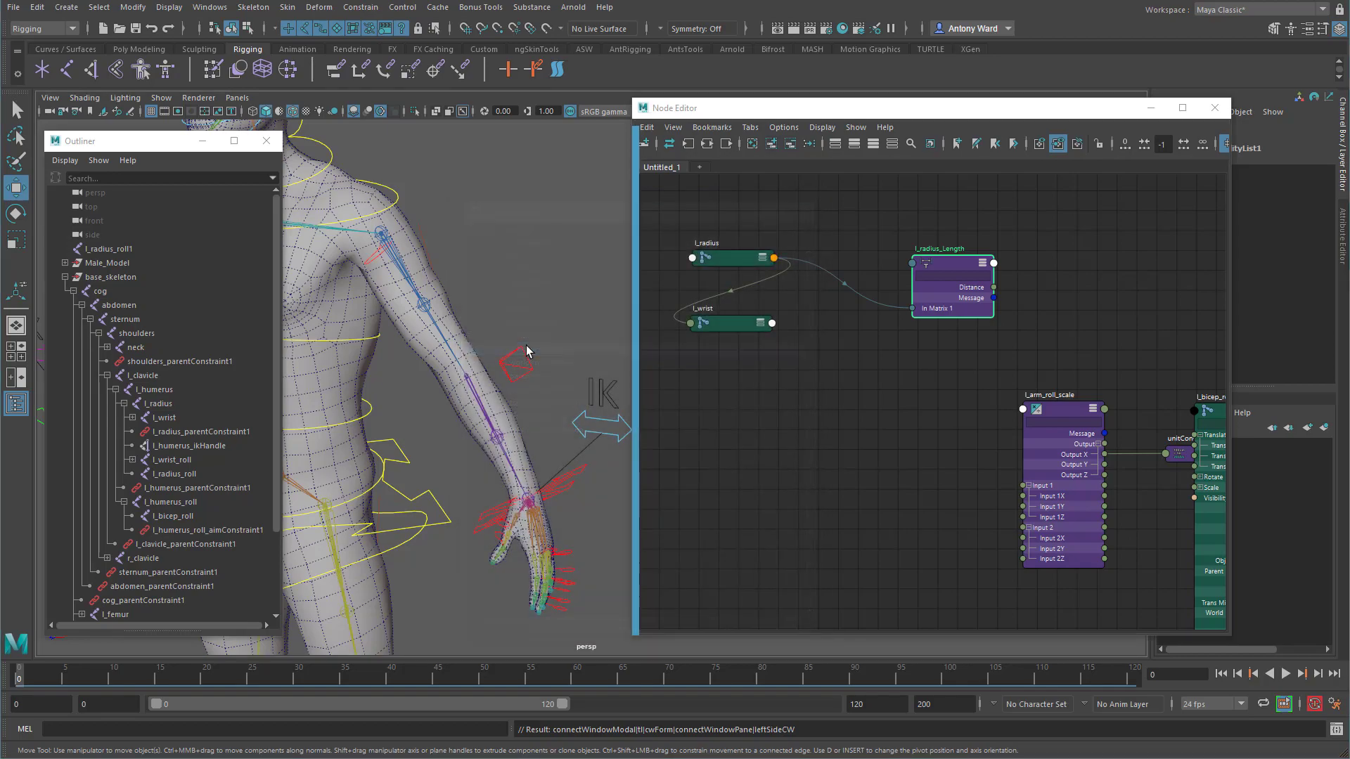
left_click(926, 272)
left_click(928, 274)
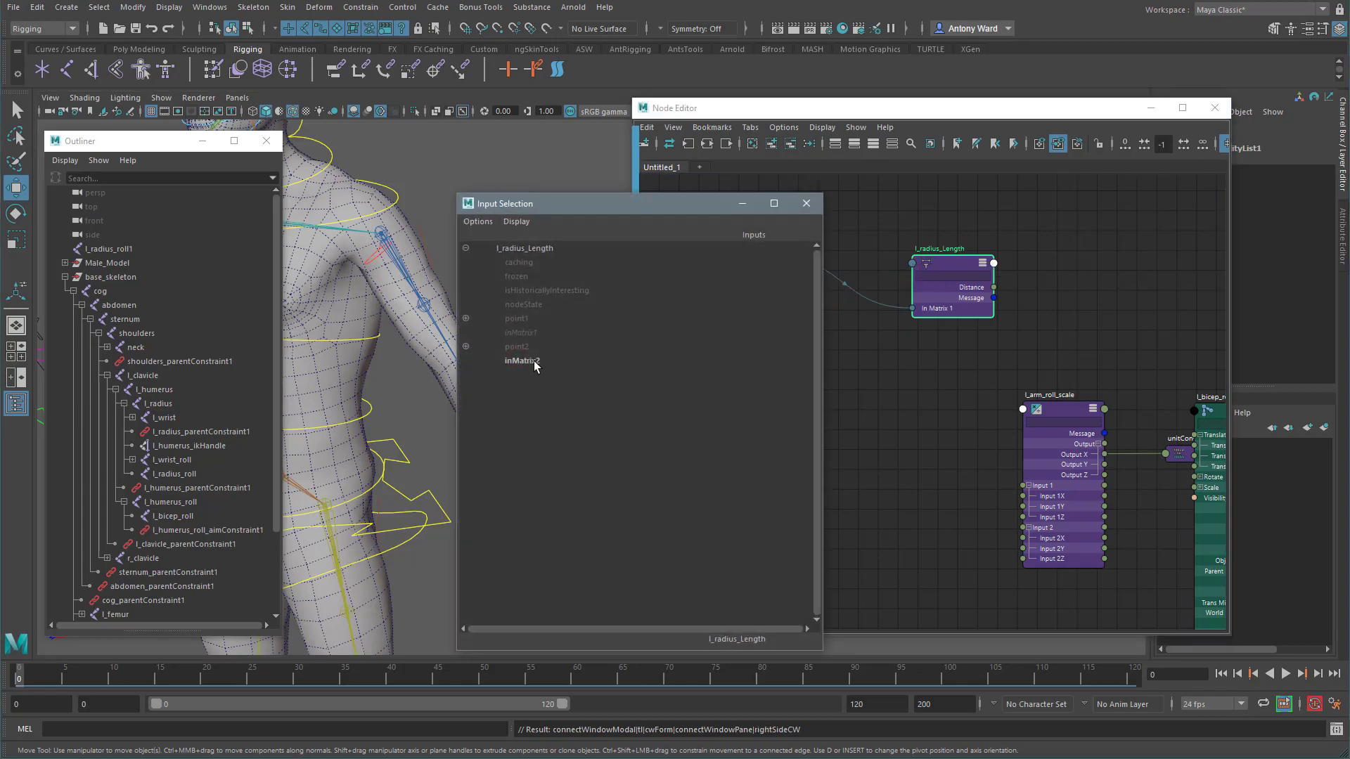
left_click(533, 361)
Step: Place l_radius_Length beside l_arm_roll_scale and remove l_bicep_roll and its unit conversion node from the graph
middle_click_drag(955, 345, 925, 362, "alt")
left_click_drag(924, 280, 889, 452)
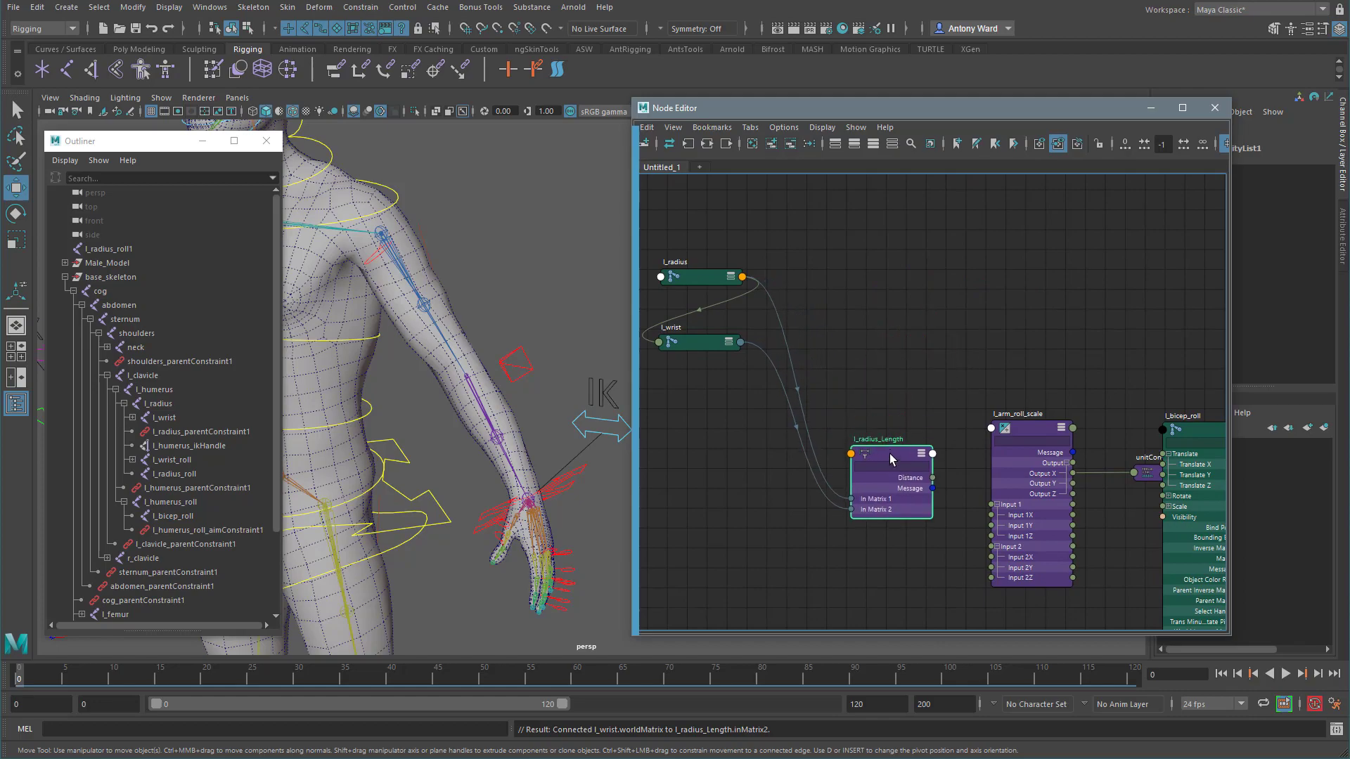
middle_click_drag(1027, 565, 889, 439, "alt")
left_click_drag(1075, 305, 1120, 288)
left_click_drag(1117, 236, 1051, 374)
left_click(791, 144)
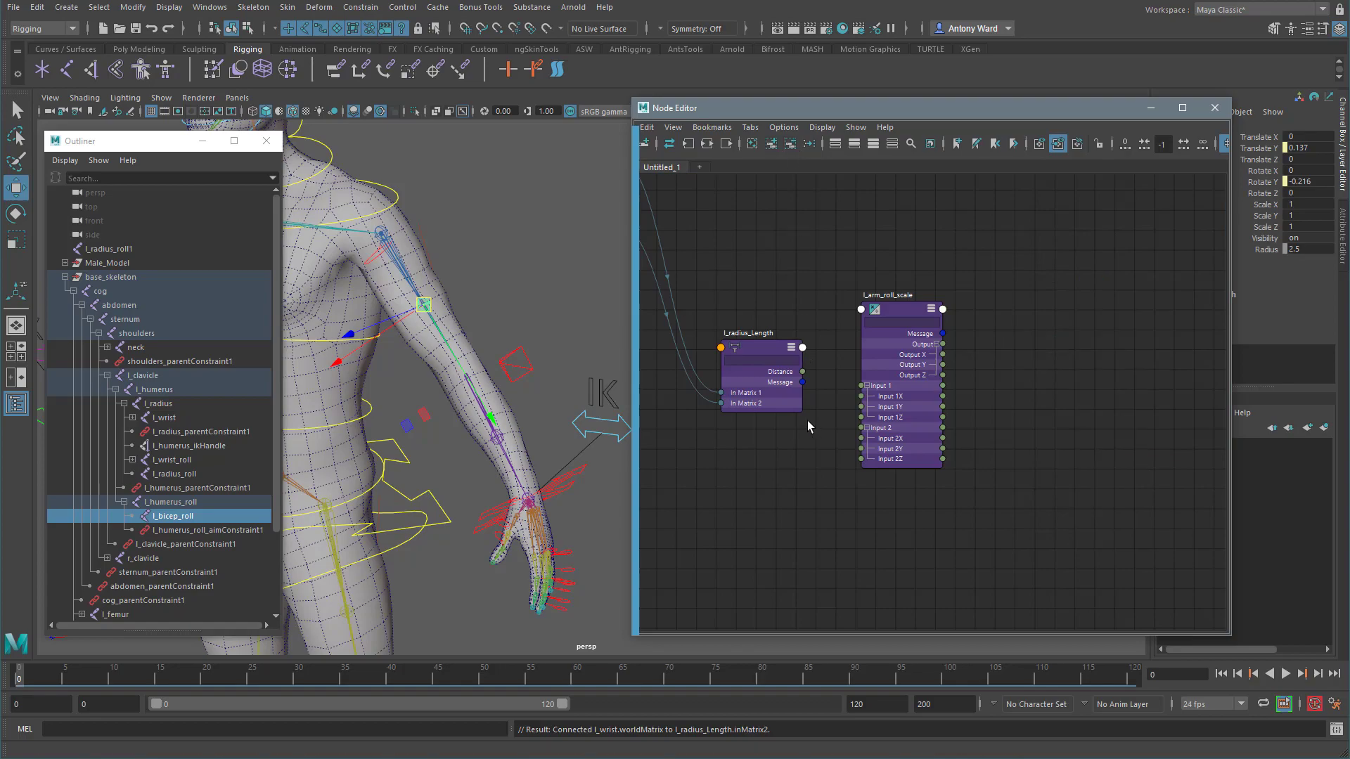
Step: Connect the Distance of l_radius_Length to Input 1Y of l_arm_roll_scale
left_click(911, 313)
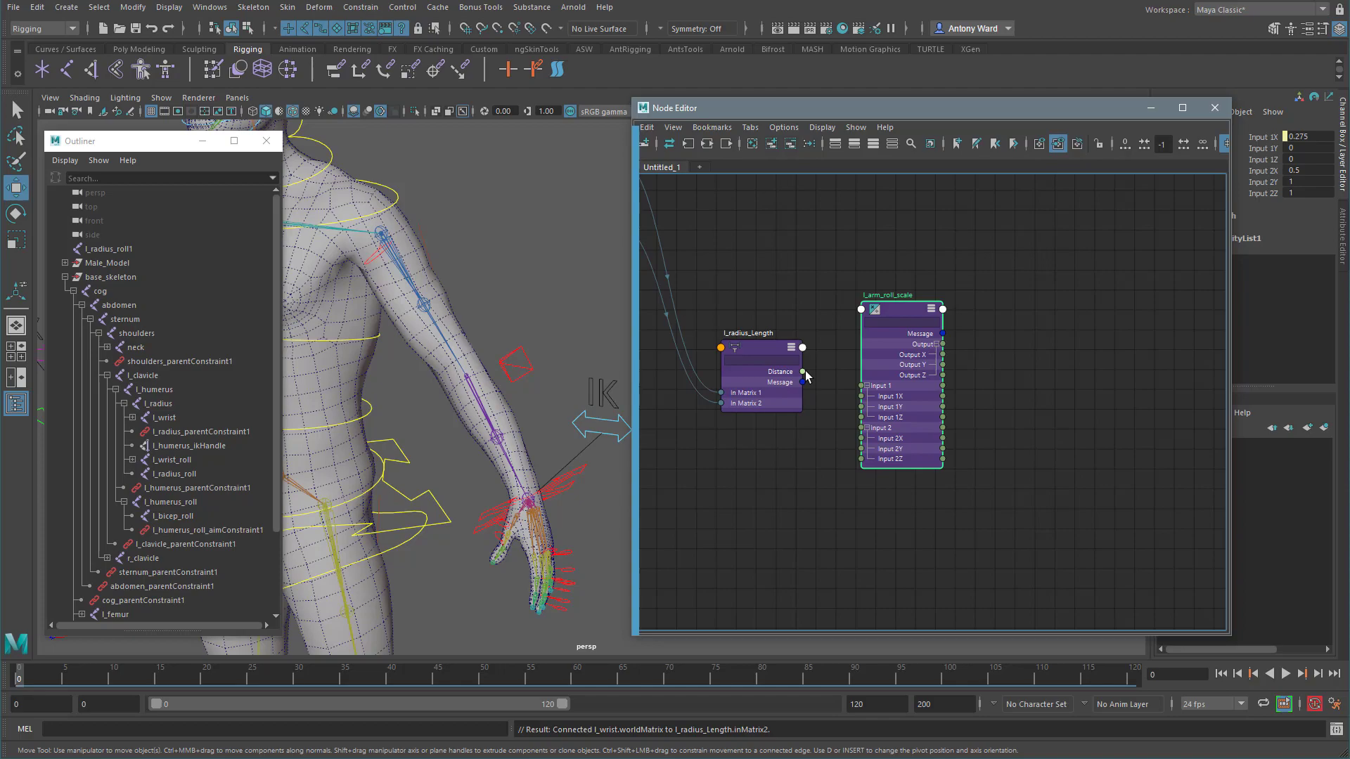
left_click_drag(806, 373, 861, 407)
middle_click_drag(1065, 475, 864, 461)
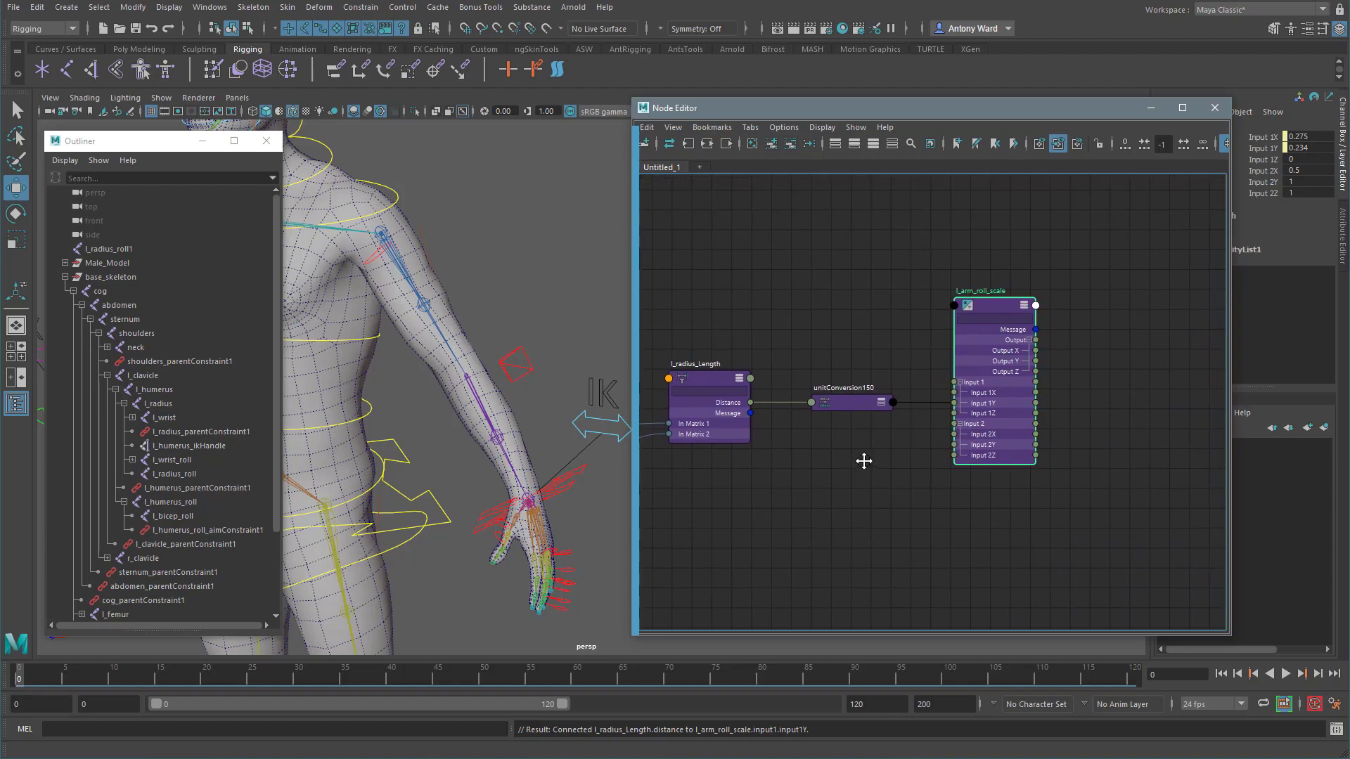
Step: Set Input 2Y of the l_arm_roll_scale node to 0.5
double_click(1303, 170)
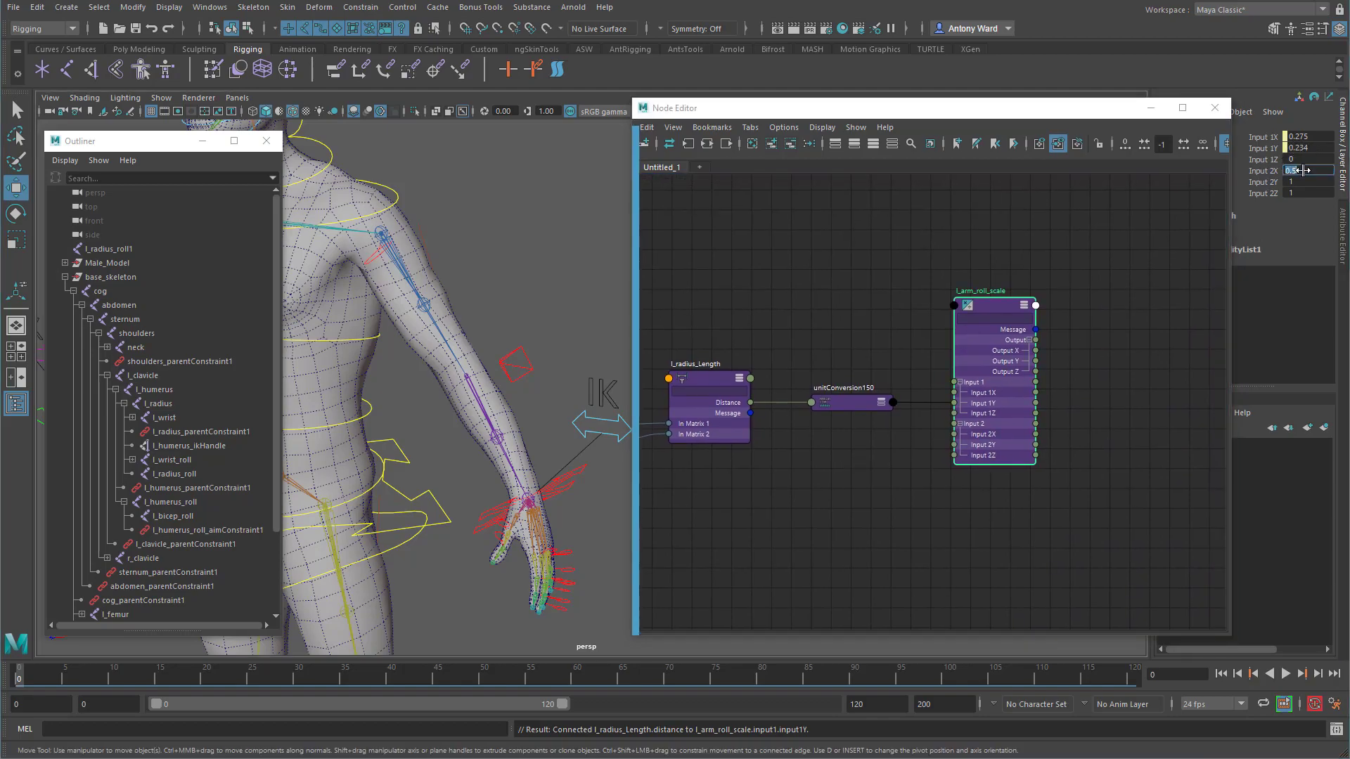
double_click(1302, 181)
type("0.5")
key("Return")
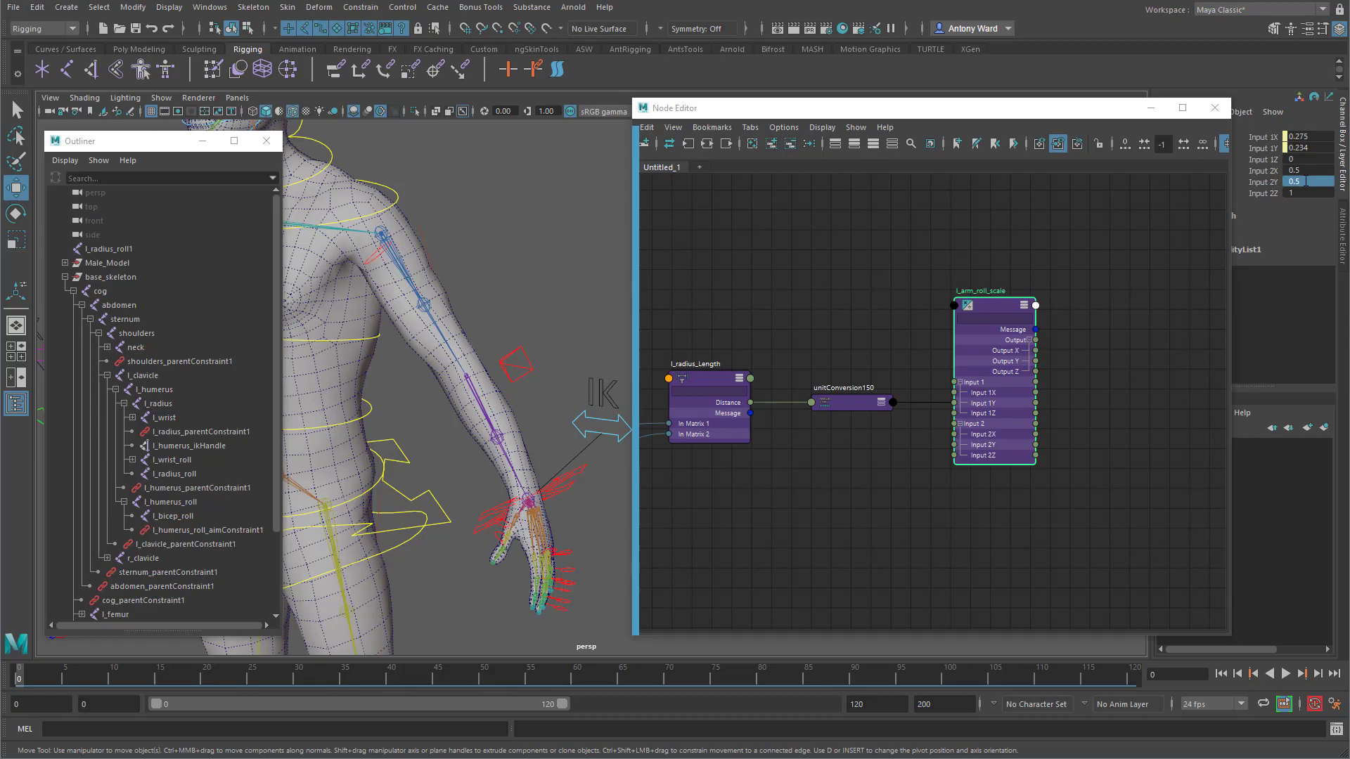
Step: Select the l_radius_roll joint in the left forearm
left_click(503, 435)
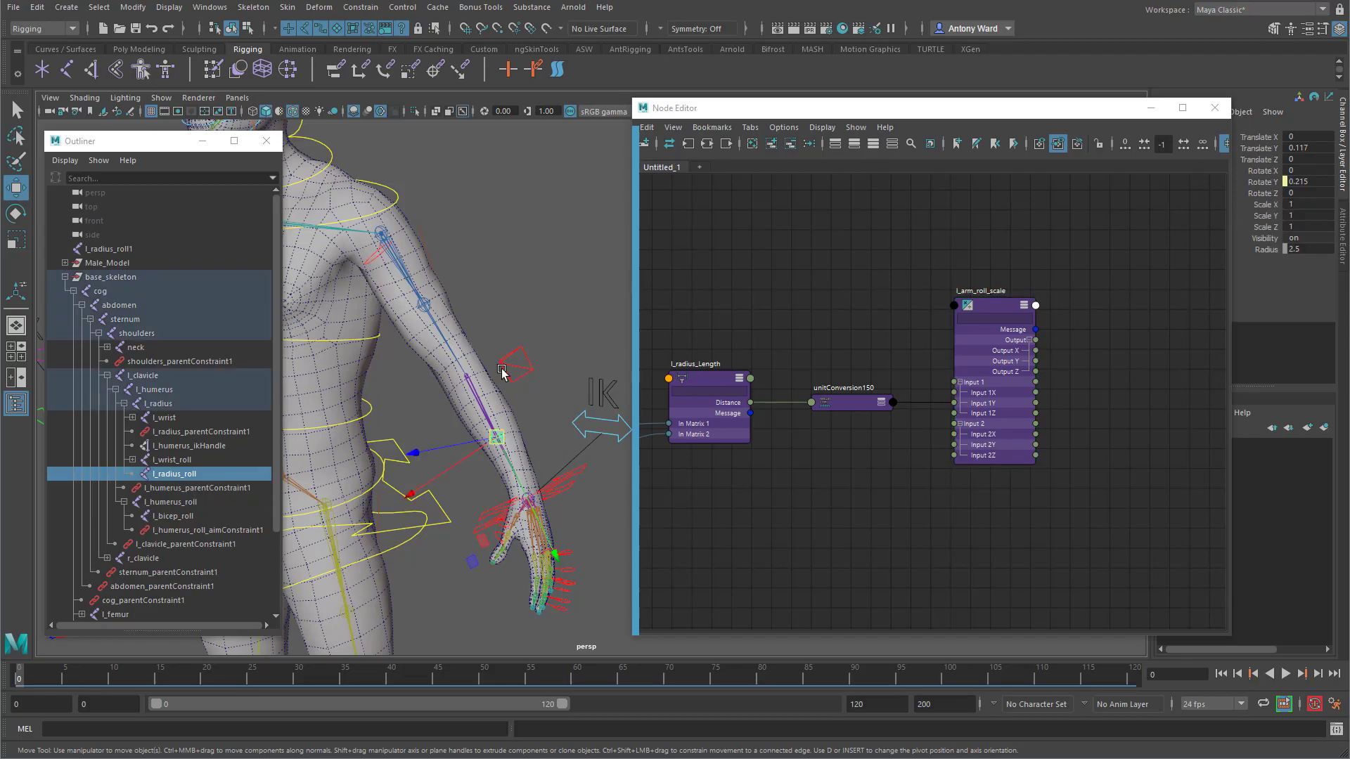
Step: Add the l_radius_roll joint to the node graph beside l_arm_roll_scale, show all its attributes and expand Translate
left_click(771, 145)
middle_click_drag(1102, 481, 871, 469, "alt")
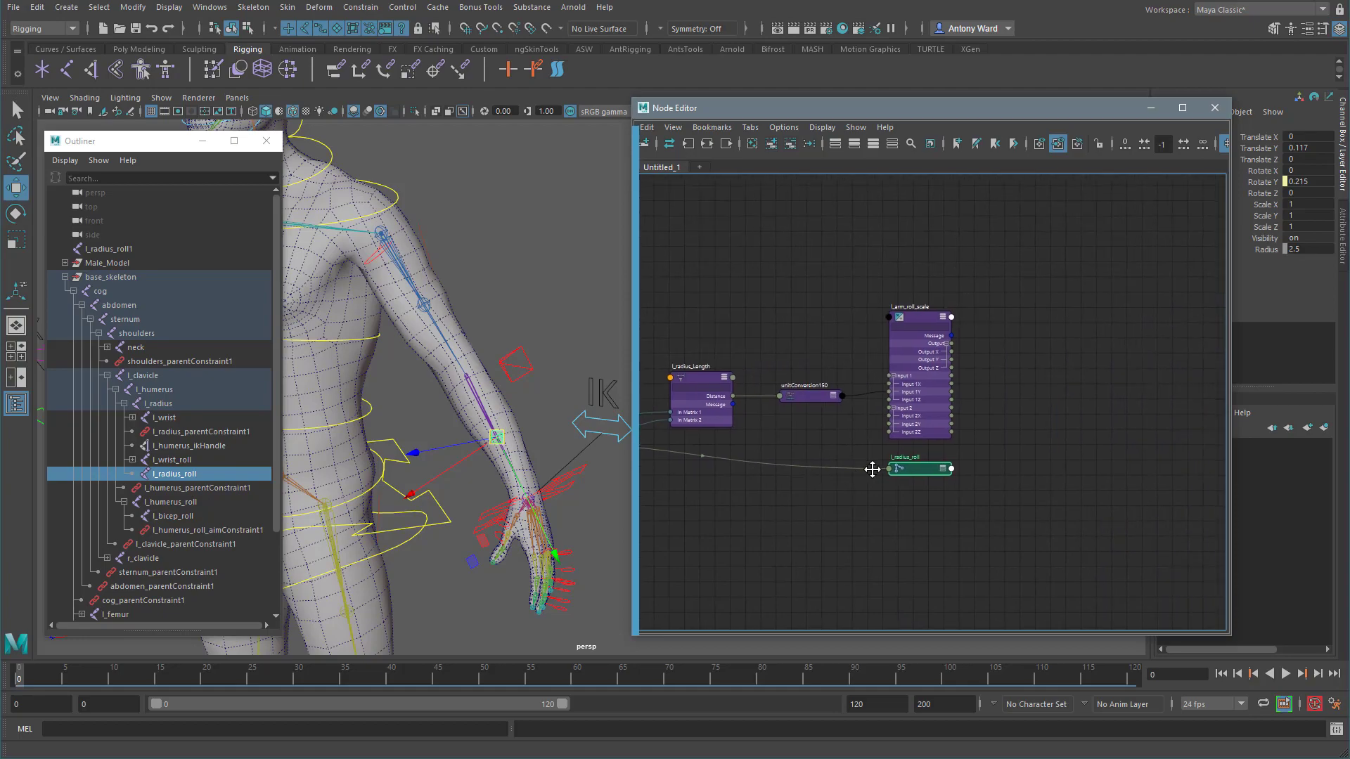
left_click_drag(917, 475, 1032, 295)
left_click(1058, 289)
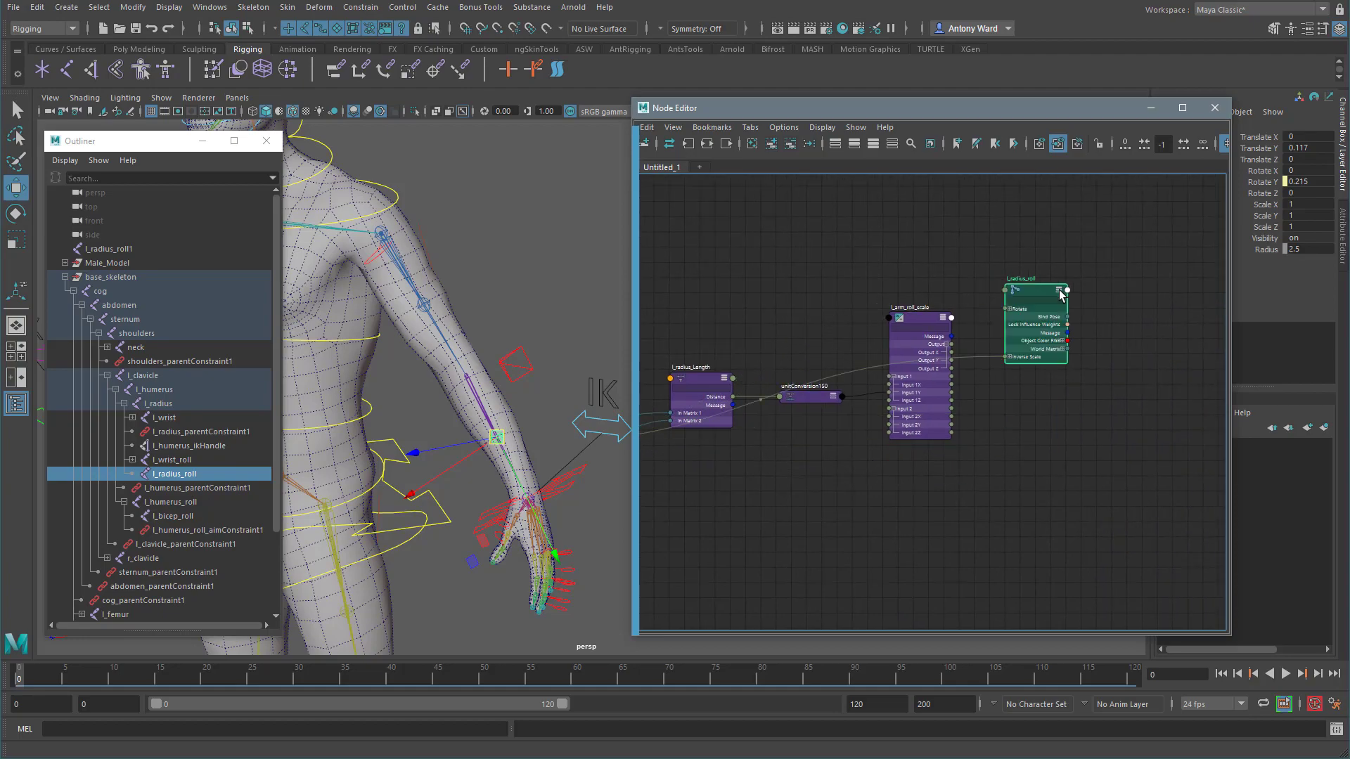
middle_click_drag(936, 426, 926, 432, "alt")
scroll(925, 432, "up", 3)
left_click(1014, 283)
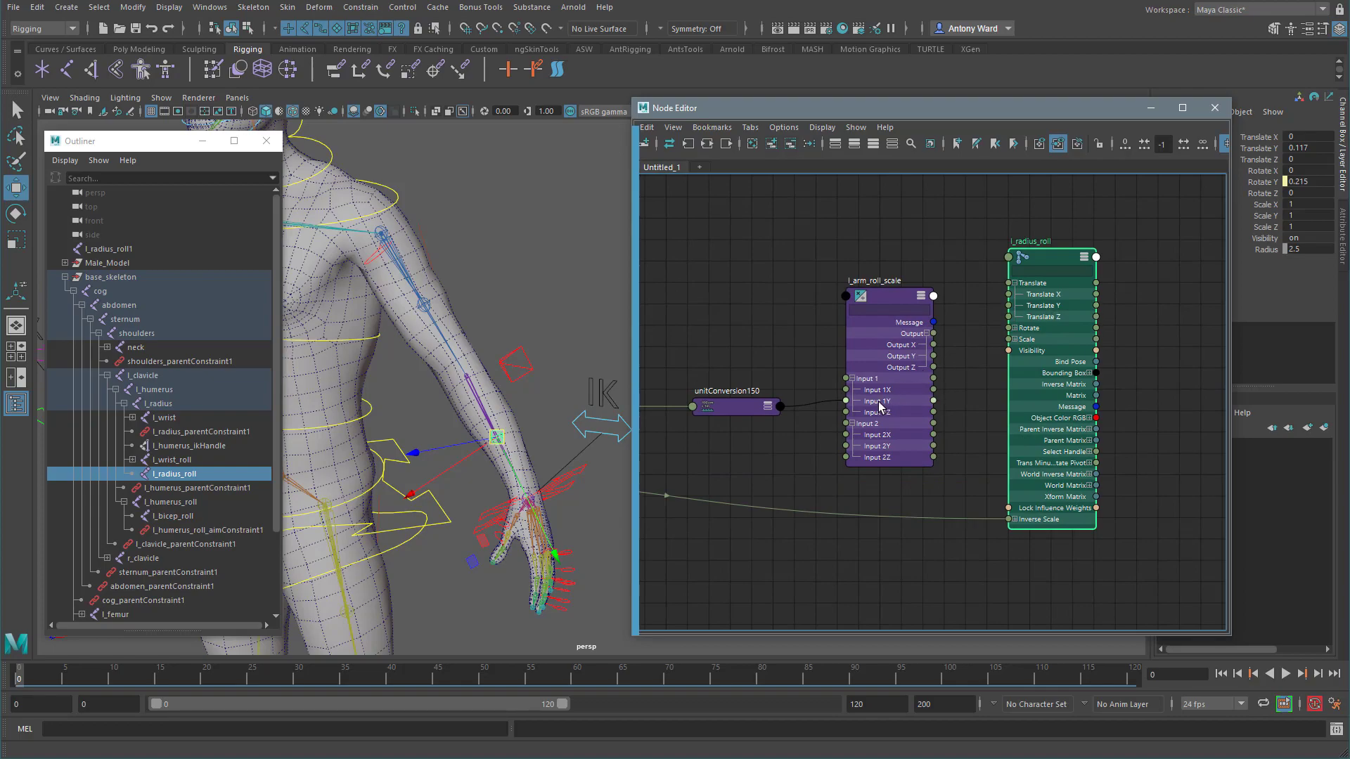
Step: Connect Output Y of l_arm_roll_scale to Translate Y of l_radius_roll
left_click_drag(956, 346, 1006, 305)
scroll(900, 517, "down", 3)
middle_click_drag(1079, 419, 927, 492, "alt")
scroll(961, 477, "up", 1)
Step: Delete the stray l_radius_roll1 joint that sits outside the base_skeleton hierarchy
right_click_drag(492, 436, 563, 458, "alt")
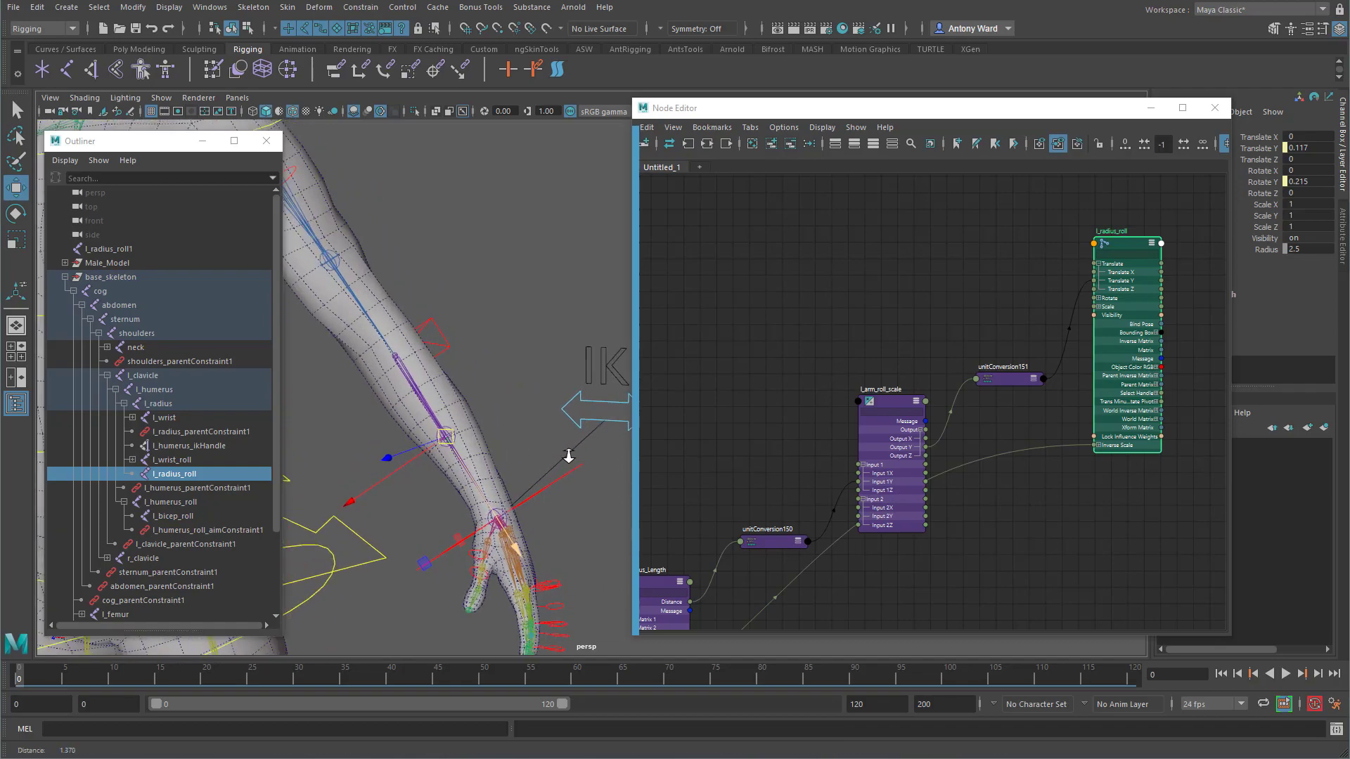
left_click(109, 249)
left_click(178, 475)
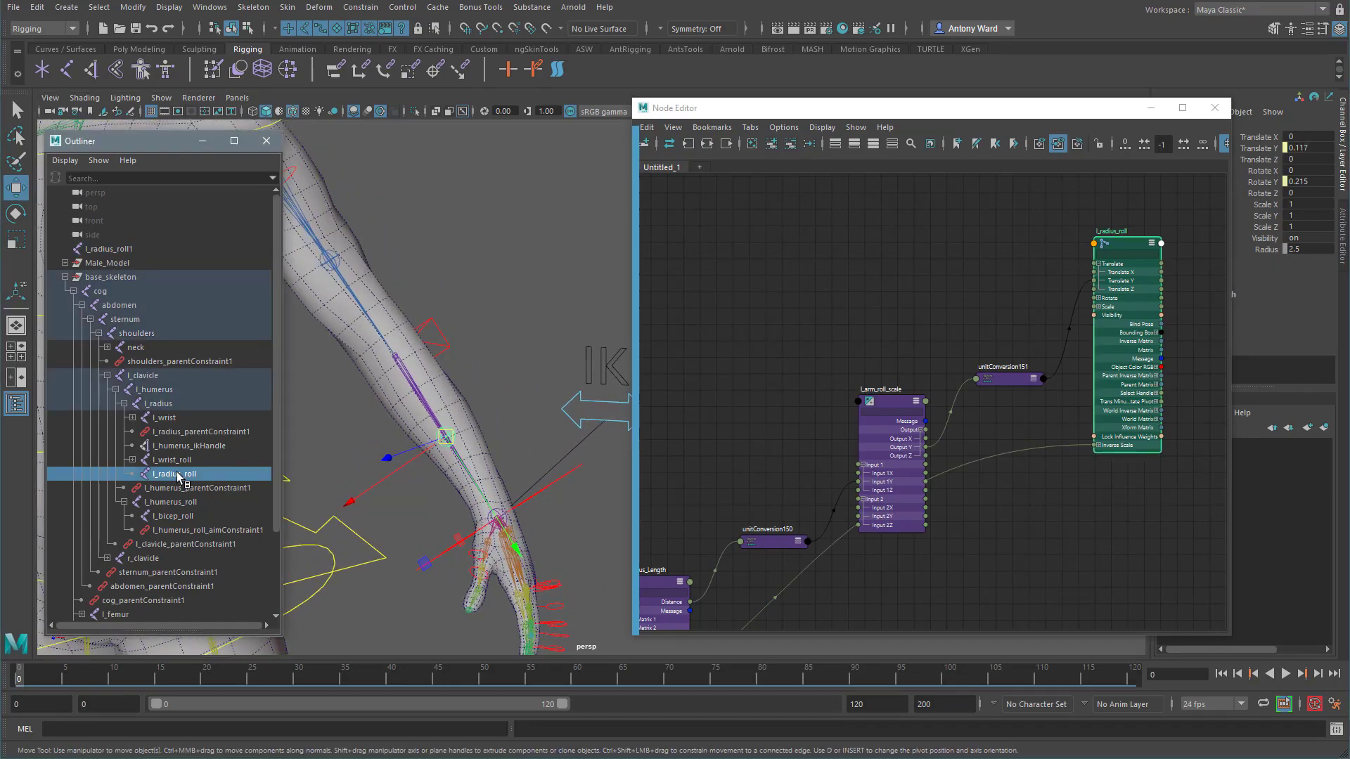
left_click(137, 250)
key("Delete")
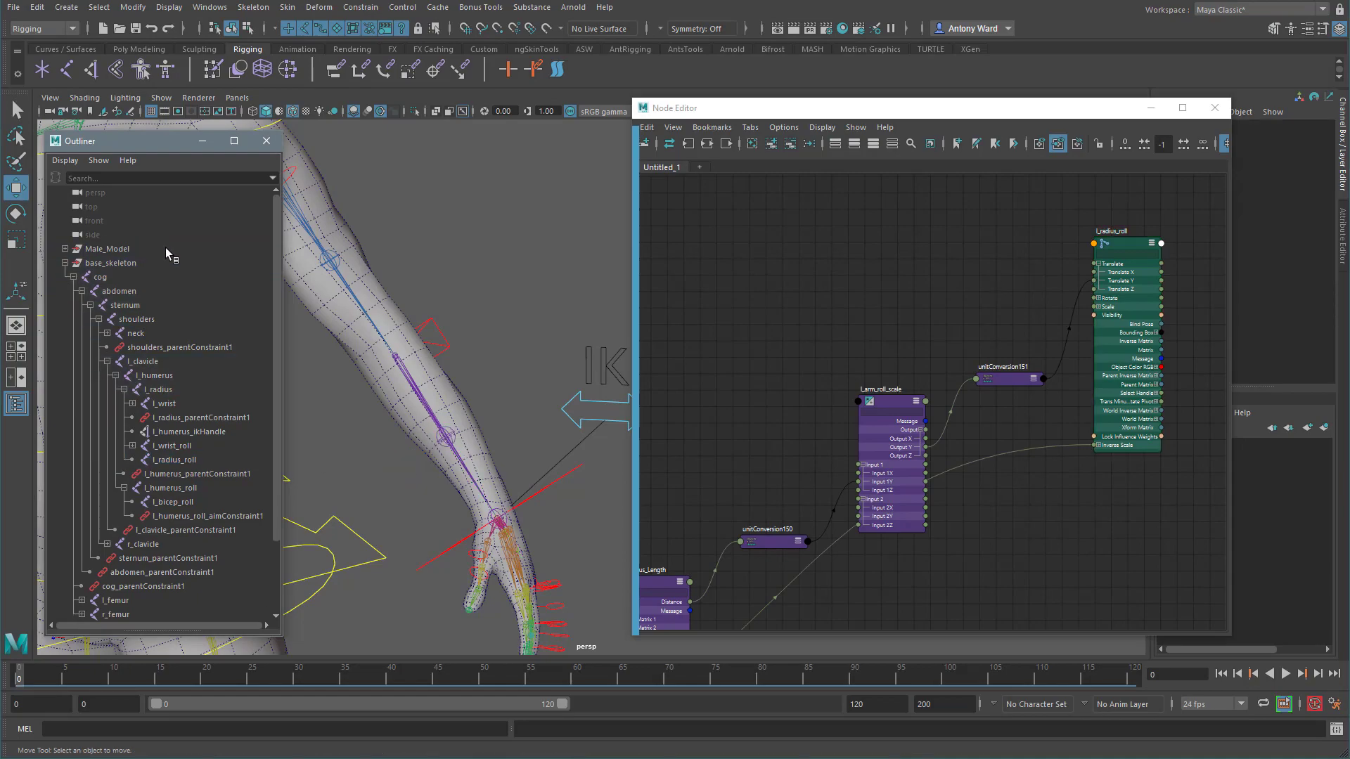
Step: Move the left arm's IK wrist control outward to test how the forearm roll joints follow the stretch
scroll(504, 443, "down", 6)
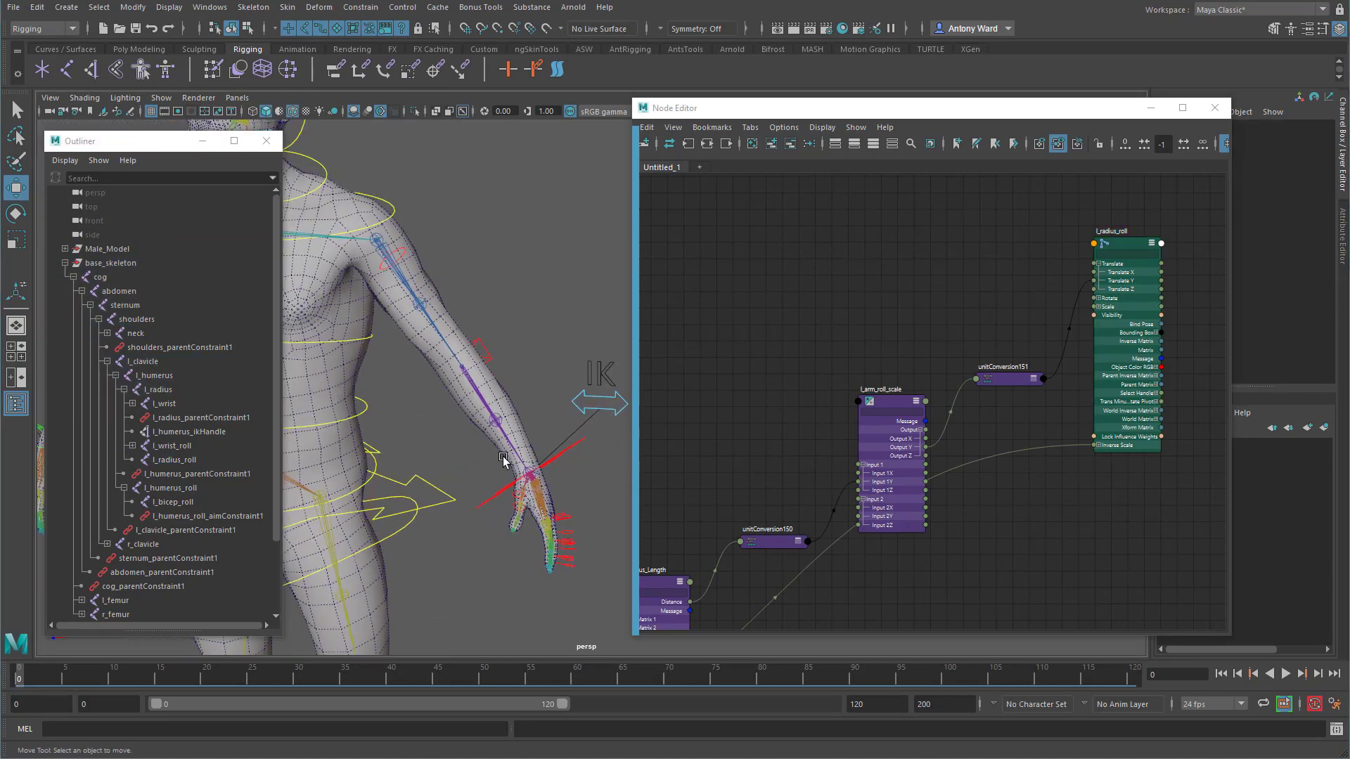
middle_click_drag(475, 471, 439, 443, "alt")
left_click_drag(508, 406, 597, 524)
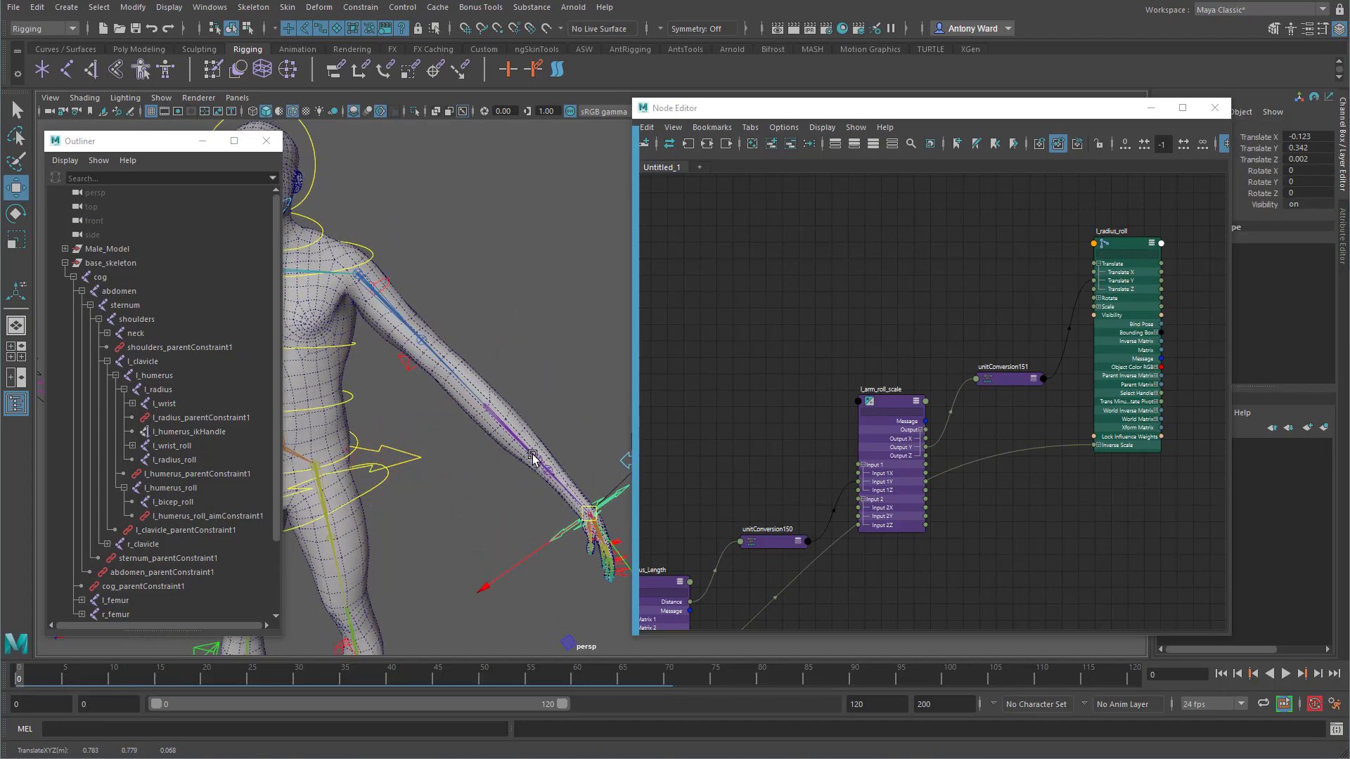
middle_click_drag(511, 491, 448, 426, "alt")
right_click_drag(448, 426, 668, 443, "alt")
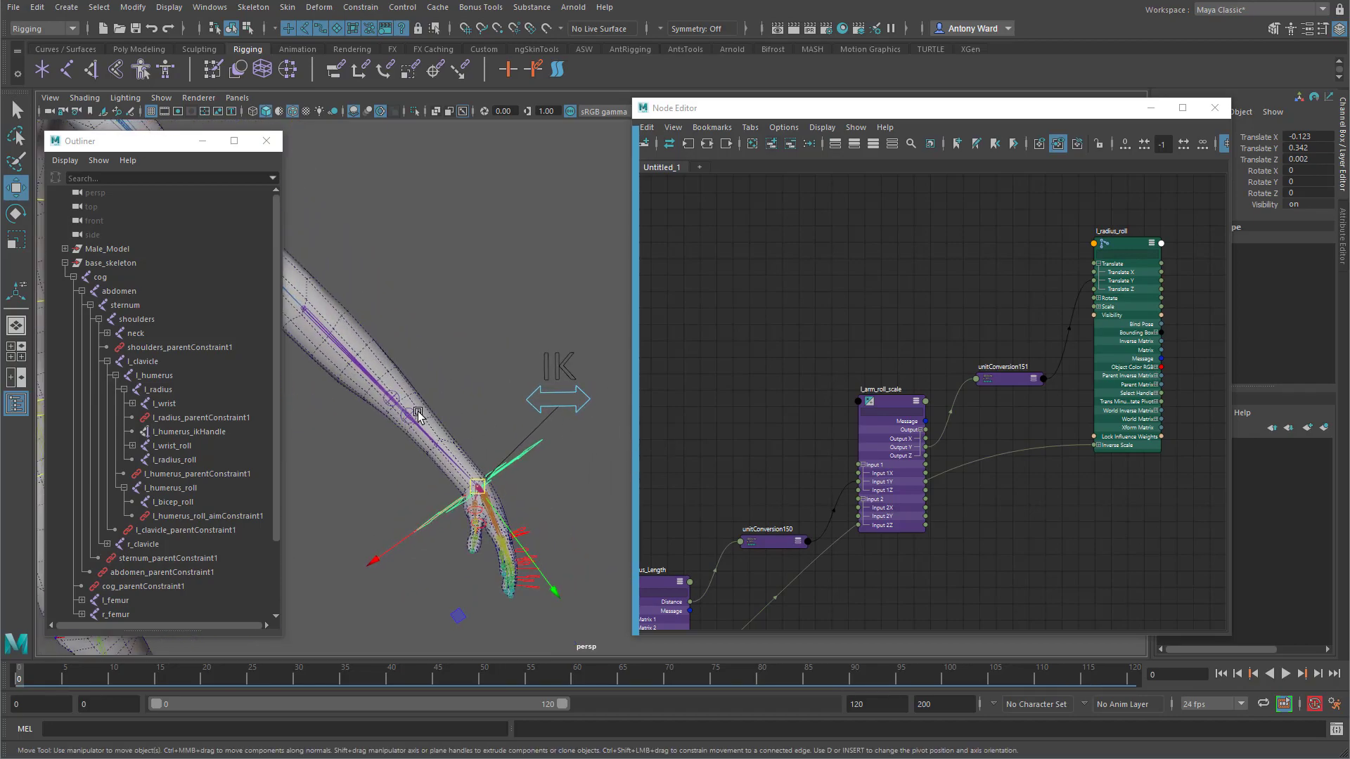
left_click(415, 415)
mouse_move(416, 415)
left_mouse_down()
mouse_move(436, 399)
mouse_move(415, 432)
left_mouse_up()
key("ctrl+z")
Step: Point constrain l_wrist_roll to the l_wrist joint on all axes with maintain offset off and weight 1
middle_click_drag(440, 536, 513, 461, "alt")
right_click_drag(513, 461, 566, 470, "alt")
left_click_drag(456, 521, 439, 460, "alt")
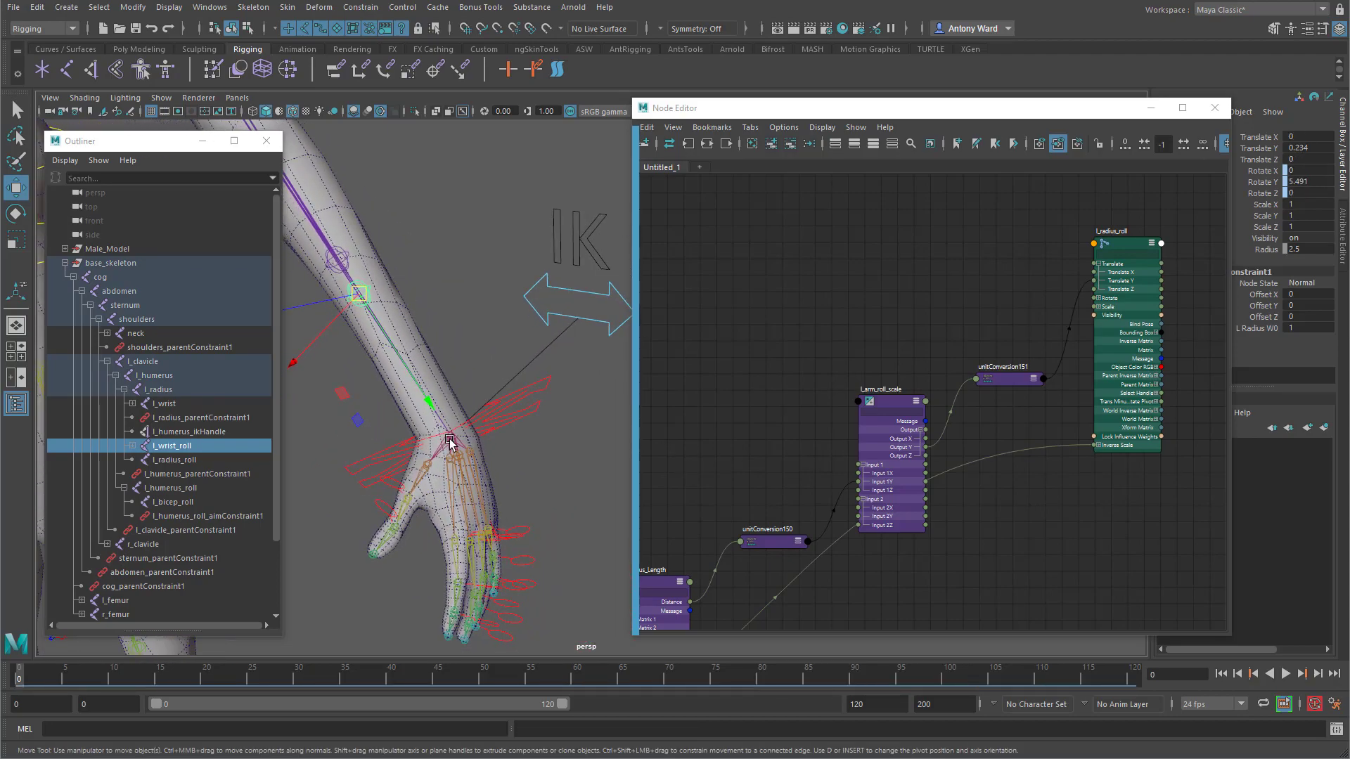
left_click(448, 437)
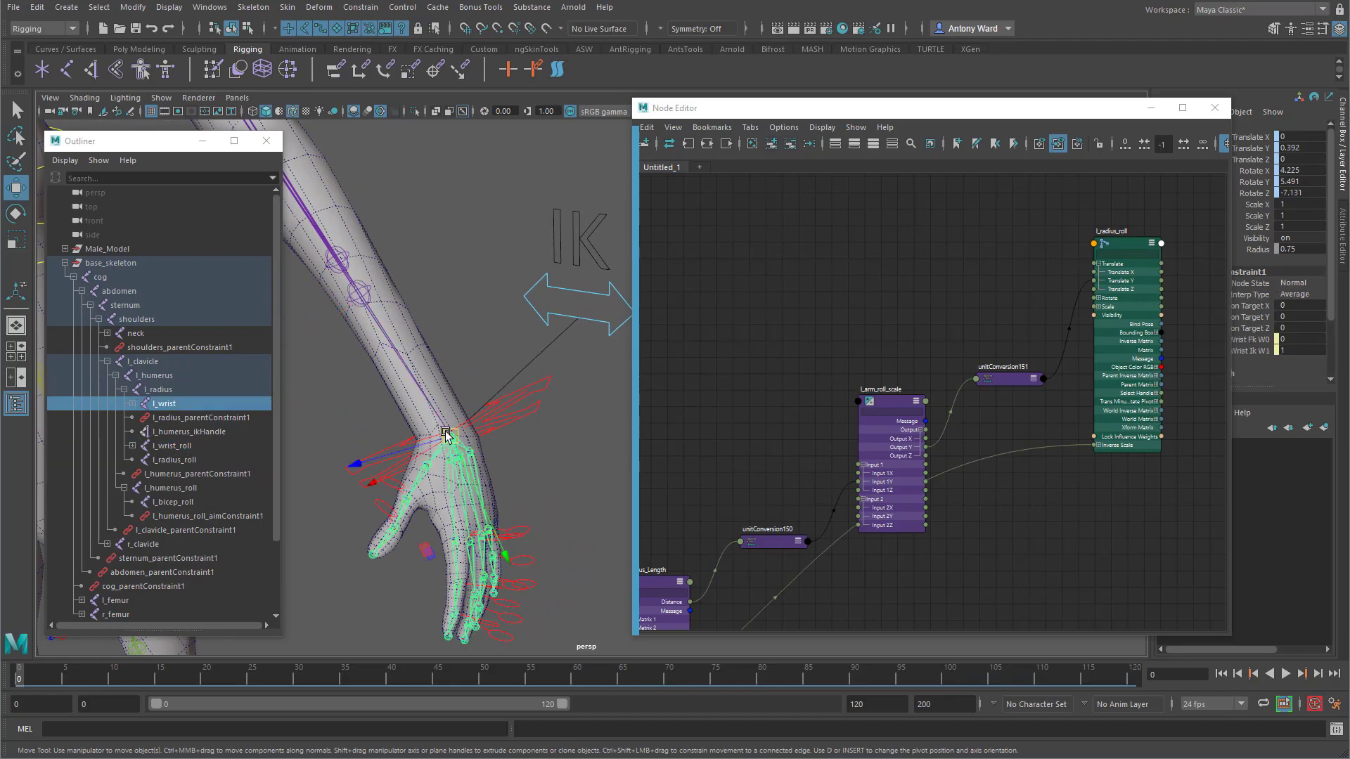
left_click(366, 293, "shift")
key("space")
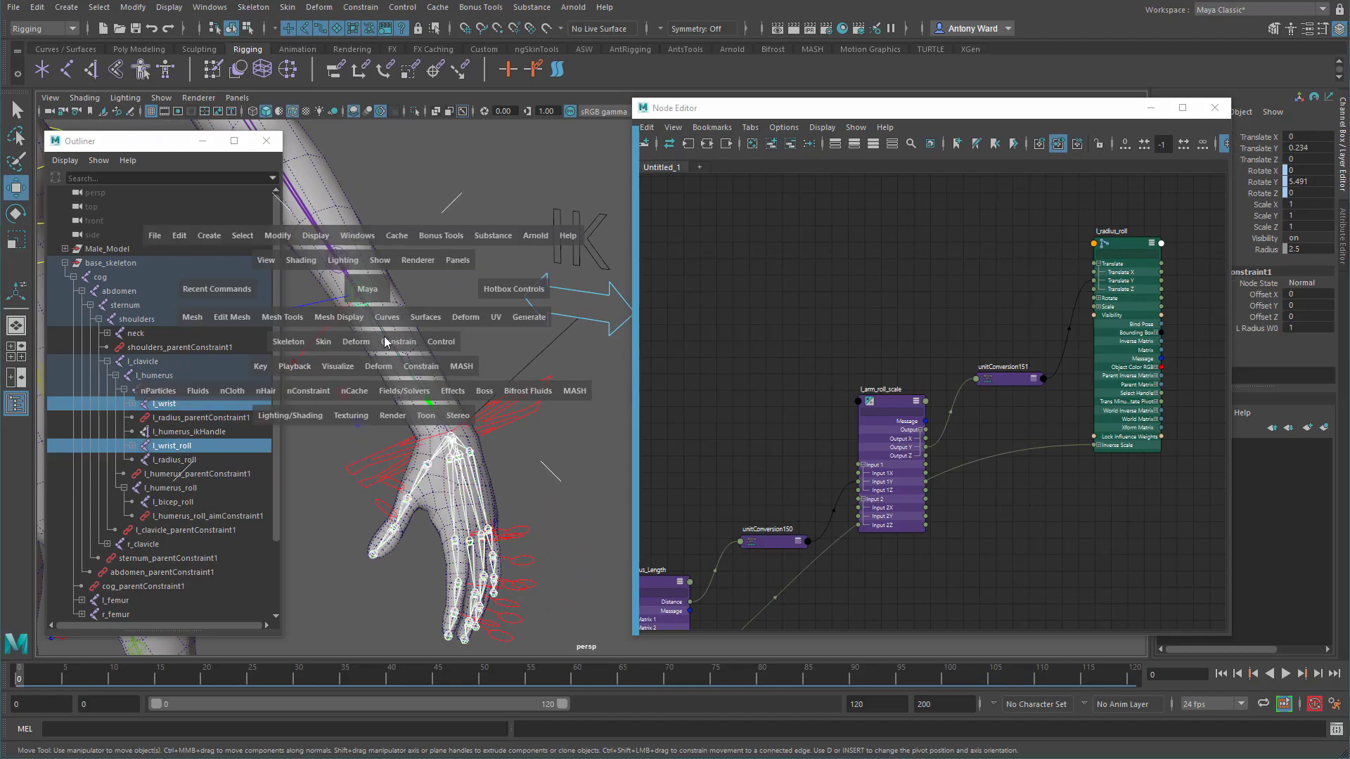
left_click(398, 342)
left_click(532, 395)
left_click(810, 441)
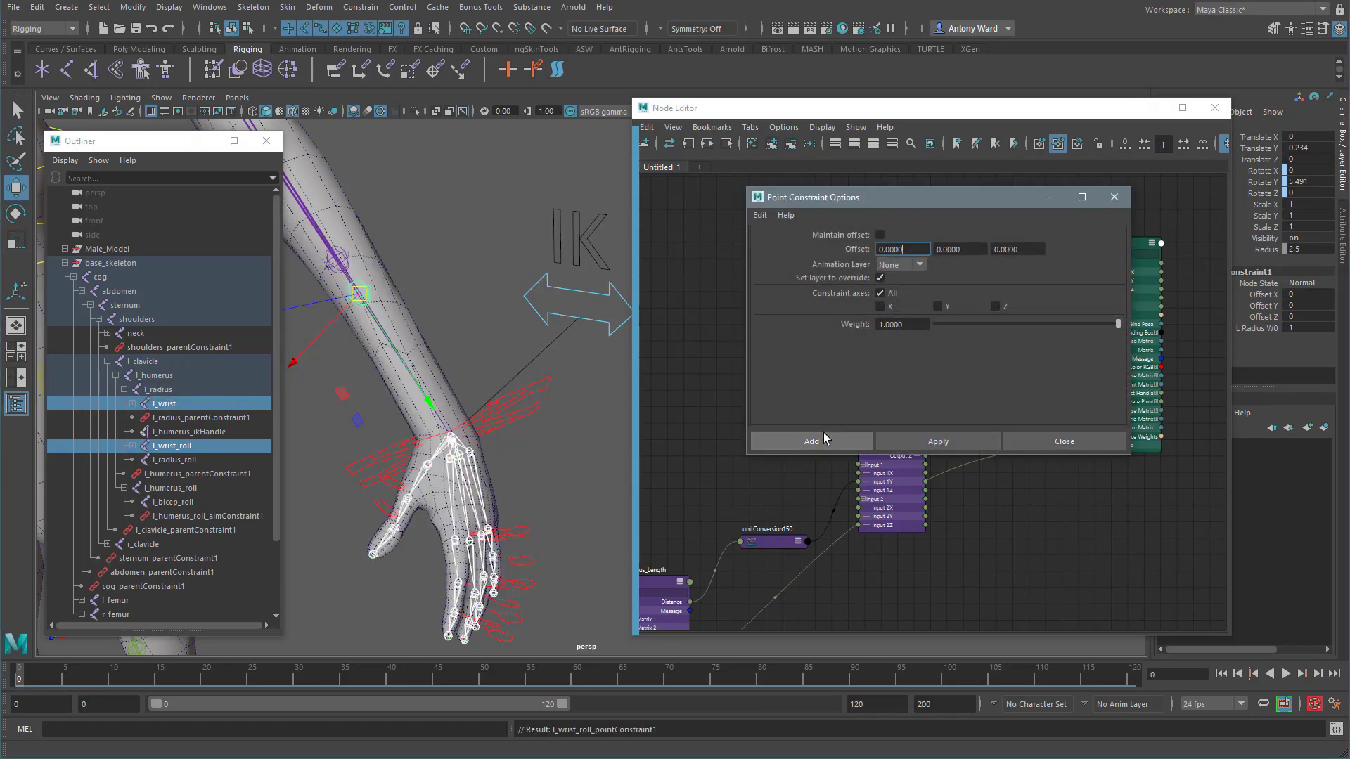
Step: Move the IK wrist control outward to test the constrained wrist roll joint, and collapse the cog hierarchy
left_click(537, 412)
left_click_drag(494, 491, 452, 452, "alt")
right_click_drag(452, 452, 325, 521, "alt")
left_click_drag(530, 507, 555, 480, "alt")
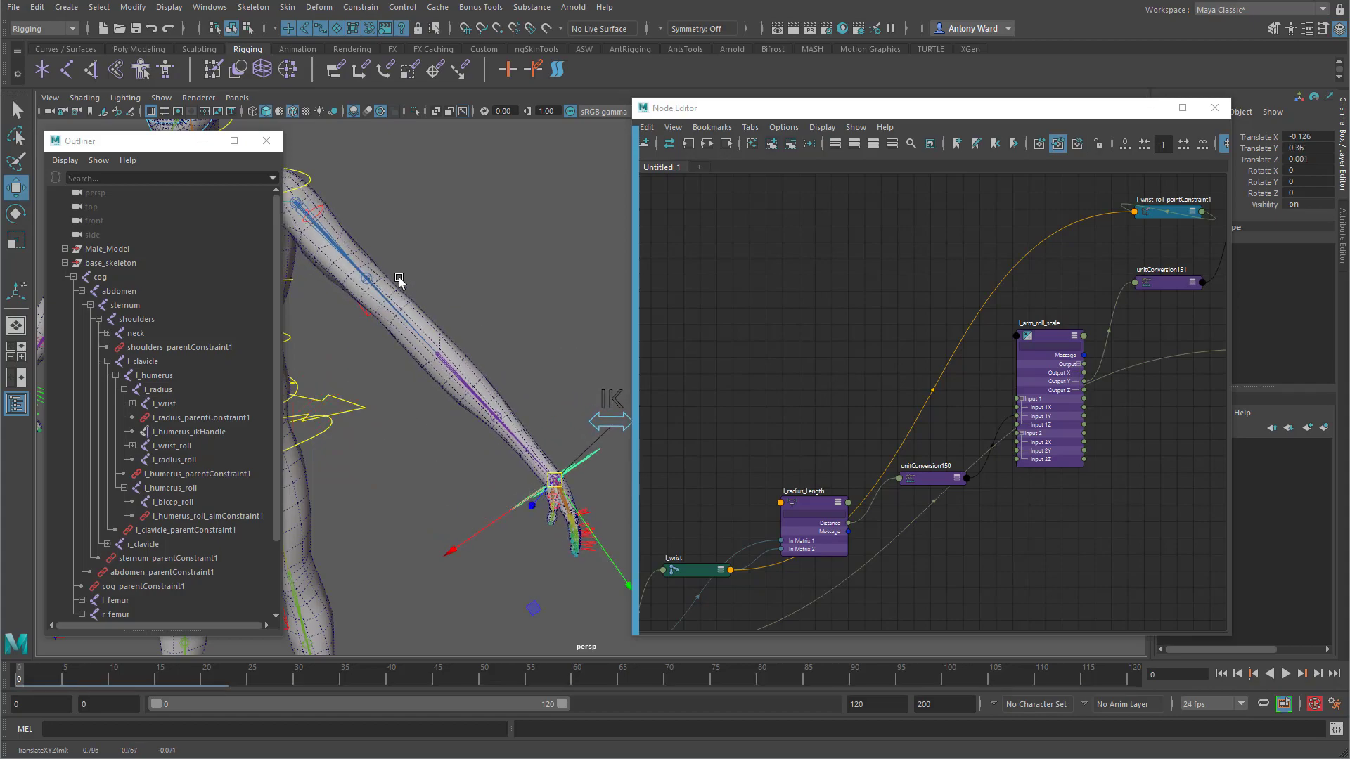
left_click(73, 277)
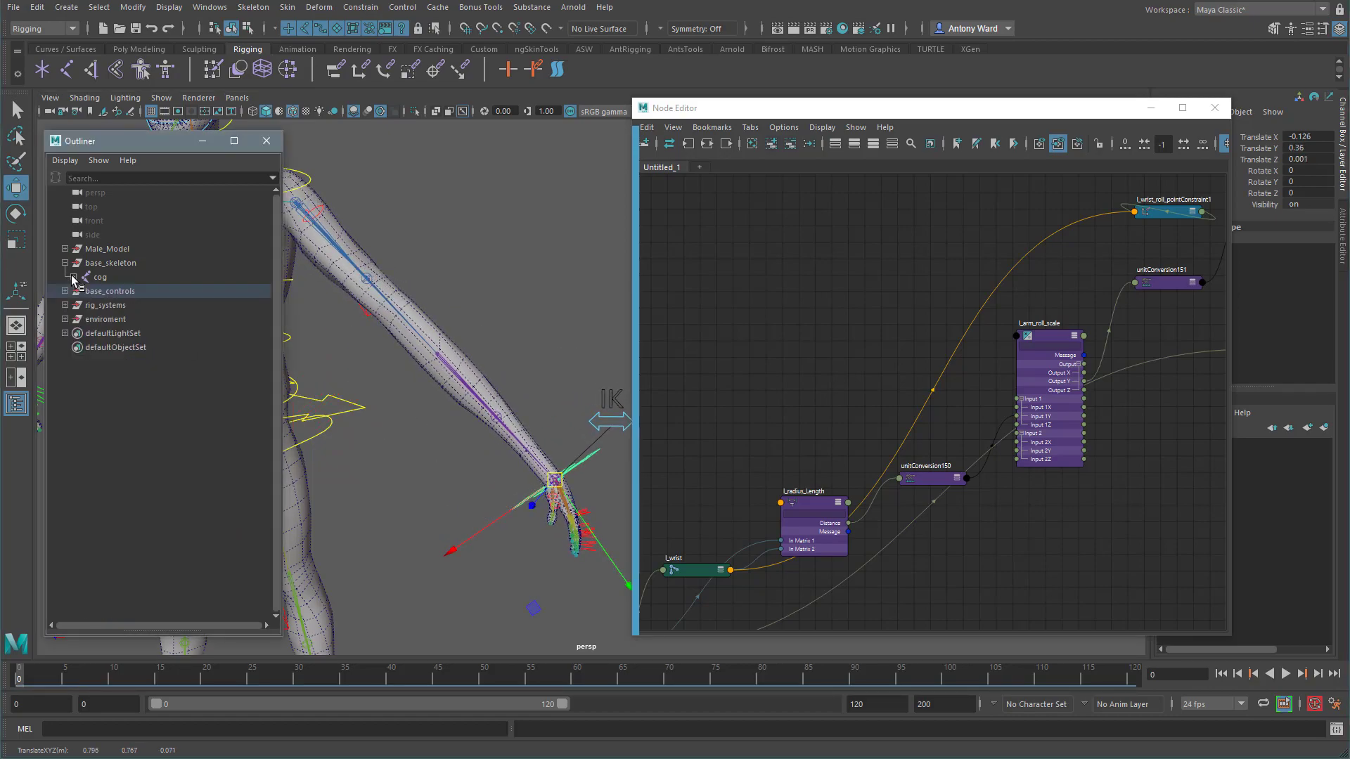
Step: Try scaling the l_bicep_roll joint to about 1.675 in Y, and undo the scale
left_click(372, 275)
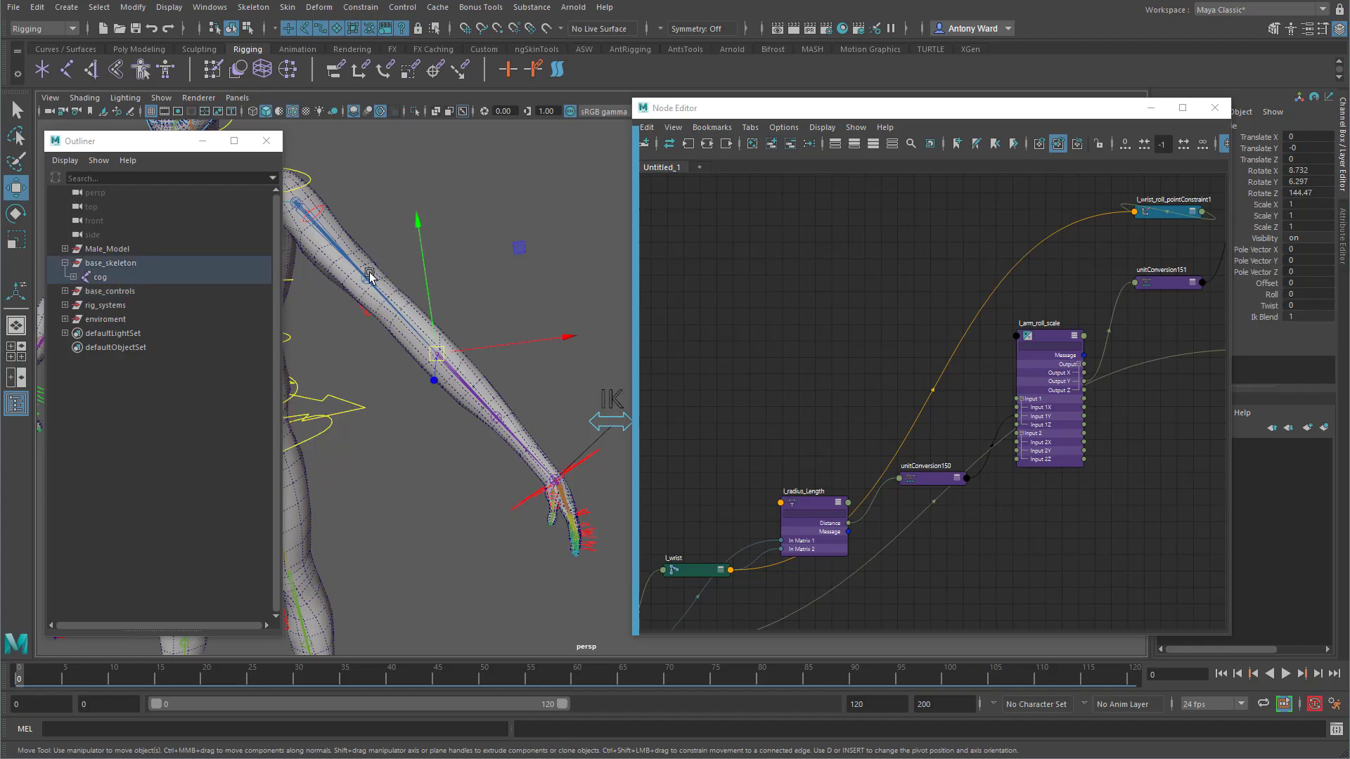
left_click(369, 275)
key("r")
left_click_drag(454, 375, 527, 428)
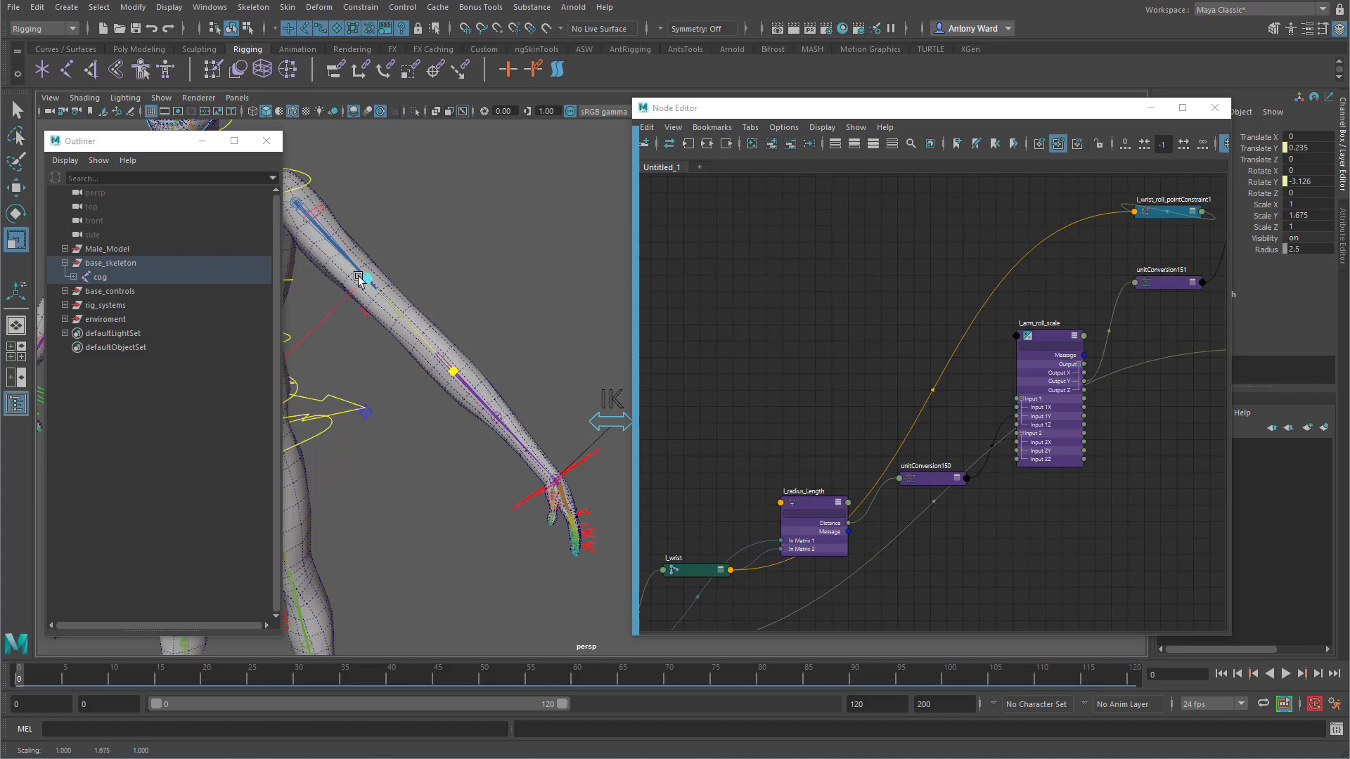
key("ctrl+z")
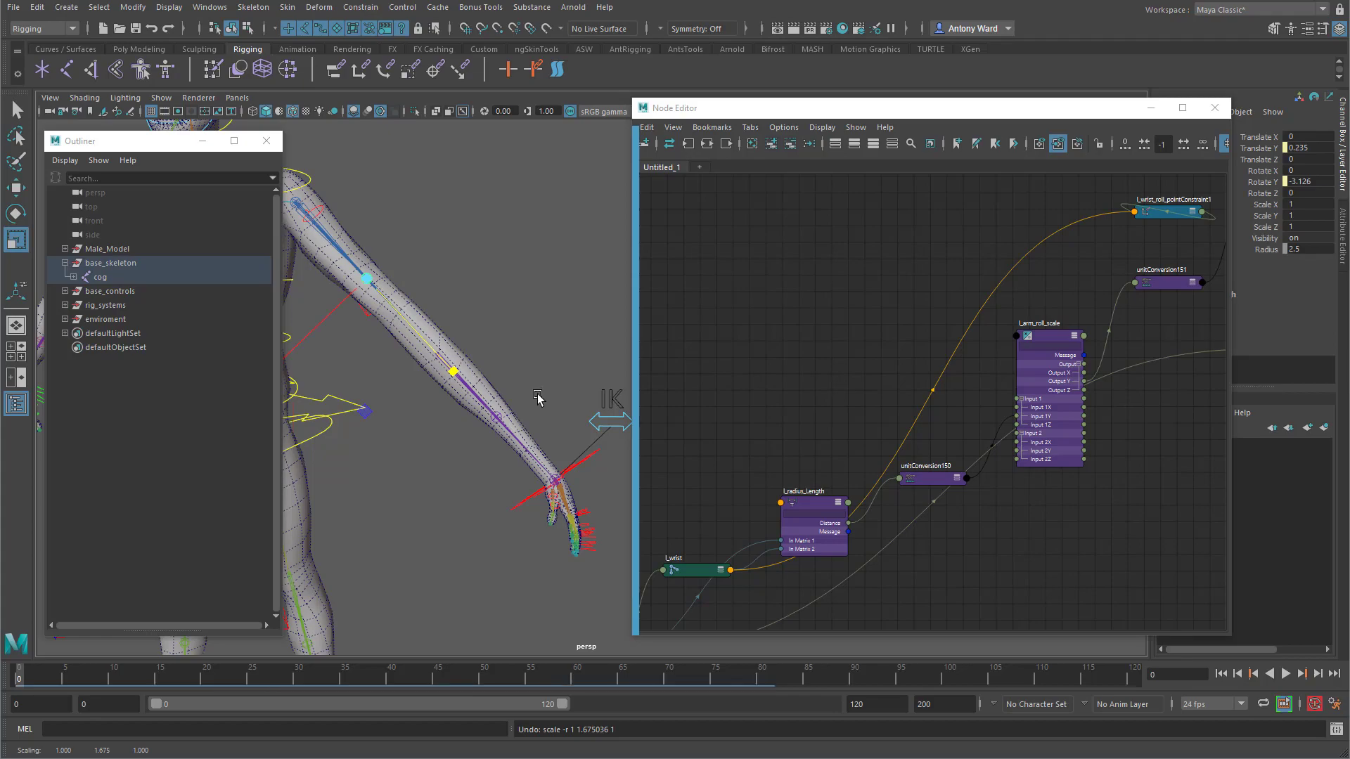
Step: Try scaling the l_radius_roll joint to about 1.679 in Y, and undo the scale
left_click(581, 514)
left_click_drag(587, 511, 654, 559)
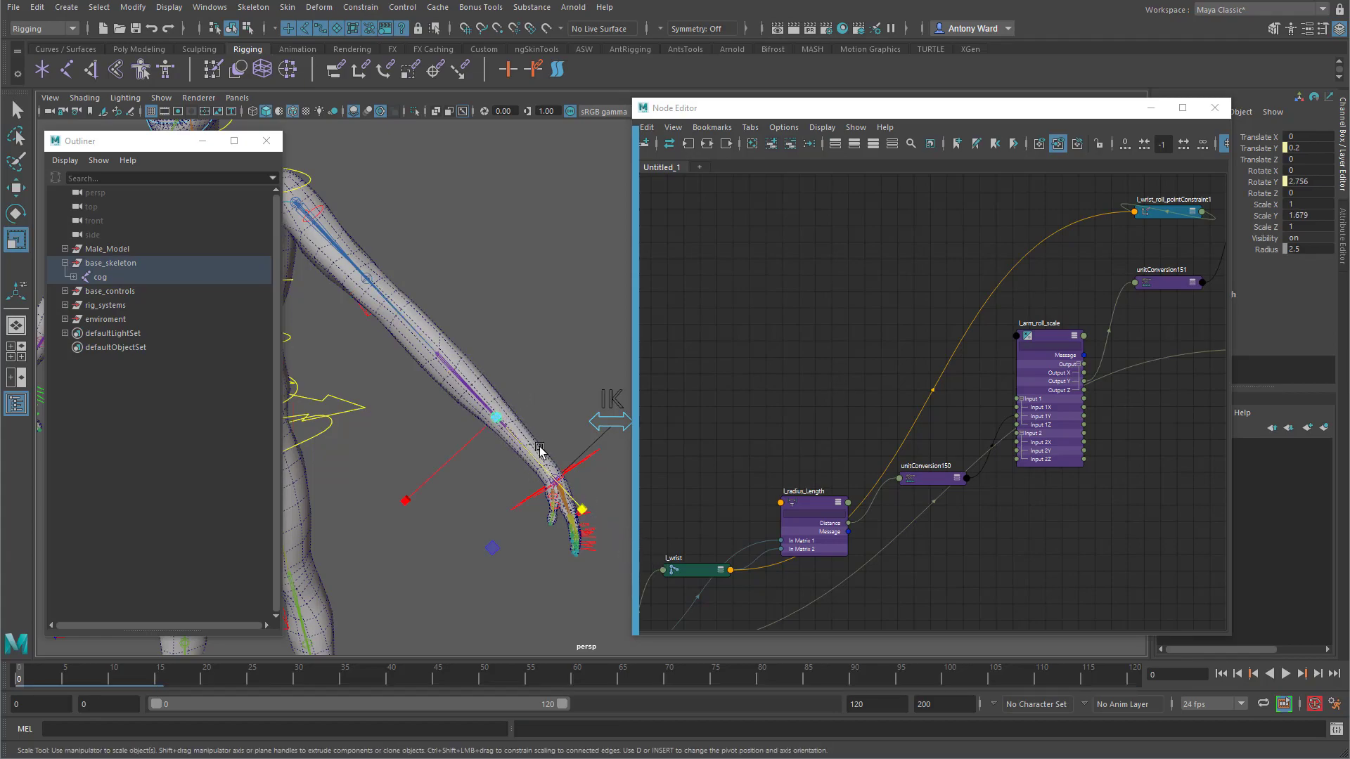
key("ctrl+z")
Step: Clear the node graph and move the Node Editor window away from the arm
left_click_drag(526, 399, 622, 348, "alt")
left_click(750, 147)
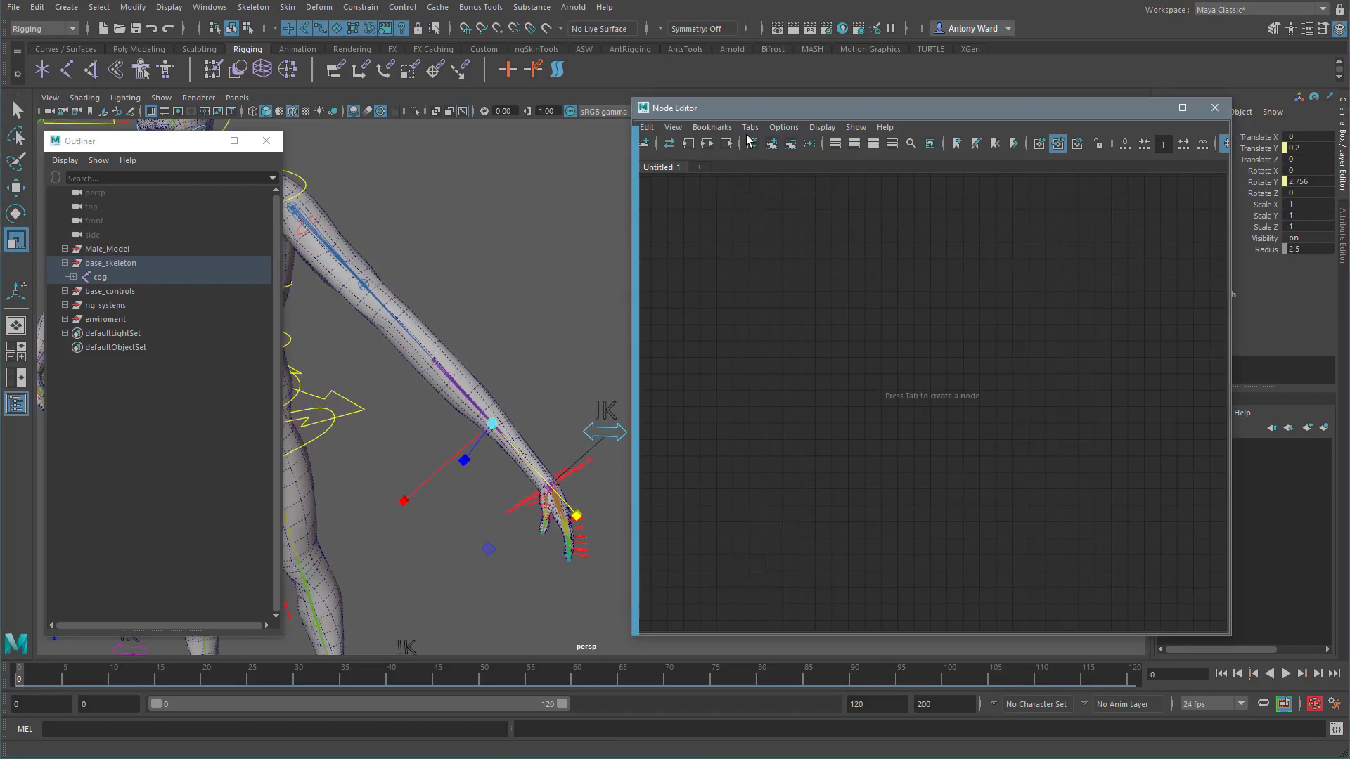
left_click_drag(774, 111, 794, 107)
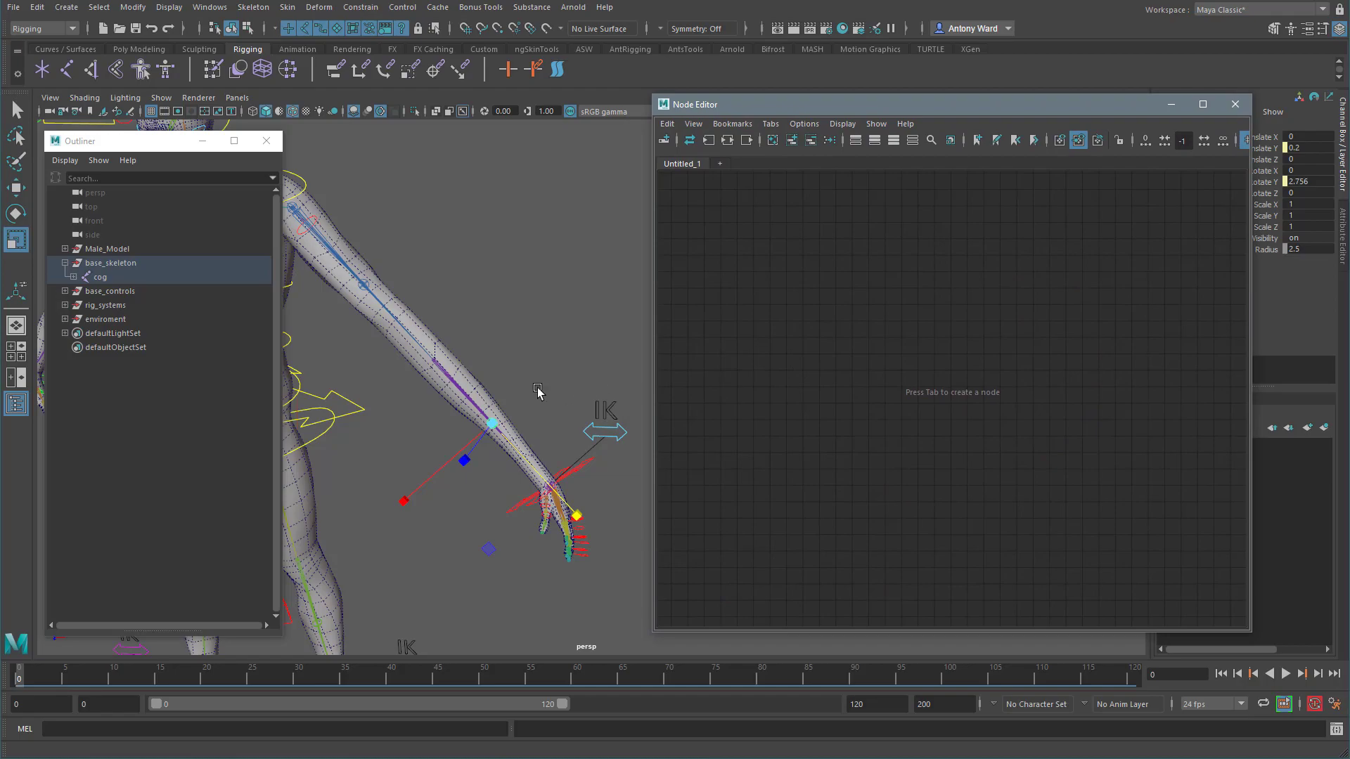
Step: Select the l_radius_roll and l_bicep_roll joints and add both to the node graph
middle_click_drag(456, 360, 489, 367, "alt")
left_click(398, 289)
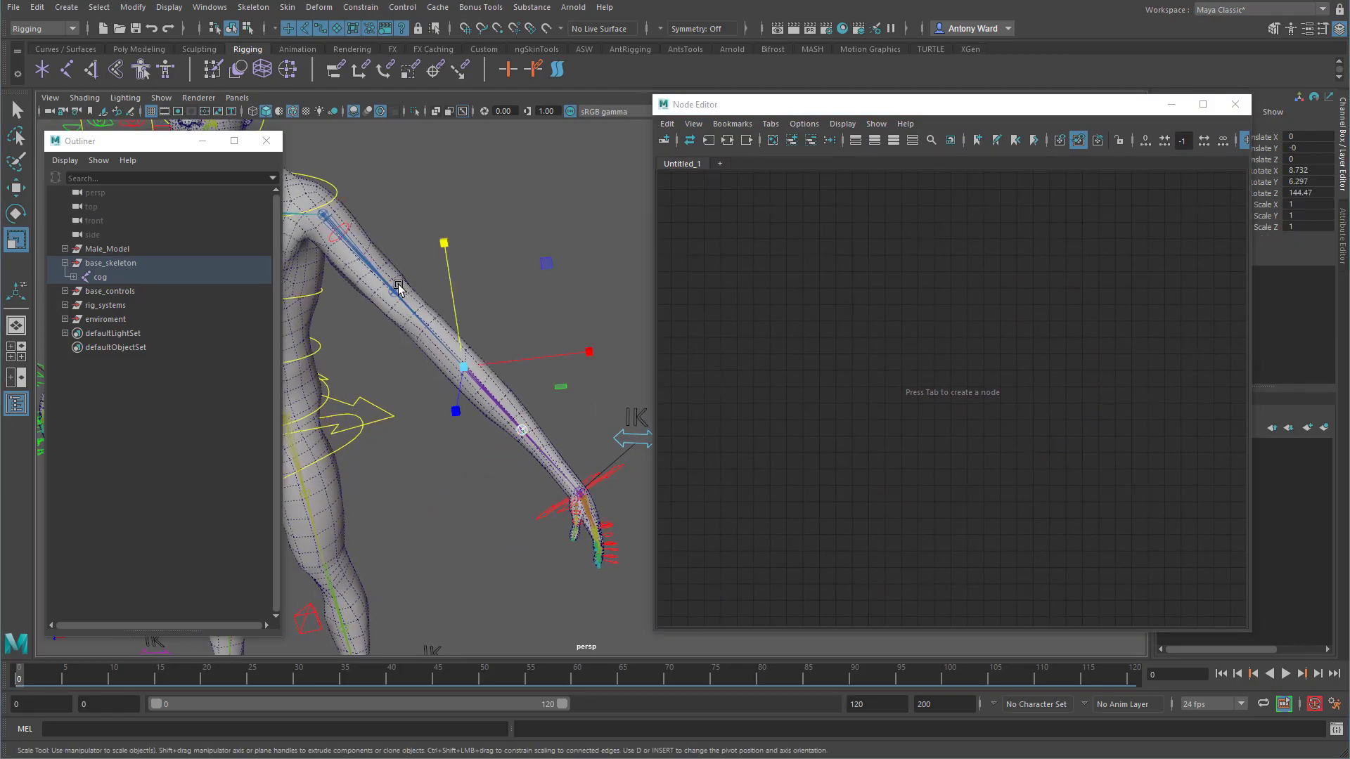
key("ctrl+z")
middle_click_drag(399, 326, 443, 362, "alt")
scroll(422, 338, "up", 5)
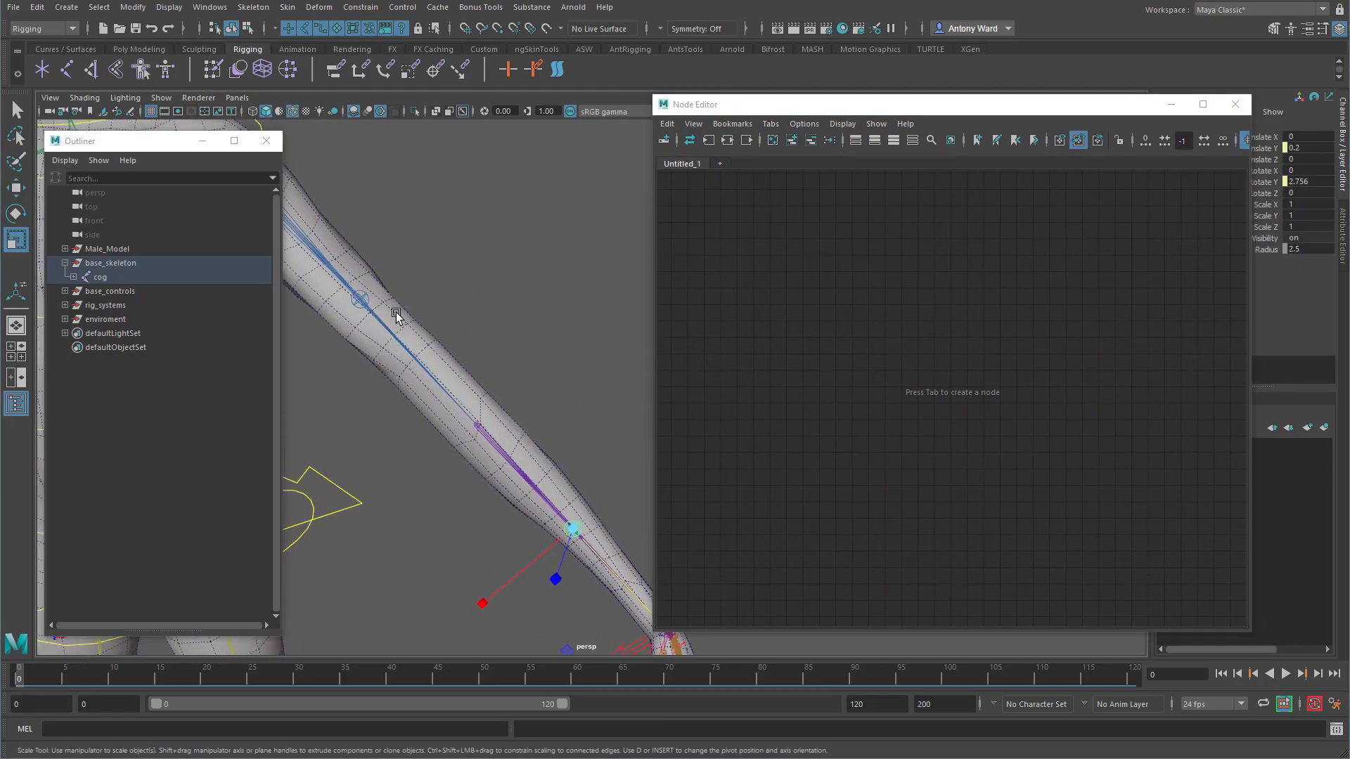
left_click(366, 296)
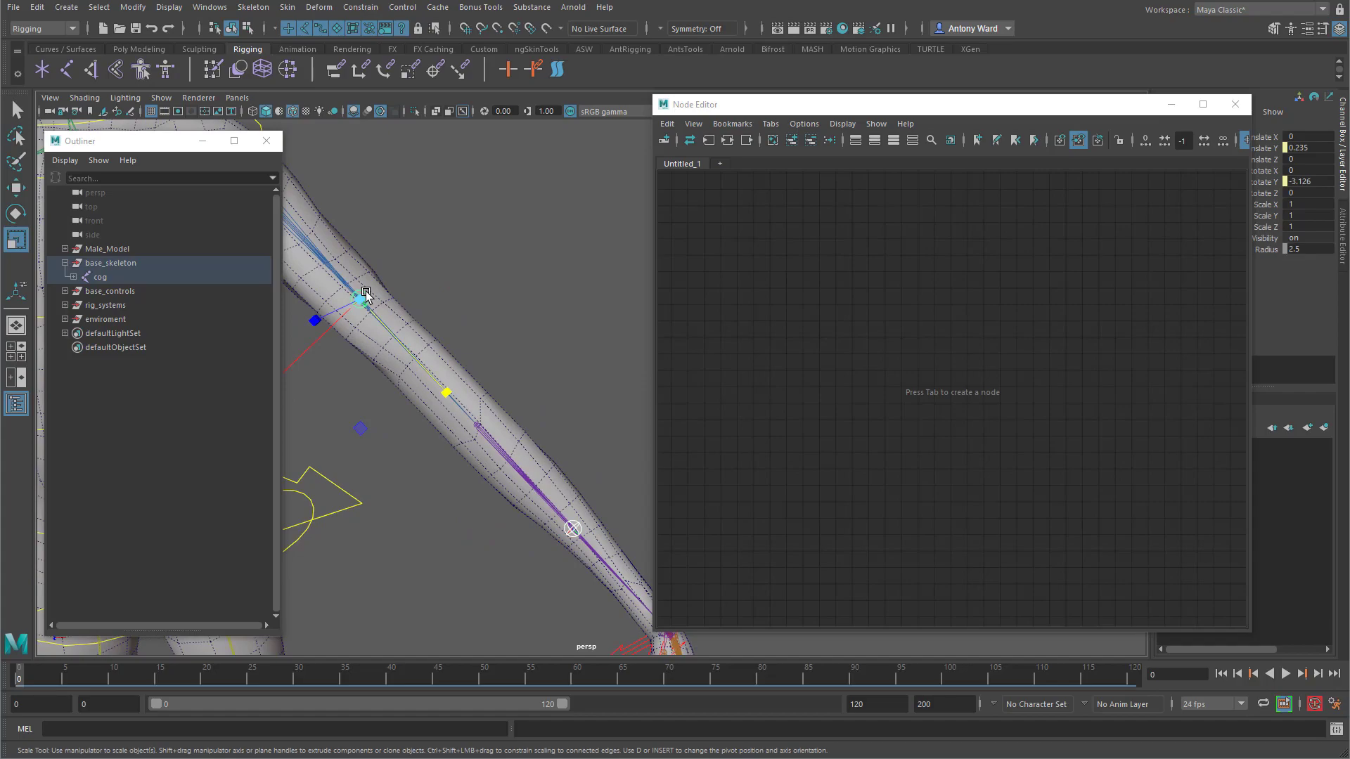
left_click(791, 141)
left_click(1056, 529)
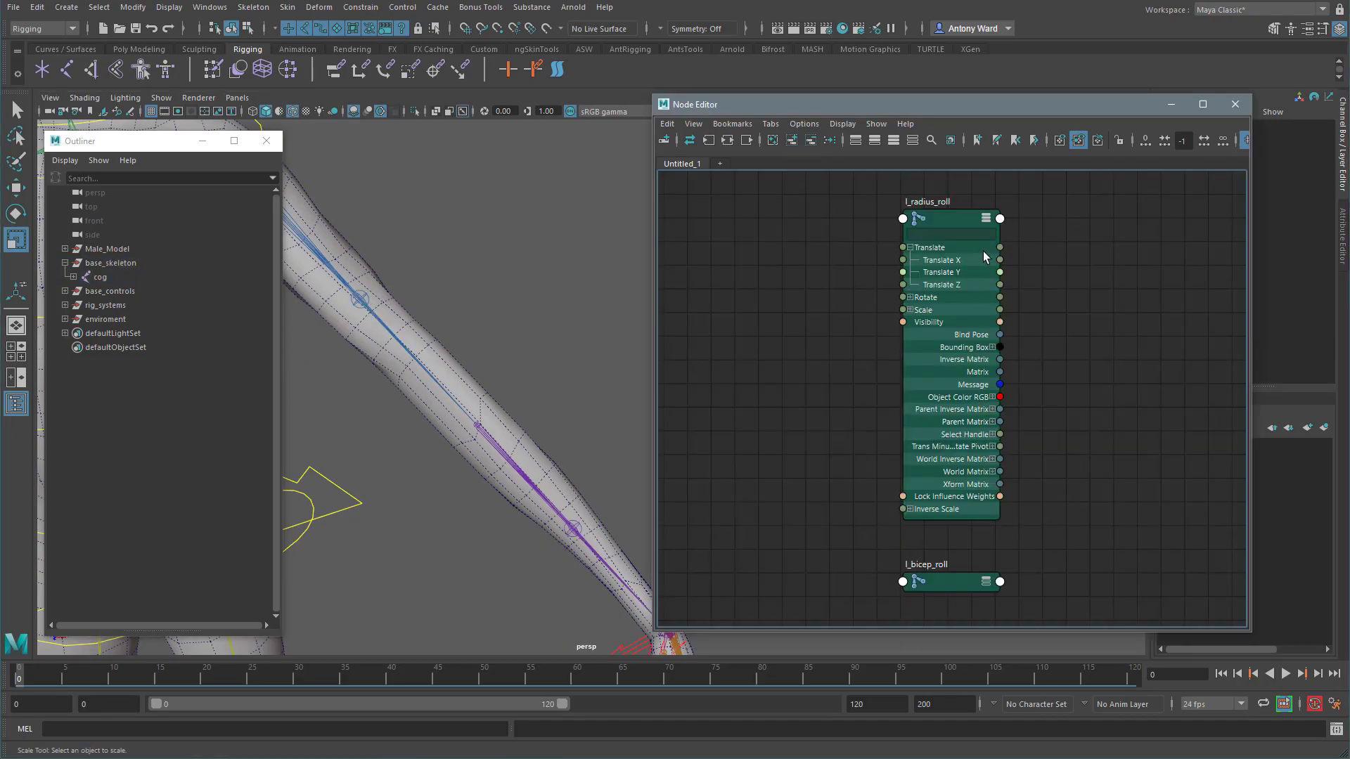
Step: Stack the l_radius_roll and l_bicep_roll nodes vertically, show all bicep attributes and expand Scale on both nodes
left_click(910, 248)
left_click_drag(947, 219, 1063, 206)
left_click_drag(967, 589, 1073, 533)
left_click(1095, 524)
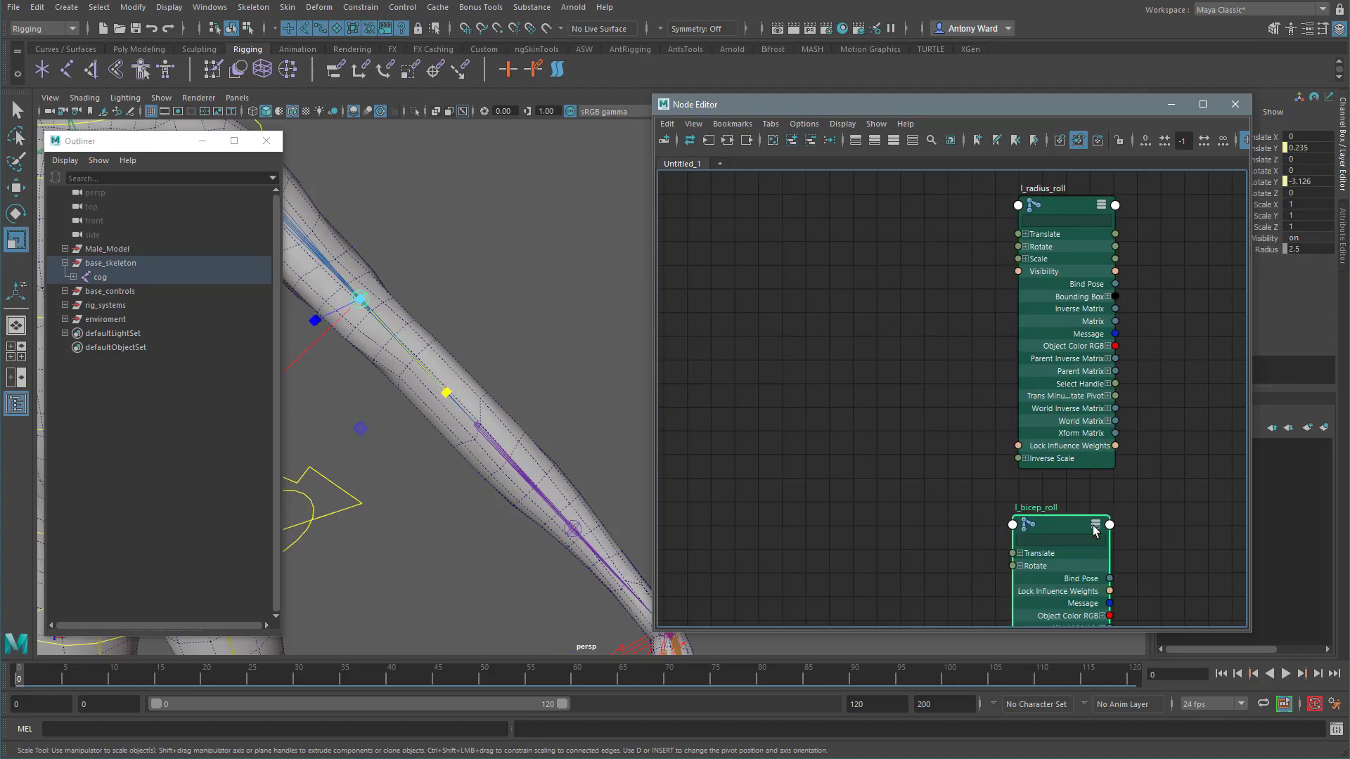
left_click(1020, 579)
left_click(1025, 258)
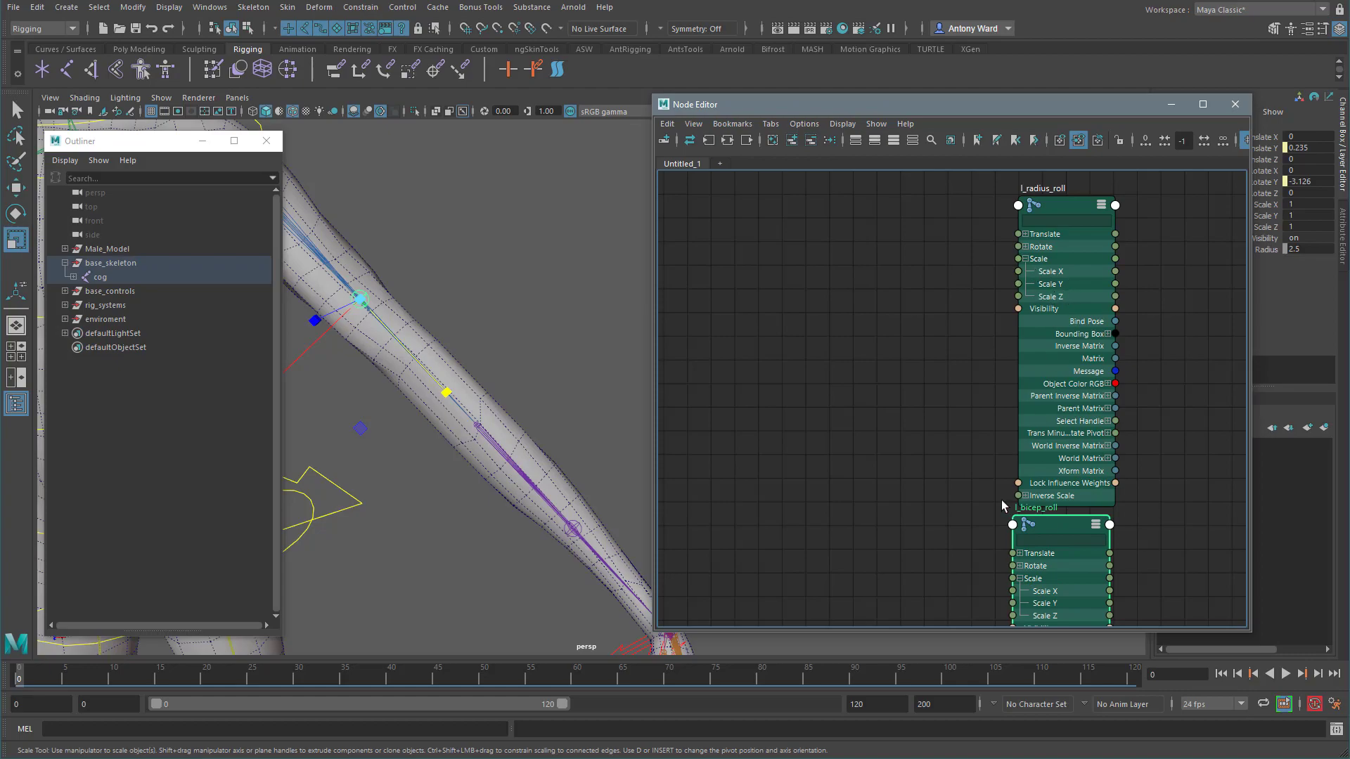
scroll(920, 442, "down", 4)
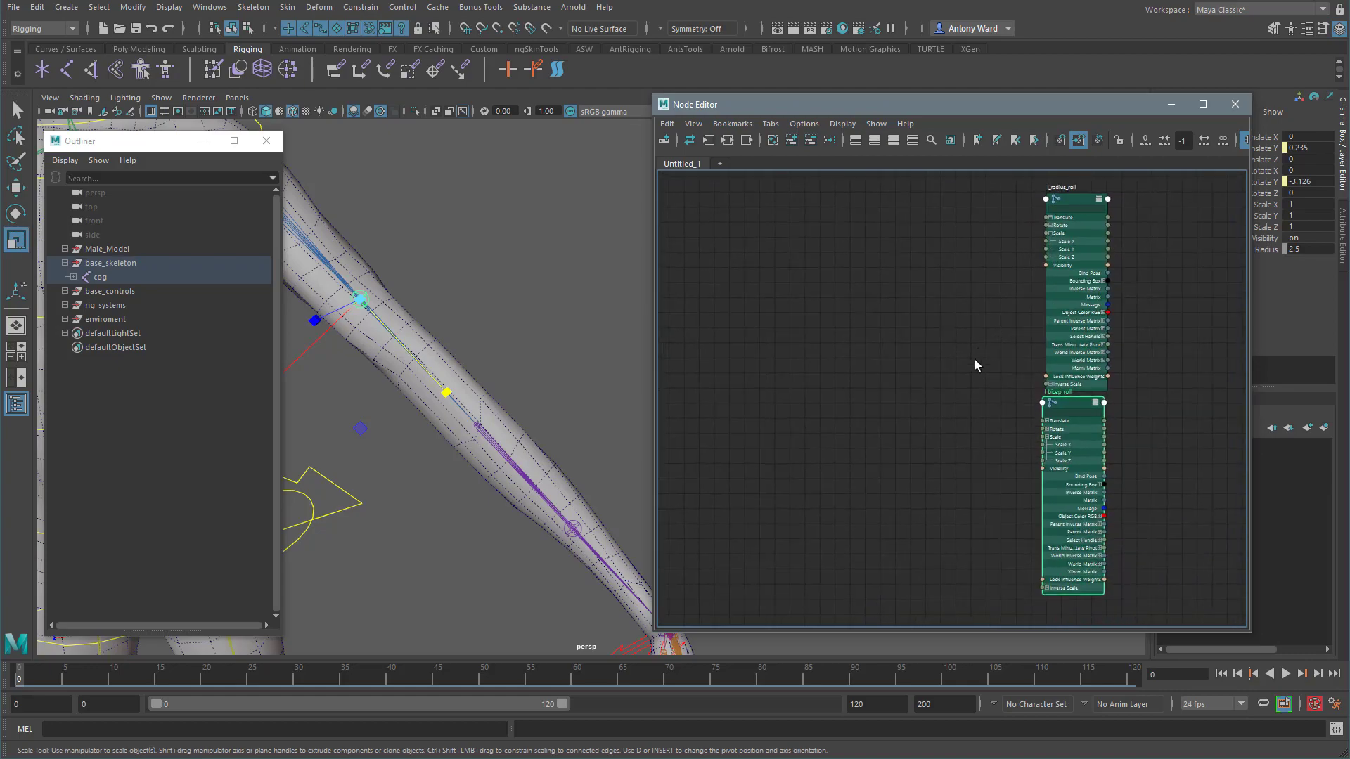
Step: Show non-DAG nodes in the Outliner and locate l_arm_stretch_condition
right_click(102, 377)
left_click(116, 385)
scroll(175, 440, "down", 10)
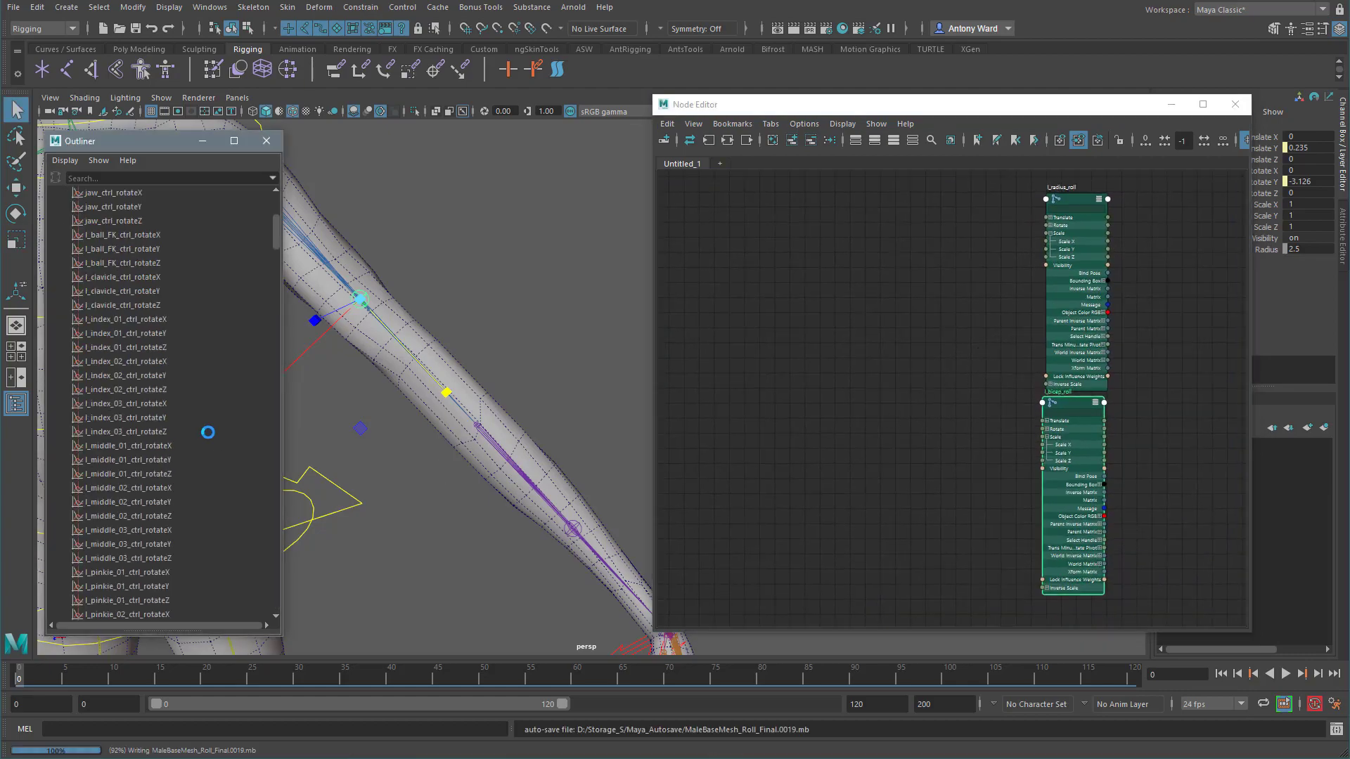
scroll(200, 450, "down", 15)
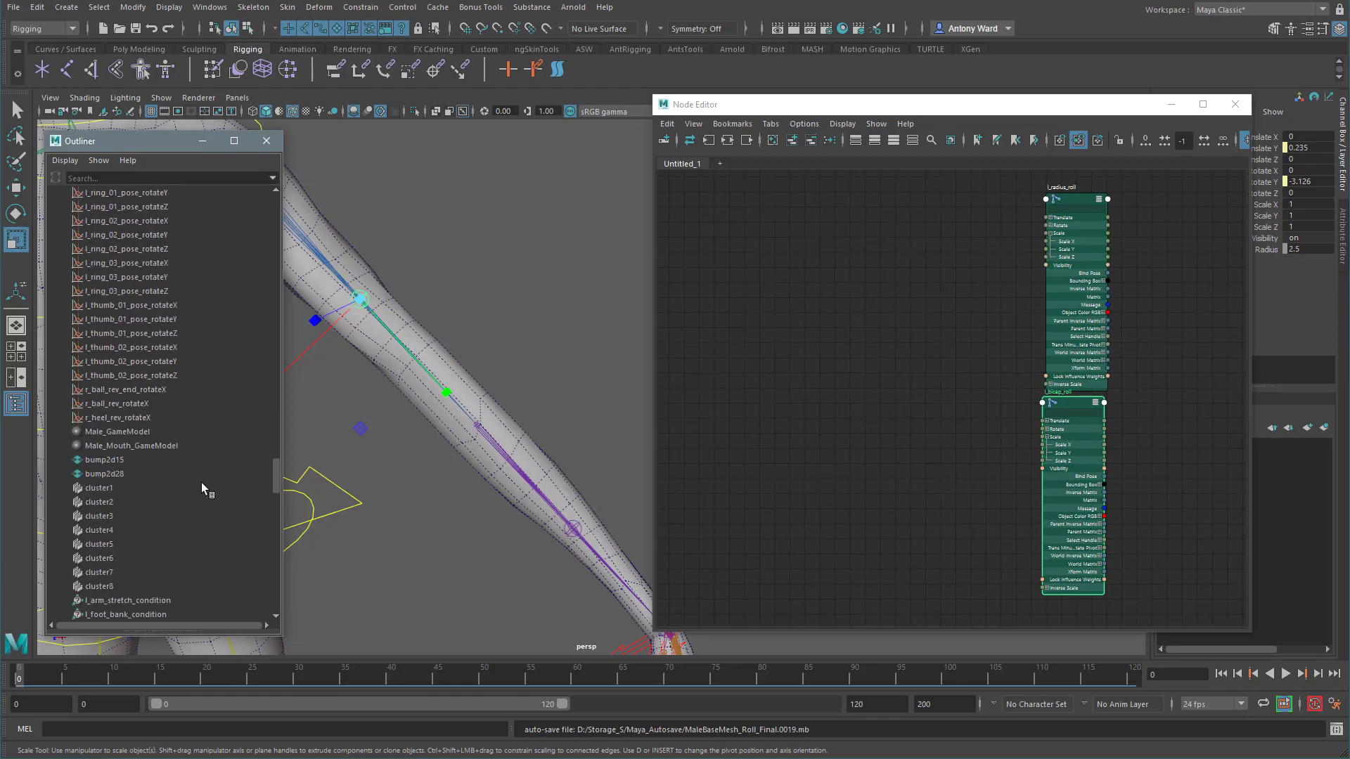
scroll(201, 482, "down", 4)
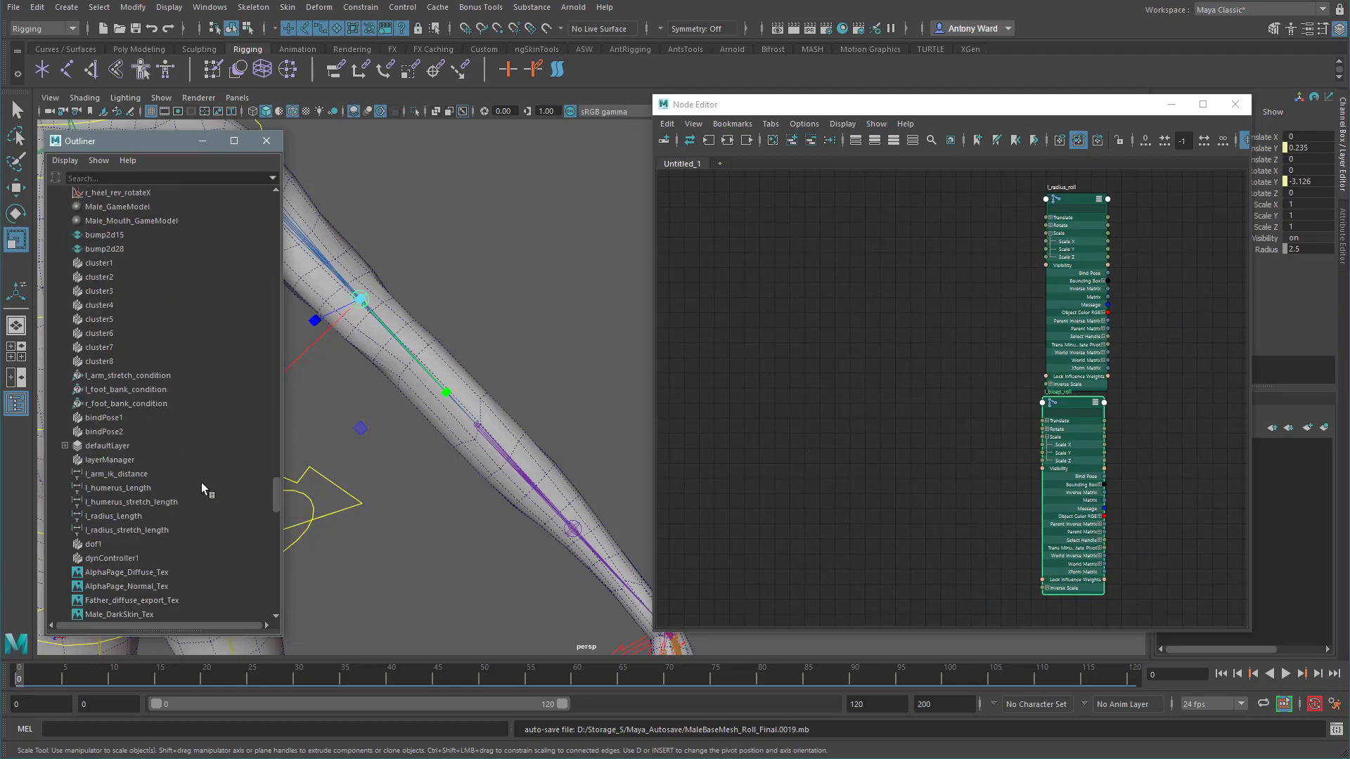
scroll(201, 482, "up", 4)
scroll(216, 495, "down", 2)
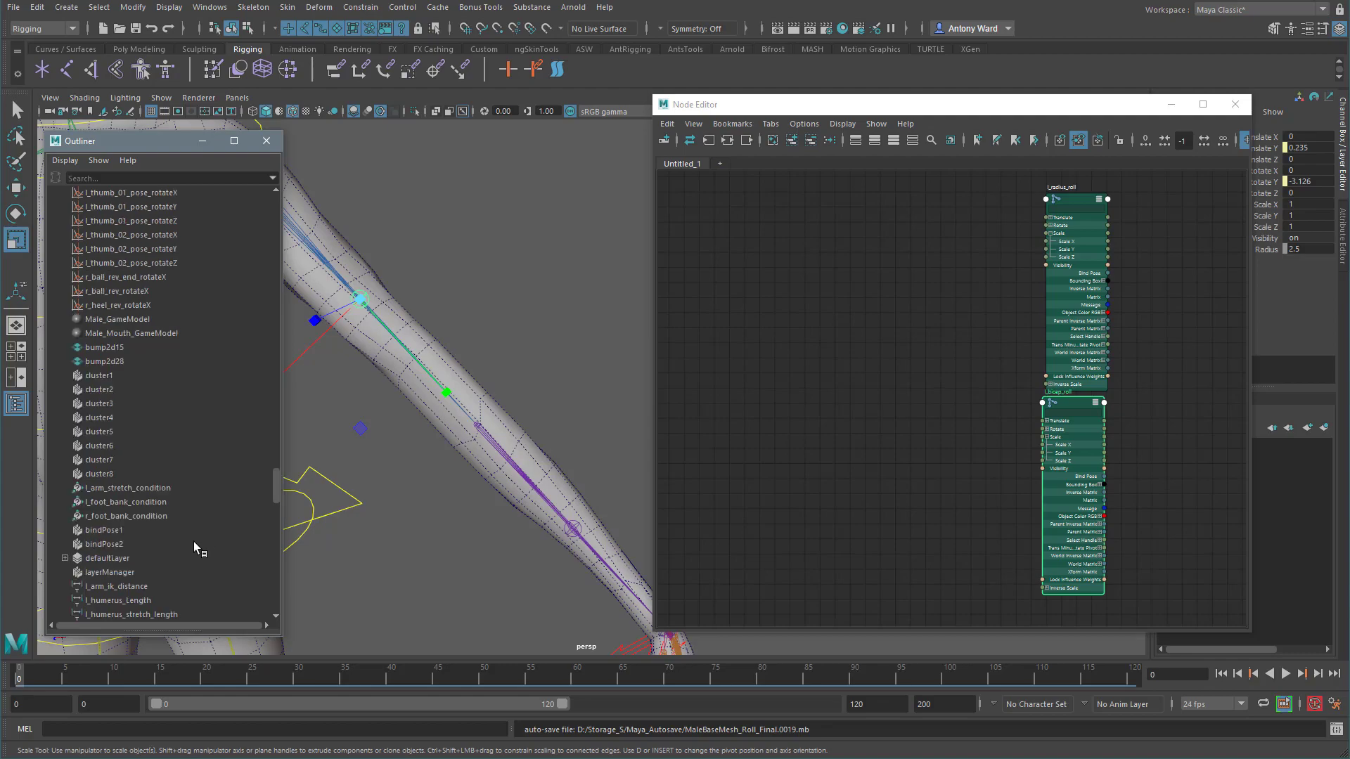
Step: Add l_arm_stretch_condition to the node graph left of the roll joints and expand its Out Color channels
left_click(135, 490)
middle_click_drag(132, 487, 767, 403)
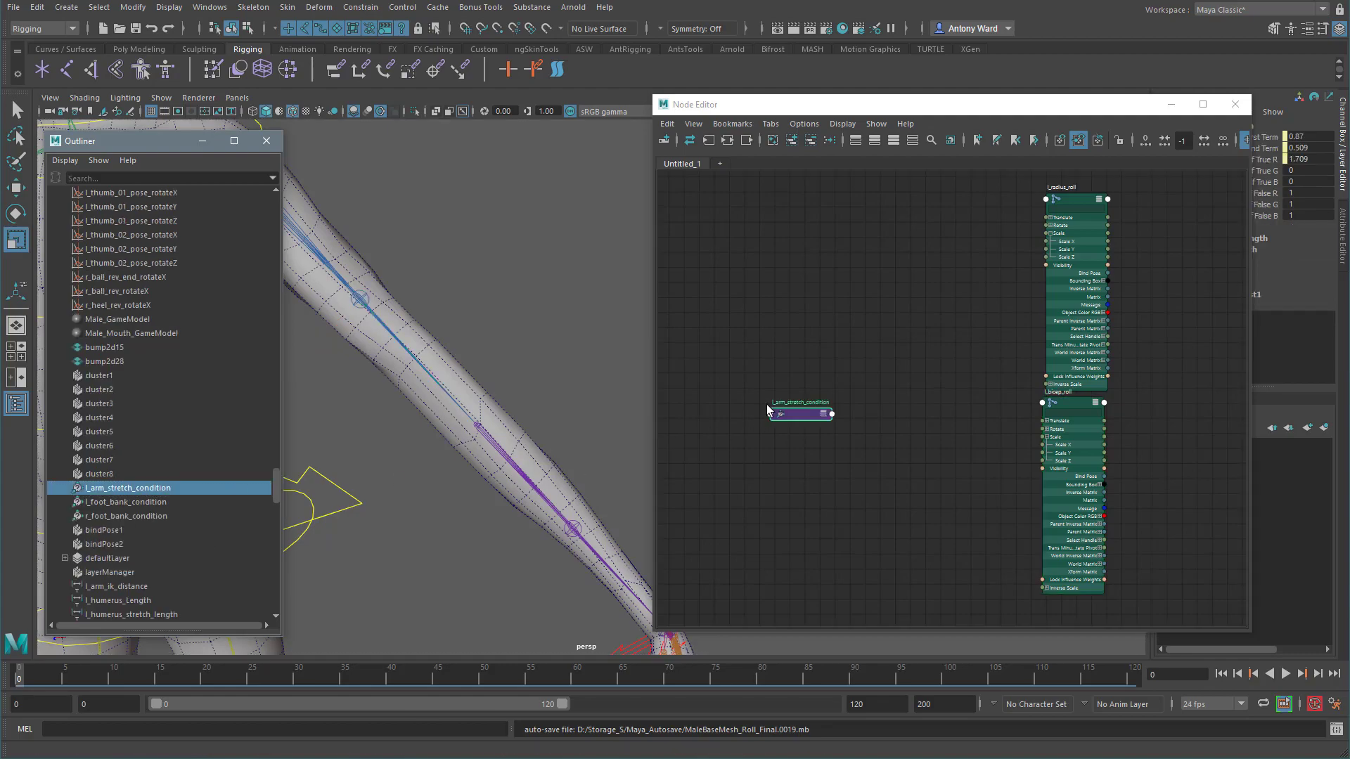
left_click(823, 413)
left_click_drag(810, 415, 810, 365)
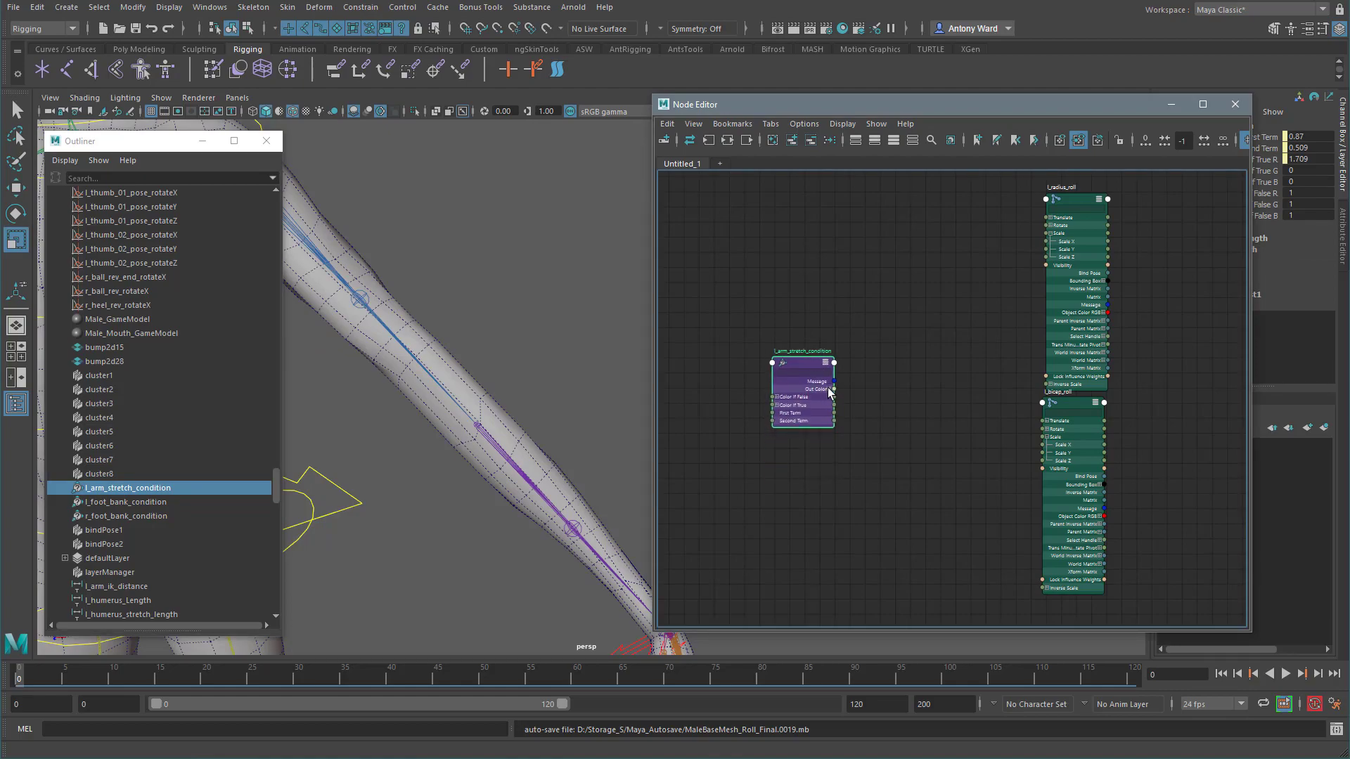
scroll(935, 422, "up", 2)
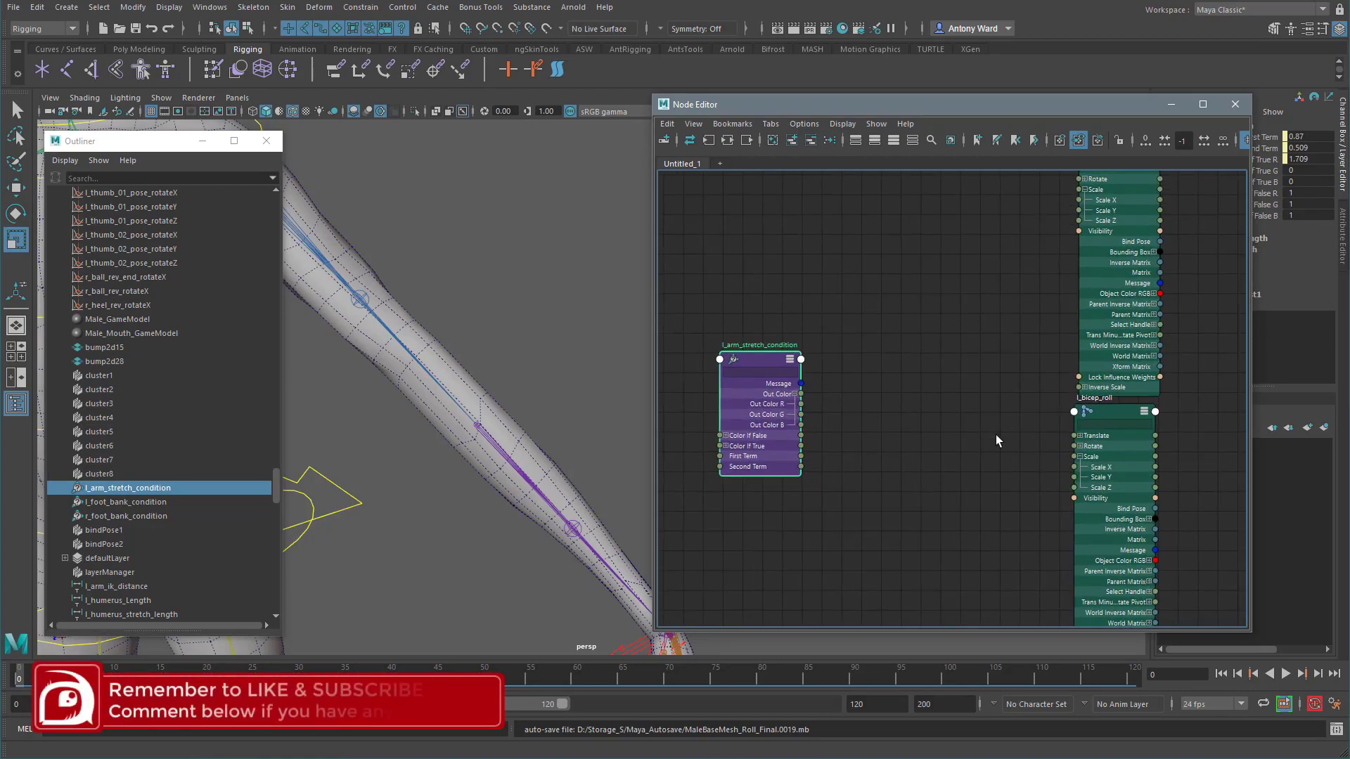
Step: Connect l_arm_stretch_condition's Out Color R to Scale Y on both l_radius_roll and l_bicep_roll, and minimise the Node Editor
left_click_drag(801, 403, 1076, 212)
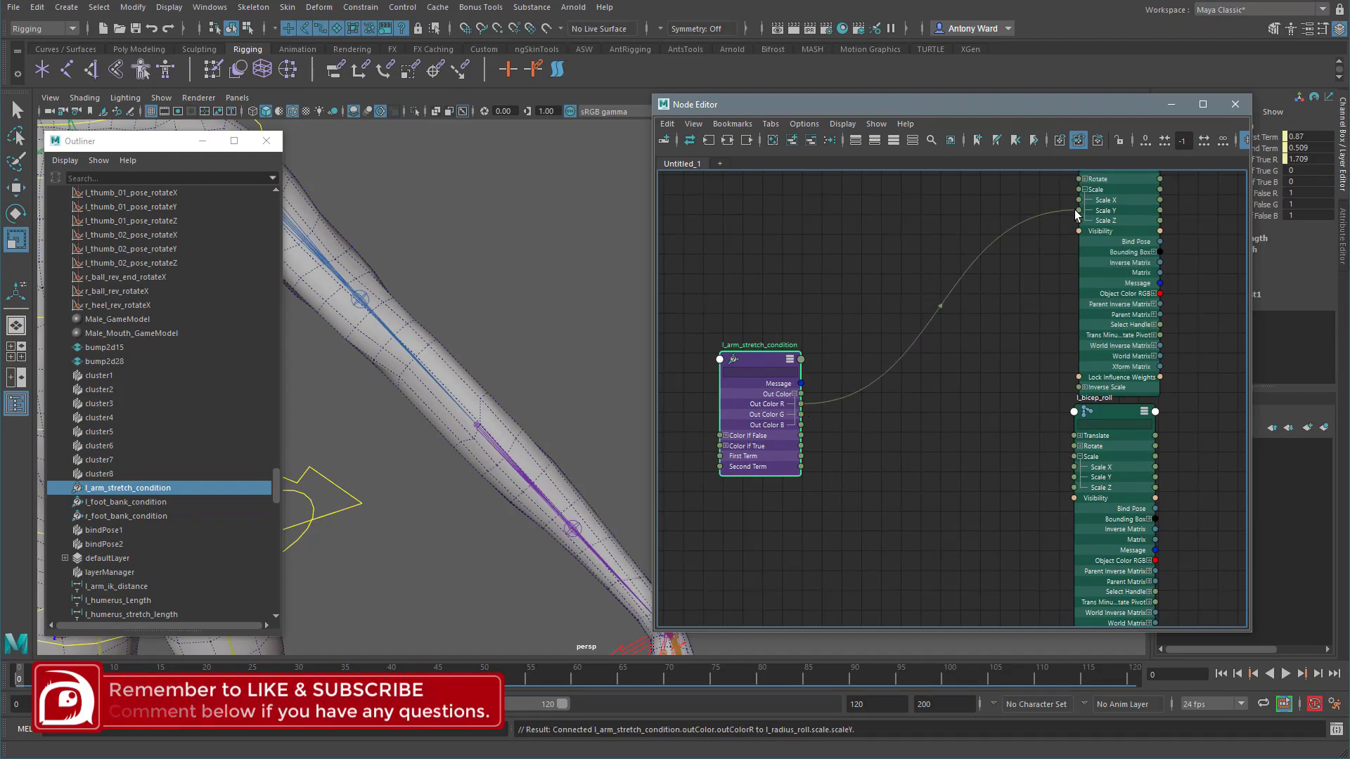
left_click_drag(801, 403, 1071, 477)
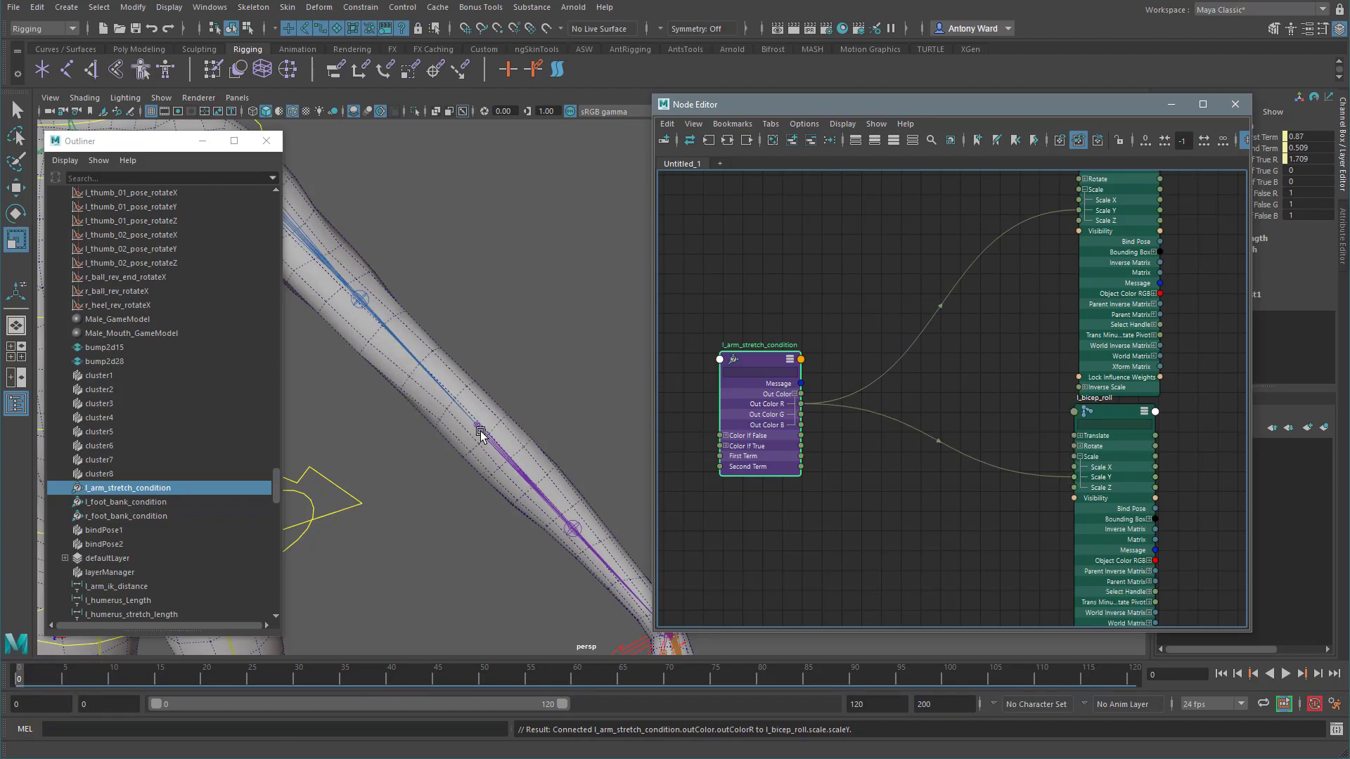
left_click(1166, 105)
Step: Move l_arm_IK_ctrl outward to stretch the left arm, rotate the hand, and check l_bicep_roll's Scale Y
scroll(573, 457, "down", 5)
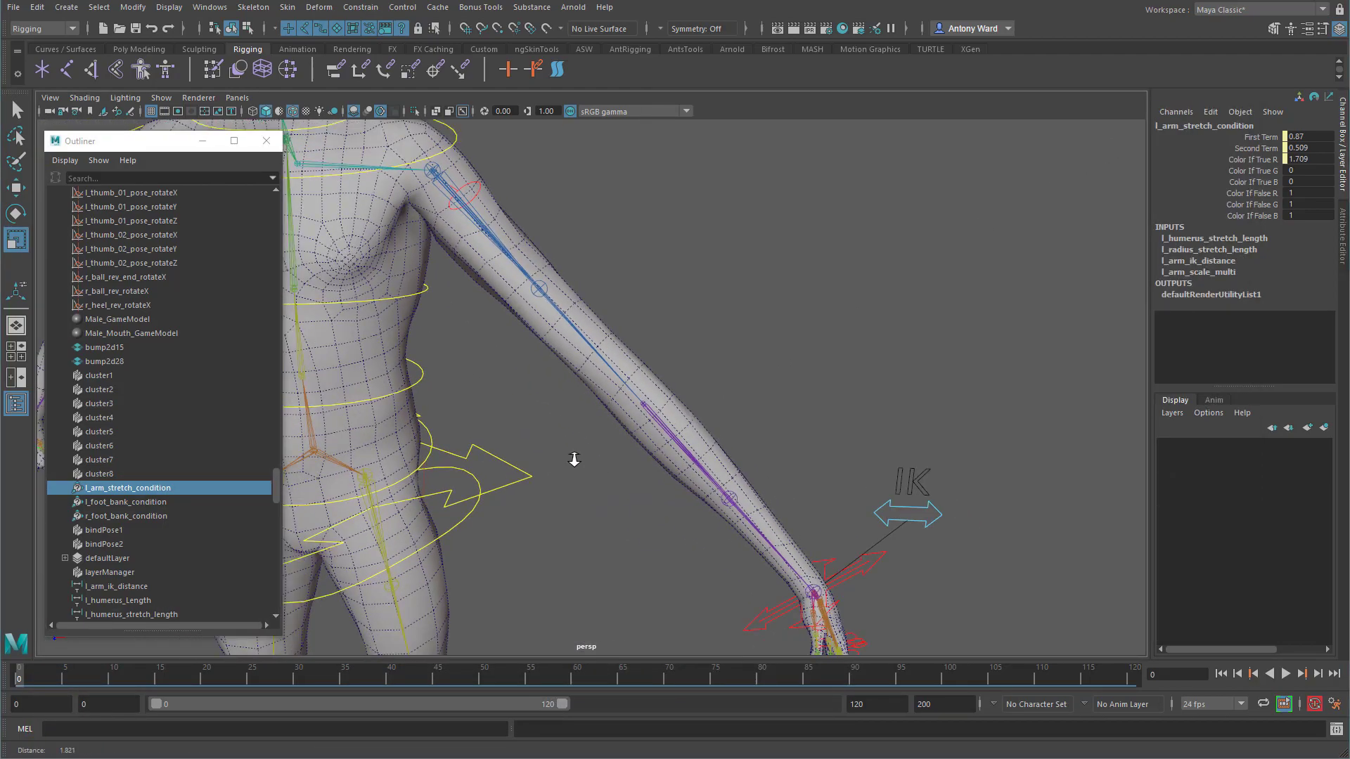
scroll(766, 486, "up", 2)
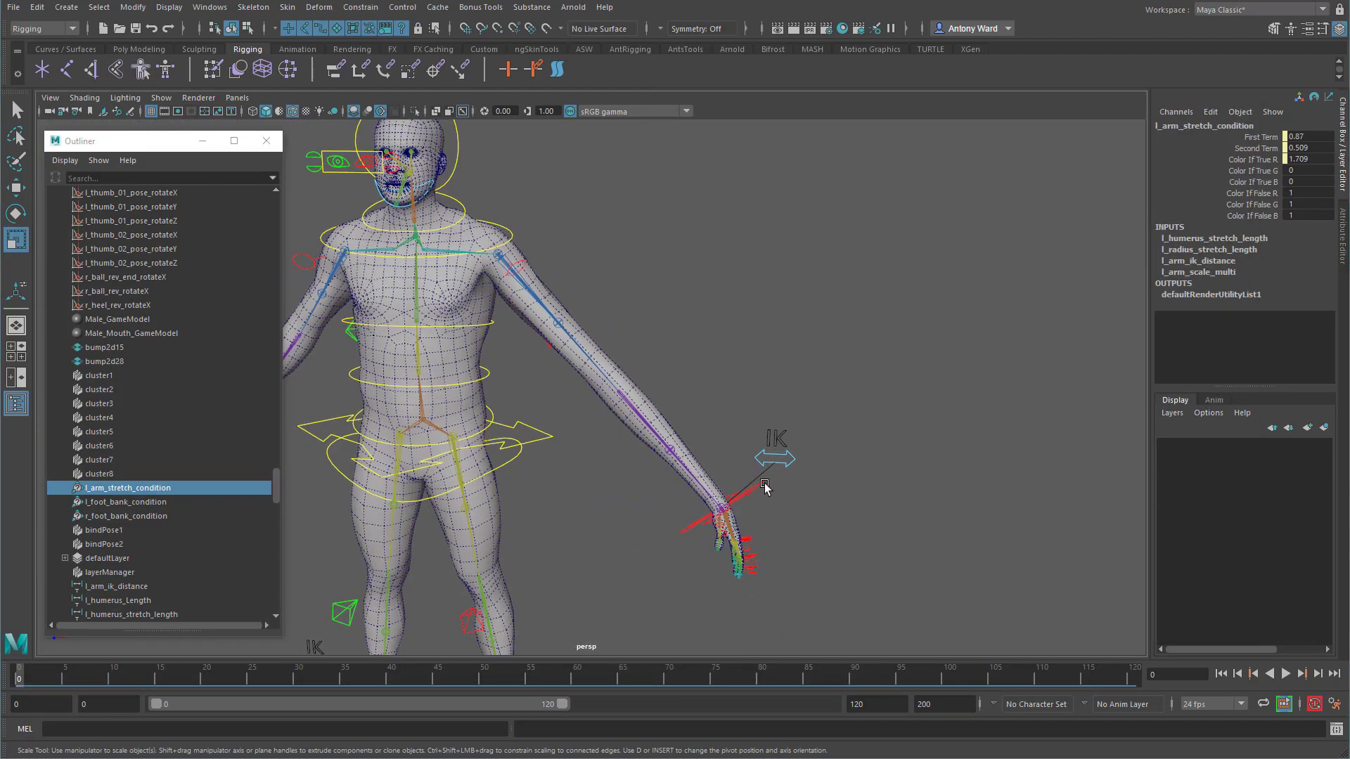
left_click(765, 487)
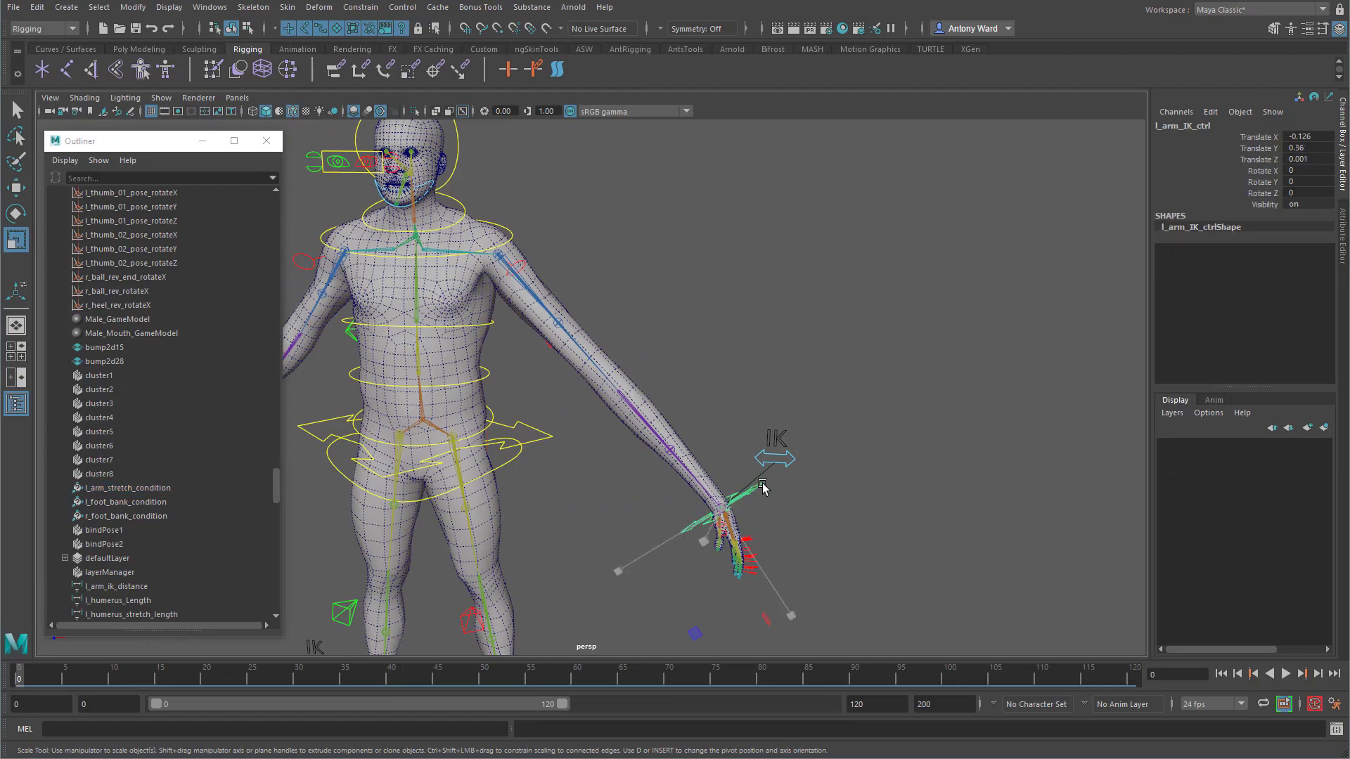
key("w")
left_click_drag(724, 512, 898, 395)
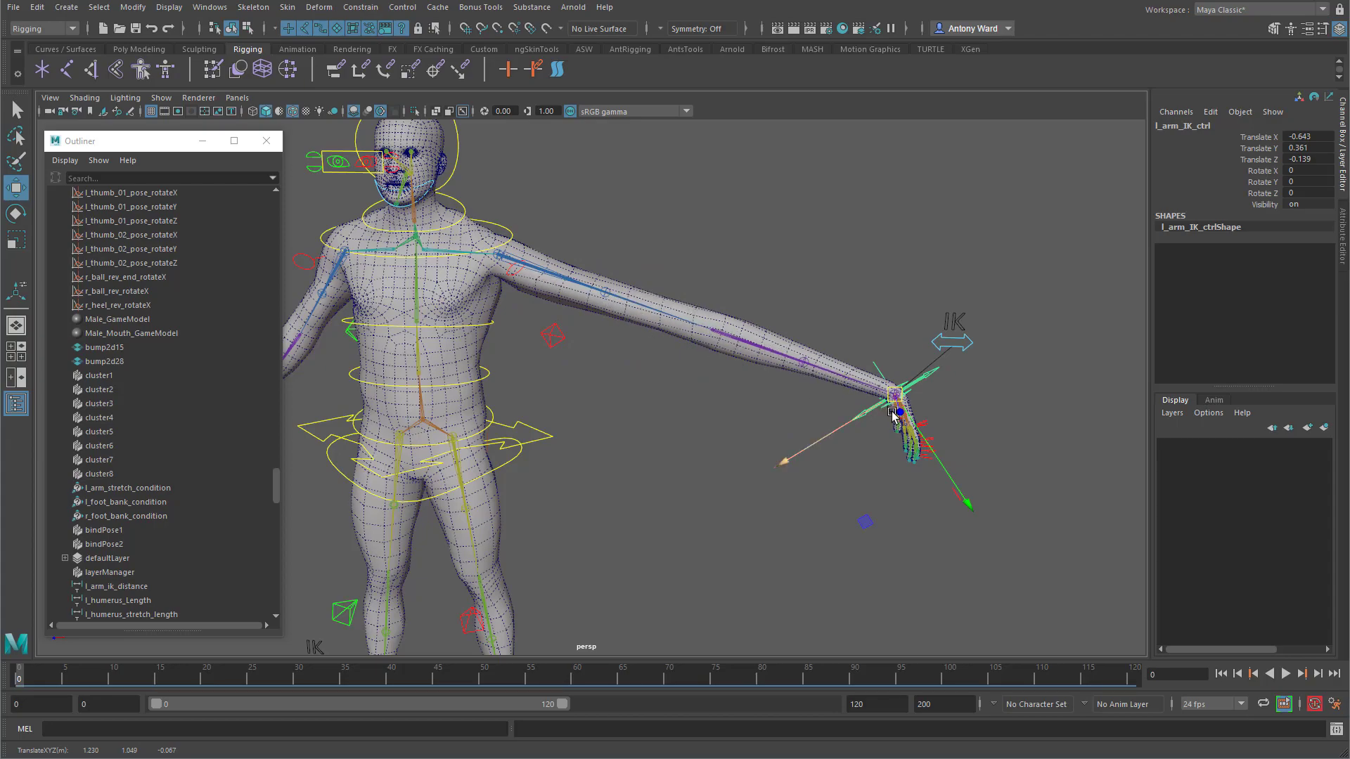
left_click_drag(894, 396, 884, 388)
key("e")
left_click_drag(973, 374, 748, 413)
key("w")
right_click_drag(747, 413, 774, 424, "alt")
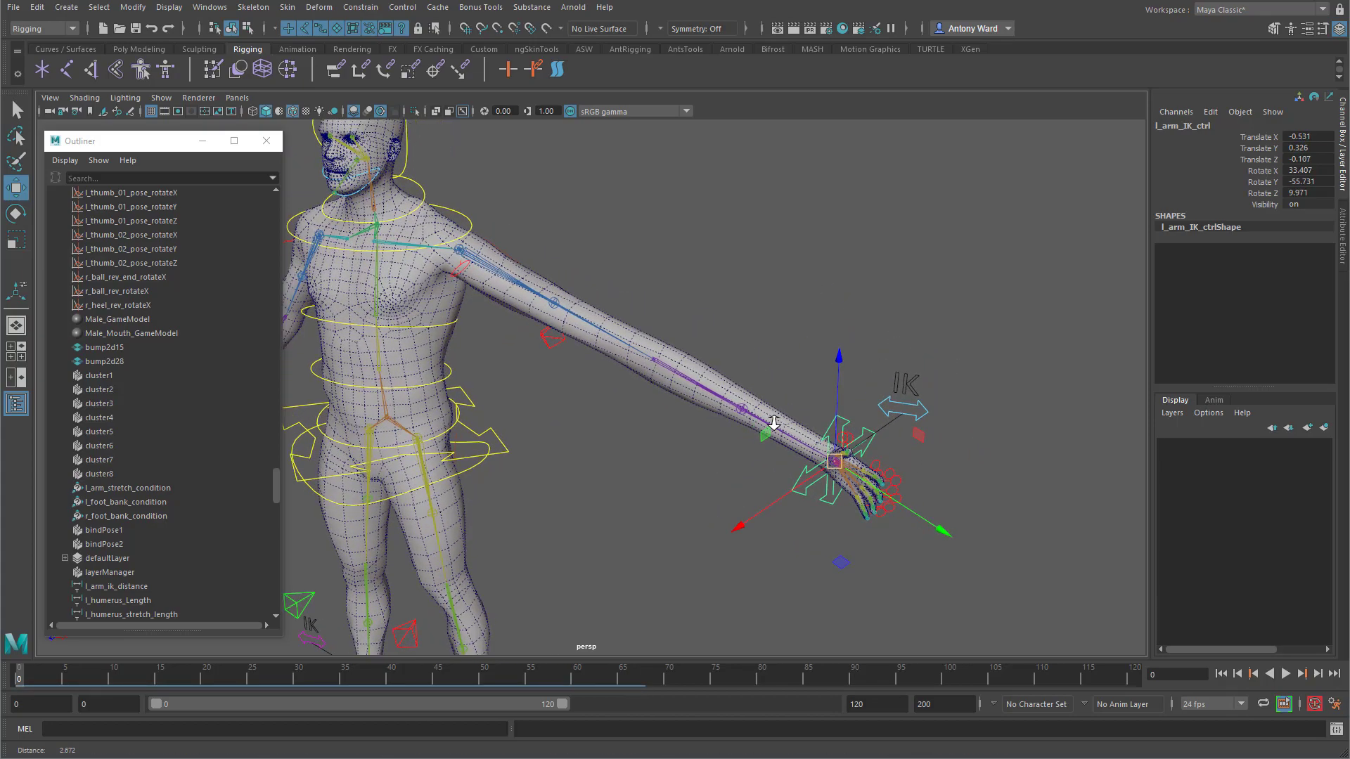
left_click(553, 304)
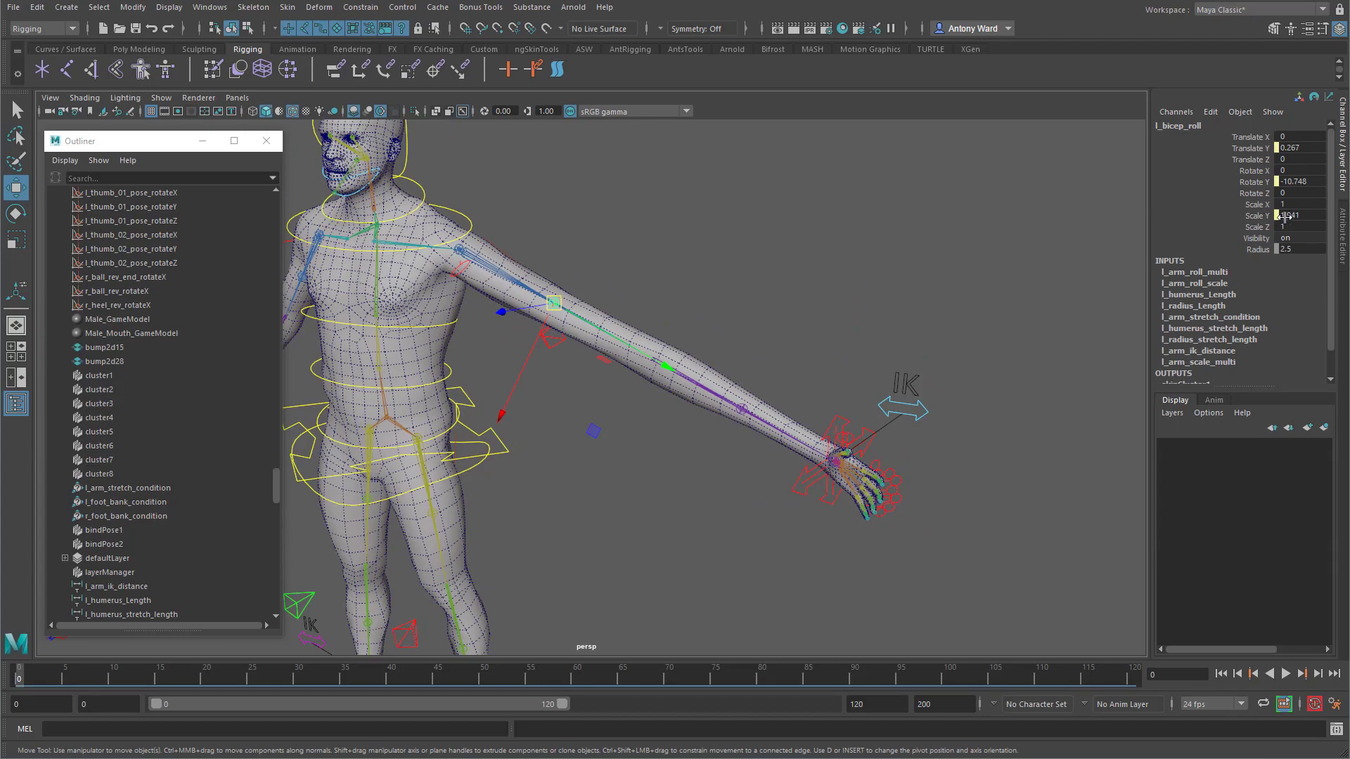
Step: Set the IK FK Switch on l_arm_ctrl to 0 to put the left arm in FK mode
left_click(927, 410)
left_click(1236, 139)
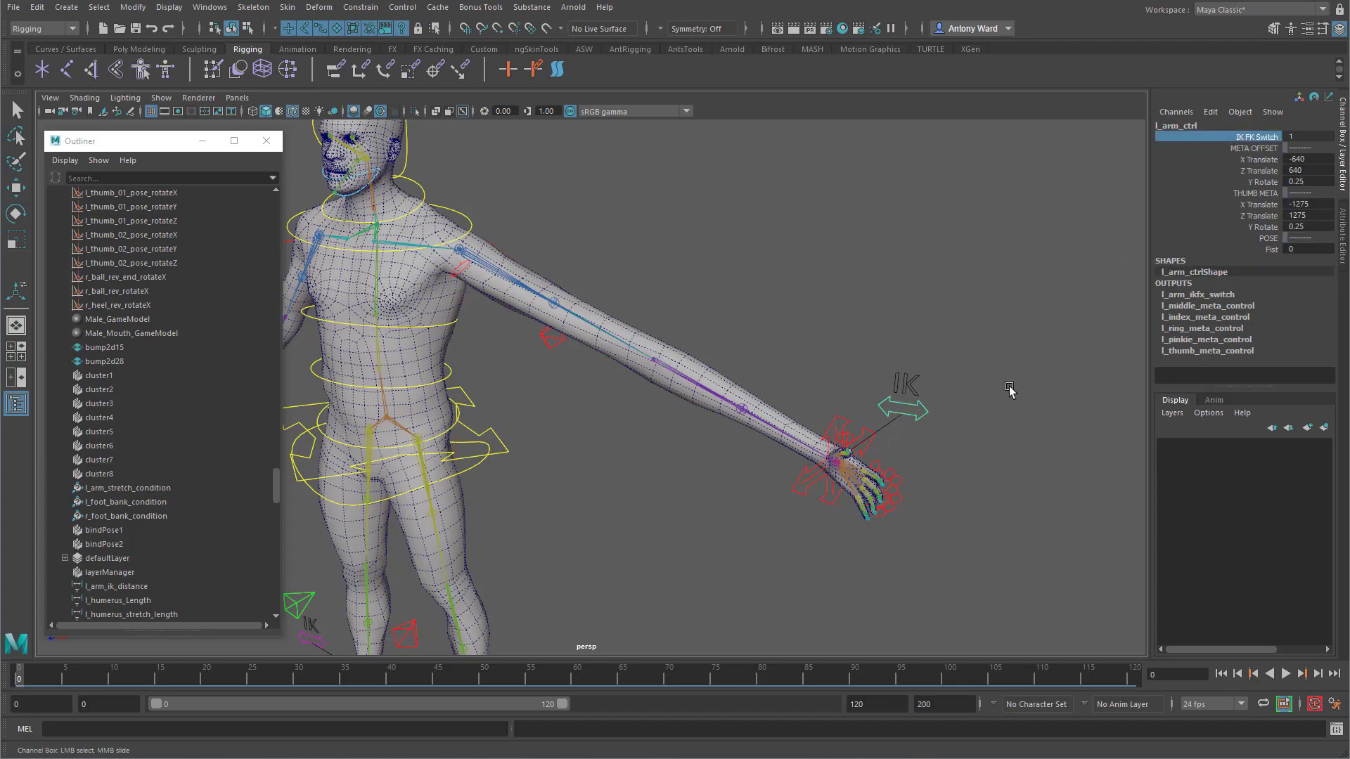
middle_click_drag(1028, 397, 1016, 394)
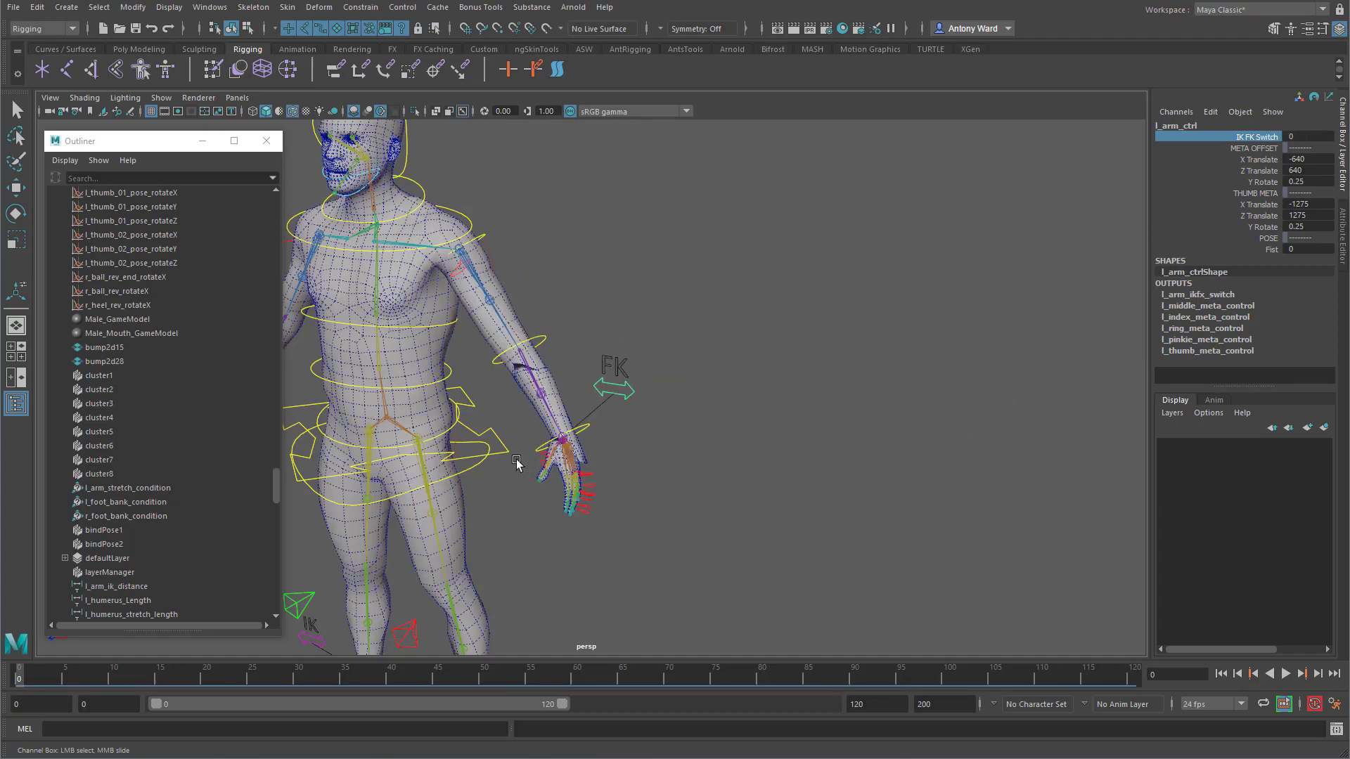
middle_click_drag(519, 462, 653, 467, "alt")
right_click_drag(656, 467, 796, 412, "alt")
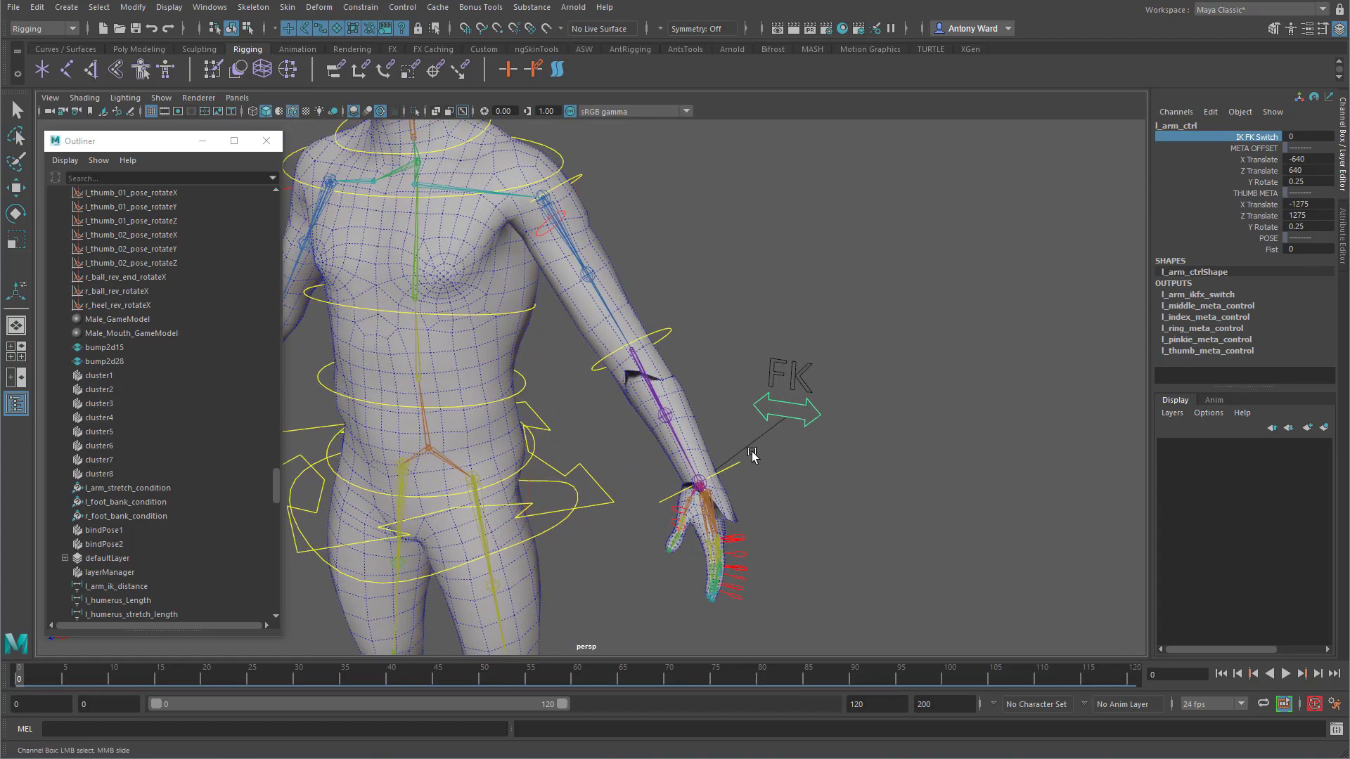
Step: Examine the Scale Y values of l_radius_roll and l_bicep_roll and the forearm's shape in FK mode
left_click(672, 415)
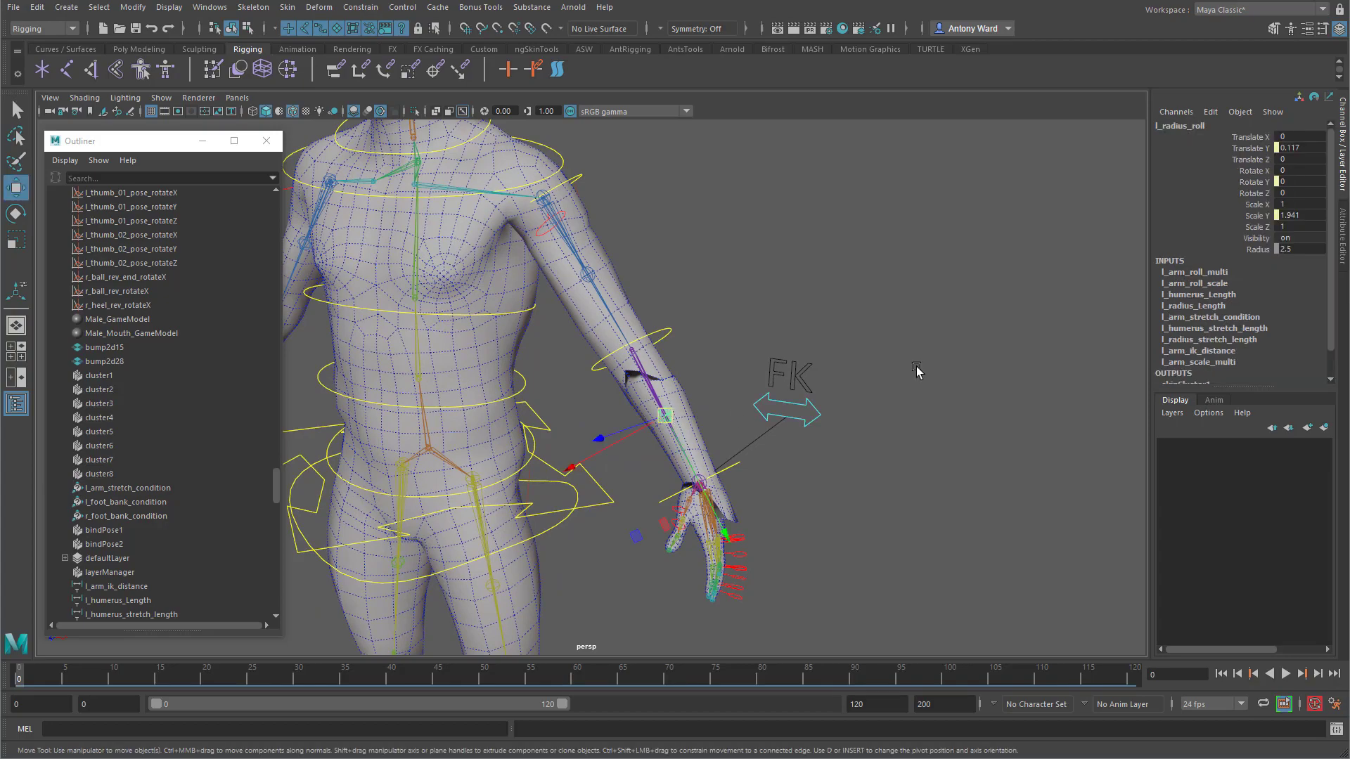
key("r")
left_click(1259, 216)
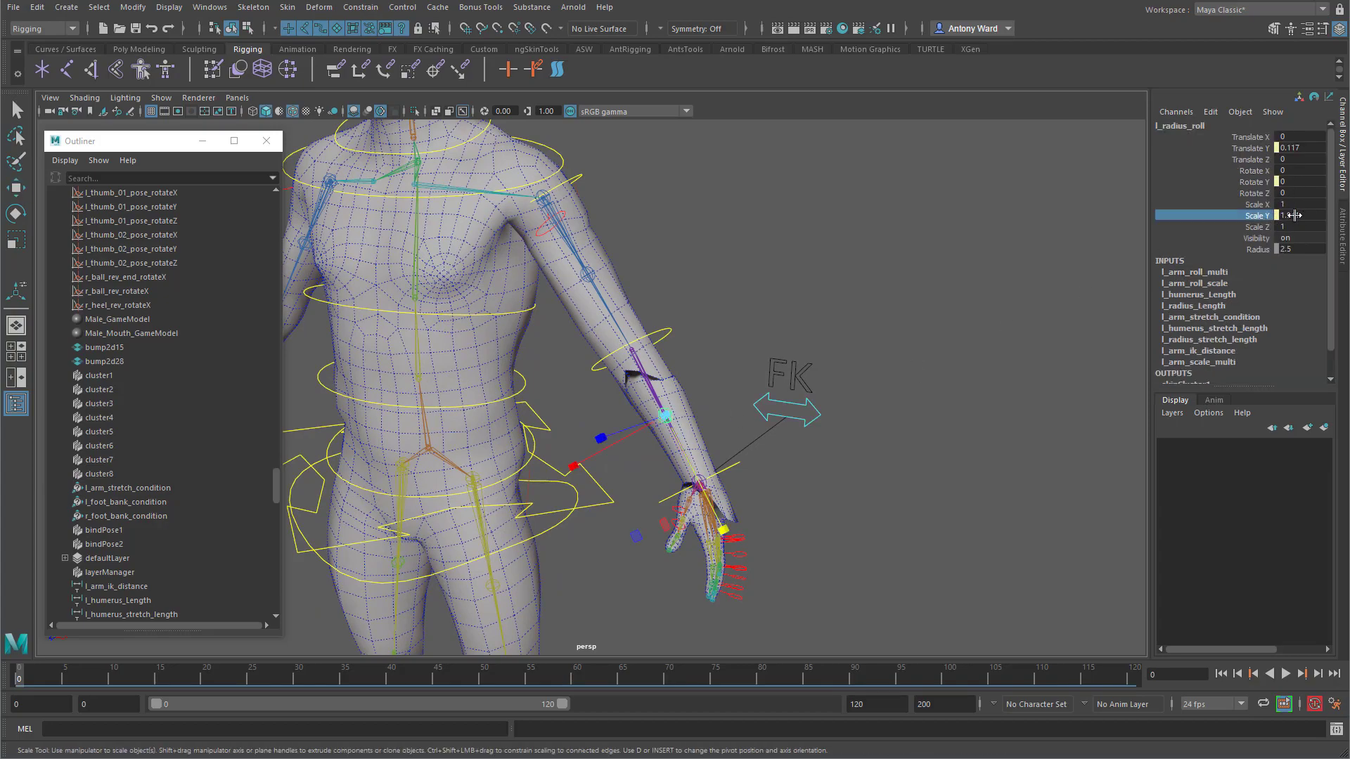
left_click(597, 273)
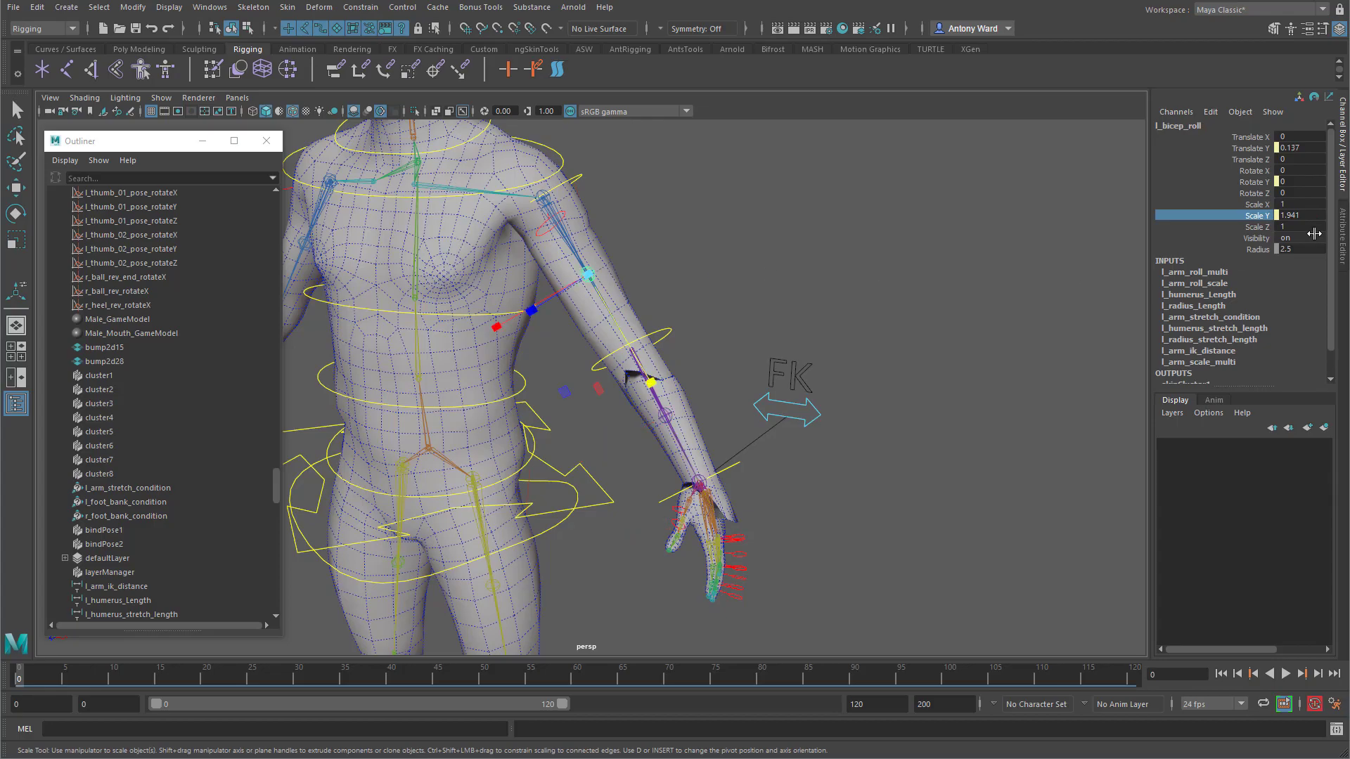
left_click(816, 414)
key("w")
middle_click_drag(913, 503, 784, 517, "alt")
right_click_drag(784, 517, 562, 505, "alt")
mouse_move(708, 500)
left_mouse_down("alt")
mouse_move(756, 491)
mouse_move(719, 506)
left_mouse_up("alt")
right_click_drag(719, 505, 918, 500, "alt")
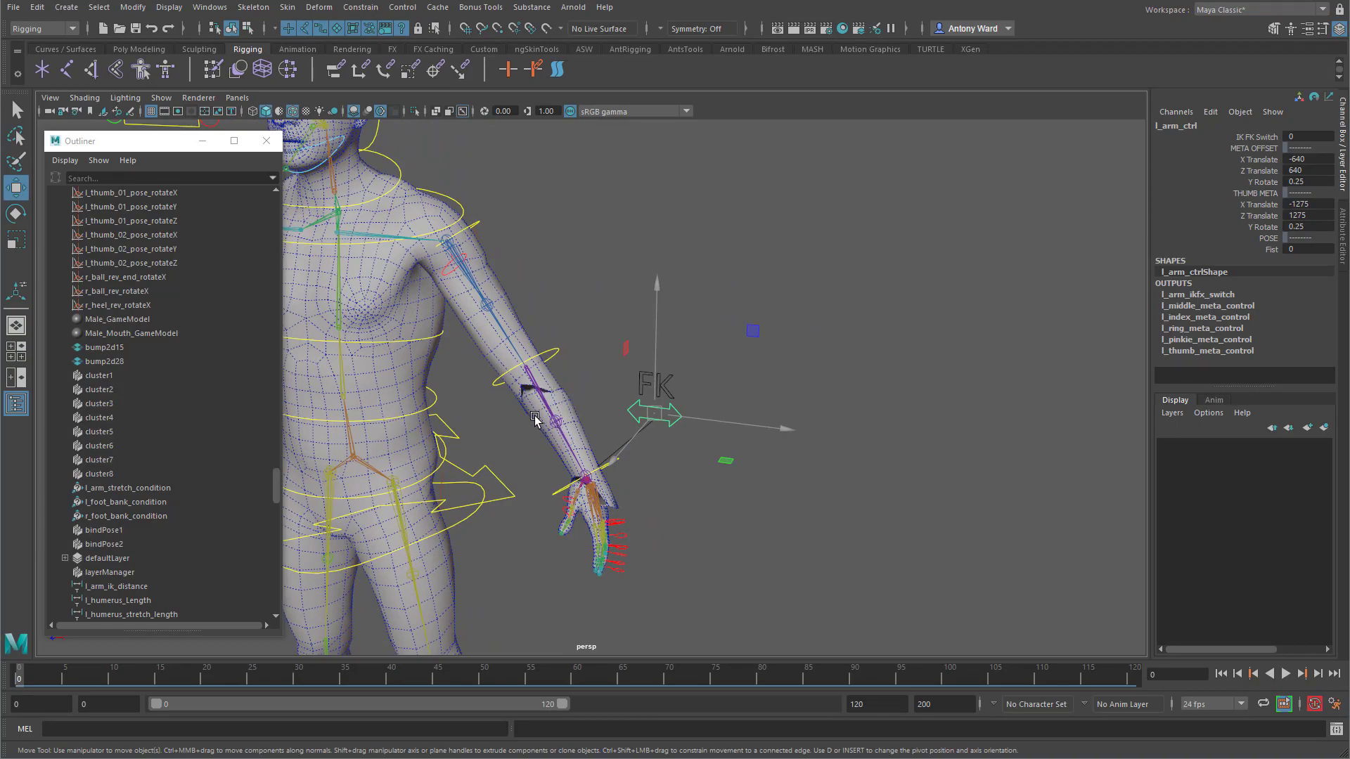
left_click(749, 349)
Step: Reopen the Node Editor and limit the Outliner to DAG objects only
left_click(212, 12)
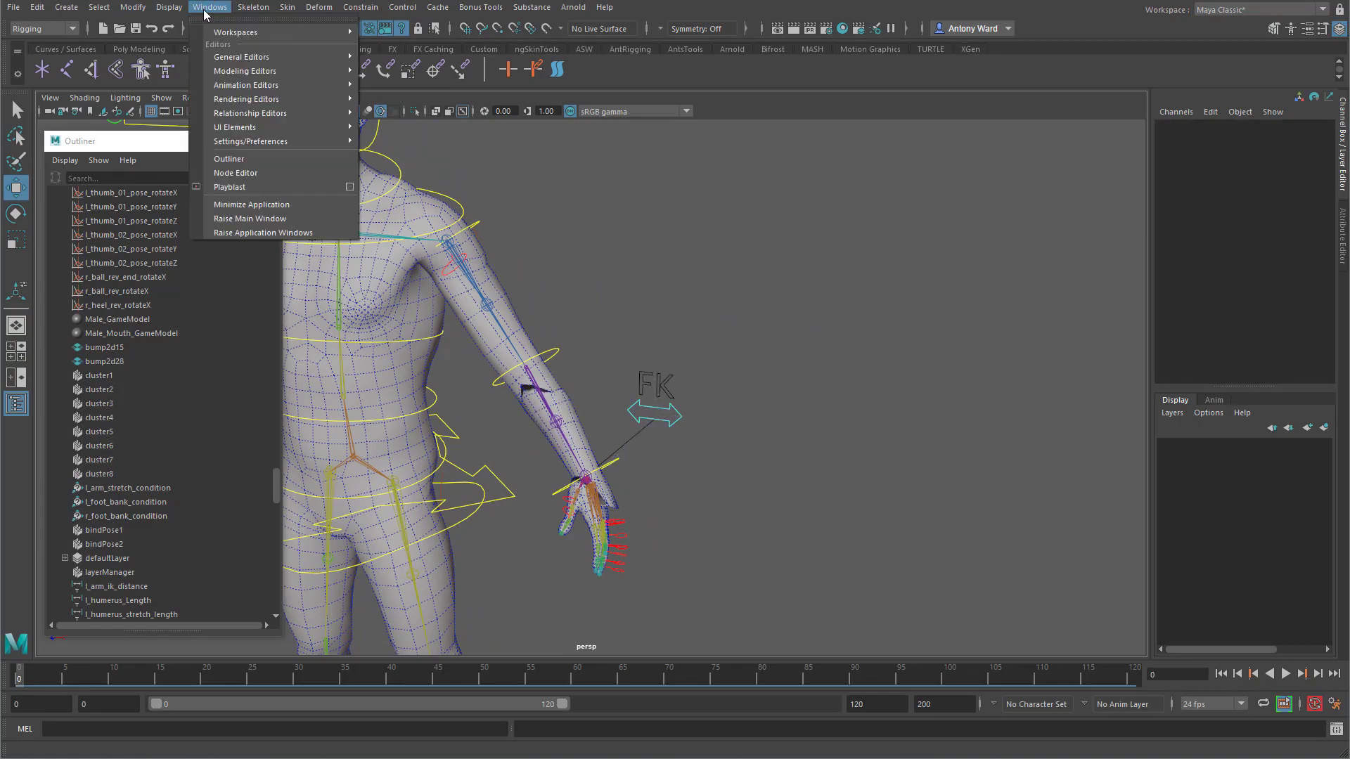
left_click(232, 172)
right_click(212, 305)
left_click(239, 317)
Step: Create a blendColors node, place it between l_arm_stretch_condition and l_radius_roll, and show its attributes
middle_click_drag(946, 516, 928, 545, "alt")
middle_click_drag(949, 415, 956, 420, "alt")
key("Tab")
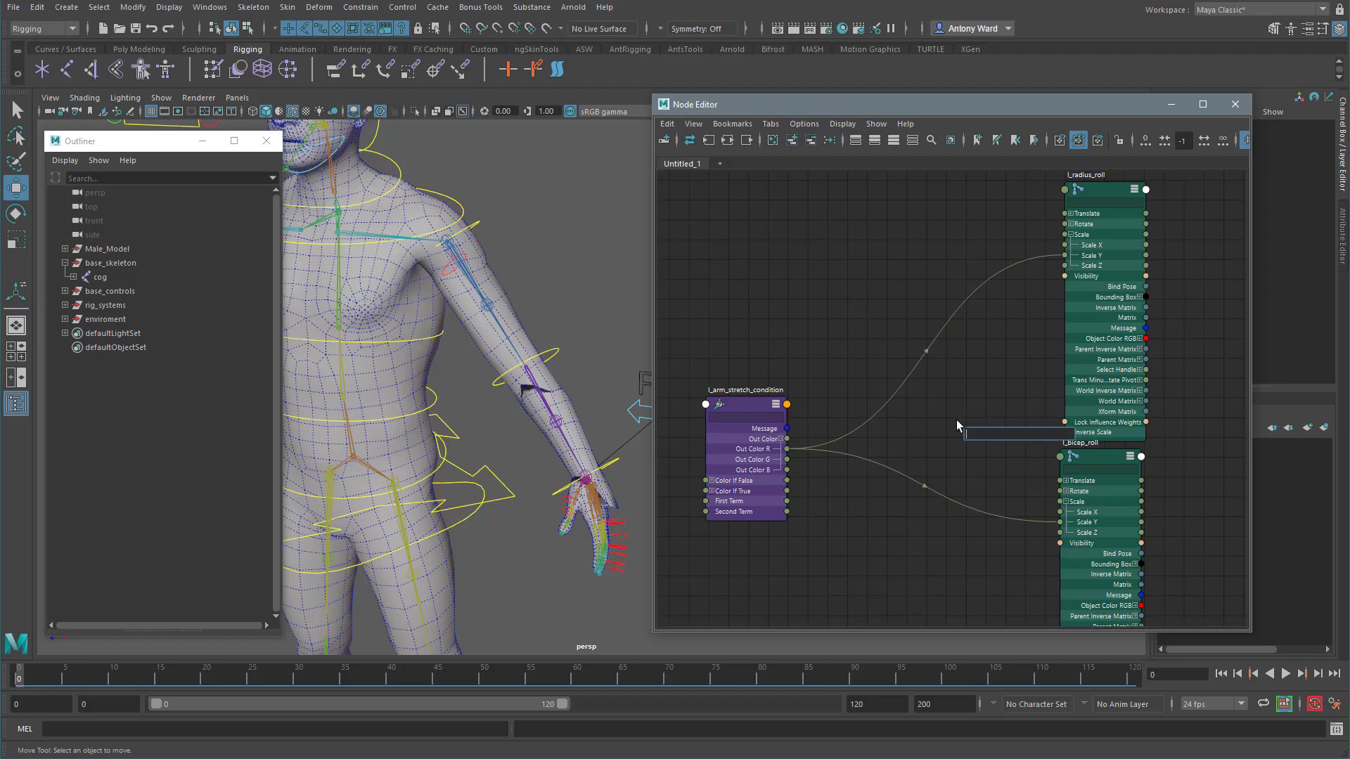
type("blend")
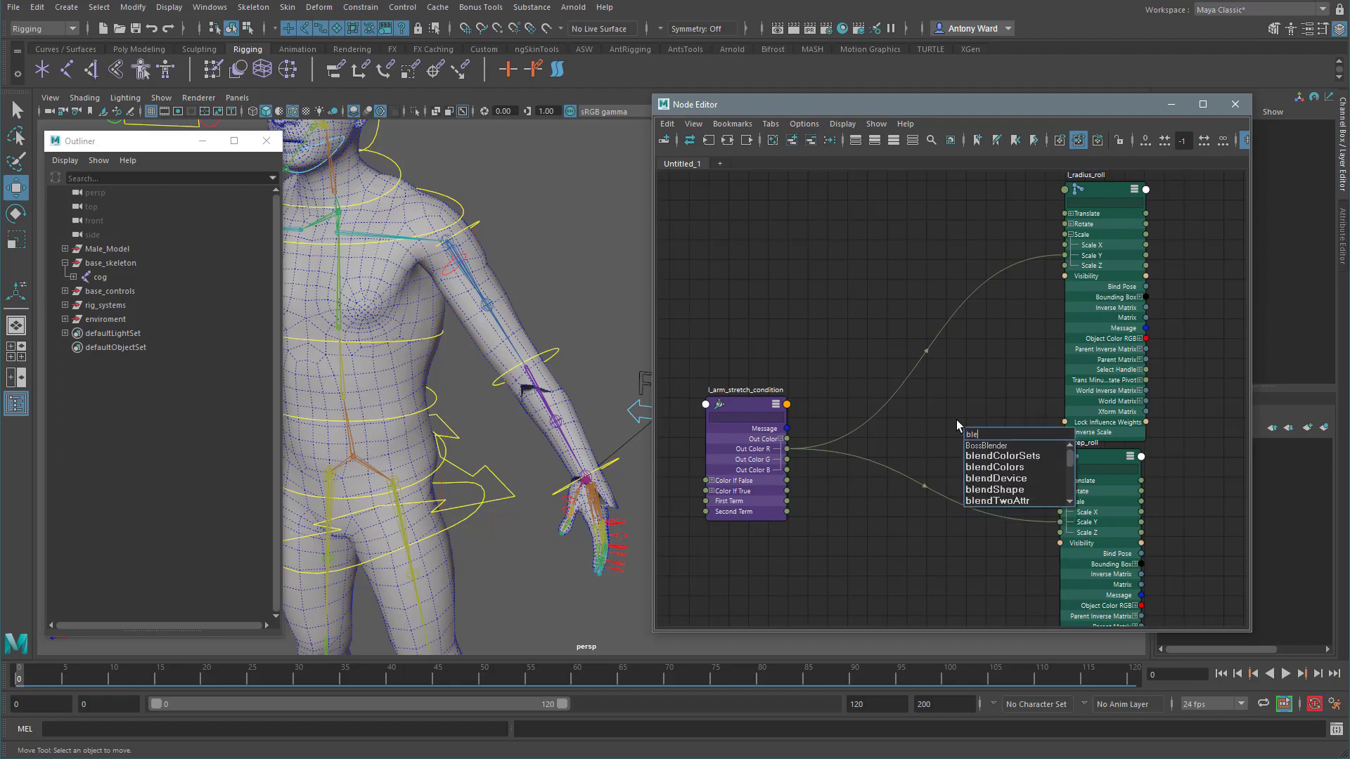
left_click(981, 468)
left_click_drag(998, 445, 899, 257)
left_click(934, 246)
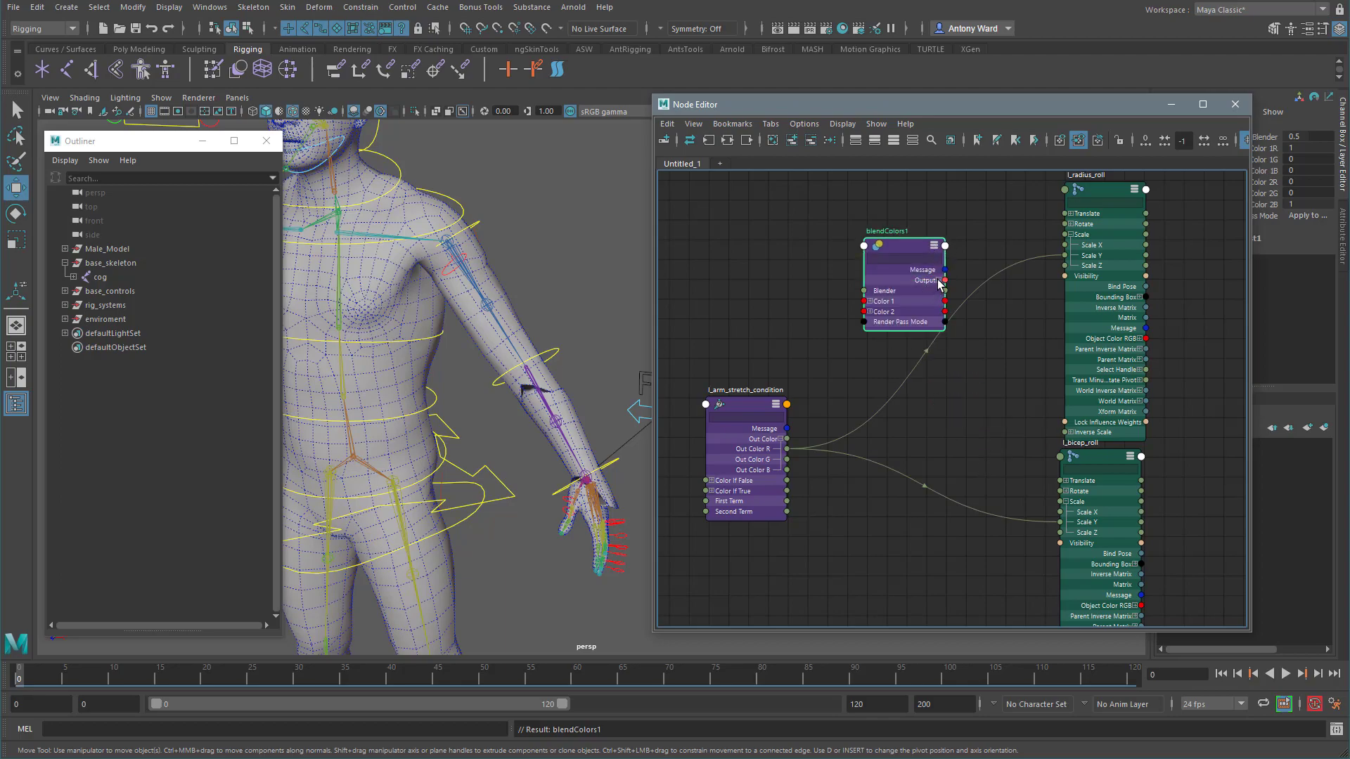
Step: Rename the blendColors node to l_arm_roll_stretch_ikfk
double_click(895, 231)
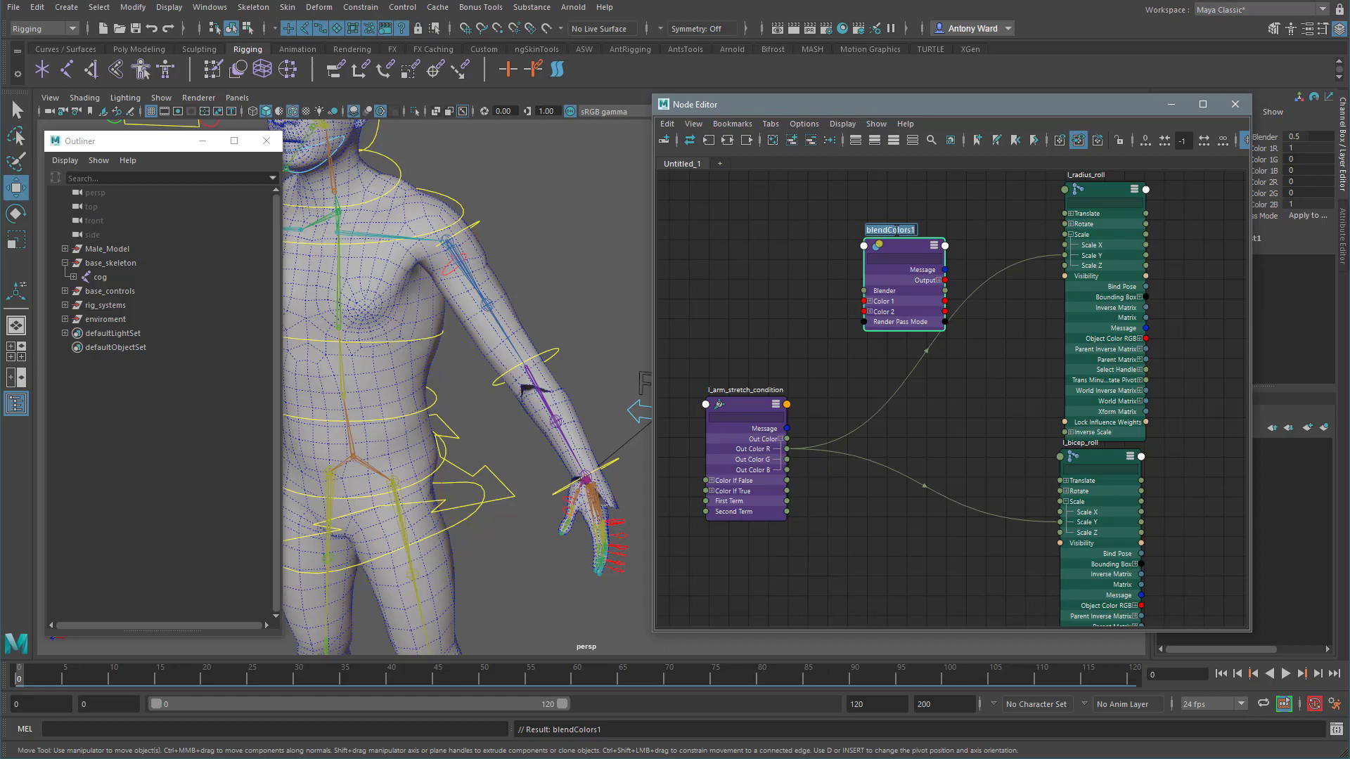
key("BackSpace")
type("l_arm_stretch_ik")
type("fk")
type("roll_stretch_")
key("Return")
Step: Add l_arm_ctrl to the node graph, place it left of the blend node and show all its attributes
left_click(634, 415)
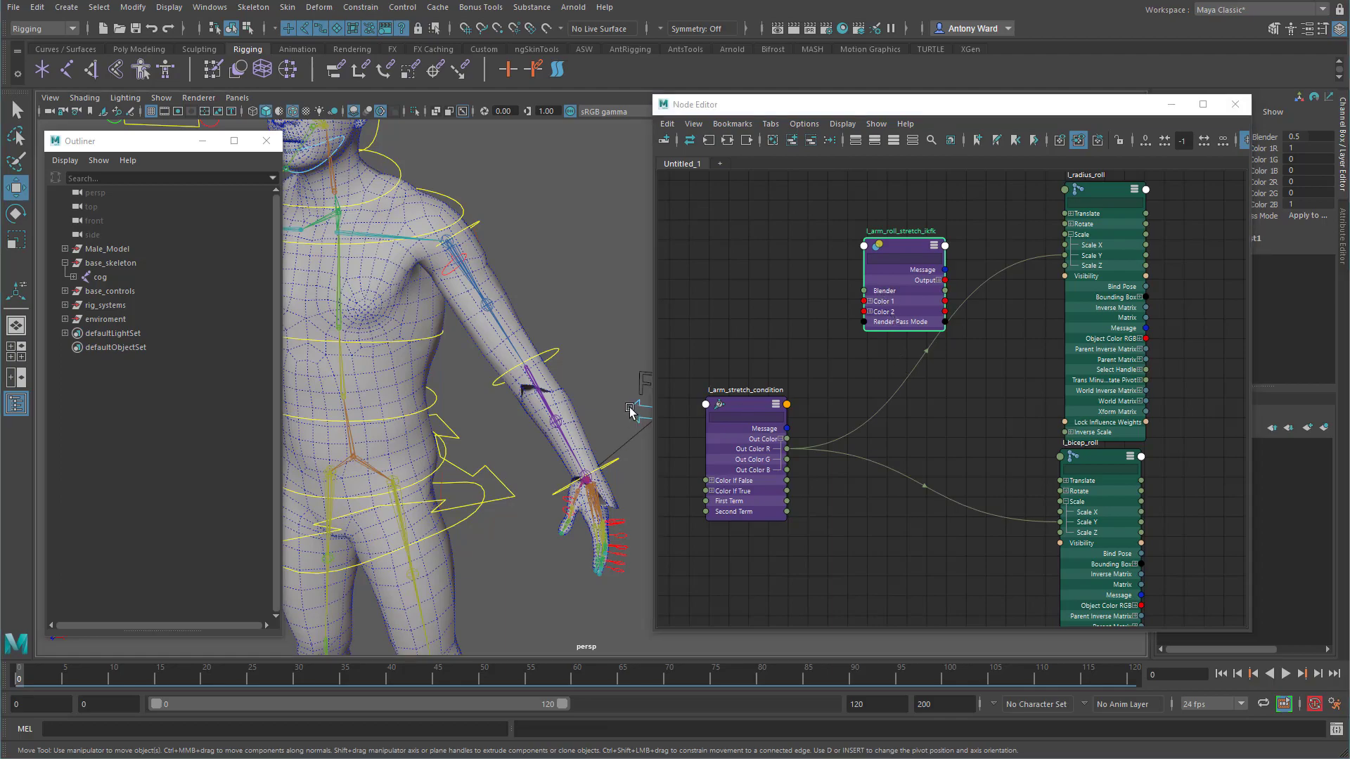
left_click(792, 140)
left_click_drag(956, 405, 814, 223)
middle_click_drag(815, 290, 832, 357, "alt")
right_click_drag(832, 357, 852, 345, "alt")
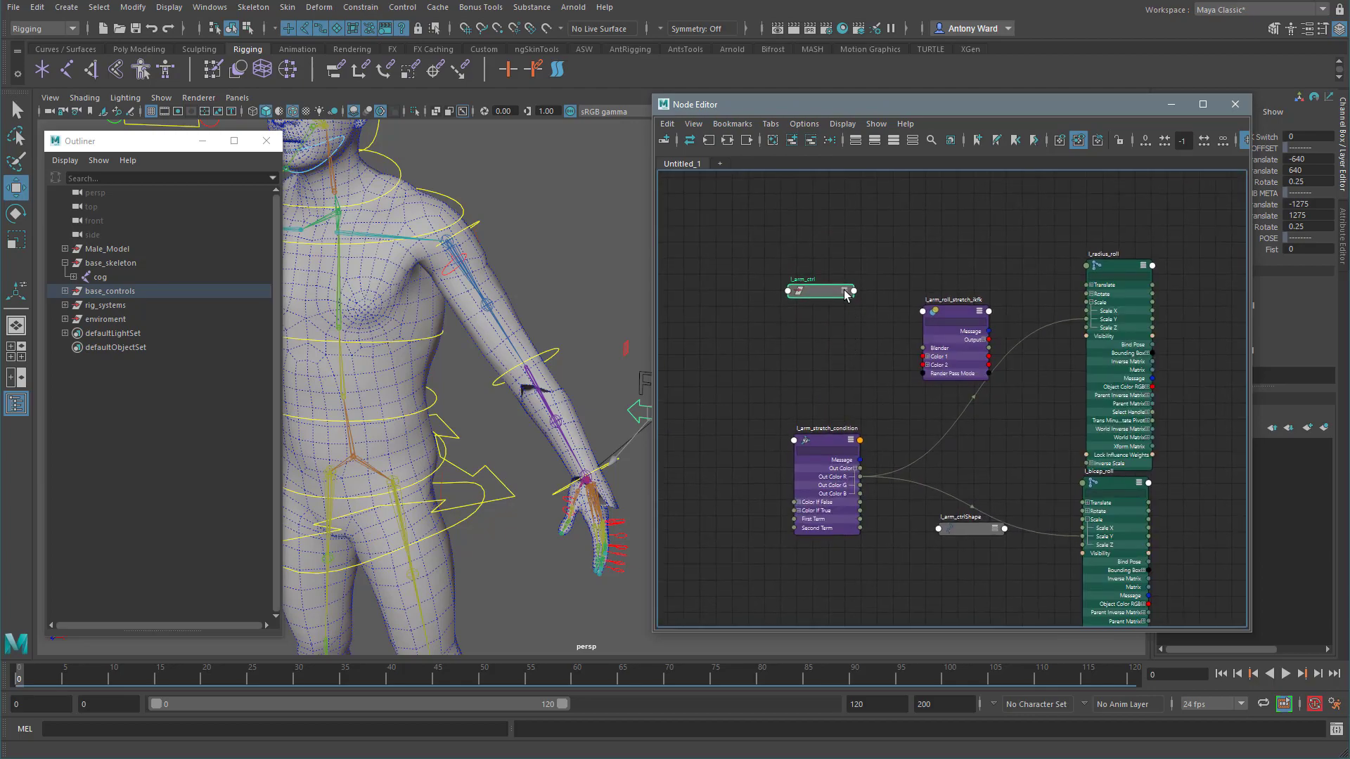
left_click(844, 292)
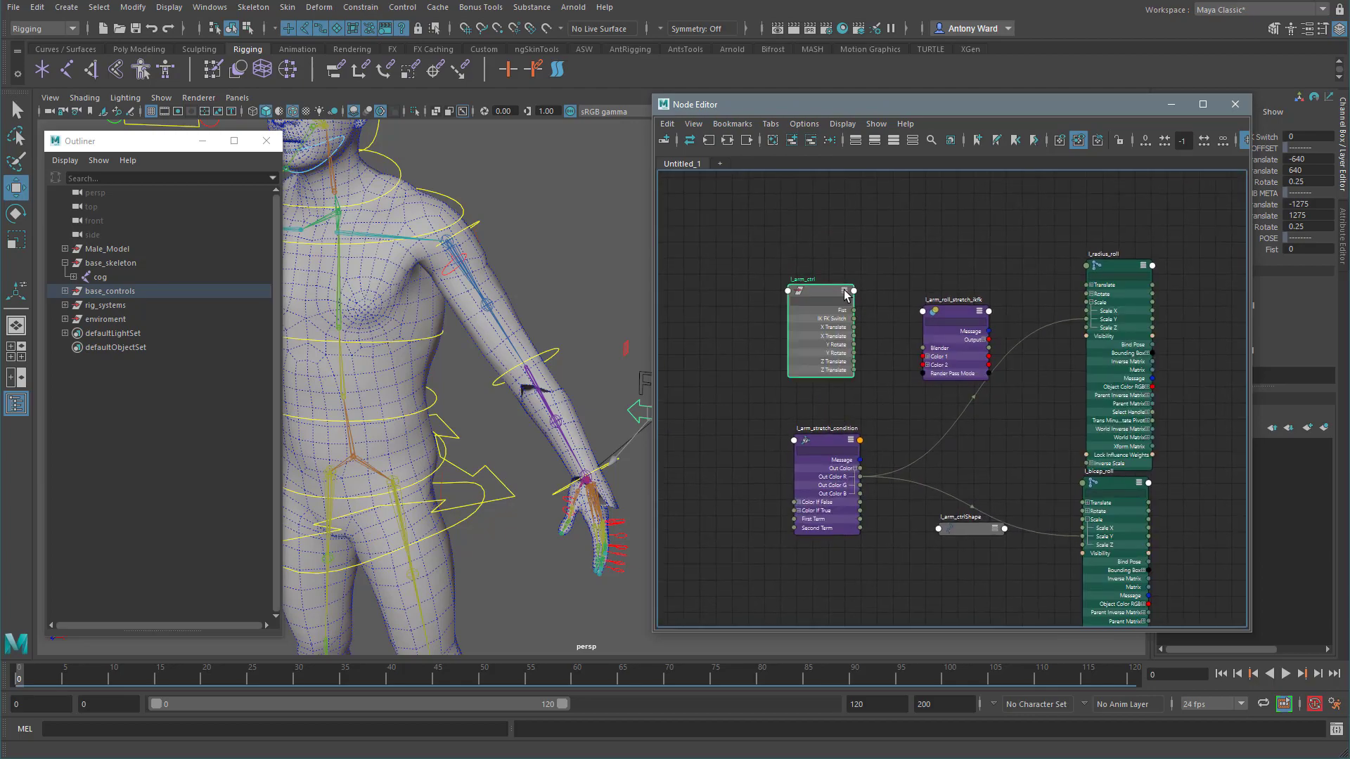
left_click_drag(819, 456, 770, 372)
scroll(781, 363, "up", 3)
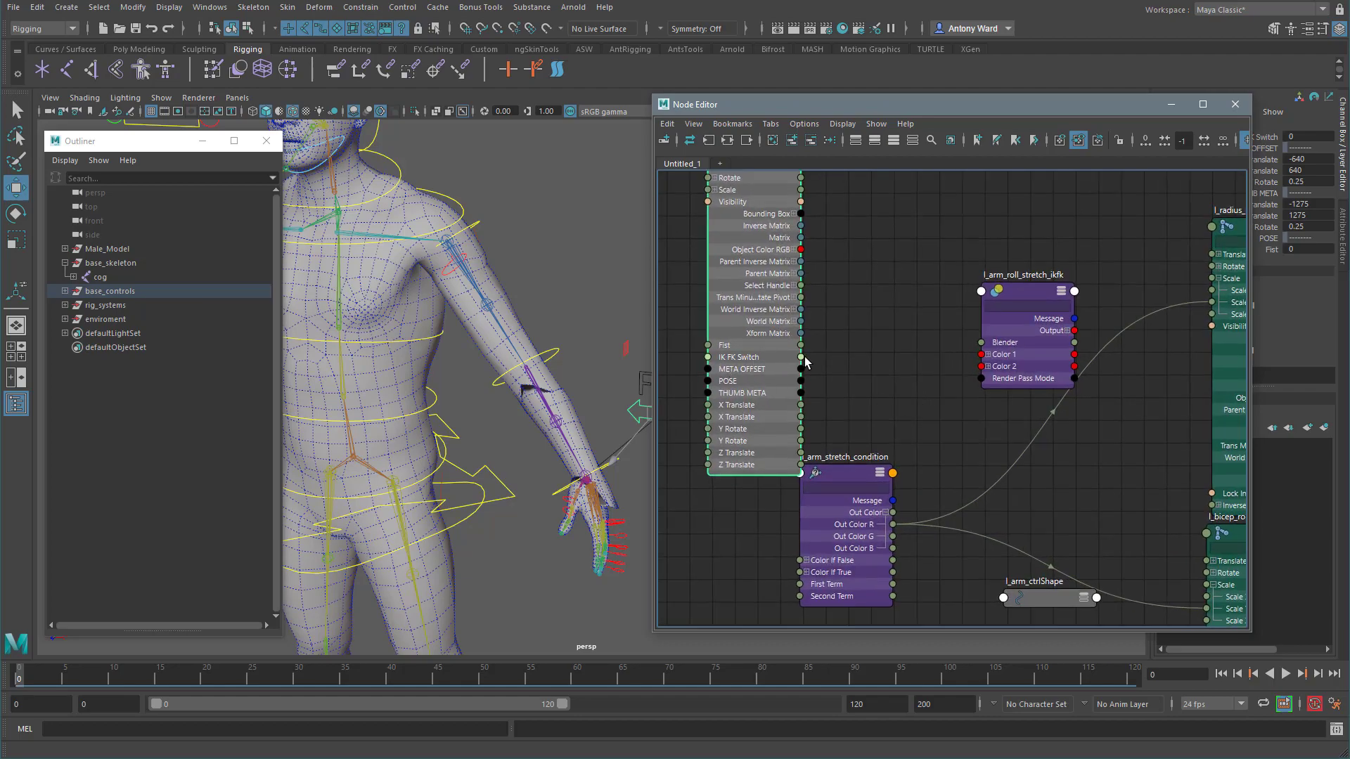
Step: Connect l_arm_ctrl's IK FK Switch to the Blender input of l_arm_roll_stretch_ikfk
left_click_drag(802, 358, 977, 343)
middle_click_drag(975, 406, 908, 454, "alt")
right_click_drag(908, 455, 874, 443, "alt")
left_click(952, 358)
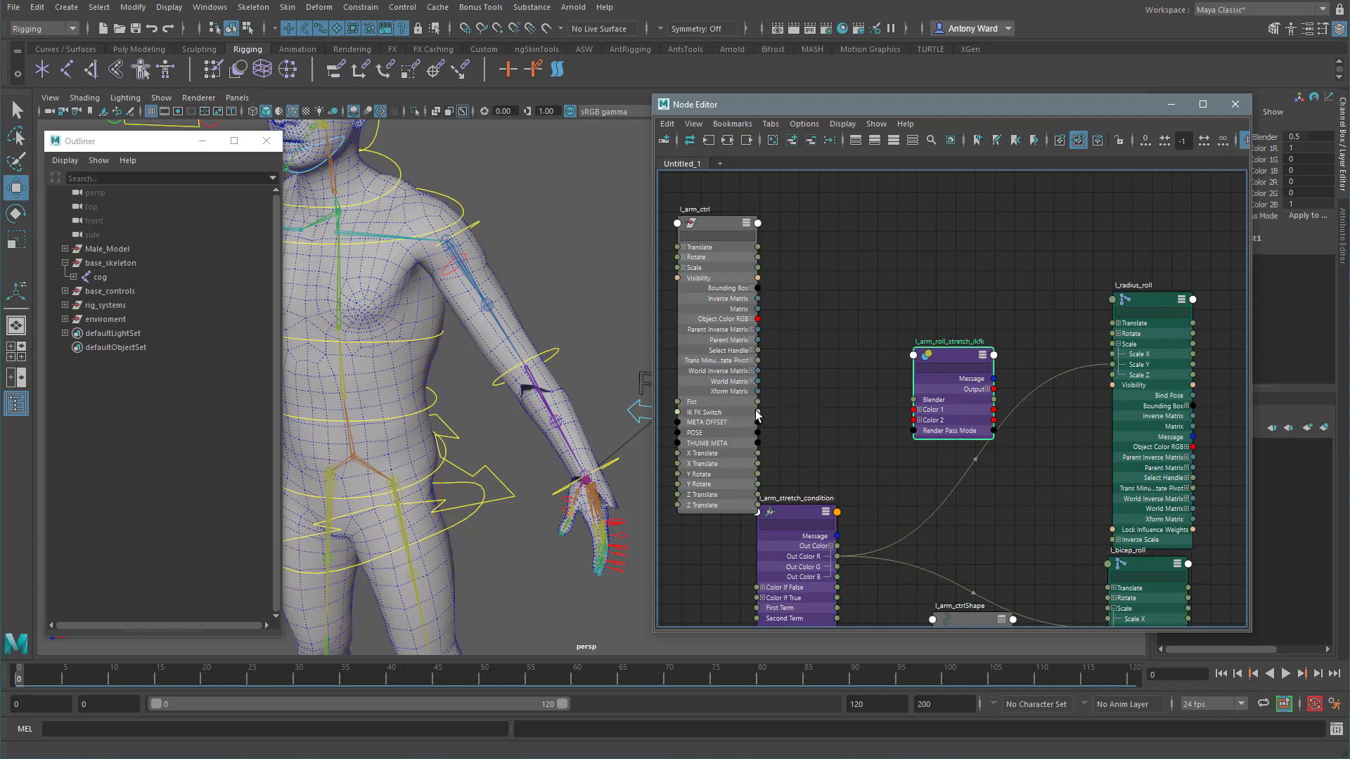
left_click_drag(758, 413, 911, 402)
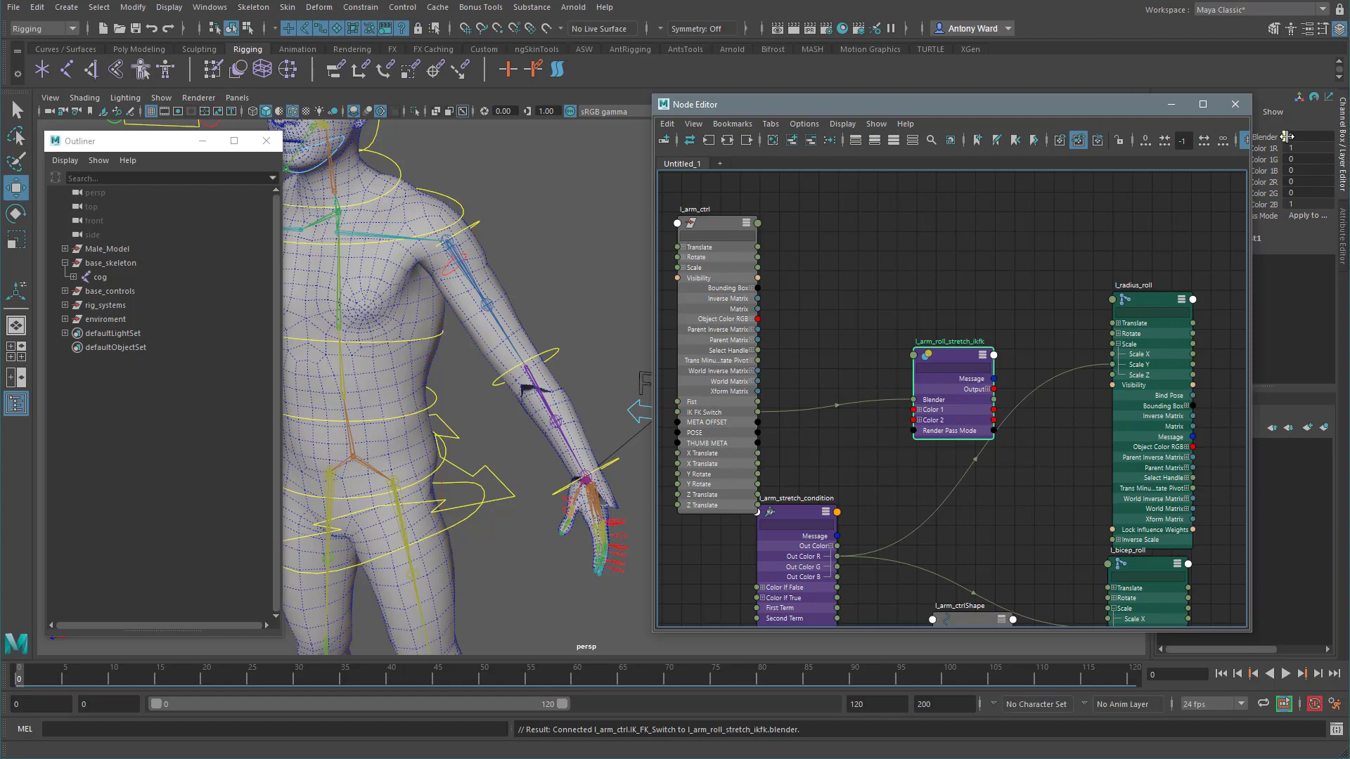
Step: Expand Color 1, Color 2 and Output on l_arm_roll_stretch_ikfk, and reposition it and l_arm_stretch_condition for clearer wiring
middle_click_drag(888, 482, 910, 450, "alt")
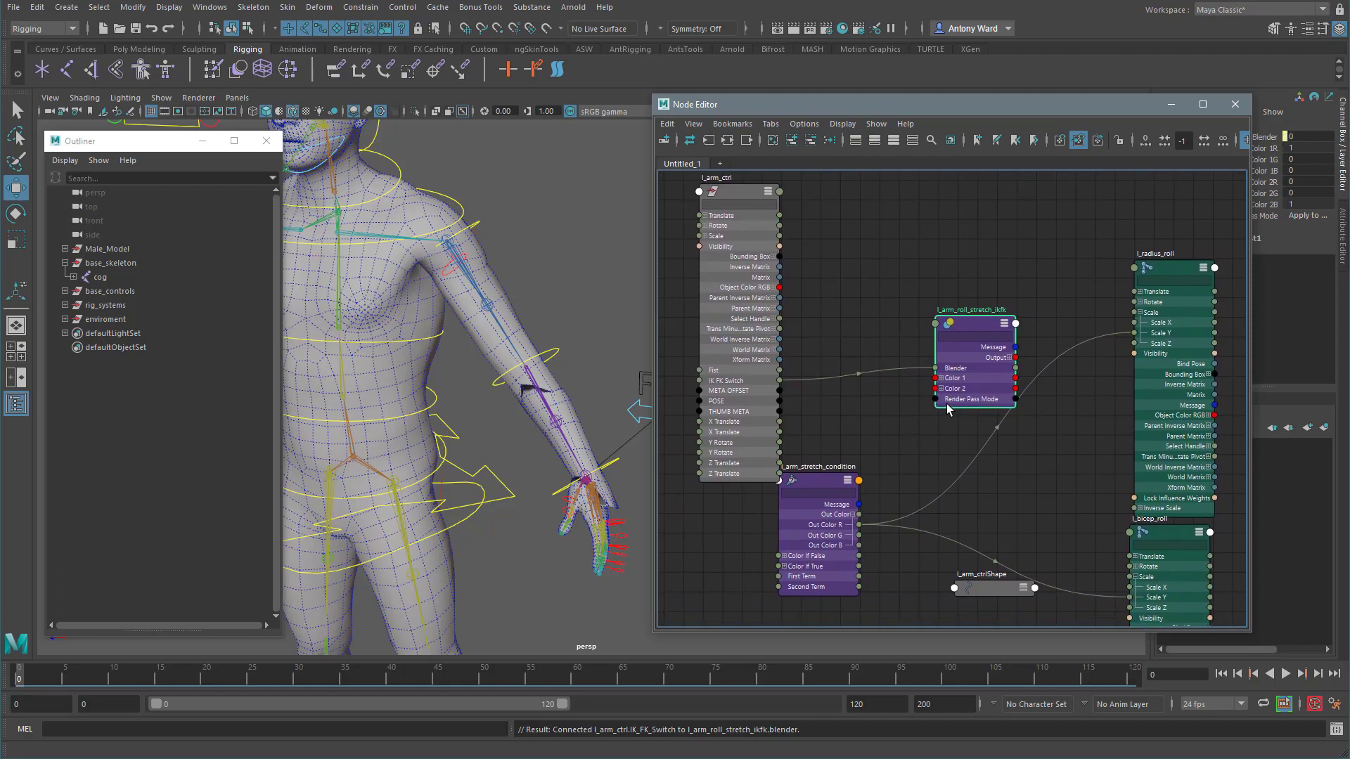
left_click(941, 389)
left_click(941, 379)
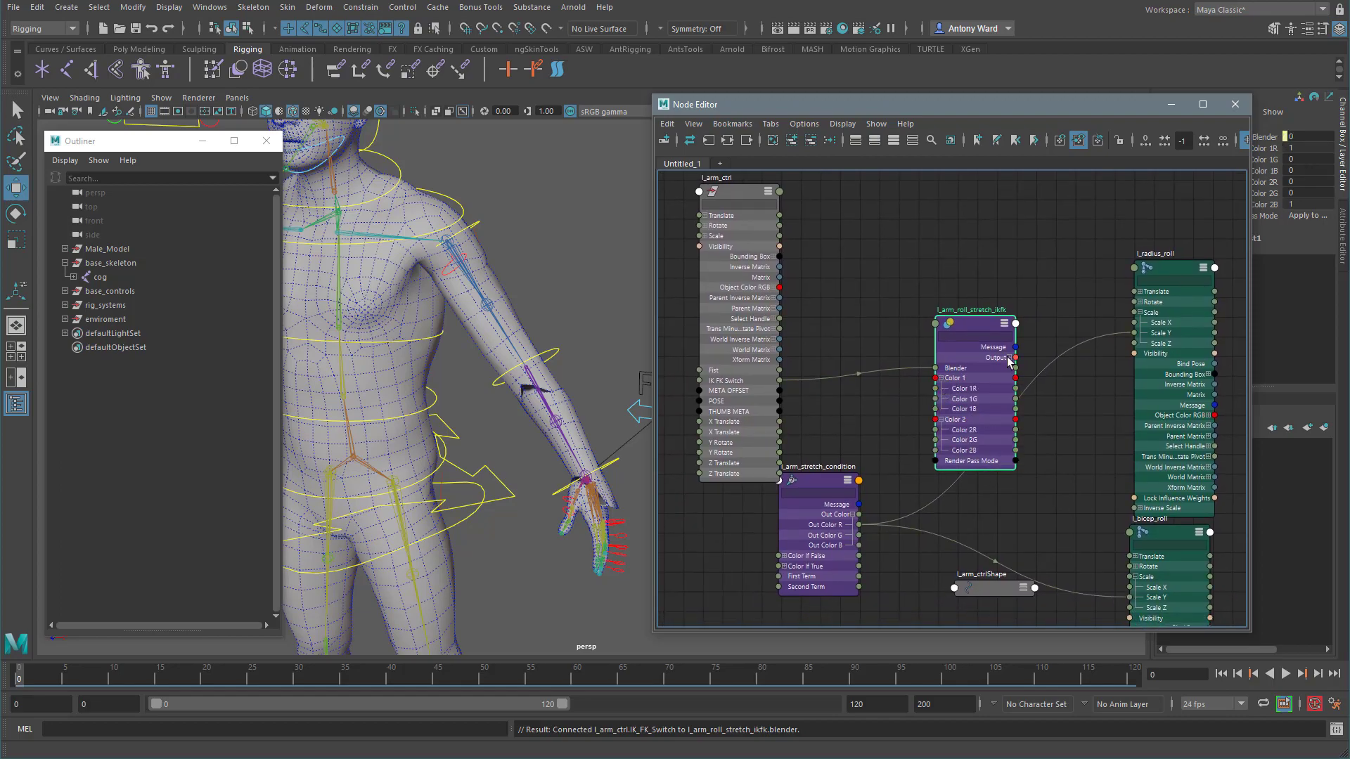
left_click(1007, 358)
left_click_drag(977, 324, 953, 231)
middle_click_drag(904, 438, 913, 424, "alt")
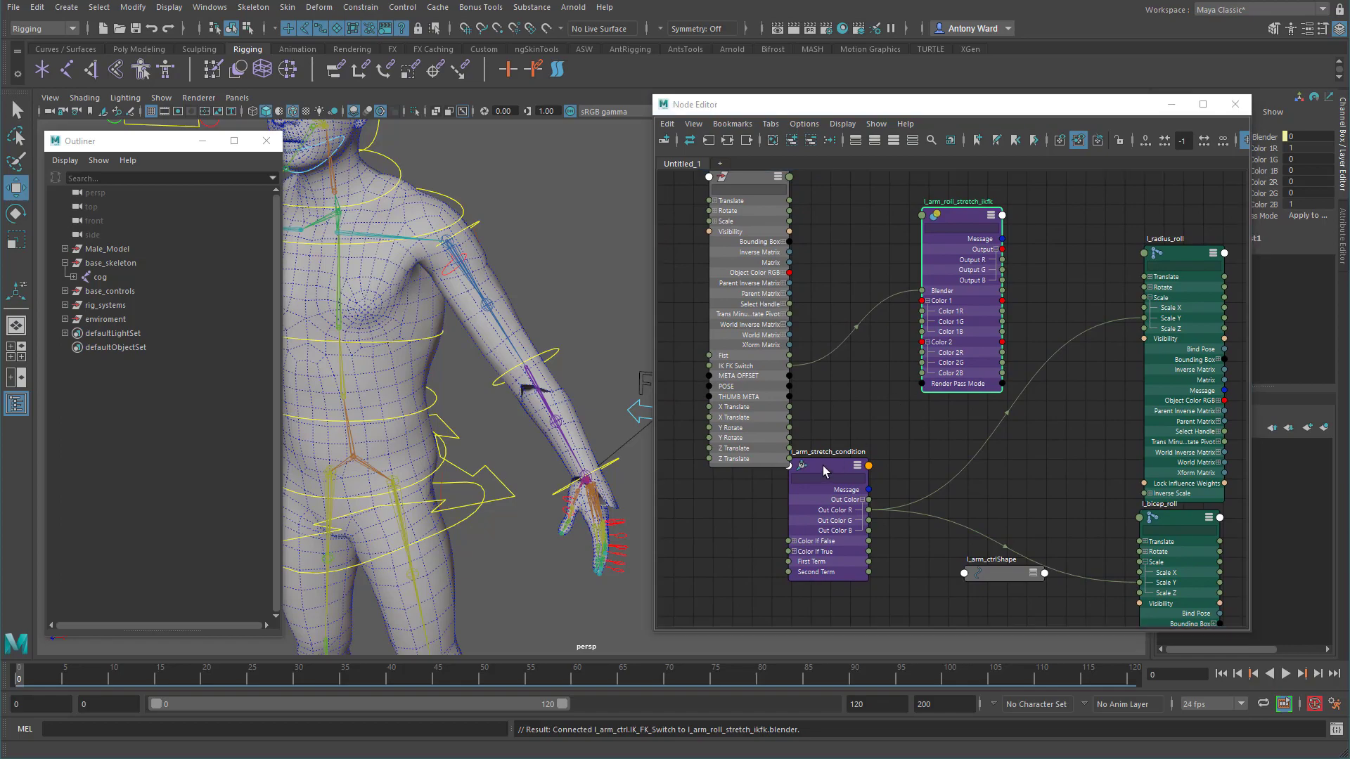
left_click_drag(823, 465, 835, 466)
Step: Connect l_arm_stretch_condition's Out Color R to the blend node's Color 1R, and its Output R to both roll joints' Scale Y
left_click_drag(883, 516, 920, 315)
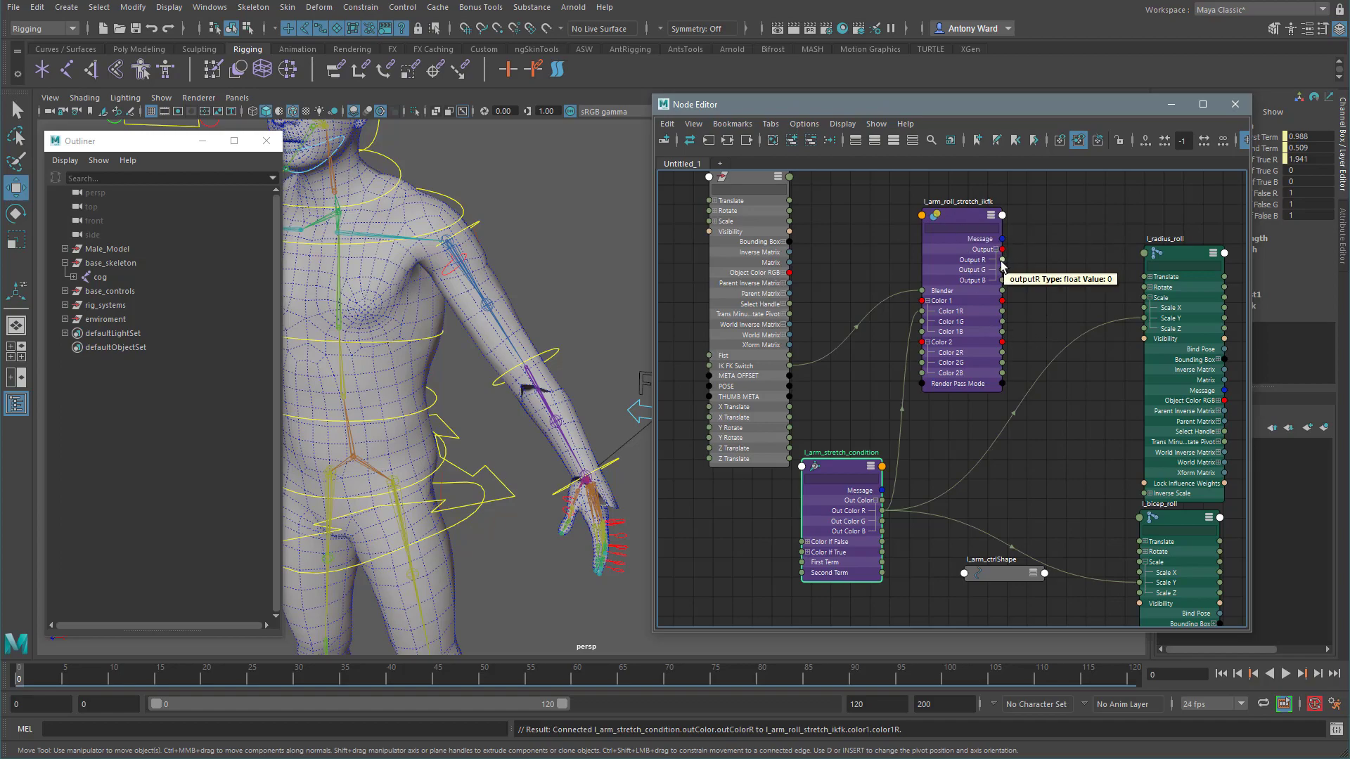
left_click_drag(1002, 261, 1143, 322)
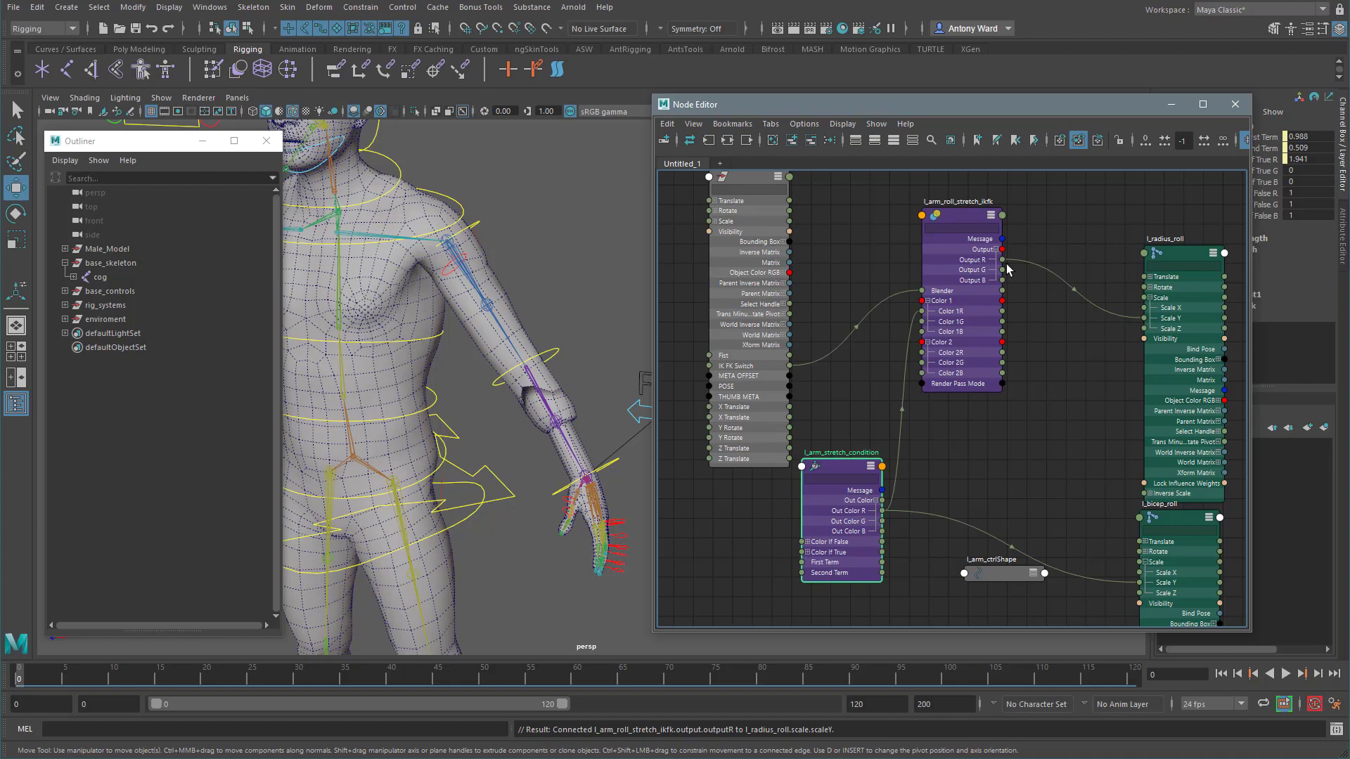
left_click_drag(1002, 260, 1138, 585)
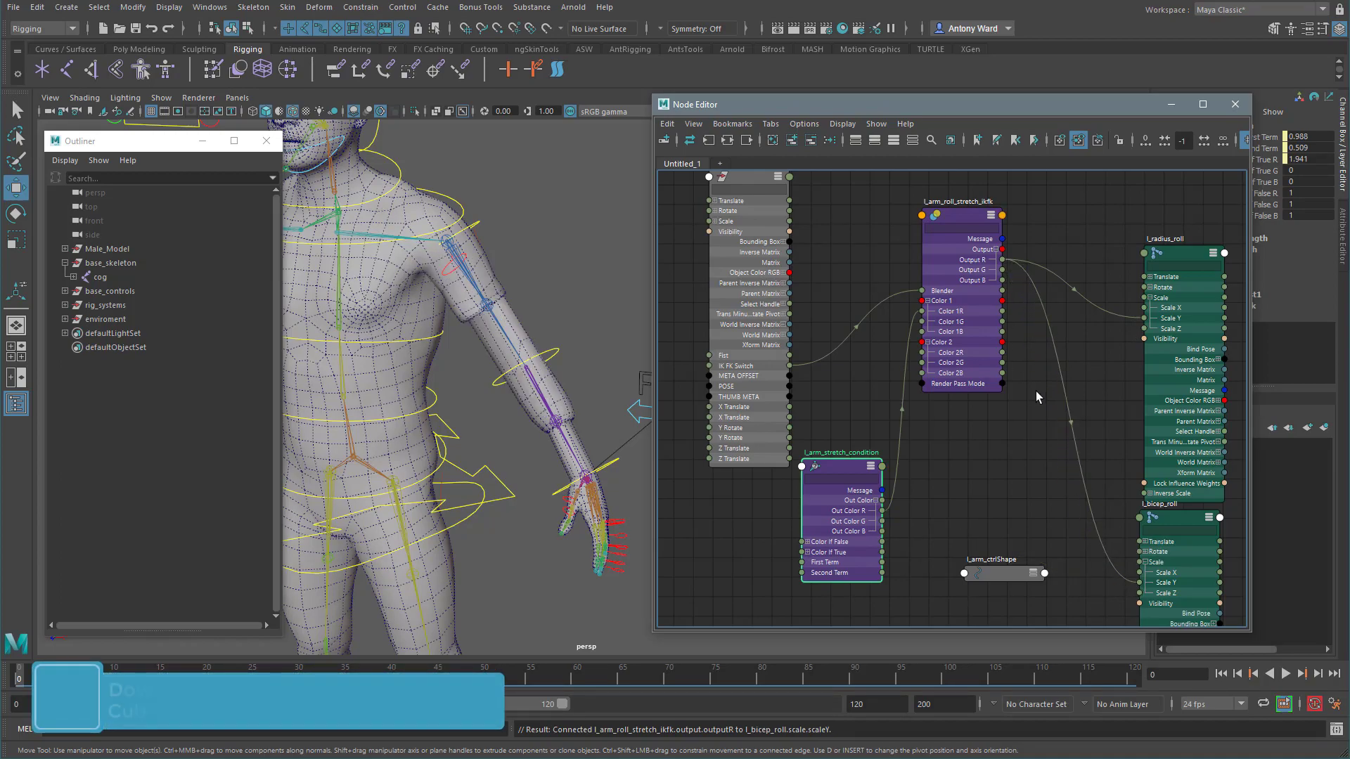
Step: Set Color 2R of the l_arm_roll_stretch_ikfk blend node to 1
left_click(1178, 256)
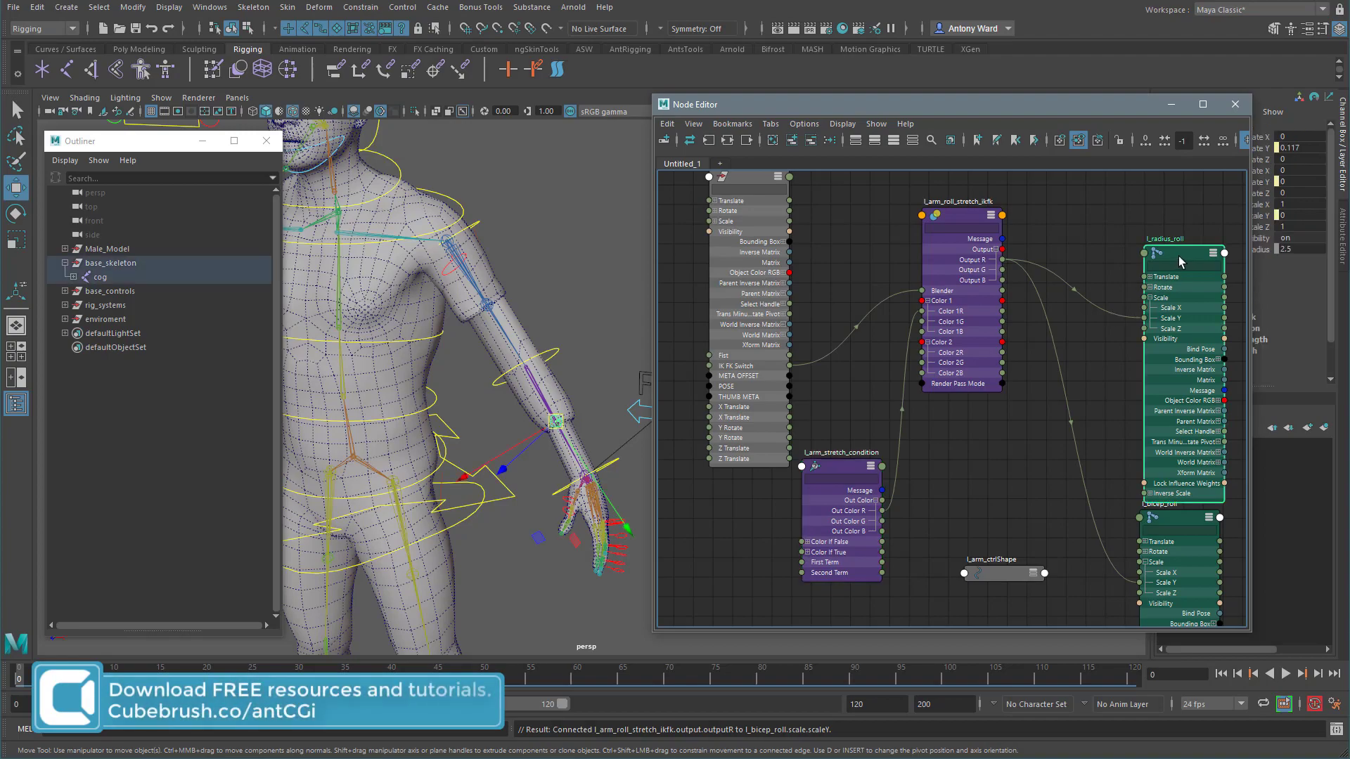
left_click(956, 220)
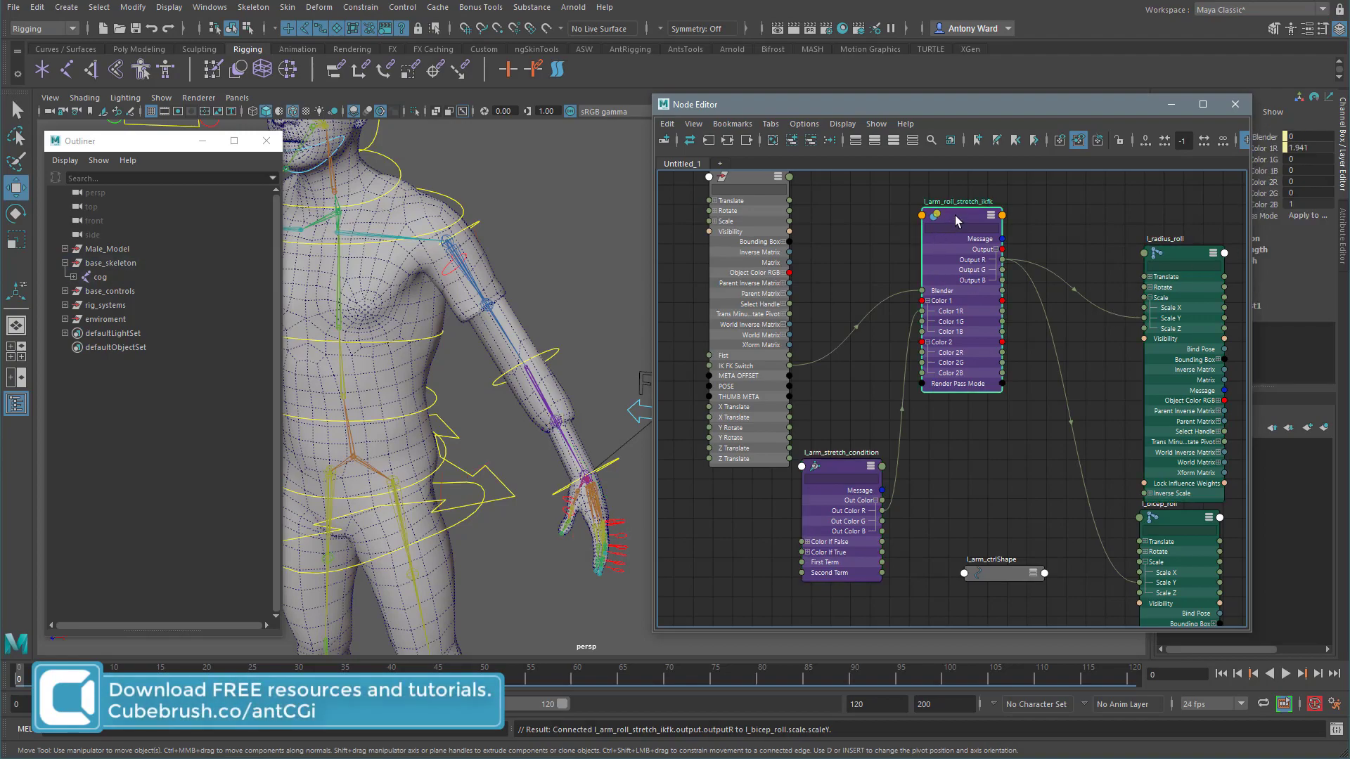
left_click(1310, 182)
type("1")
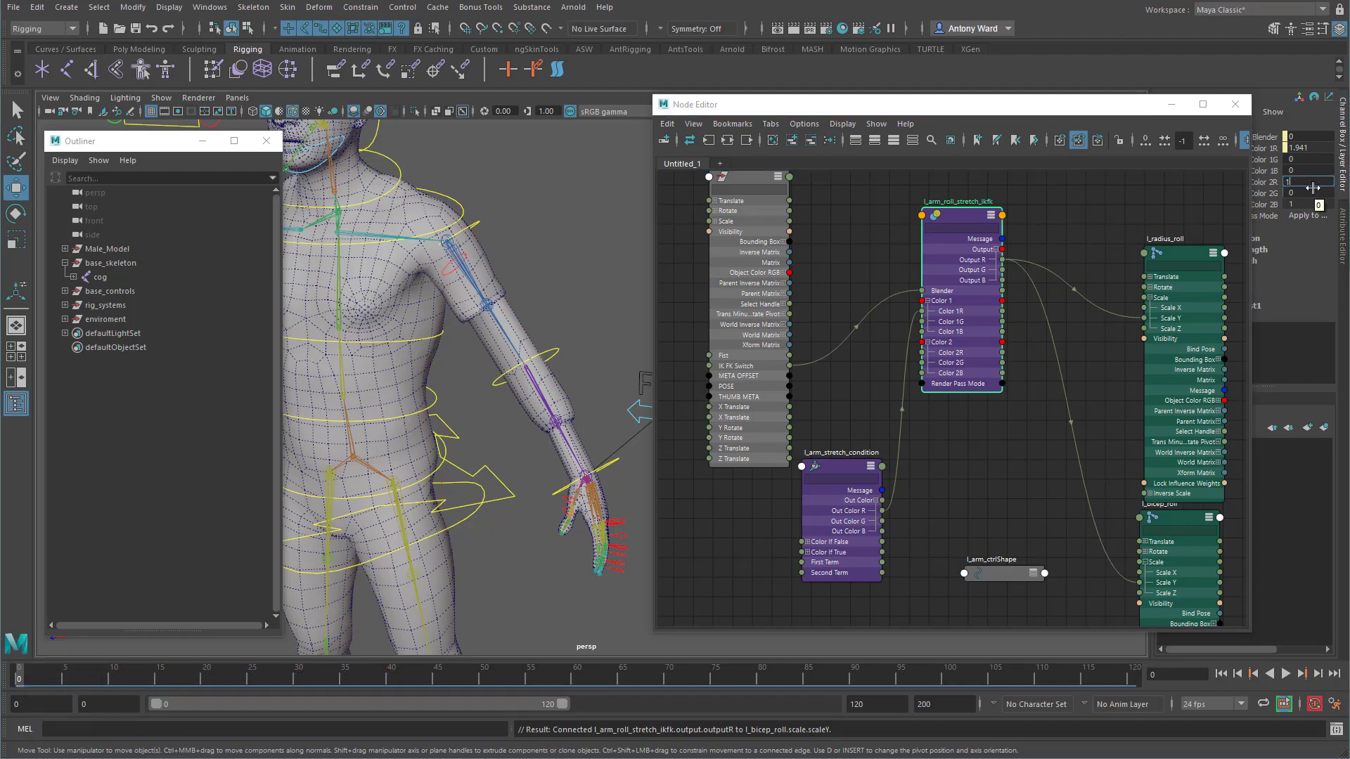
key("Return")
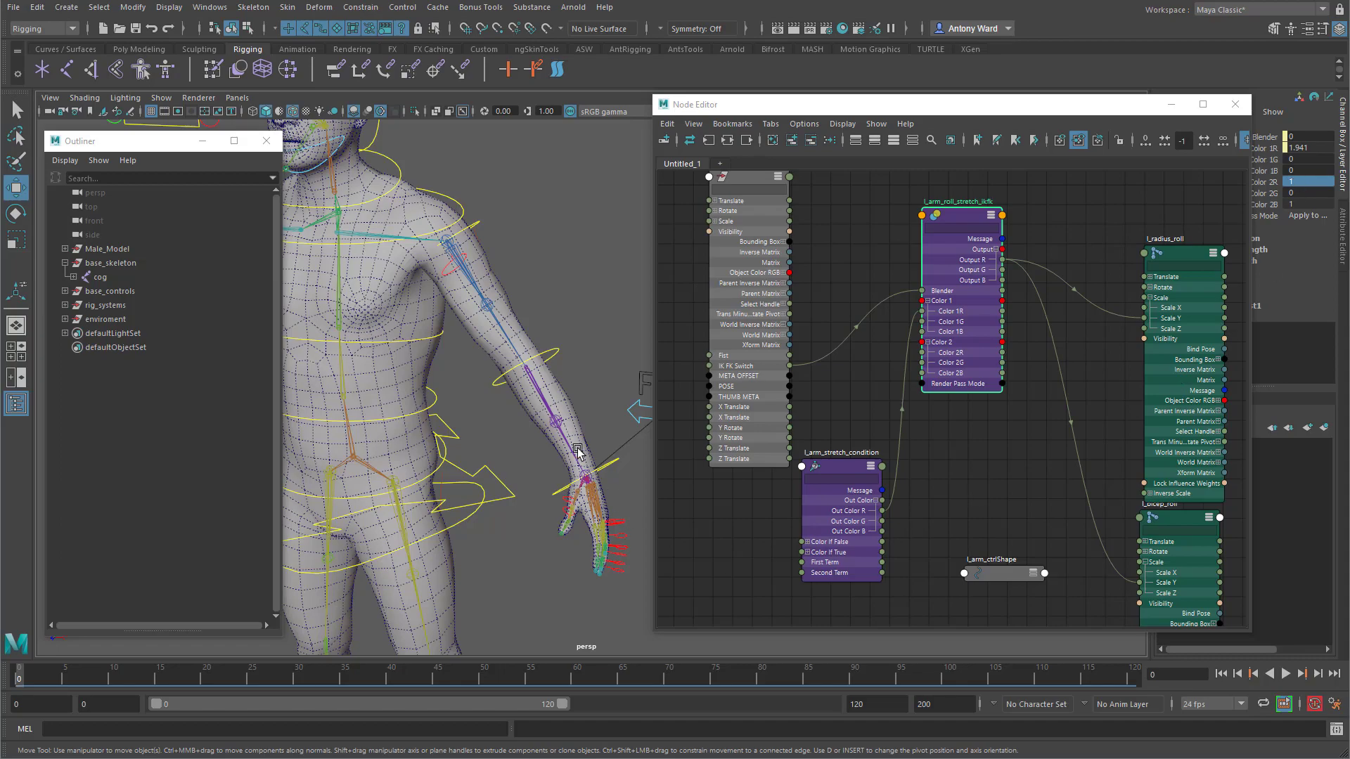
Step: Set l_arm_ctrl's IK FK Switch to 1, select l_bicep_roll and minimize the node graph window to check its Scale Y
left_click_drag(577, 450, 546, 436, "alt")
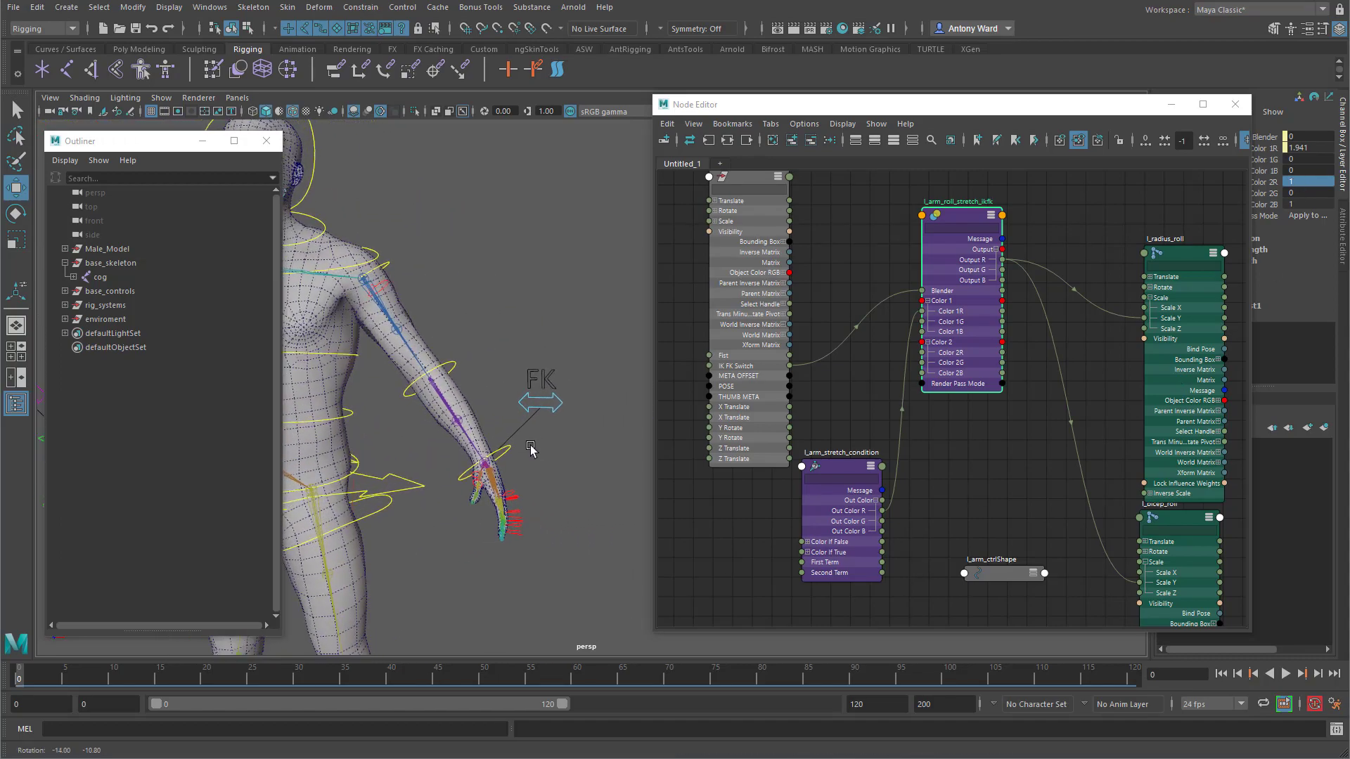
left_click(563, 408)
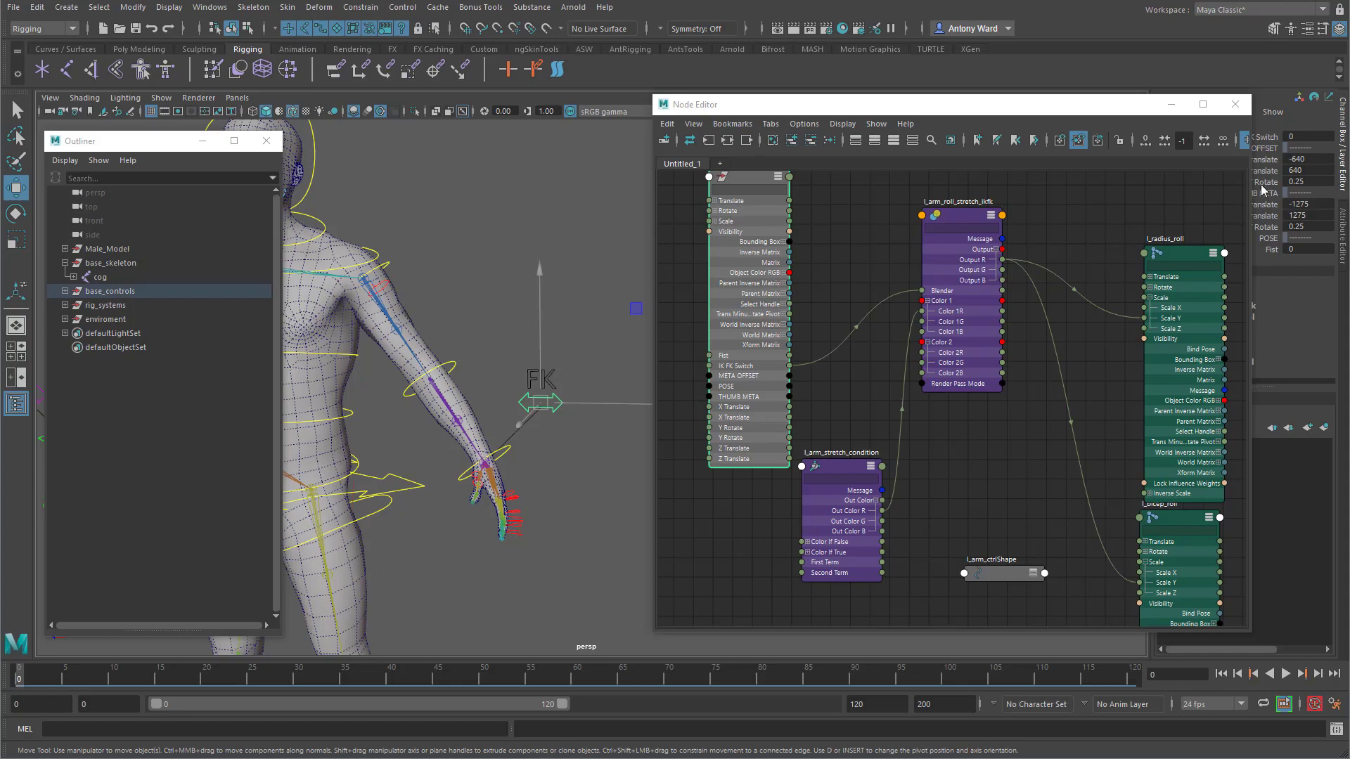
left_click(1270, 139)
middle_click_drag(390, 568, 399, 568)
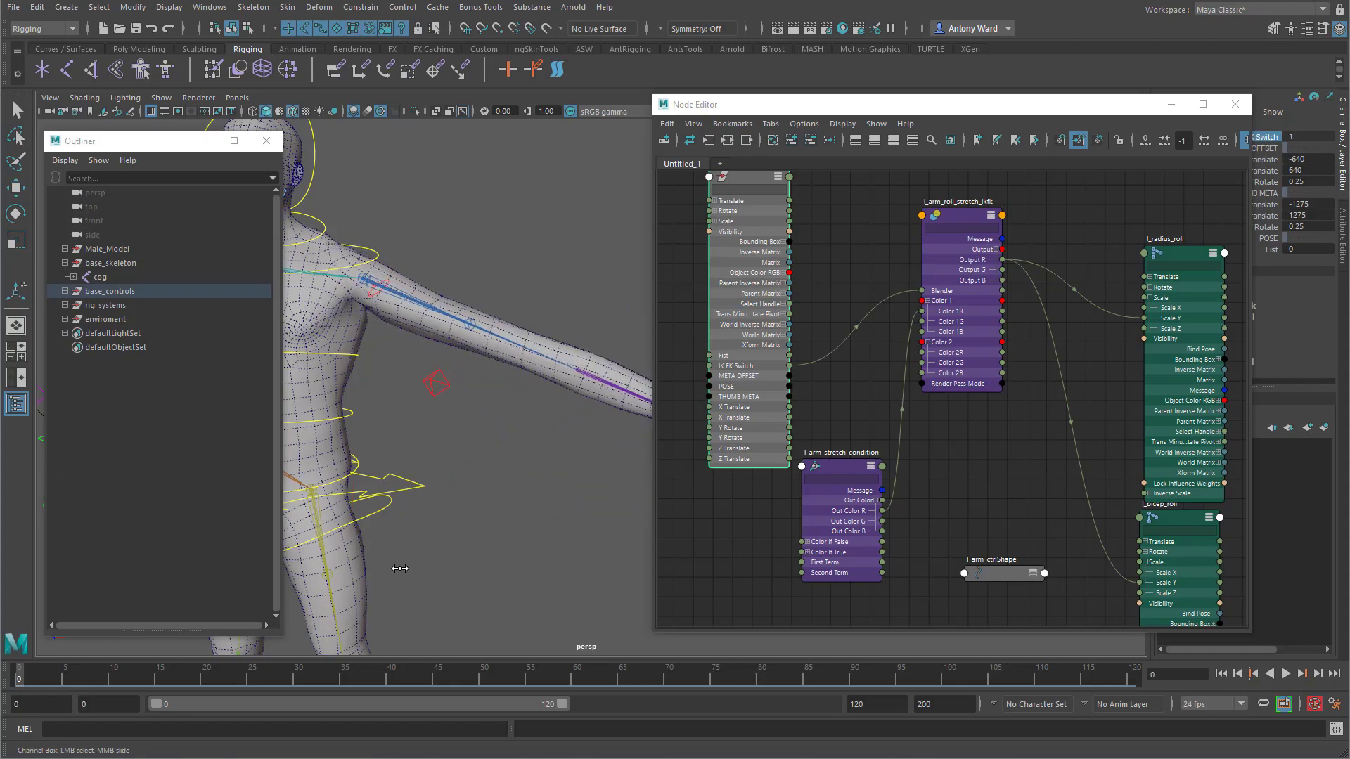
left_click(469, 323)
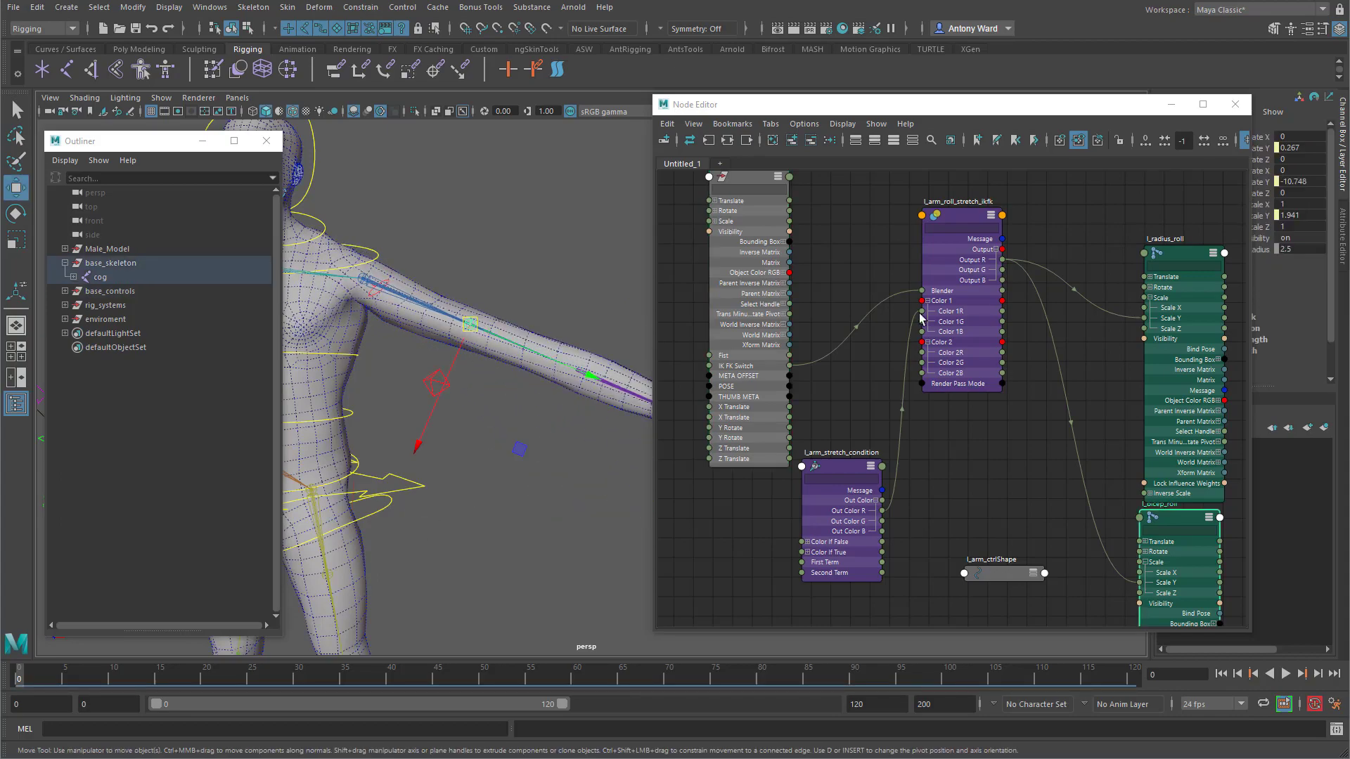
left_click(1171, 104)
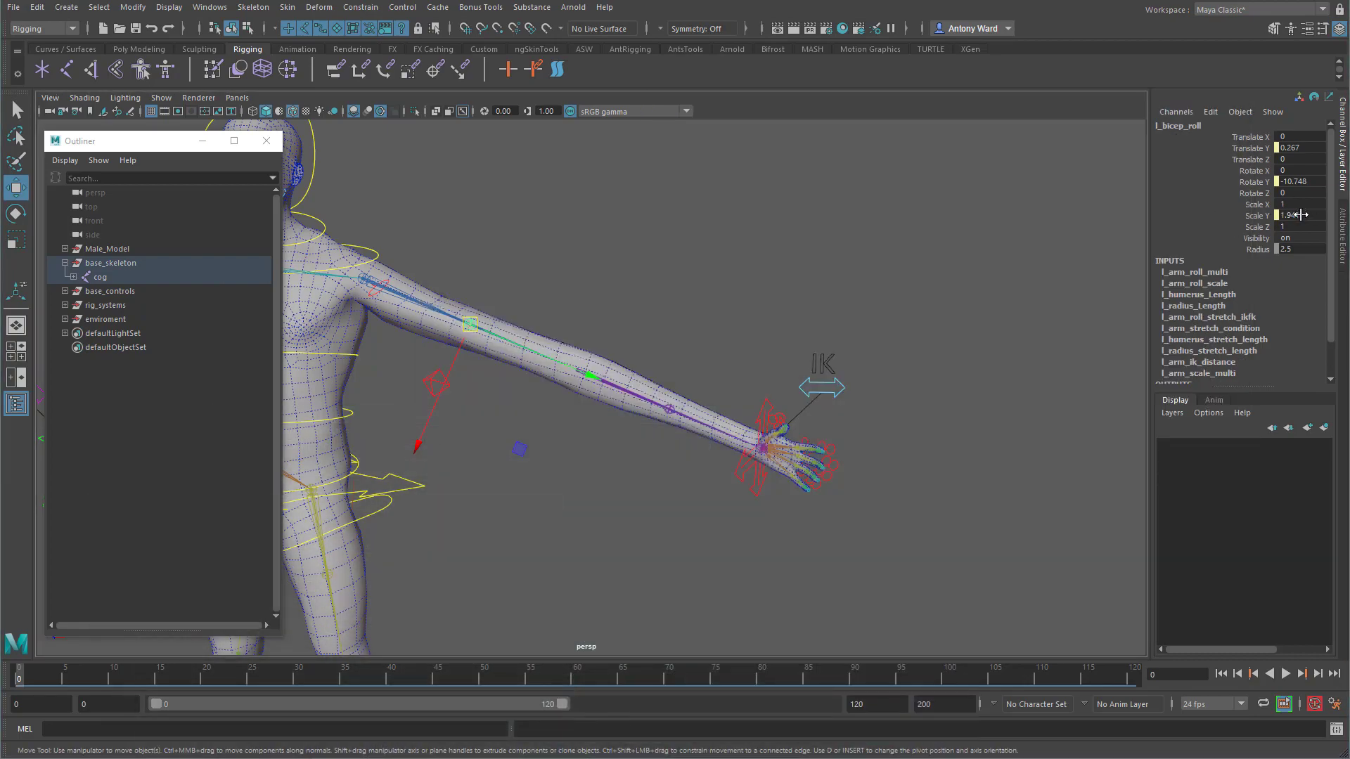
Step: Set l_arm_ctrl's IK FK Switch back to 0 and check l_bicep_roll's Scale Y in FK
left_click(844, 388)
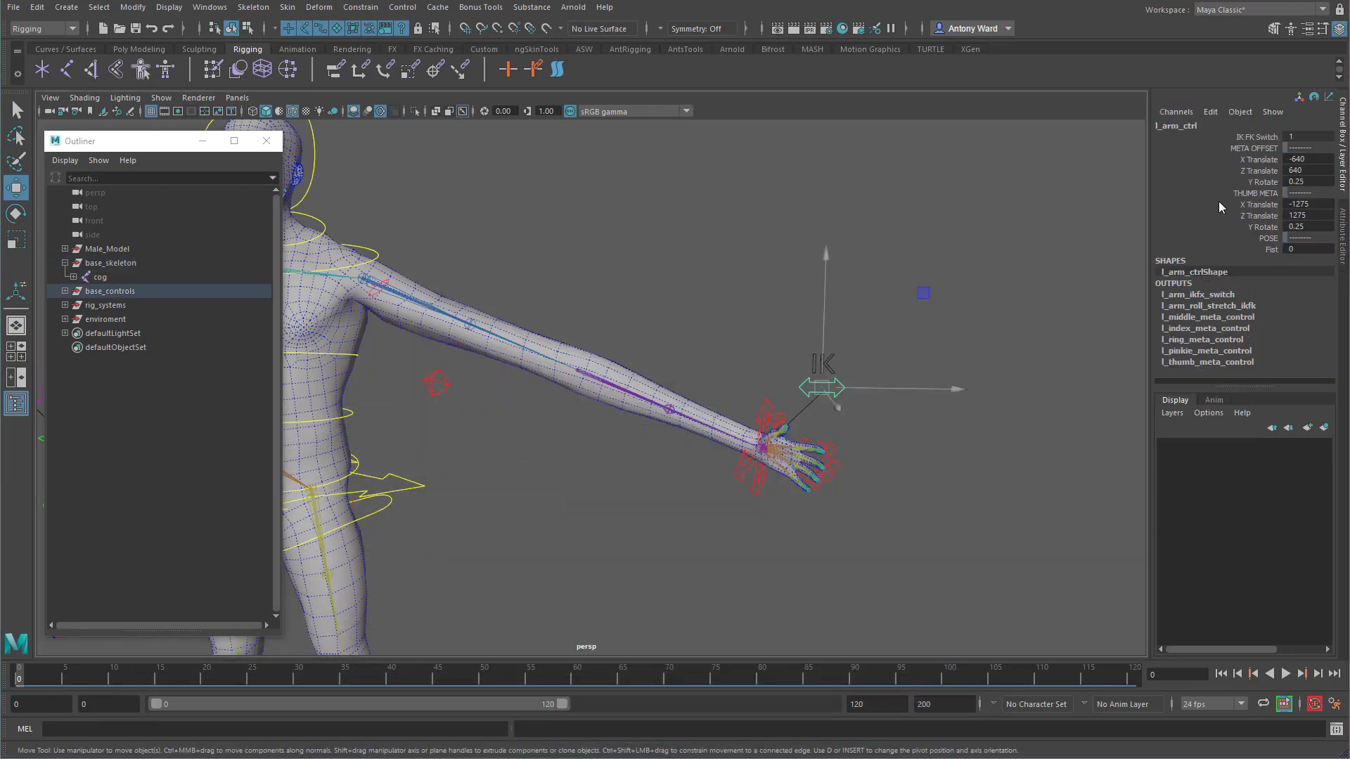
left_click(1258, 137)
middle_click_drag(917, 310, 803, 372)
left_click(401, 327)
right_click_drag(803, 372, 1060, 364, "alt")
left_click_drag(1060, 364, 844, 392, "alt")
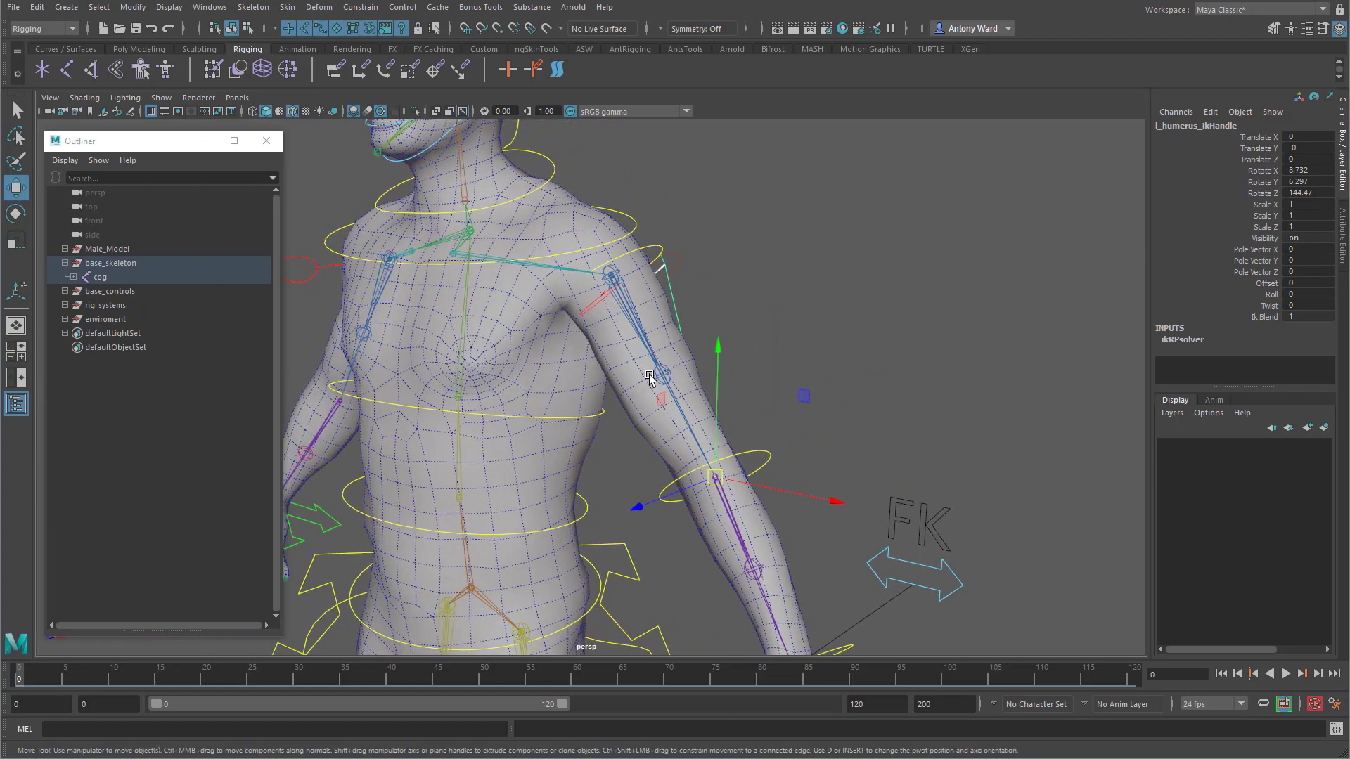
left_click(660, 377)
double_click(1307, 214)
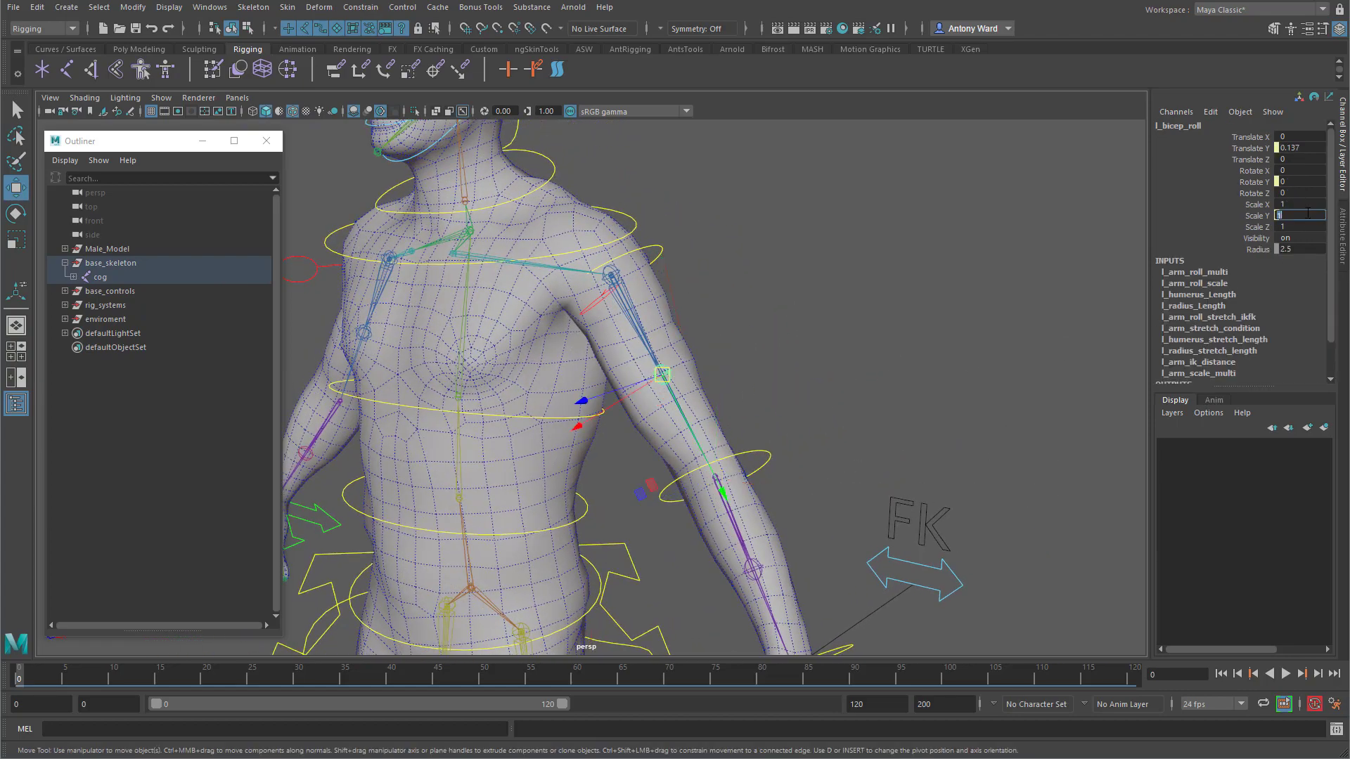
Step: Rotate l_humerus_FK_ctrl to about 46, 42 and 53 degrees in X, Y and Z to test the FK upper arm
left_click_drag(819, 464, 893, 467, "alt")
right_click_drag(893, 467, 679, 461, "alt")
middle_click_drag(679, 461, 662, 460, "alt")
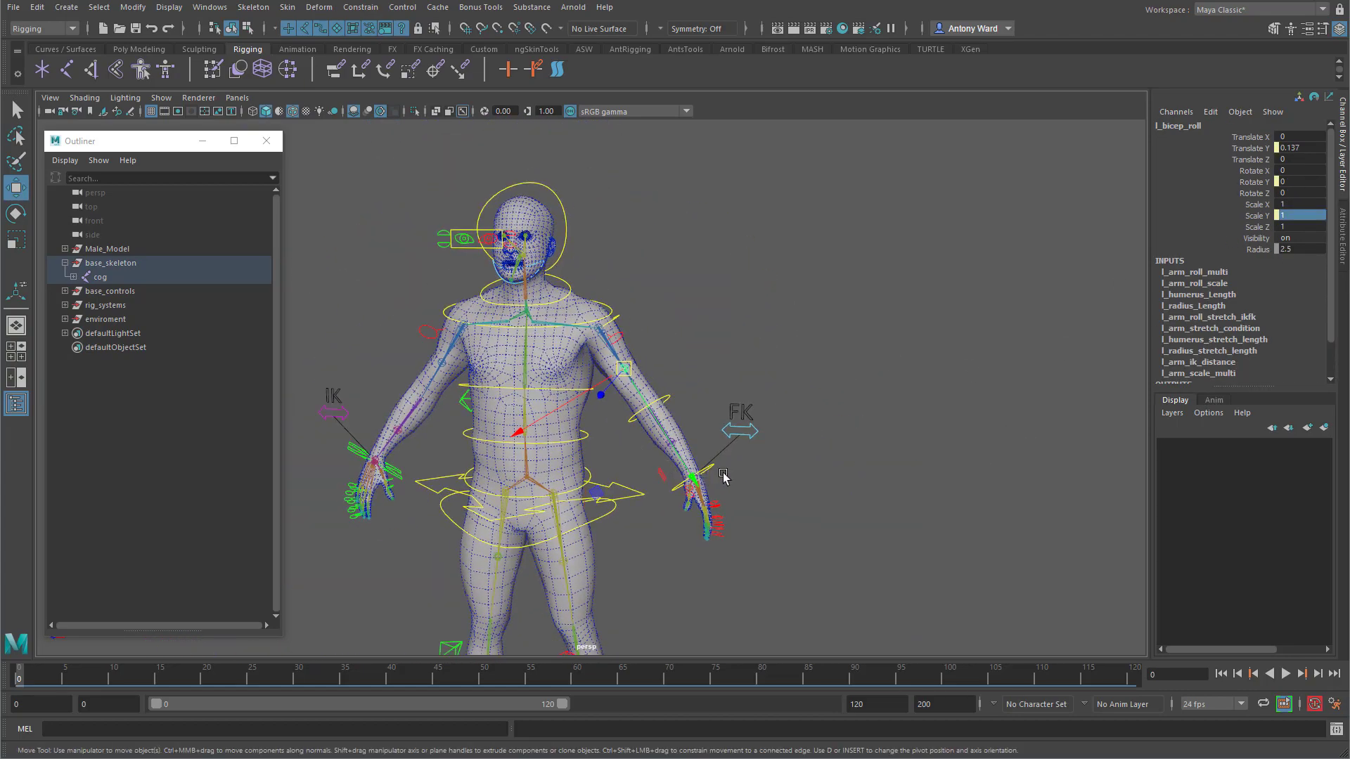
left_click(622, 315)
key("e")
middle_click_drag(584, 405, 599, 429, "alt")
right_click_drag(600, 429, 883, 394, "alt")
left_click_drag(745, 356, 609, 335)
left_click_drag(677, 415, 766, 425)
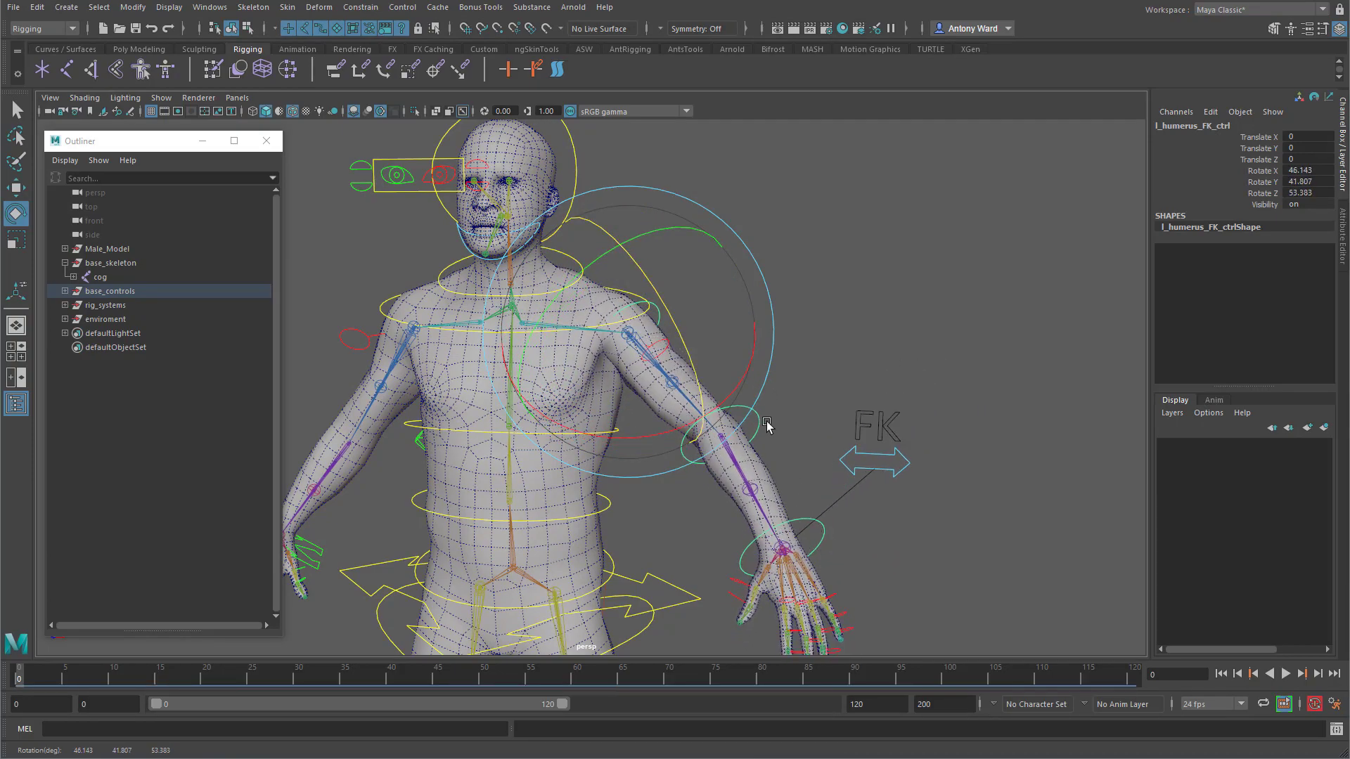
Step: Bend the left forearm with the elbow's FK control to test the roll joints, and clear the selection
left_click(748, 461)
left_click(755, 420)
left_click_drag(735, 542, 671, 540)
left_click_drag(671, 540, 745, 483, "alt")
left_click(752, 485)
left_click(762, 470)
left_click_drag(719, 418, 776, 452)
left_click(749, 428)
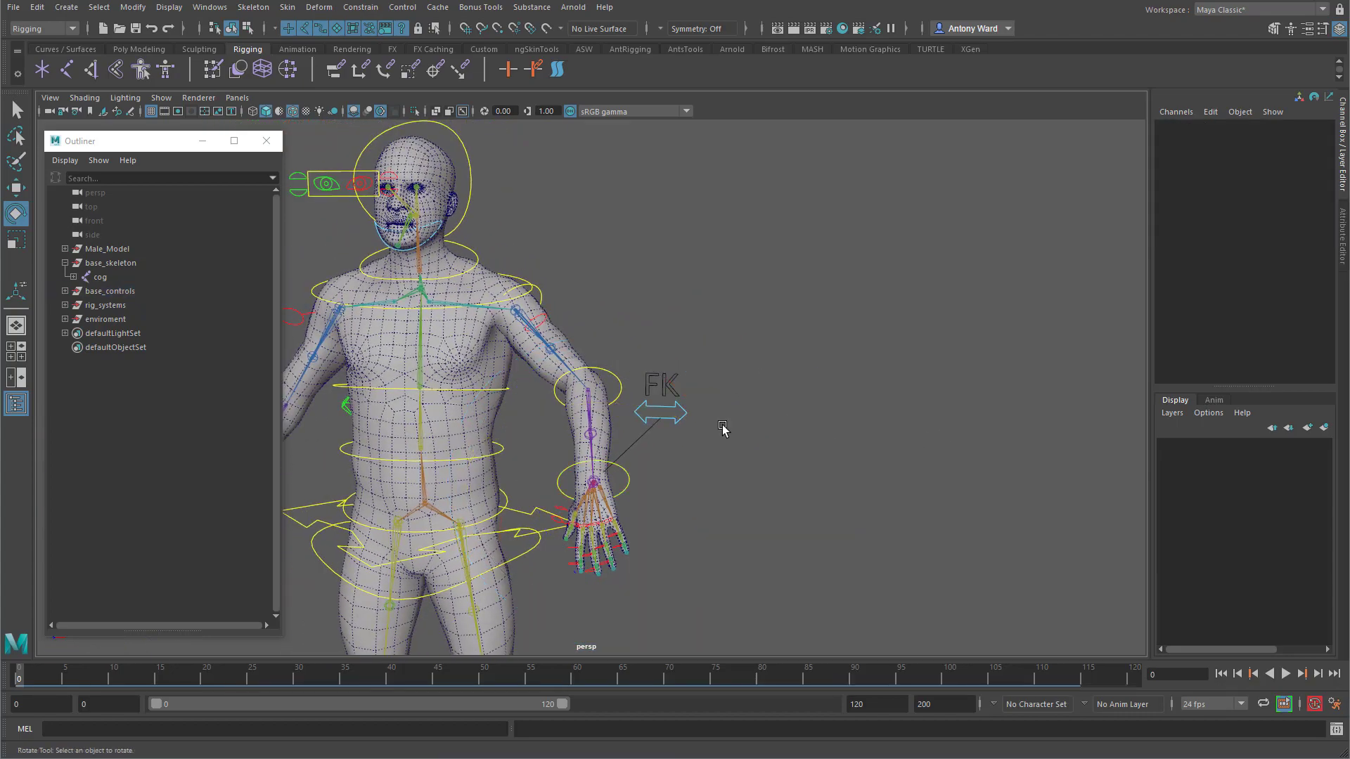
Step: Switch the left arm to IK by setting l_arm_ctrl's IK FK Switch to 1
left_click(686, 410)
left_click(1240, 138)
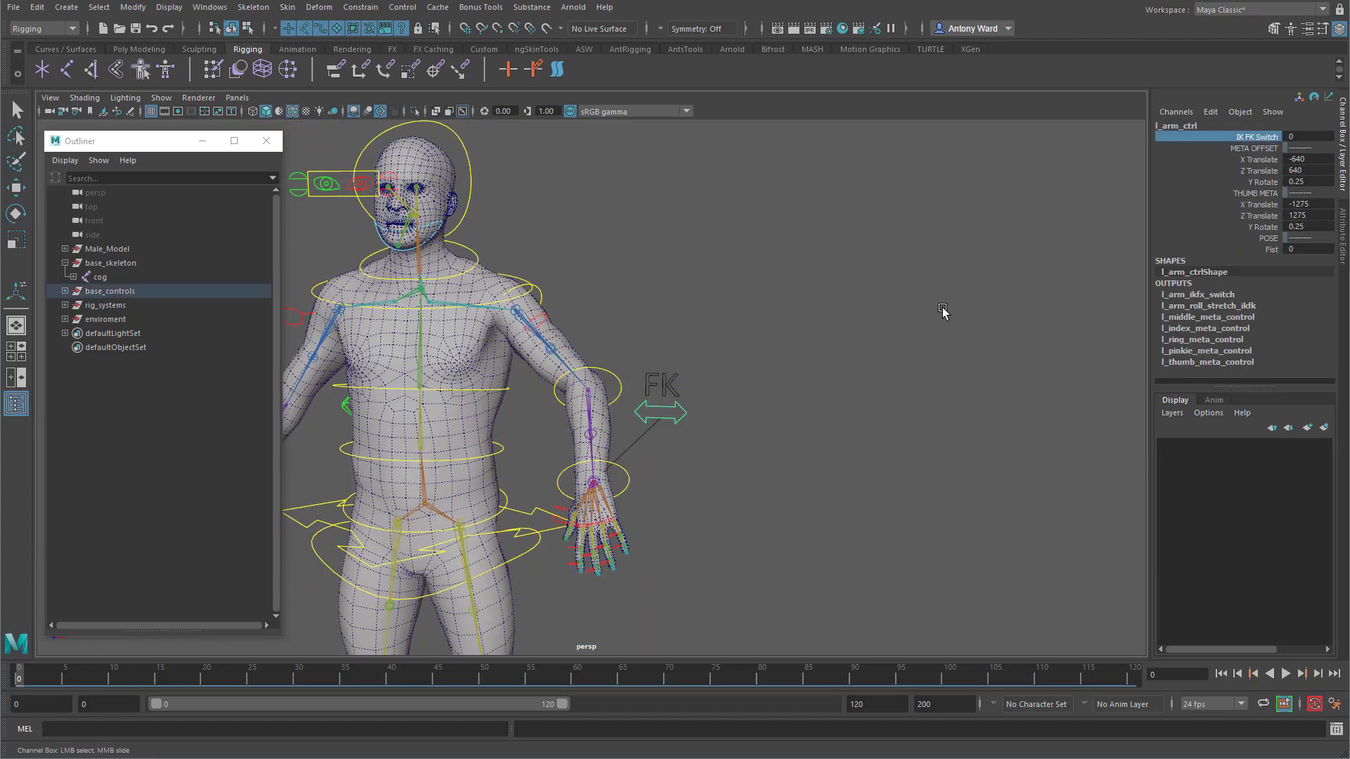
middle_click_drag(942, 312, 952, 308)
Step: Move l_arm_IK_ctrl to test the arm's stretch, and reset all its translation and rotation values to 0
left_click(923, 524)
left_click_drag(923, 524, 988, 365, "alt")
key("w")
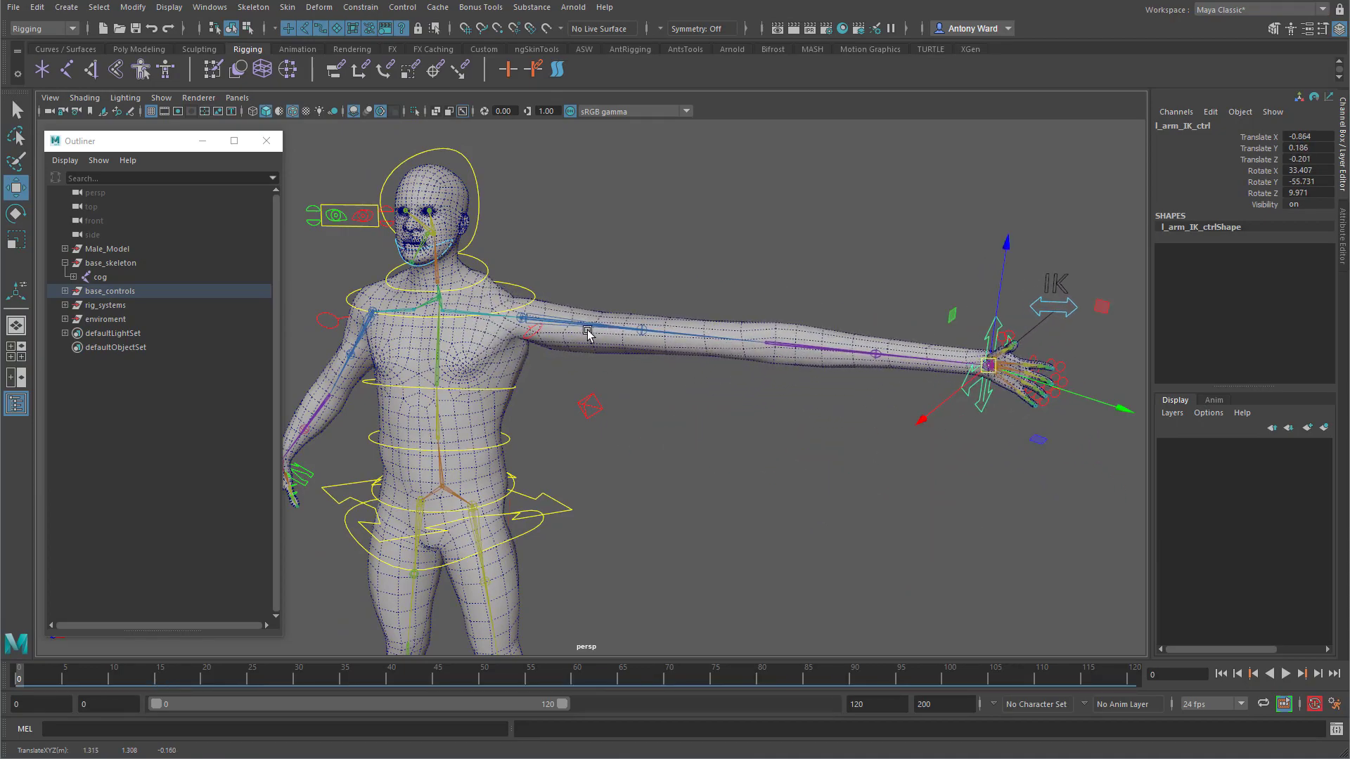
left_click_drag(983, 366, 808, 427)
left_click_drag(1301, 193, 1301, 138)
type("0")
key("Return")
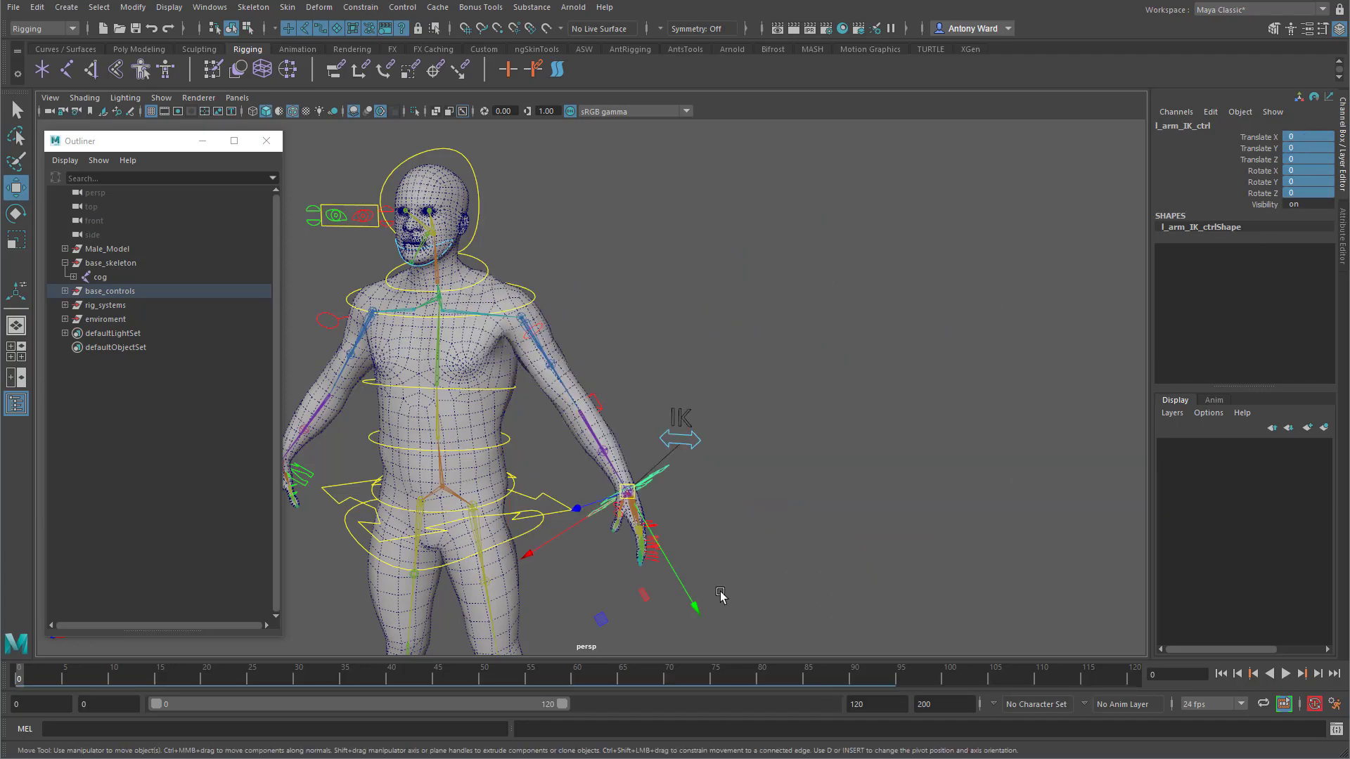
Step: Select l_arm_ctrl and slide its IK FK Switch toward FK to test the blend in the default pose
left_click(696, 440)
left_click_drag(636, 386, 780, 392, "alt")
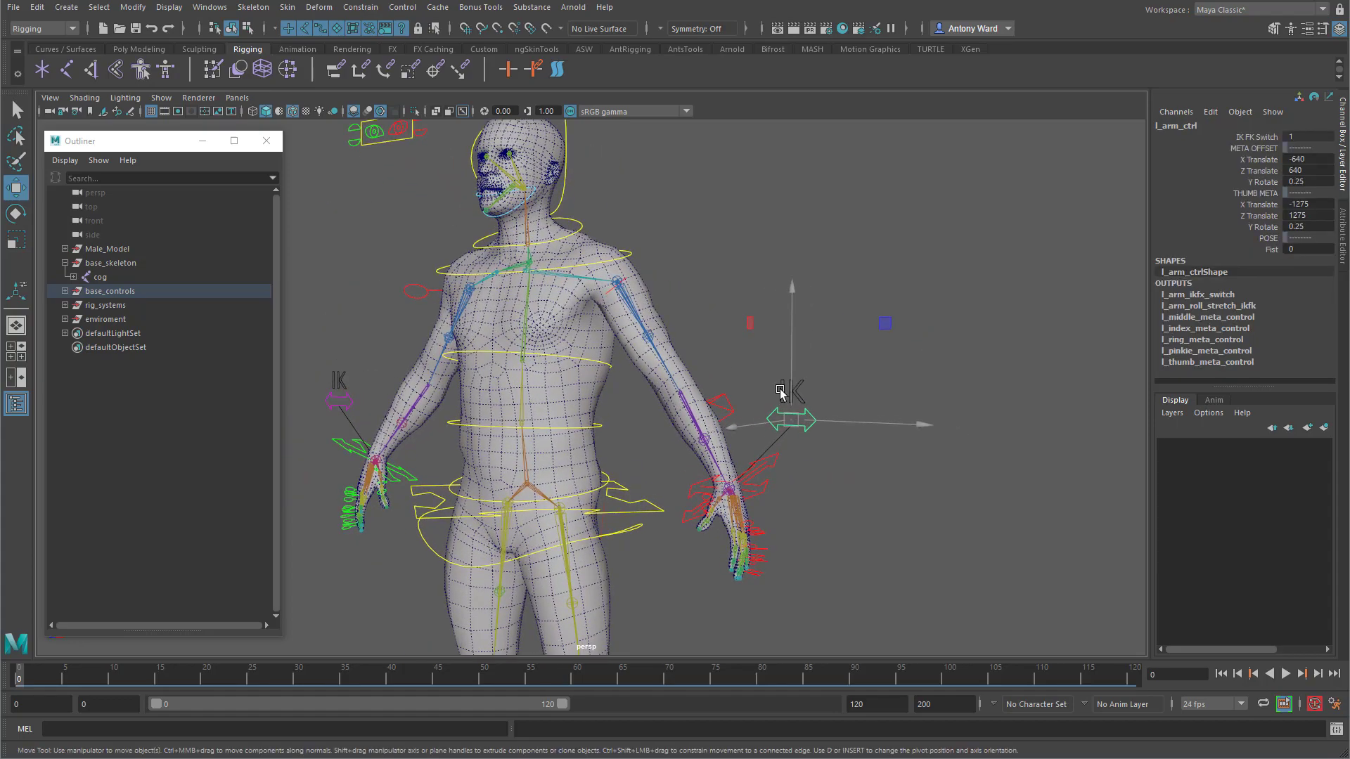
left_click(1264, 137)
middle_click_drag(892, 283, 870, 277)
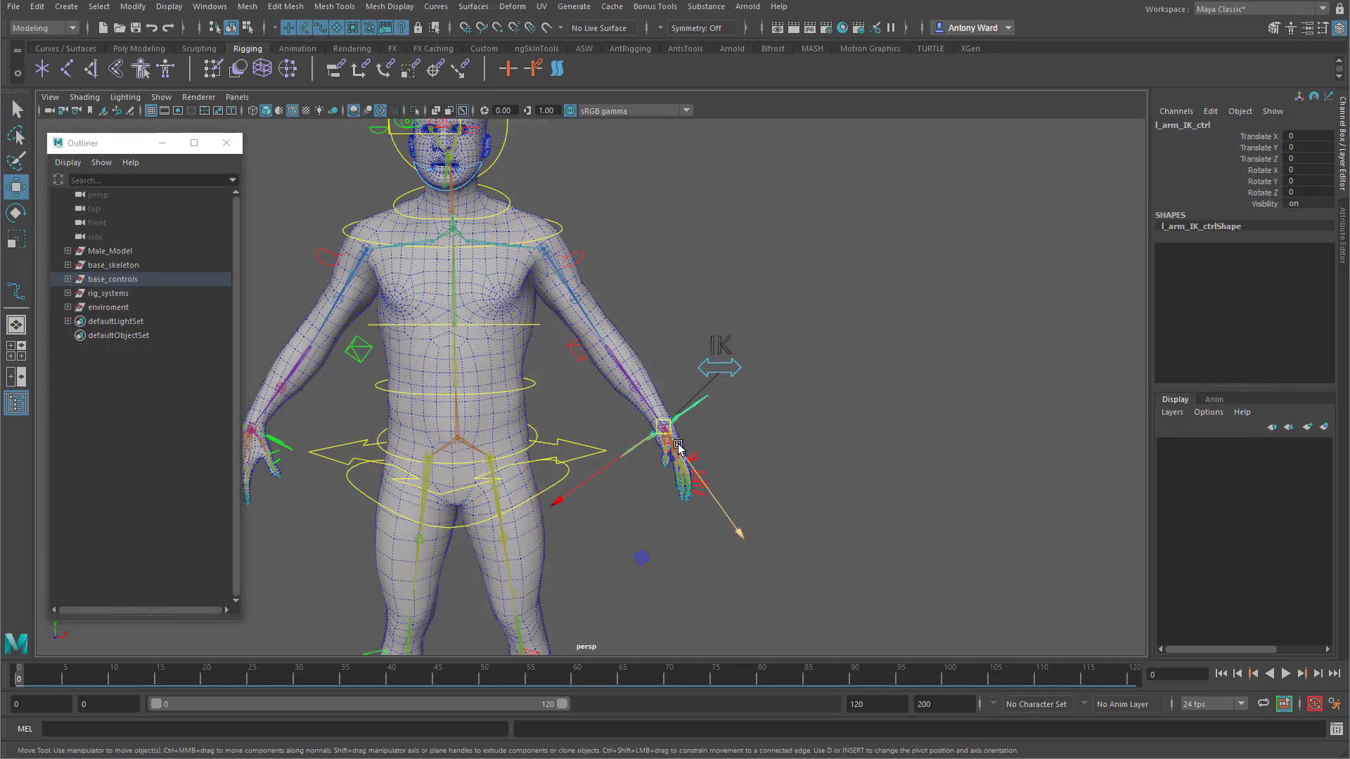
Step: Pull l_arm_IK_ctrl away from the body to test the stretch, and reset its Translate X, Y and Z to 0
middle_click_drag(678, 446, 918, 392)
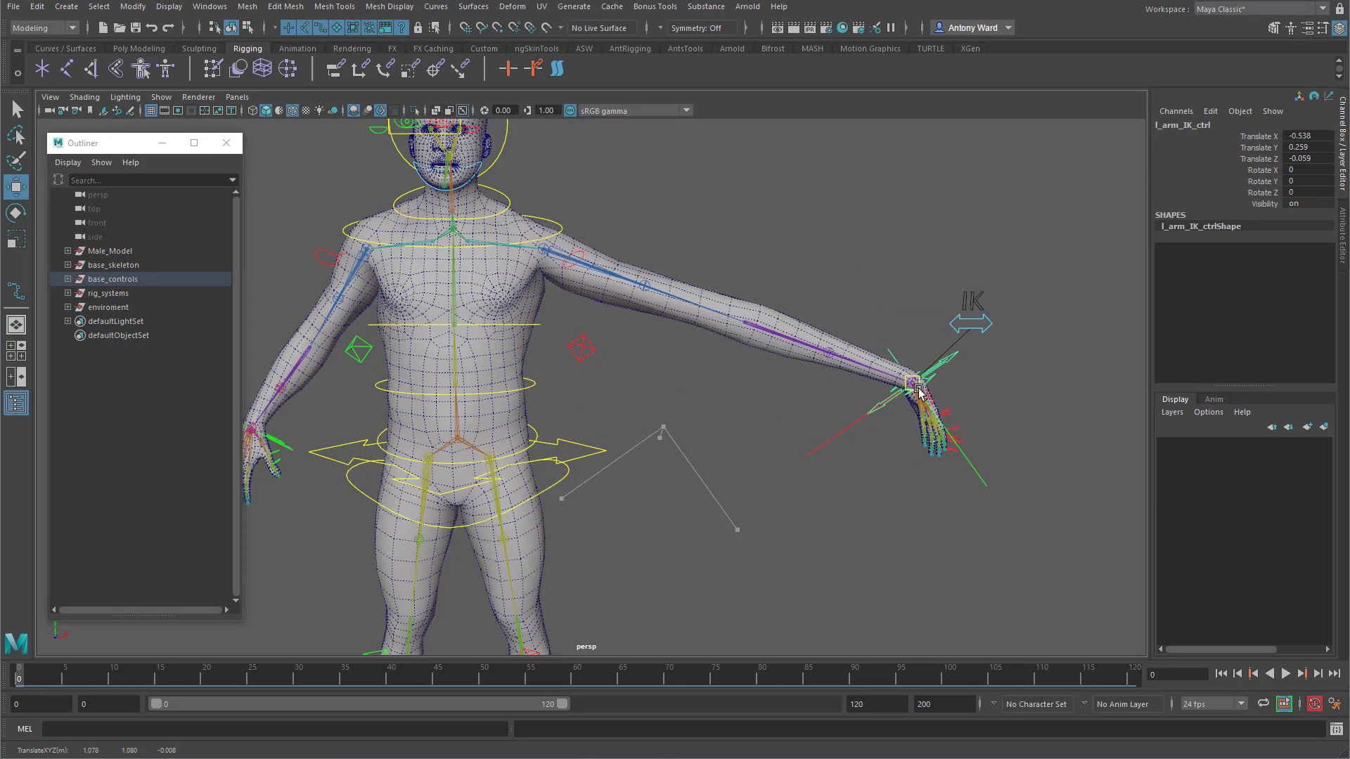
left_click_drag(823, 353, 686, 365, "alt")
middle_click_drag(816, 412, 728, 364)
left_click_drag(1306, 136, 1322, 156)
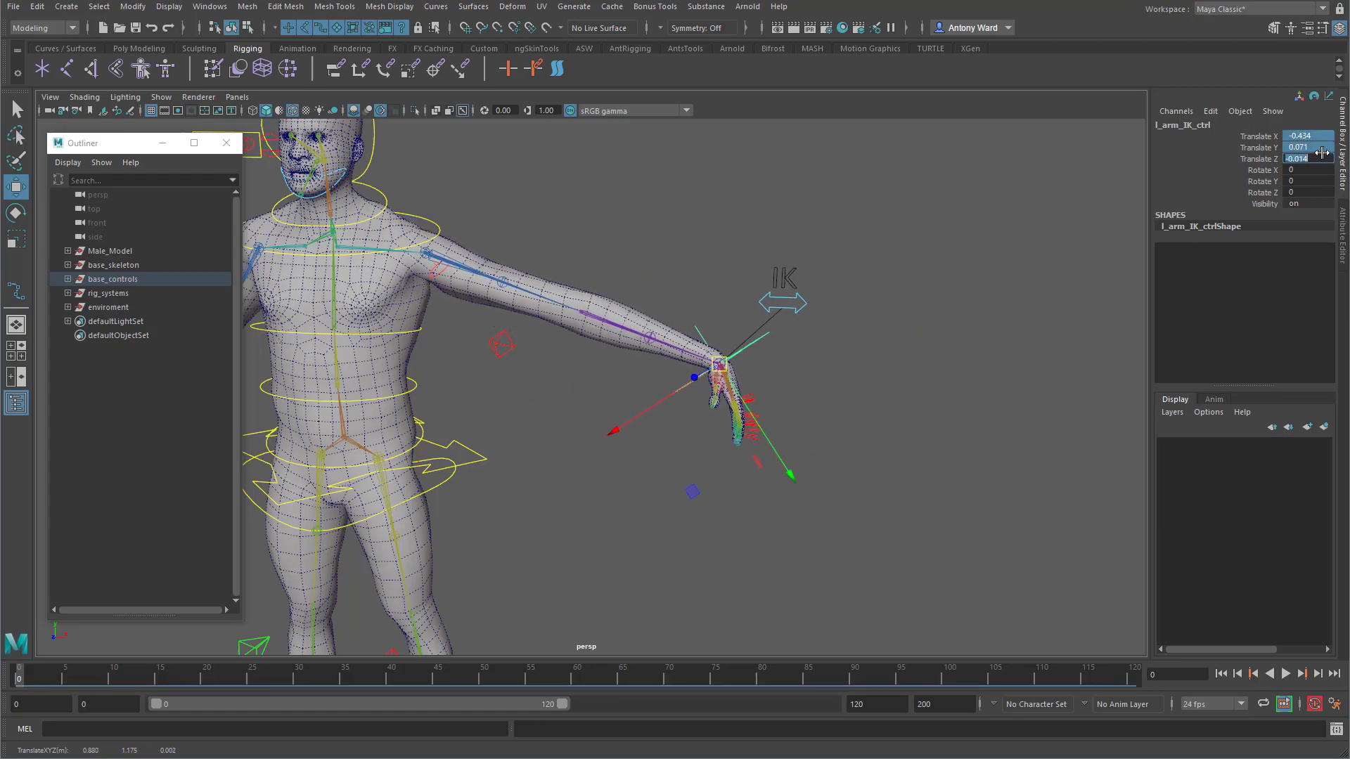
type("0")
key("Return")
middle_click_drag(646, 431, 750, 420, "alt")
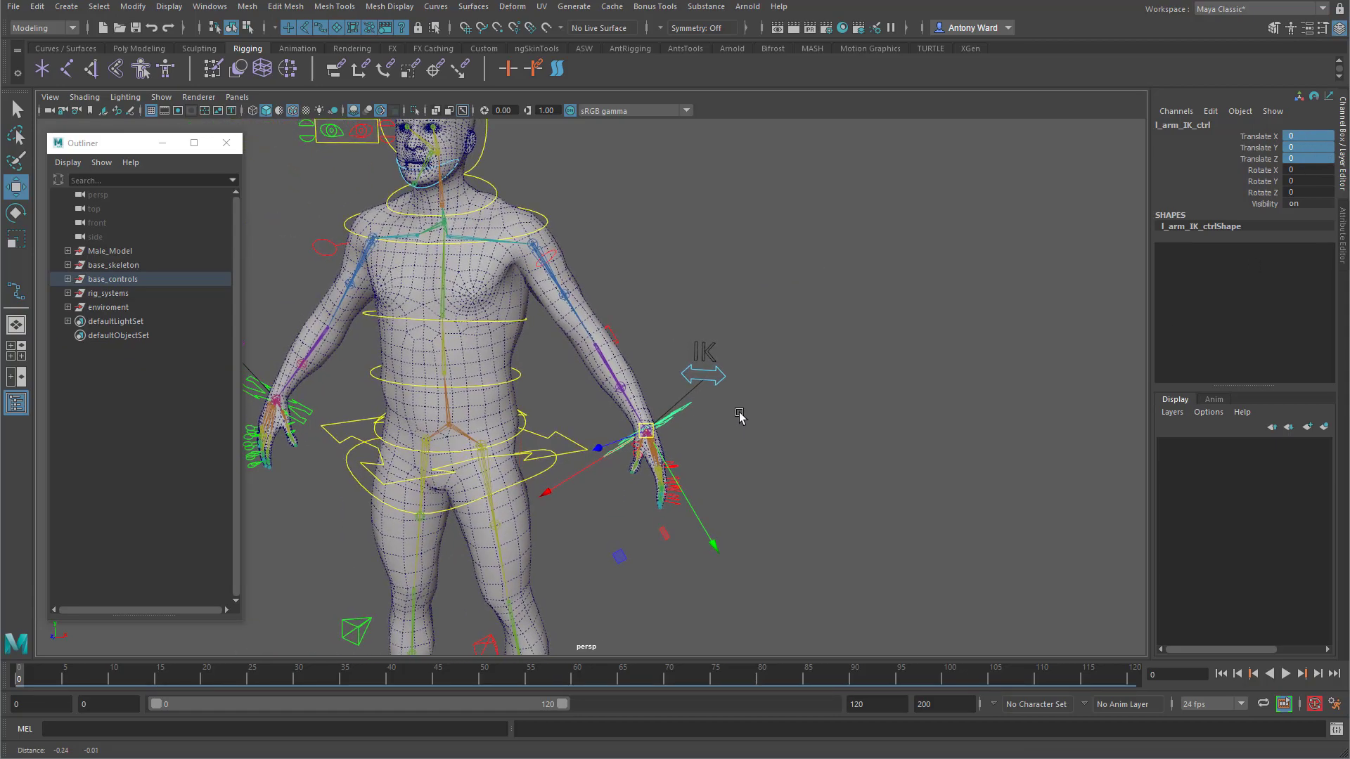
Step: Add a keyable enum attribute named STRETCH to l_arm_IK_ctrl, with a row of dashes as its only enum name
left_click(728, 376)
left_click_drag(869, 496, 831, 475, "alt")
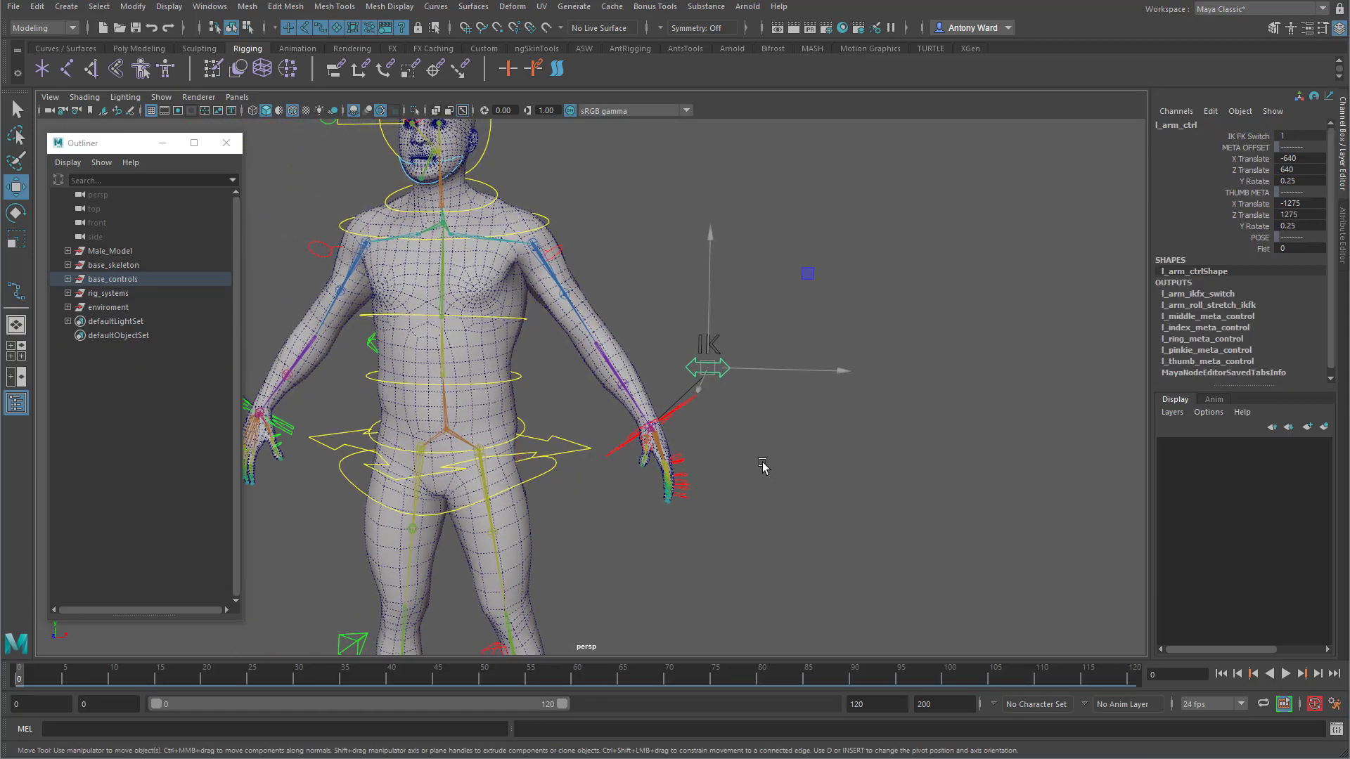
left_click(692, 428)
left_click(693, 401)
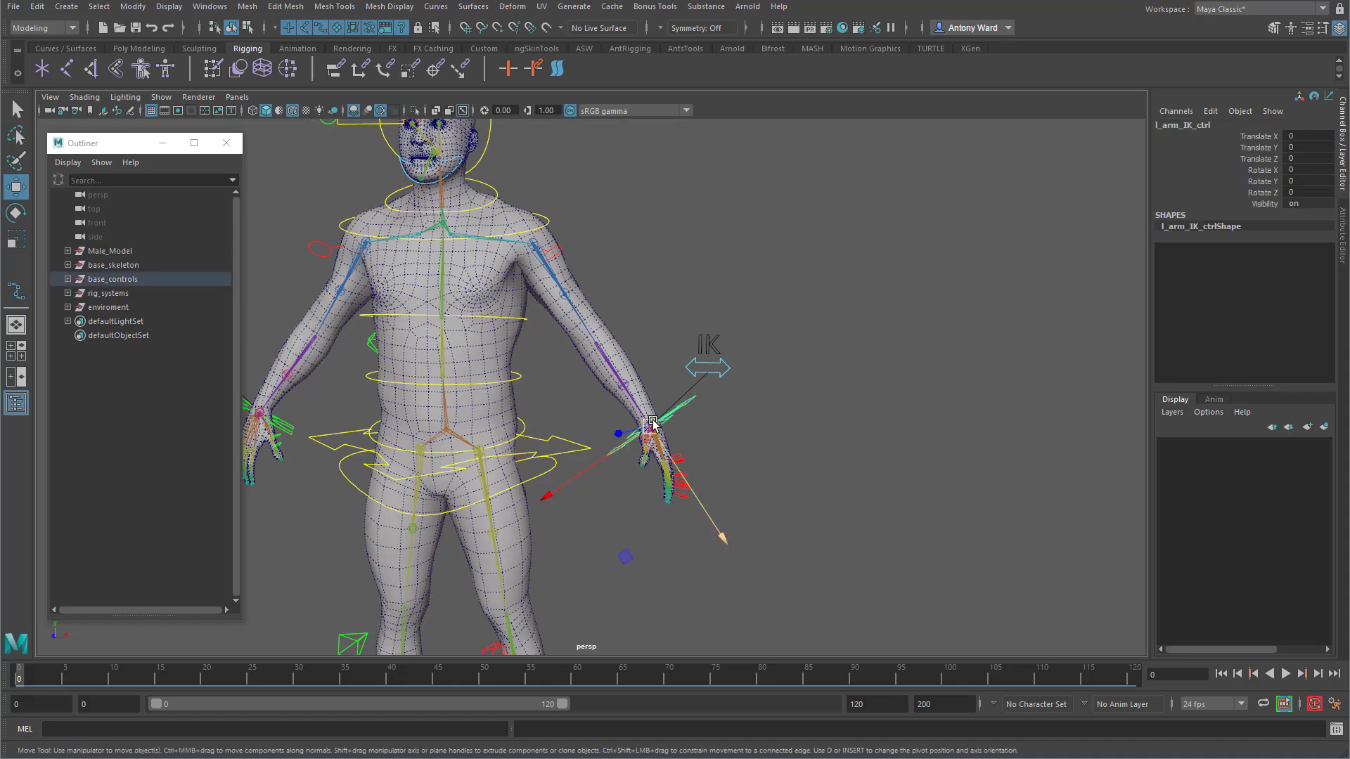
left_click_drag(678, 443, 708, 434, "alt")
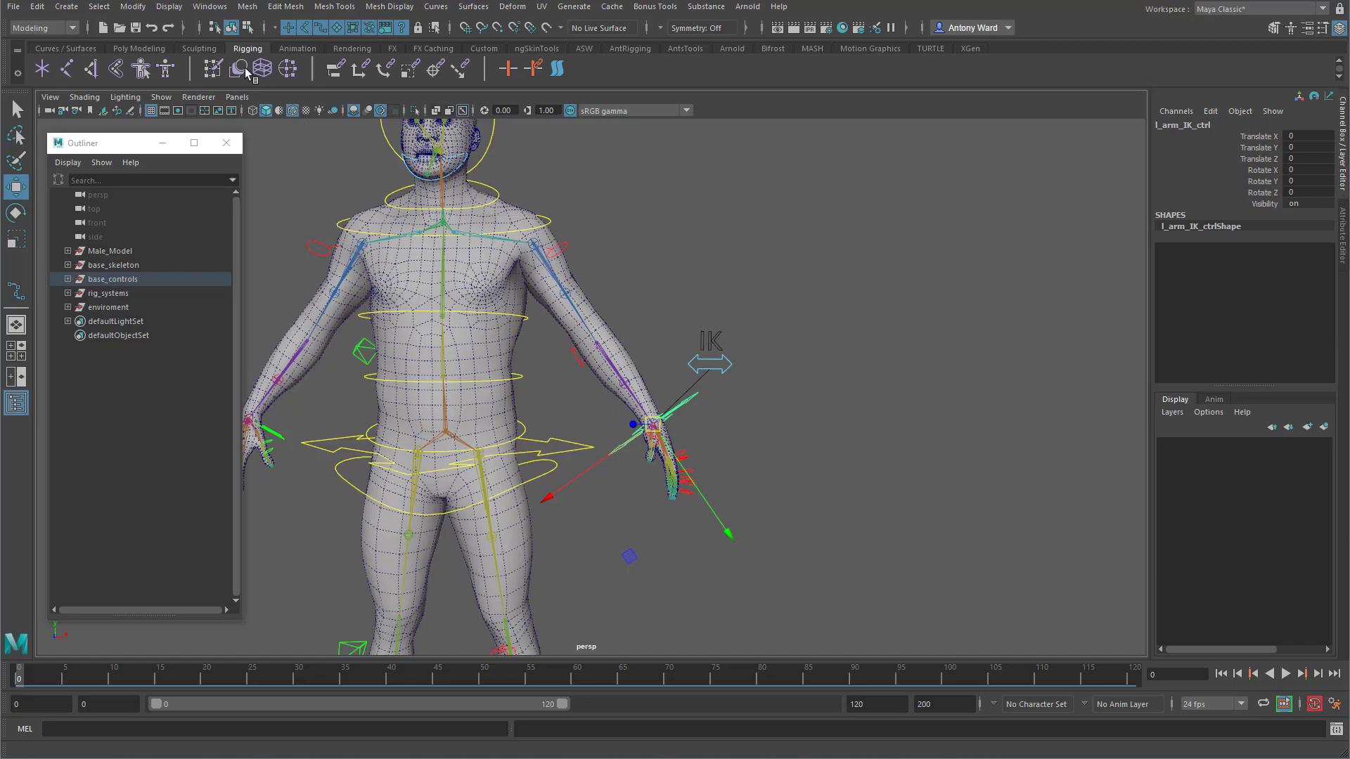
left_click(133, 7)
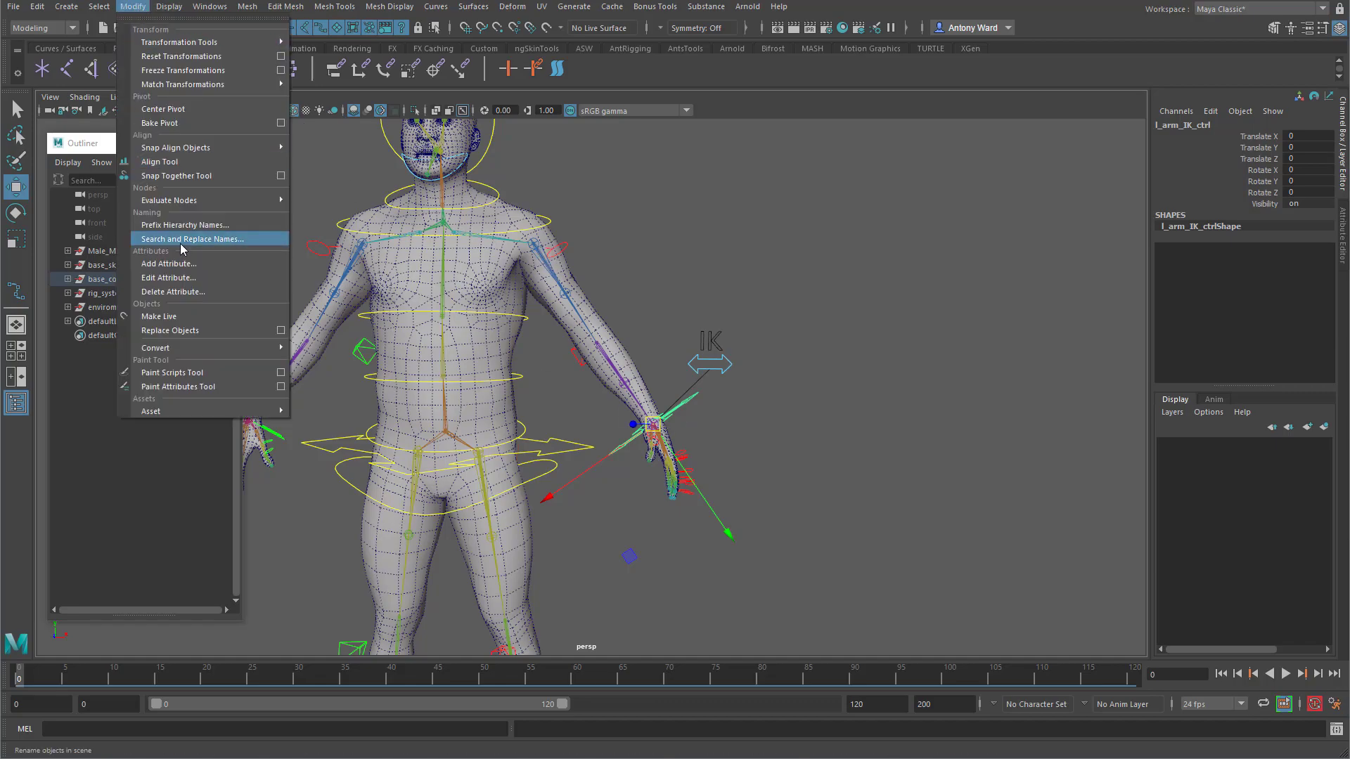
left_click(187, 263)
left_click_drag(534, 247, 874, 180)
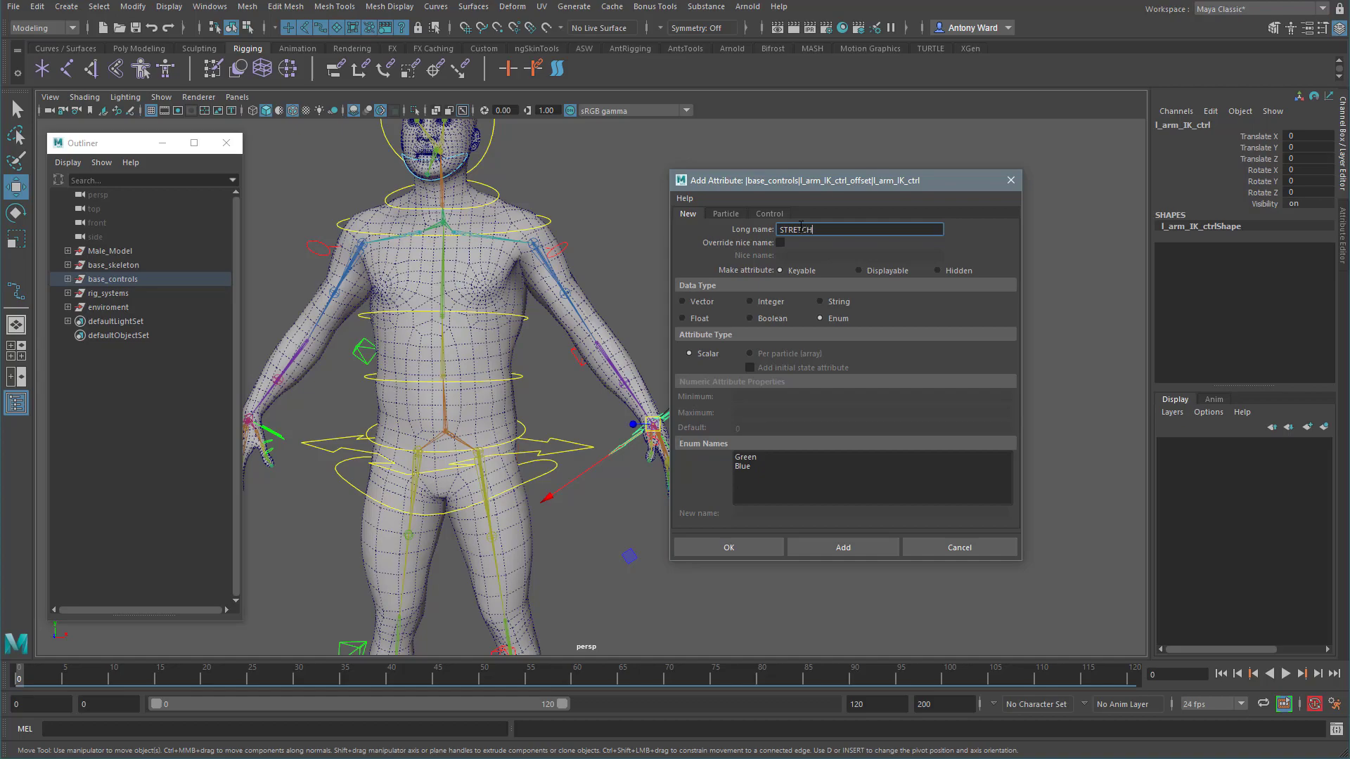
left_click(742, 466)
left_click(748, 514)
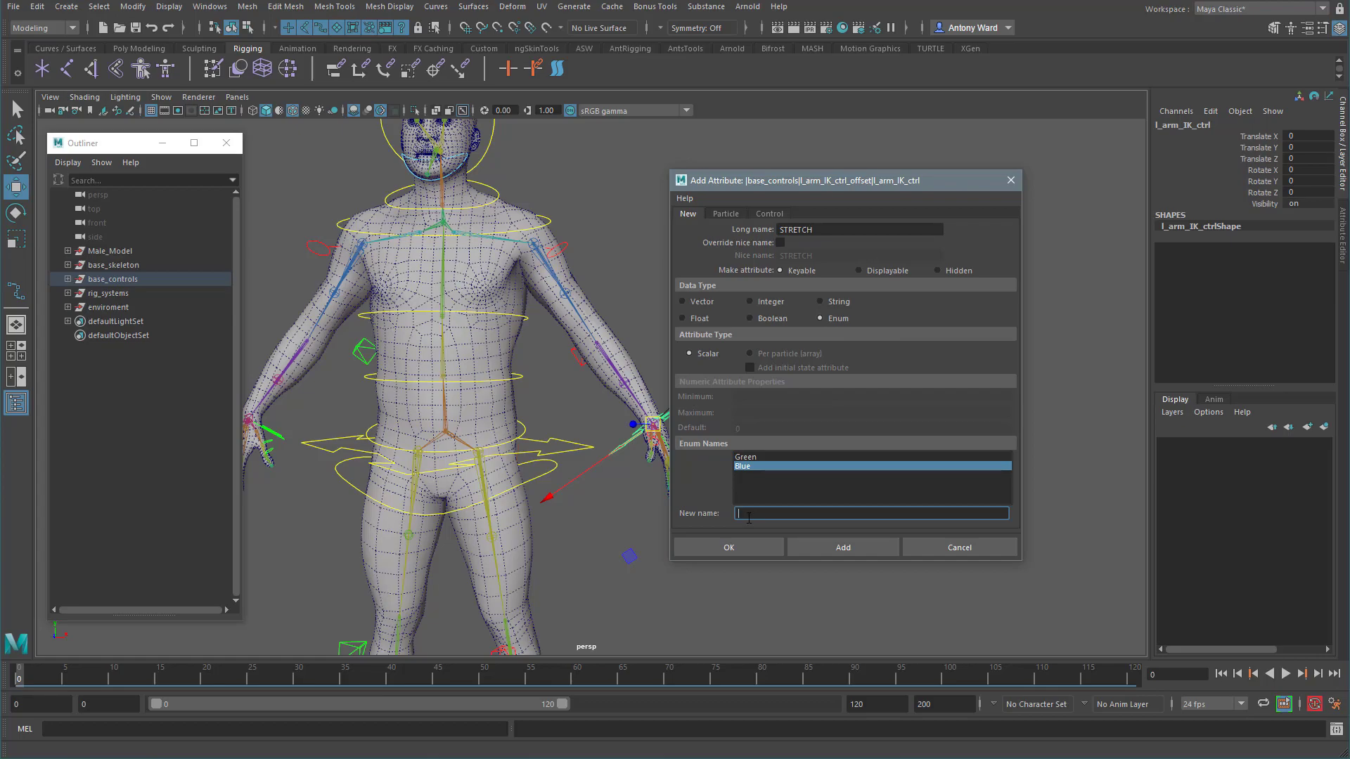
key("Return")
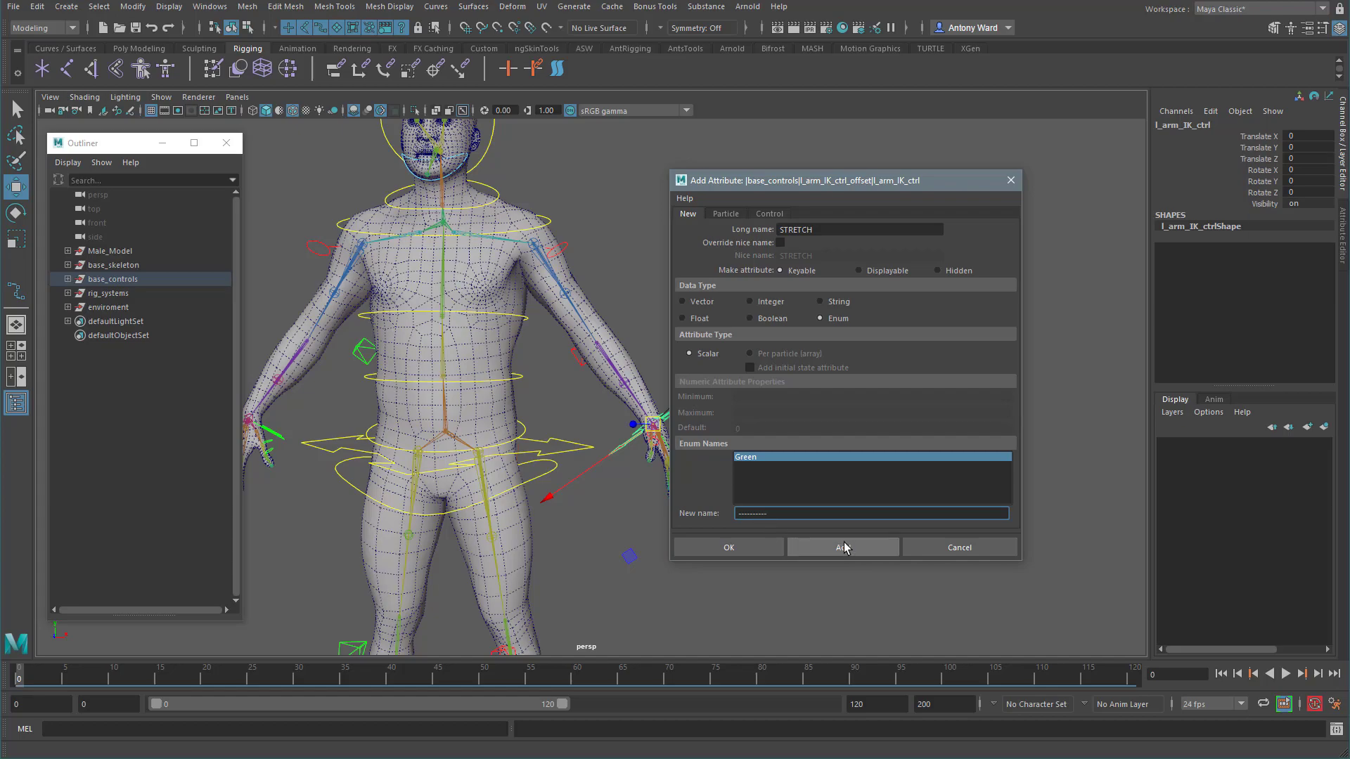
left_click(843, 547)
Step: Lock the STRETCH divider attribute on l_arm_IK_ctrl
left_click(1253, 215)
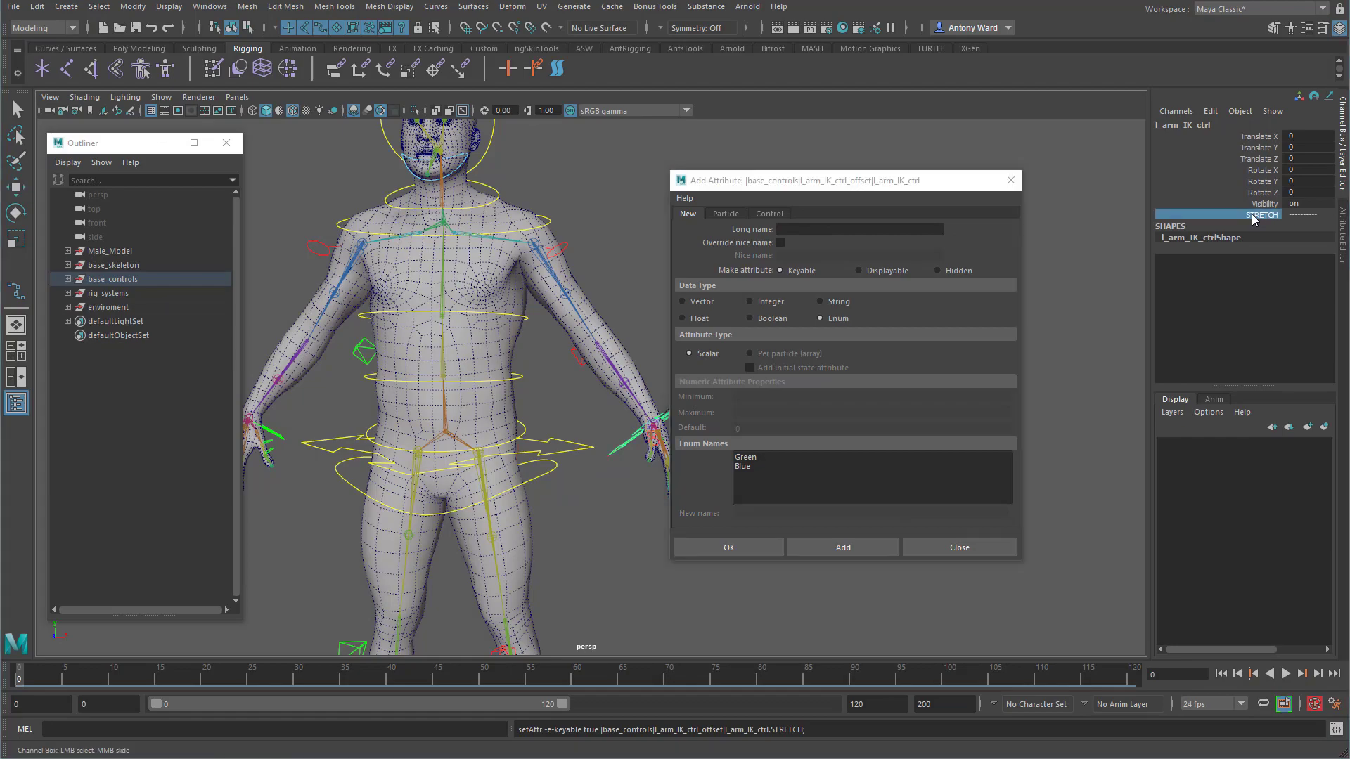
right_click(1252, 215)
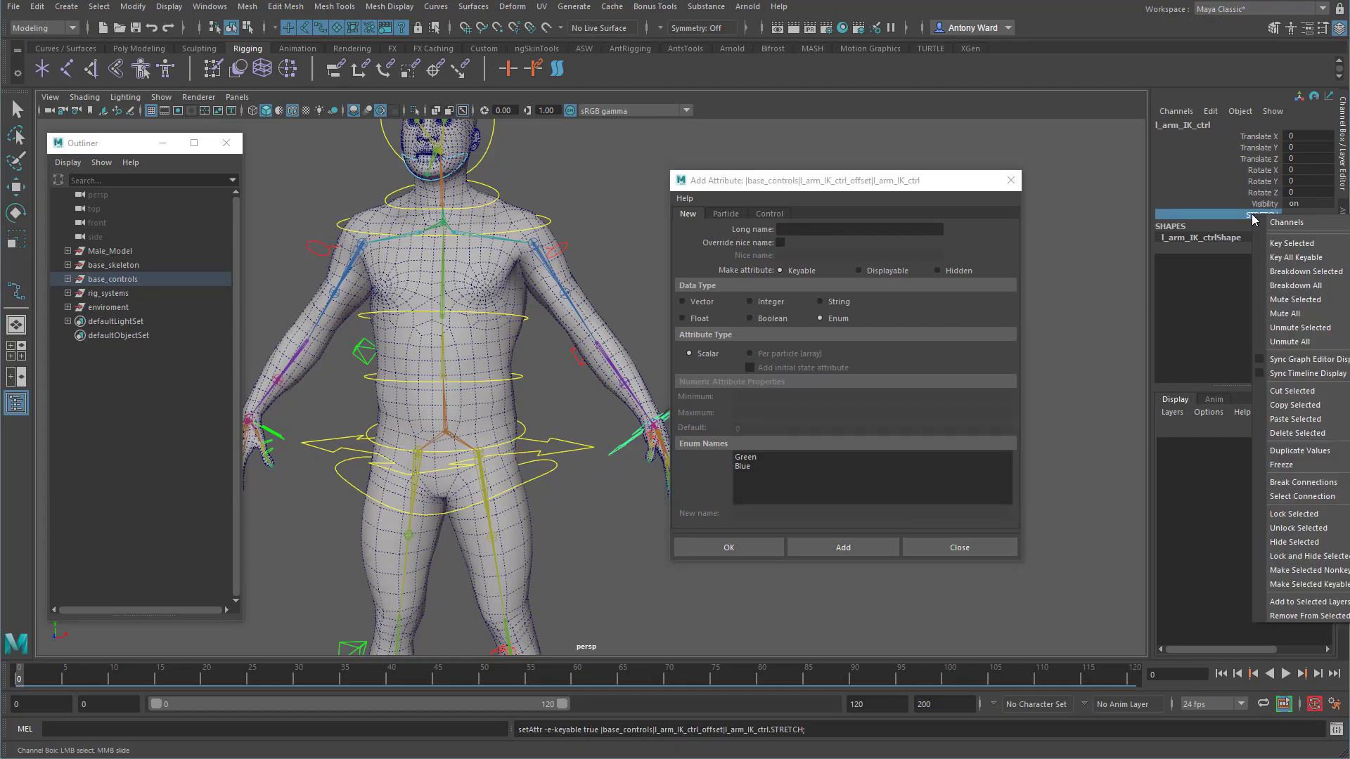
left_click(1316, 519)
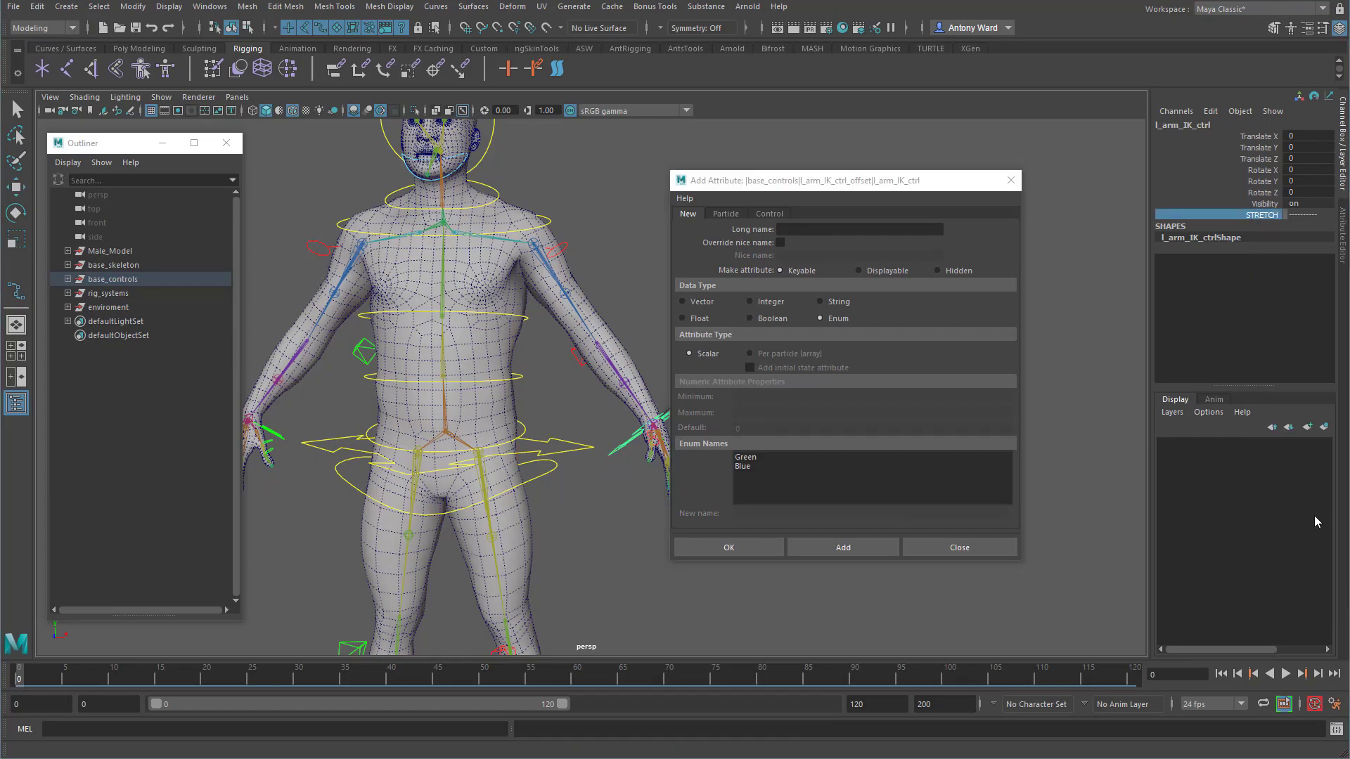
right_click(1261, 220)
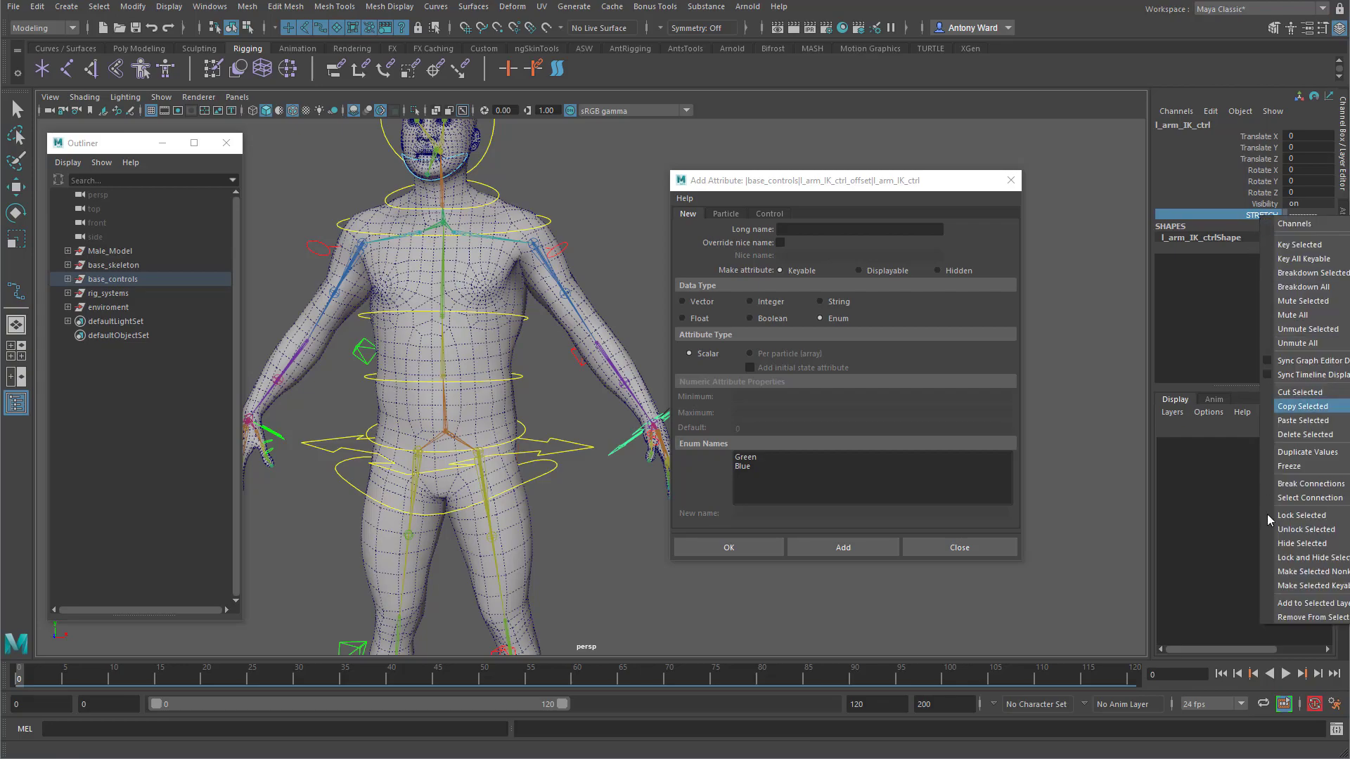
left_click(1281, 572)
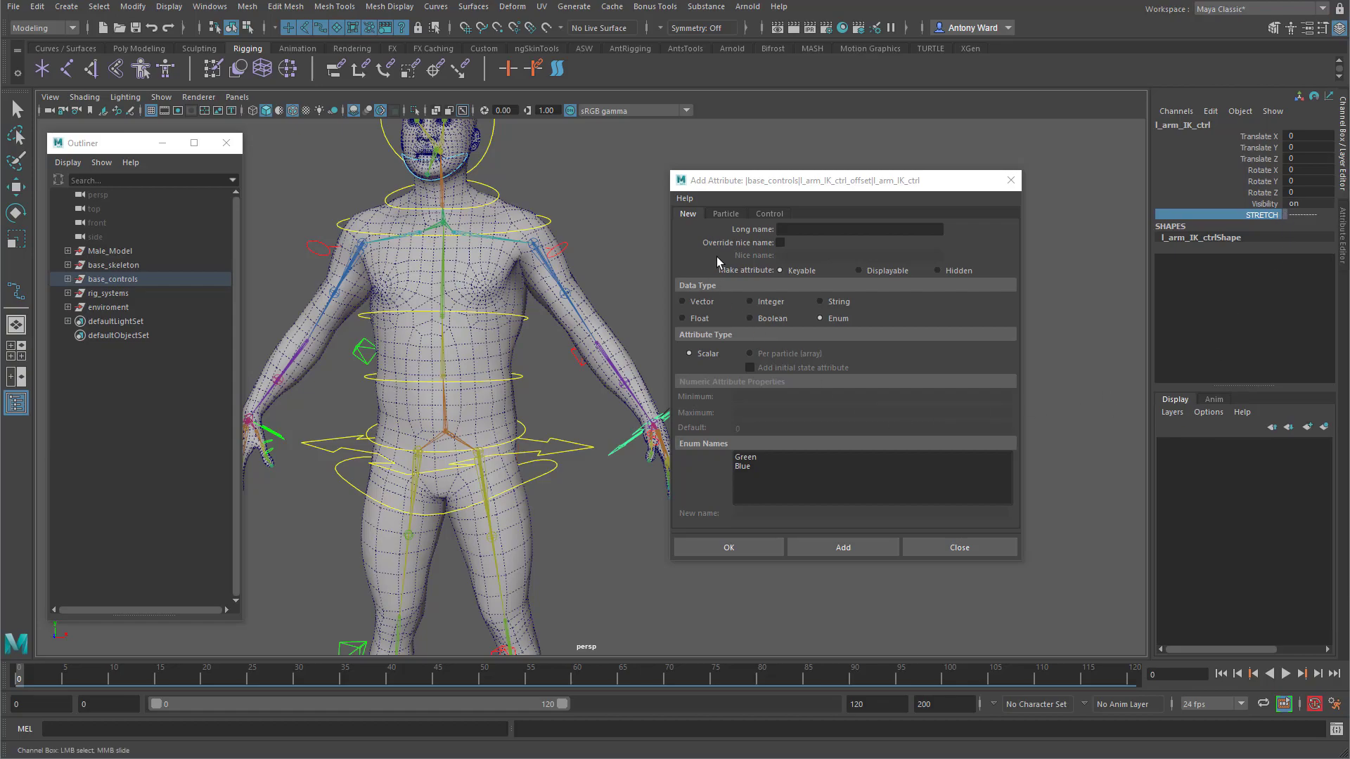
Step: Add a keyable float attribute named Stretchiness to l_arm_IK_ctrl, with minimum 0 and maximum 1
left_click(700, 320)
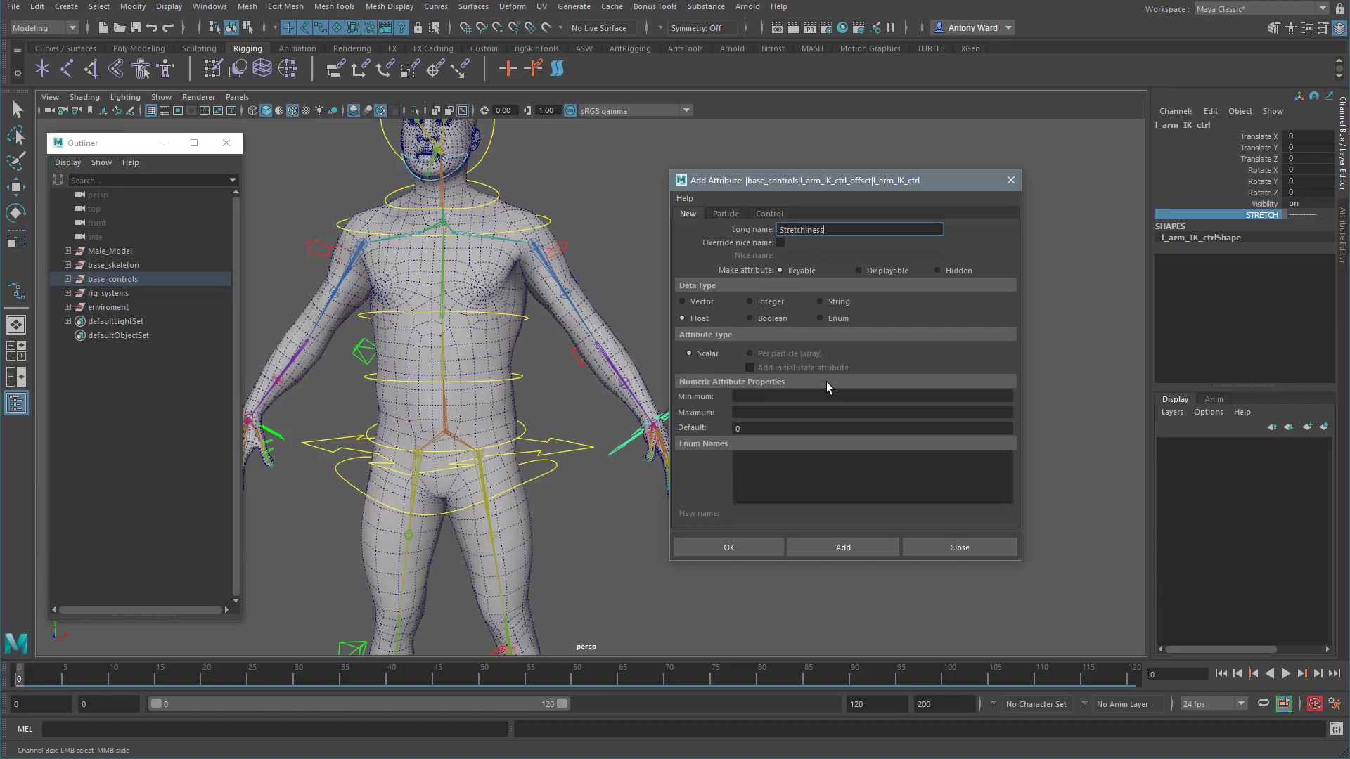
left_click(766, 395)
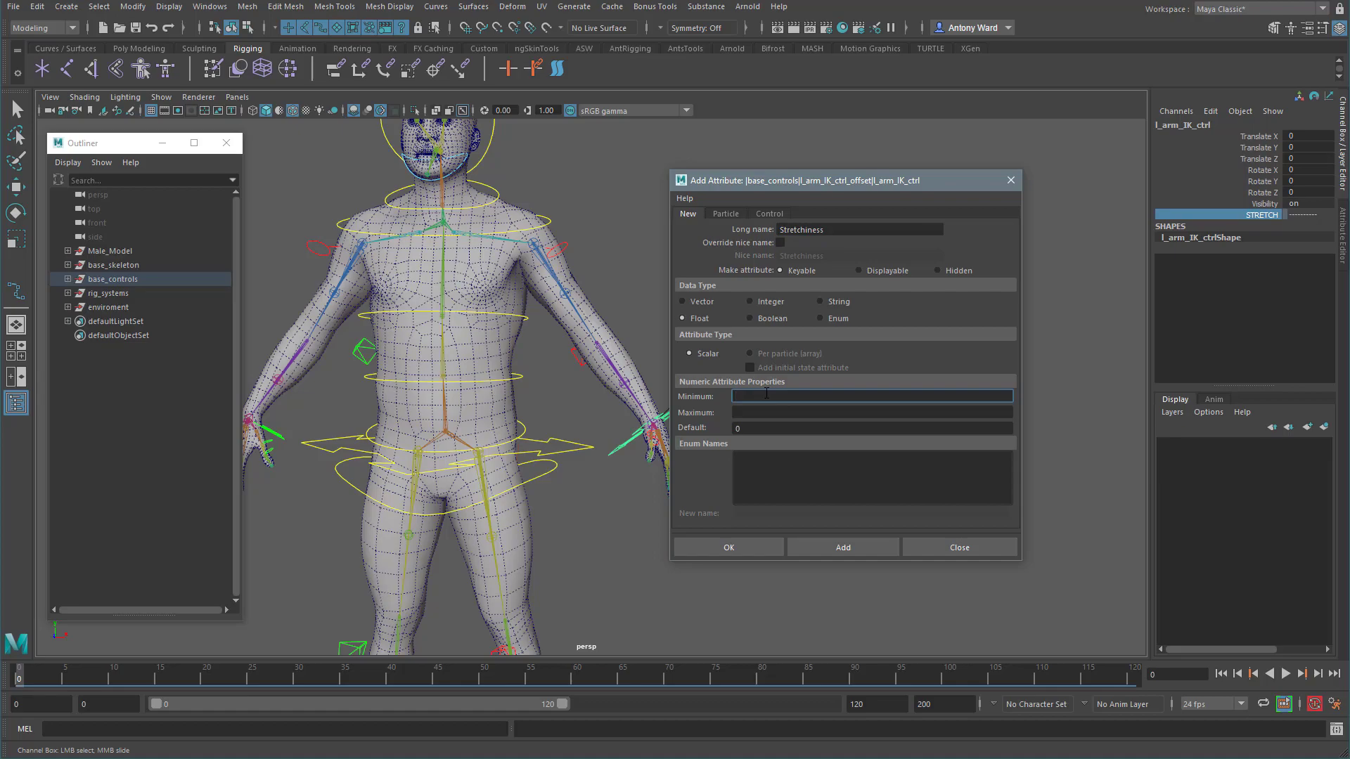
left_click(767, 408)
type("1")
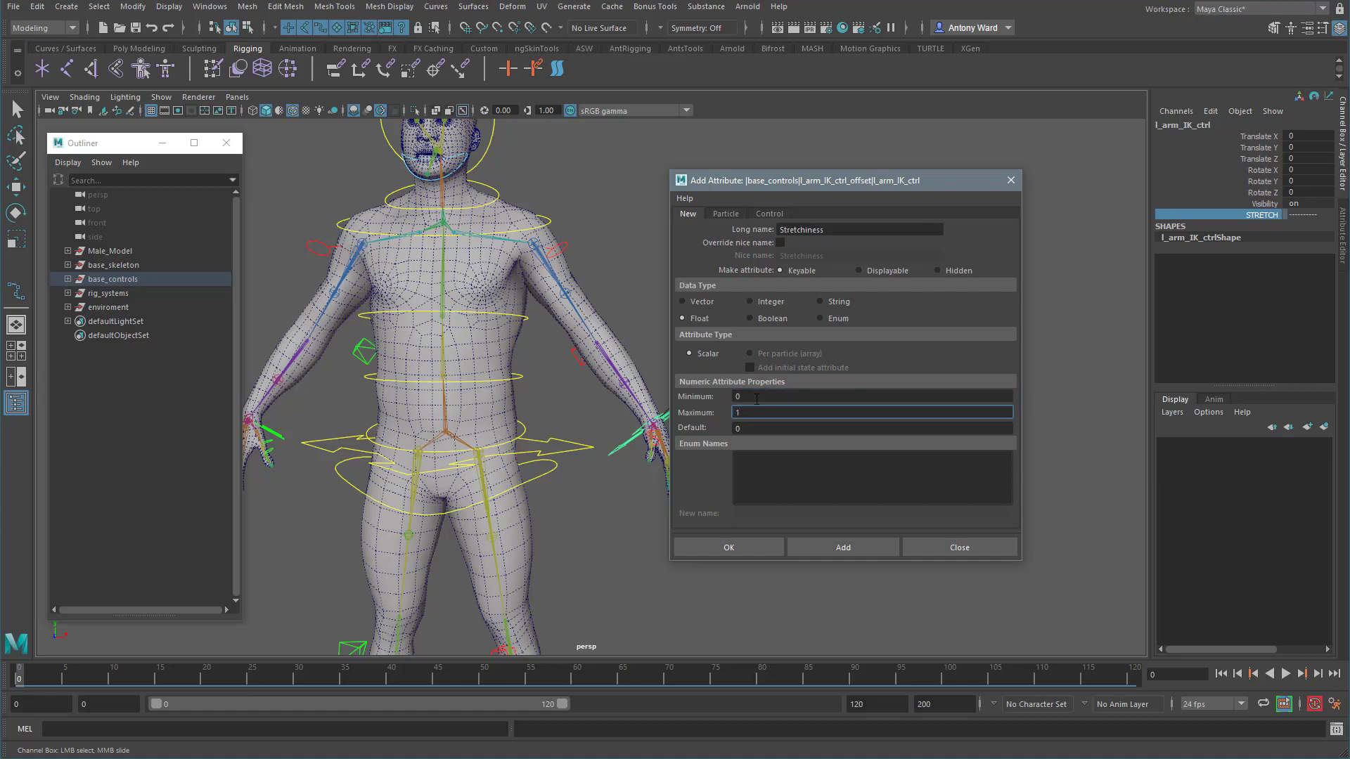
left_click(755, 395)
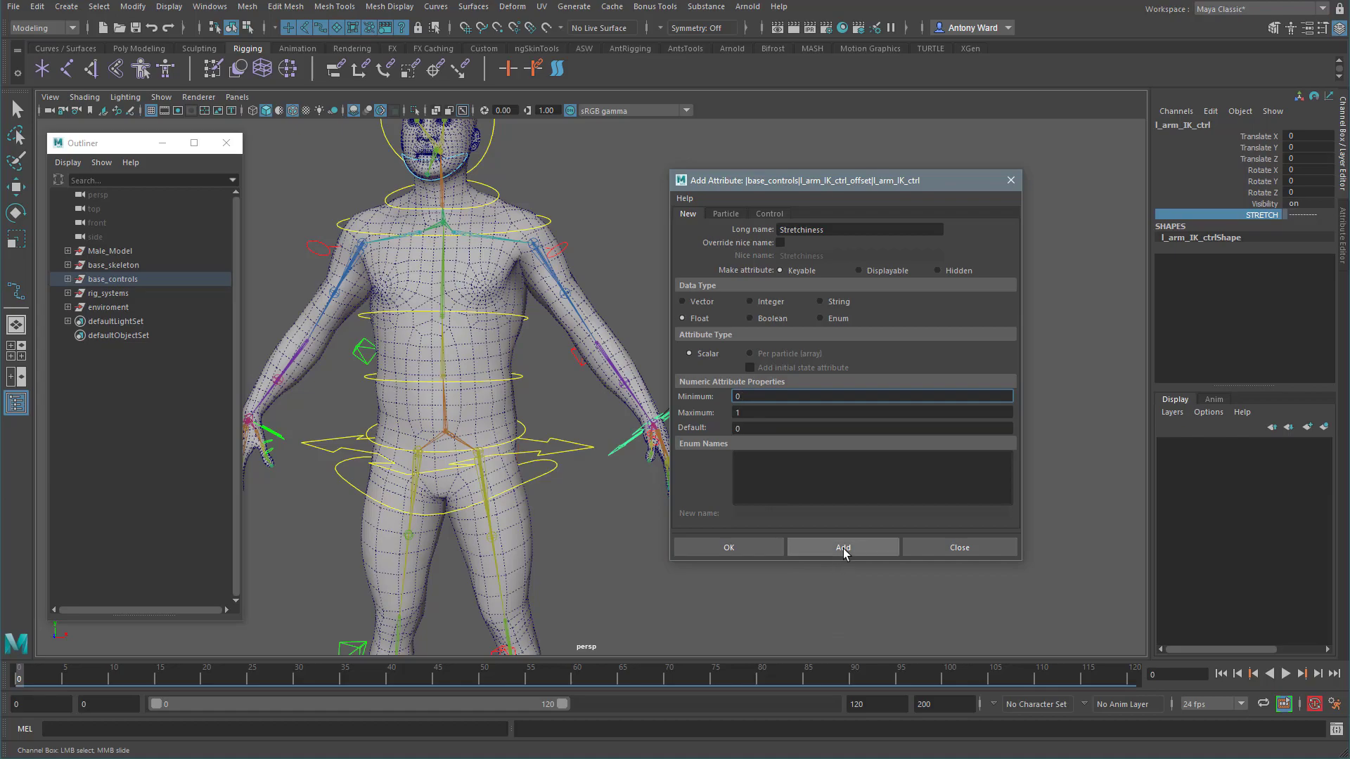
left_click(842, 549)
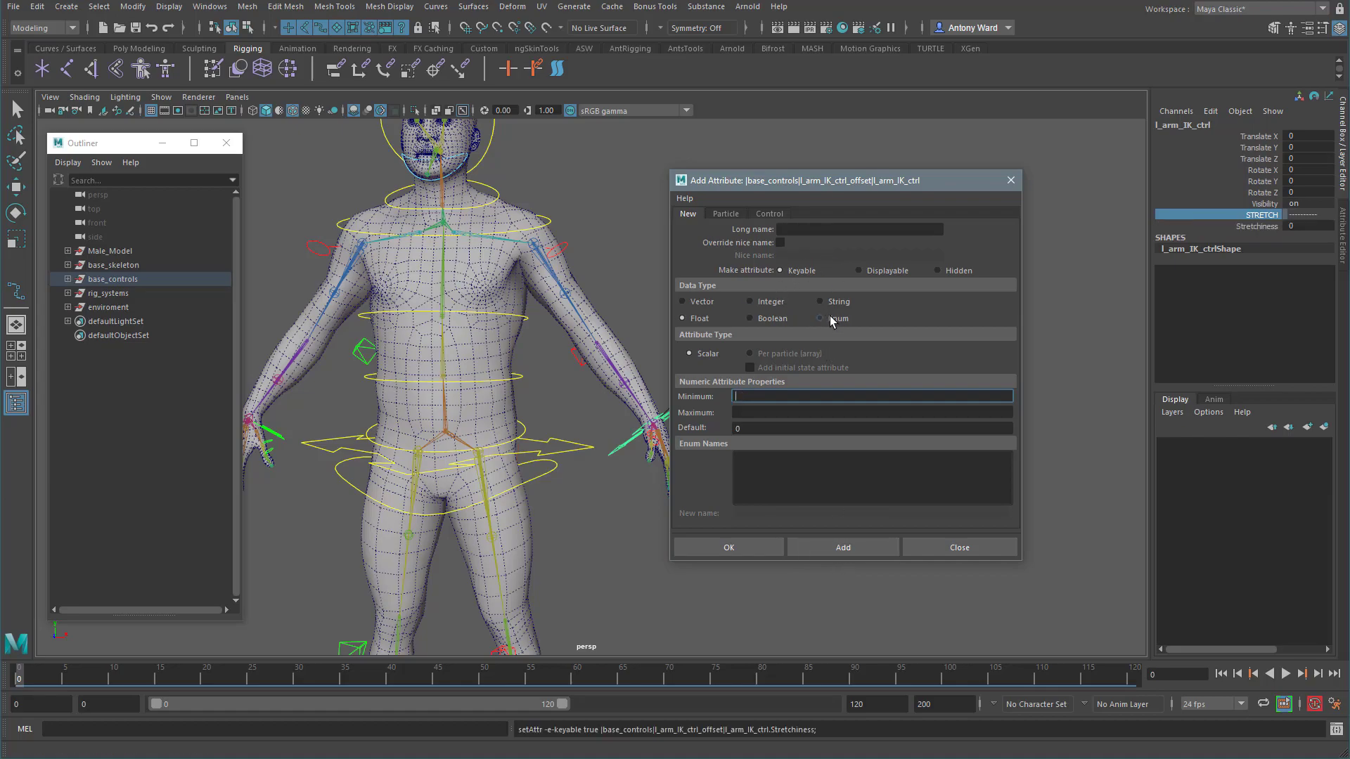
Step: Define an enum attribute named Stretch_Type with None and Both as its first two enum names
left_click(831, 320)
left_click(793, 229)
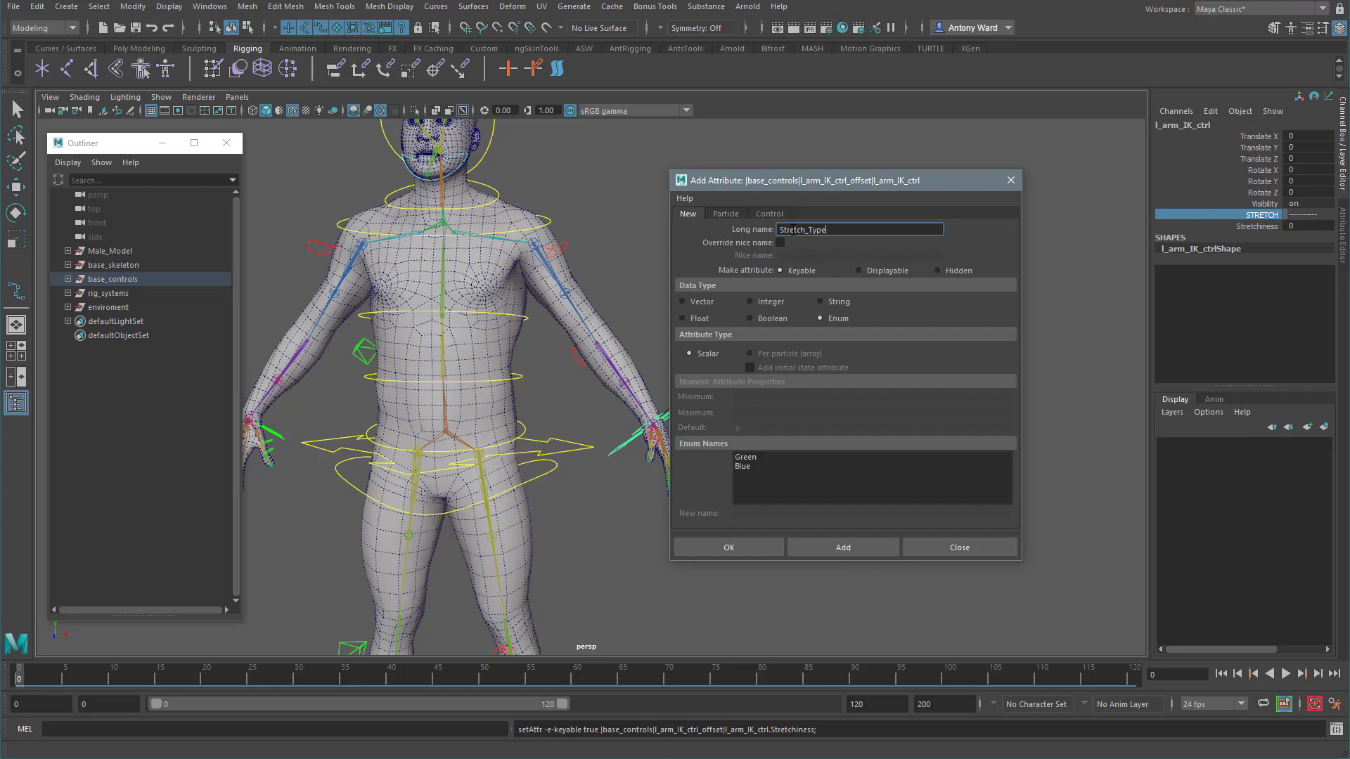
left_click(759, 457)
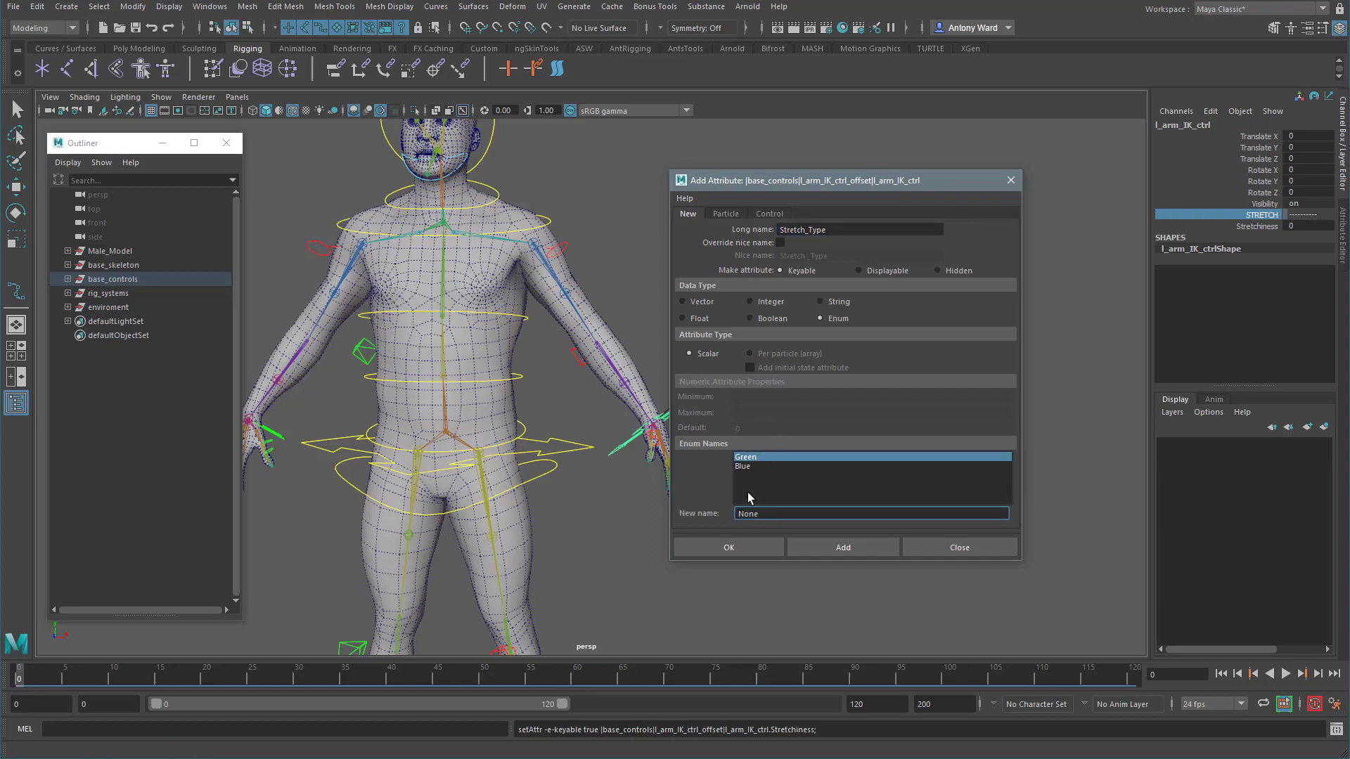
left_click(749, 466)
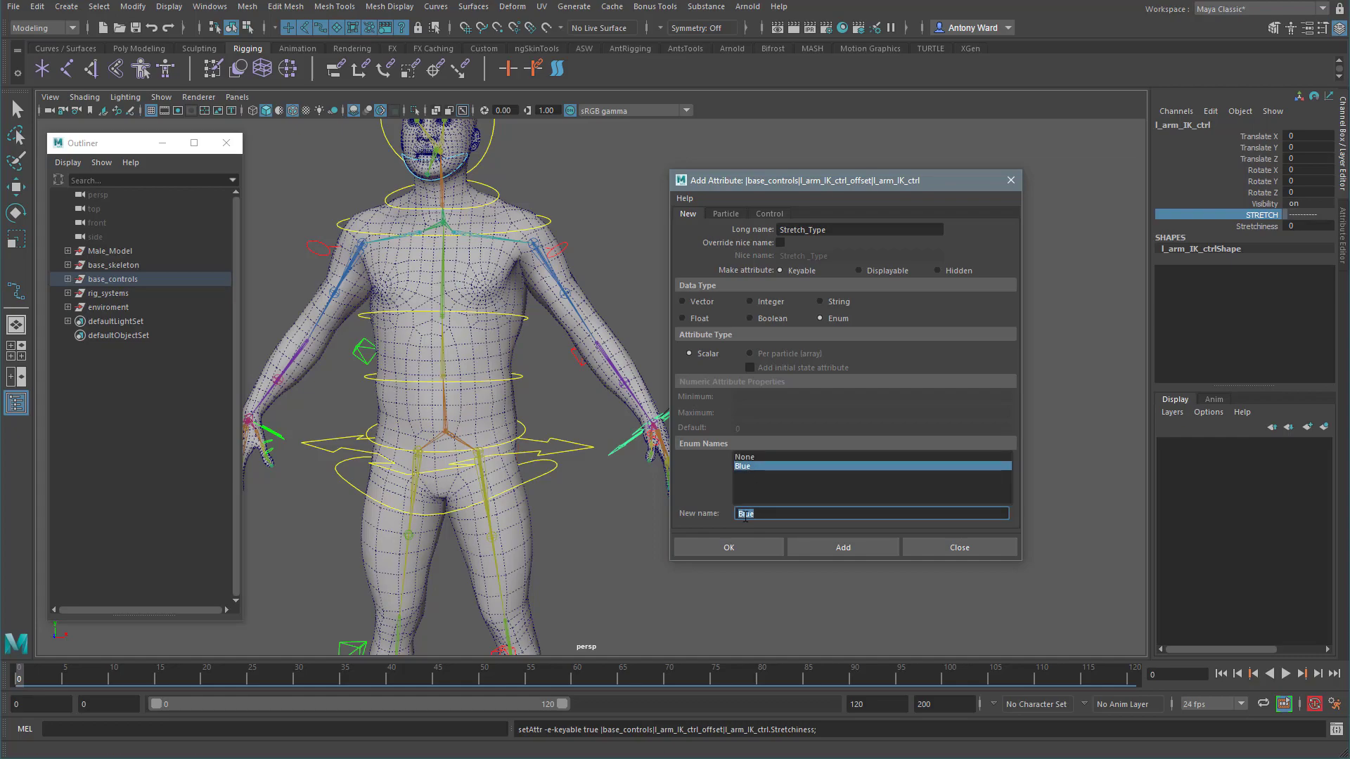
type("Both")
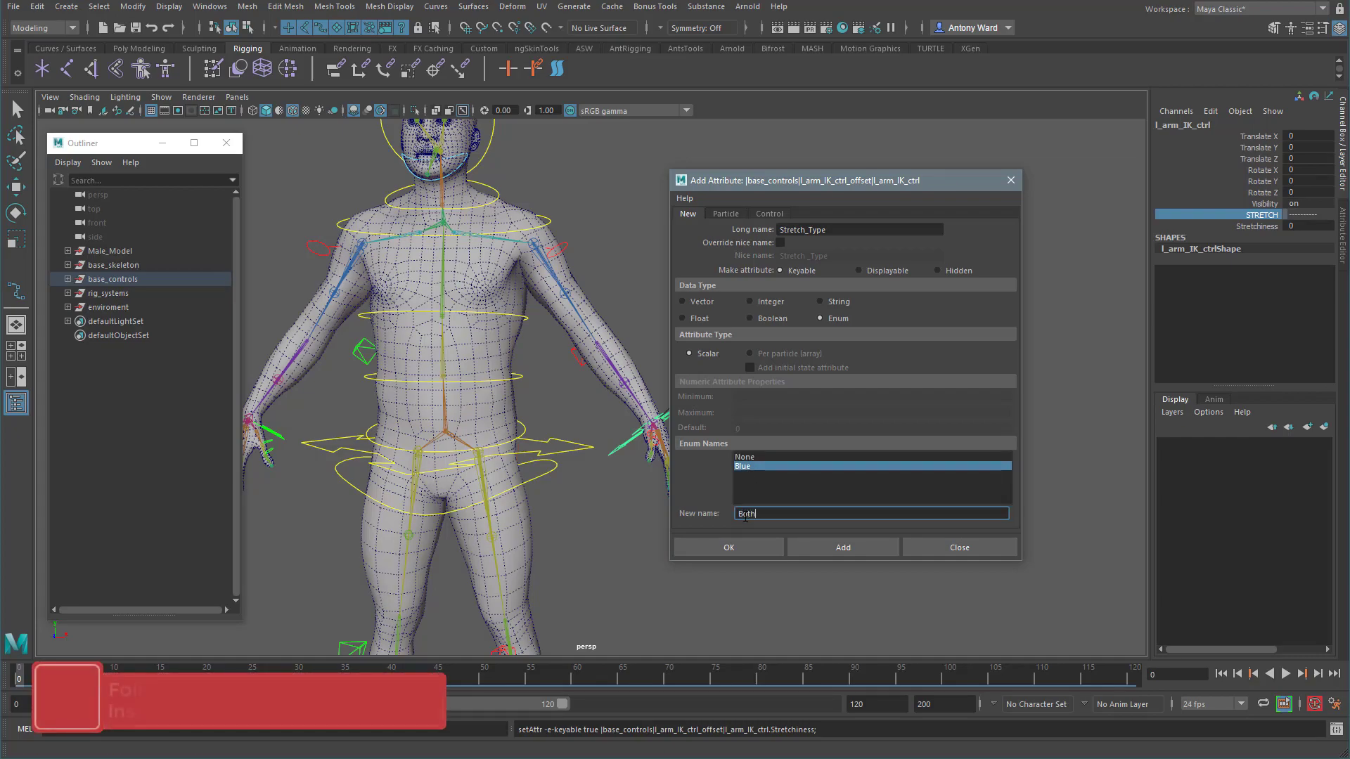
Step: Append the enum names Stretch, ----- and Squash, add the attribute to l_arm_IK_ctrl, and finish adding attributes
left_click(761, 475)
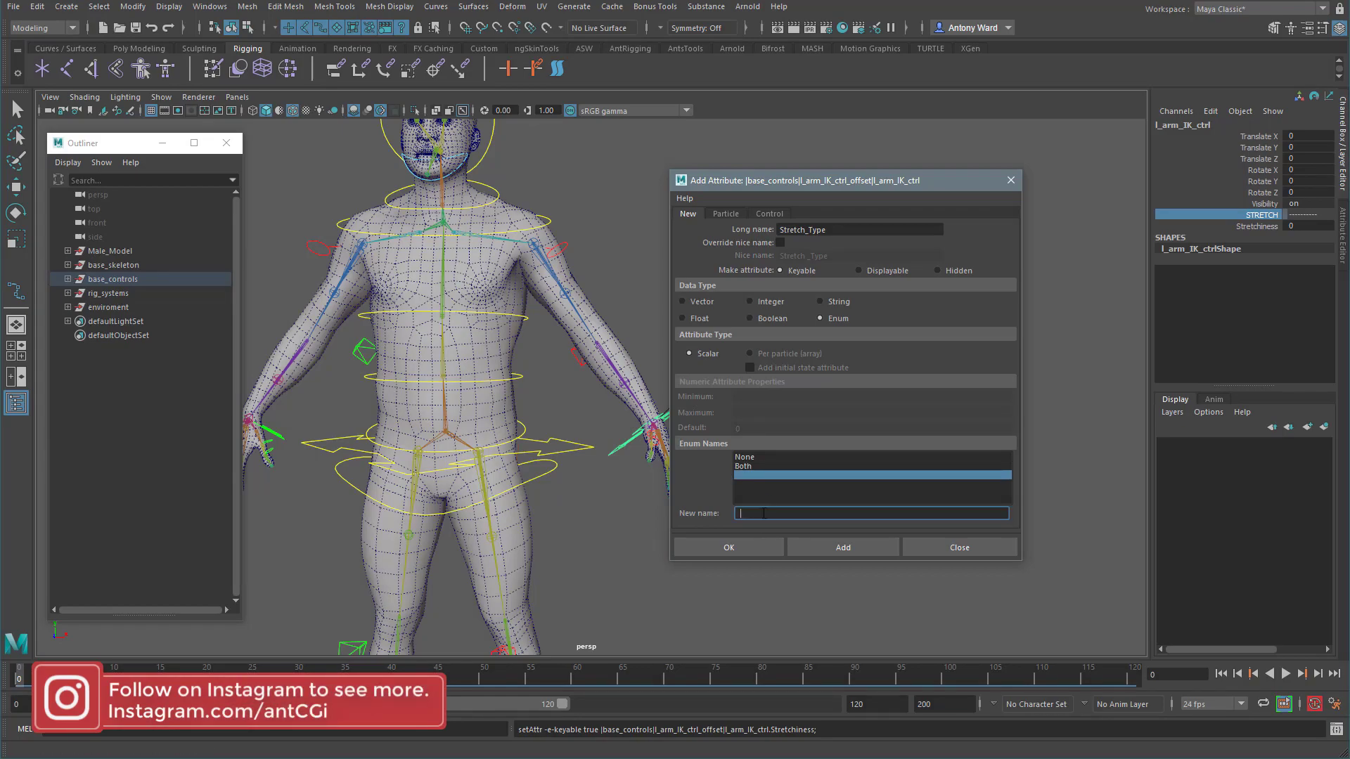
type("Stretch")
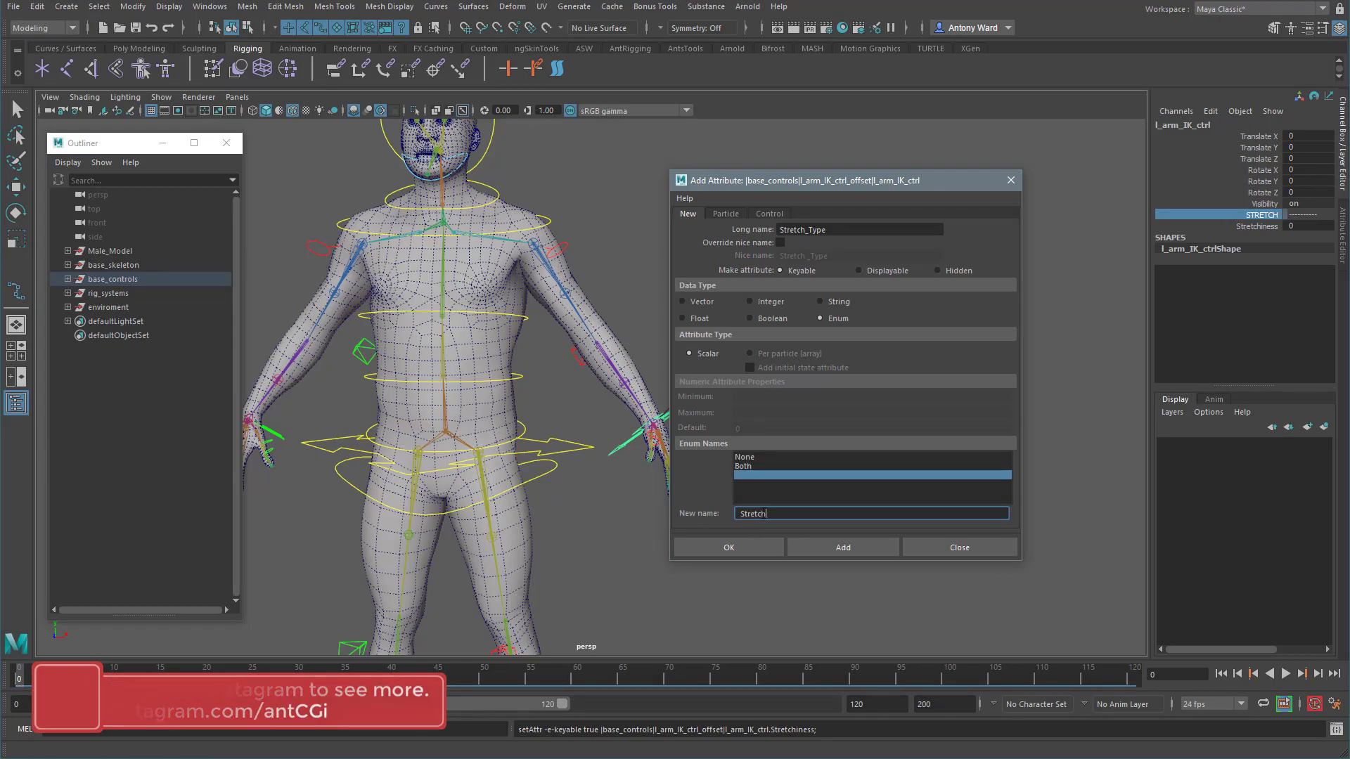
left_click(760, 512)
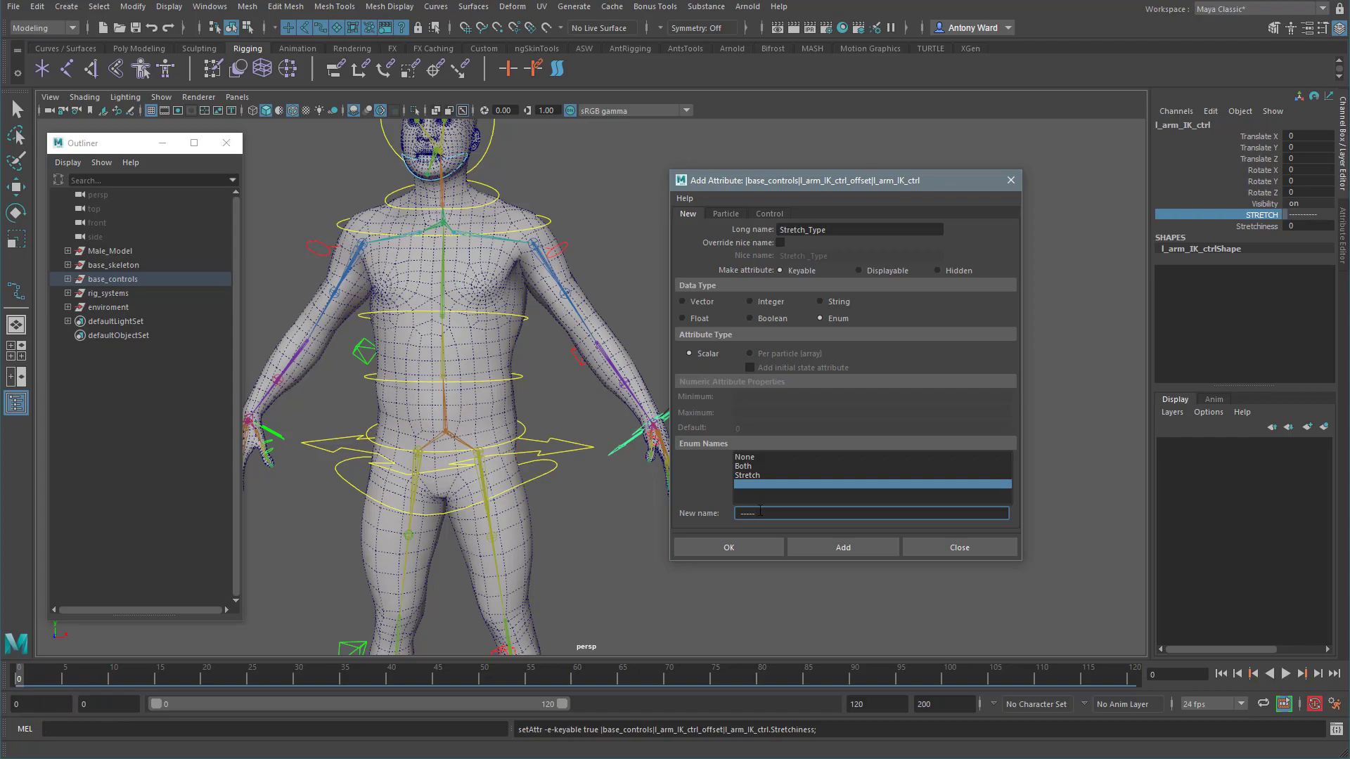
key("Return")
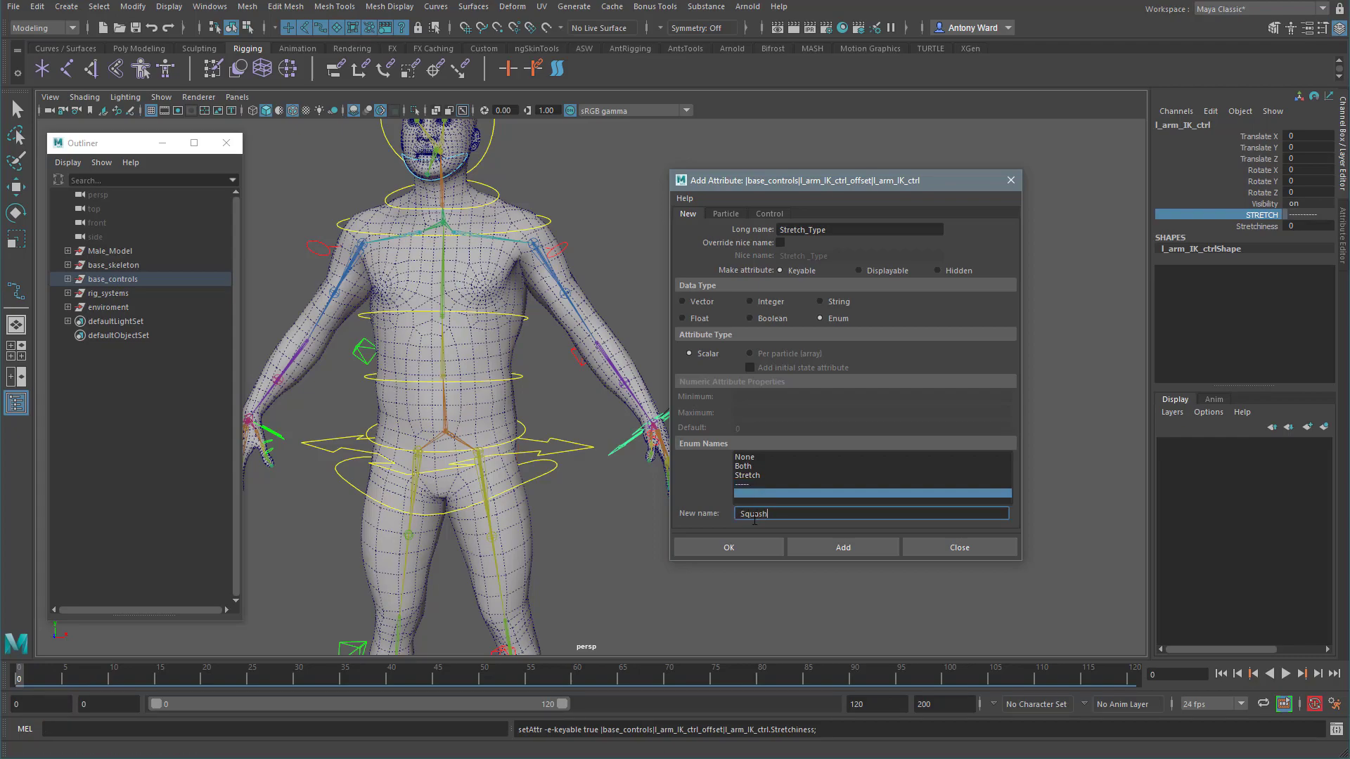
key("Return")
left_click(766, 485)
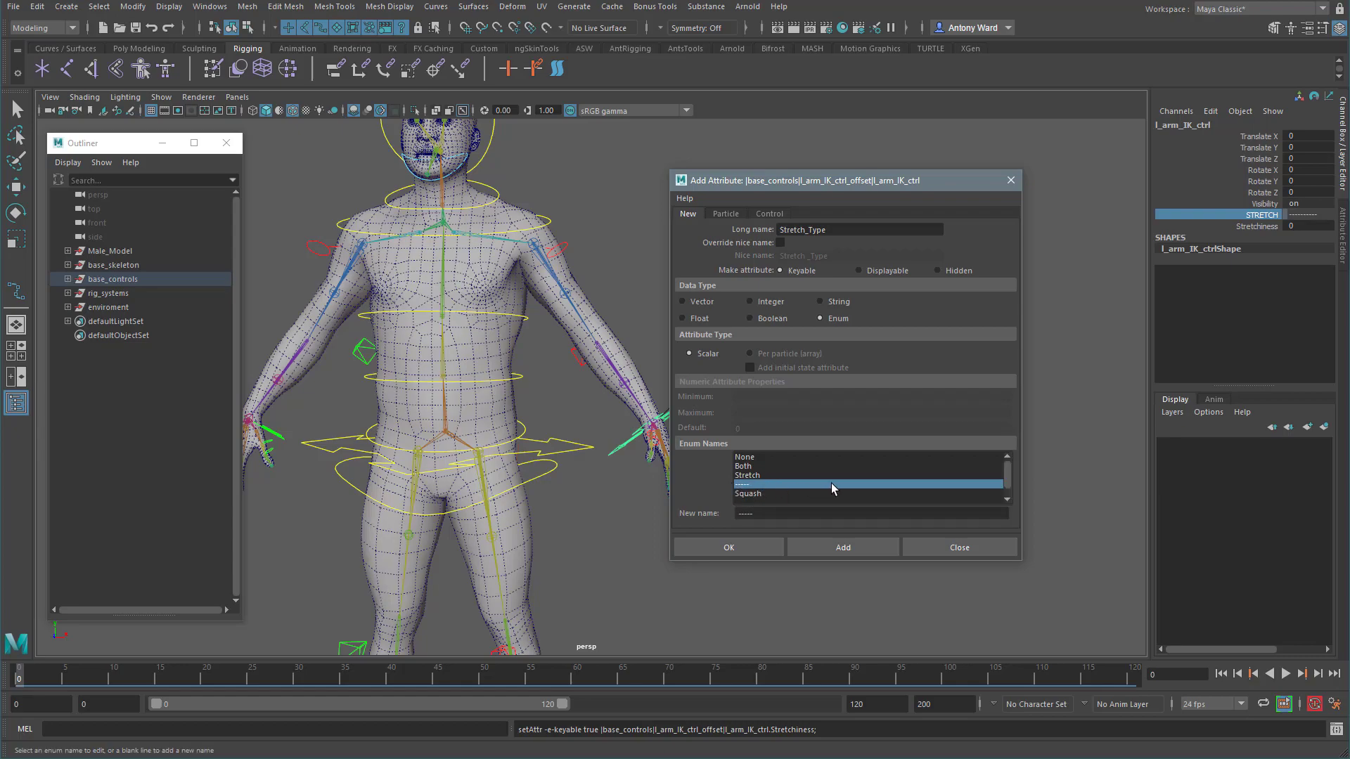
left_click(845, 547)
left_click(1308, 237)
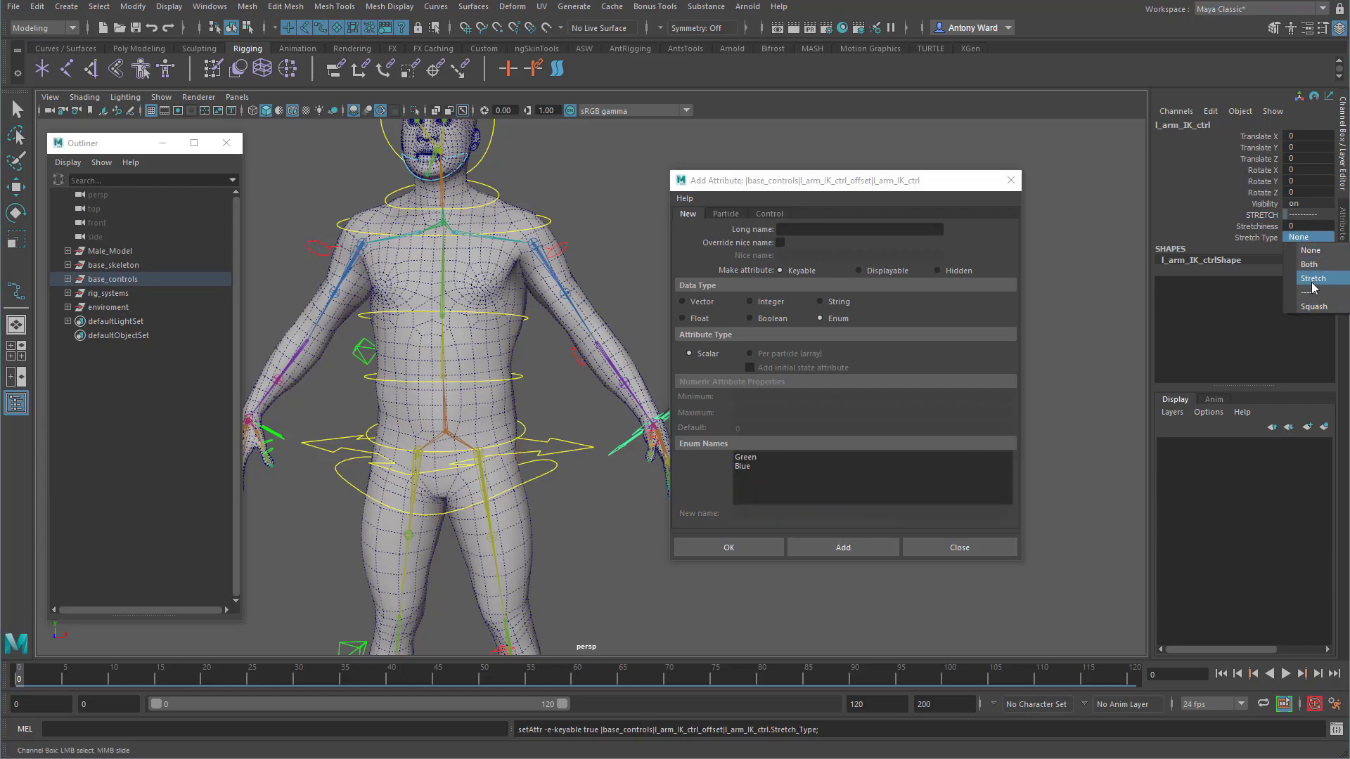
left_click(970, 551)
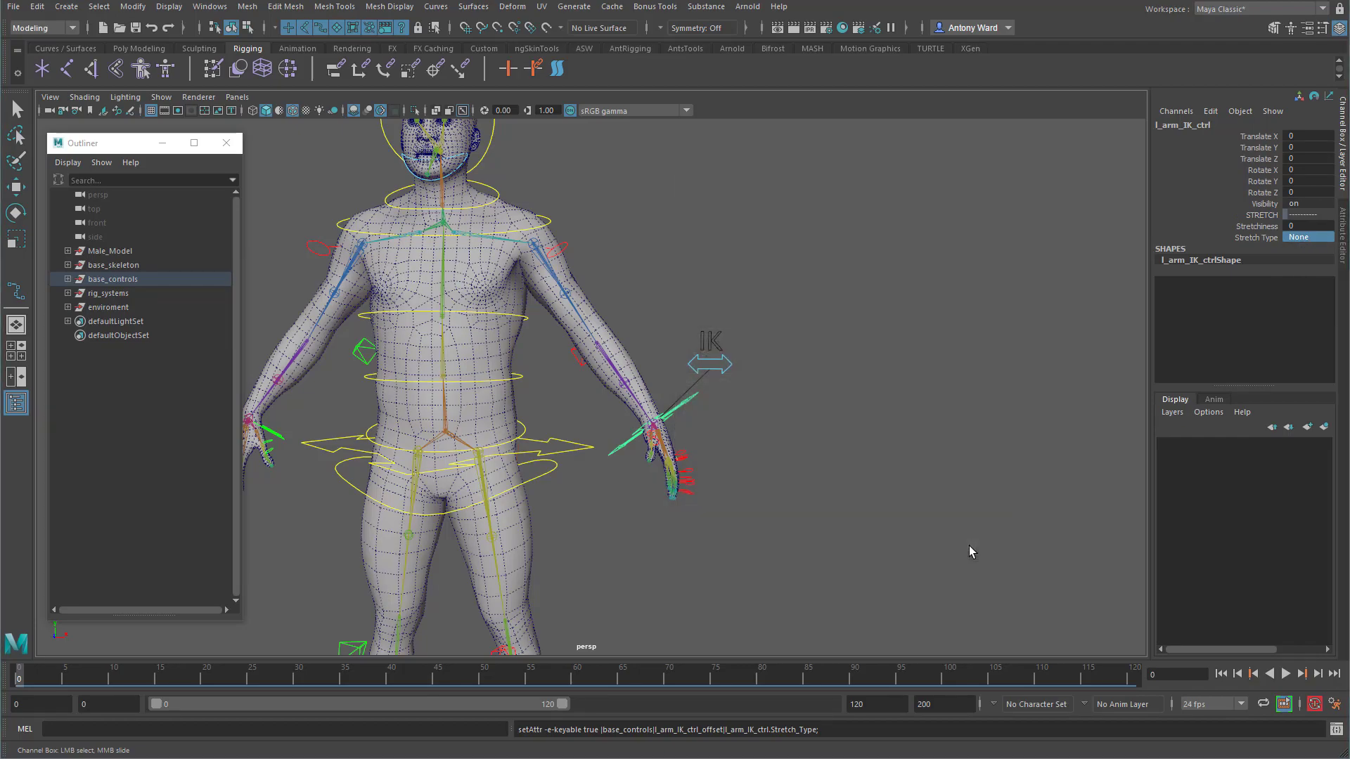
Step: Open the Node Editor beside the character's left arm and enlarge it to fit the roll-joint stretch network
left_click(784, 323)
key("w")
middle_click_drag(784, 322, 651, 325, "alt")
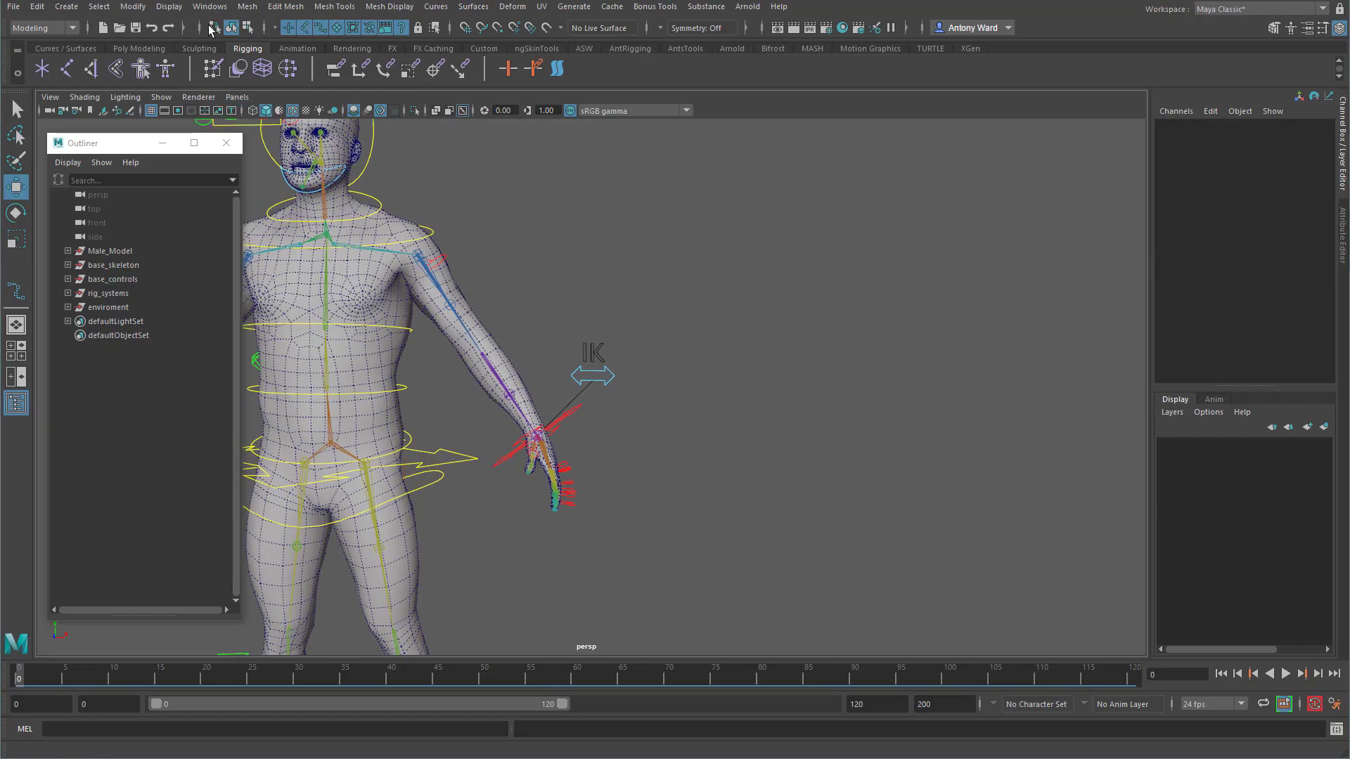
left_click(209, 7)
left_click(235, 172)
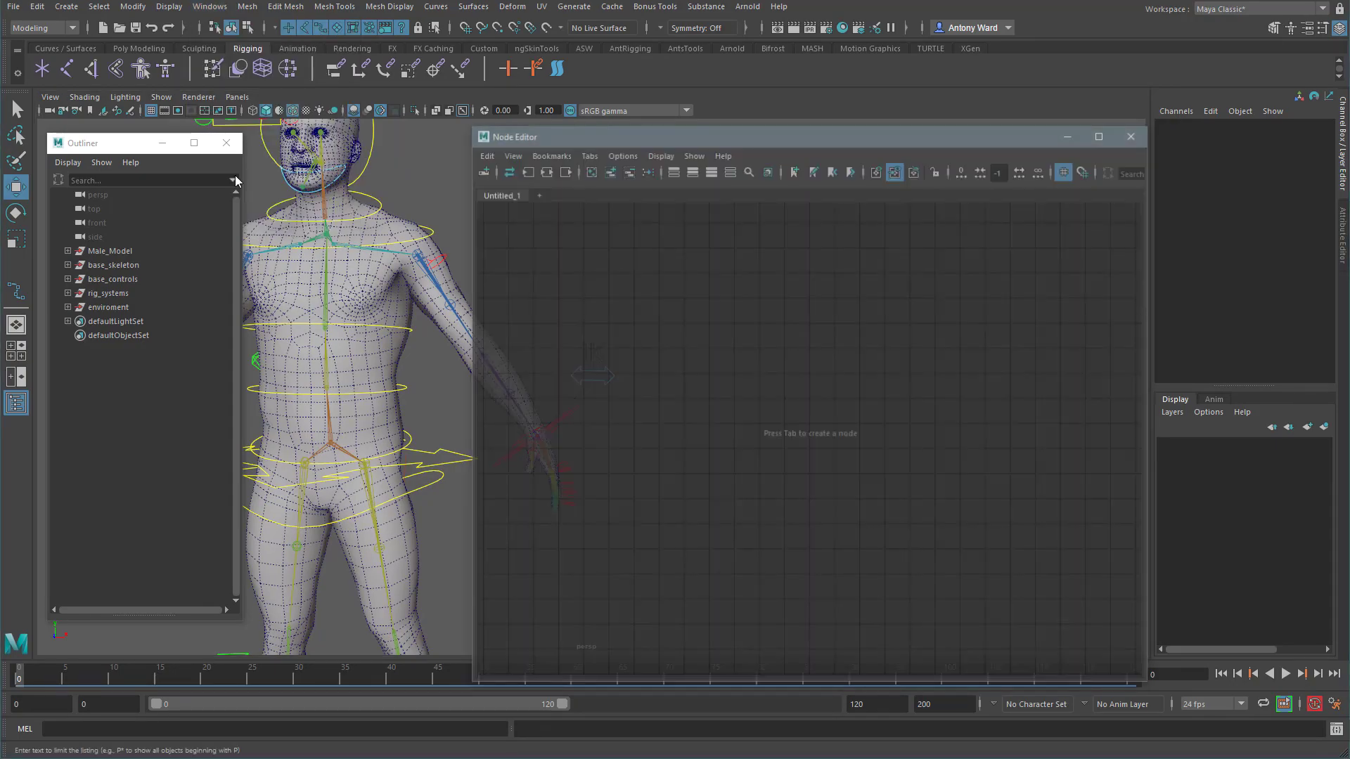
left_click_drag(763, 135, 893, 71)
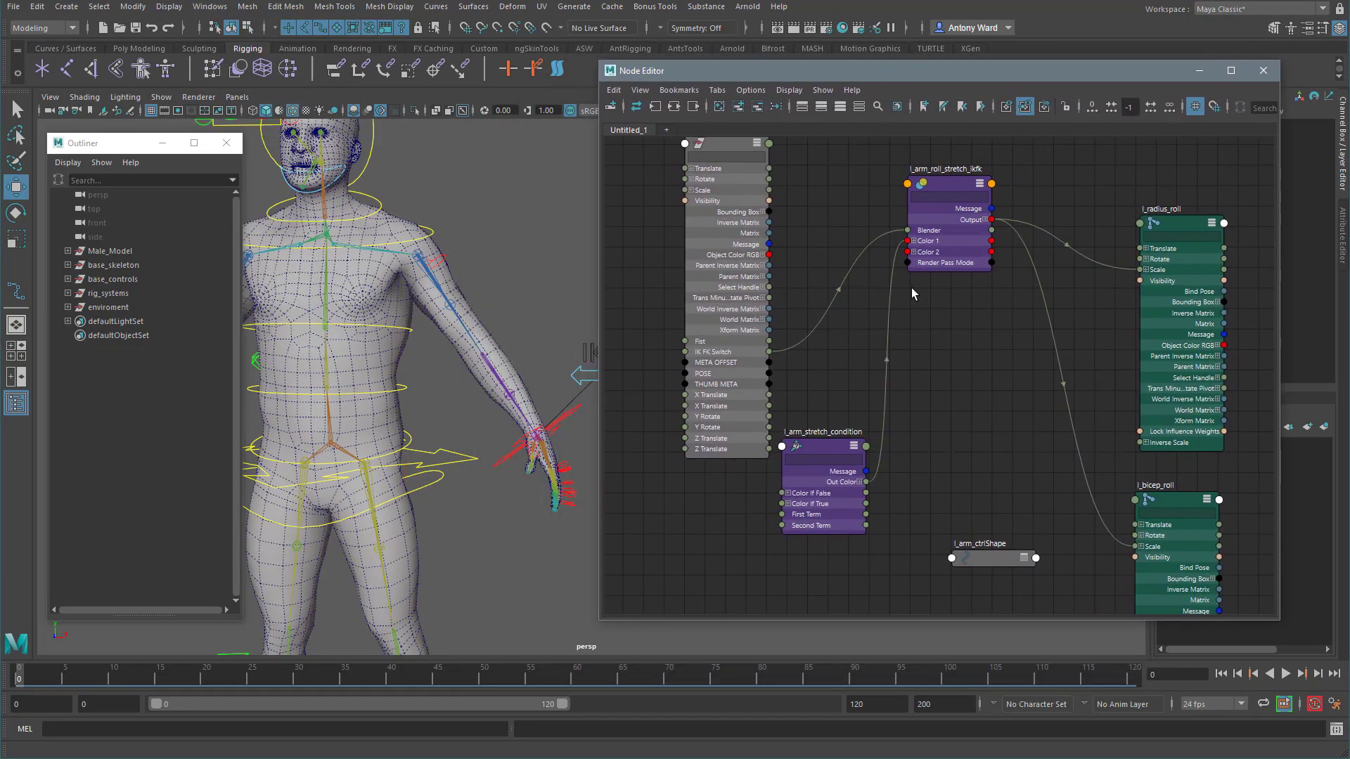
middle_click_drag(1046, 454, 1024, 431, "alt")
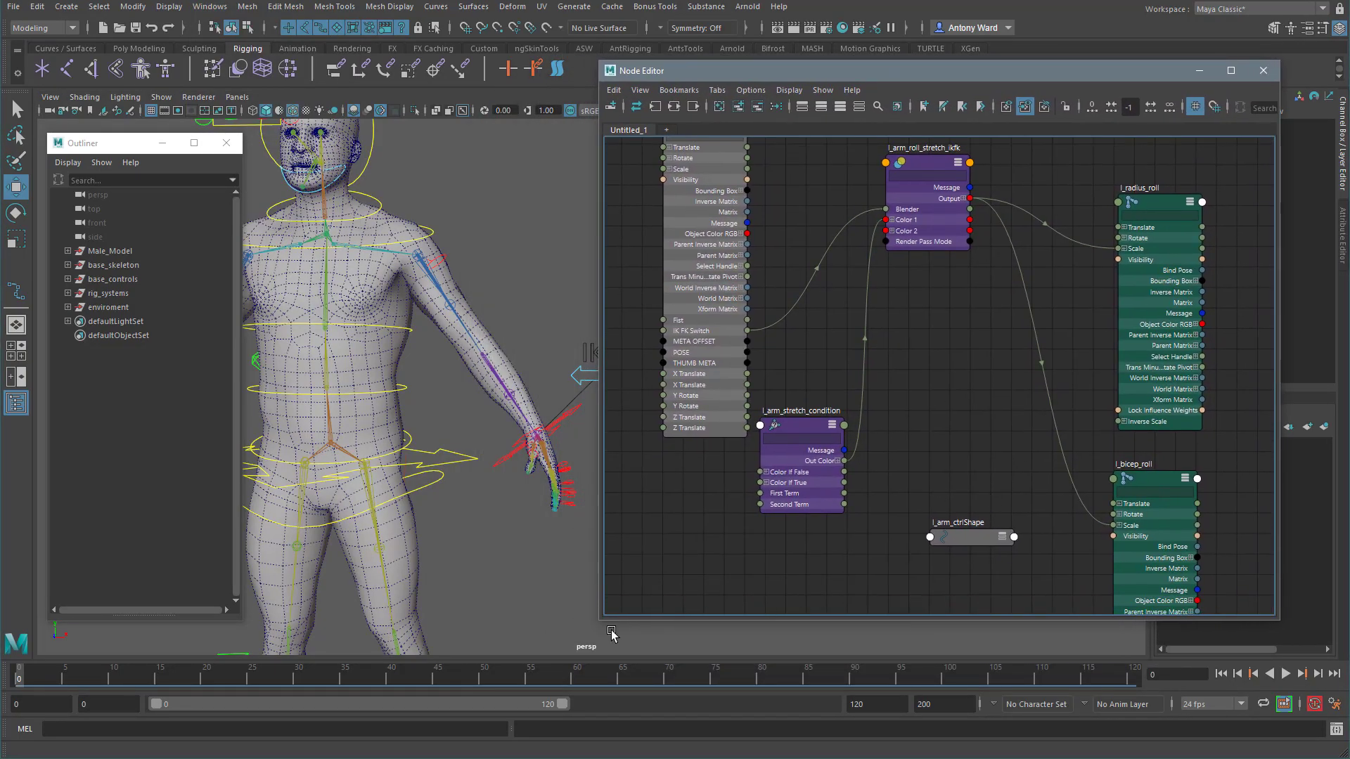
left_click_drag(626, 618, 631, 738)
middle_click_drag(965, 414, 976, 450, "alt")
mouse_move(977, 450)
right_mouse_down("alt")
mouse_move(940, 447)
mouse_move(956, 443)
right_mouse_up("alt")
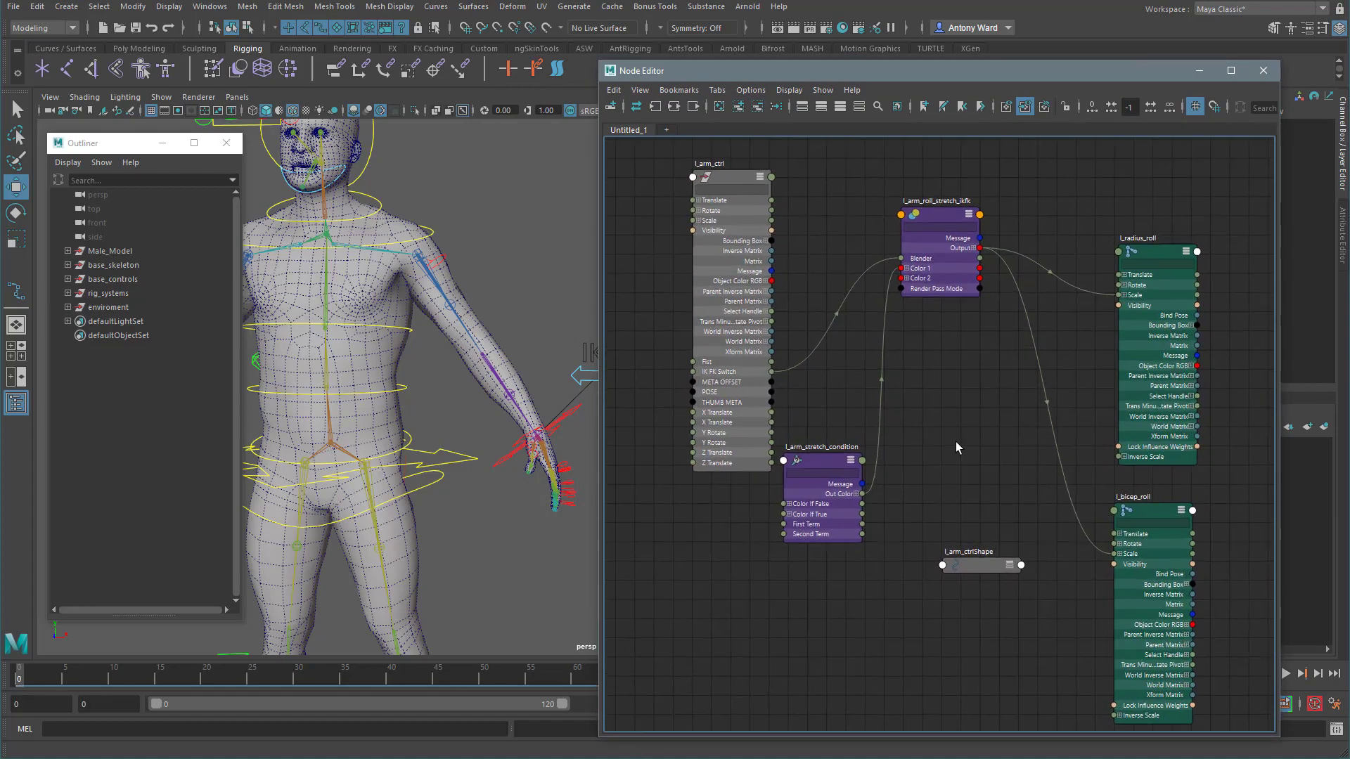
middle_click_drag(964, 437, 953, 431, "alt")
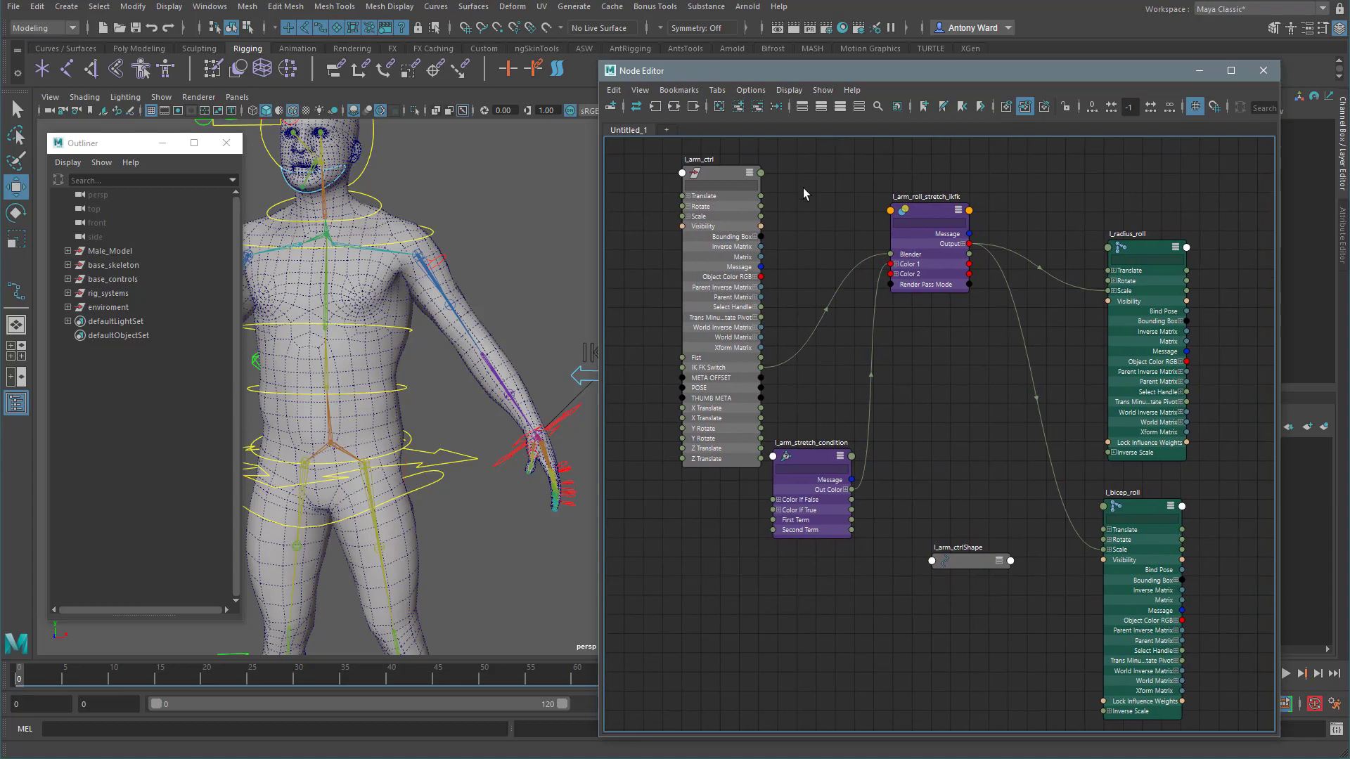
Step: Remove the l_arm_ctrl and l_arm_ctrlShape nodes from the Node Editor graph
left_click(716, 176)
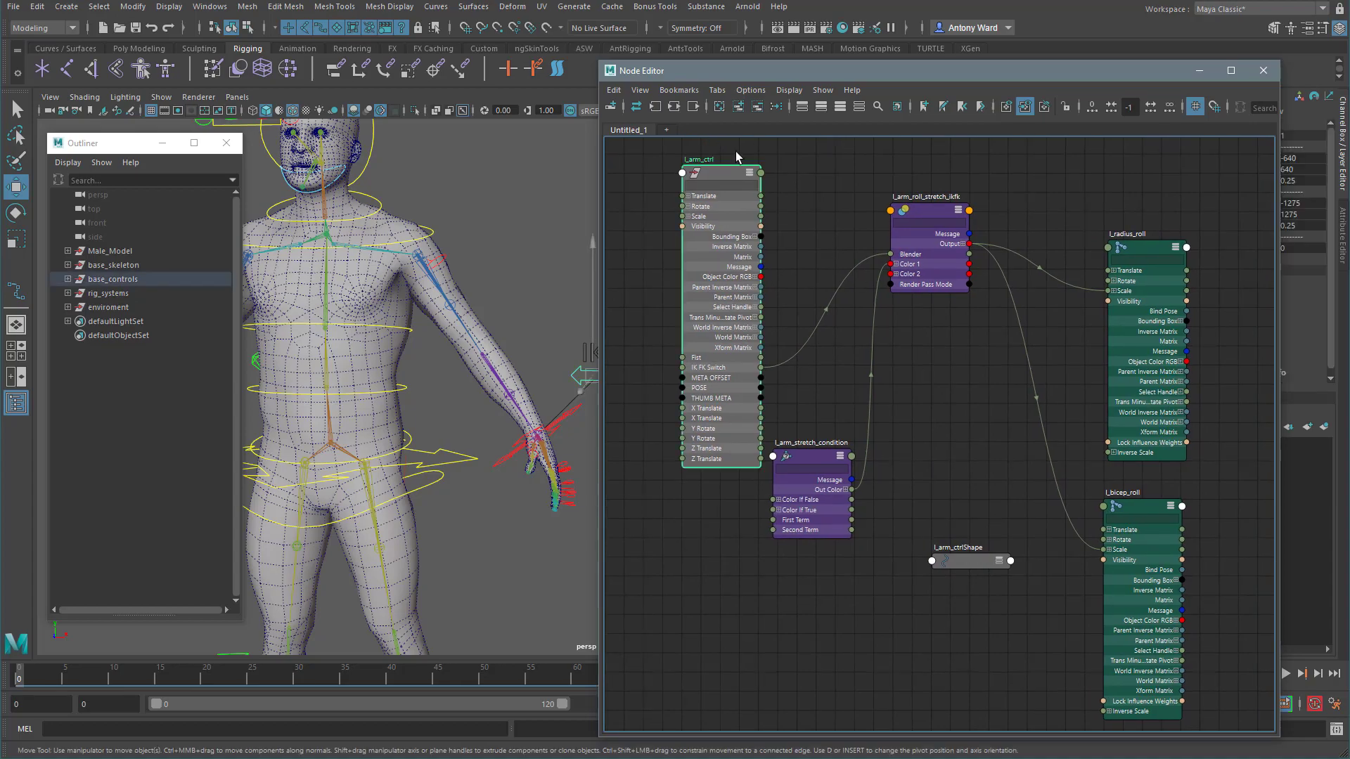
left_click(757, 106)
middle_click_drag(992, 457, 944, 458, "alt")
left_click(914, 560)
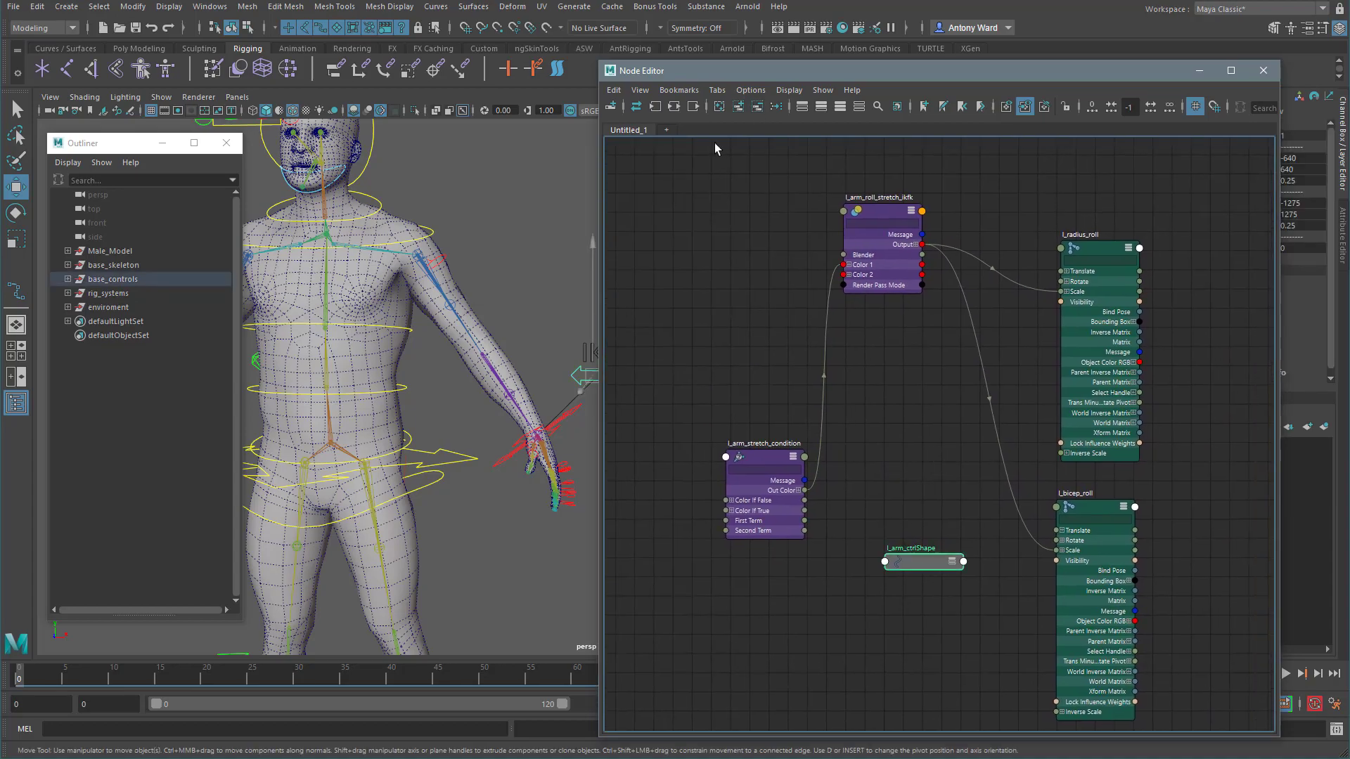
left_click(758, 106)
Step: Space out the l_arm_stretch_condition, l_arm_roll_stretch_ikfk and roll joint nodes, and expand Scale on l_radius_roll and l_bicep_roll
left_click_drag(766, 467, 669, 225)
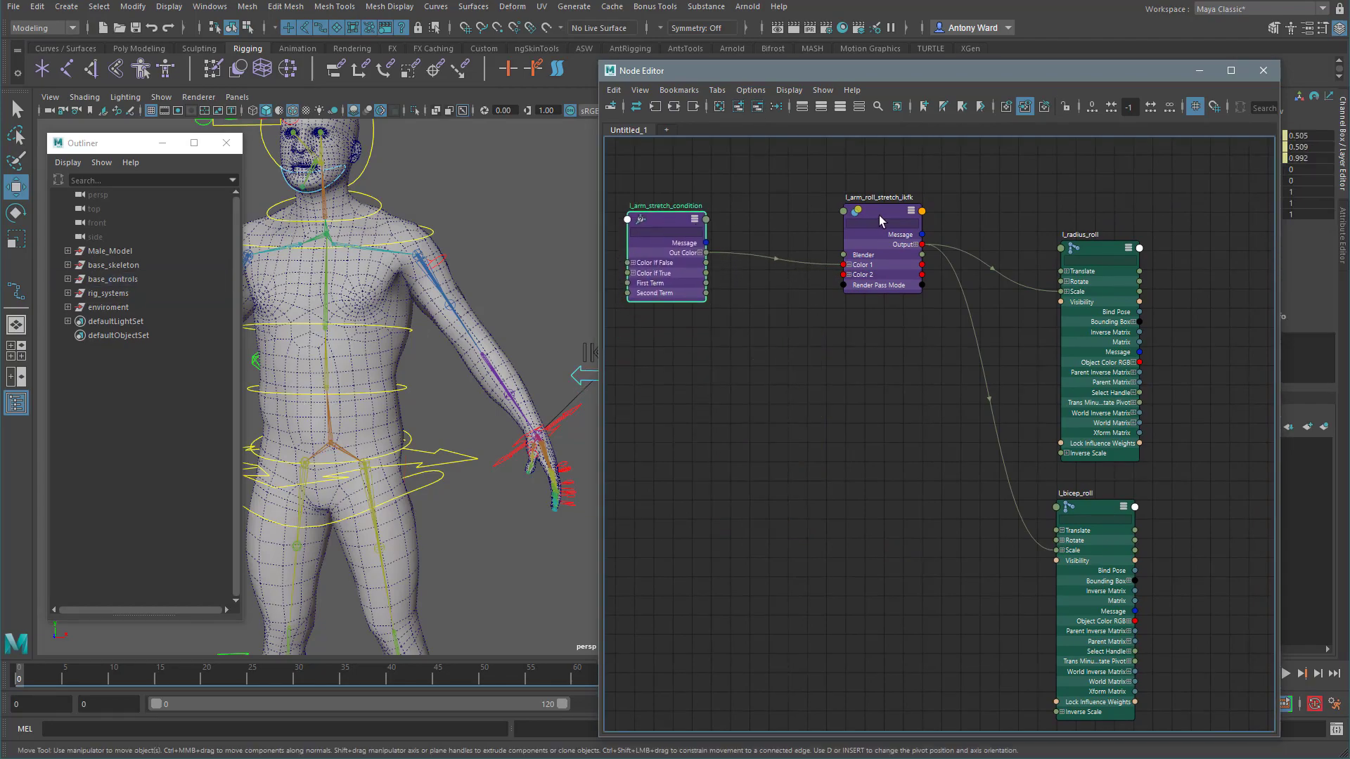
left_click_drag(879, 218, 856, 216)
left_click(1066, 291)
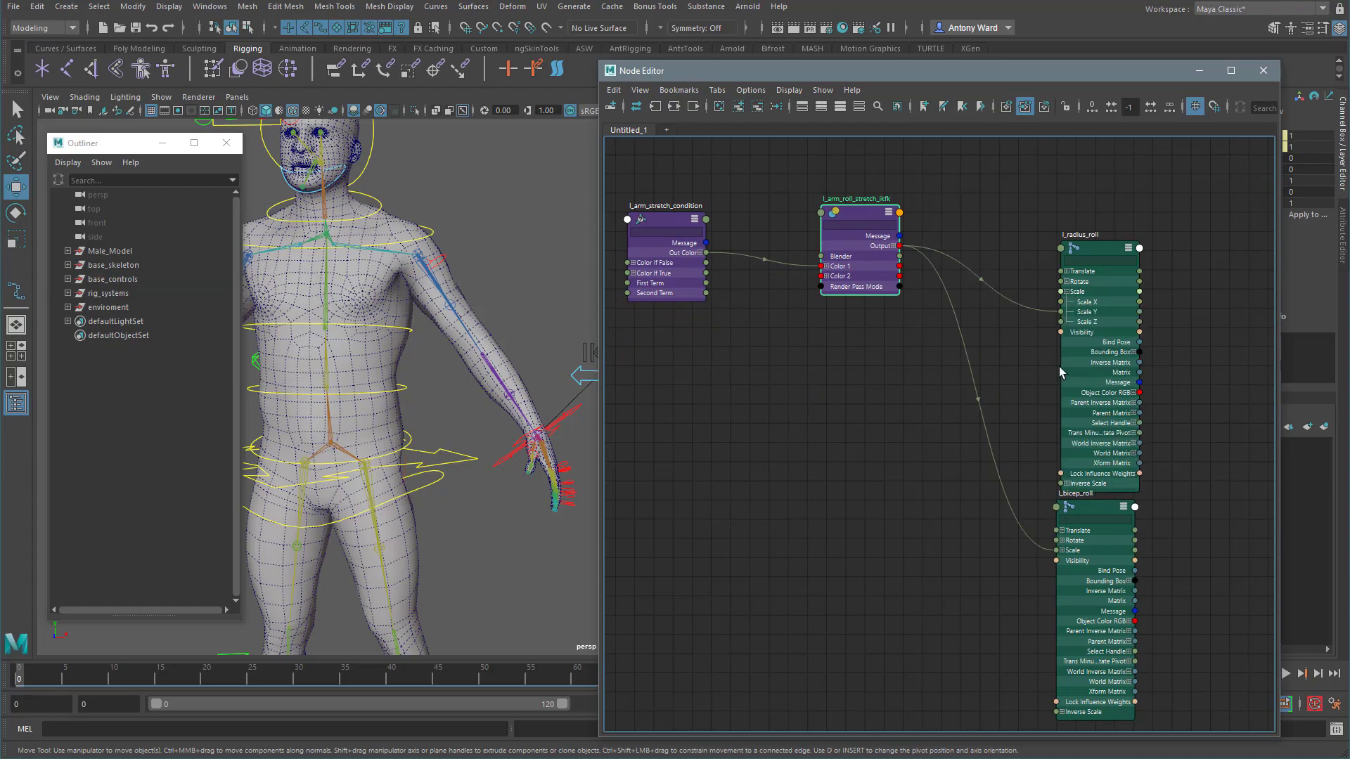
left_click(1062, 551)
left_click_drag(1098, 250, 1189, 177)
left_click_drag(1086, 506, 1179, 444)
left_click(1060, 446)
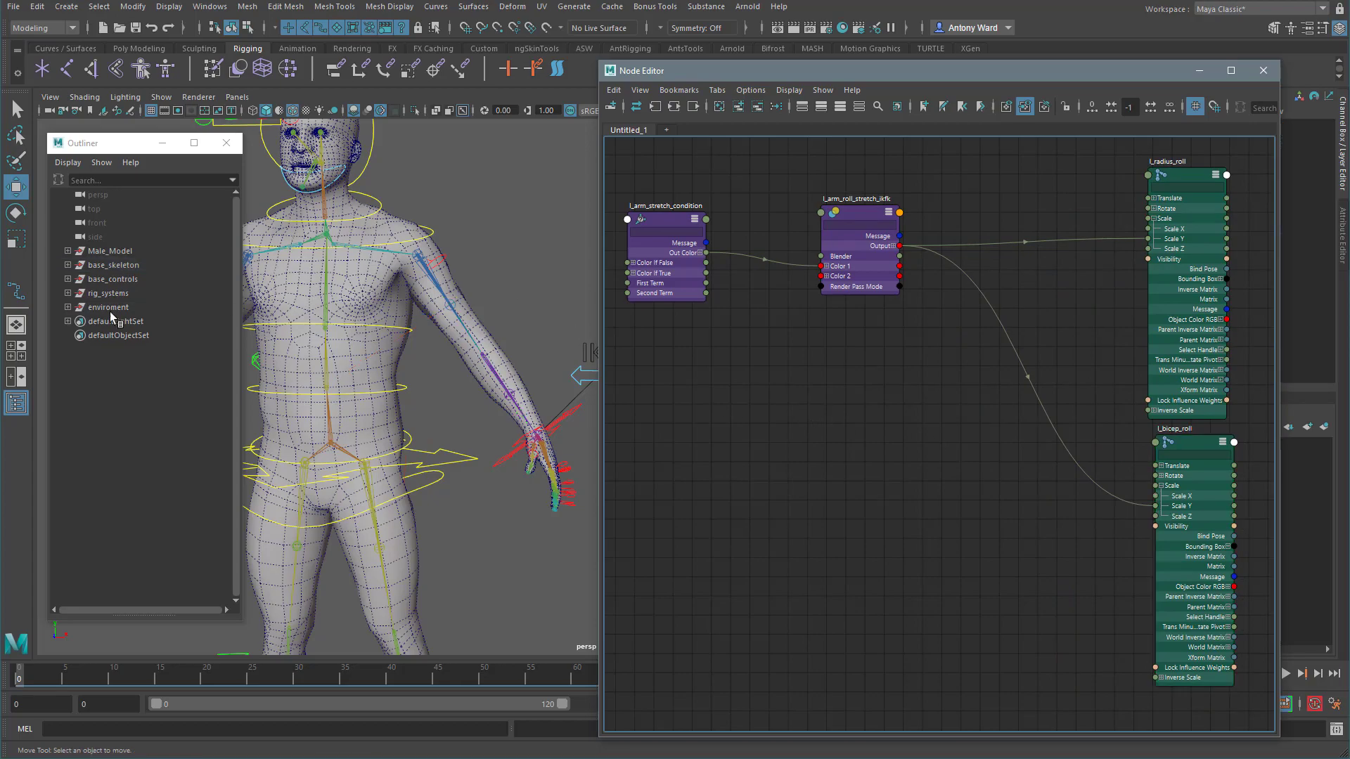
Step: Add the l_humerus_ik and l_radius_ik joints from the l_arm group to the graph and check their Scale Y channel
left_click(68, 293)
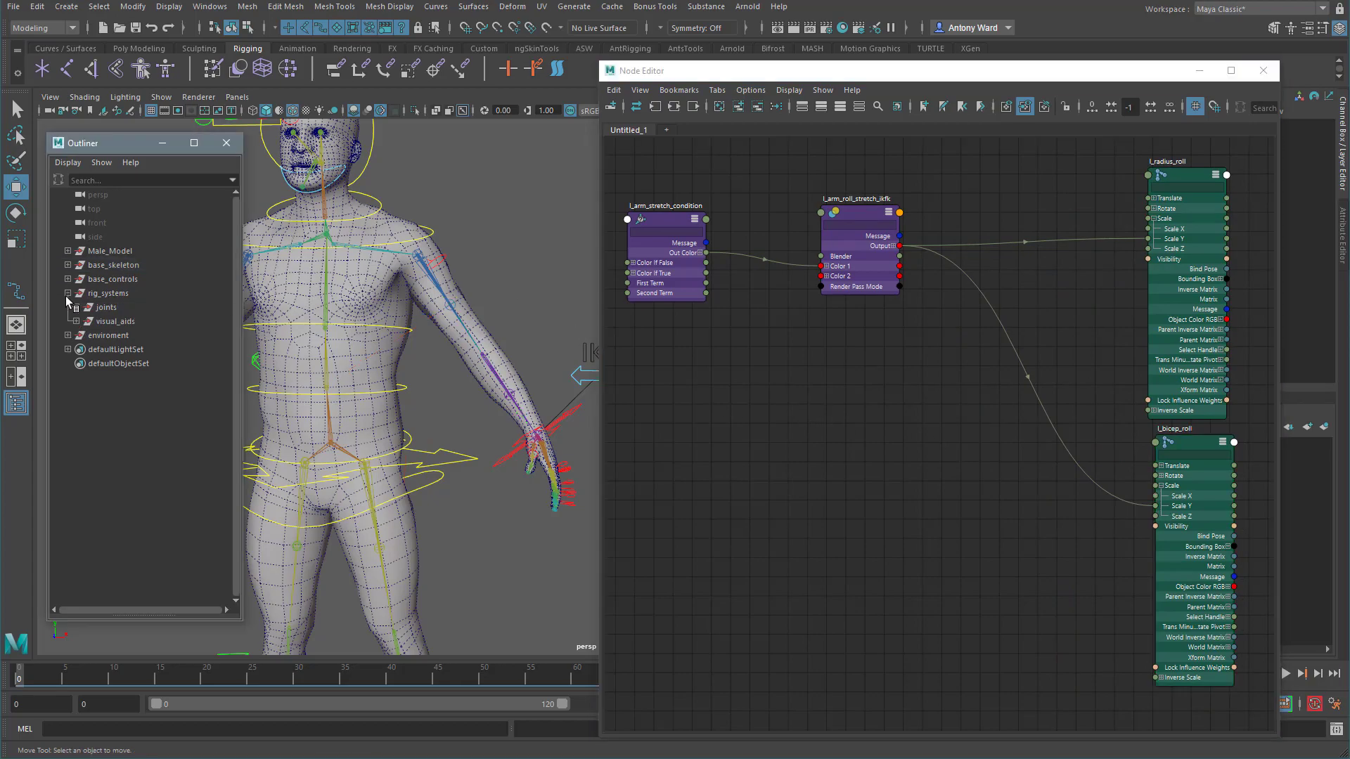
left_click(76, 307)
left_click(85, 349)
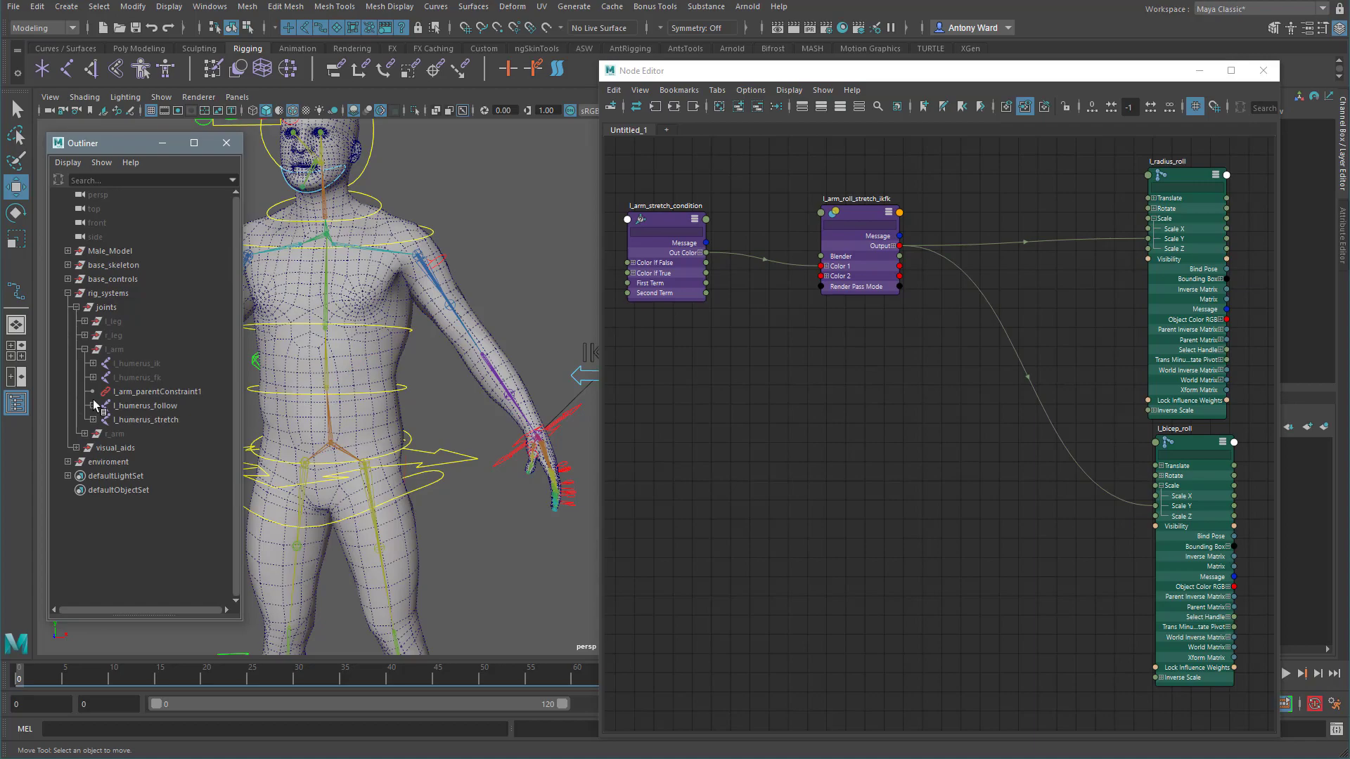
left_click(92, 363, "shift")
left_click_drag(159, 364, 154, 379)
middle_click_drag(144, 367, 780, 420)
left_click_drag(985, 75, 922, 79)
key("r")
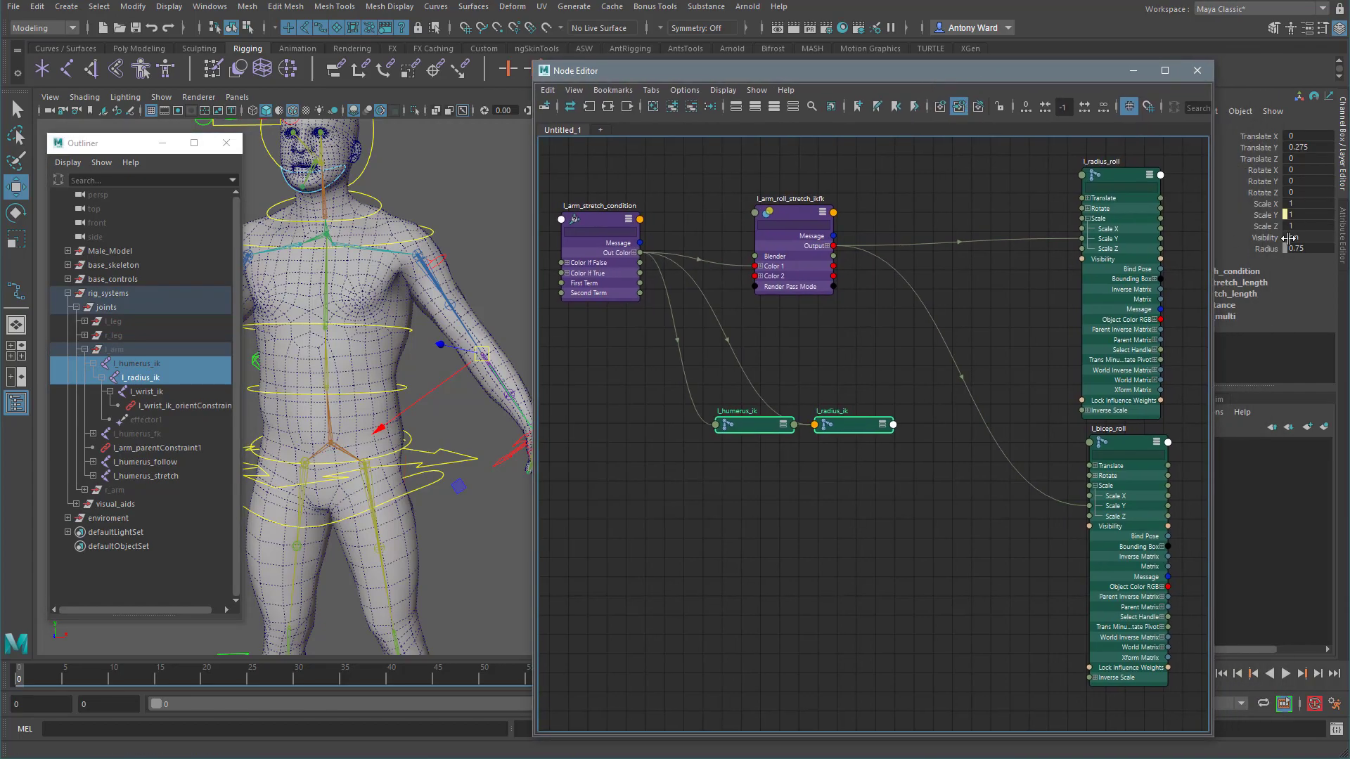
left_click(1276, 216)
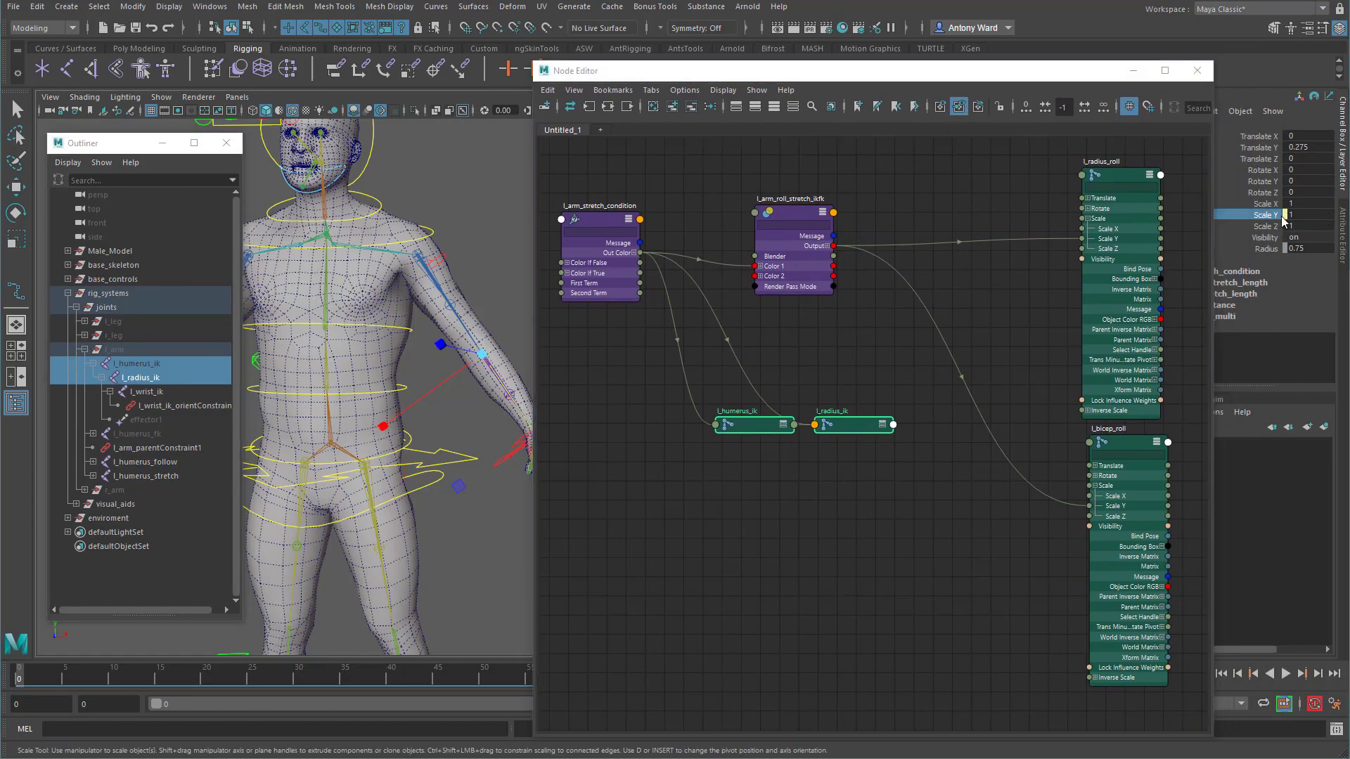
Step: Expand the Scale attributes of l_humerus_ik and l_radius_ik, move both nodes nearer the roll joints, and widen the Node Editor
left_click(883, 424)
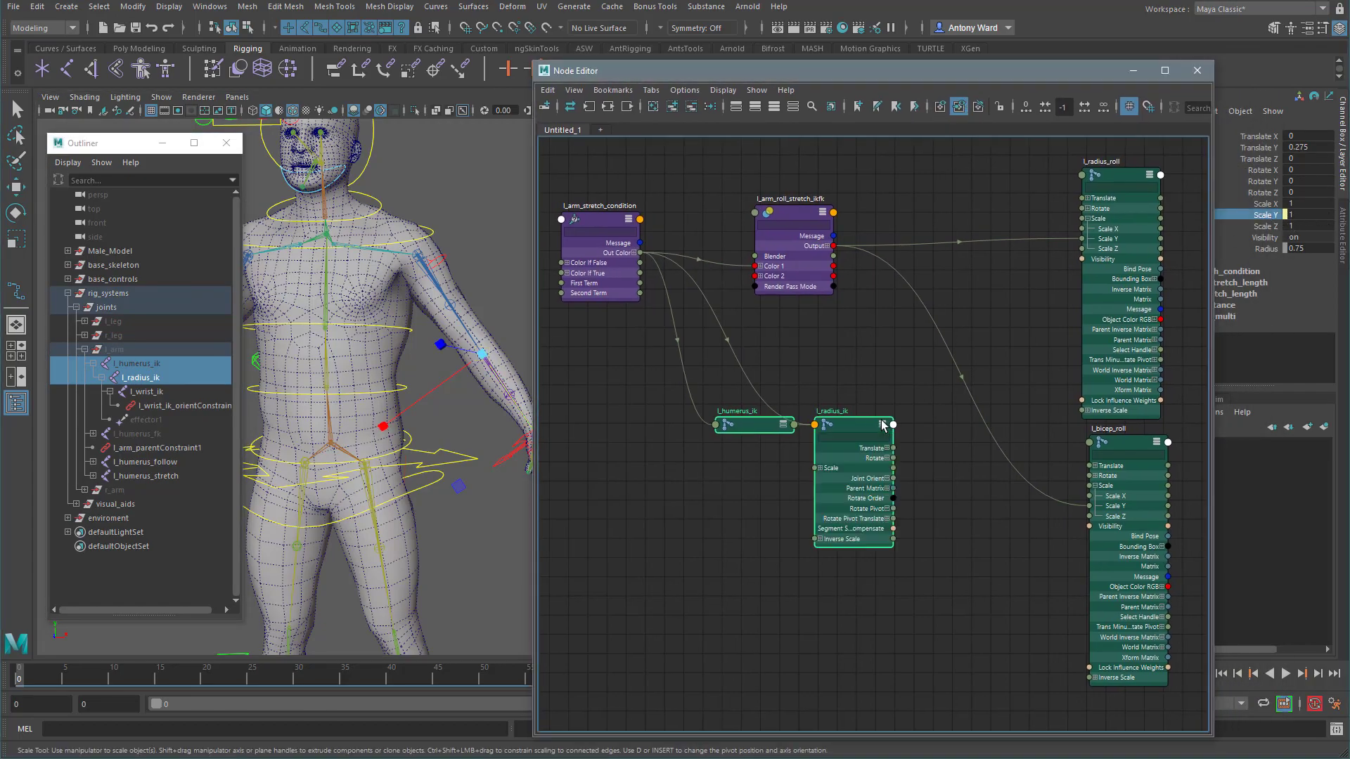
left_click(821, 468)
left_click(783, 425)
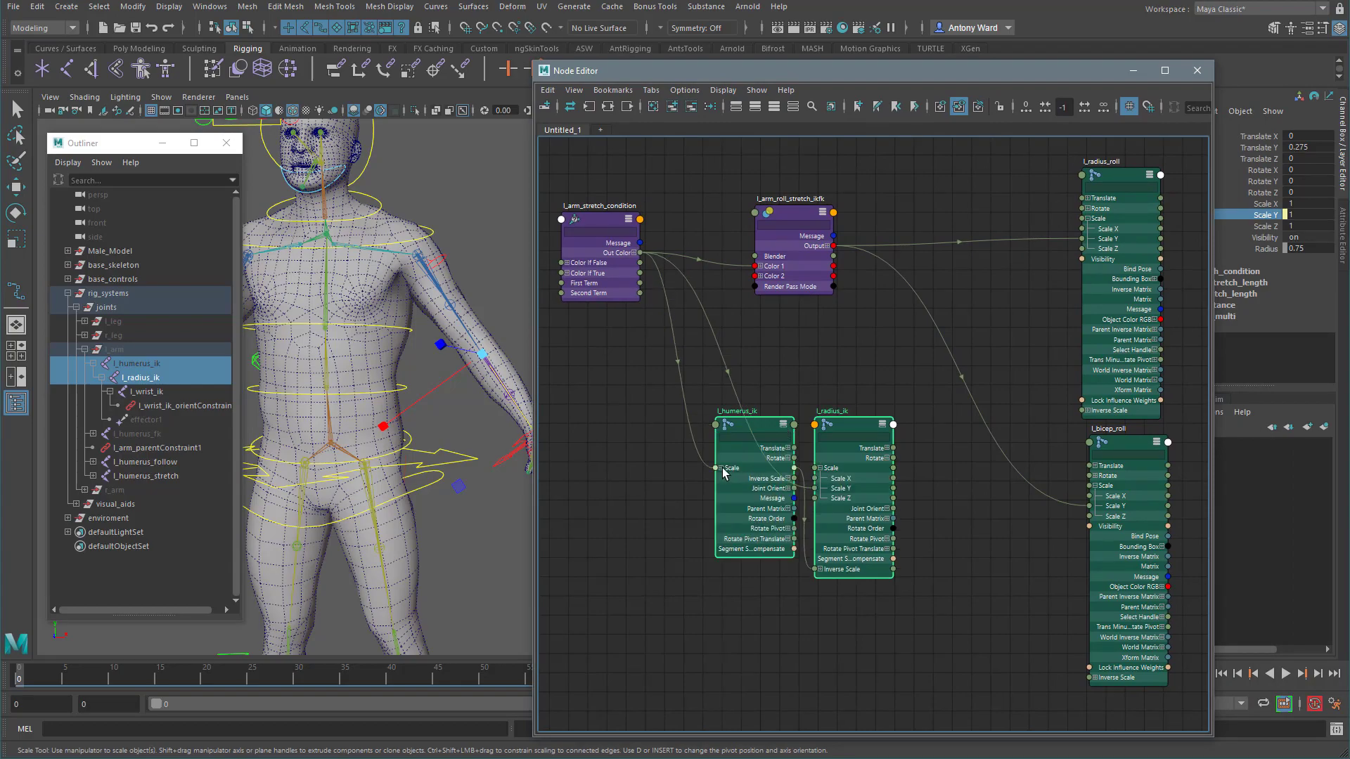
left_click(721, 468)
left_click_drag(851, 427, 980, 377)
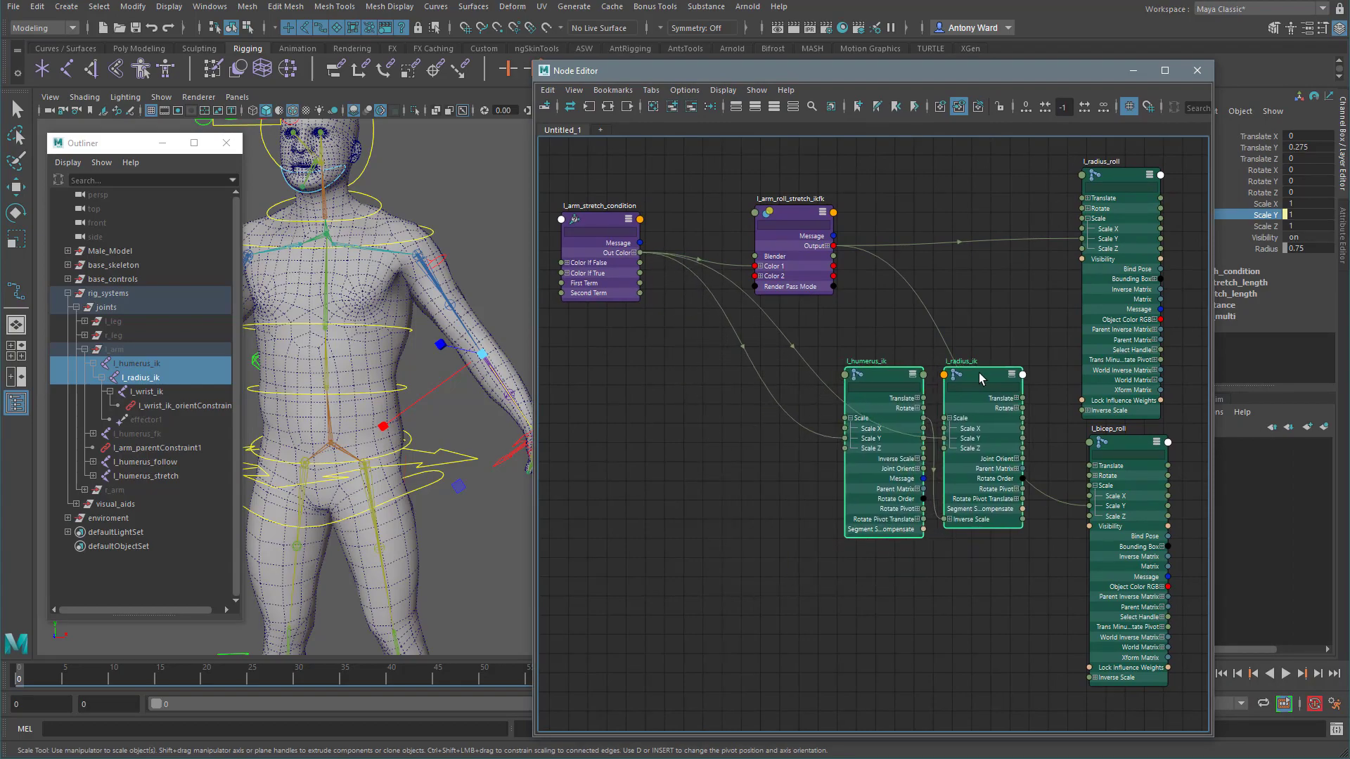
left_click(731, 533)
key("w")
left_click_drag(534, 372, 468, 372)
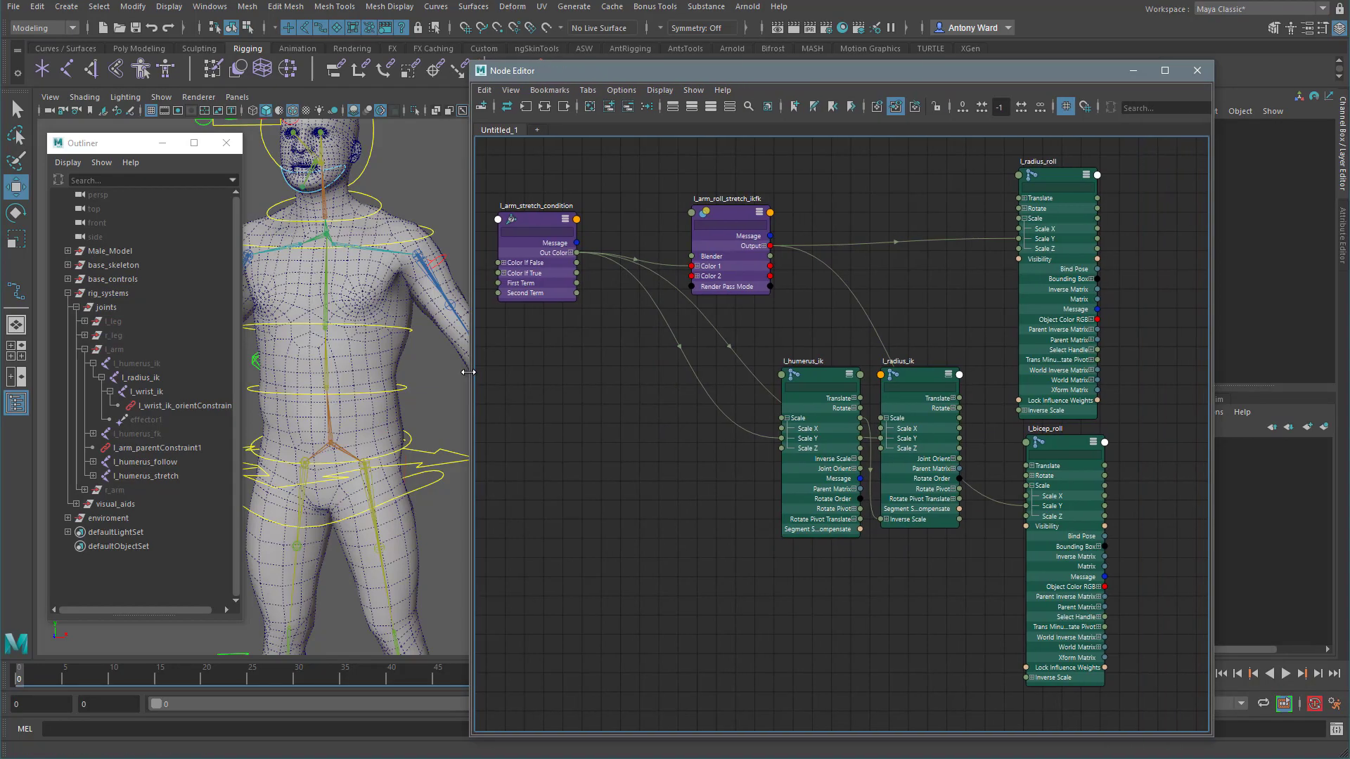
Step: Expand Out Color on l_arm_stretch_condition and spread out the condition, l_humerus_ik, l_radius_ik and l_arm_roll_stretch_ikfk nodes to free space between them
left_click_drag(991, 82, 1085, 72)
scroll(374, 444, "up", 3)
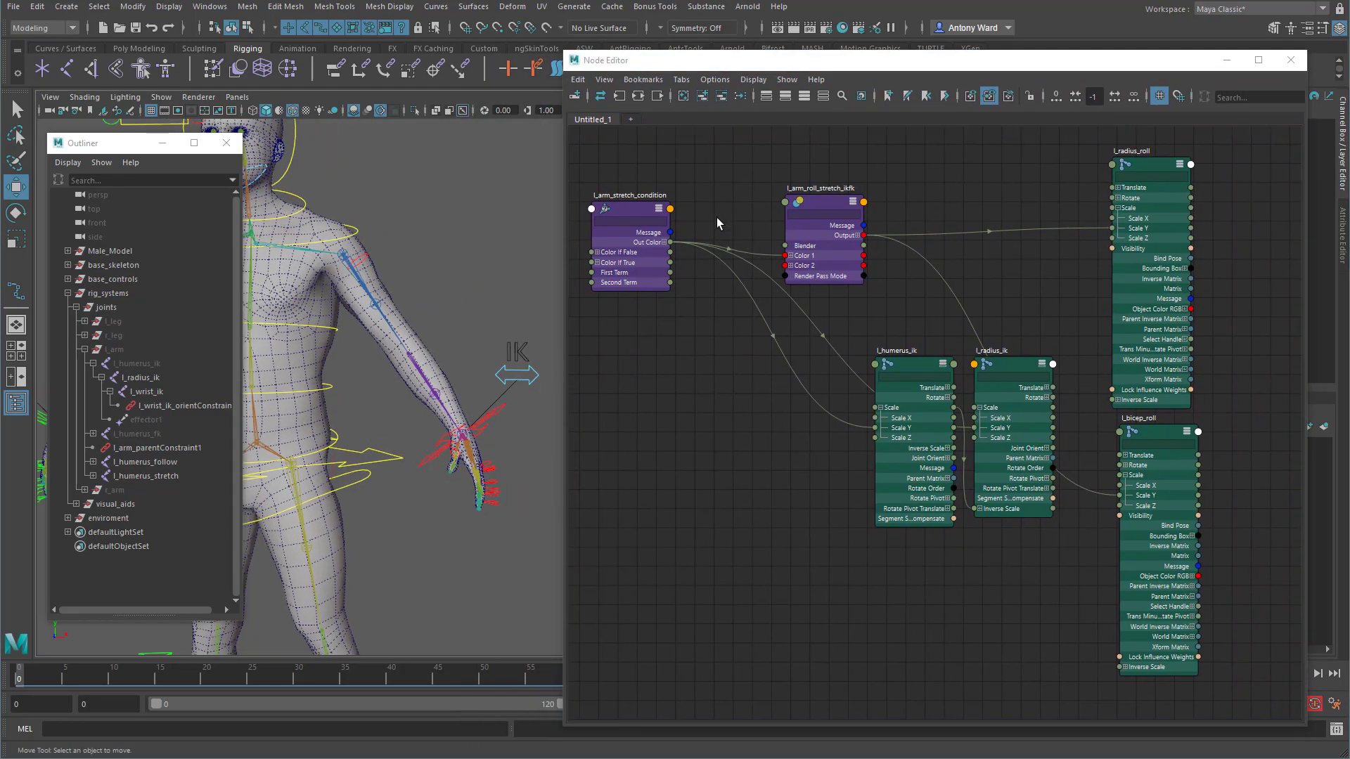
left_click_drag(632, 209, 618, 293)
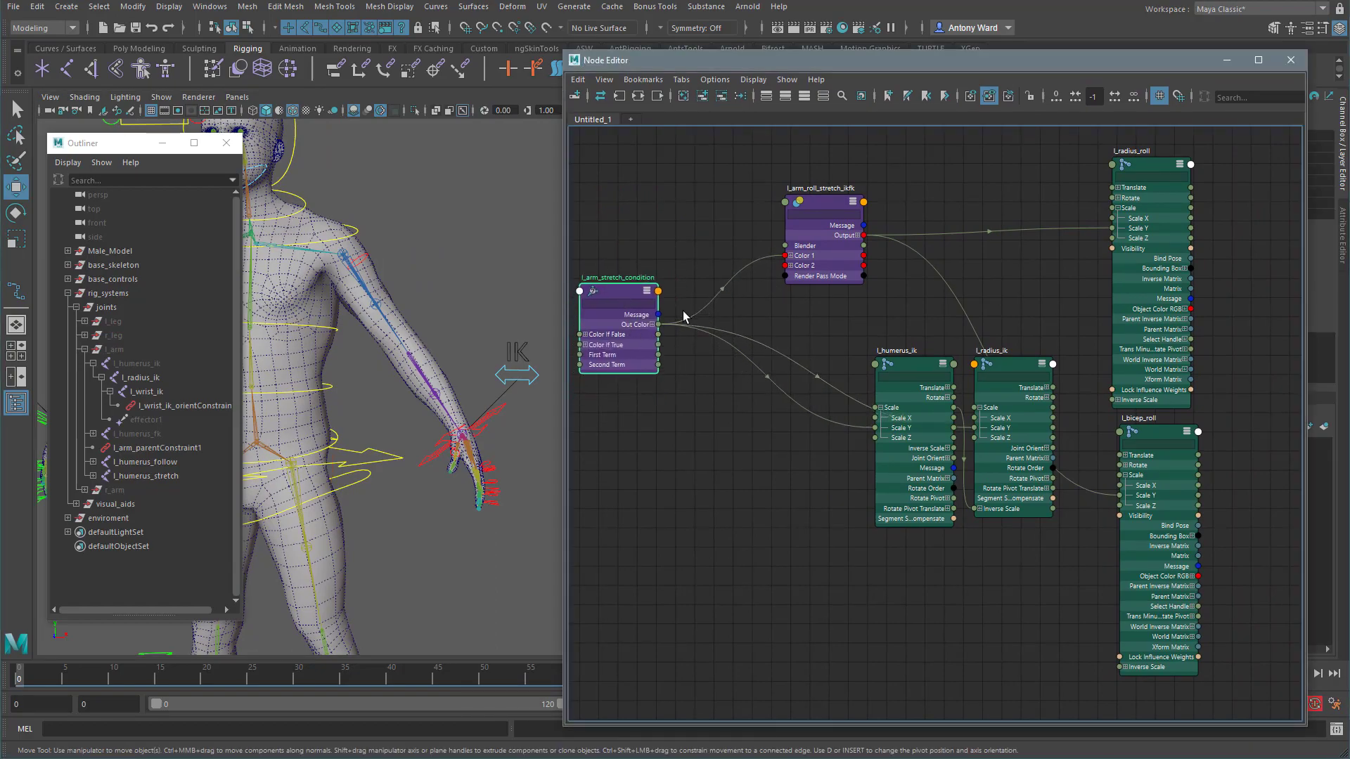
left_click(652, 324)
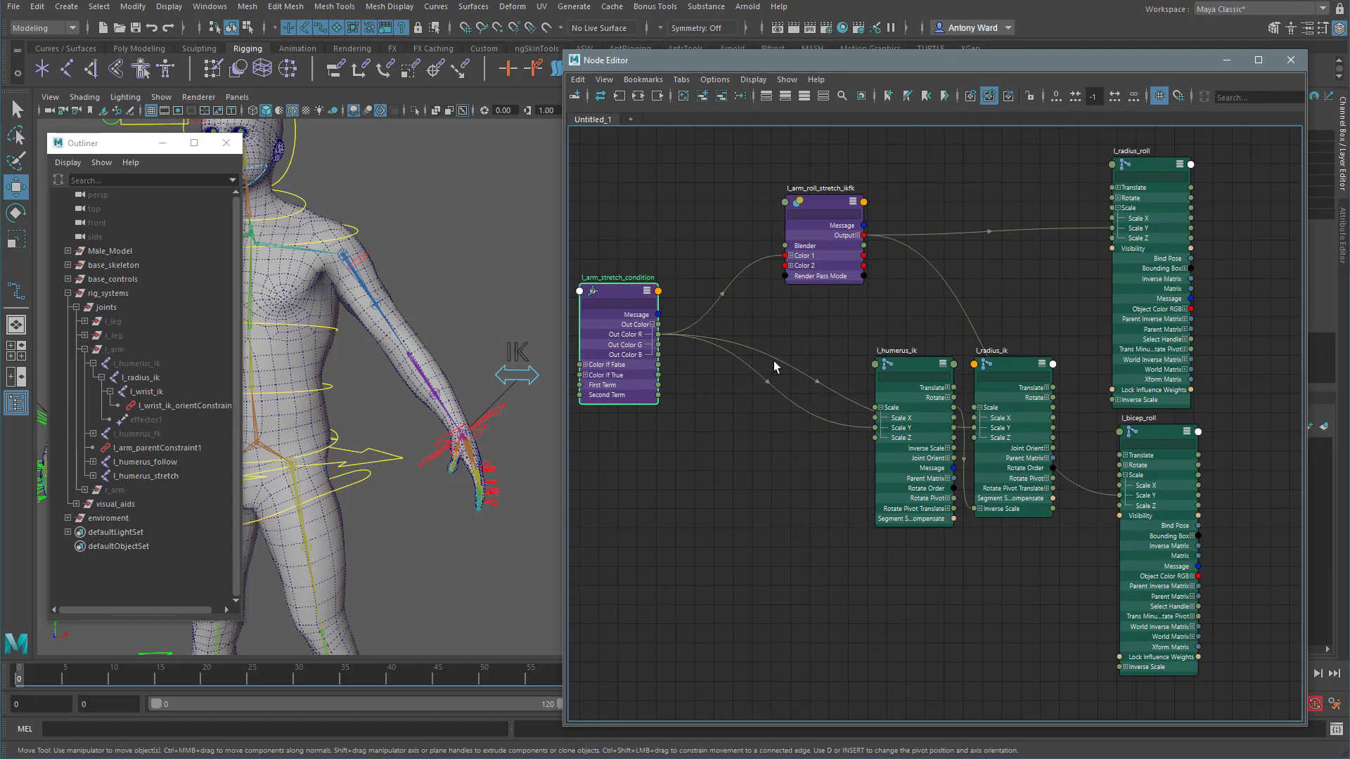
left_click_drag(1012, 367, 919, 566)
left_click(911, 367, "shift")
left_click_drag(913, 363, 1010, 330)
left_click_drag(830, 205, 981, 161)
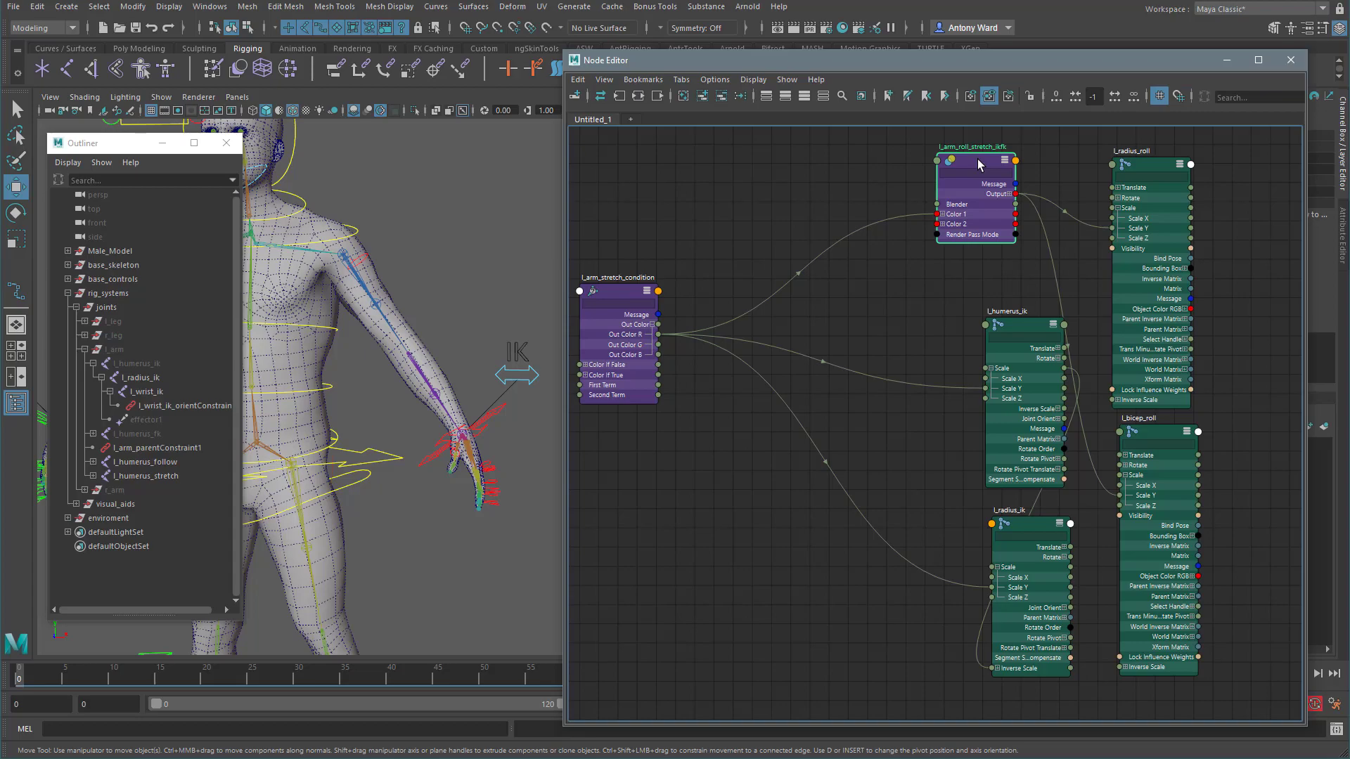
Step: Duplicate l_arm_roll_stretch_ikfk, place the copy between l_arm_stretch_condition and l_humerus_ik, and expand its Color 1 and Color 2
key("ctrl+d")
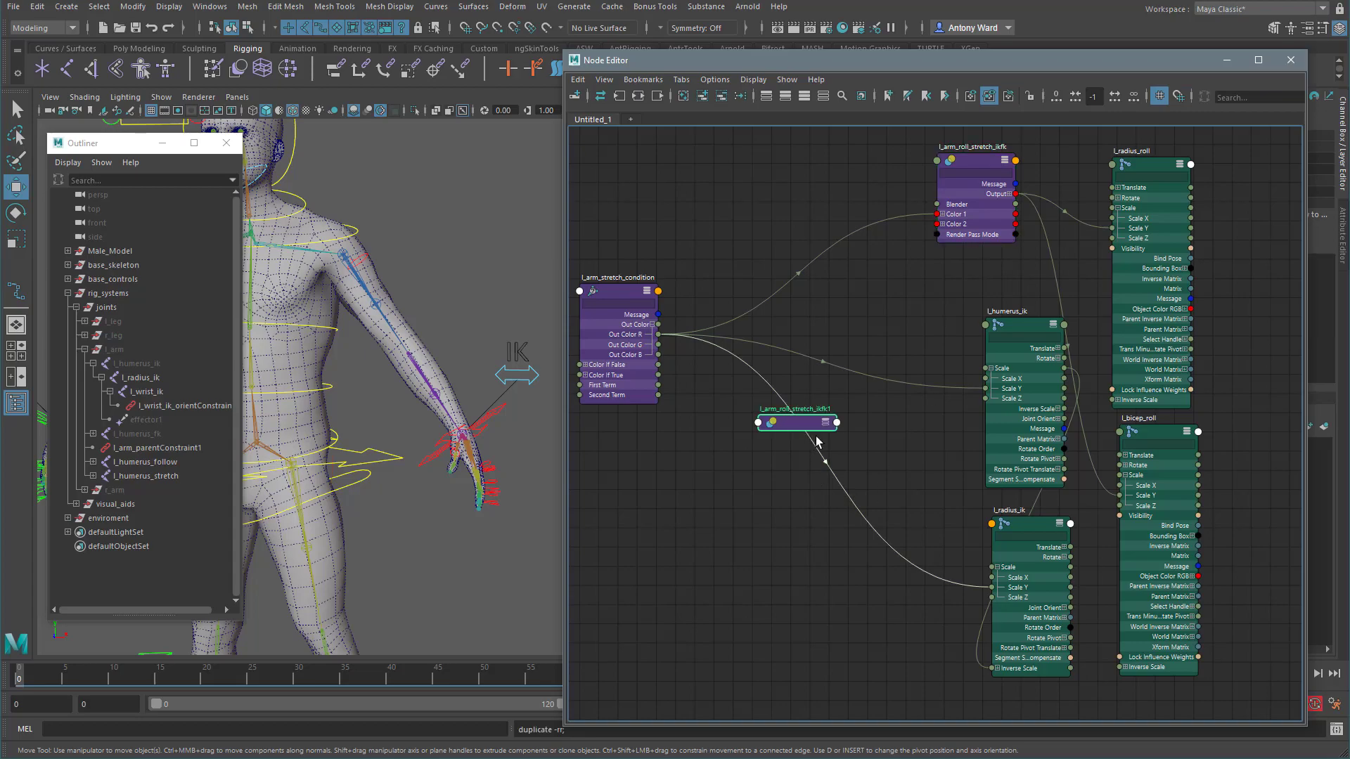
left_click_drag(803, 423, 876, 283)
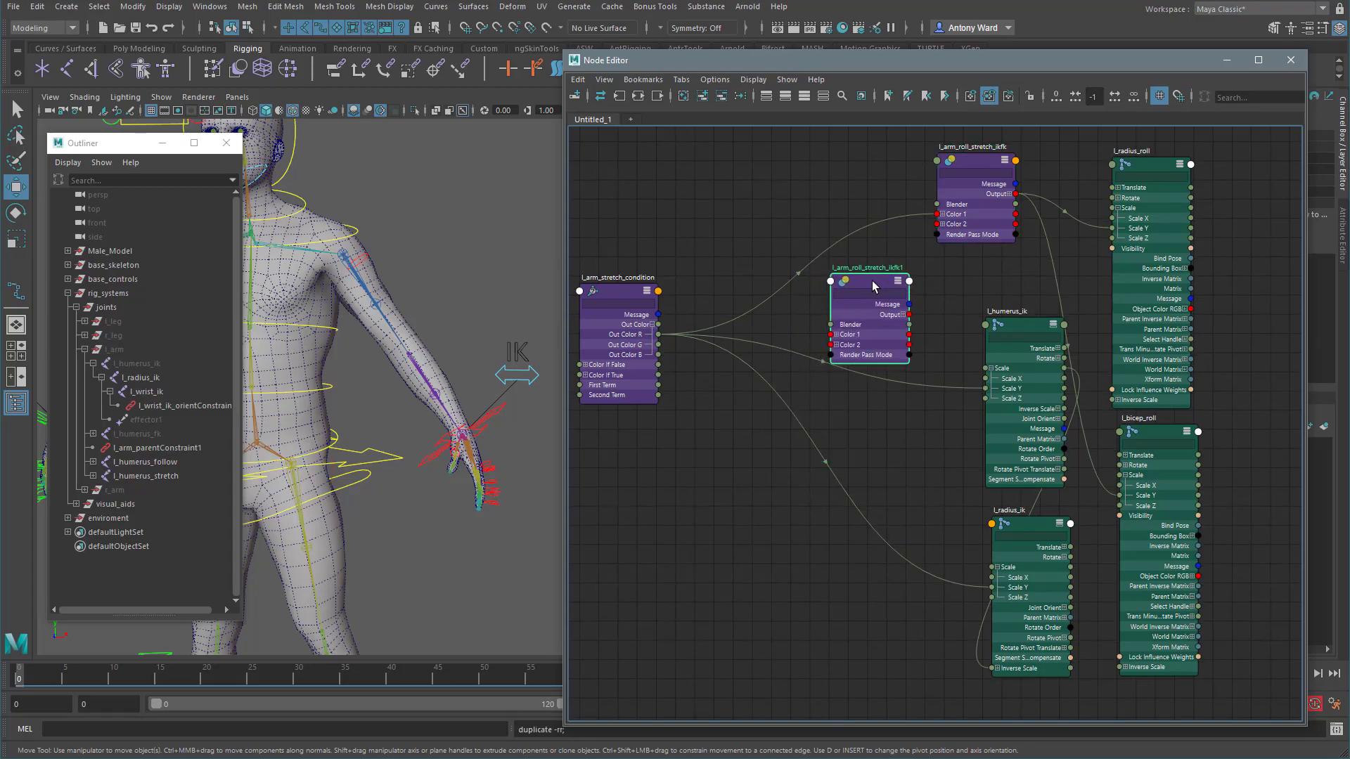
left_click(836, 335)
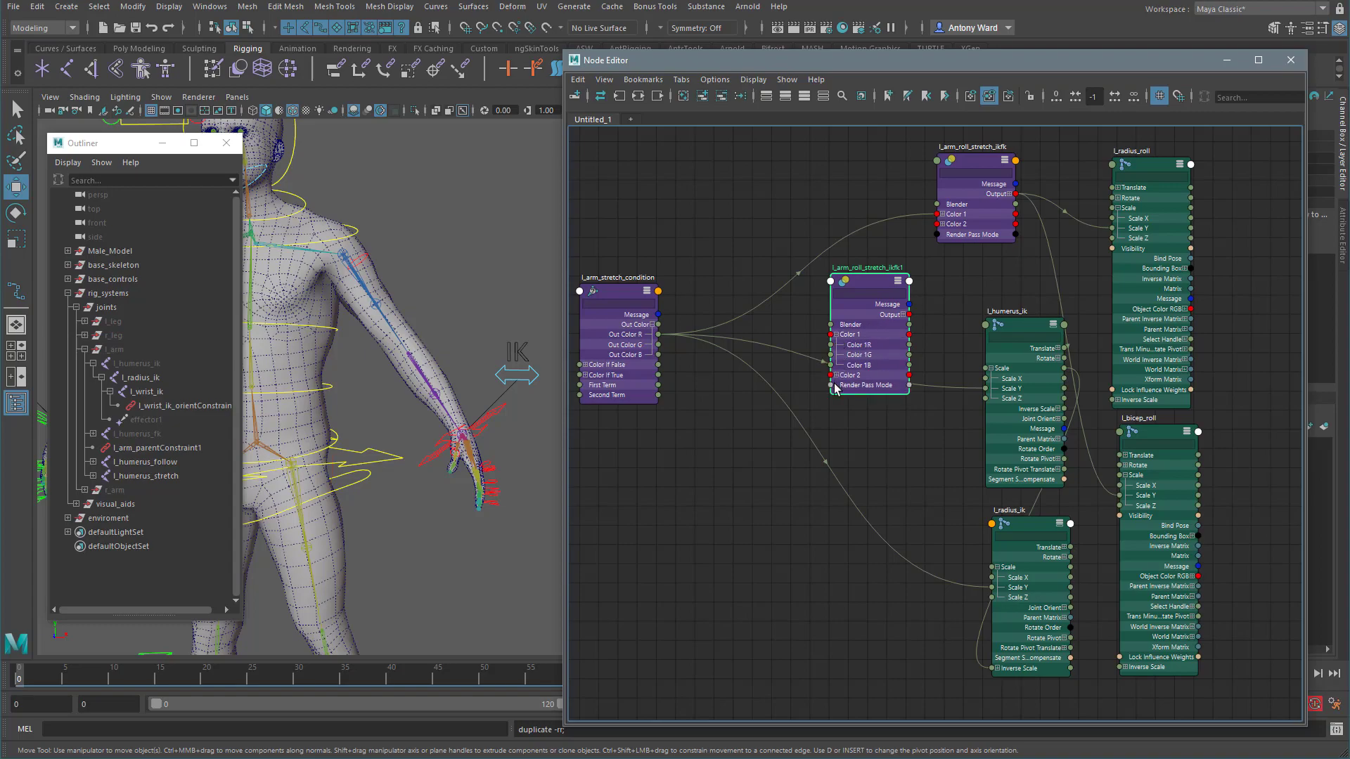
left_click(836, 375)
Step: Rename the duplicated blend node as l_arm_stretchiness
double_click(859, 269)
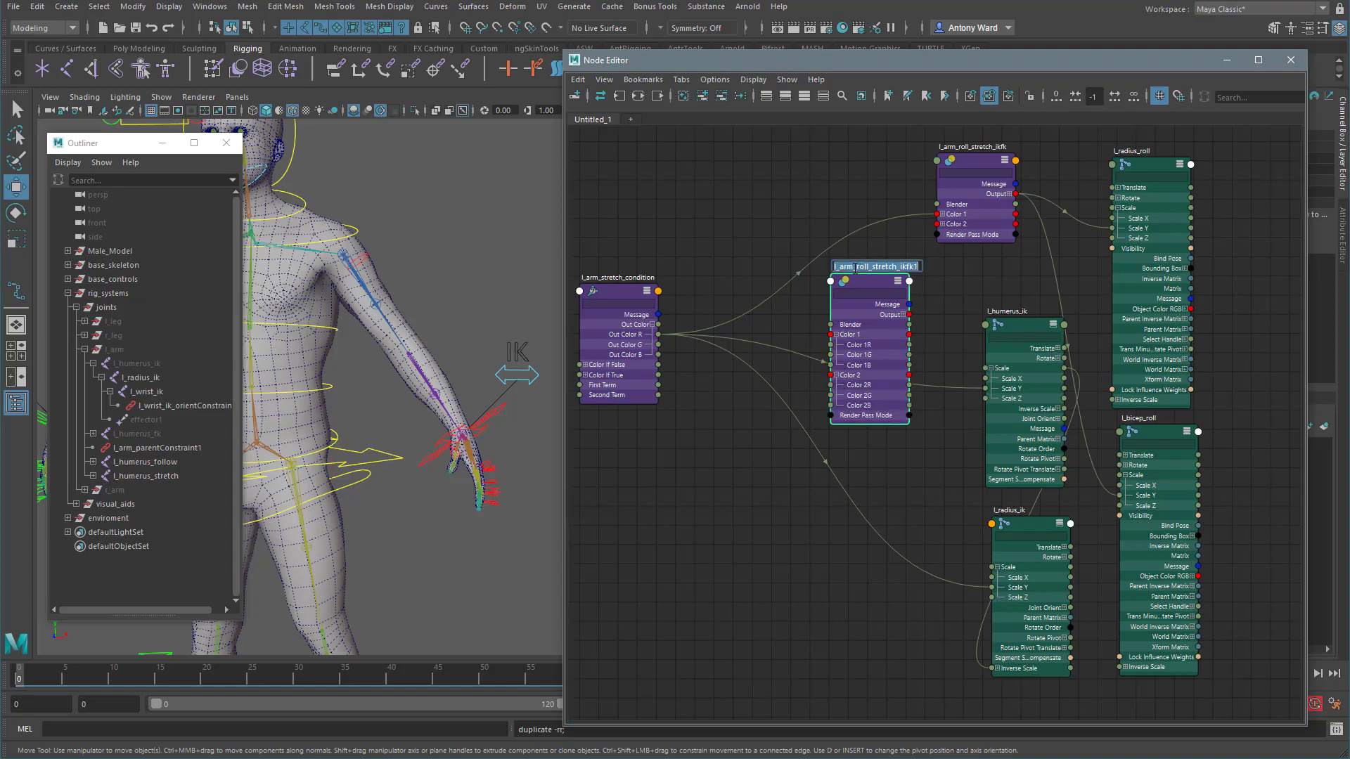
left_click(859, 267)
key("Delete")
key("Delete")
key("Delete")
key("Delete")
key("Delete")
left_click_drag(881, 268, 906, 267)
type("in")
key("Return")
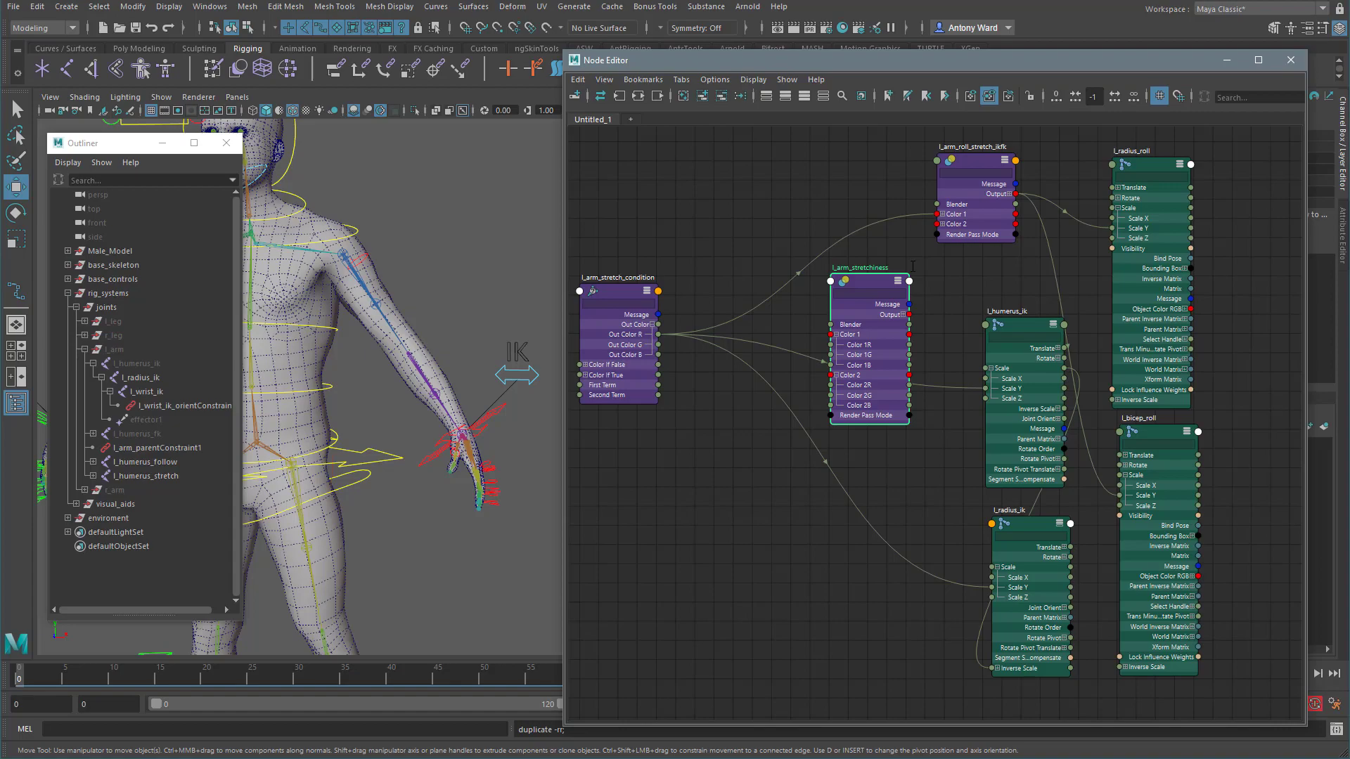
Step: Connect Out Color R of l_arm_stretch_condition to Color 1R of l_arm_stretchiness and check the node's color channels
left_click_drag(875, 280, 864, 275)
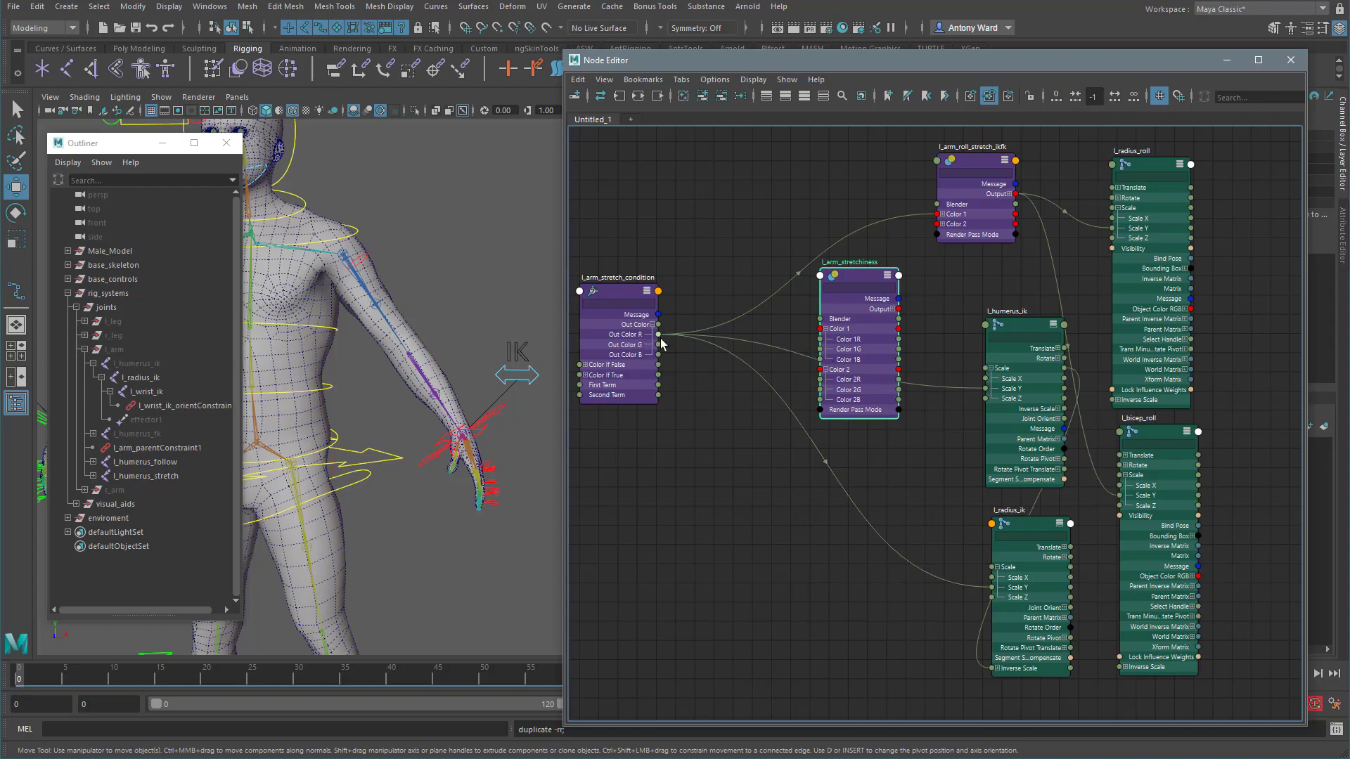
left_click_drag(664, 337, 820, 322)
left_click_drag(1000, 60, 869, 63)
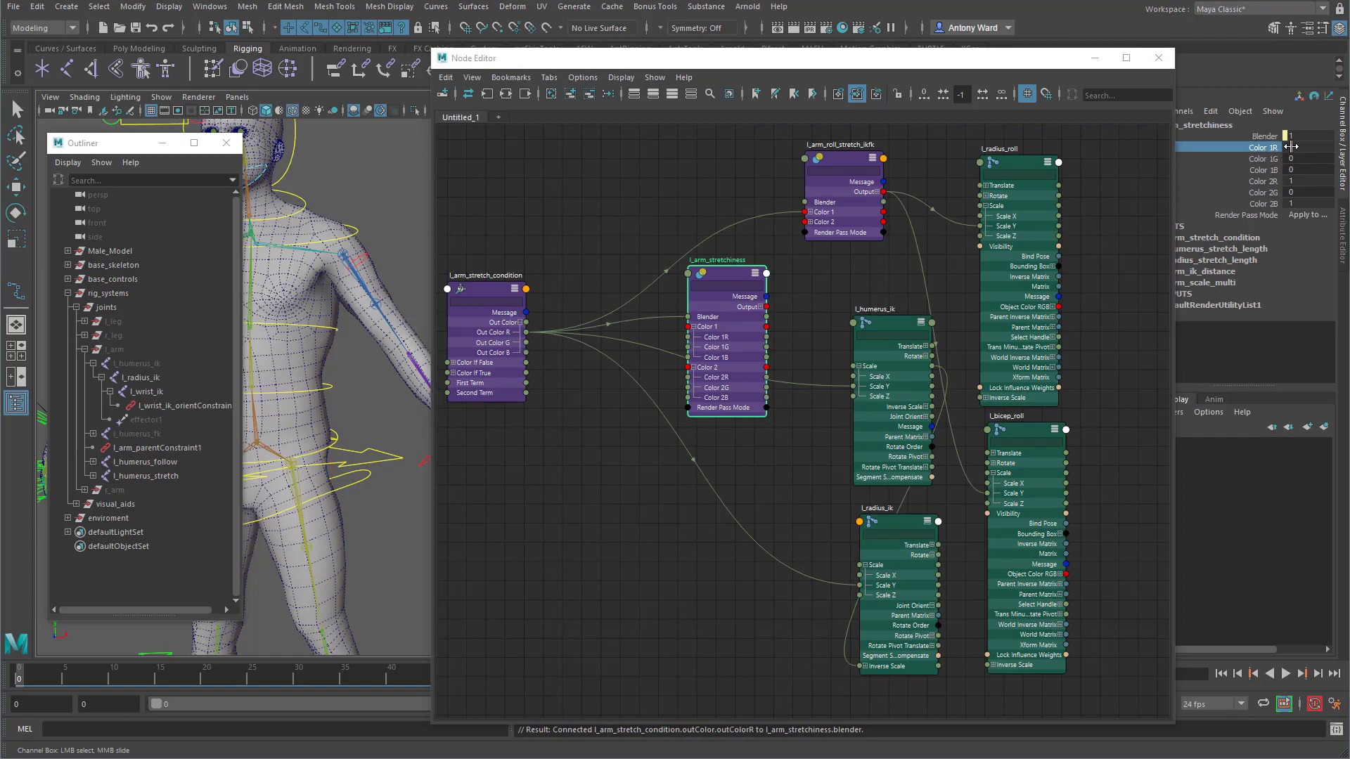
left_click(1263, 182)
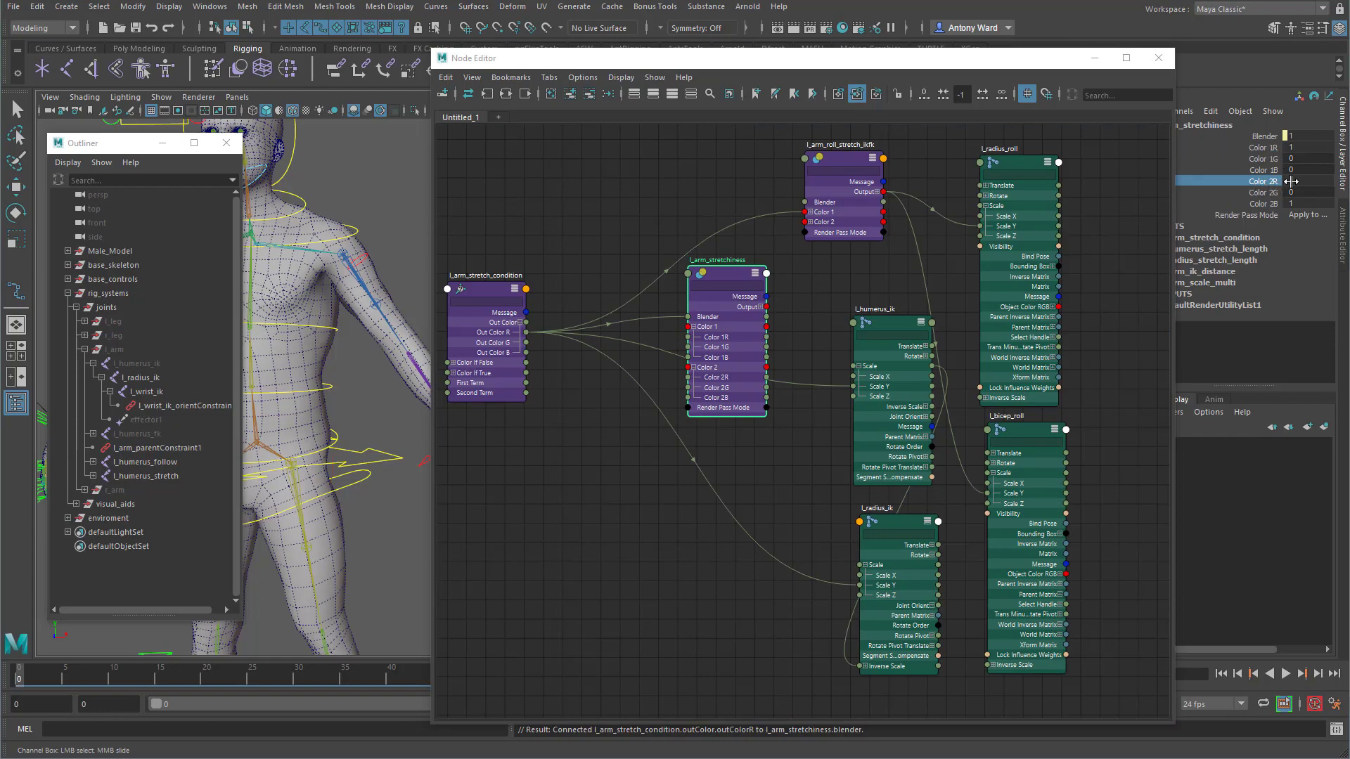
middle_click_drag(778, 469, 774, 462)
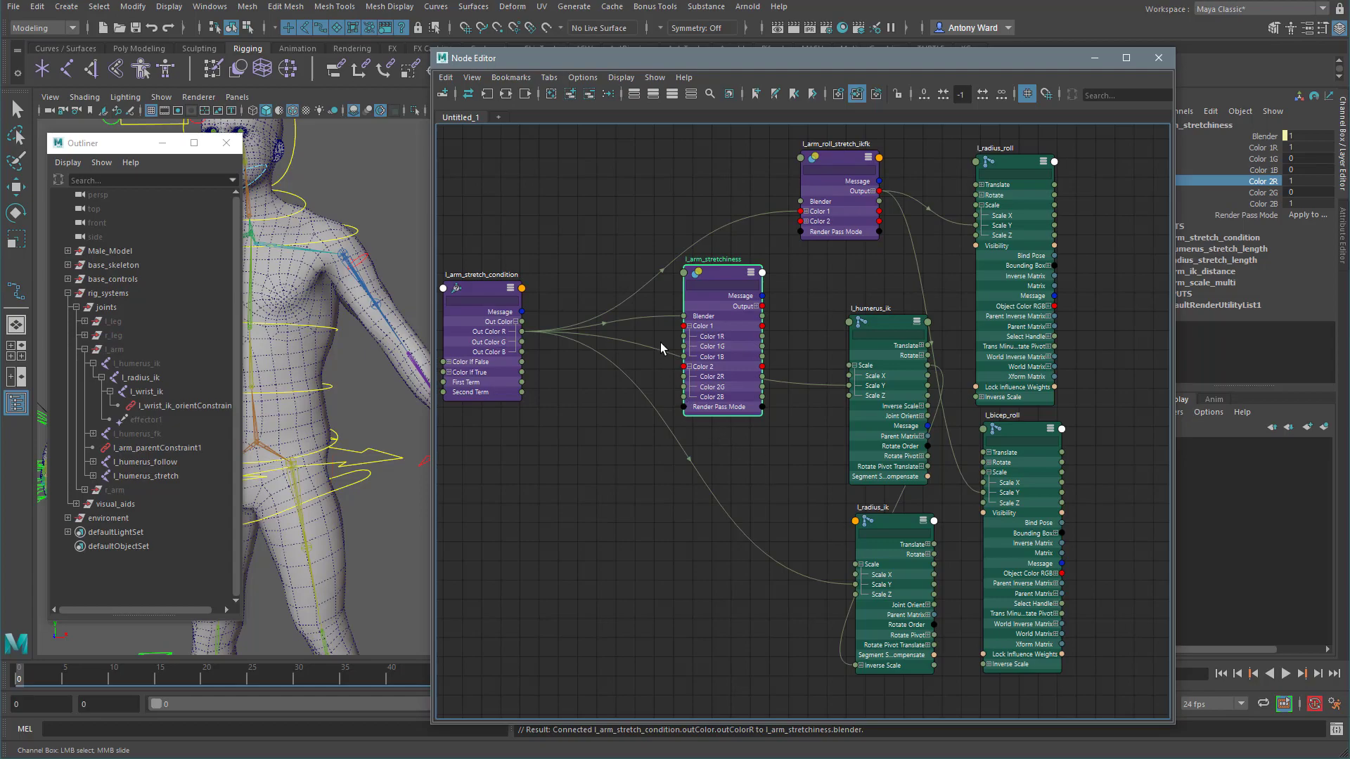
left_click_drag(664, 318, 687, 339)
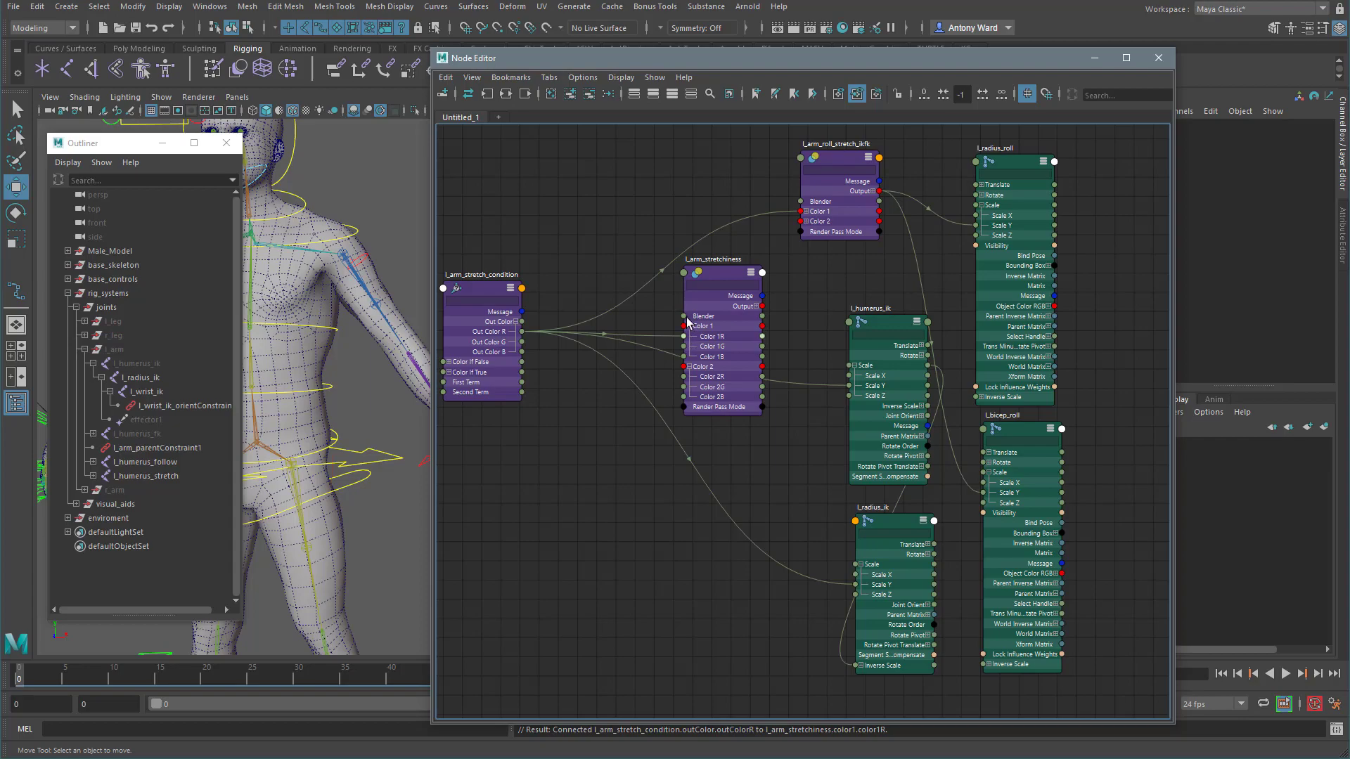
left_click(710, 279)
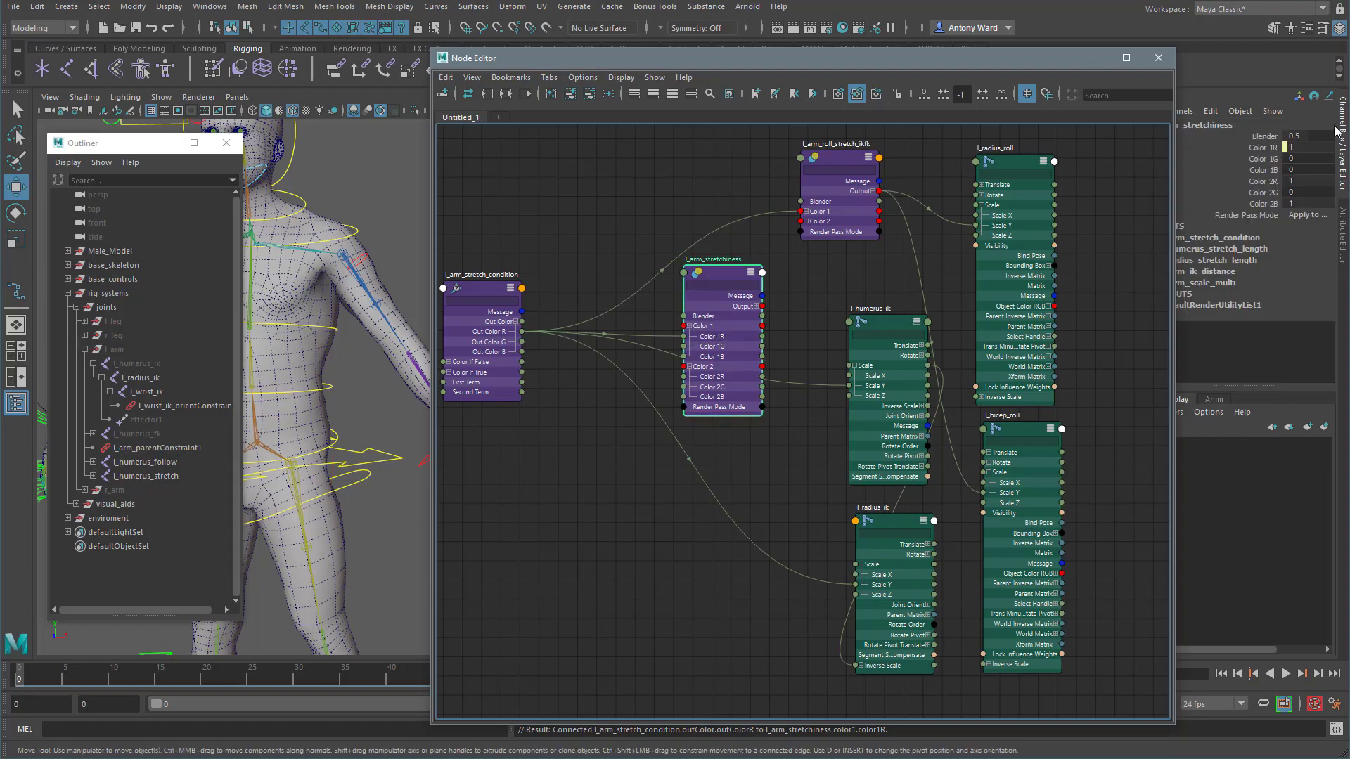
left_click(1263, 148)
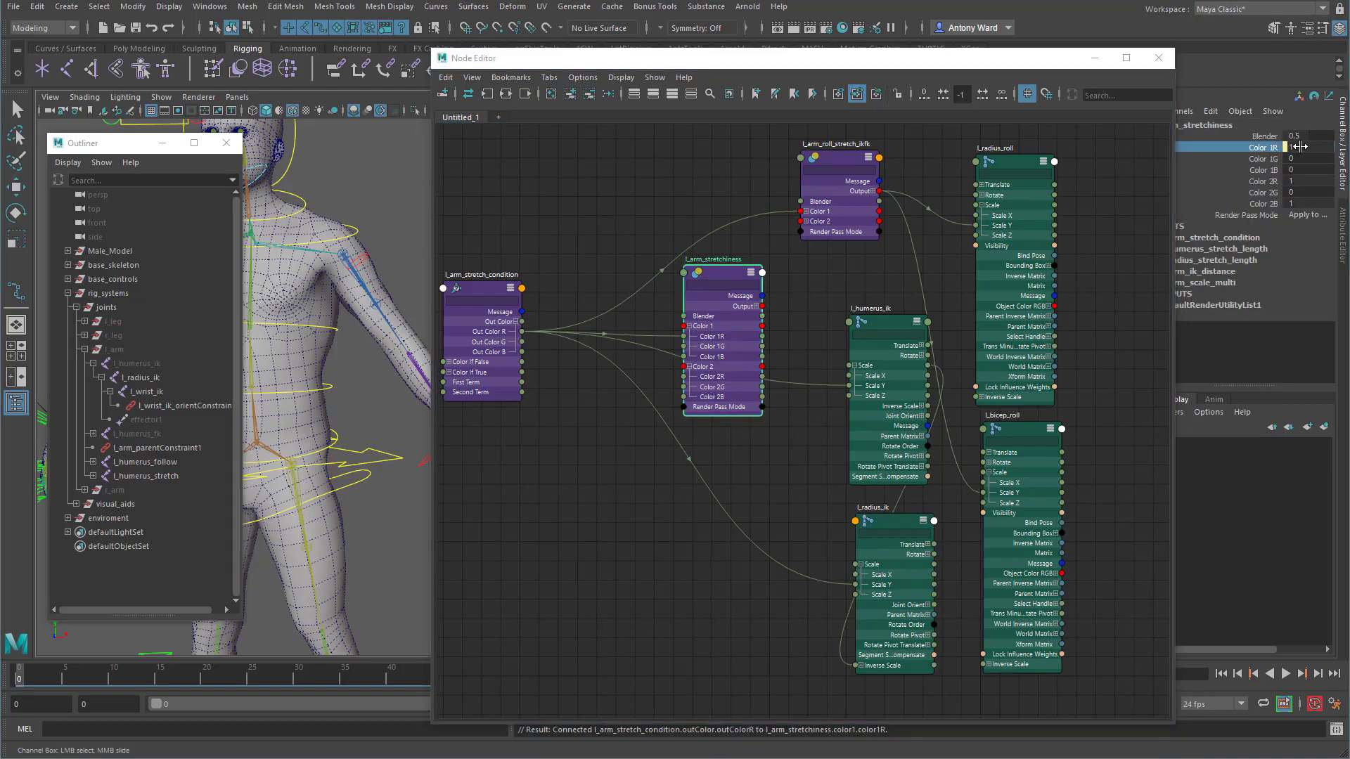
Step: Add l_arm_IK_ctrl to the Node Editor graph and remove its l_arm_IK_ctrlShape node
middle_click_drag(652, 450, 719, 470, "alt")
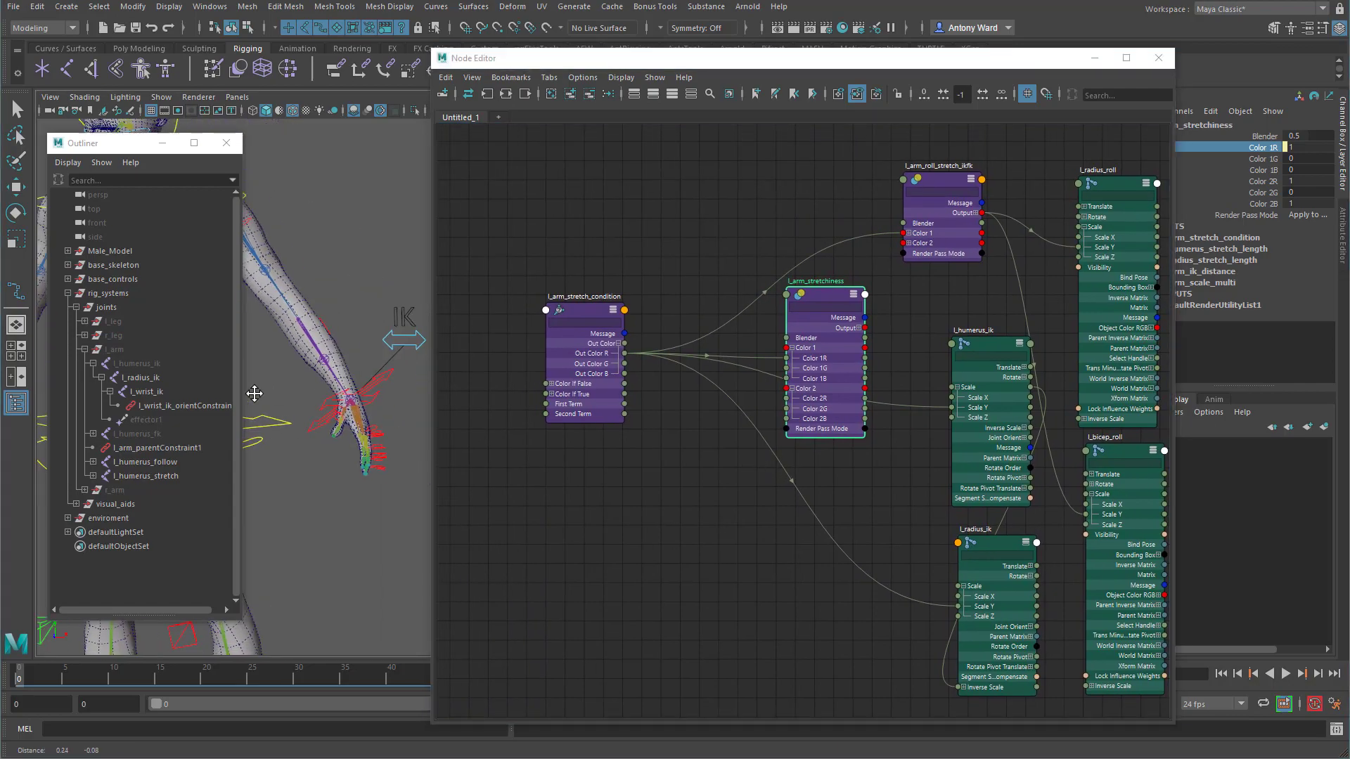
middle_click_drag(254, 394, 252, 394, "alt")
left_click(386, 365)
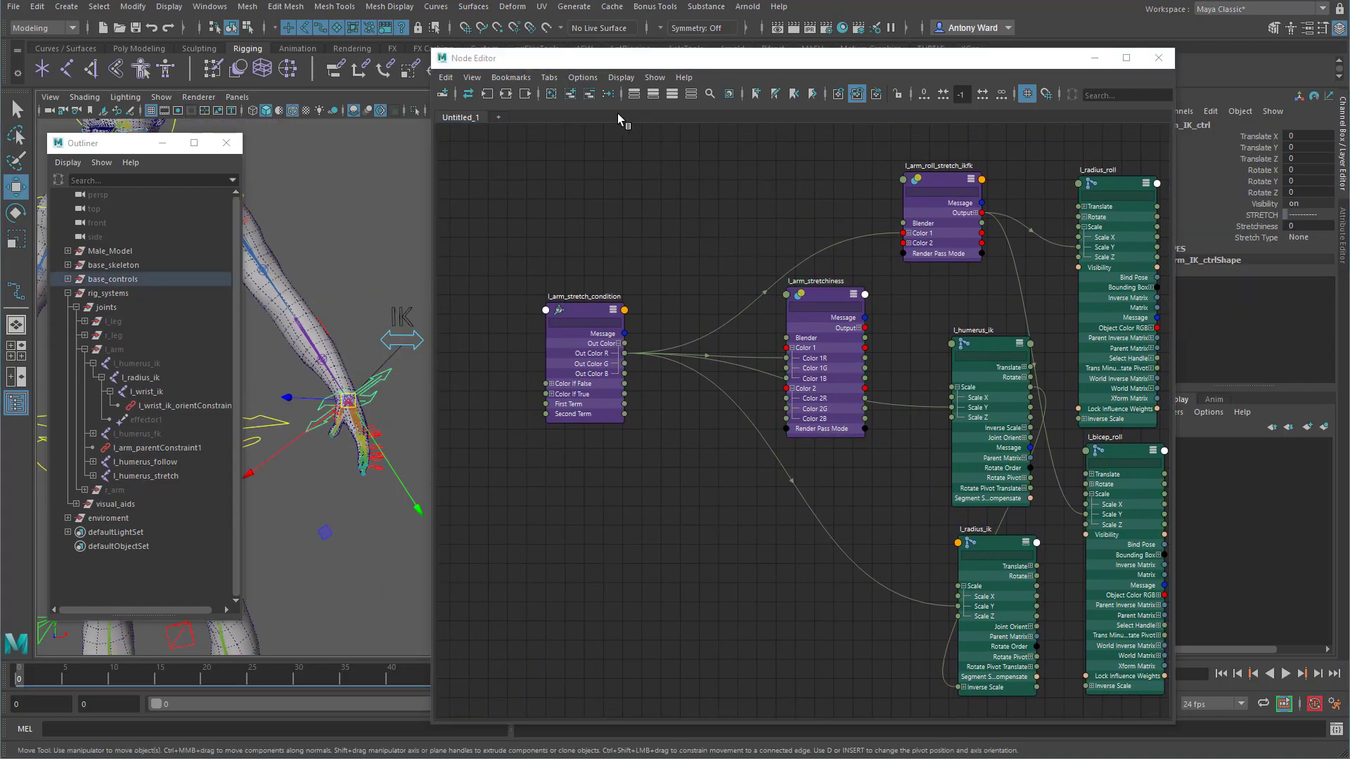
left_click(584, 98)
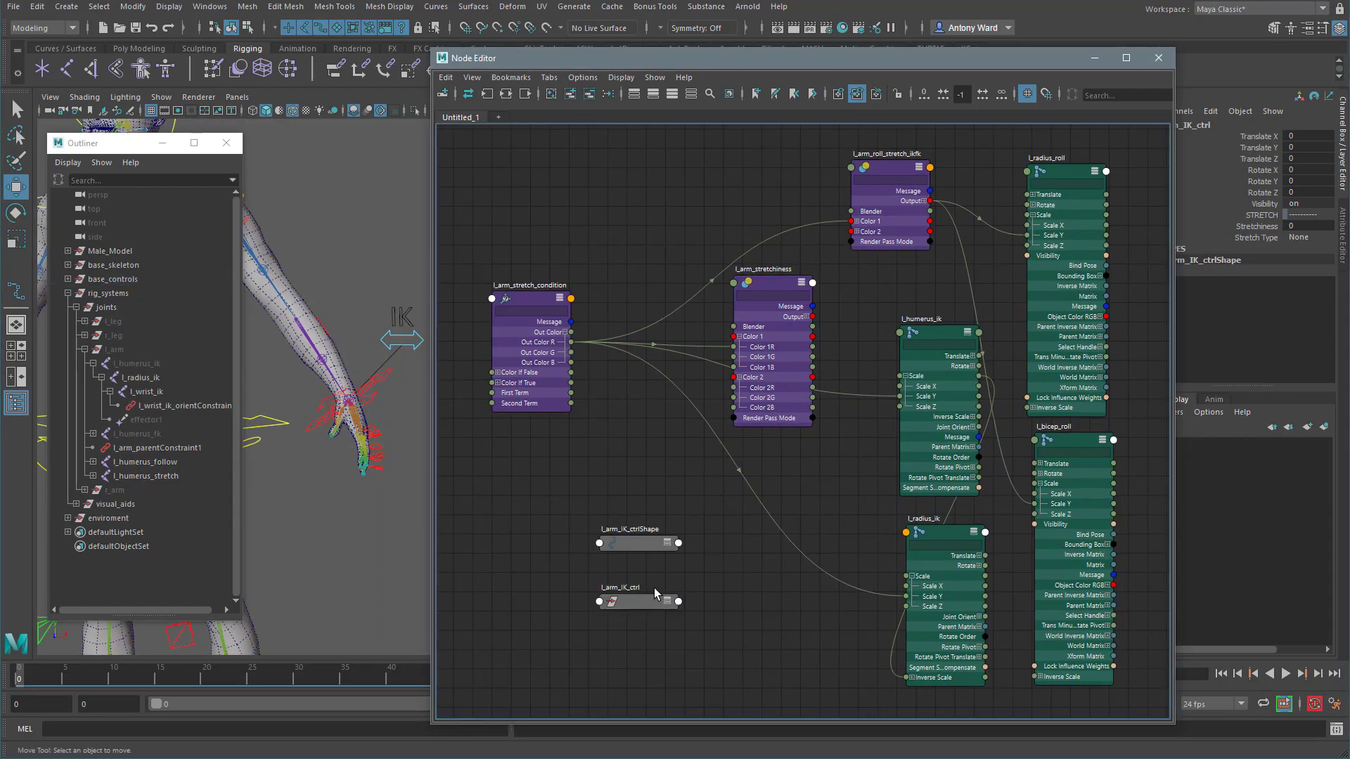
left_click(643, 543)
left_click(587, 93)
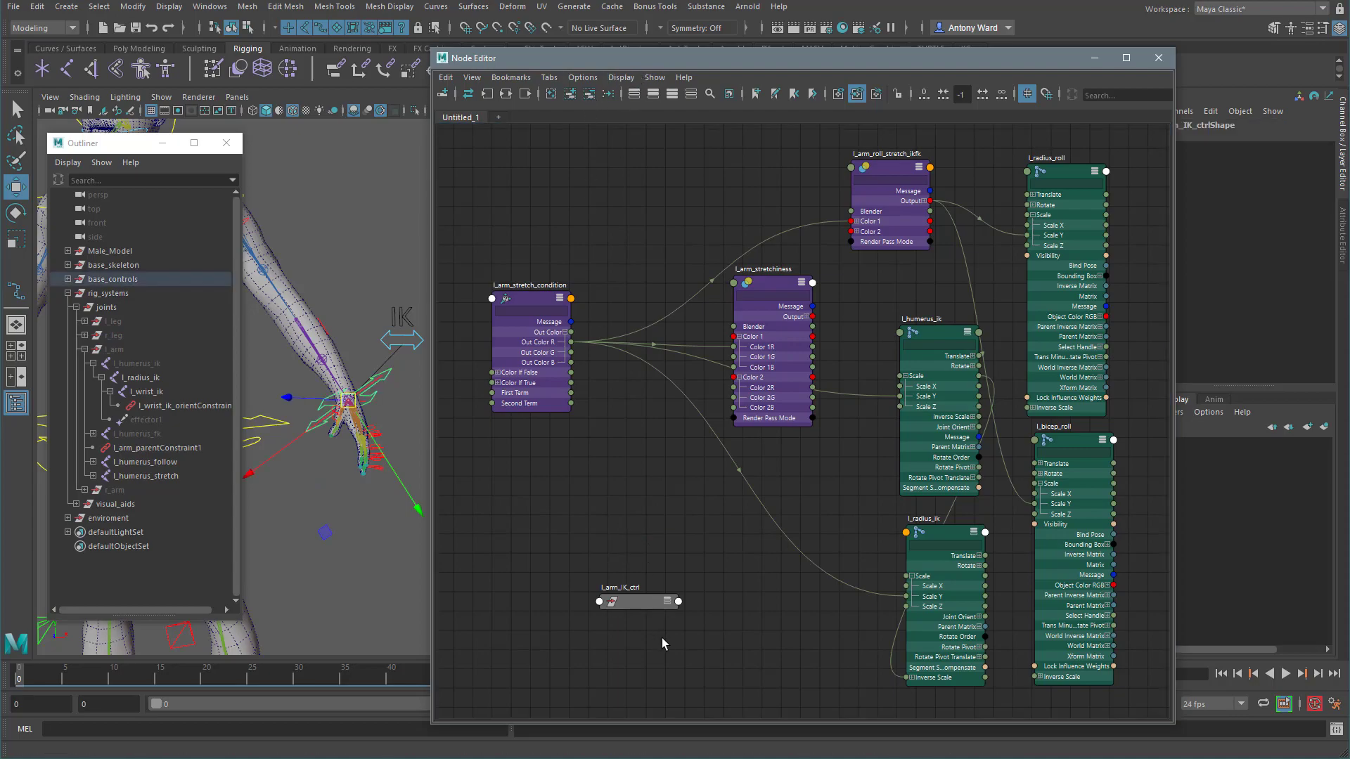
Step: Show all attributes of the l_arm_IK_ctrl node and place it directly above l_arm_stretch_condition
double_click(667, 602)
left_click_drag(640, 602, 560, 141)
middle_click_drag(710, 451, 731, 554, "alt")
left_click_drag(580, 245, 582, 103)
middle_click_drag(667, 393, 673, 534, "alt")
left_click_drag(585, 246, 597, 106)
middle_click_drag(711, 356, 694, 388, "alt")
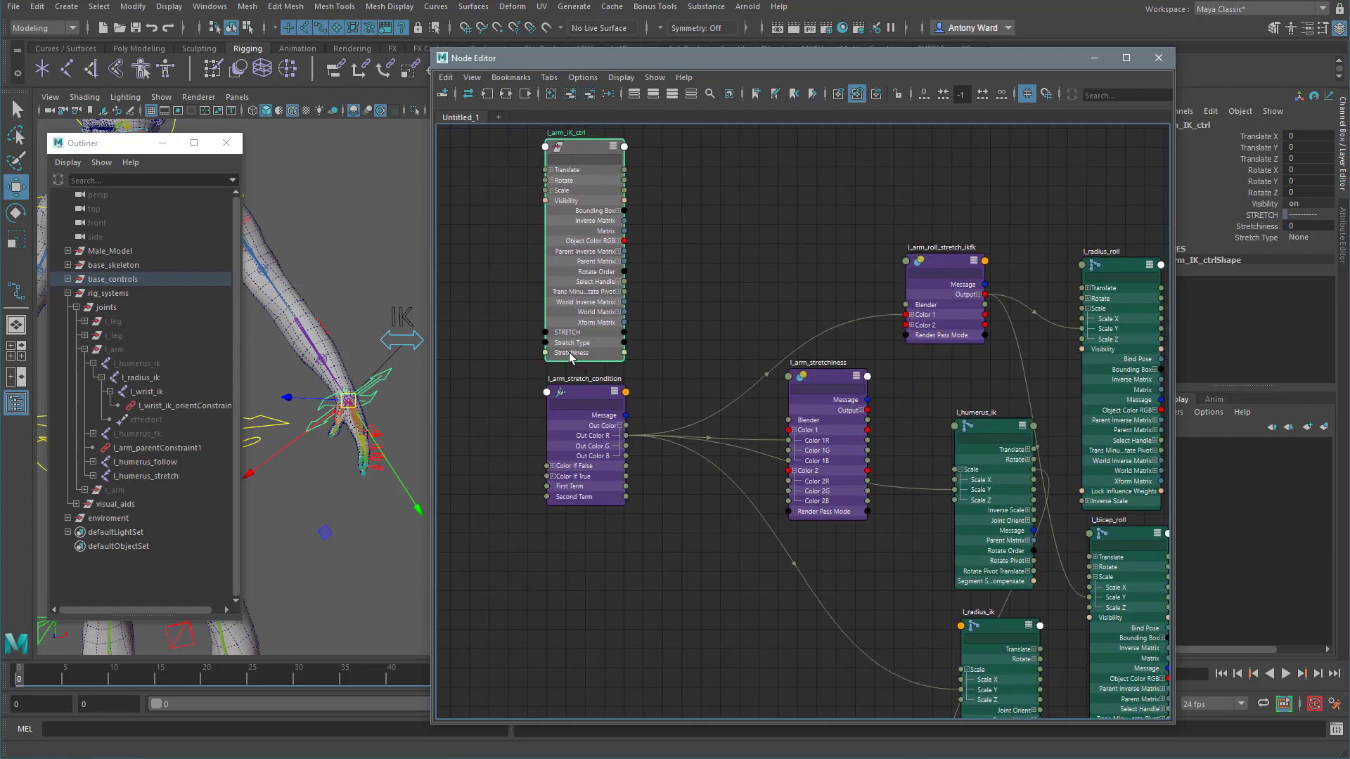
Step: Connect Stretchiness of l_arm_IK_ctrl to Blender of l_arm_stretchiness and check the Blender channel
left_click_drag(625, 353, 789, 421)
left_click(815, 384)
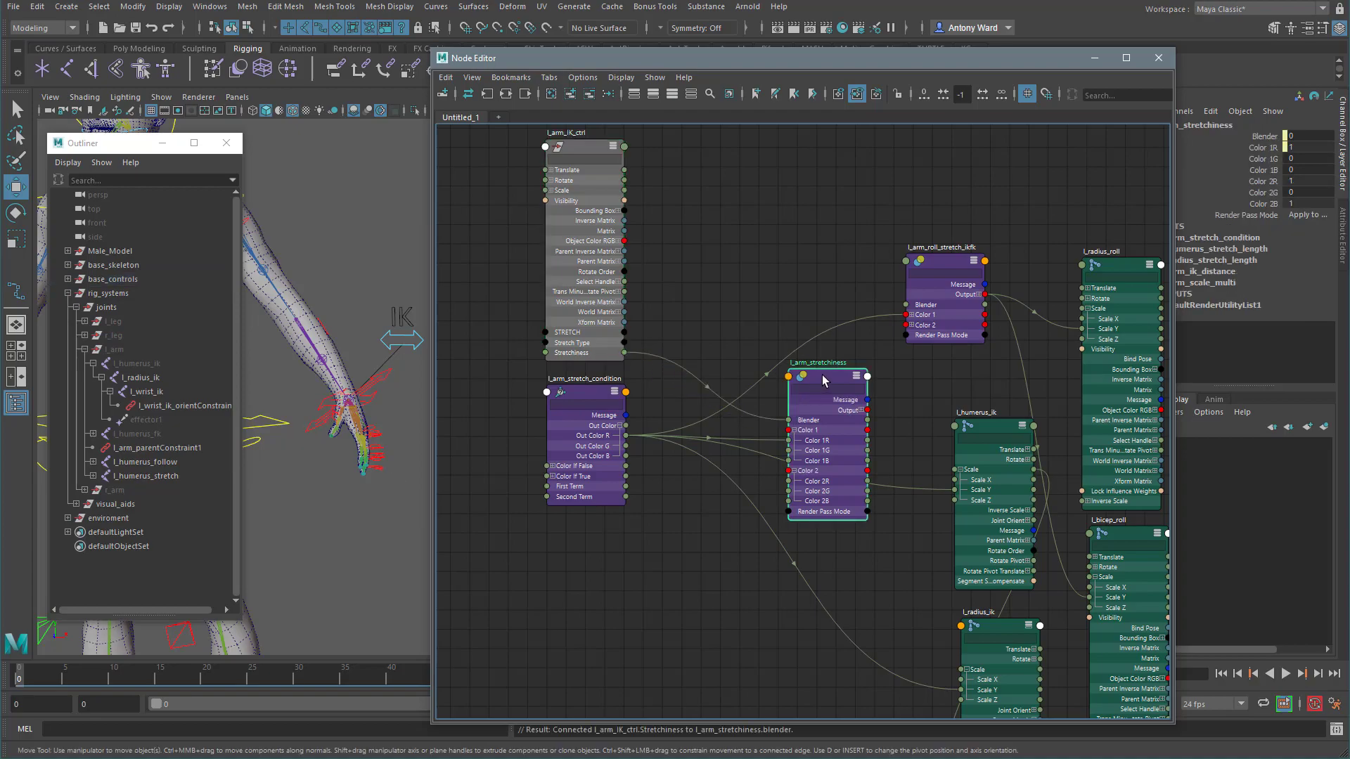
left_click(1265, 137)
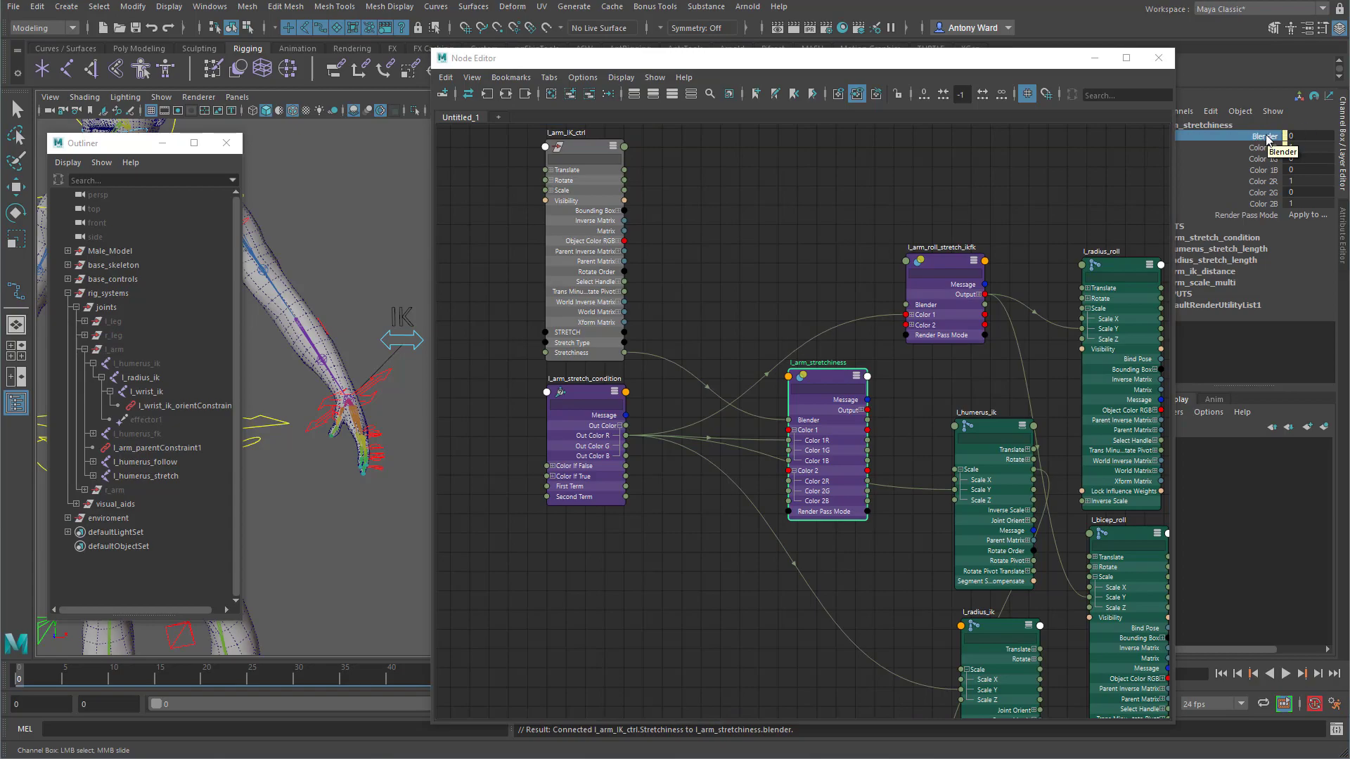
Step: Connect Output R of l_arm_stretchiness to Scale Y of both l_humerus_ik and l_radius_ik
middle_click_drag(907, 608, 747, 502, "alt")
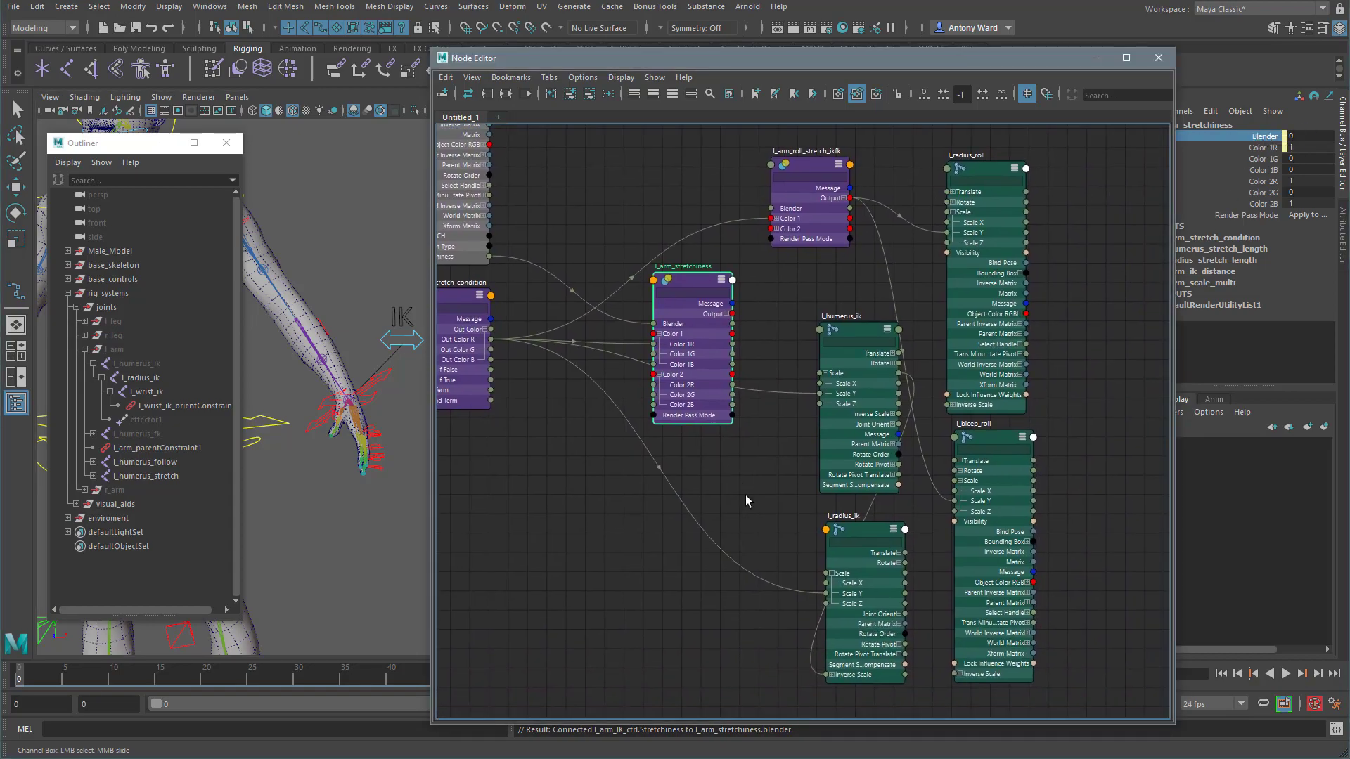
left_click(727, 314)
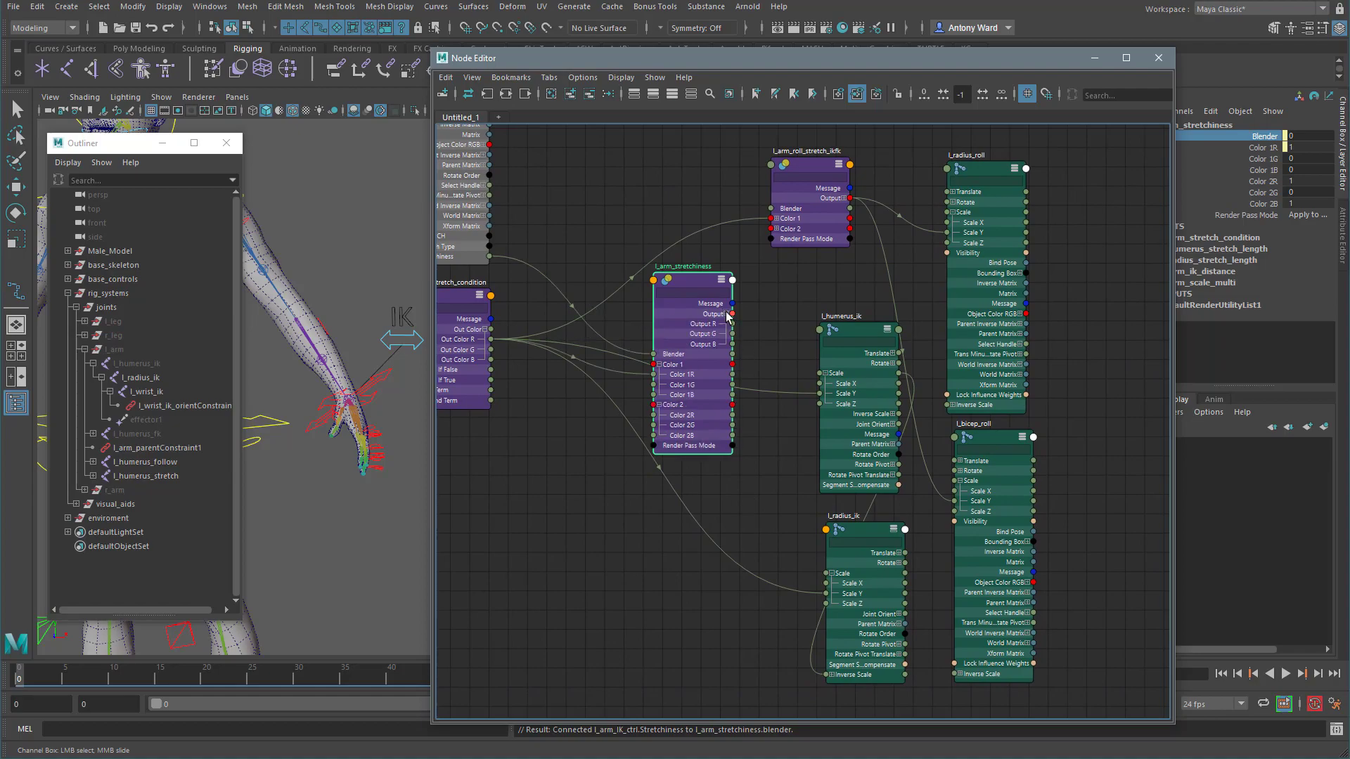
left_click_drag(732, 324, 820, 393)
left_click_drag(732, 326, 825, 596)
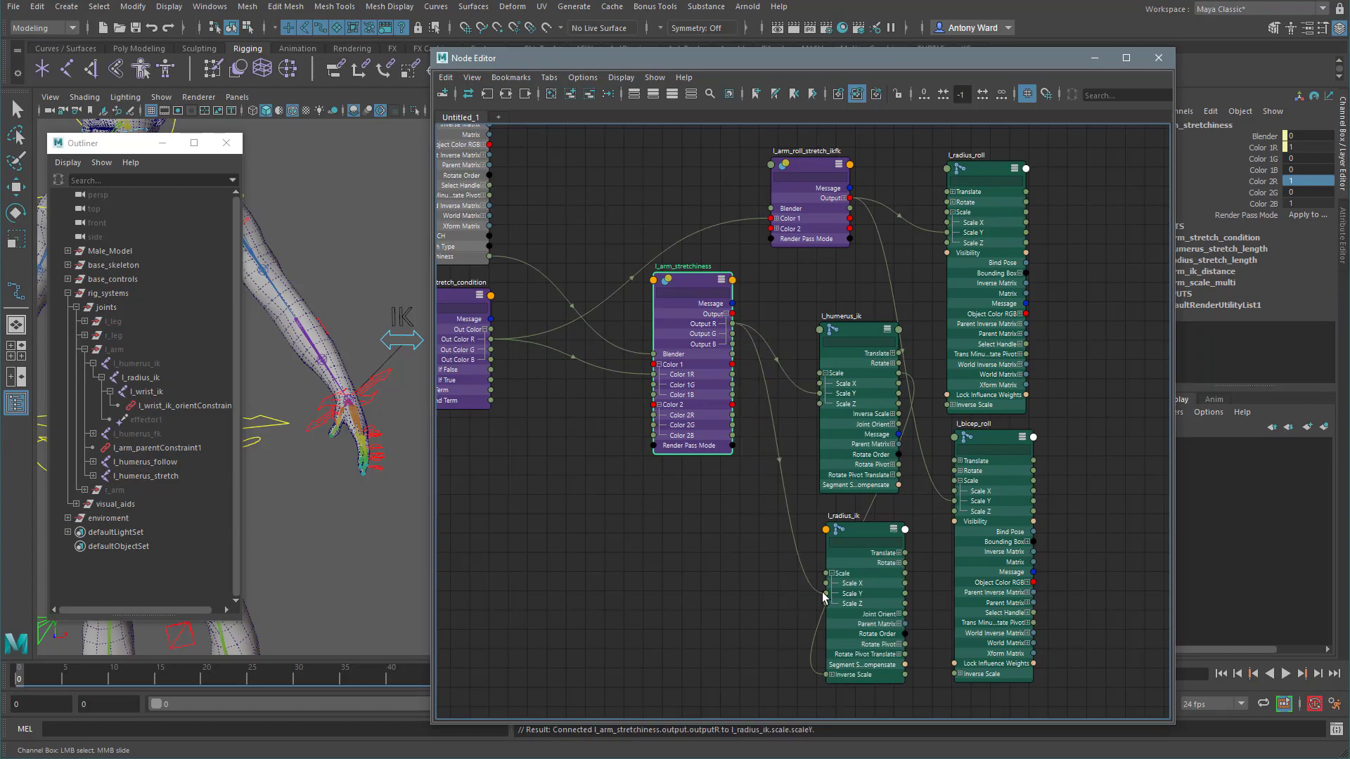
Step: Rearrange the condition, stretchiness, IK joint, roll blend and roll joint nodes, leaving more space between them
middle_click_drag(613, 468, 668, 483, "alt")
right_click_drag(667, 482, 641, 477, "alt")
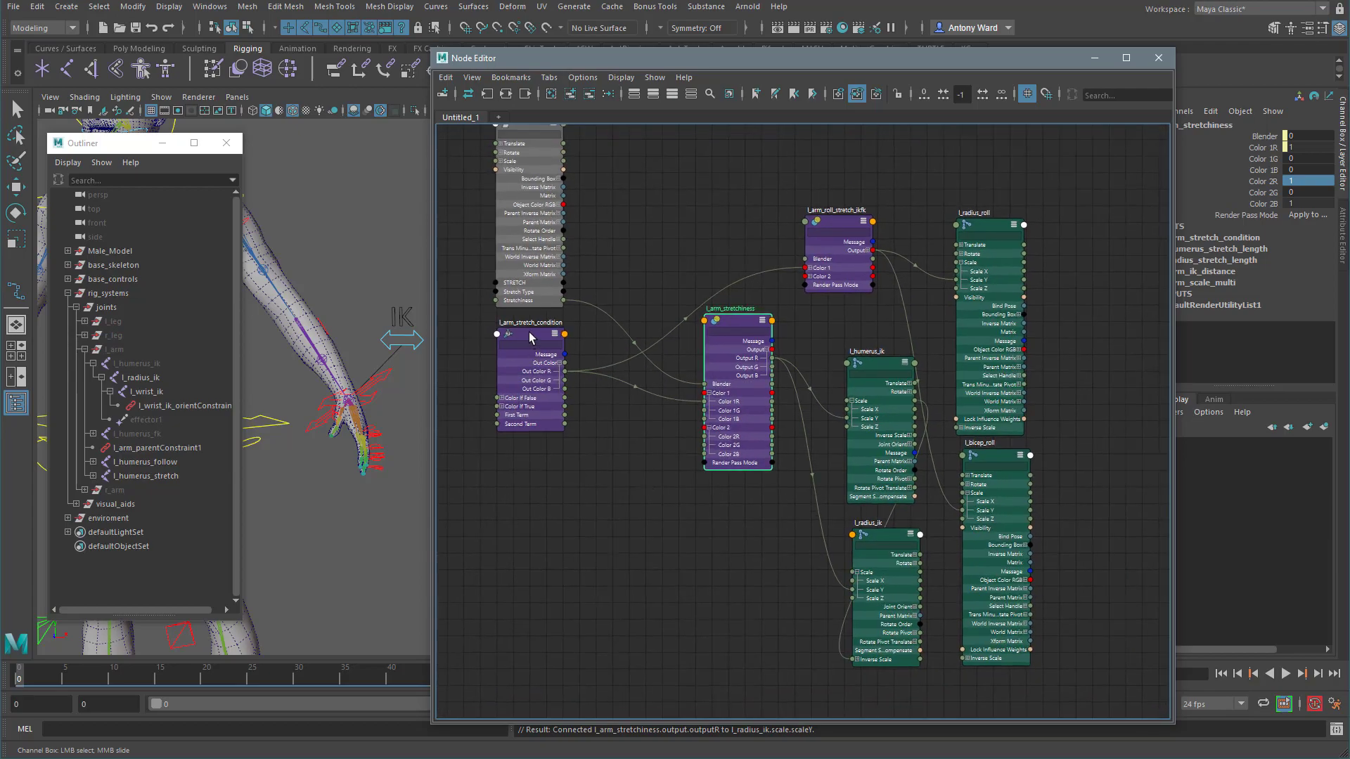
left_click_drag(530, 336, 524, 374)
left_click_drag(724, 327, 697, 397)
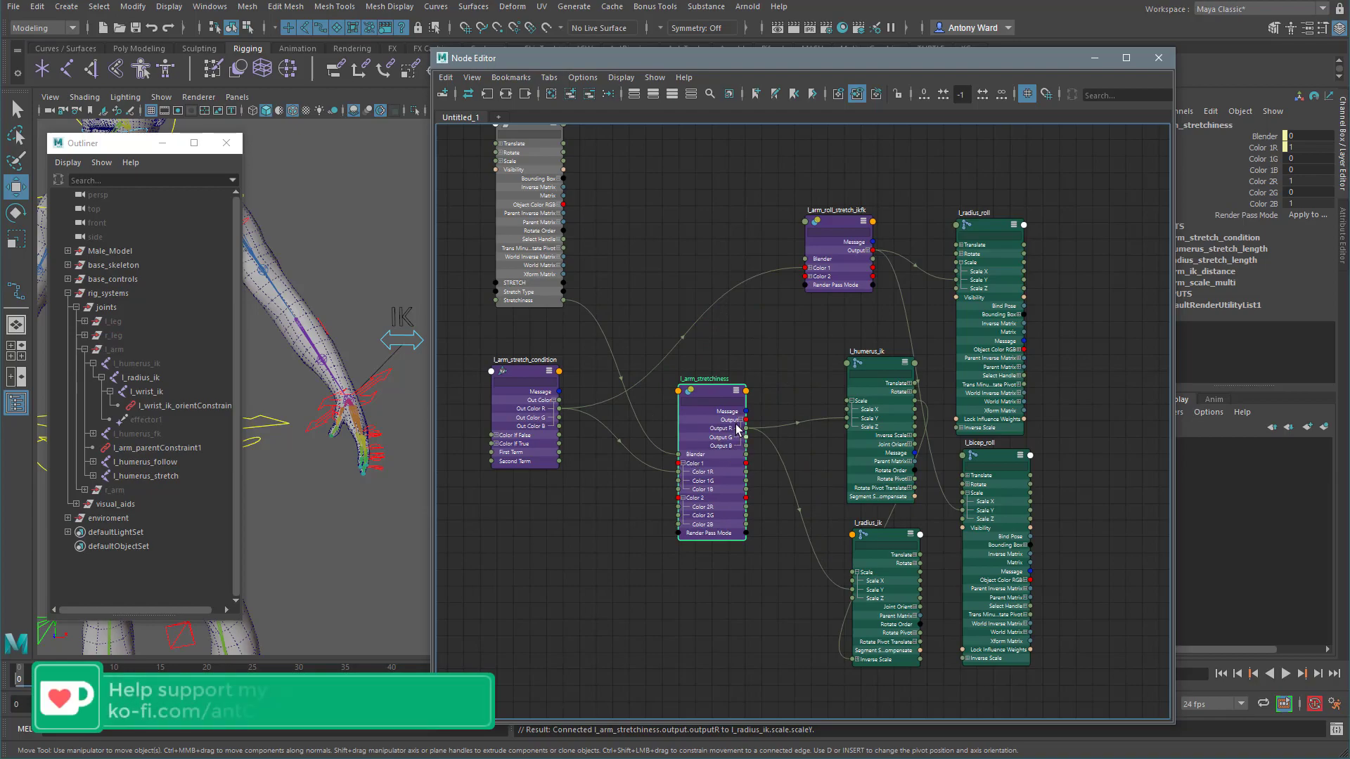
left_click_drag(882, 366, 840, 361)
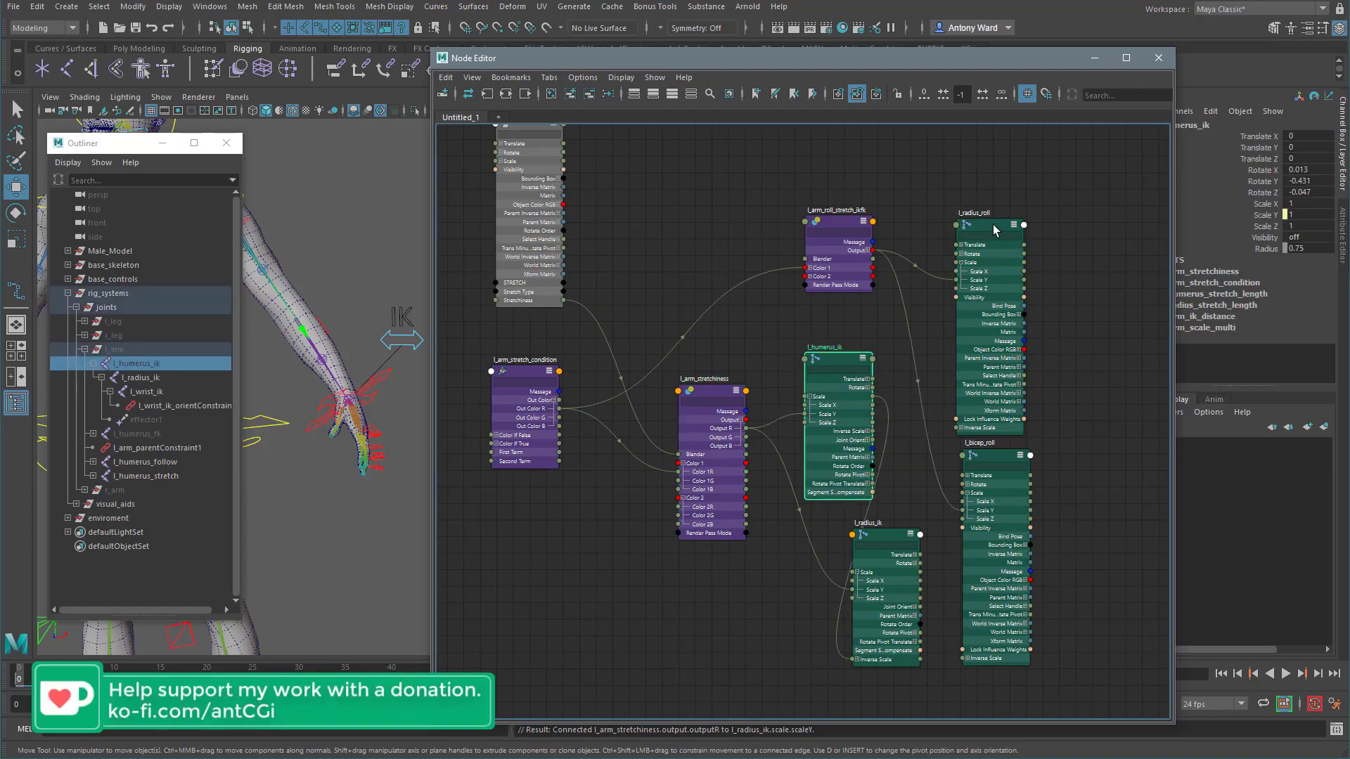
left_click_drag(989, 225, 1097, 176)
left_click_drag(997, 455, 1118, 407)
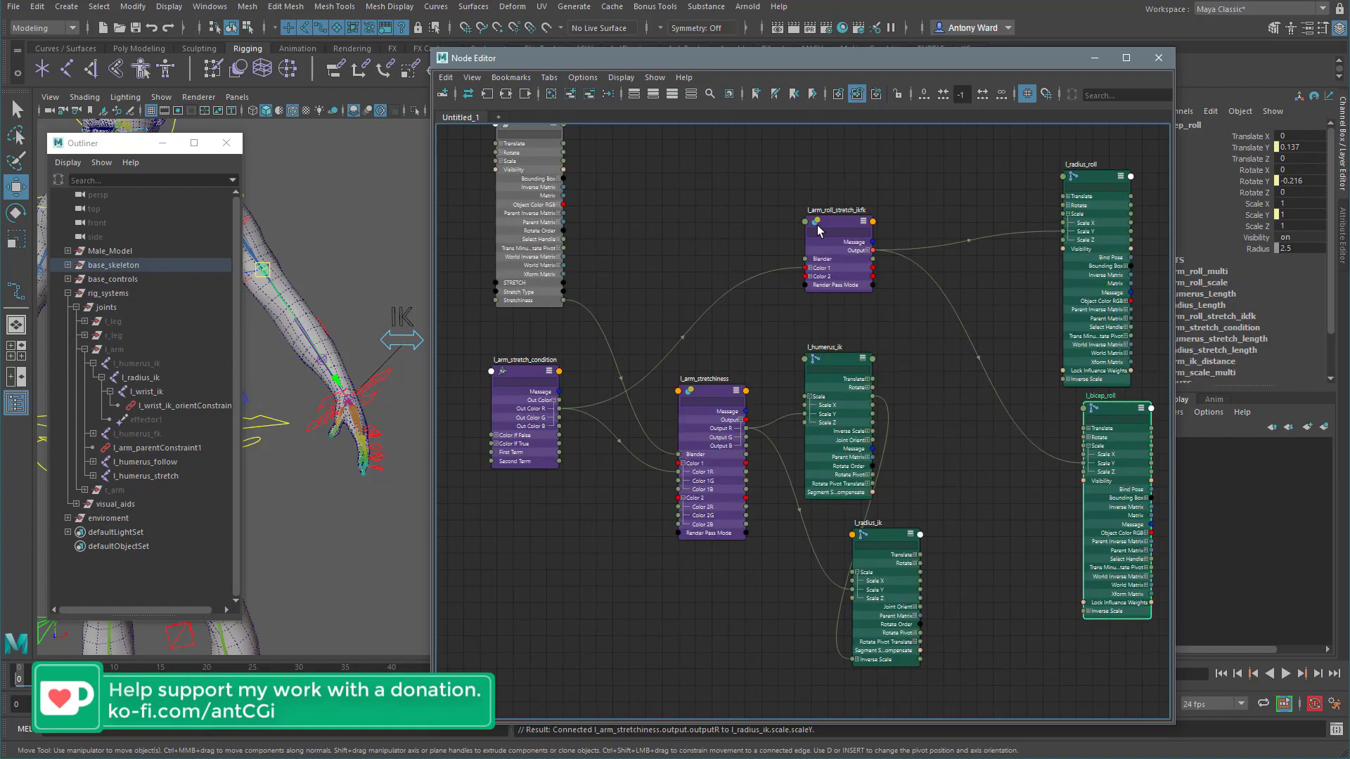
left_click_drag(821, 228, 895, 202)
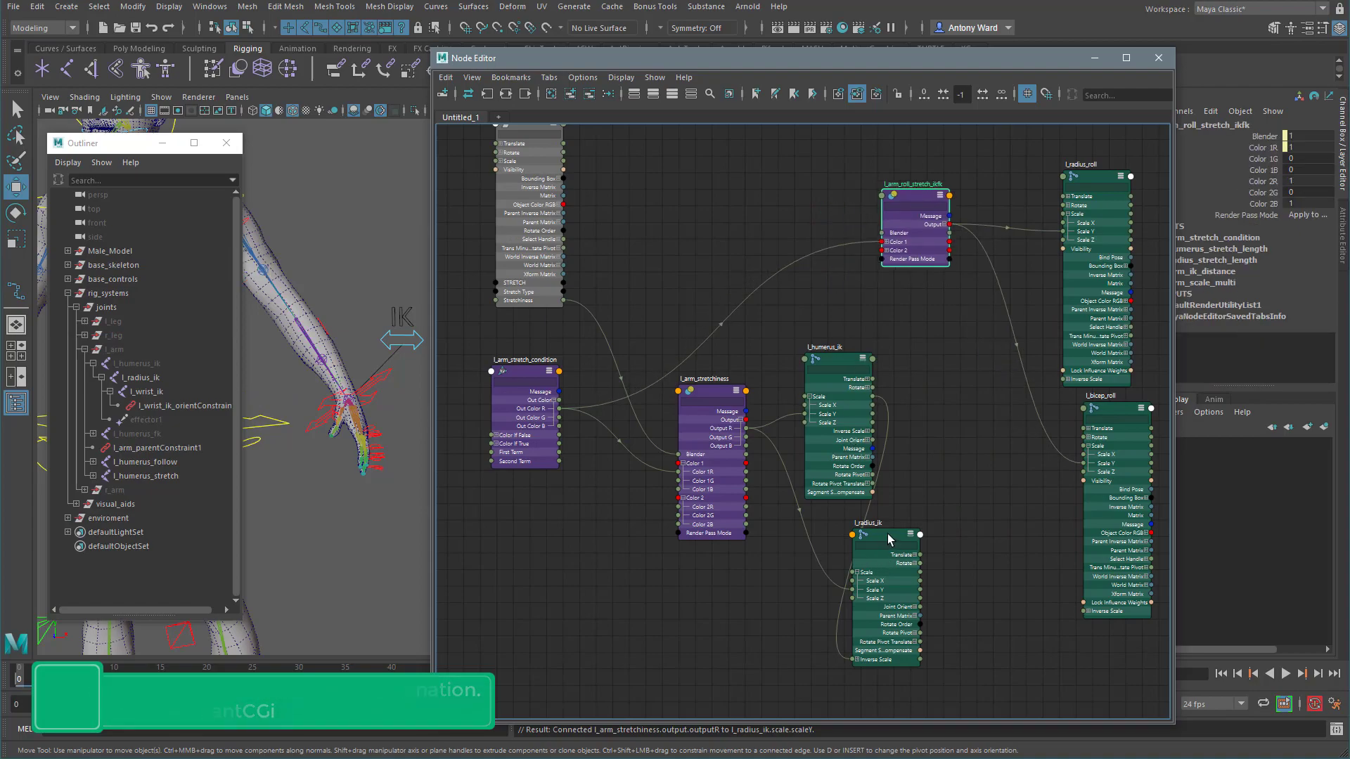
left_click_drag(888, 533, 947, 538)
left_click_drag(840, 359, 889, 339)
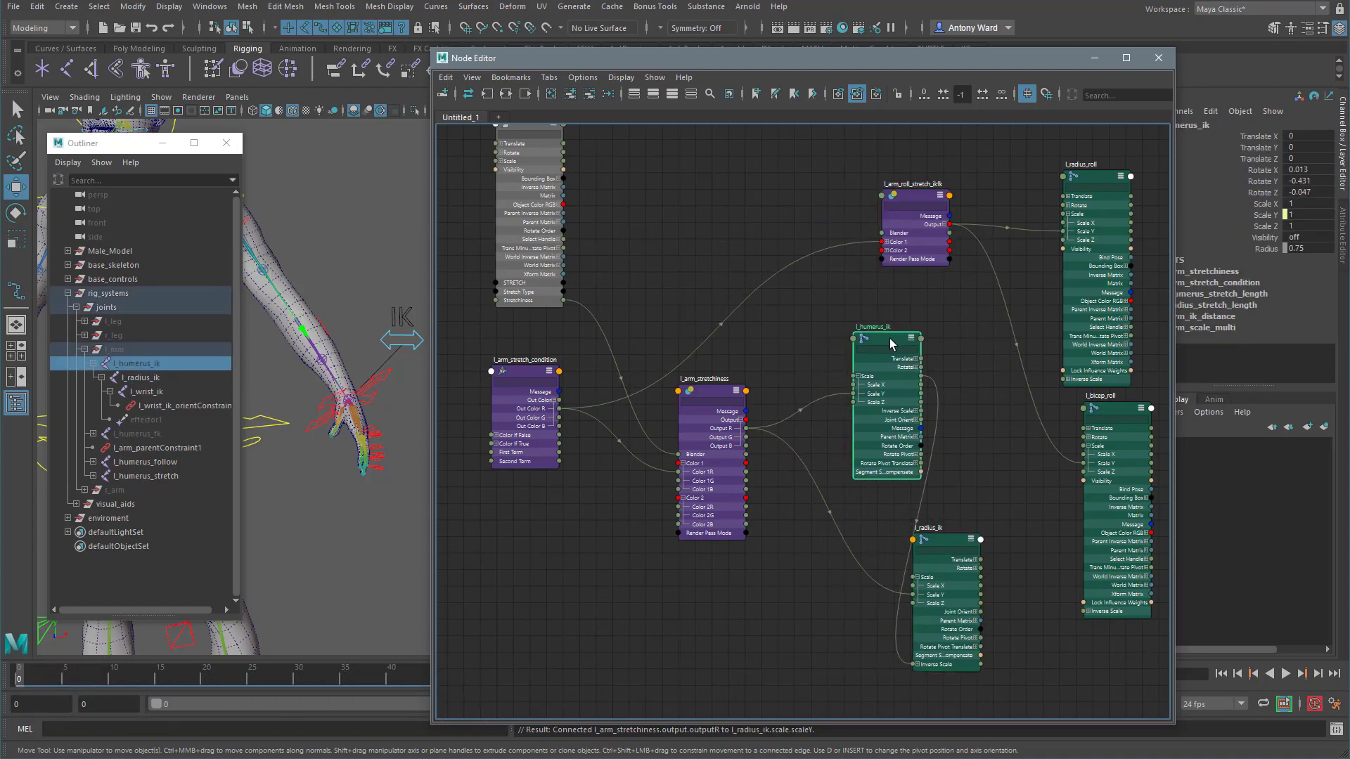
Step: Minimize the Node Editor and test the stretch setup by moving l_arm_IK_ctrl out beyond the arm's reach with Stretchiness at 0
left_click(1094, 59)
middle_click_drag(467, 472, 668, 487, "alt")
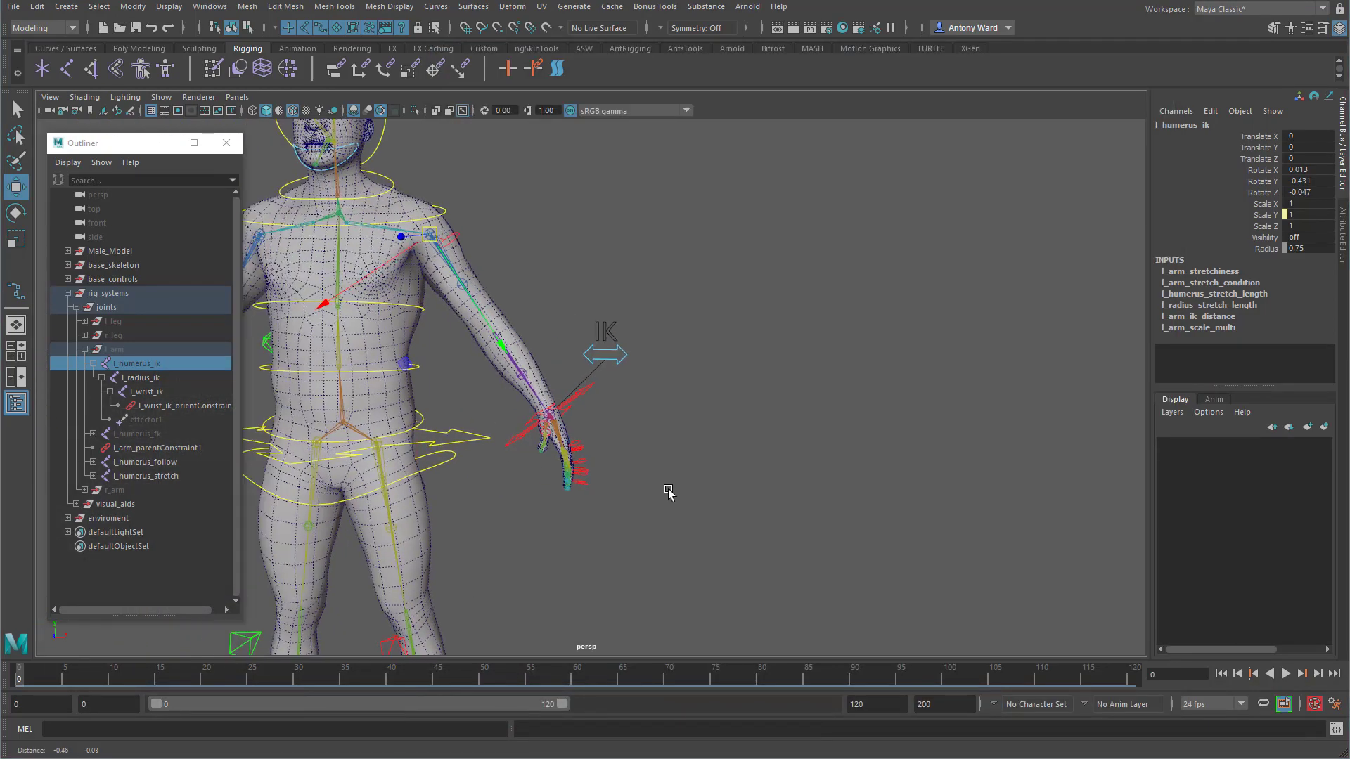
left_click(595, 386)
left_click(1259, 226)
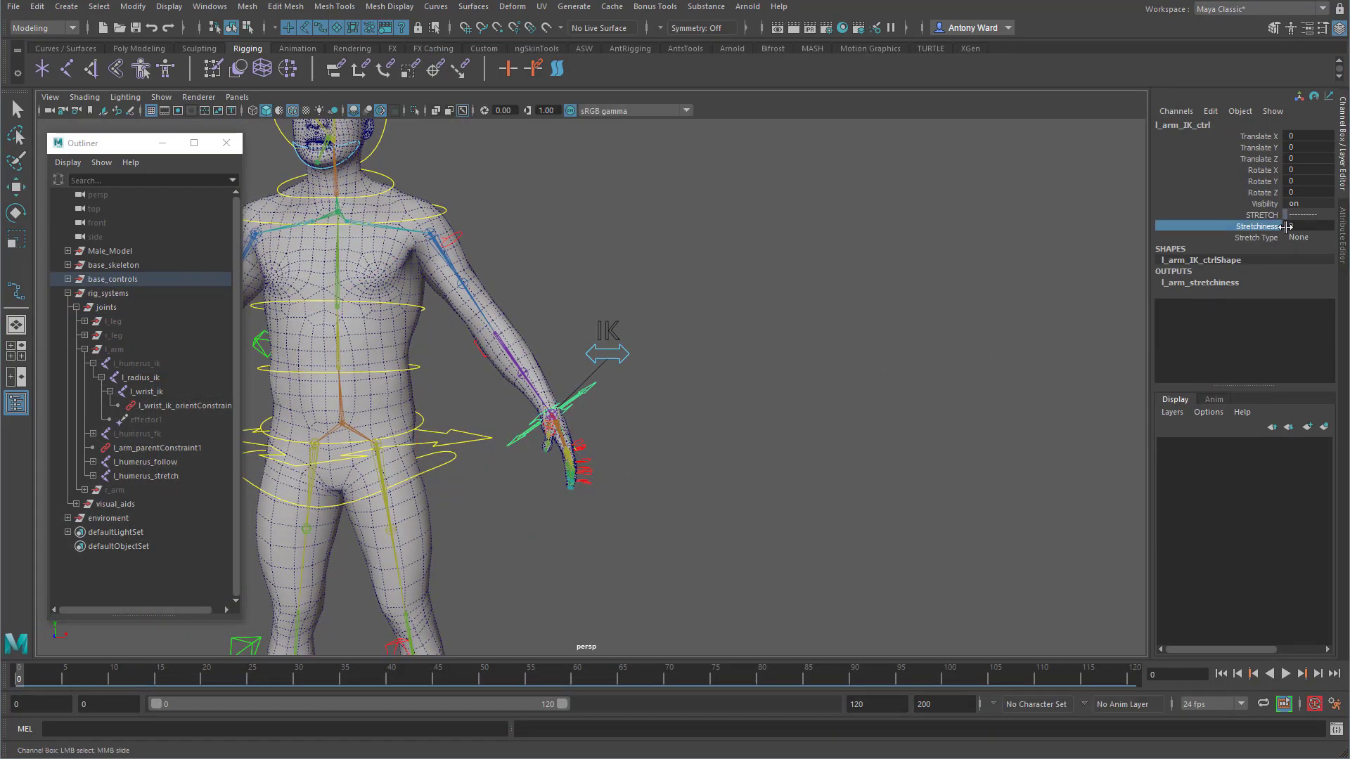
middle_click_drag(618, 419, 620, 421, "alt")
key("w")
left_click_drag(556, 414, 774, 386)
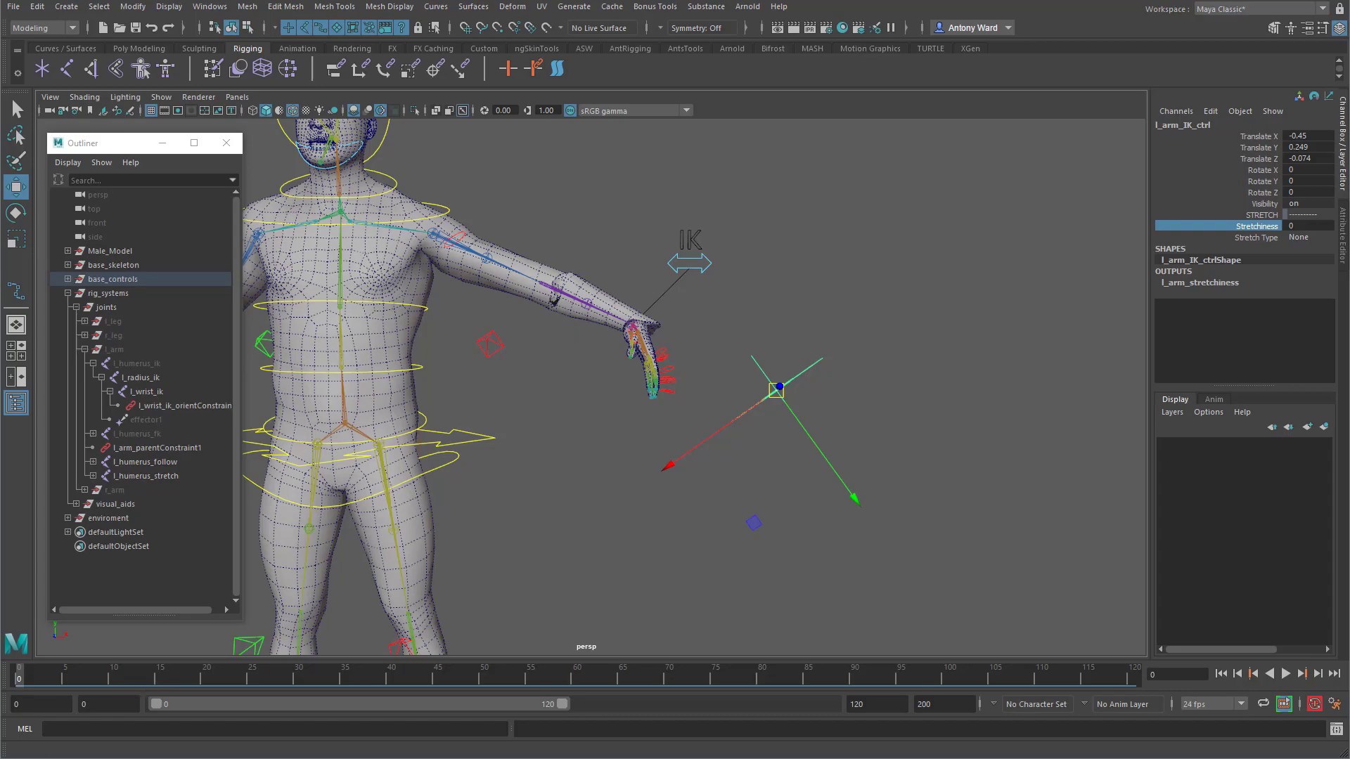
Step: Connect Output R of l_arm_stretchiness to Color 1R of l_arm_roll_stretch_ikfk in the Node Editor, moving the latter node clear, and minimize the editor
left_click(203, 10)
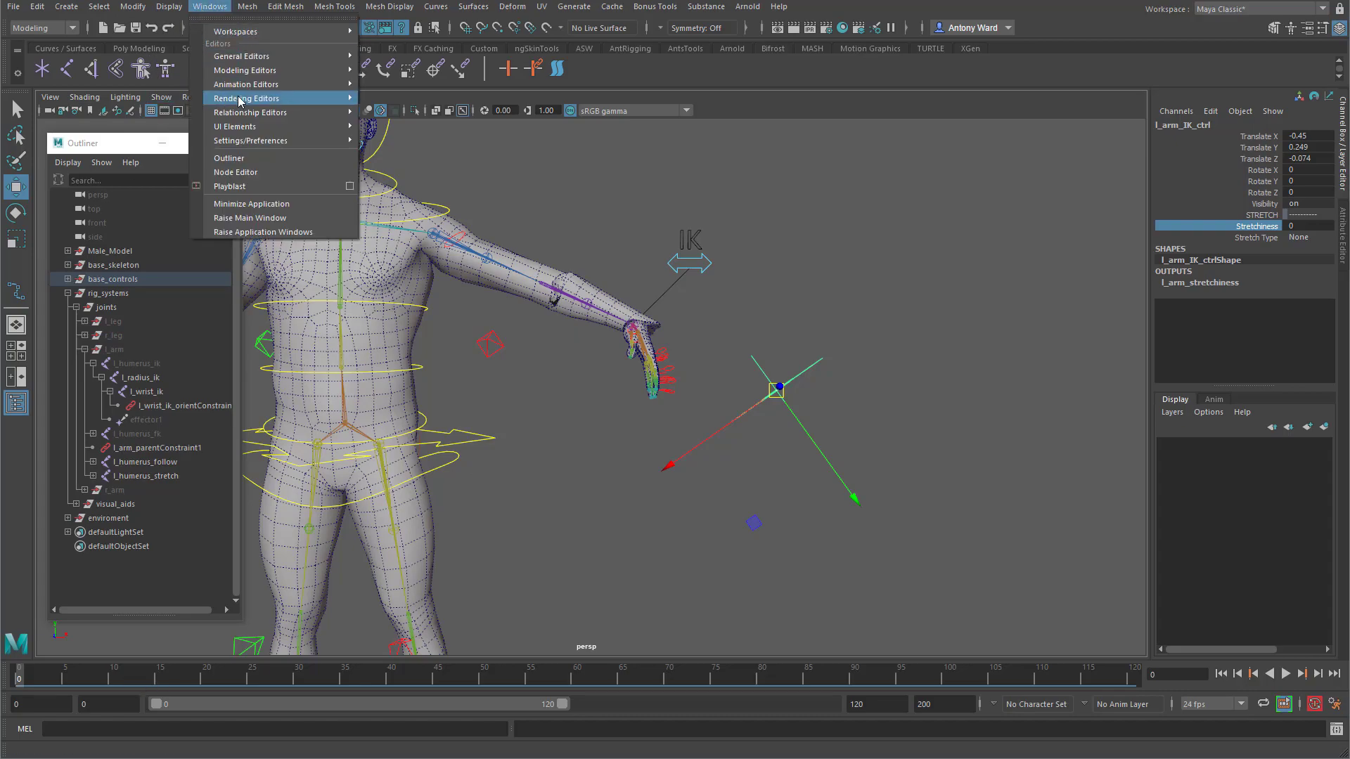
left_click(246, 174)
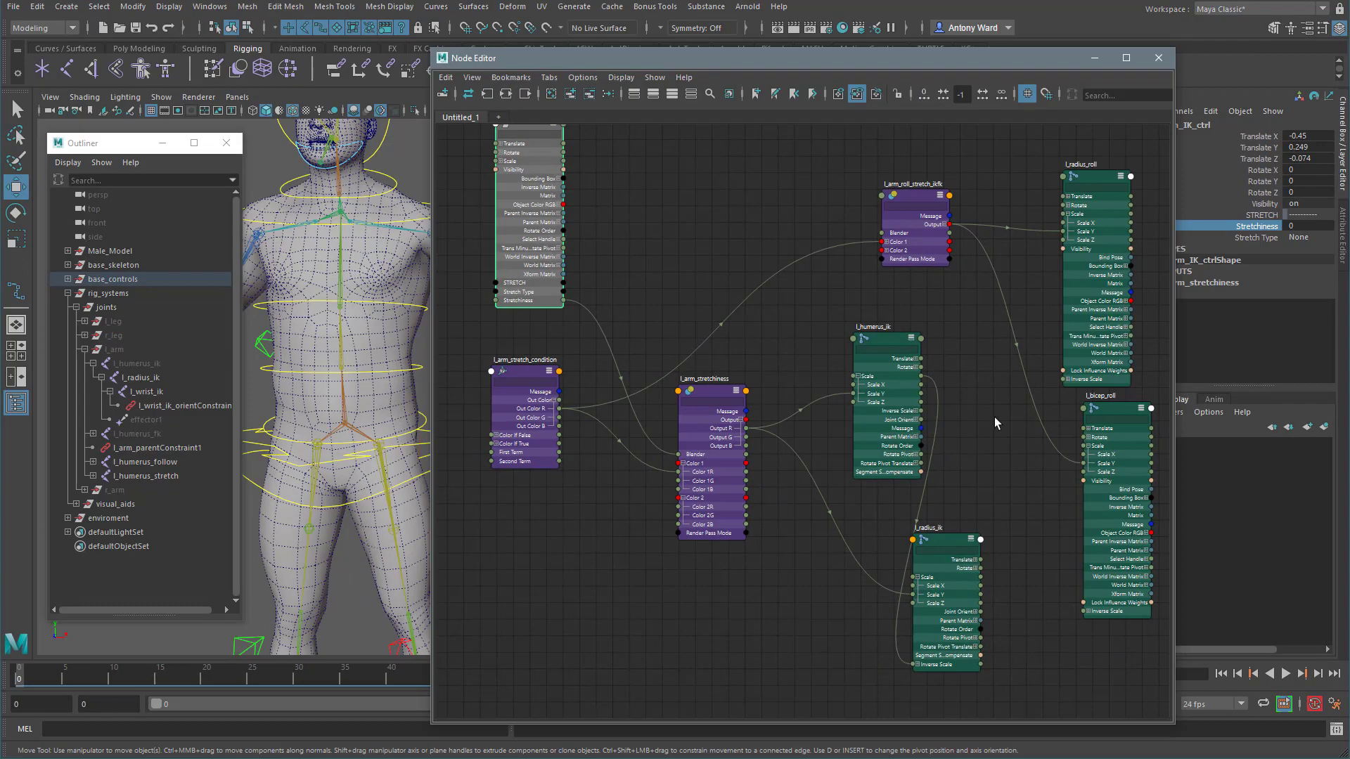
left_click_drag(917, 198, 867, 170)
left_click(848, 236)
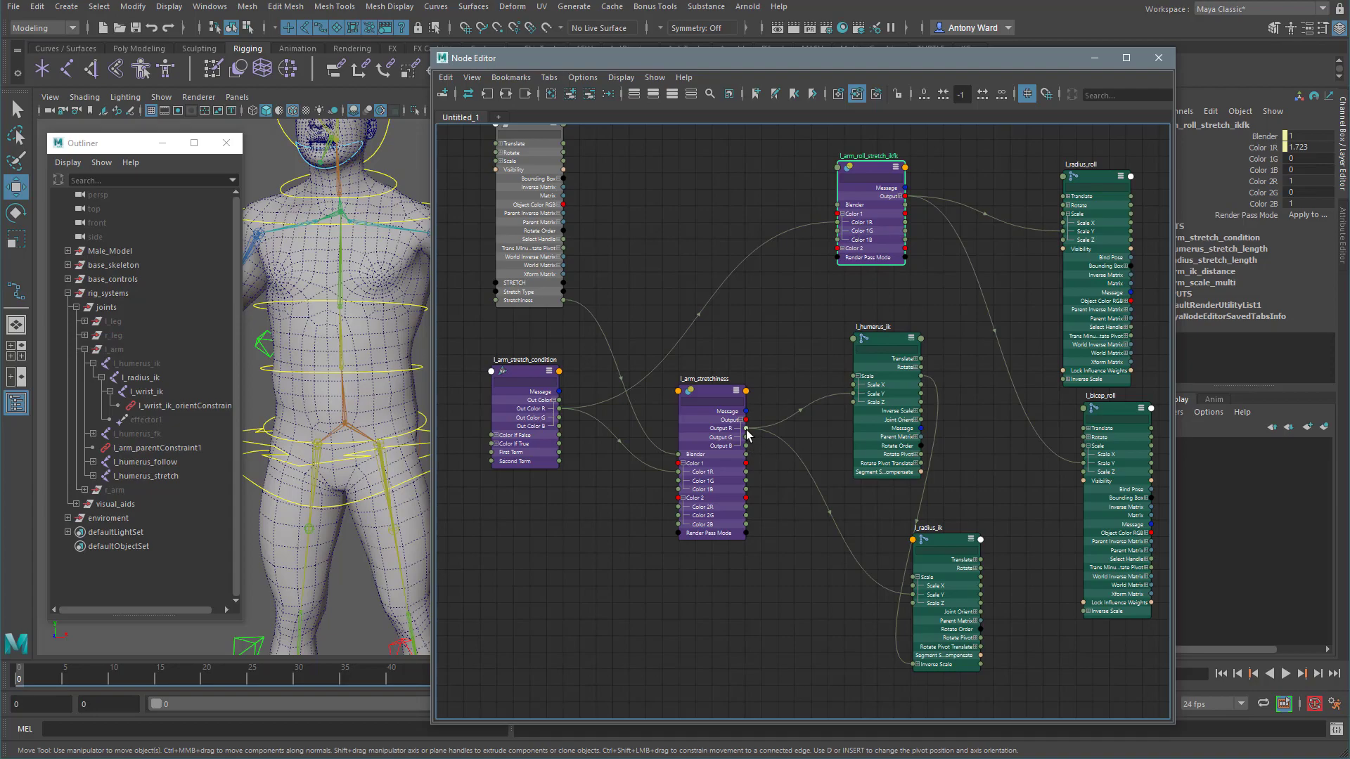
left_click_drag(802, 239, 837, 224)
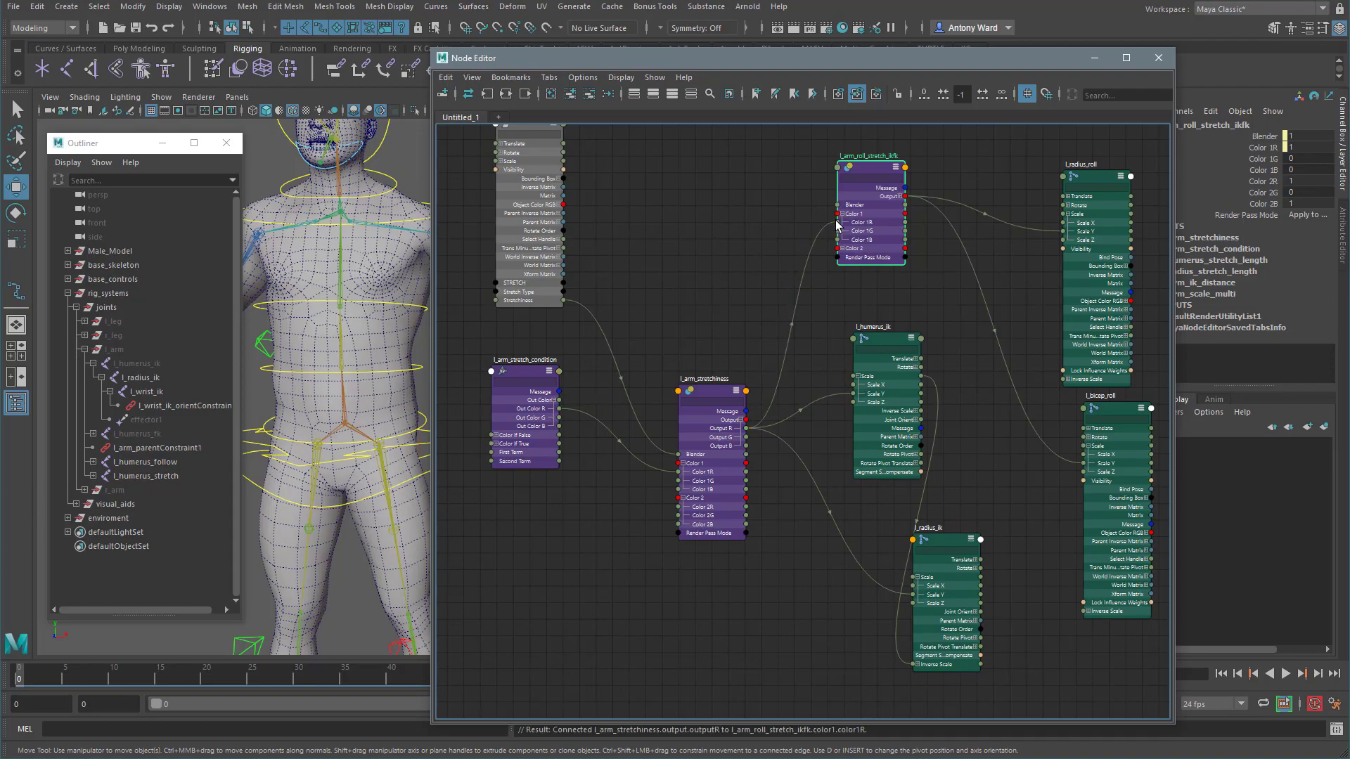
left_click(1091, 57)
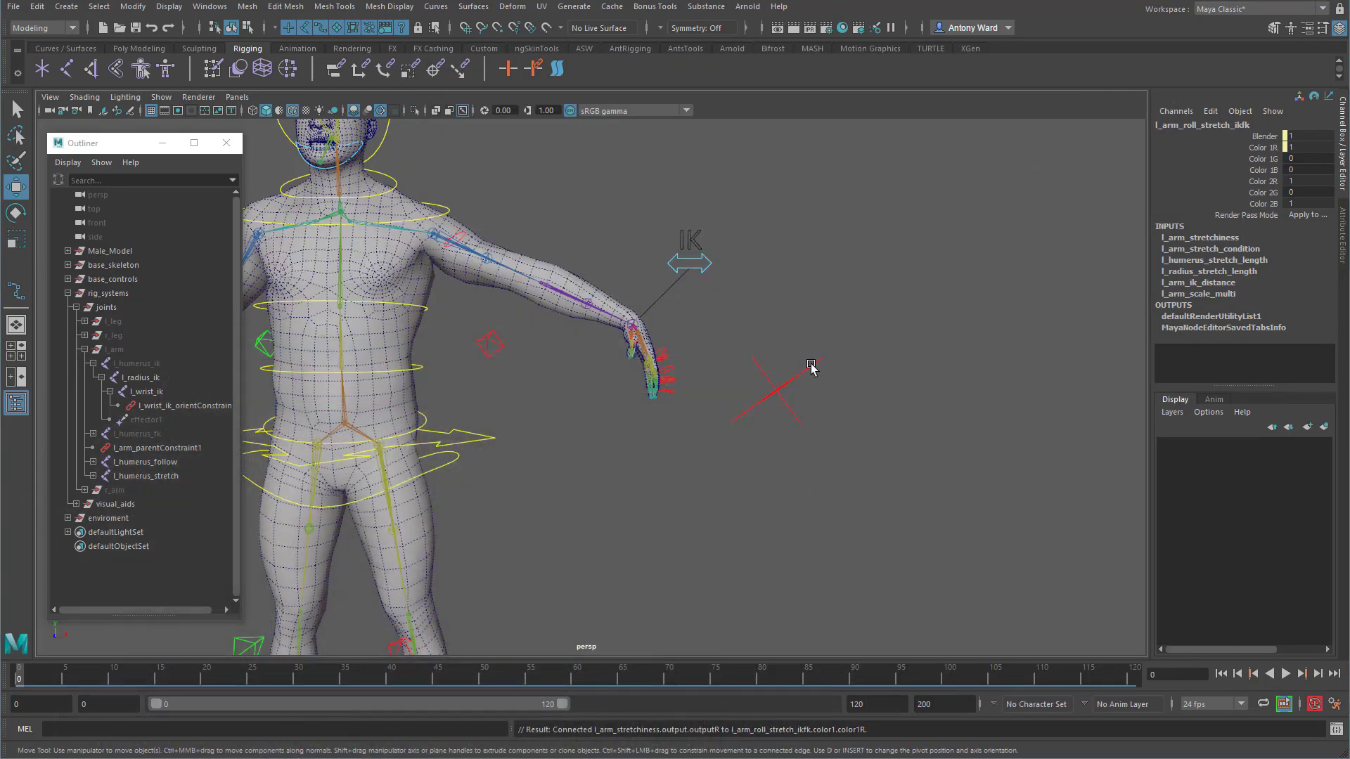
Step: Move l_arm_IK_ctrl beyond the arm's reach with Stretchiness at 0, and raise Stretchiness to 1
left_click(783, 398)
left_click_drag(784, 401, 820, 308)
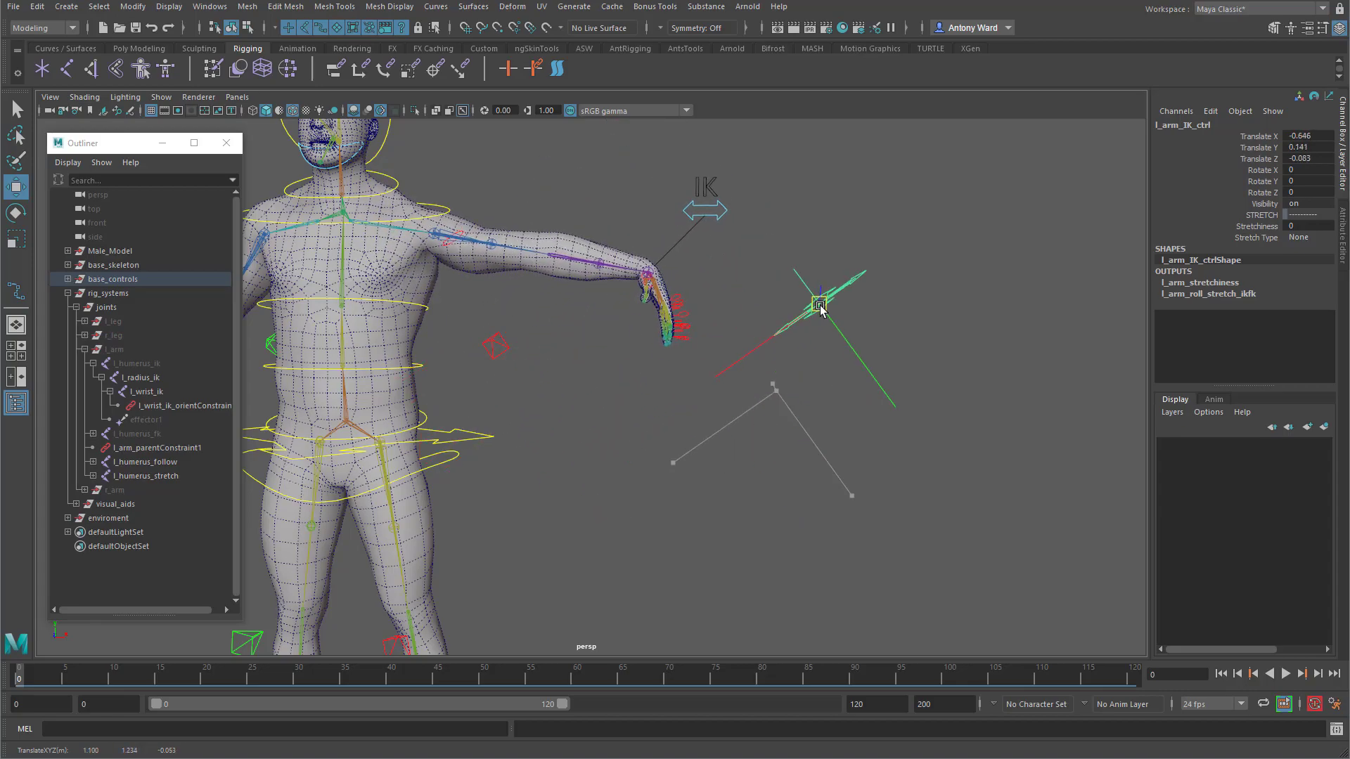
left_click(1250, 227)
middle_click_drag(898, 276, 900, 277)
mouse_move(965, 389)
middle_mouse_down()
mouse_move(952, 380)
mouse_move(967, 380)
middle_mouse_up()
Step: Test the stretch by rotating l_arm_IK_ctrl to straighten the hand, pulling it farther out and varying Stretchiness
key("w")
left_click_drag(822, 308, 791, 293, "alt")
key("e")
left_click_drag(892, 279, 865, 288)
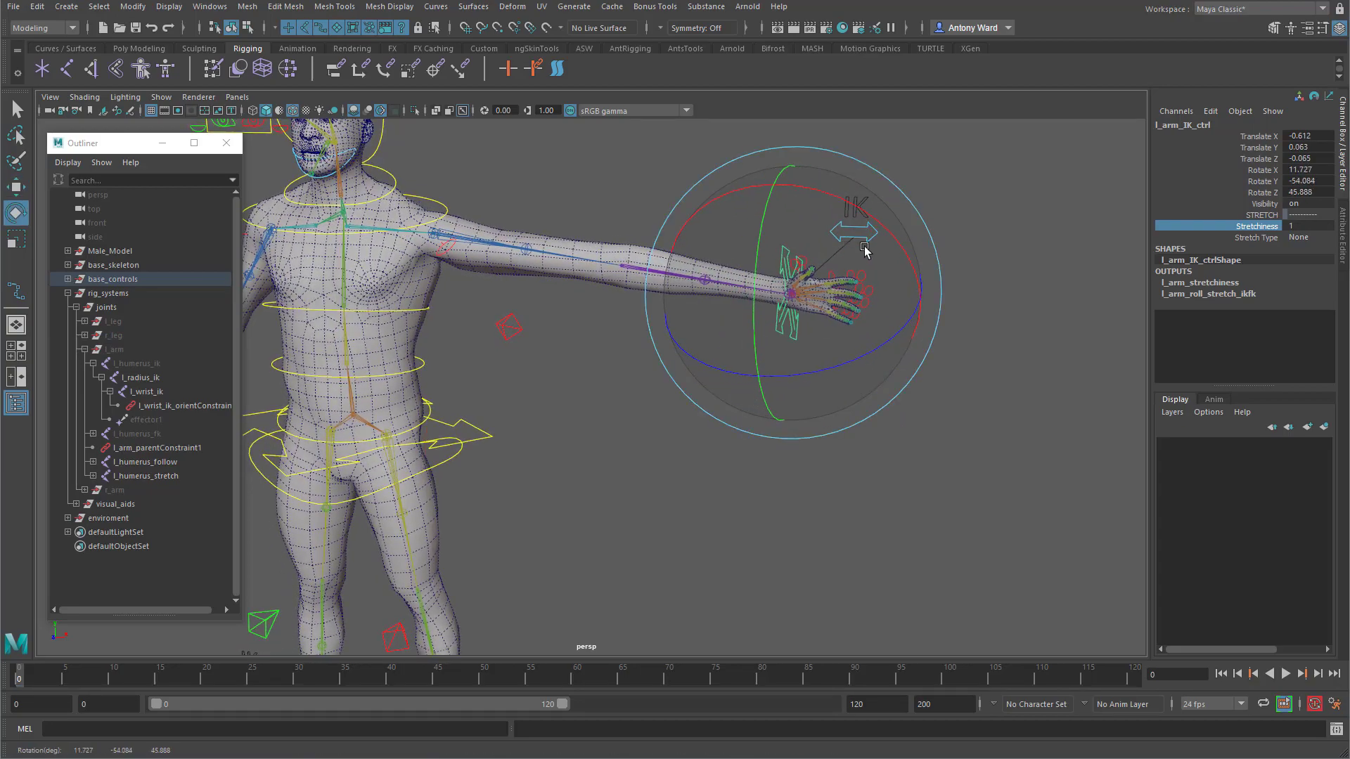
key("w")
left_click_drag(783, 295, 864, 318)
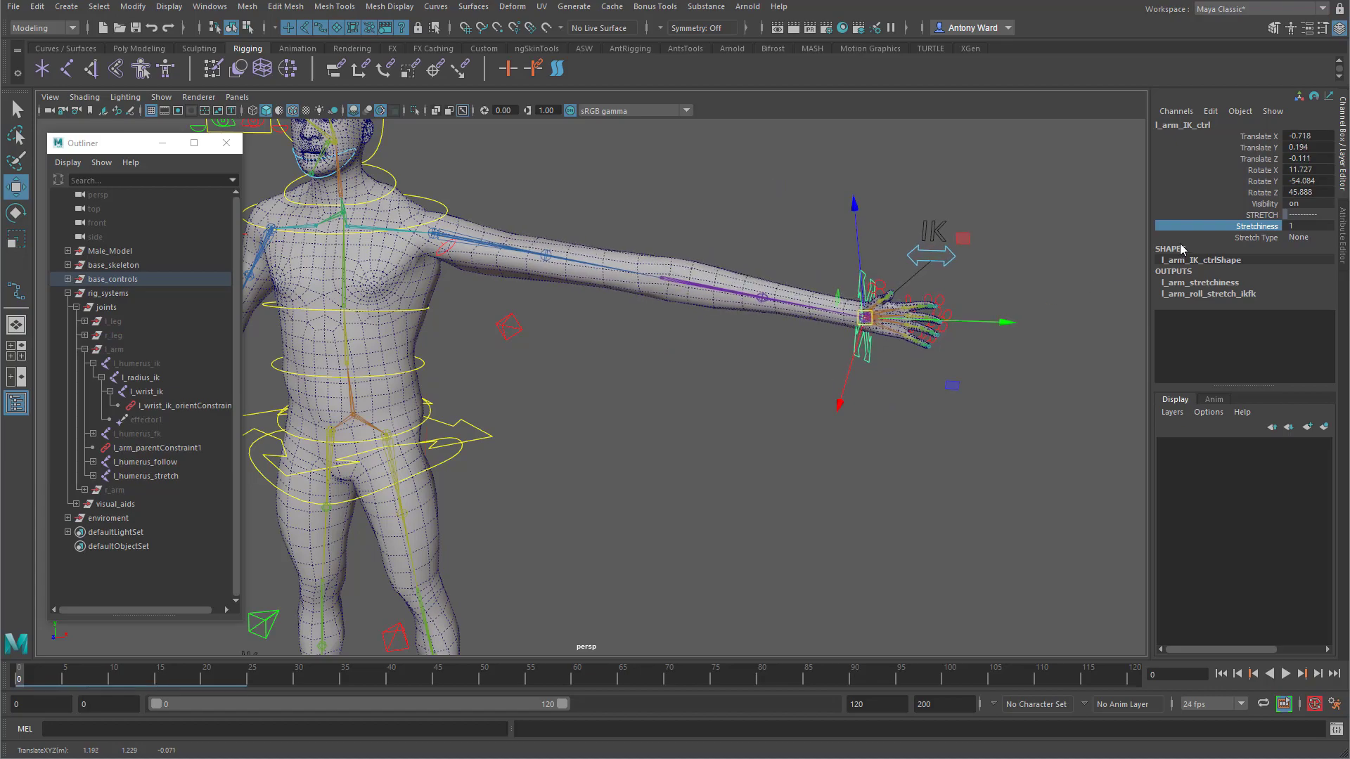
mouse_move(901, 437)
middle_mouse_down()
mouse_move(891, 425)
mouse_move(904, 430)
middle_mouse_up()
Step: Test IK FK Switch on l_arm_ctrl by blending between IK and FK with the arm stretched, ending at 1
left_click(953, 252)
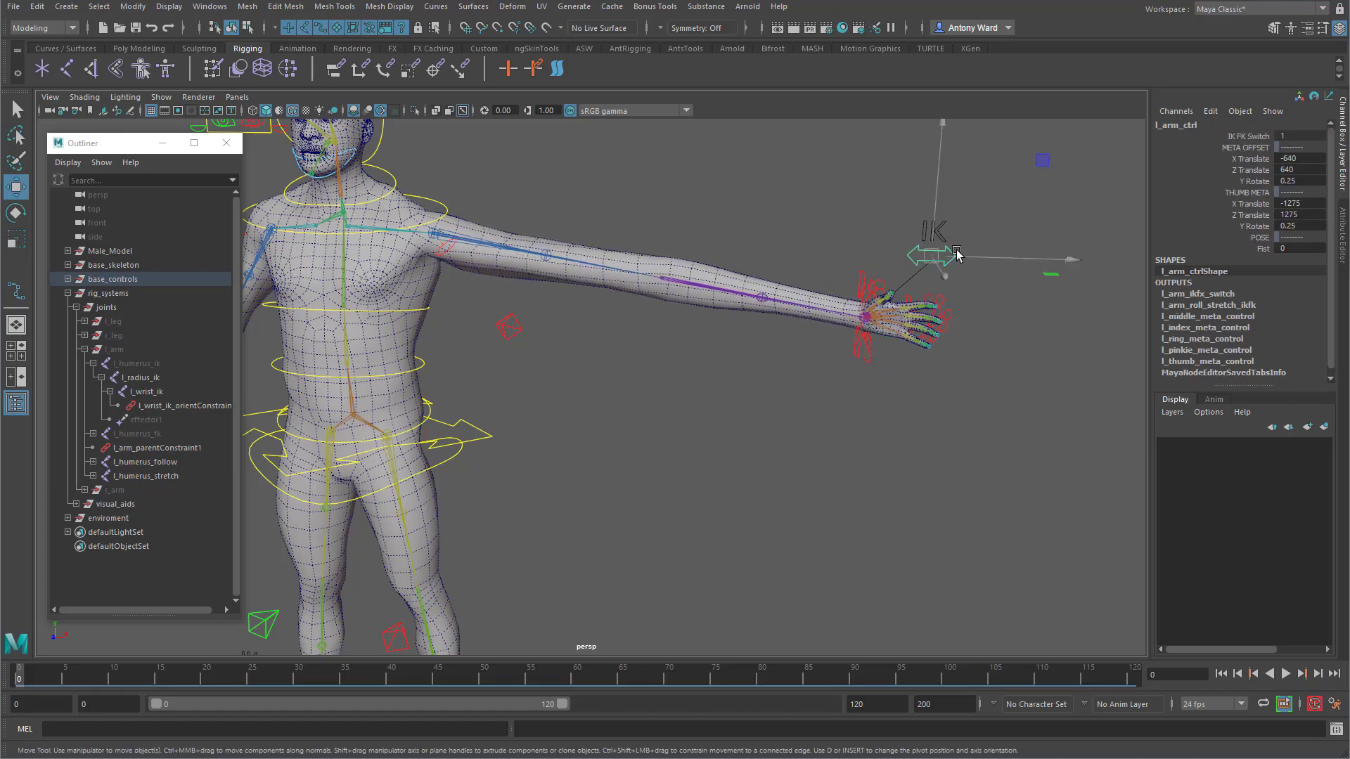
left_click(1231, 139)
mouse_move(1014, 380)
middle_mouse_down()
mouse_move(991, 371)
mouse_move(1020, 371)
mouse_move(994, 373)
middle_mouse_up()
mouse_move(582, 415)
left_mouse_down("alt")
mouse_move(605, 397)
mouse_move(592, 406)
left_mouse_up("alt")
middle_click_drag(662, 411, 668, 416)
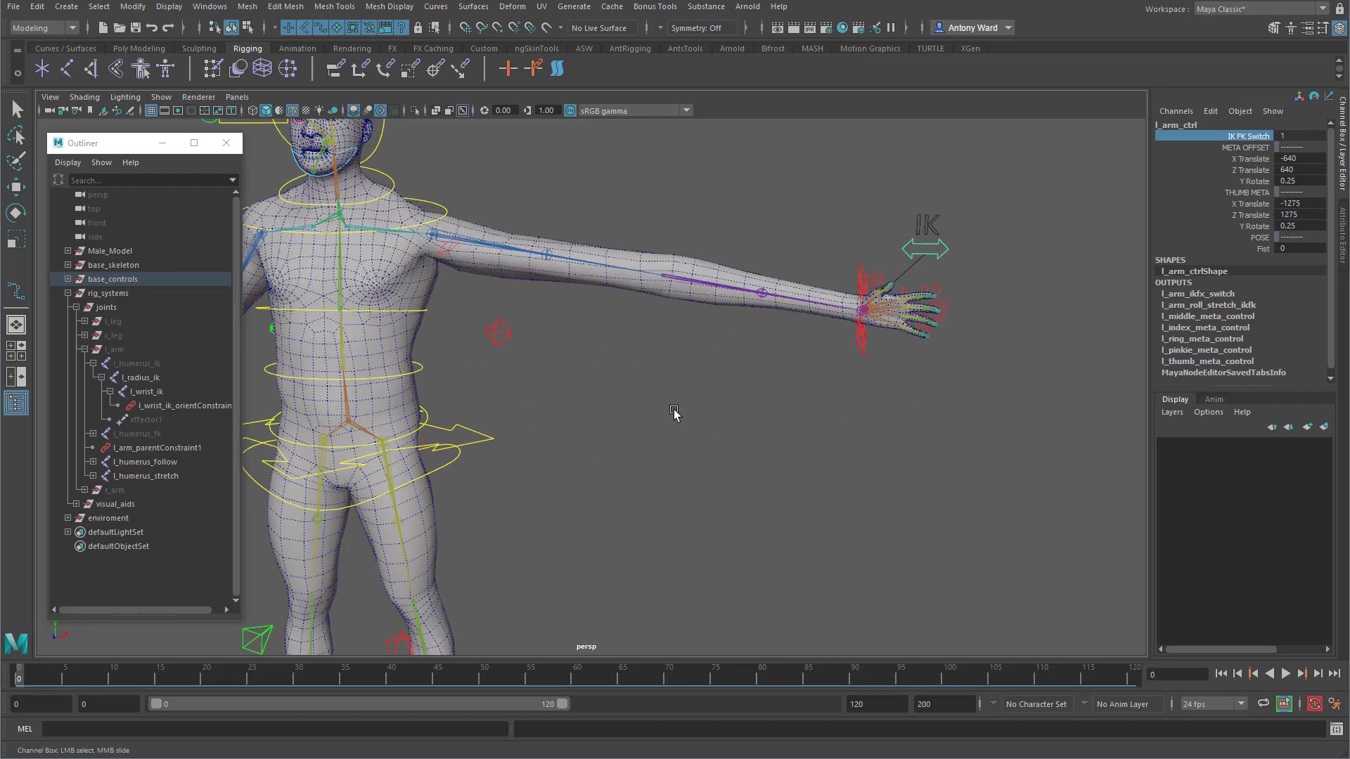
Step: Reset all Translate and Rotate values of l_arm_IK_ctrl to 0
key("w")
left_click(861, 350)
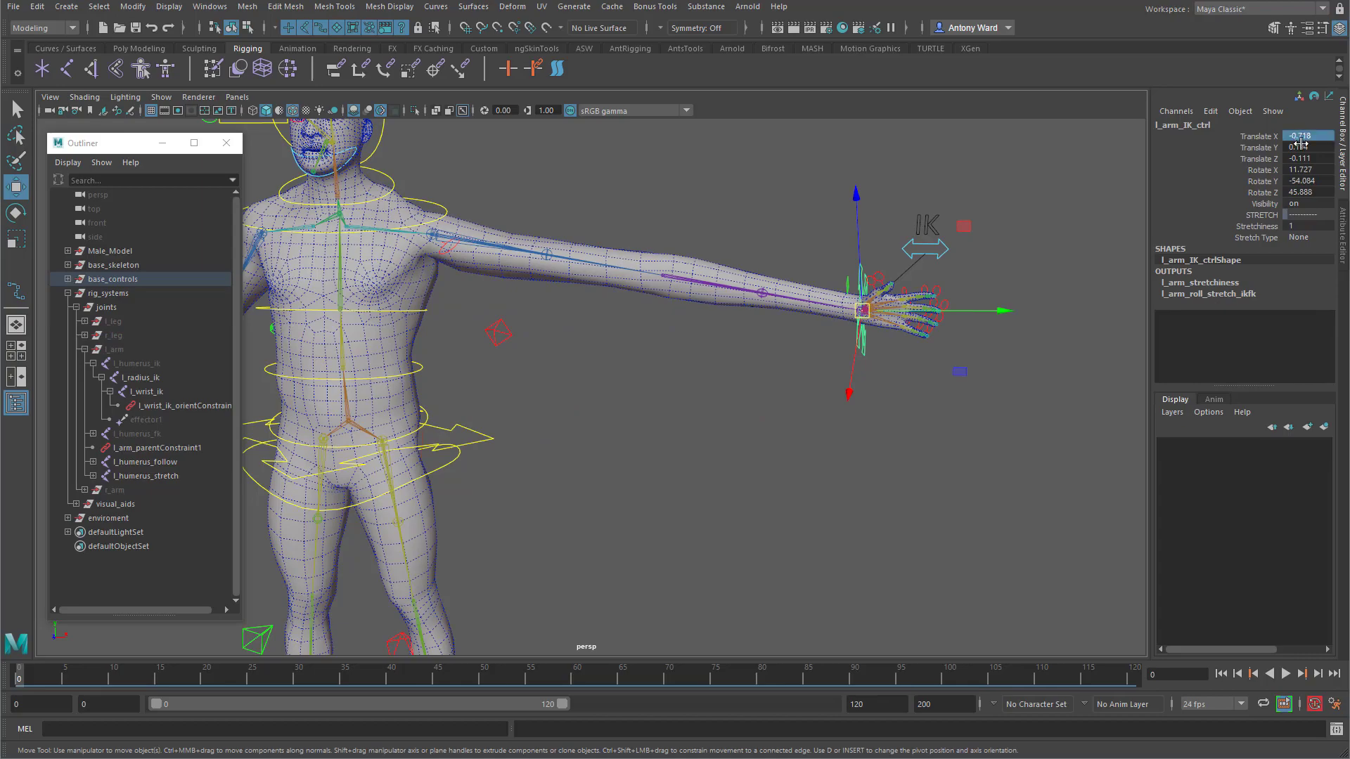
left_click_drag(1300, 144, 1300, 189)
type("0")
key("Return")
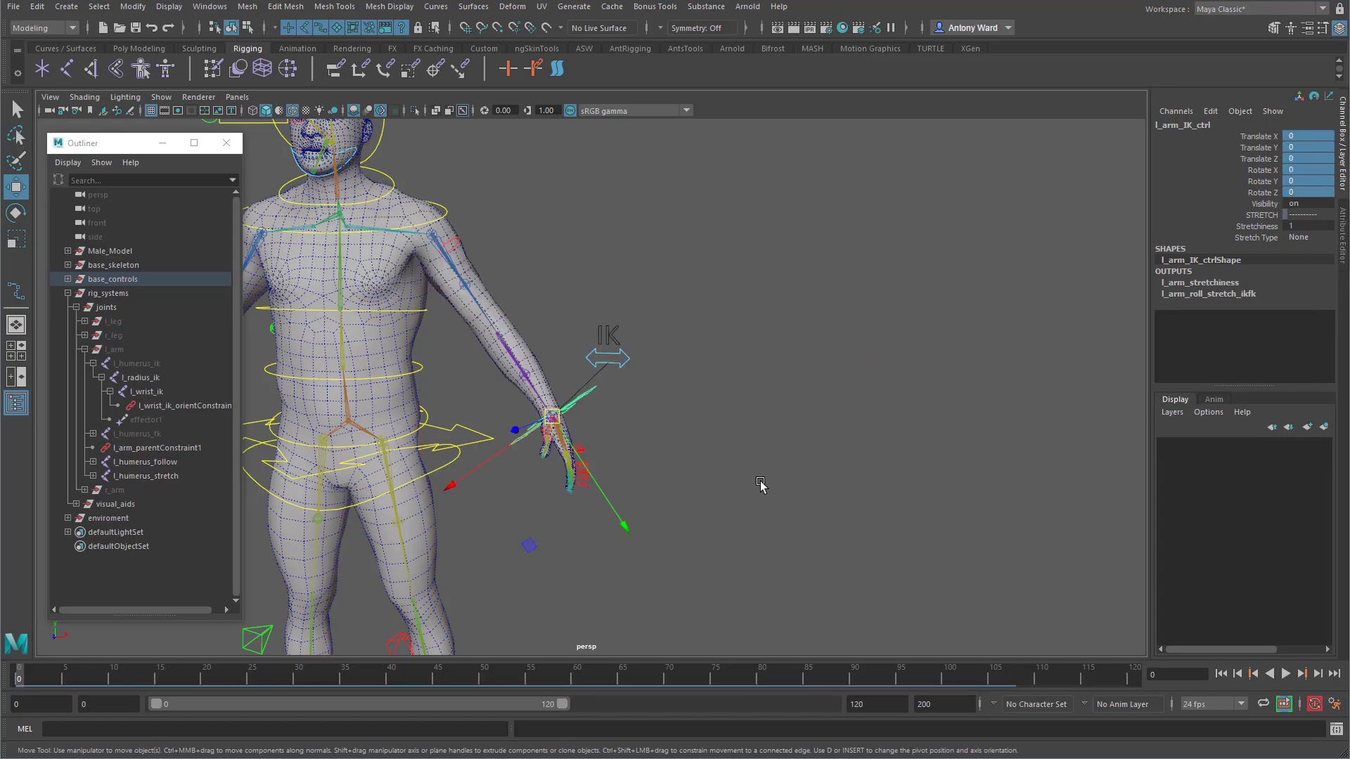
Step: Pull l_arm_IK_ctrl out to stretch the arm, review the Stretch Type options and keep None
left_click_drag(565, 420, 810, 285)
left_click_drag(713, 422, 743, 437, "alt")
left_click(1300, 236)
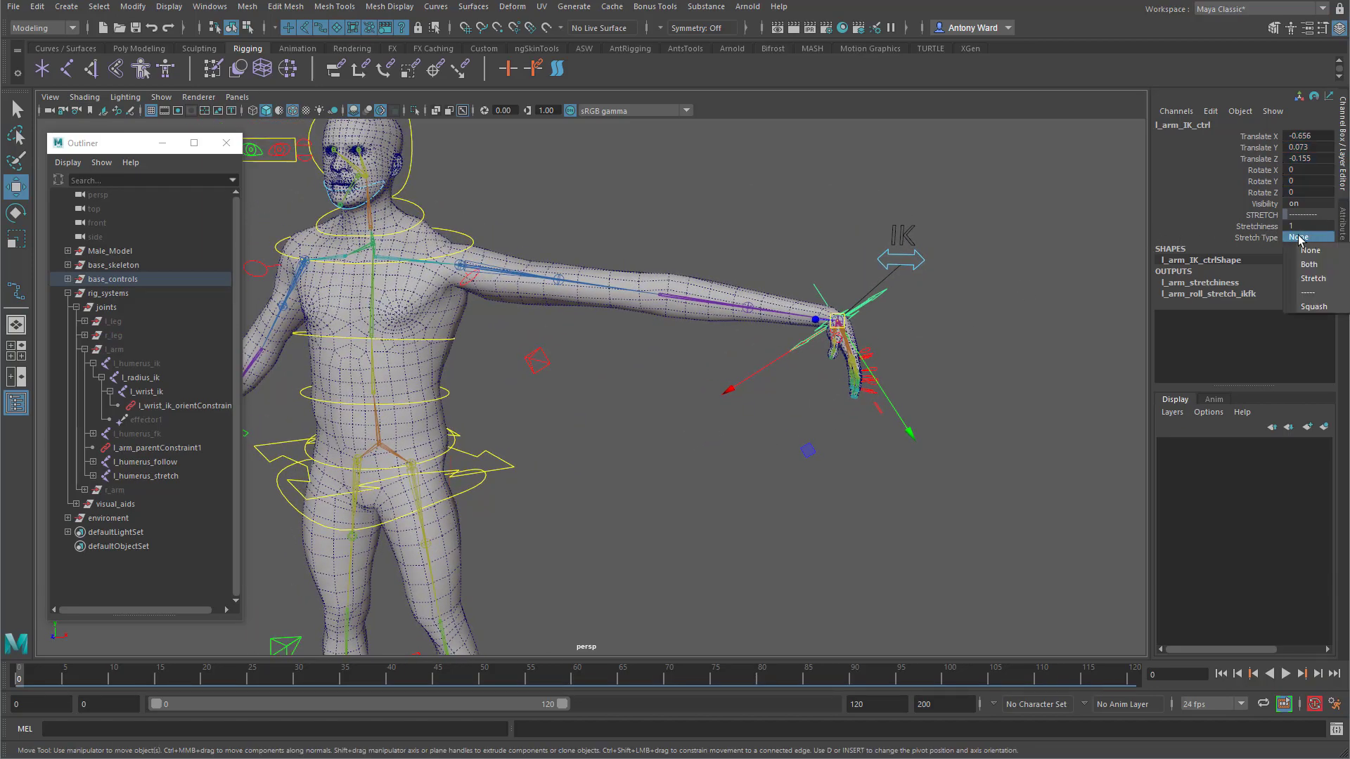
left_click(1309, 249)
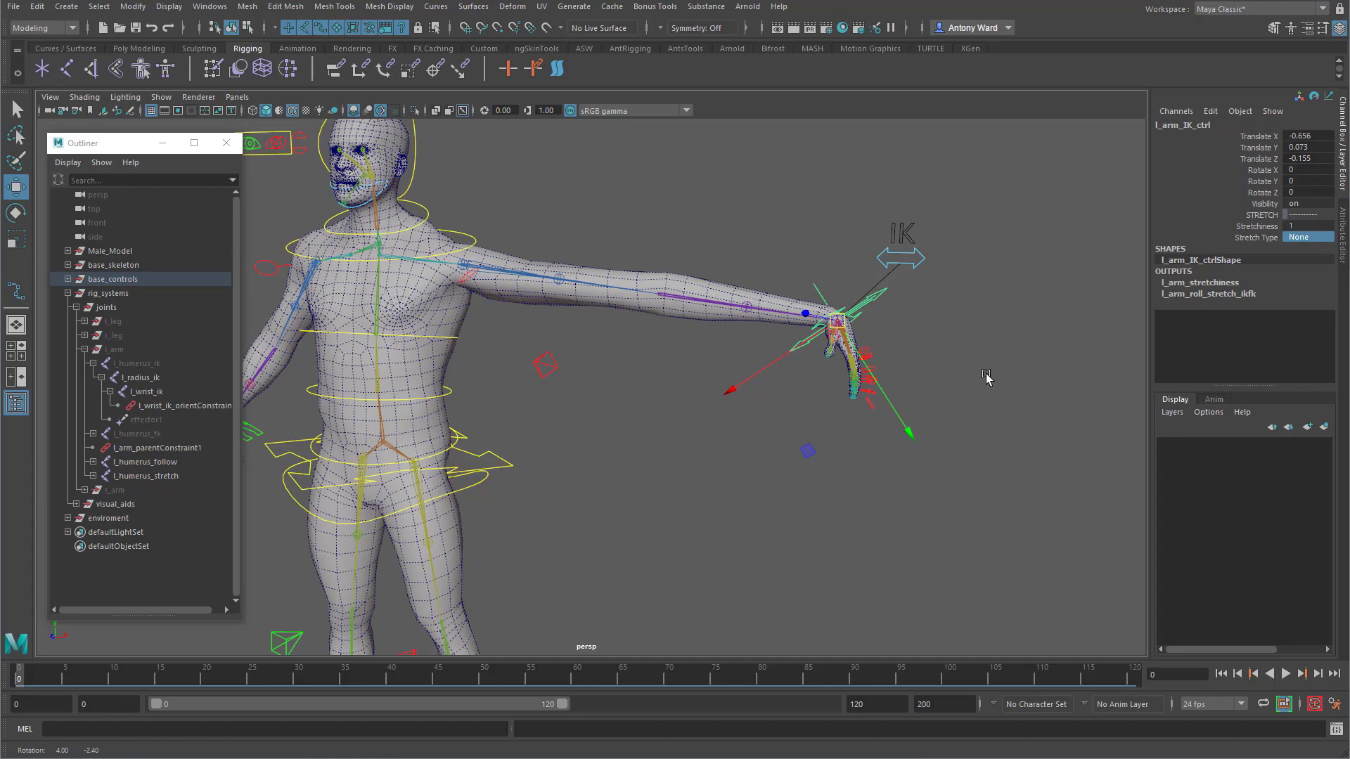
Step: Show the attributes of l_arm_stretch_condition in a separate window beside the left arm, with the Node Editor minimized
left_click(209, 7)
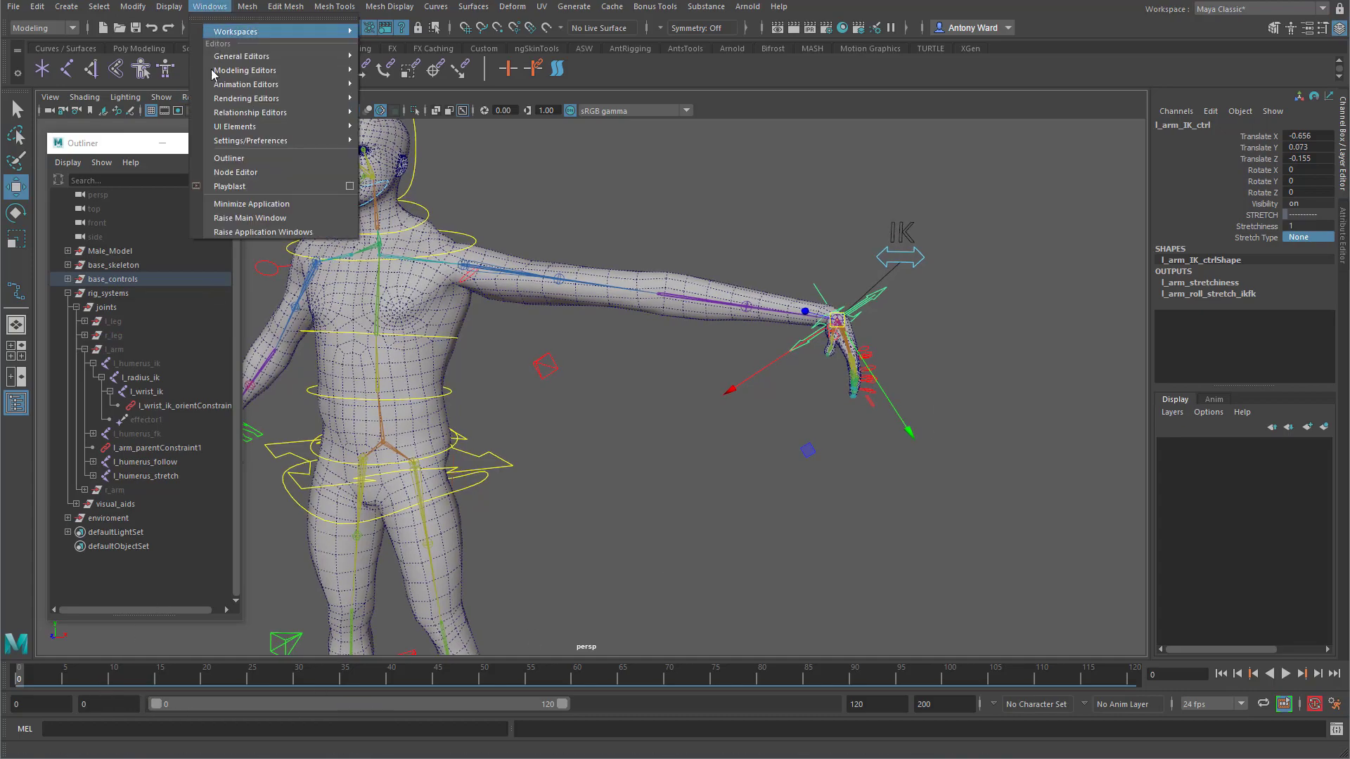
left_click(236, 173)
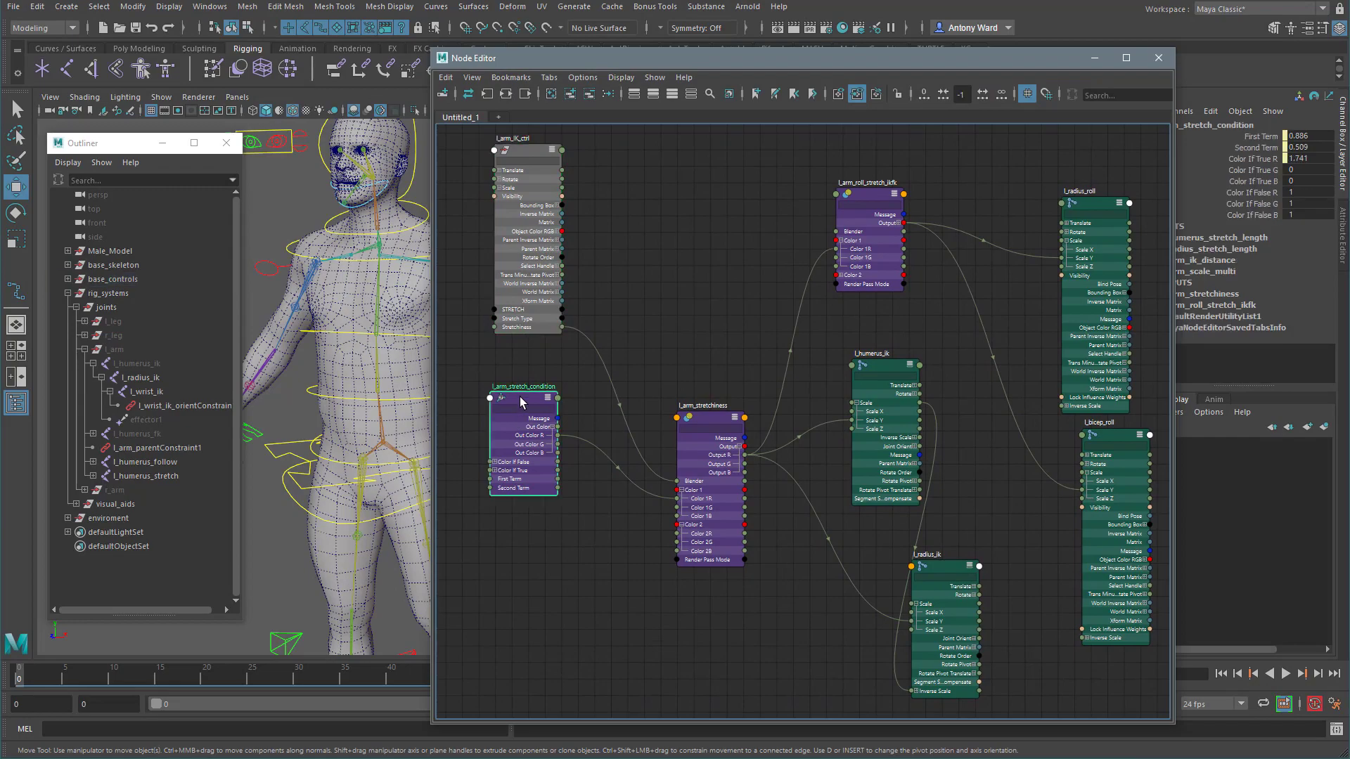
left_click(1336, 234)
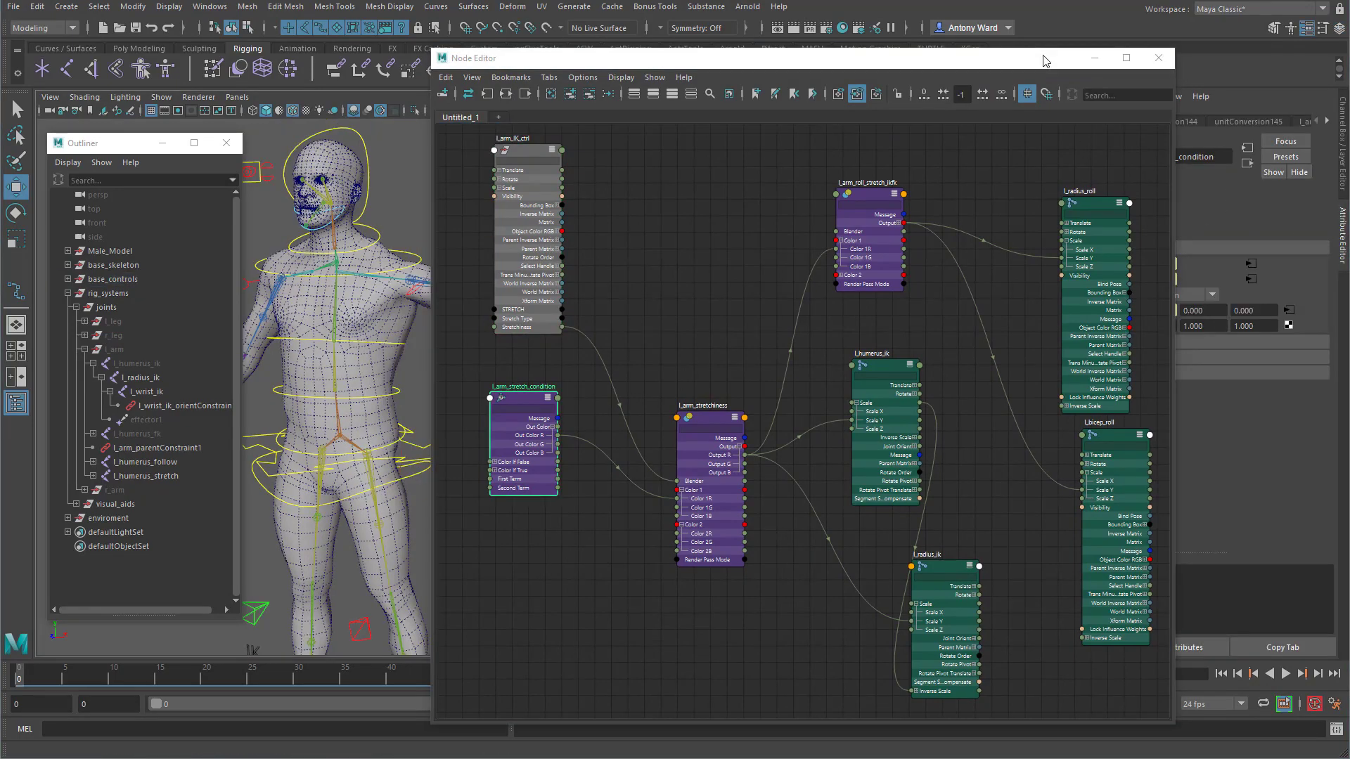
left_click_drag(1043, 53, 1041, 164)
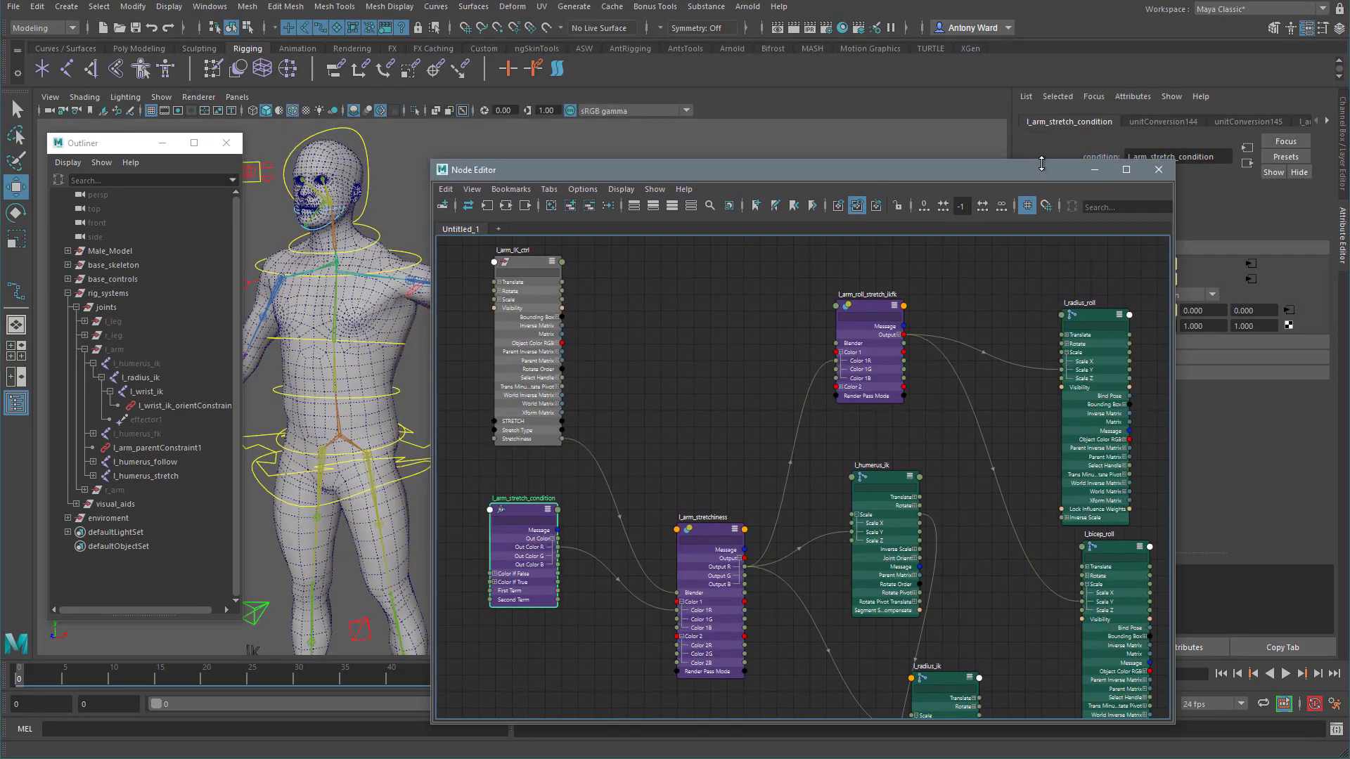
left_click_drag(895, 170, 876, 107)
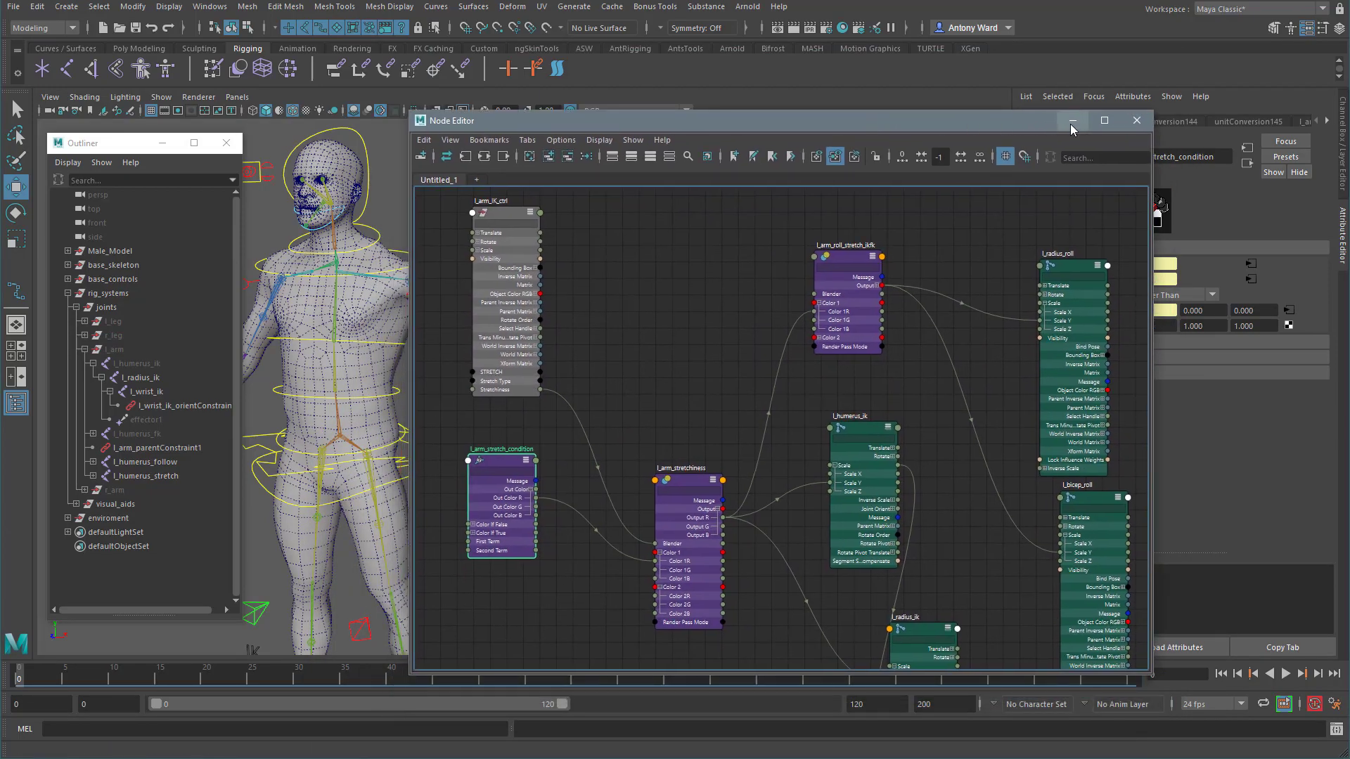
left_click(1282, 647)
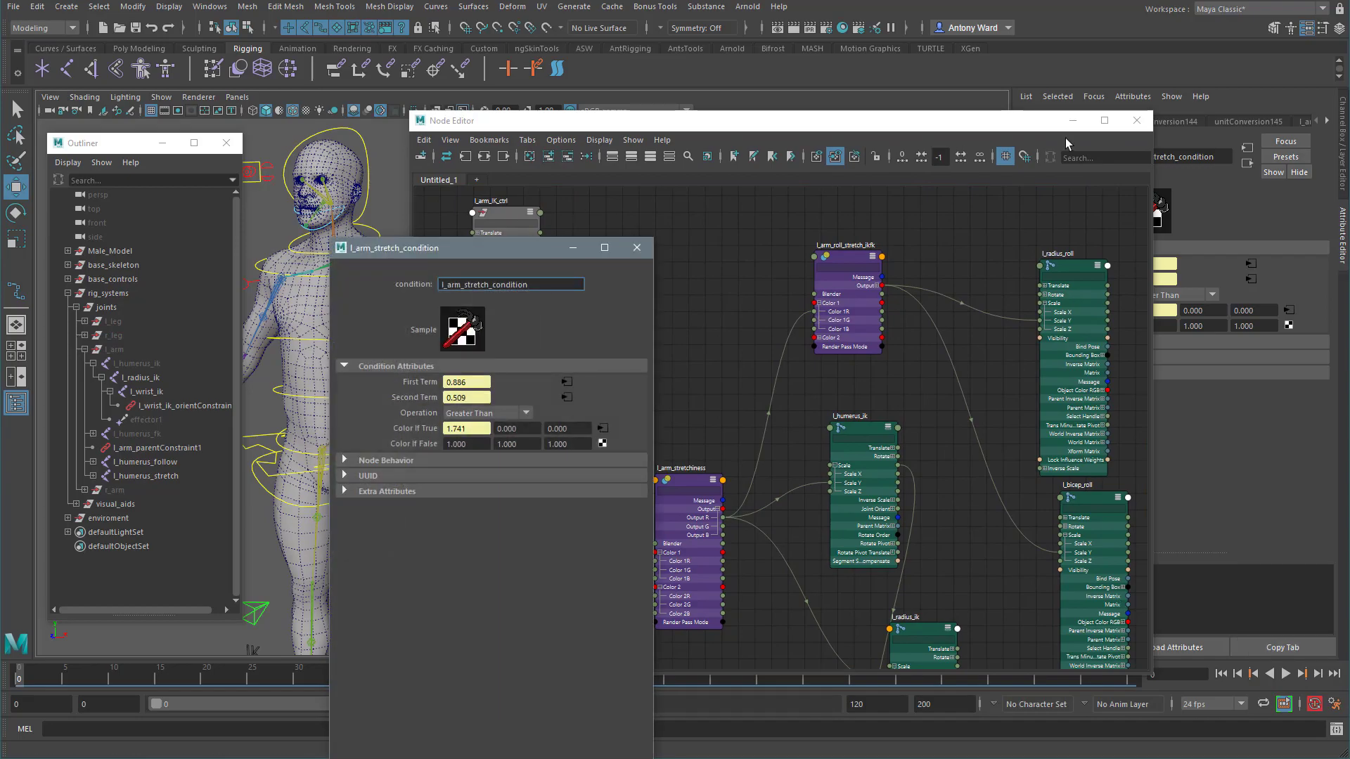
left_click(1073, 120)
left_click_drag(471, 256, 925, 92)
left_click_drag(633, 364, 545, 379, "alt")
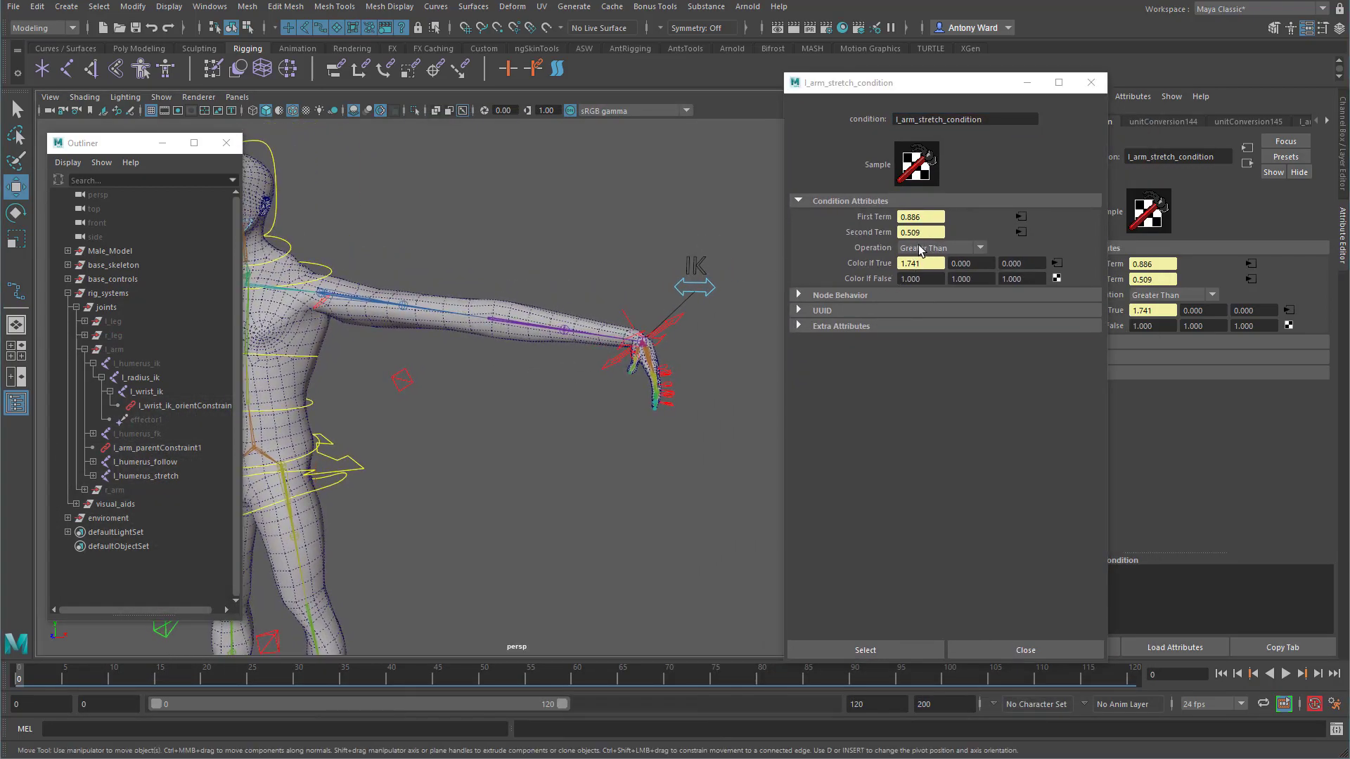
Step: Try the Equal operation on l_arm_stretch_condition and move l_arm_IK_ctrl to test the arm's response
left_click(686, 317)
mouse_move(641, 352)
left_mouse_down()
mouse_move(611, 313)
mouse_move(749, 333)
mouse_move(654, 334)
left_mouse_up()
left_click(926, 250)
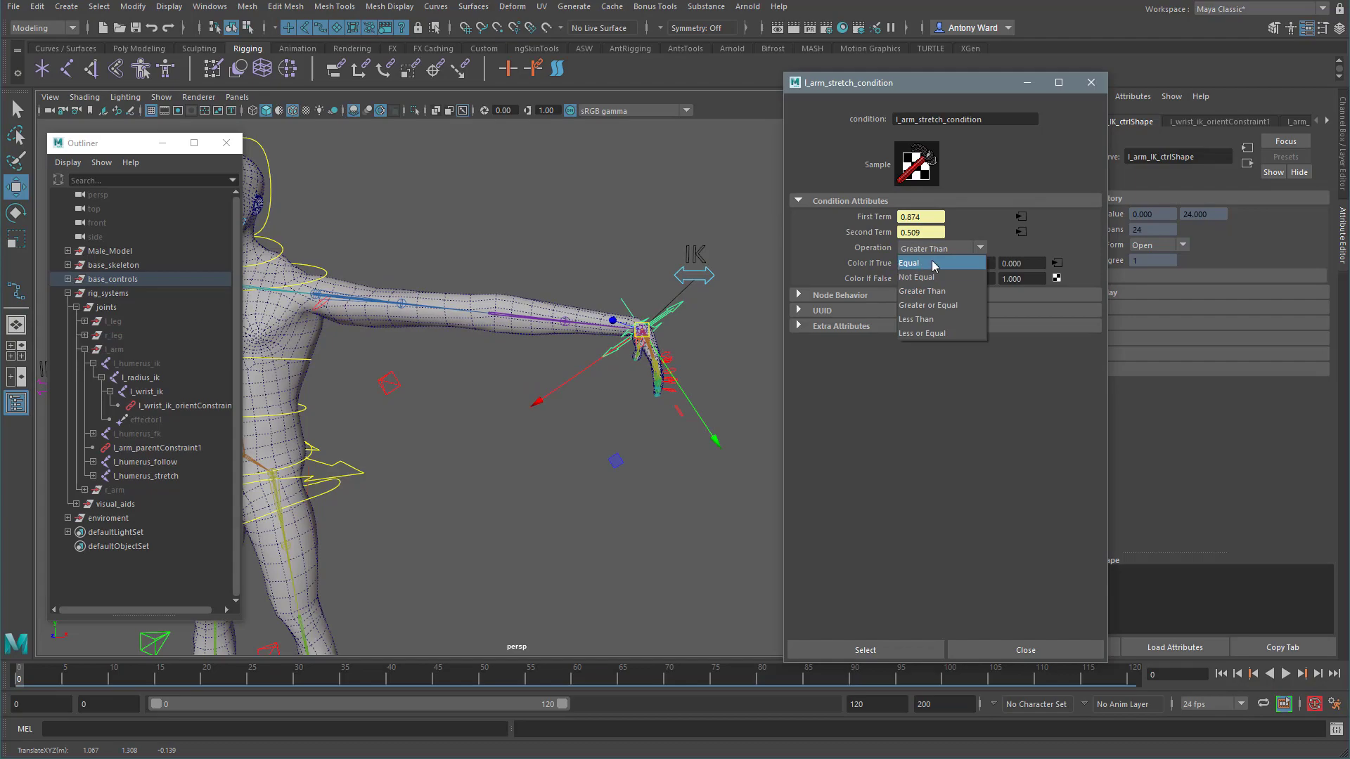
left_click(933, 263)
left_click_drag(642, 328, 656, 356)
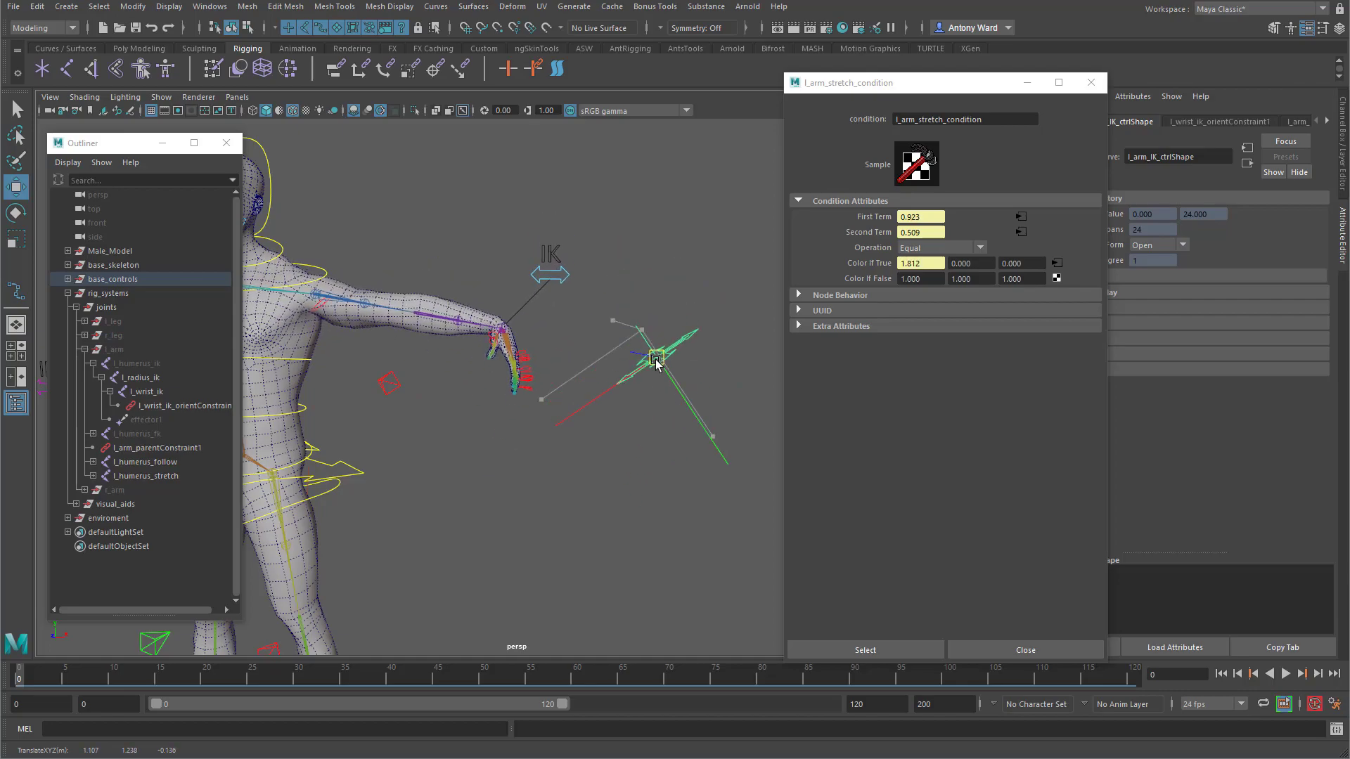
Step: Try the Not Equal operation on l_arm_stretch_condition, moving l_arm_IK_ctrl in towards the body and back out
left_click(928, 249)
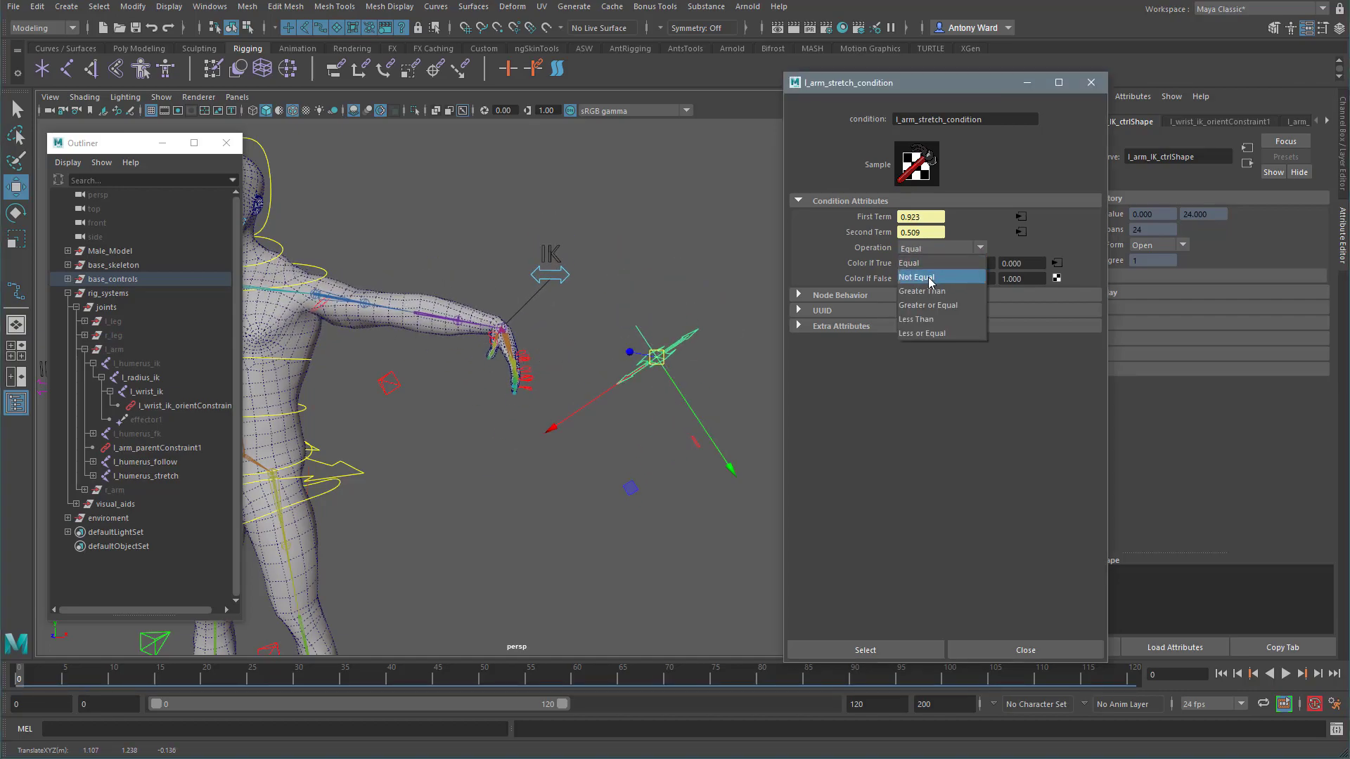
left_click(930, 278)
left_click_drag(672, 358, 438, 327)
left_click_drag(343, 299, 617, 339)
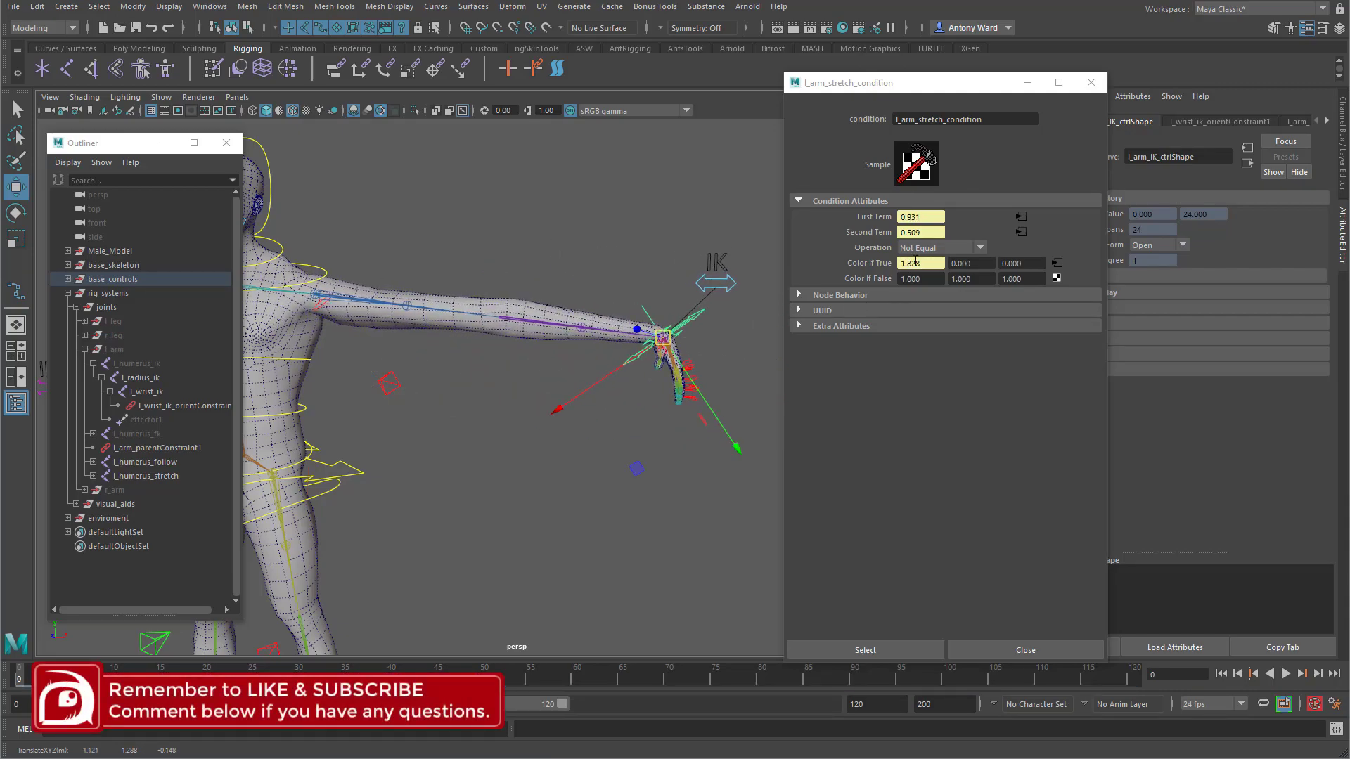
Step: Try the Less Than operation on l_arm_stretch_condition by moving l_arm_IK_ctrl, and restore Greater Than
left_click(942, 248)
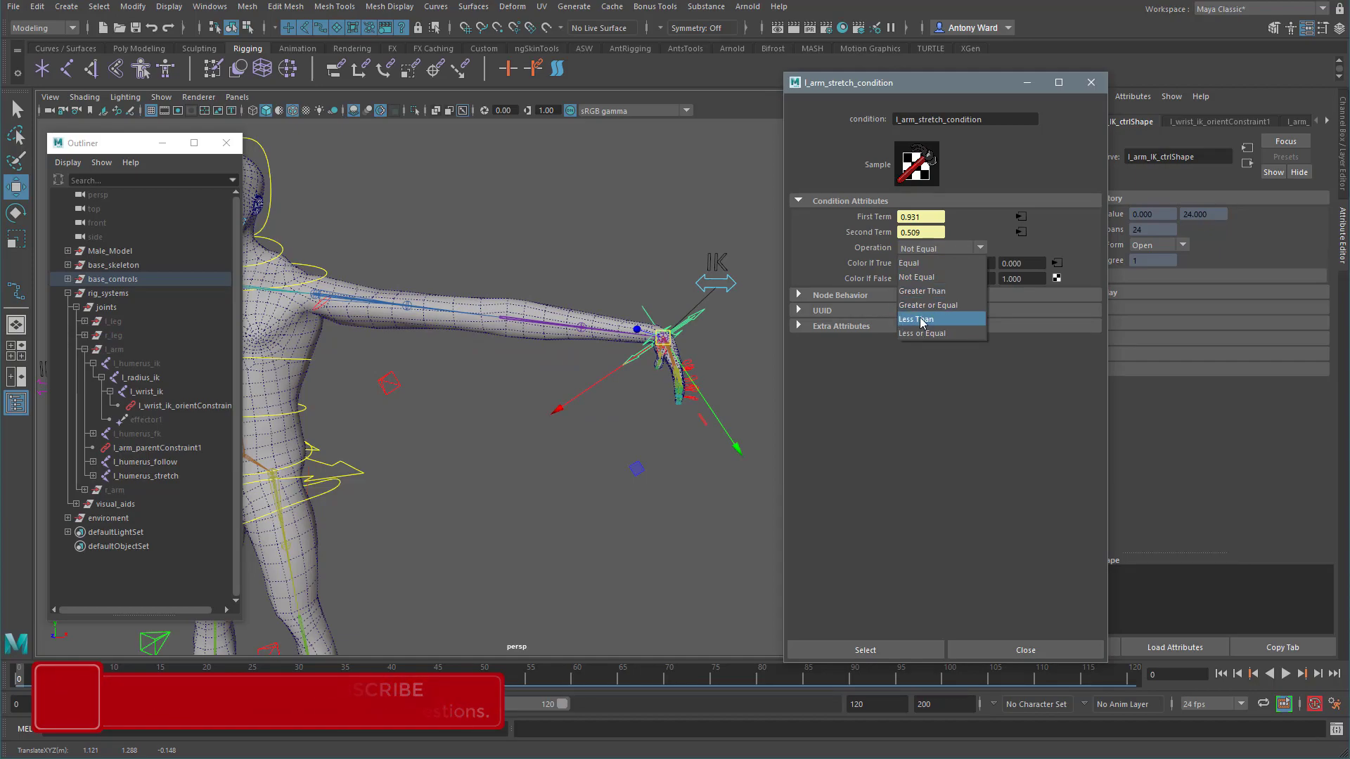
left_click(938, 319)
mouse_move(664, 343)
left_mouse_down()
mouse_move(717, 353)
mouse_move(612, 263)
mouse_move(666, 286)
mouse_move(453, 304)
mouse_move(498, 322)
mouse_move(464, 306)
mouse_move(613, 251)
mouse_move(618, 311)
mouse_move(642, 347)
left_mouse_up()
left_click(921, 248)
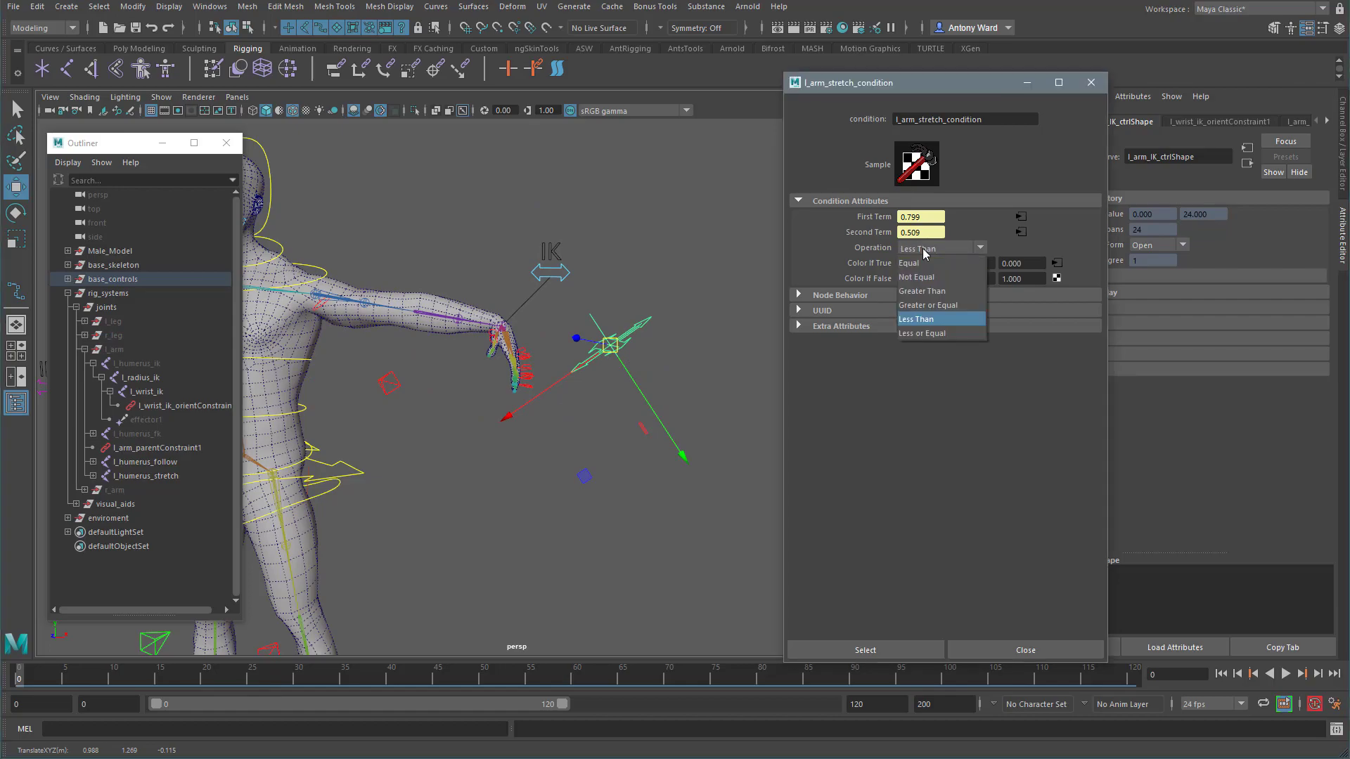
left_click(922, 291)
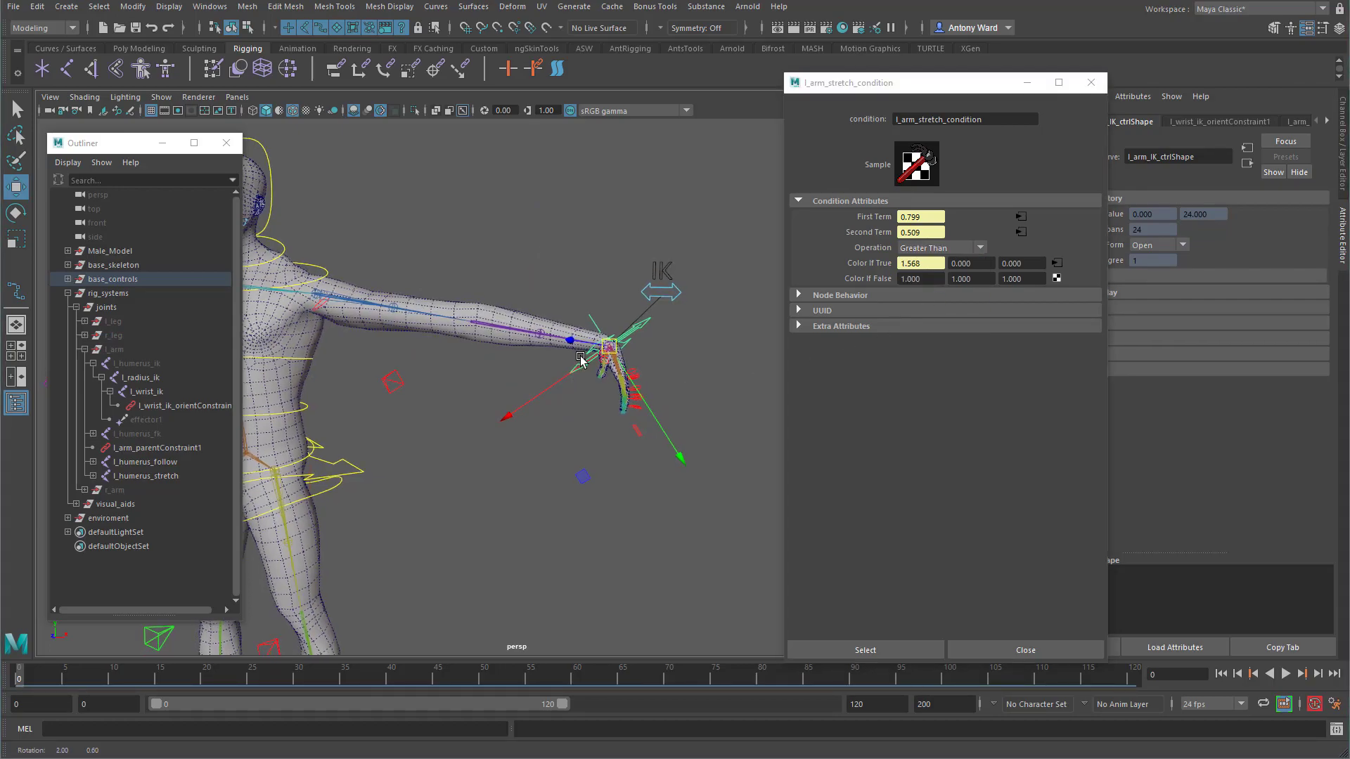
Step: Reopen the Node Editor and move l_arm_stretch_condition up between l_arm_IK_ctrl and l_arm_roll_stretch_ikfk
left_click(210, 5)
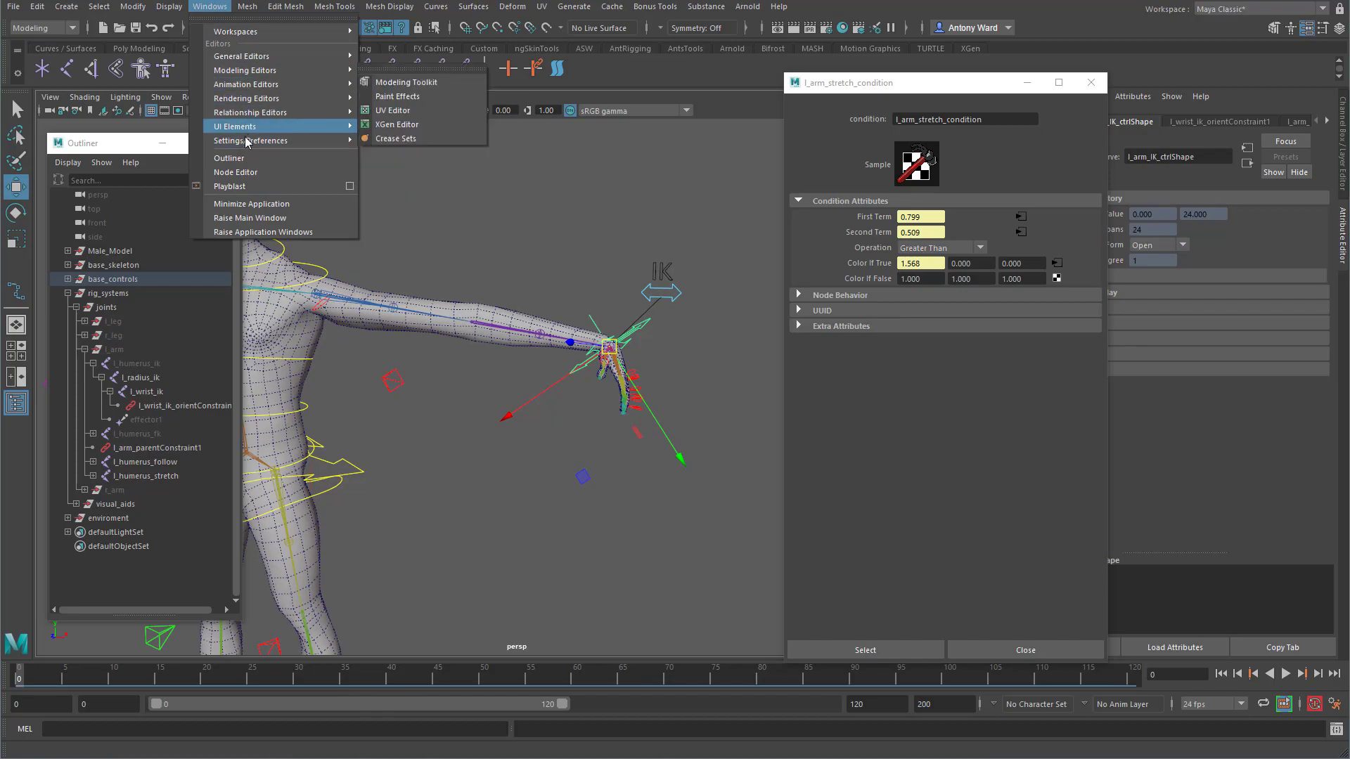
left_click(236, 173)
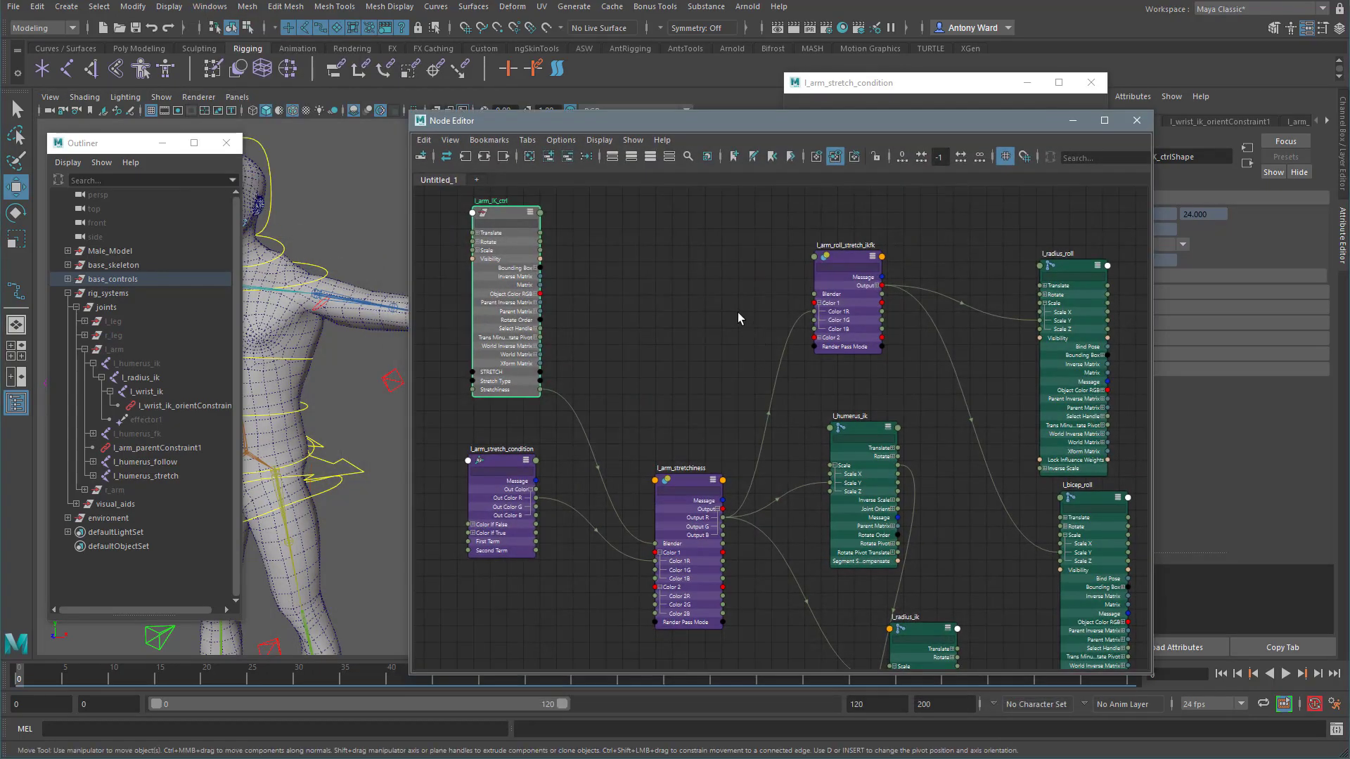
middle_click_drag(730, 286, 731, 255, "alt")
left_click_drag(502, 432, 654, 241)
middle_click_drag(572, 326, 605, 358, "alt")
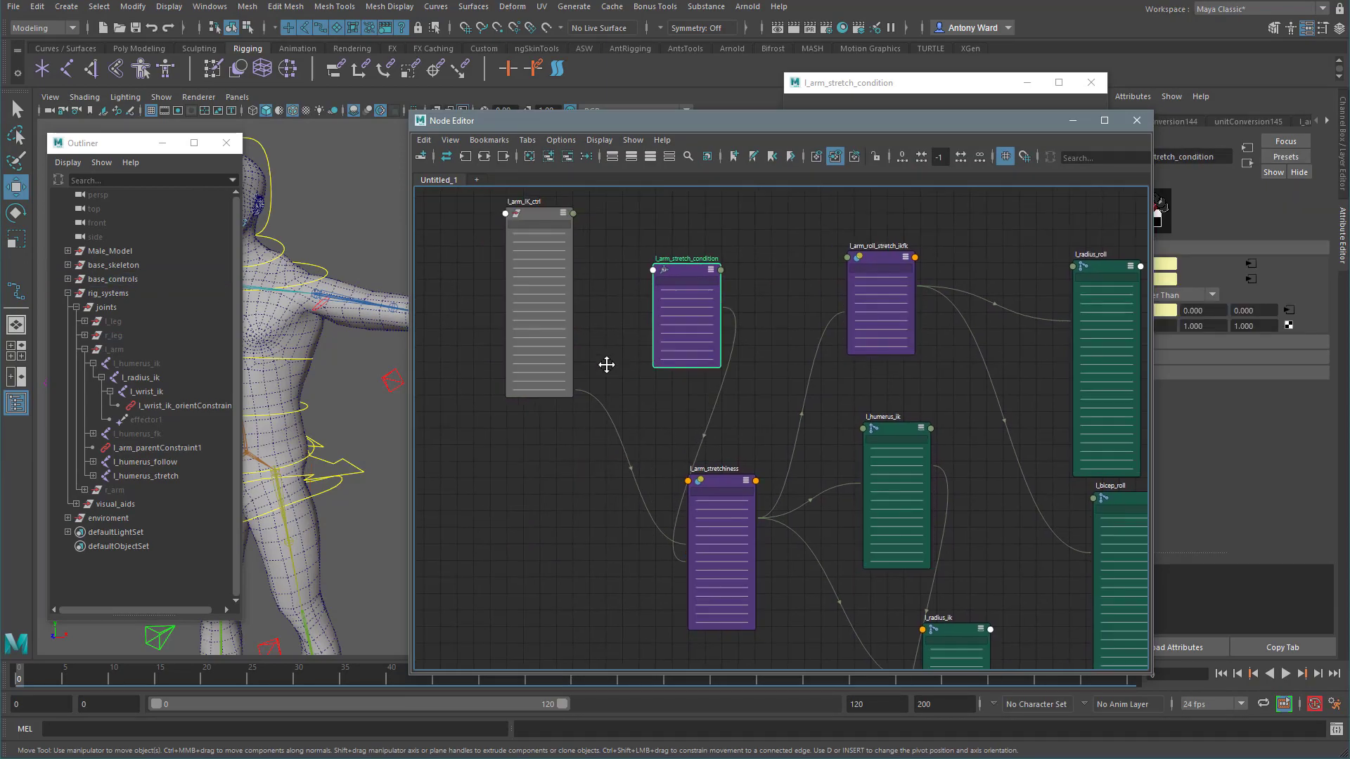
scroll(605, 358, "up", 2)
middle_click_drag(693, 392, 735, 401, "alt")
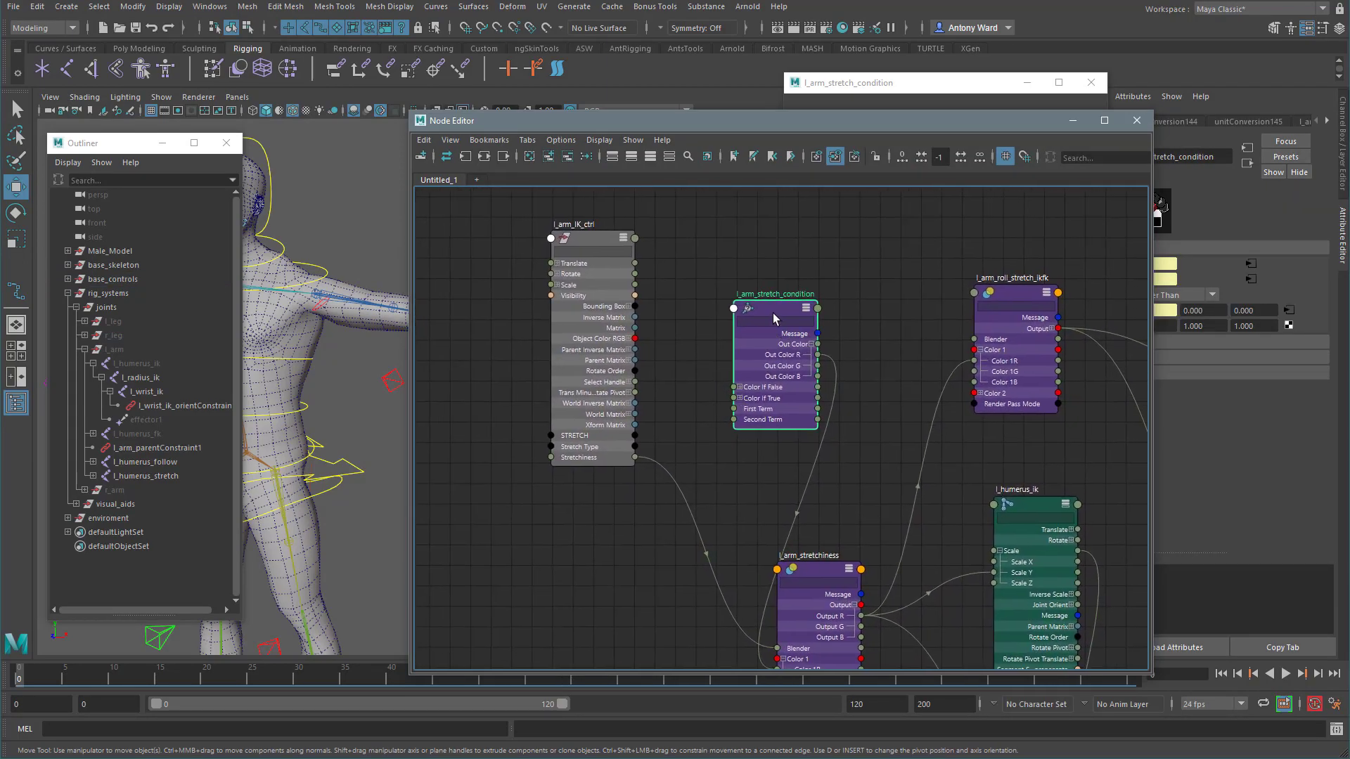
left_click_drag(774, 318, 810, 299)
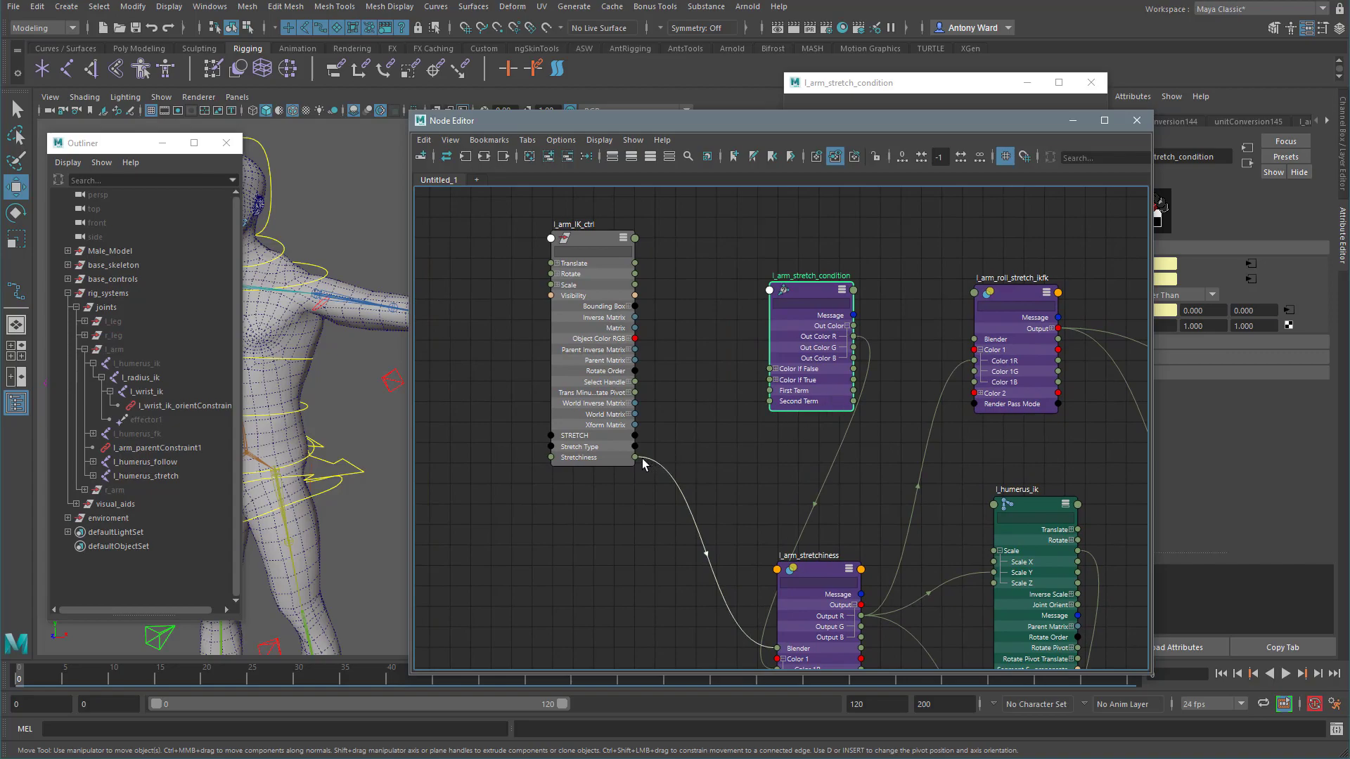
Step: Connect the Stretch Type attribute of l_arm_IK_ctrl to the operation input of l_arm_stretch_condition
left_click_drag(701, 371, 771, 294)
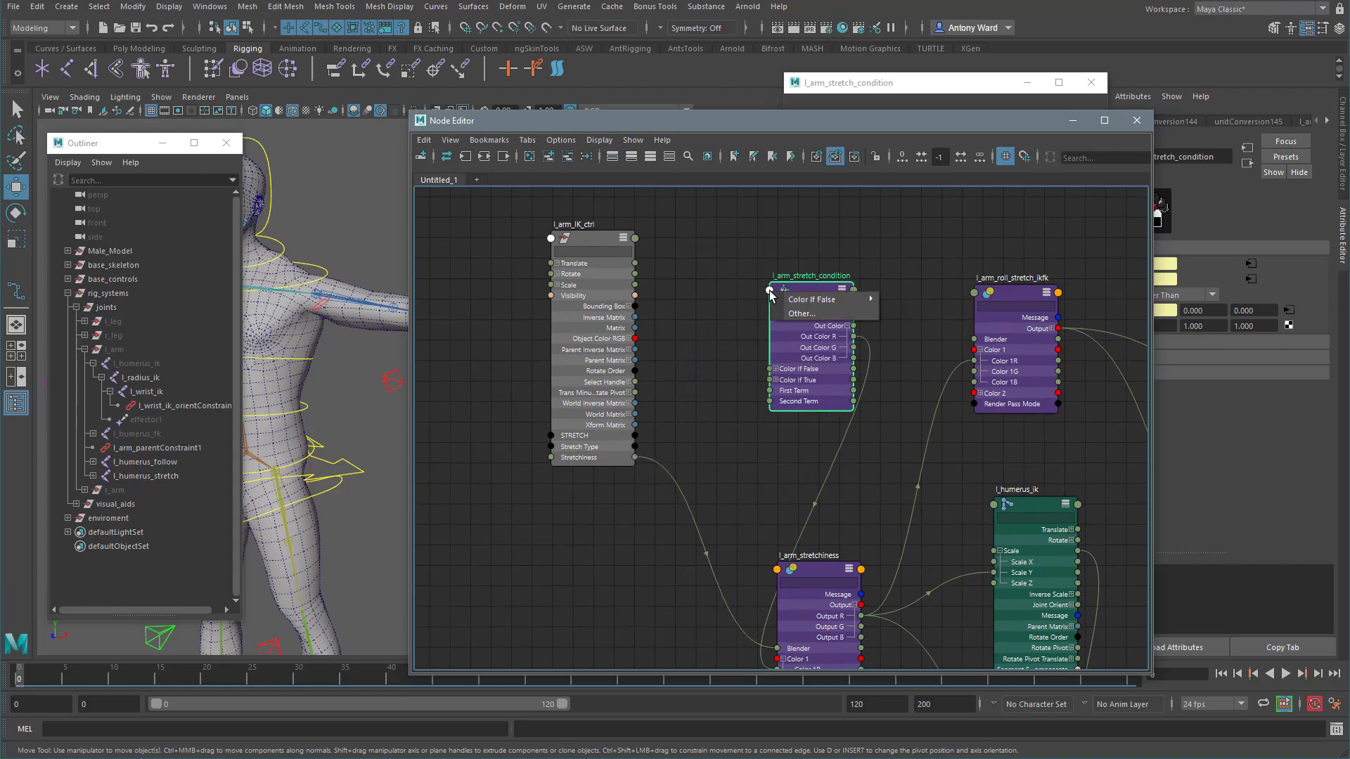
left_click(800, 314)
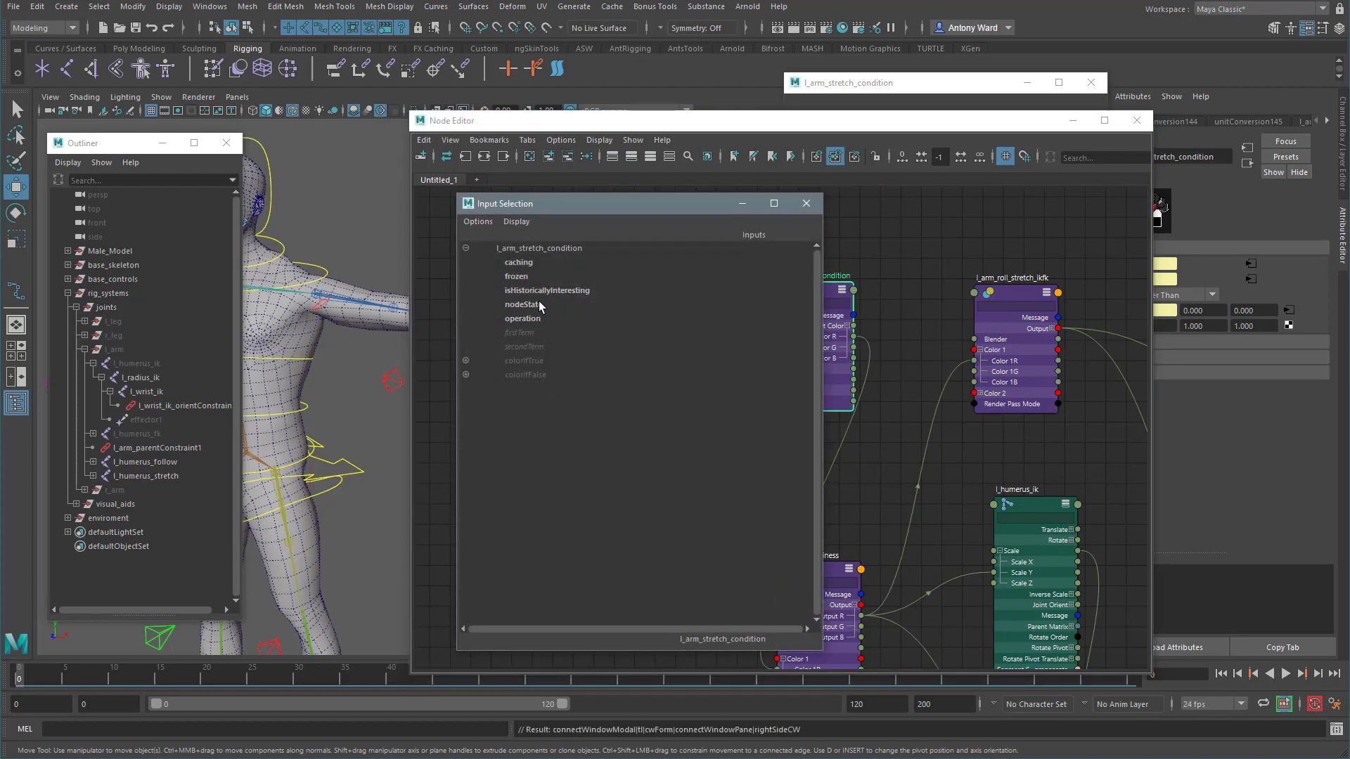
left_click(517, 222)
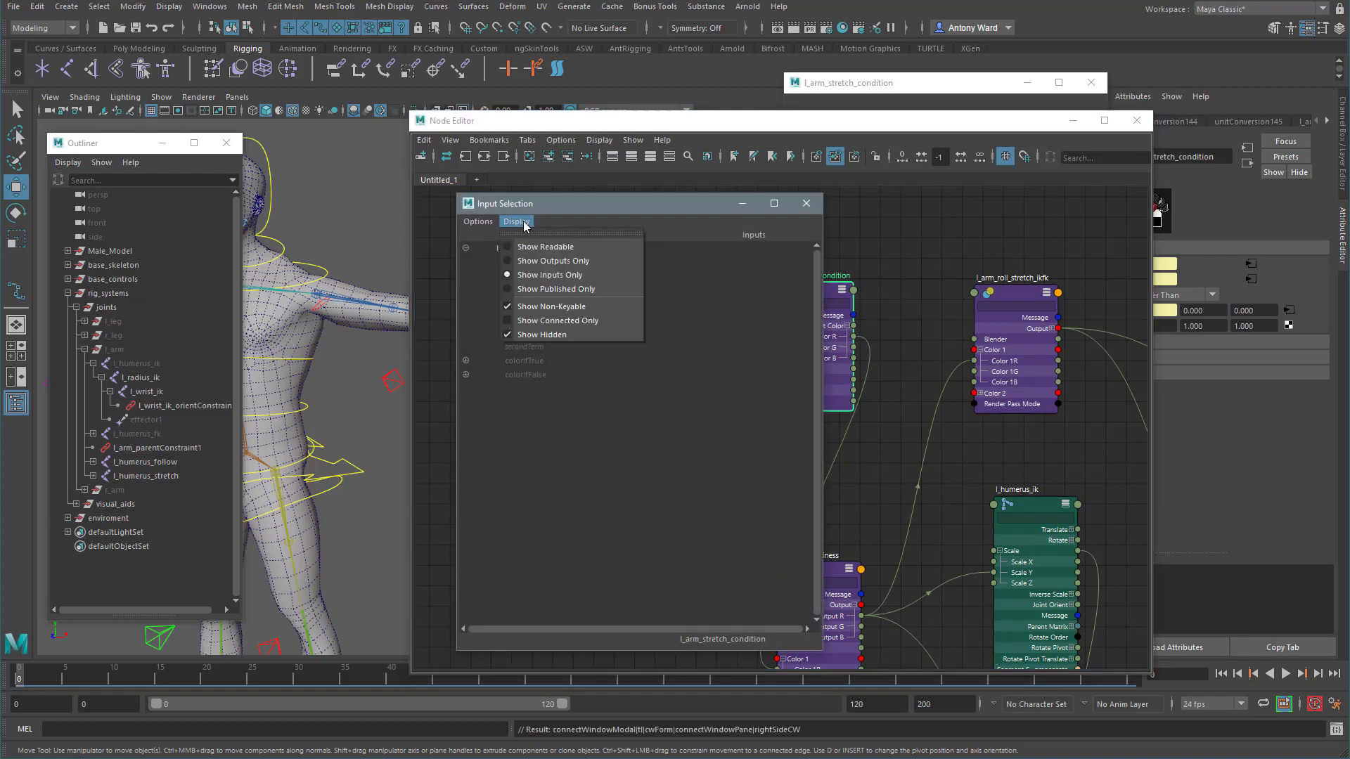
left_click(585, 314)
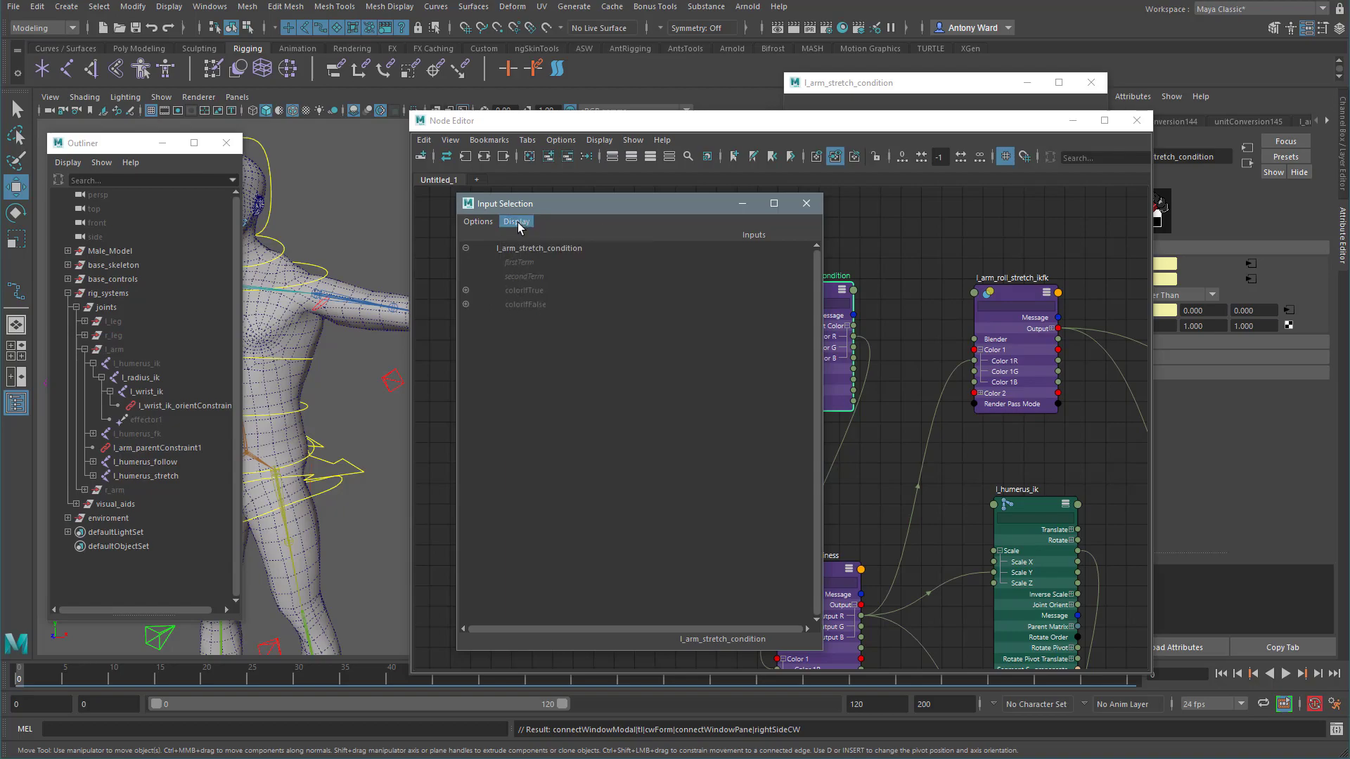
left_click(517, 222)
left_click(575, 307)
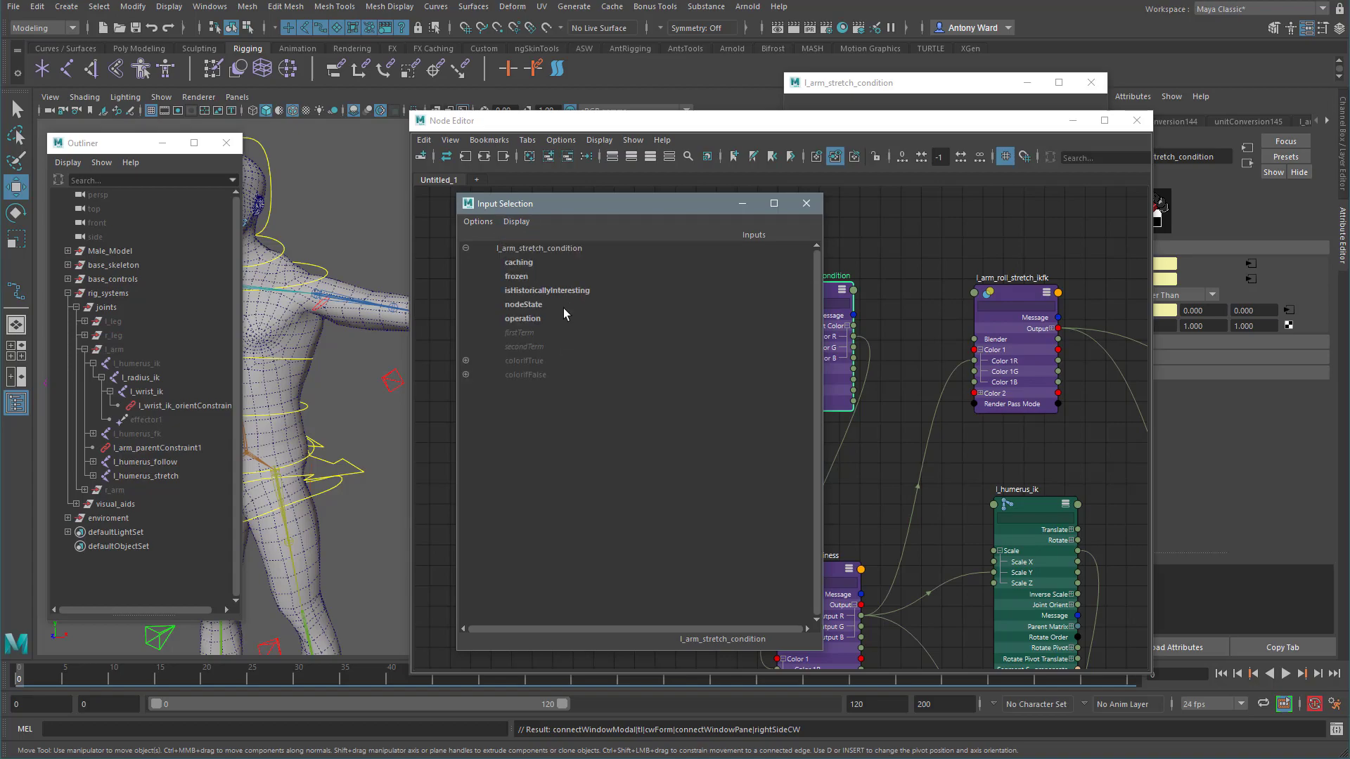
left_click(521, 319)
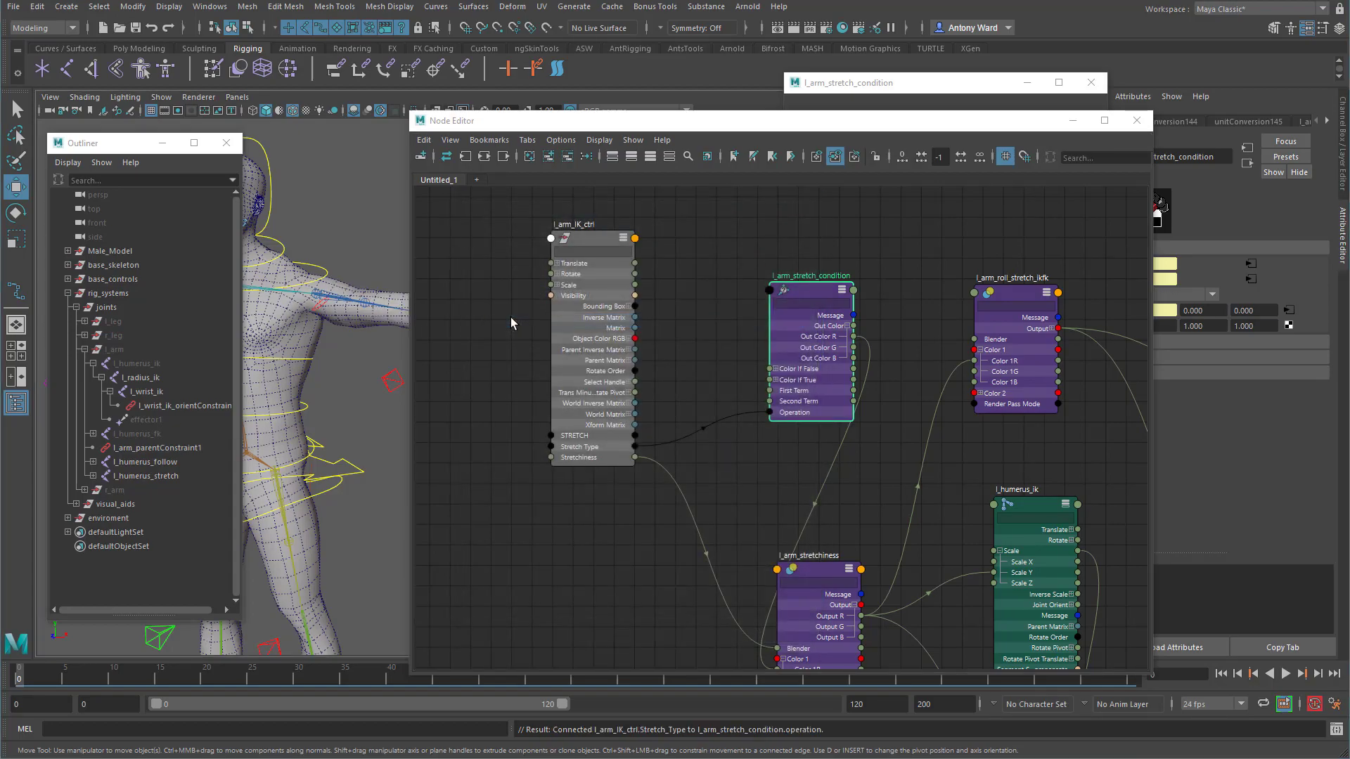
Step: Select l_arm_IK_ctrl, close the Node Editor and test the None stretch type by moving the control
left_click(603, 243)
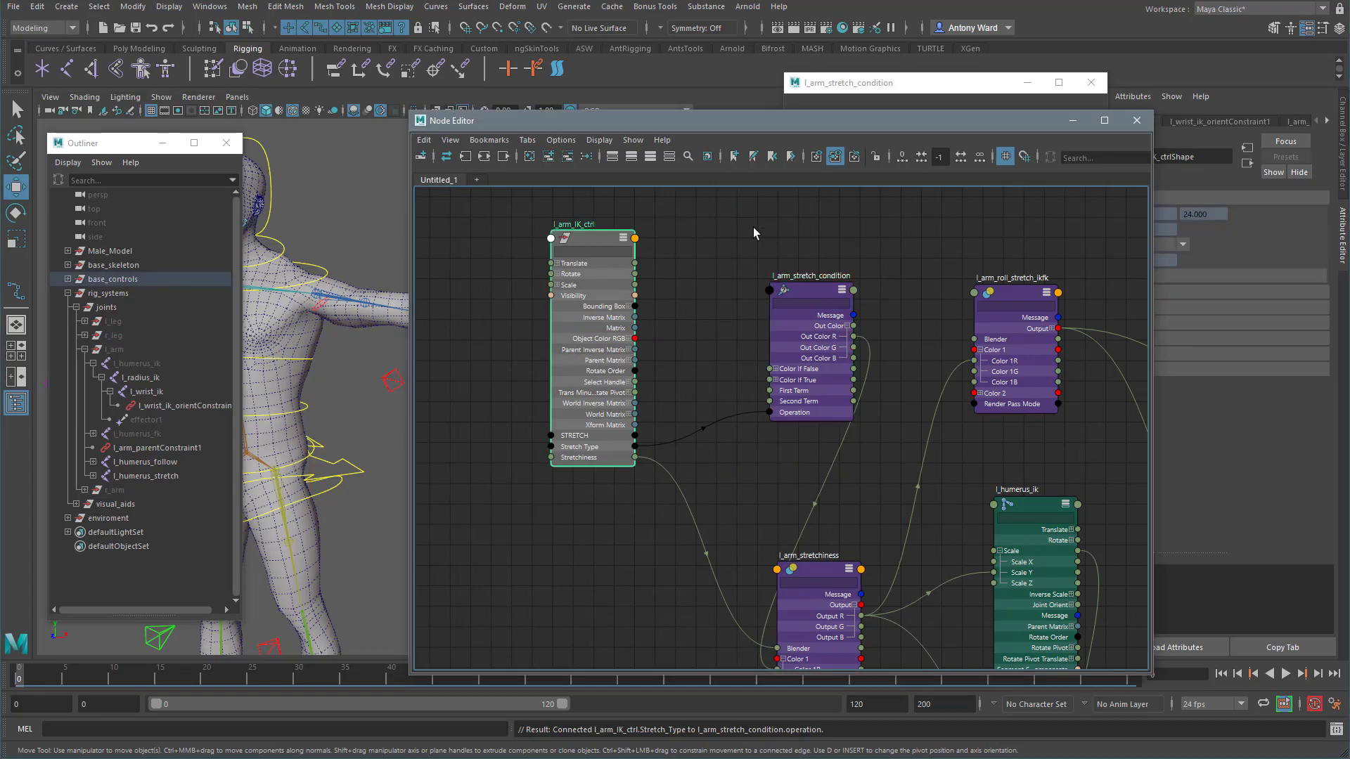
left_click(1136, 120)
left_click(1343, 137)
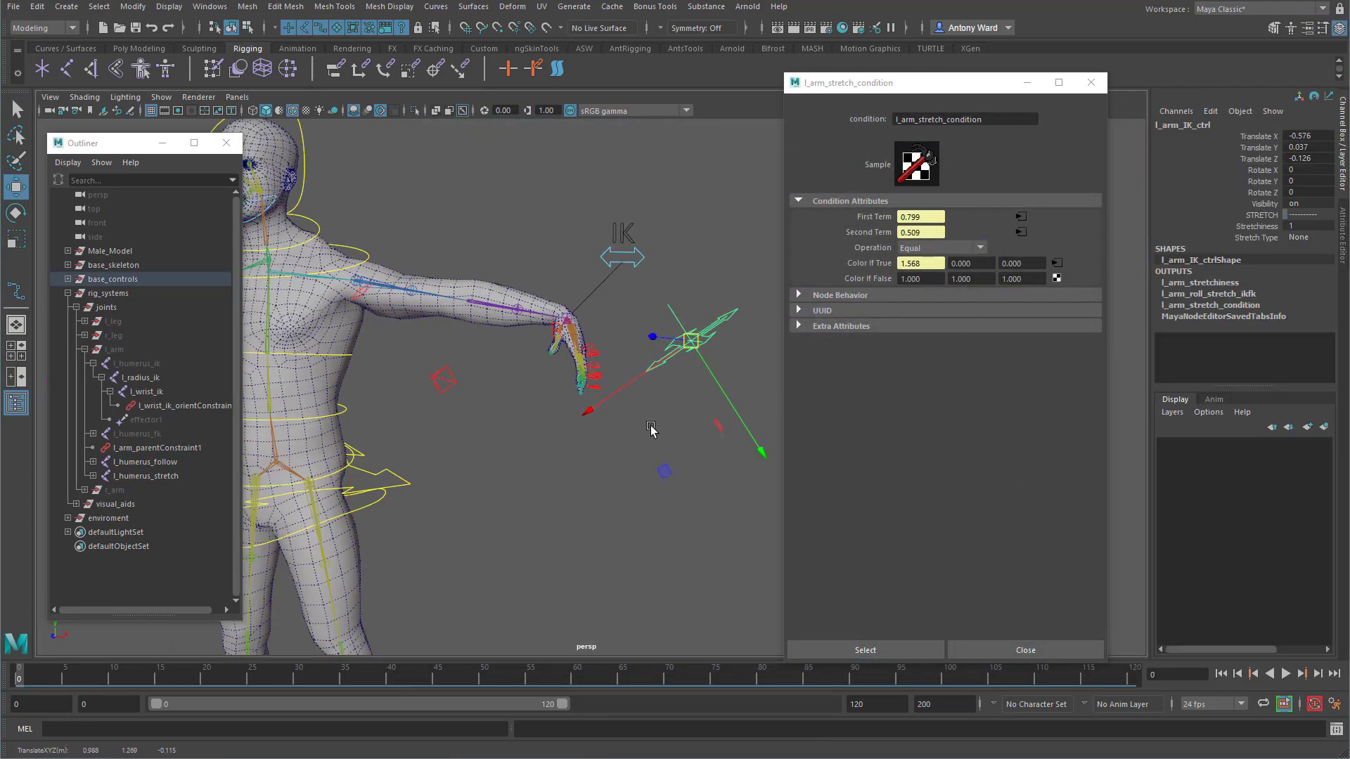
middle_click_drag(676, 407, 648, 420, "alt")
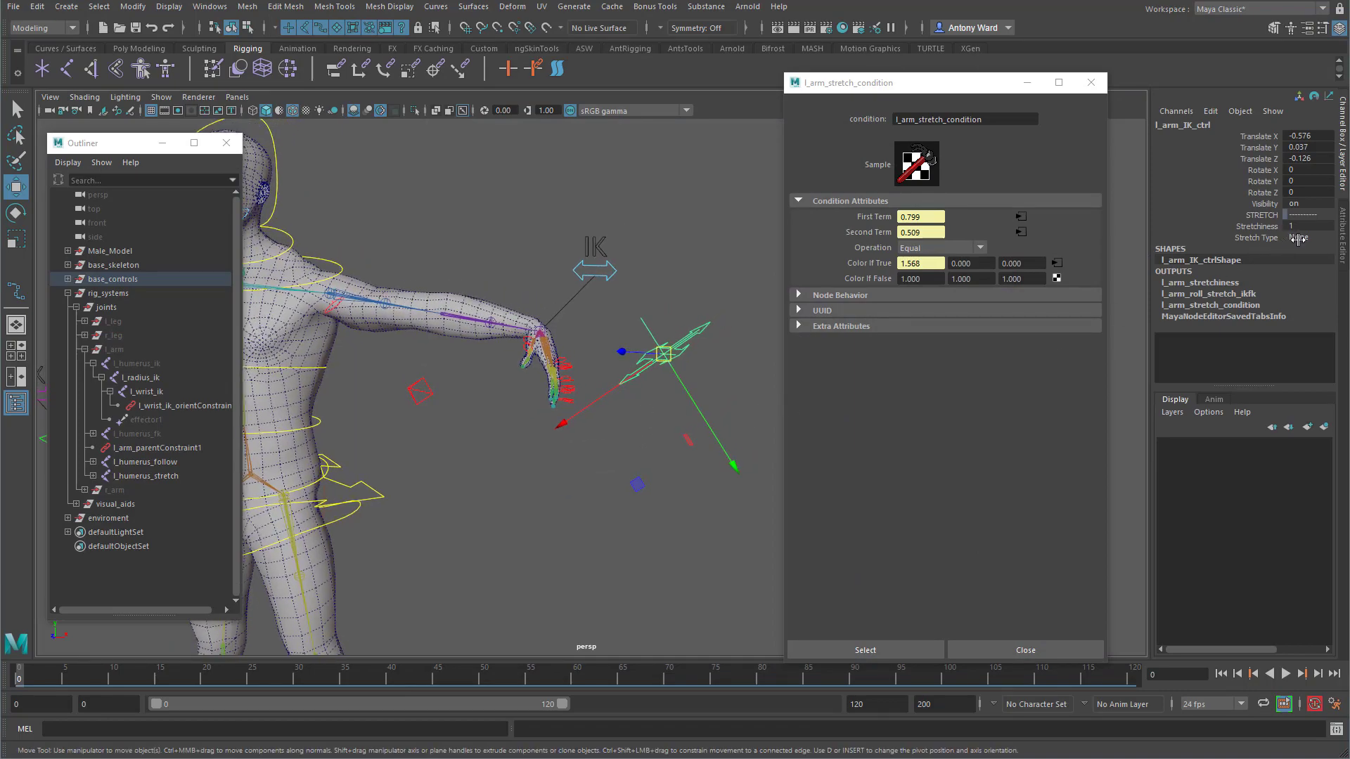
left_click(1298, 239)
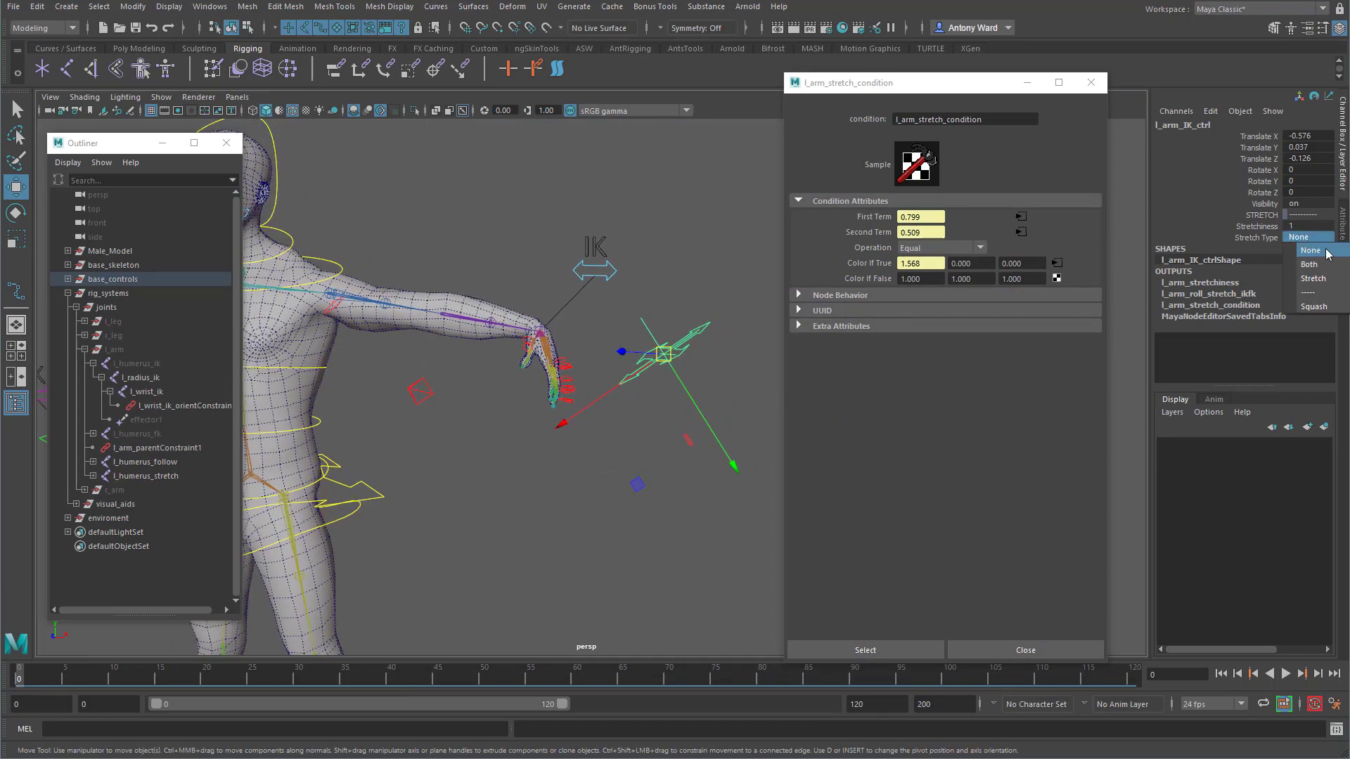
left_click_drag(605, 354, 658, 352, "alt")
Step: Switch Stretch Type between None and Both on l_arm_IK_ctrl, and move the control to test Both
left_click(1297, 238)
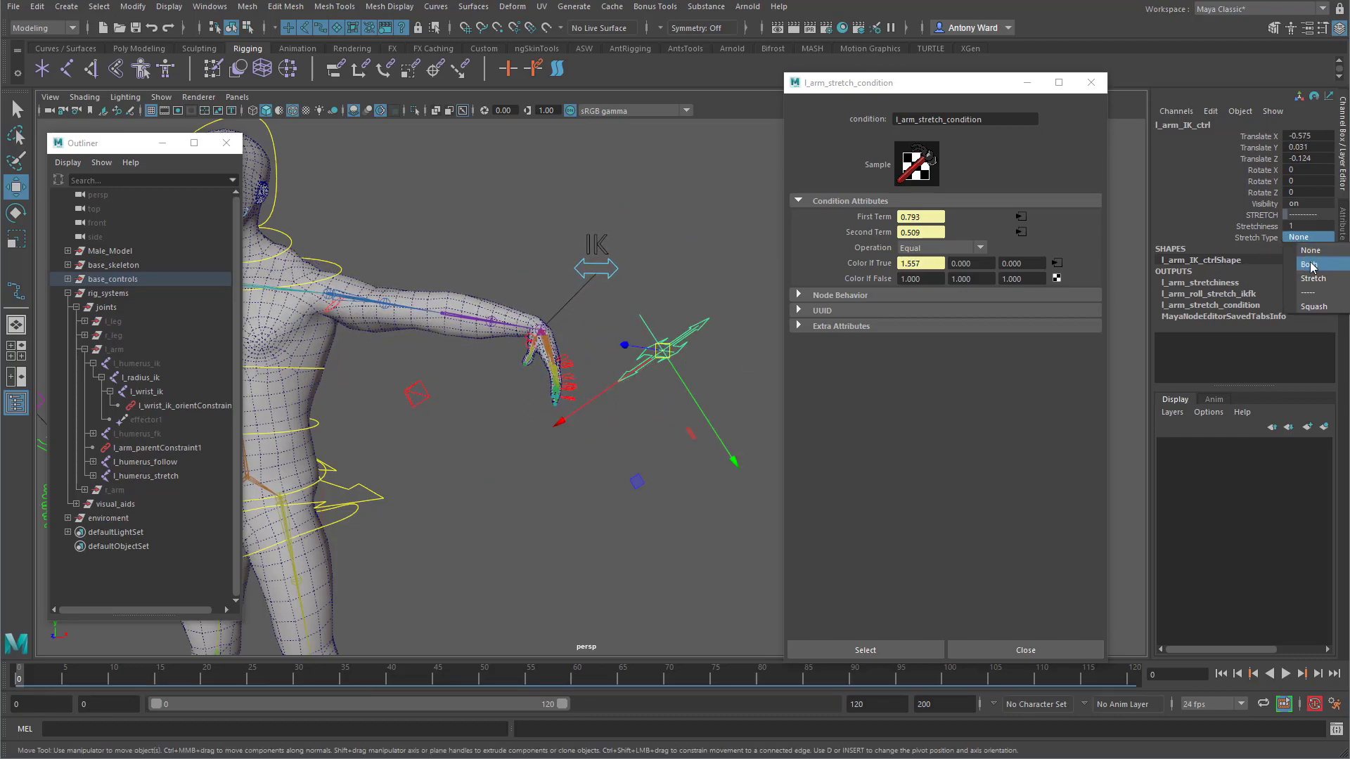
left_click(1310, 265)
left_click(1297, 238)
left_click(1308, 253)
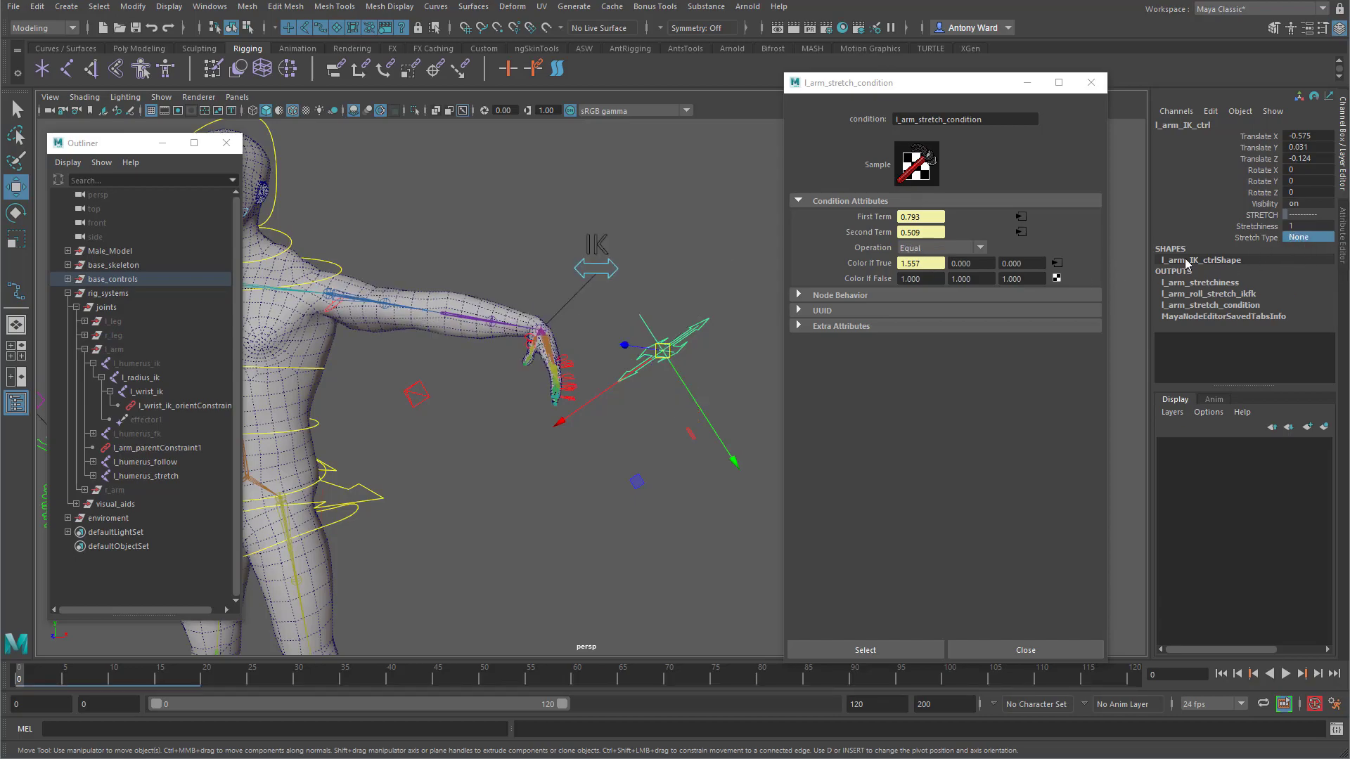
left_click(1309, 239)
left_click(1312, 265)
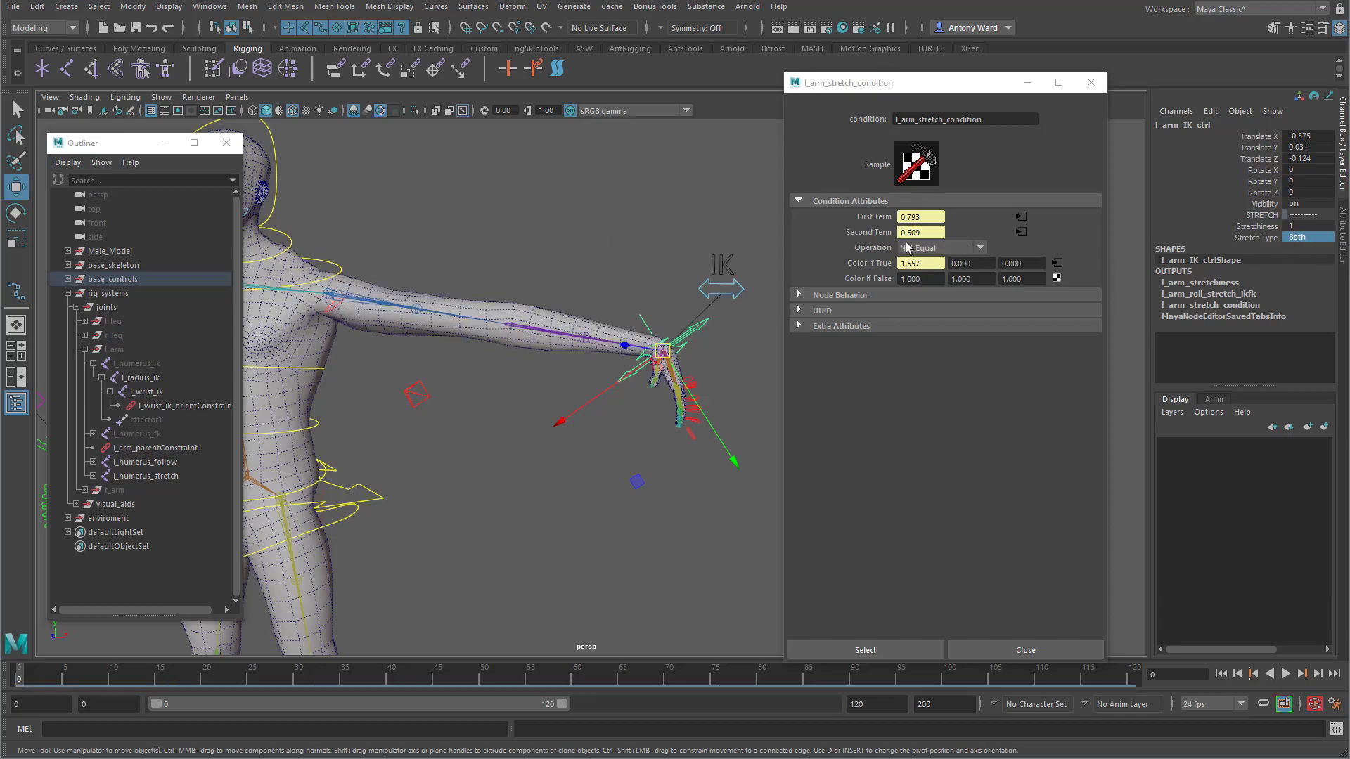
left_click_drag(549, 342, 671, 346)
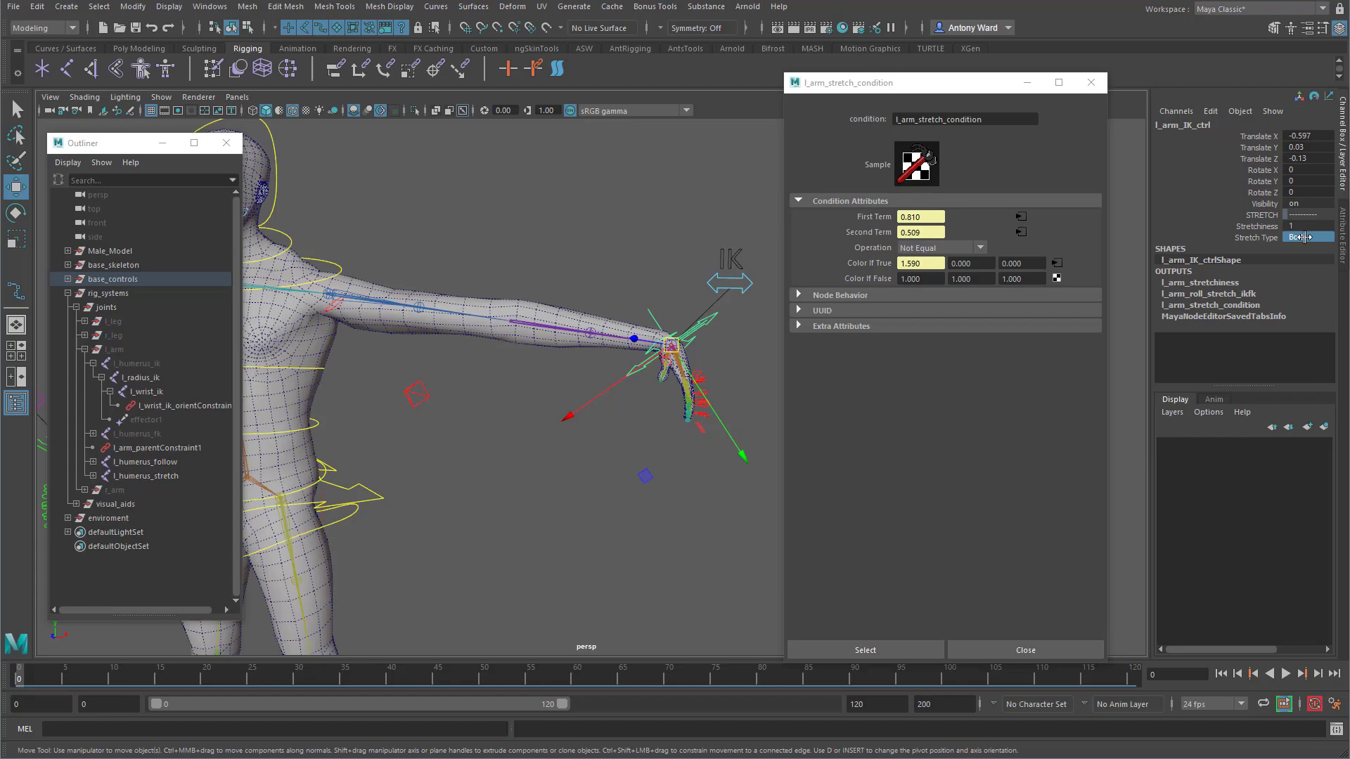
Step: Set Stretch Type to Stretch on l_arm_IK_ctrl and move the control to test the arm's response
left_click(1304, 237)
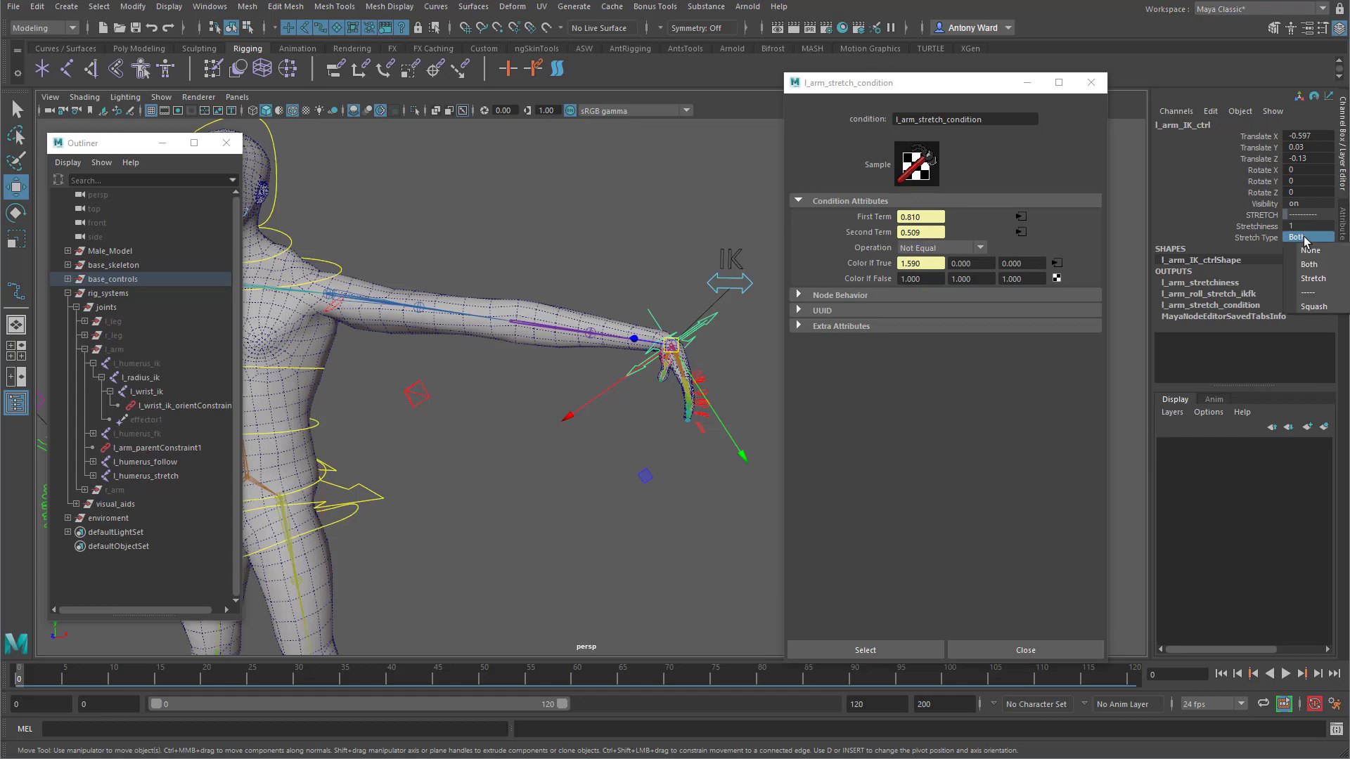
left_click(1315, 279)
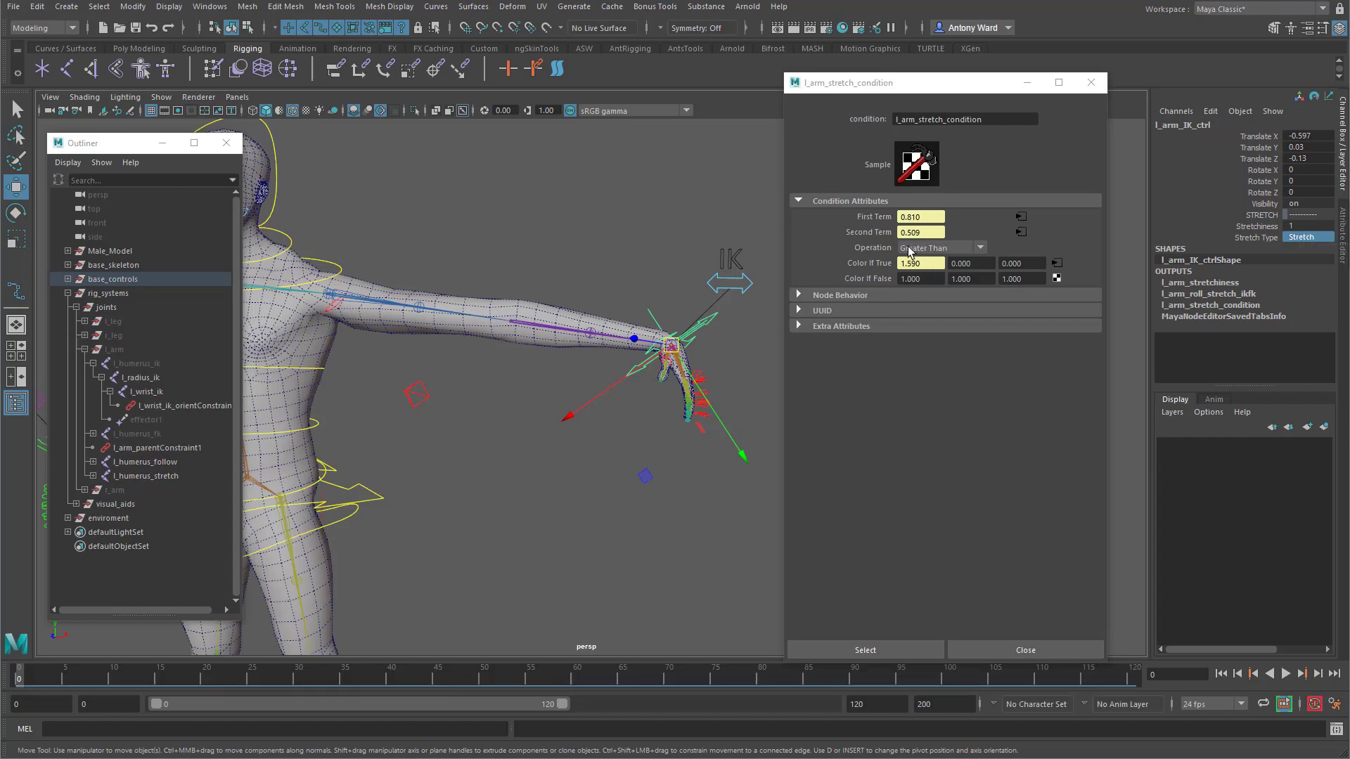
left_click_drag(672, 346, 698, 366)
Step: Try the dashed placeholder entry of Stretch Type and move l_arm_IK_ctrl to test the arm
left_click(1304, 237)
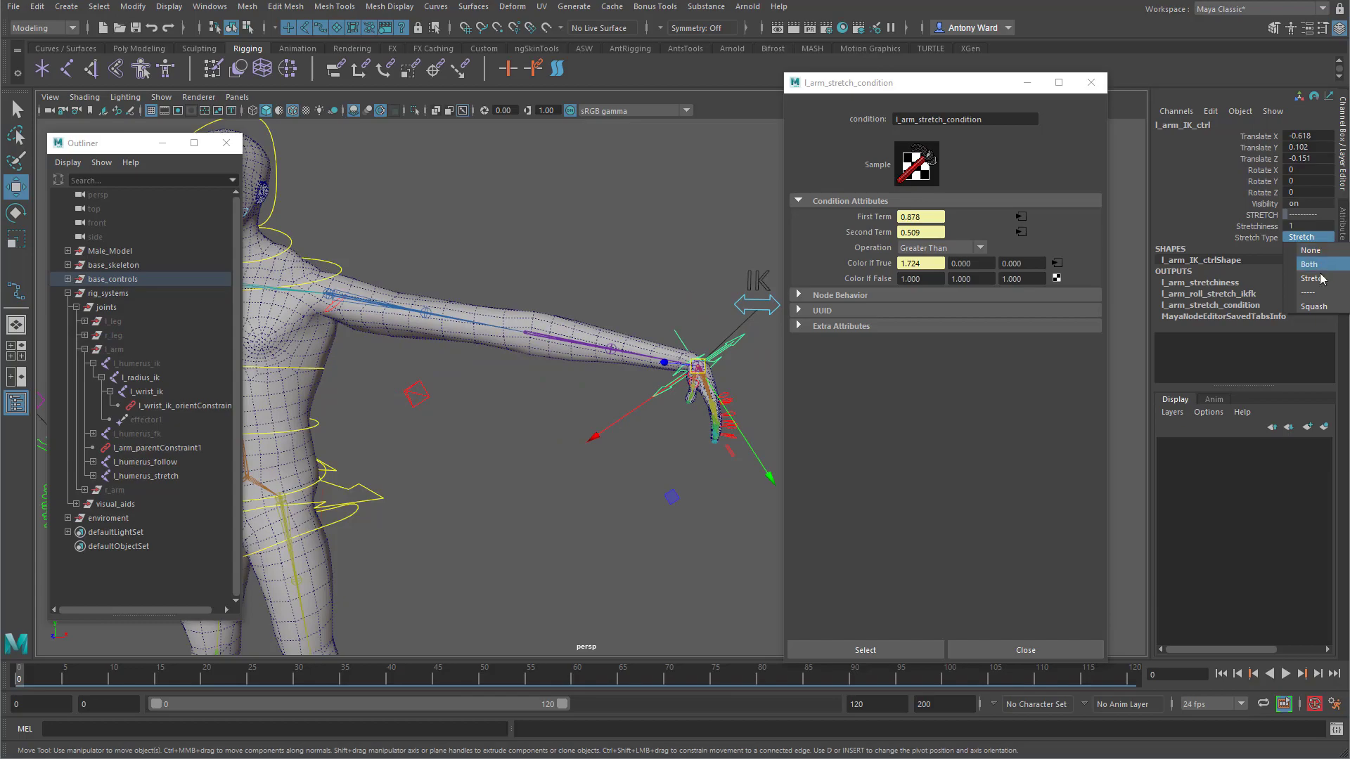
left_click(1317, 297)
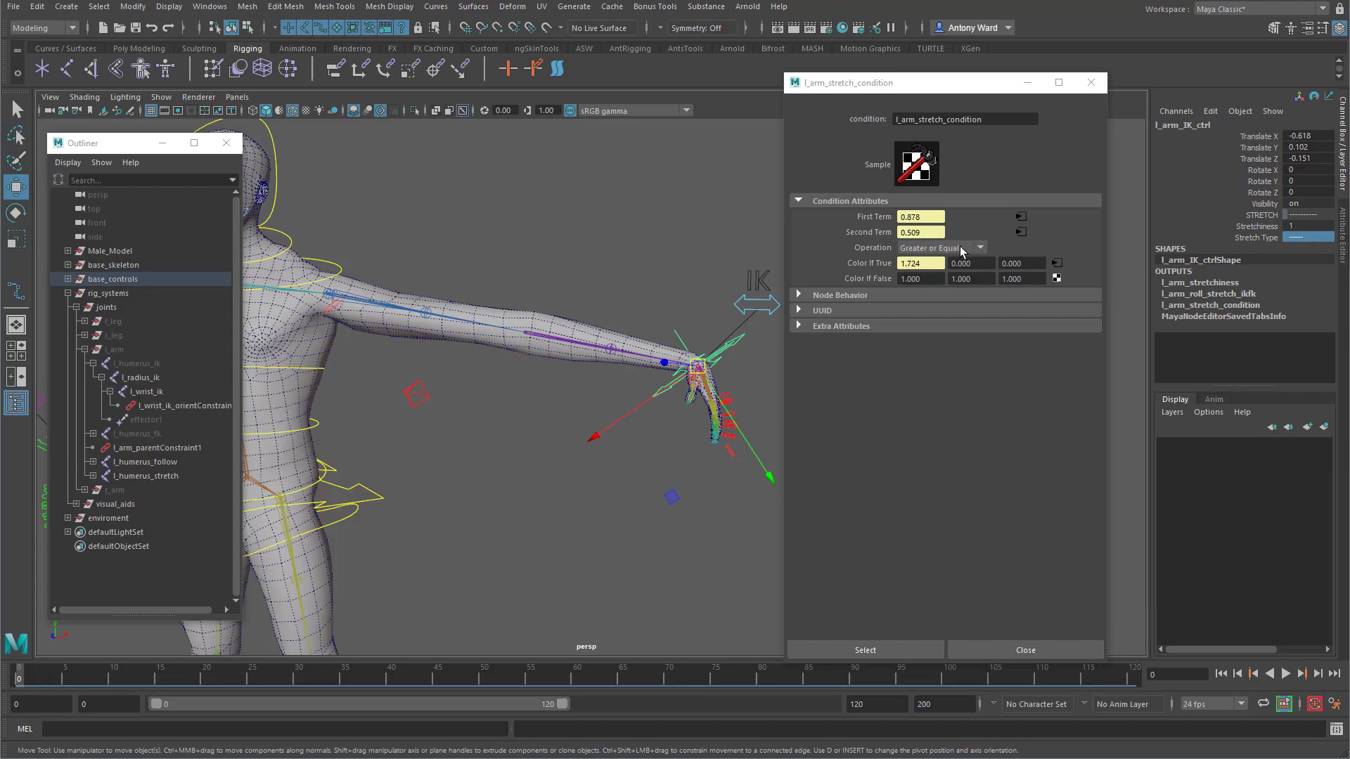
mouse_move(701, 367)
left_mouse_down()
mouse_move(521, 386)
mouse_move(731, 357)
mouse_move(682, 348)
mouse_move(753, 367)
mouse_move(710, 369)
left_mouse_up()
Step: Try the Squash stretch type on l_arm_IK_ctrl by moving the control in and back out from the body
left_click(1300, 237)
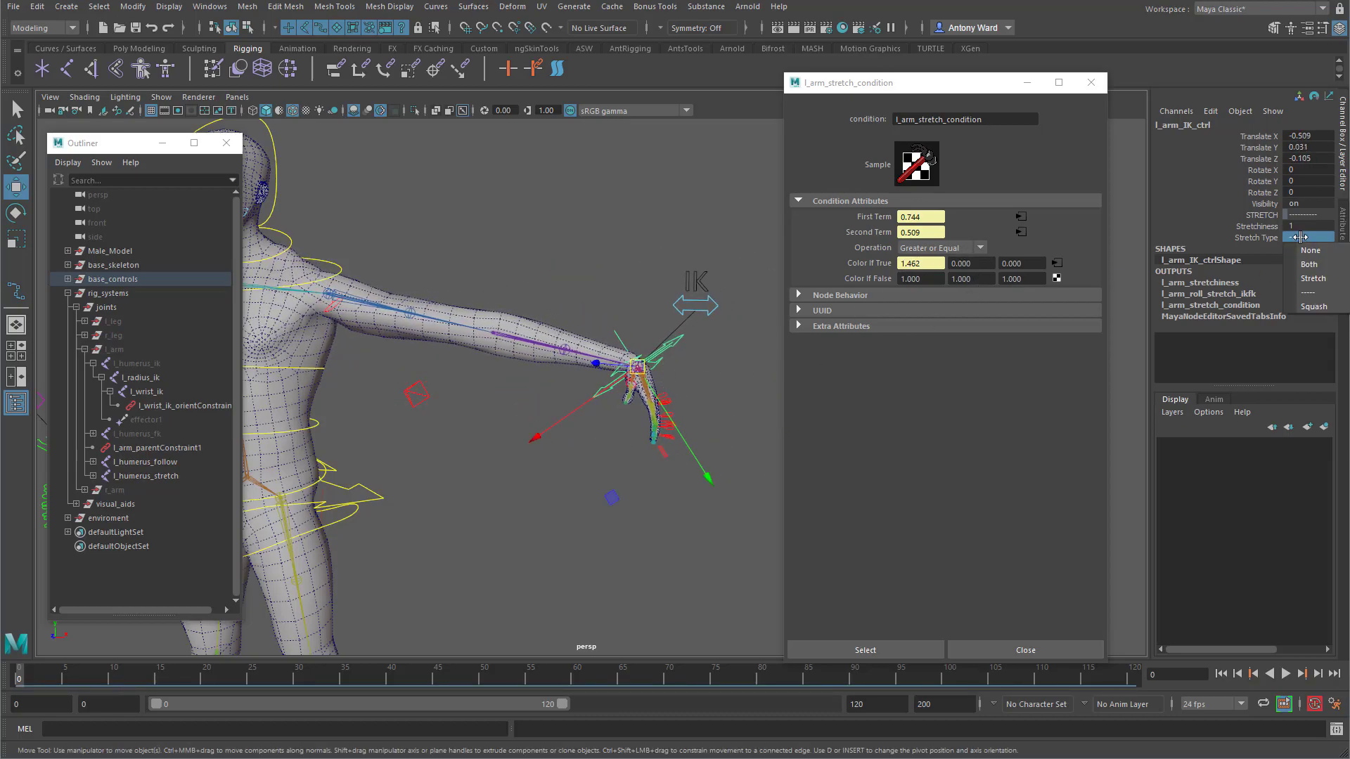
left_click(1315, 306)
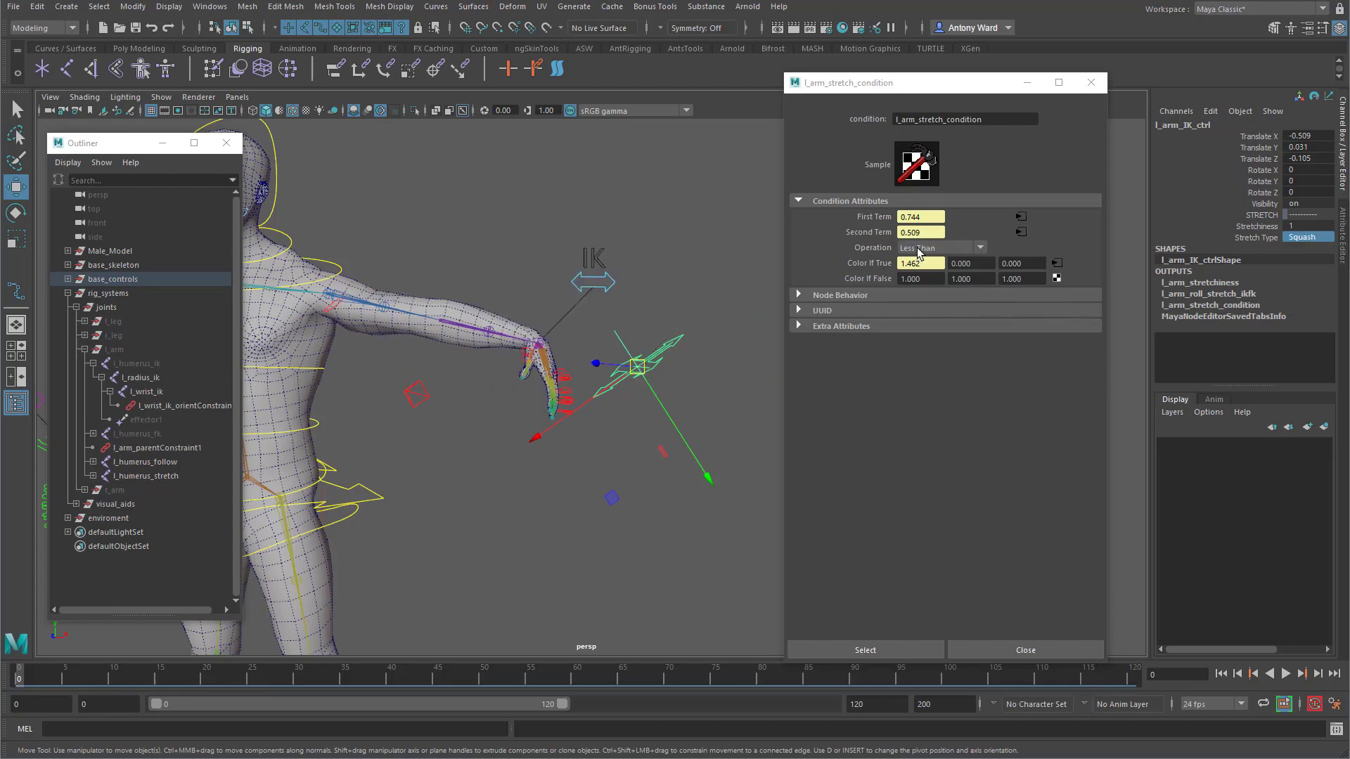
left_click_drag(645, 371, 663, 351)
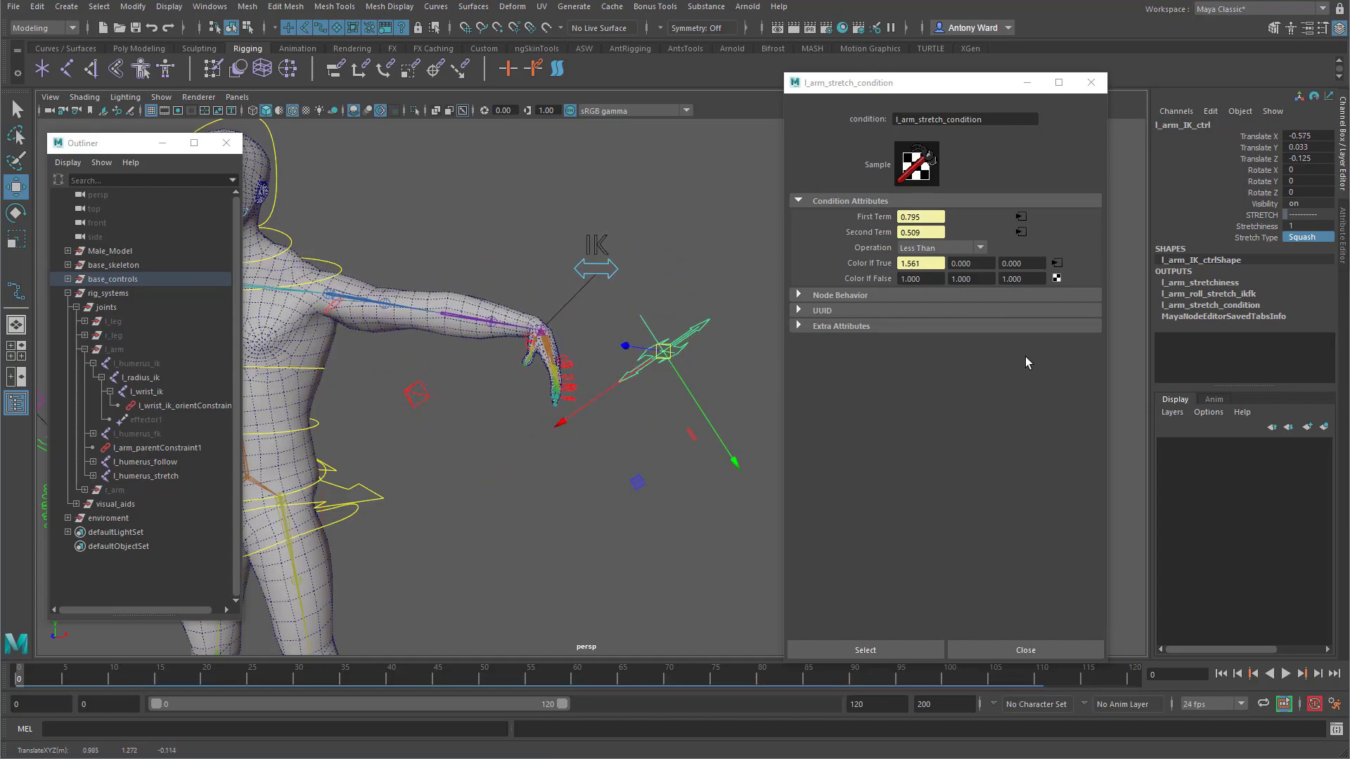
Step: Set Stretch Type back to Stretch and scrub Stretchiness to test the arm's blend, leaving it at 1
left_click(1313, 238)
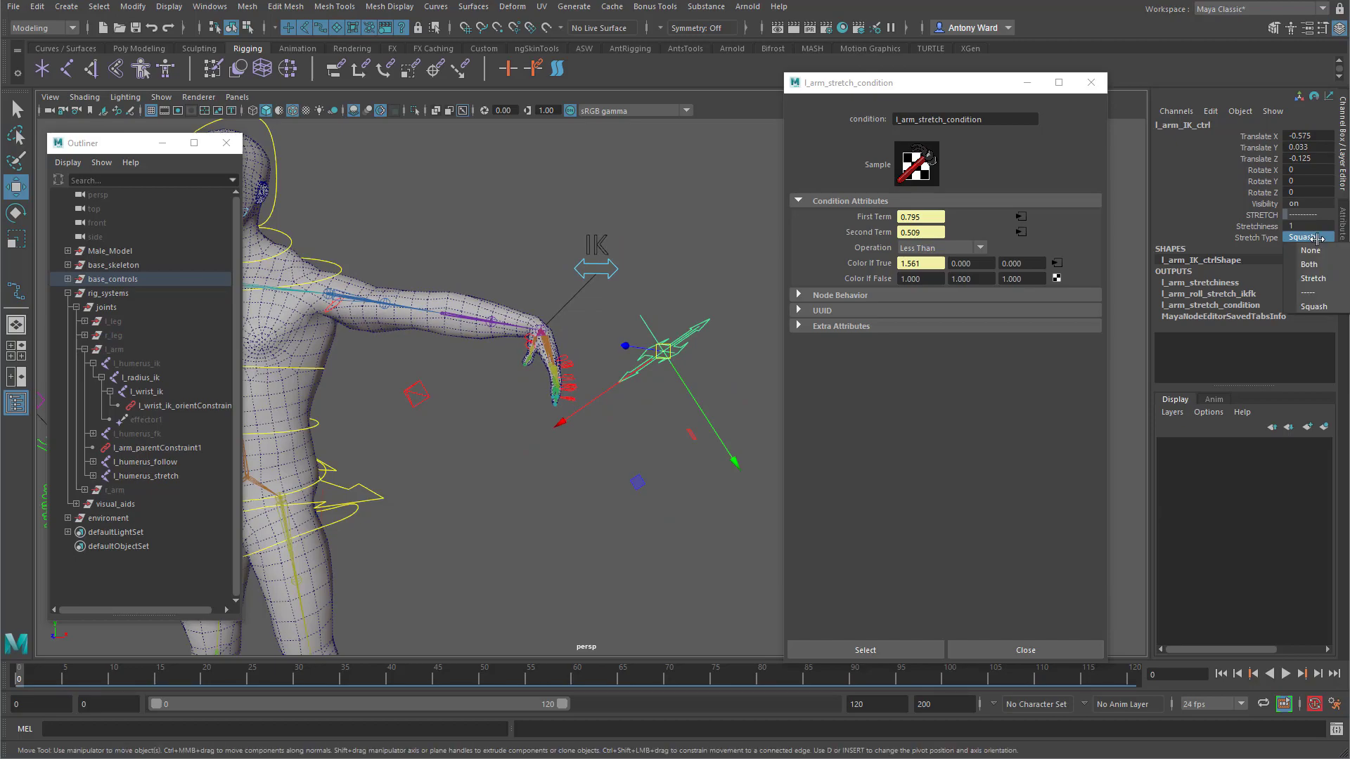
left_click(1312, 279)
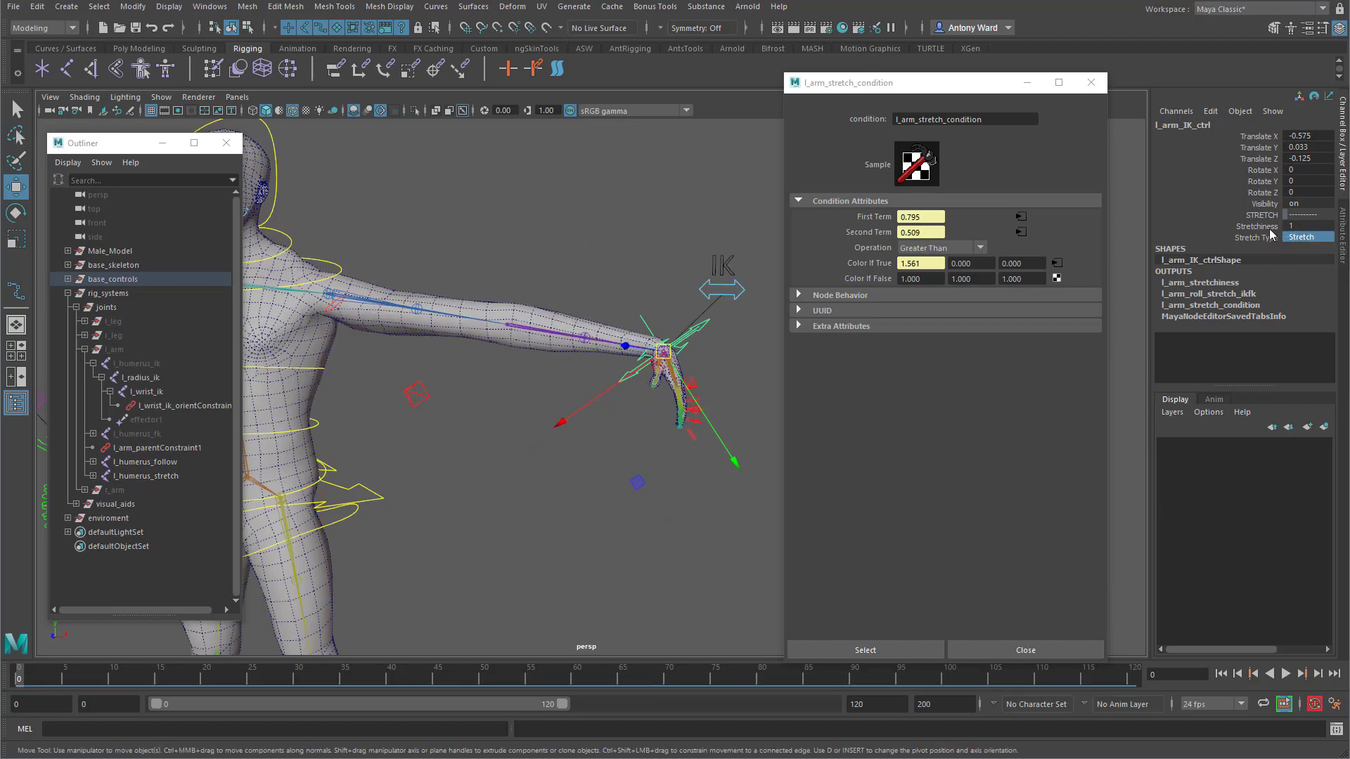
left_click(1268, 229)
mouse_move(636, 276)
middle_mouse_down()
mouse_move(616, 274)
mouse_move(639, 272)
middle_mouse_up()
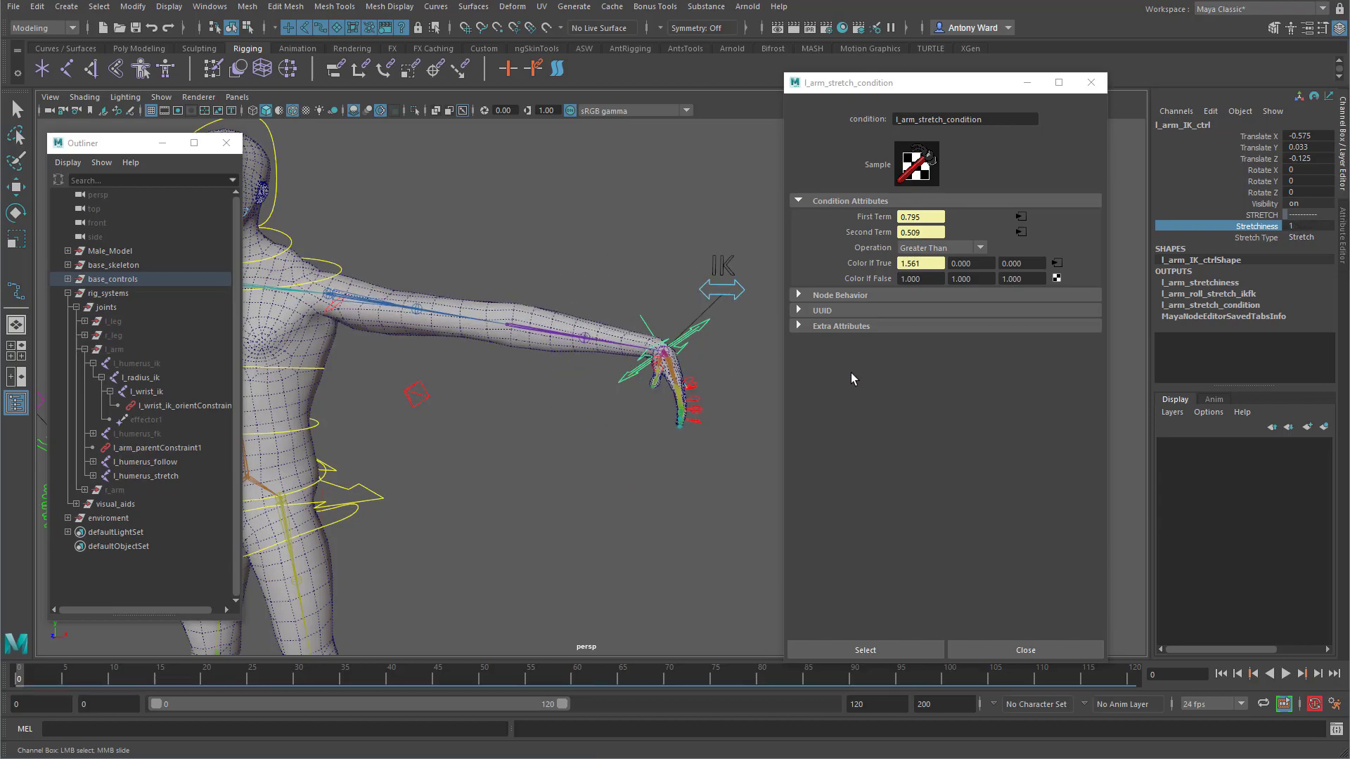
mouse_move(672, 383)
left_mouse_down("alt")
mouse_move(633, 383)
mouse_move(667, 395)
left_mouse_up("alt")
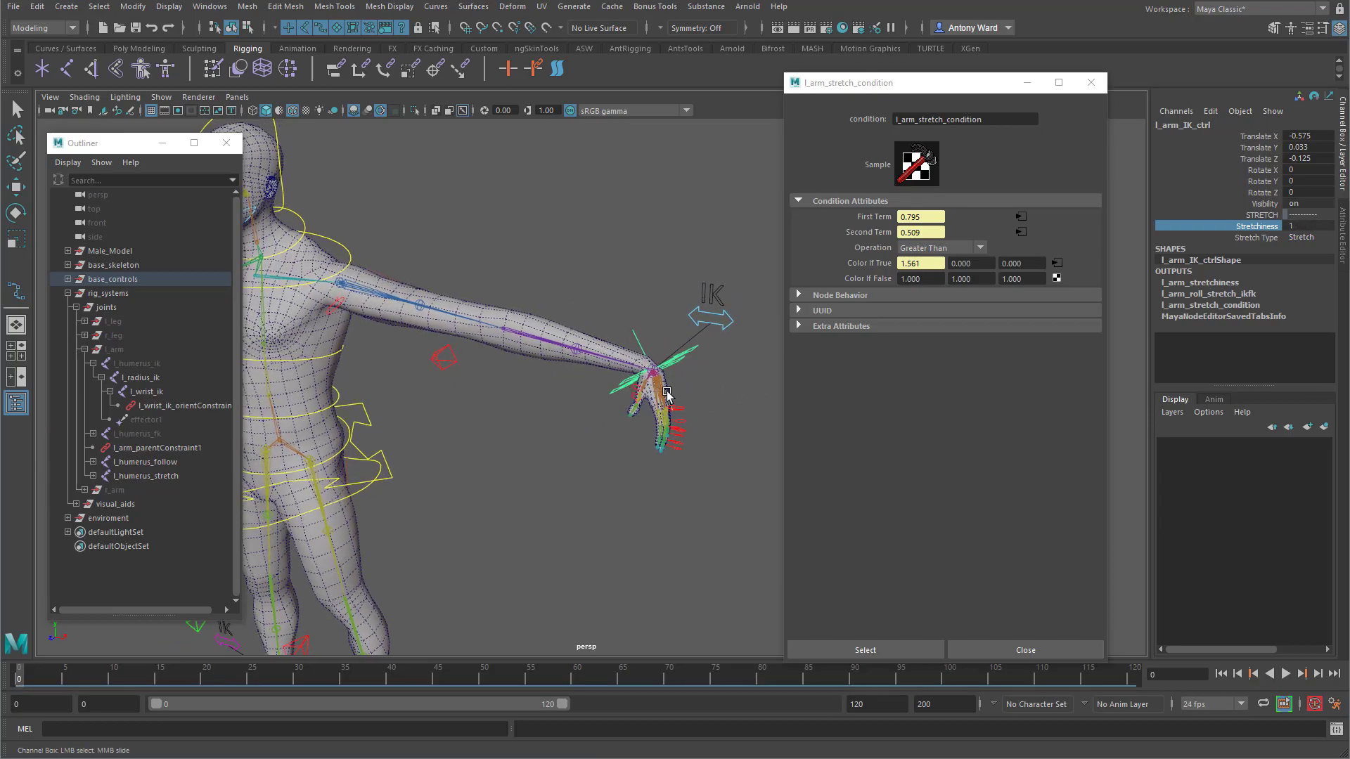
Step: Close the l_arm_stretch_condition window and reset all translate and rotate values of l_arm_IK_ctrl to 0
left_click(1301, 236)
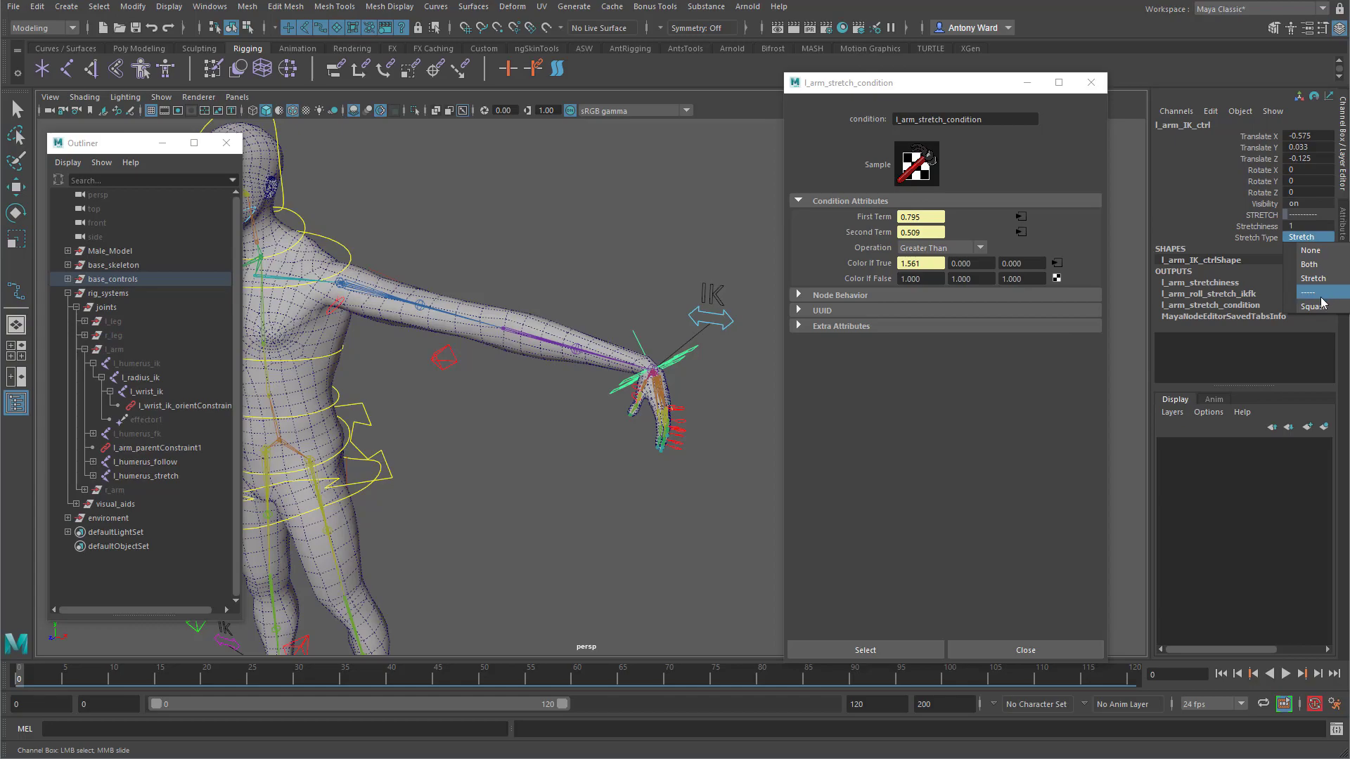
left_click_drag(617, 290, 614, 278, "alt")
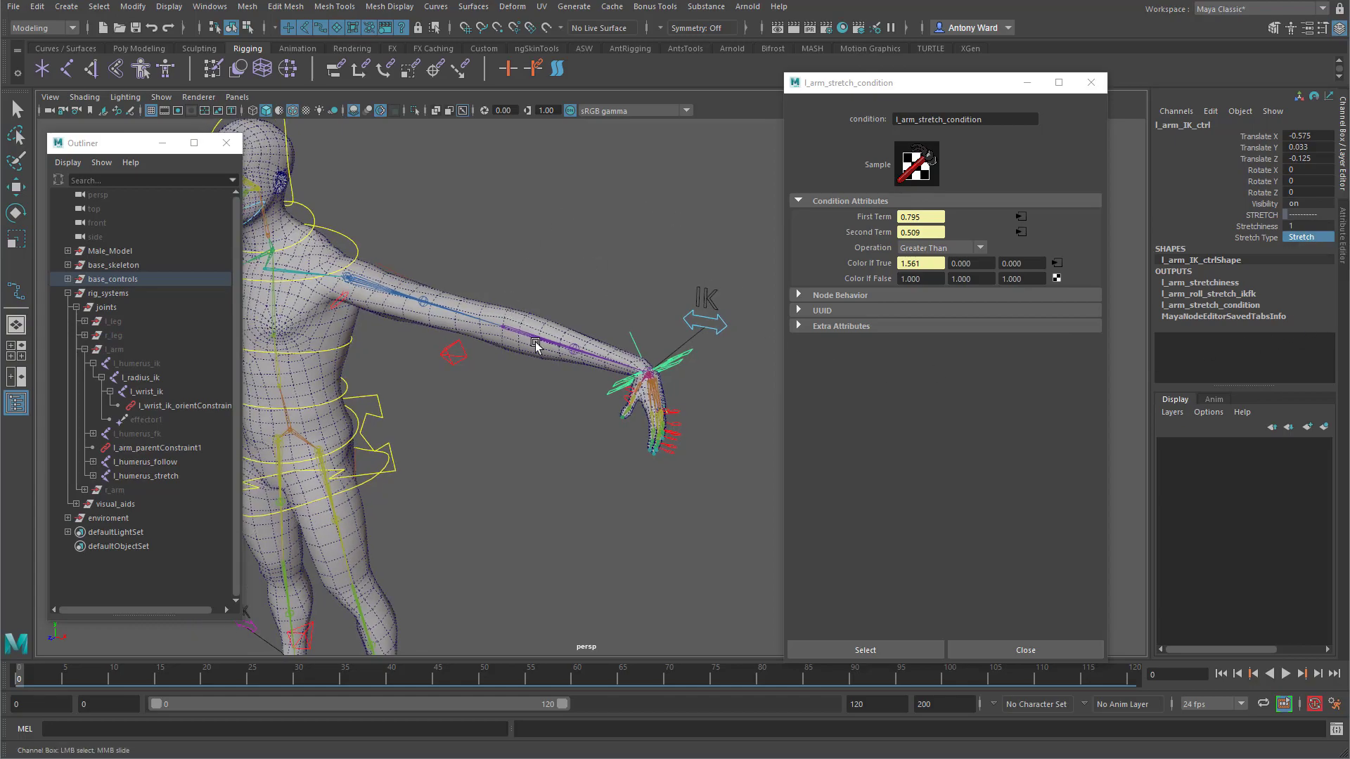
left_click(999, 650)
middle_click_drag(626, 360, 703, 372, "alt")
left_click_drag(703, 372, 814, 365, "alt")
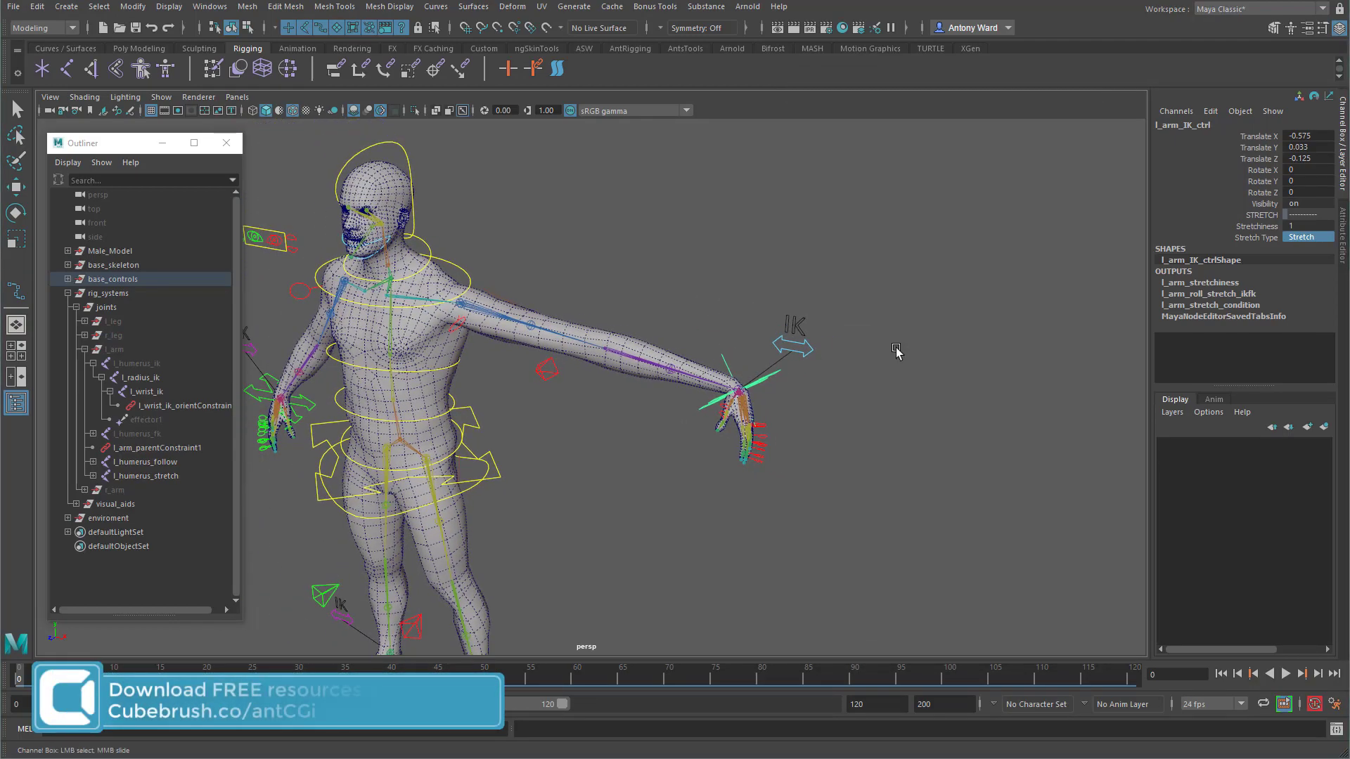
left_click_drag(1309, 135, 1318, 189)
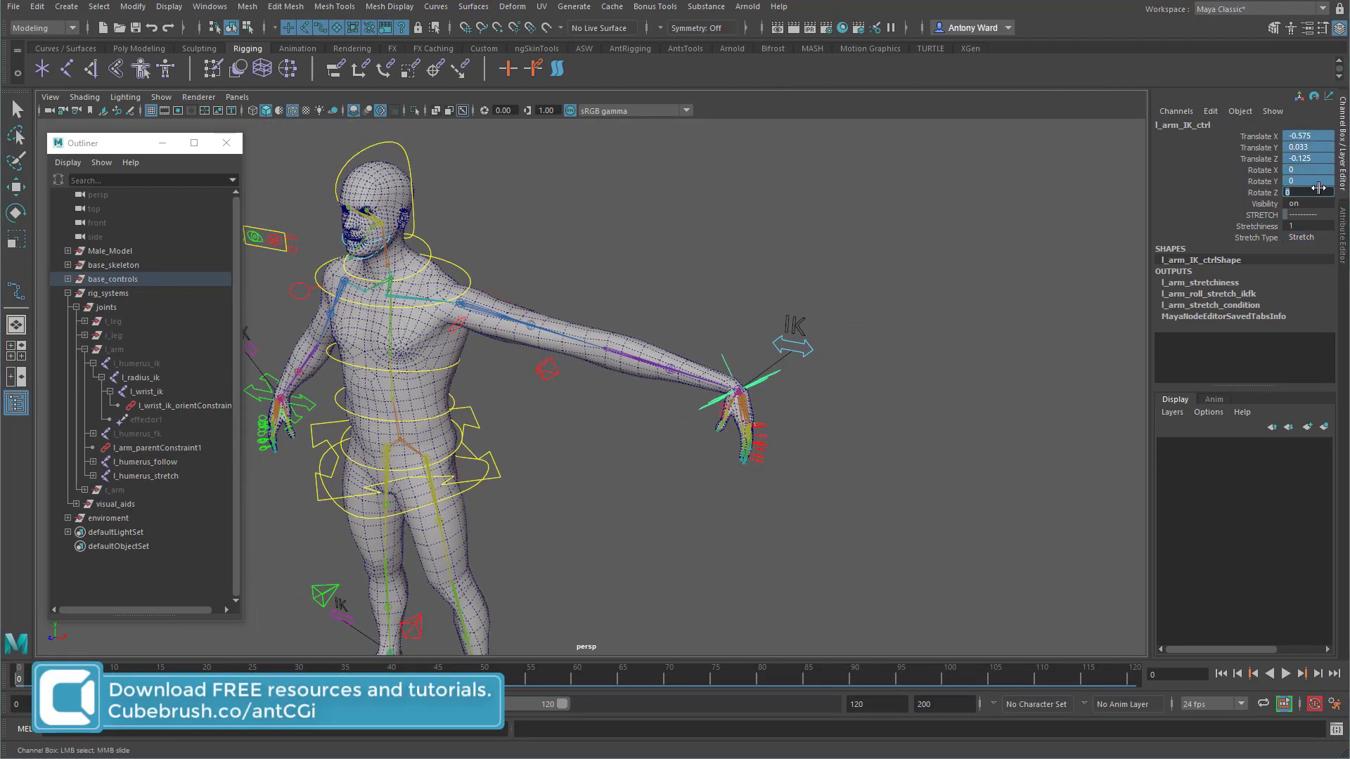
type("0")
key("Return")
Step: View the whole character and move l_arm_IK_ctrl near its rest position to check the arm
left_click_drag(545, 484, 790, 384, "alt")
key("w")
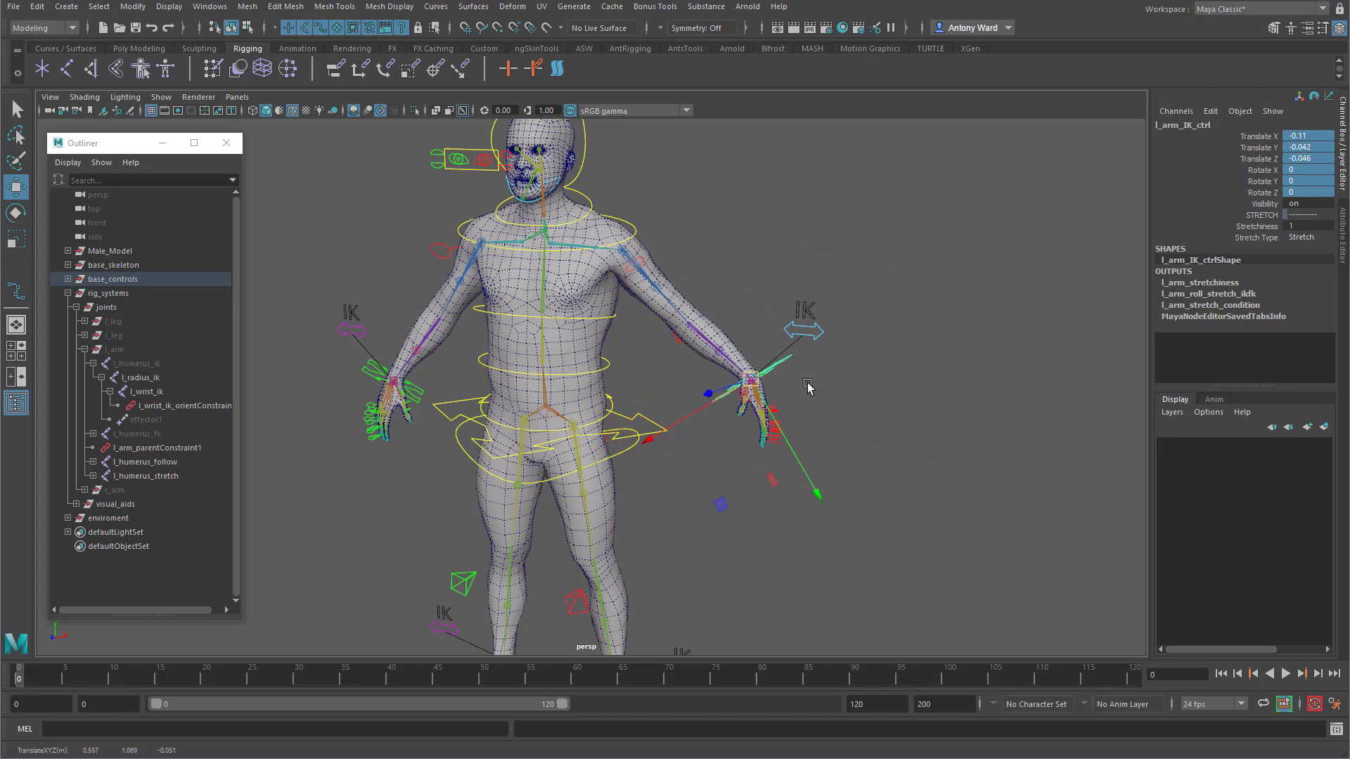
scroll(850, 380, "down", 8)
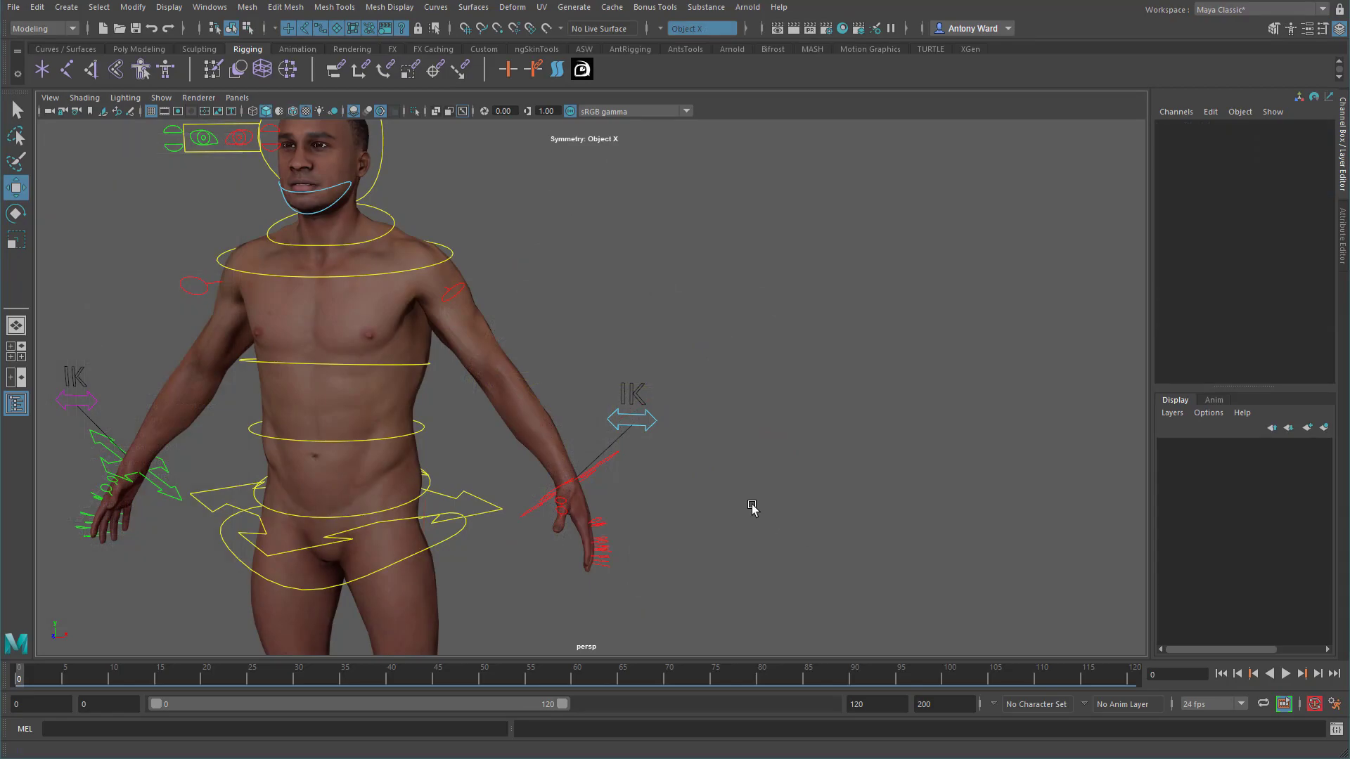
Step: On the textured character, select l_arm_IK_ctrl and move it up and outwards to raise the left arm
mouse_move(752, 508)
left_mouse_down("alt")
mouse_move(784, 516)
mouse_move(775, 506)
left_mouse_up("alt")
right_click_drag(776, 506, 814, 500, "alt")
middle_click_drag(814, 501, 809, 490, "alt")
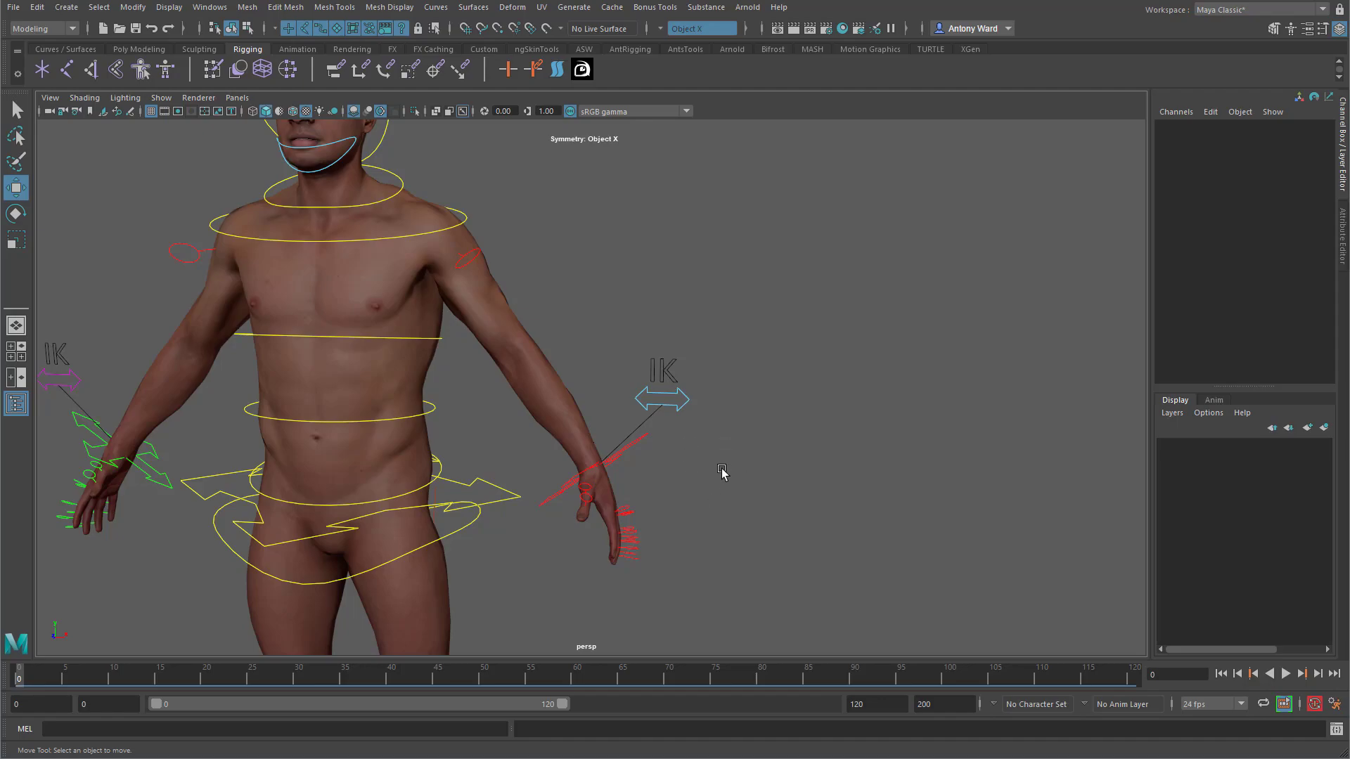
left_click(647, 442)
left_click_drag(597, 468, 676, 329)
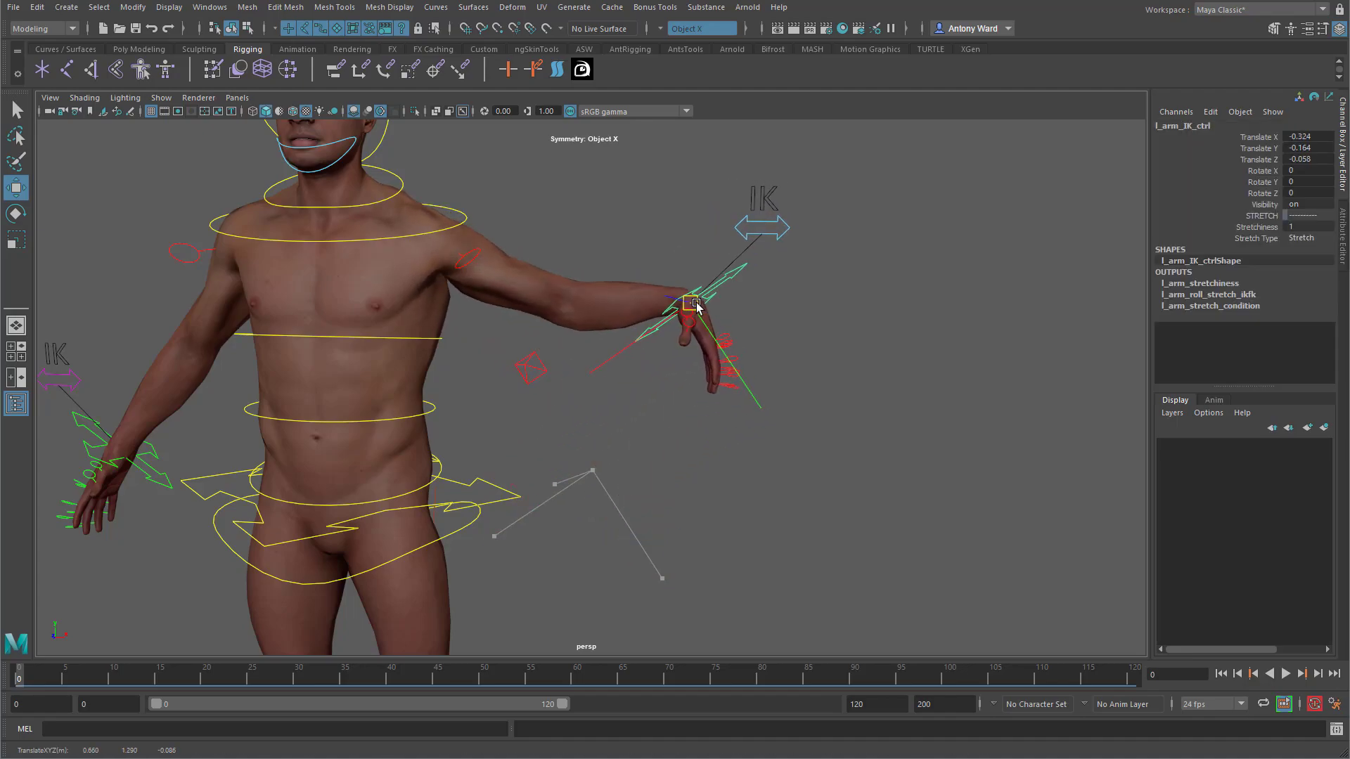
Step: Select l_arm_ctrl and scrub its IK FK Switch to test the blend, returning it to 1
left_click(773, 226)
left_click(1239, 138)
mouse_move(1003, 214)
middle_mouse_down()
mouse_move(993, 205)
mouse_move(1003, 211)
middle_mouse_up()
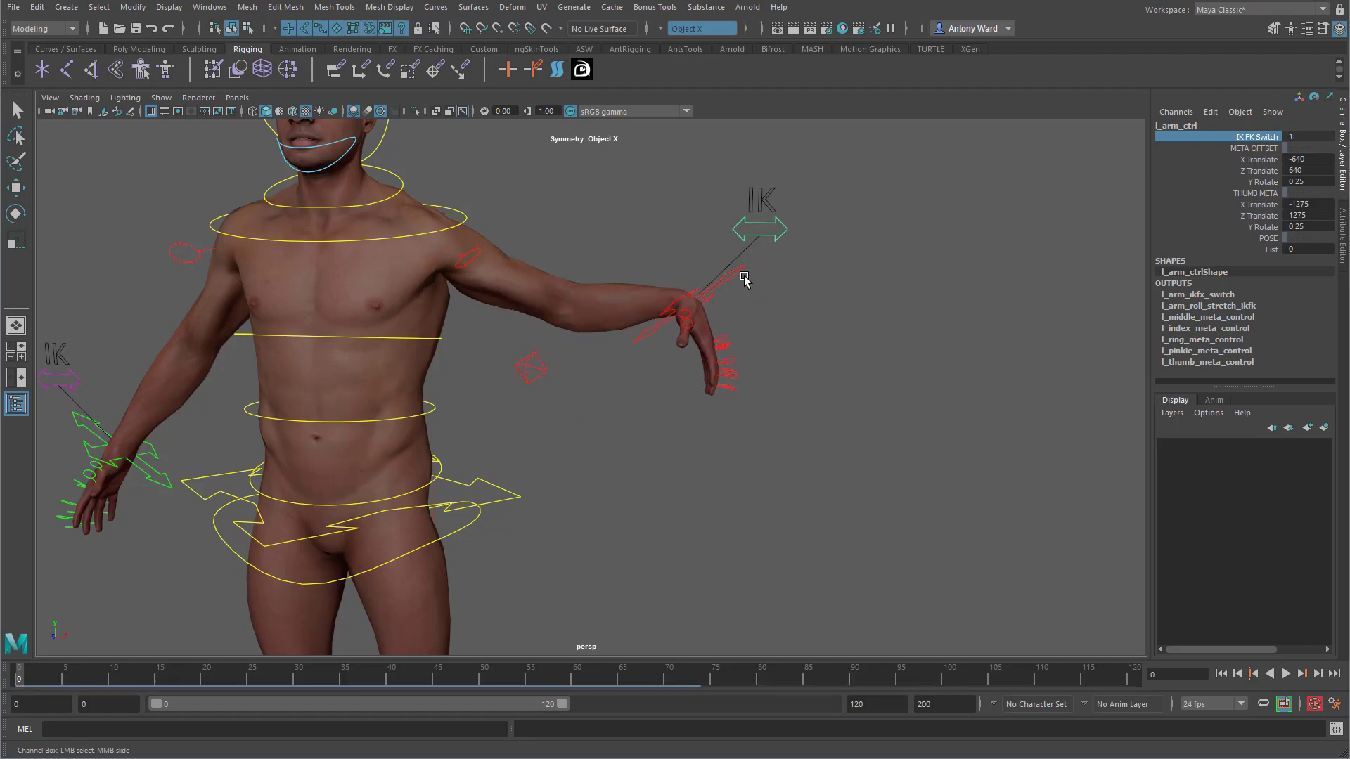
Step: Move l_arm_IK_ctrl far out from the body to stretch the textured character's left arm
left_click(734, 270)
key("w")
left_click_drag(695, 303, 937, 330)
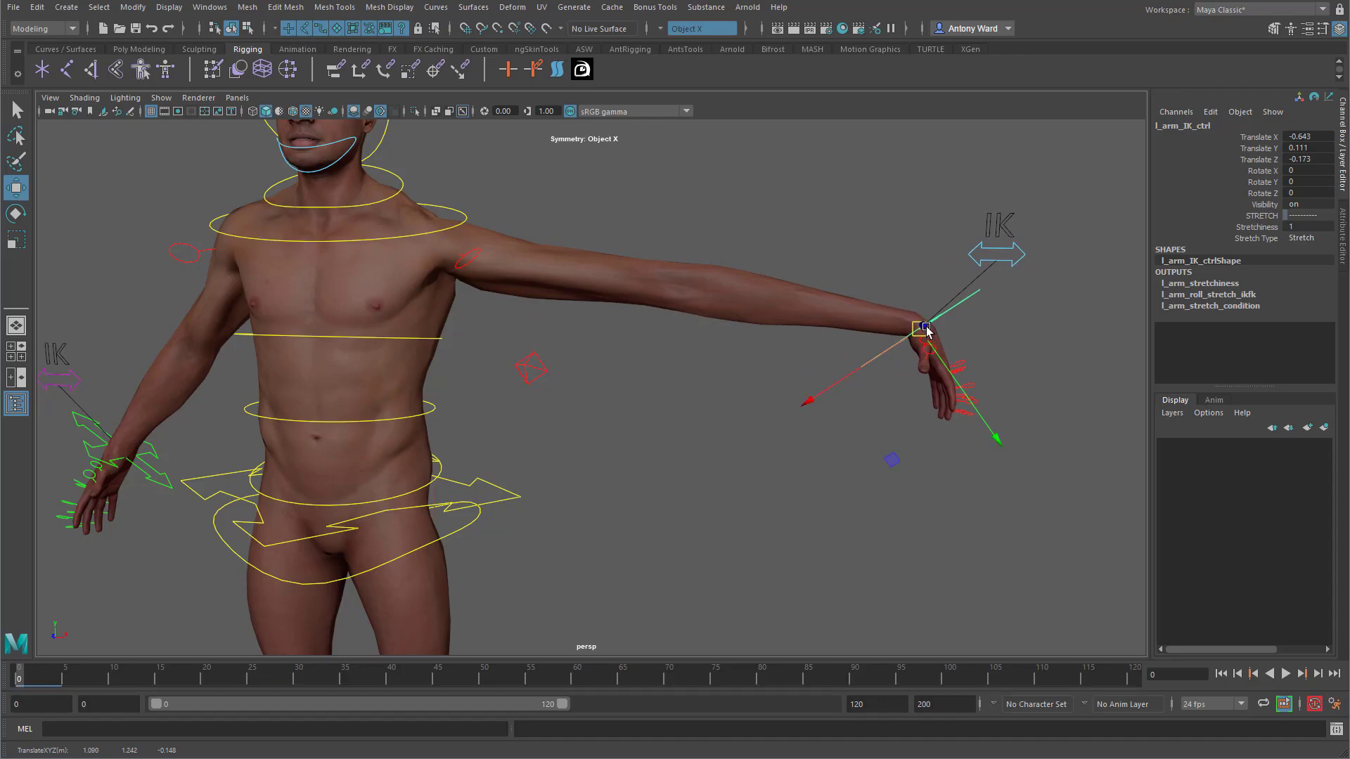
Step: Select l_arm_ctrl and set its IK FK Switch to 0.5 to blend the left arm between IK and FK
left_click(1017, 265)
left_click(1246, 140)
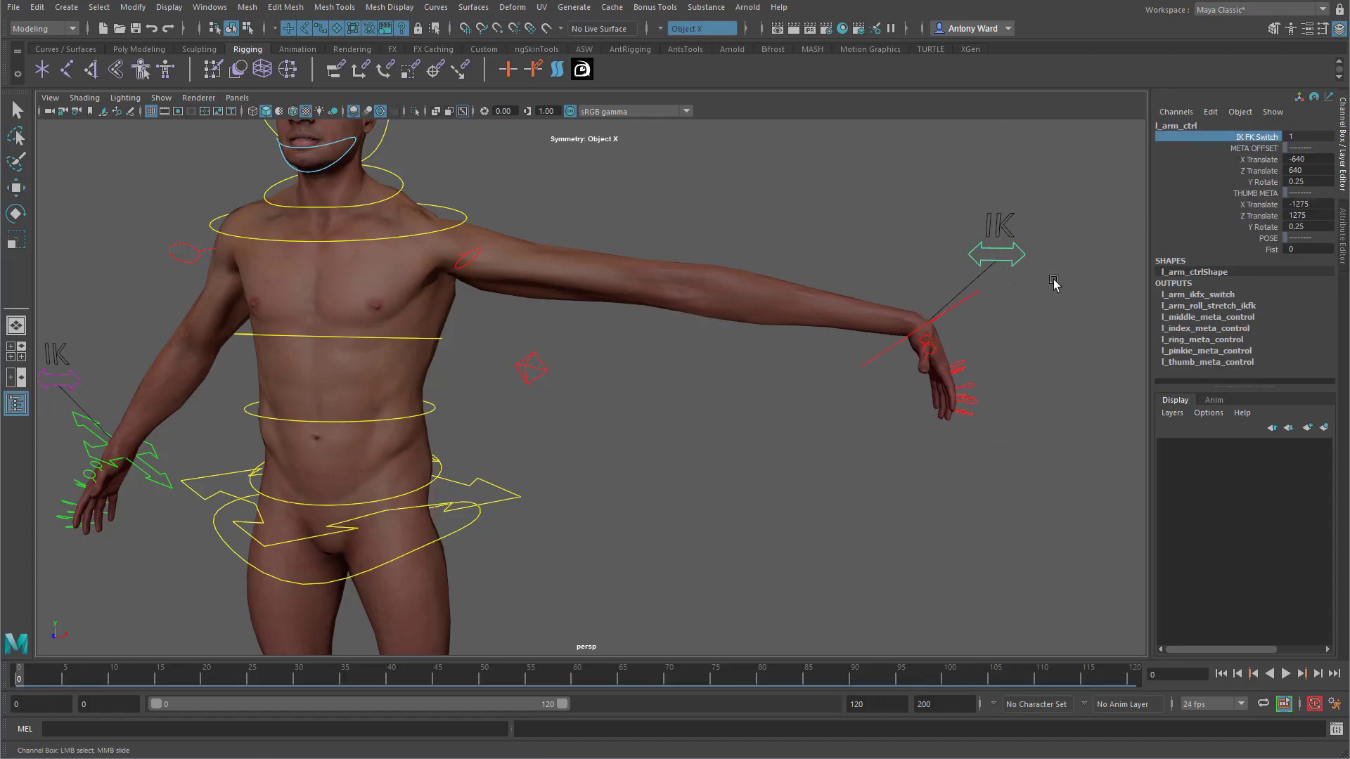
middle_click_drag(1053, 282, 1054, 279)
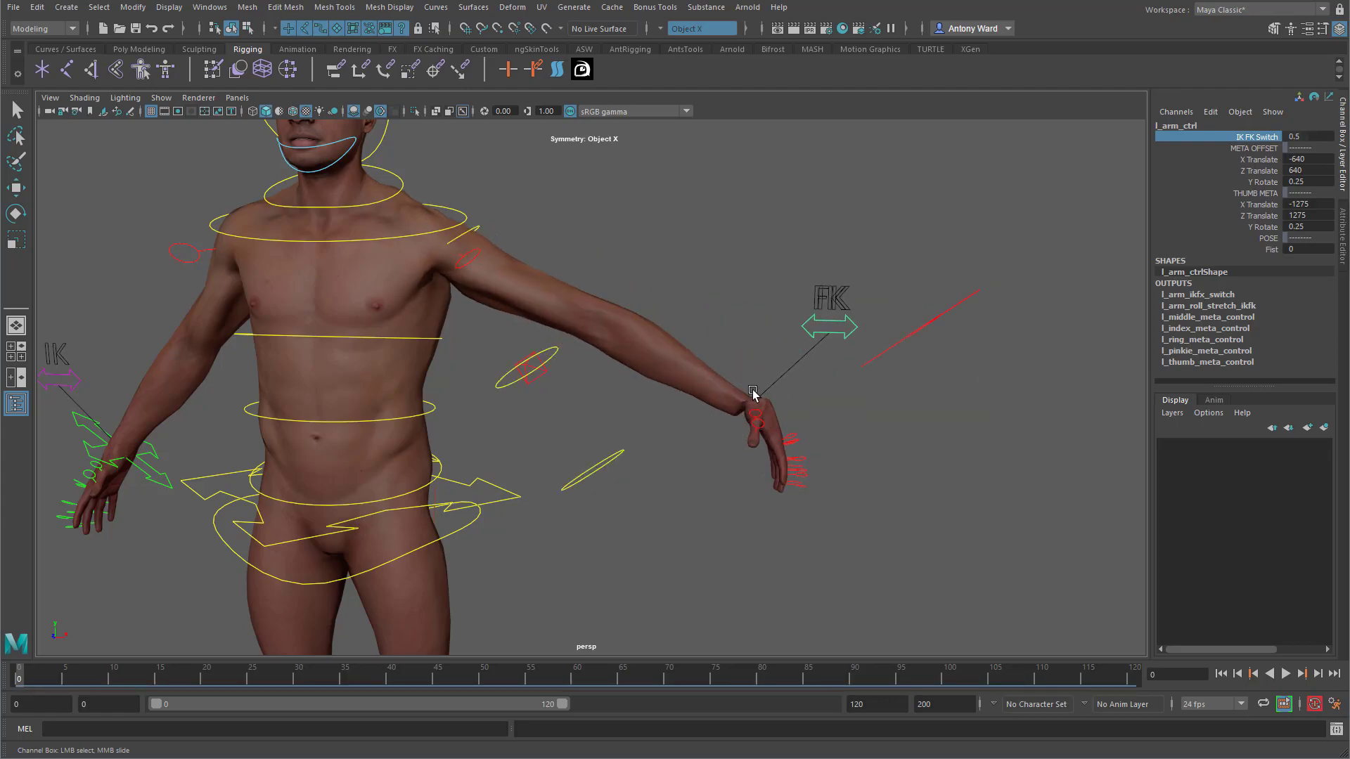
Step: Display joints in the viewport and select the l_radius joint in the left forearm
left_click(161, 98)
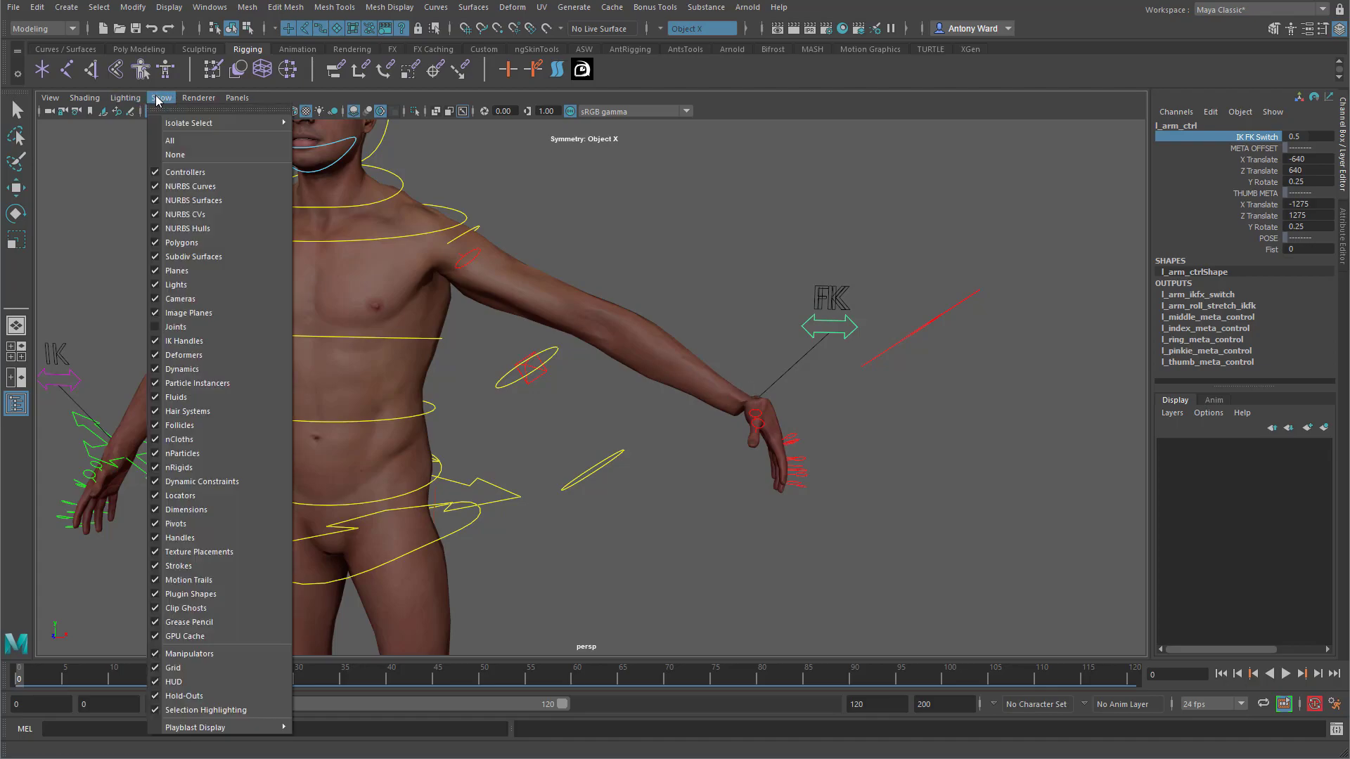
left_click(175, 327)
left_click(657, 352)
key("w")
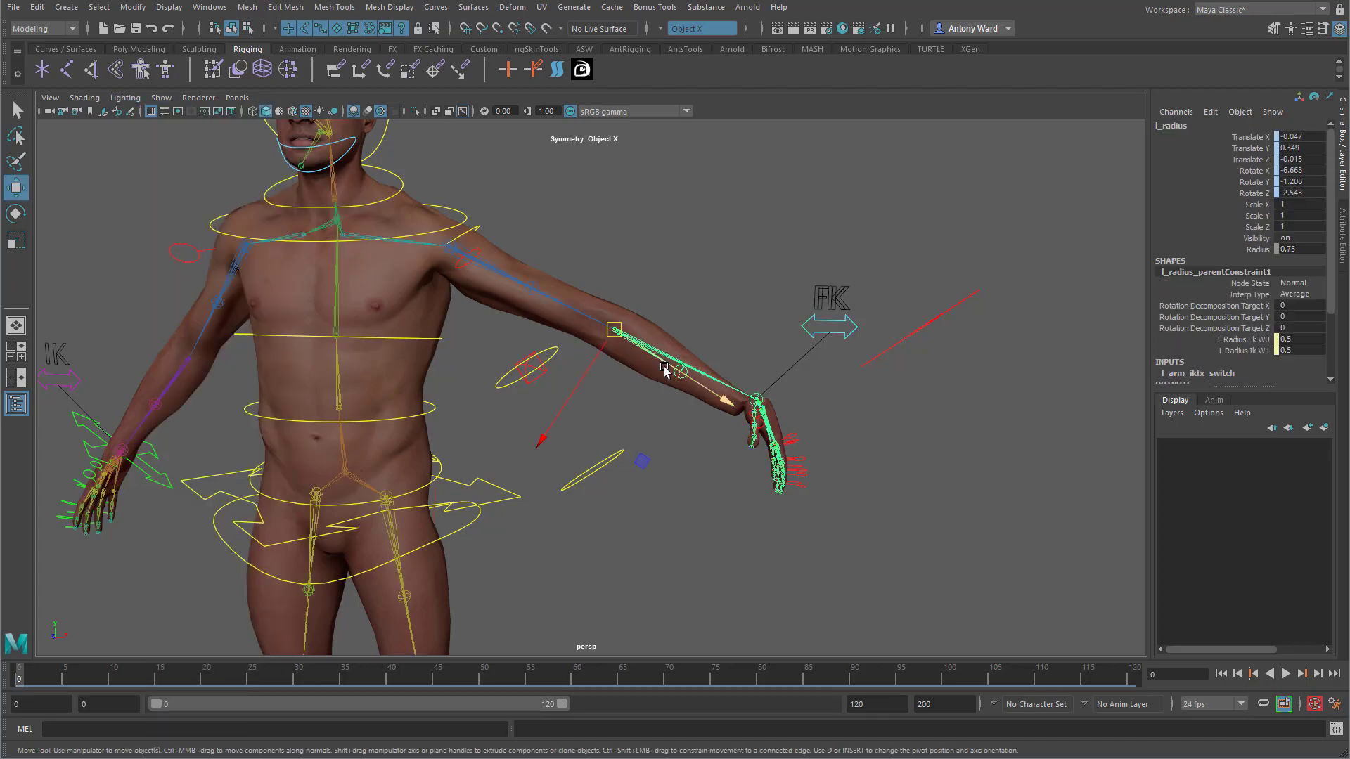
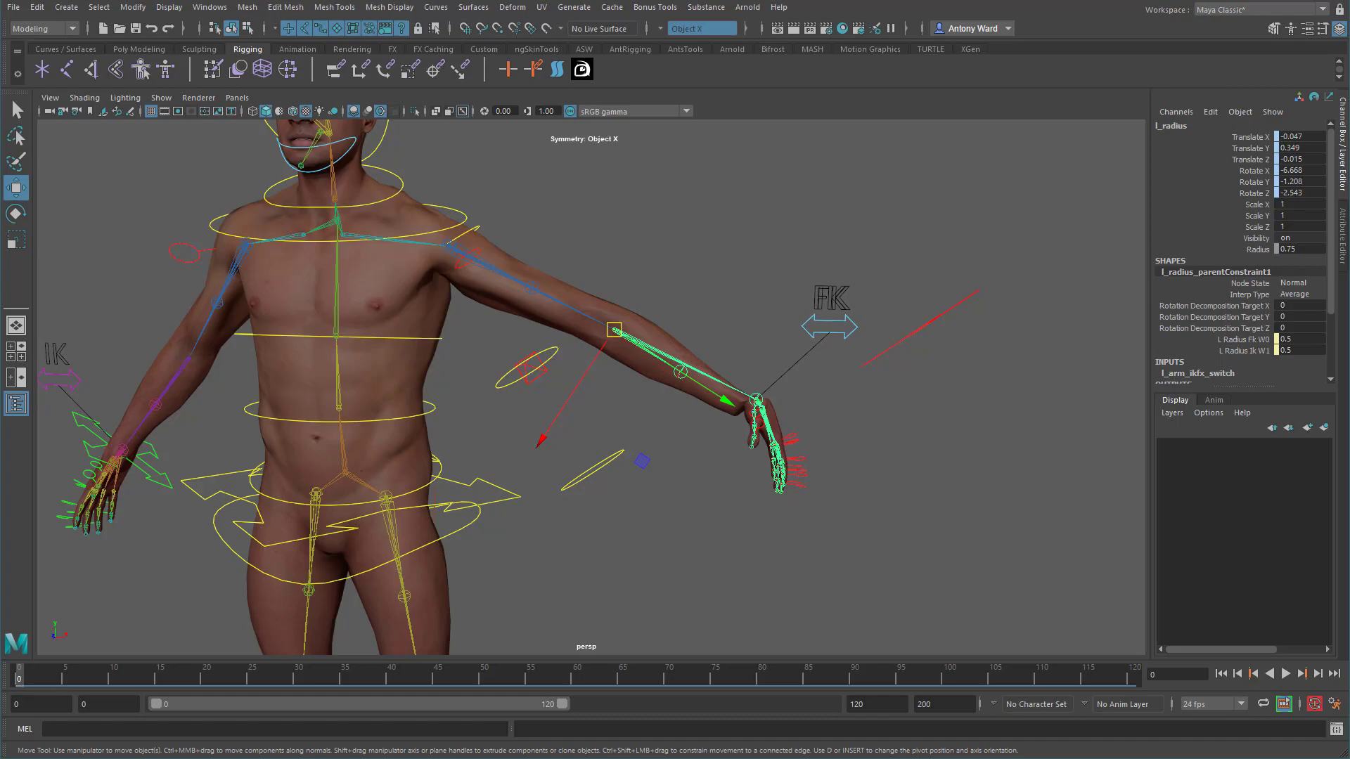
Step: Go up to the l_arm group and unhide it together with the left arm's IK and FK joint chains
key("Up")
key("shift+h")
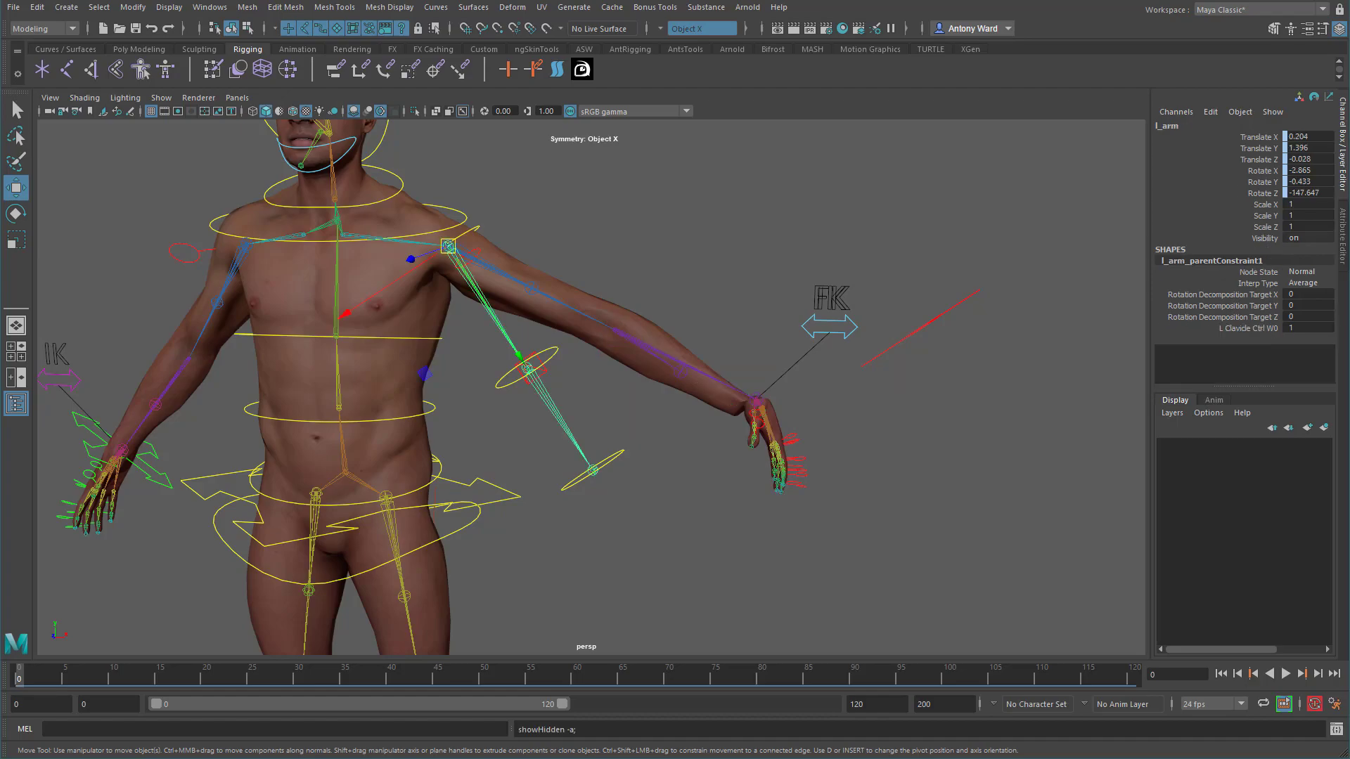
key("shift+h")
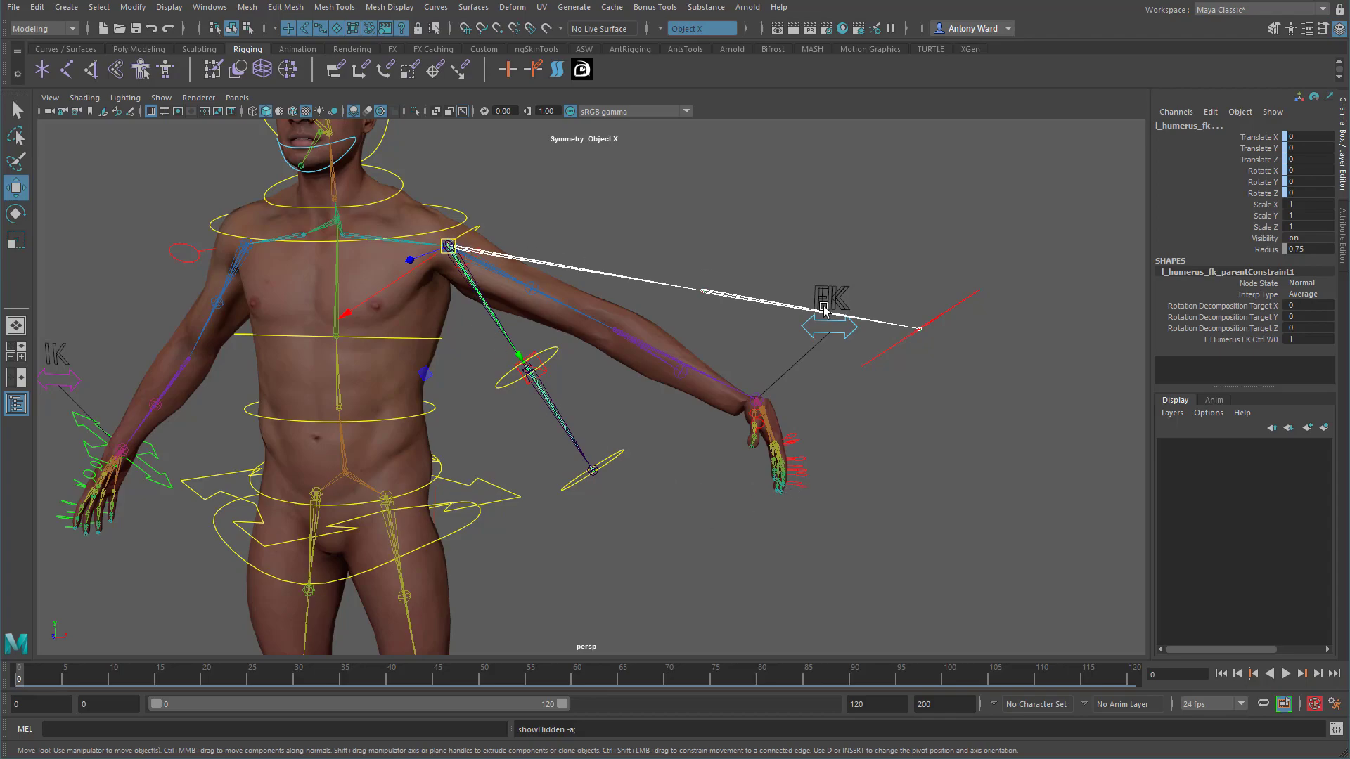
middle_click_drag(706, 436, 702, 446, "alt")
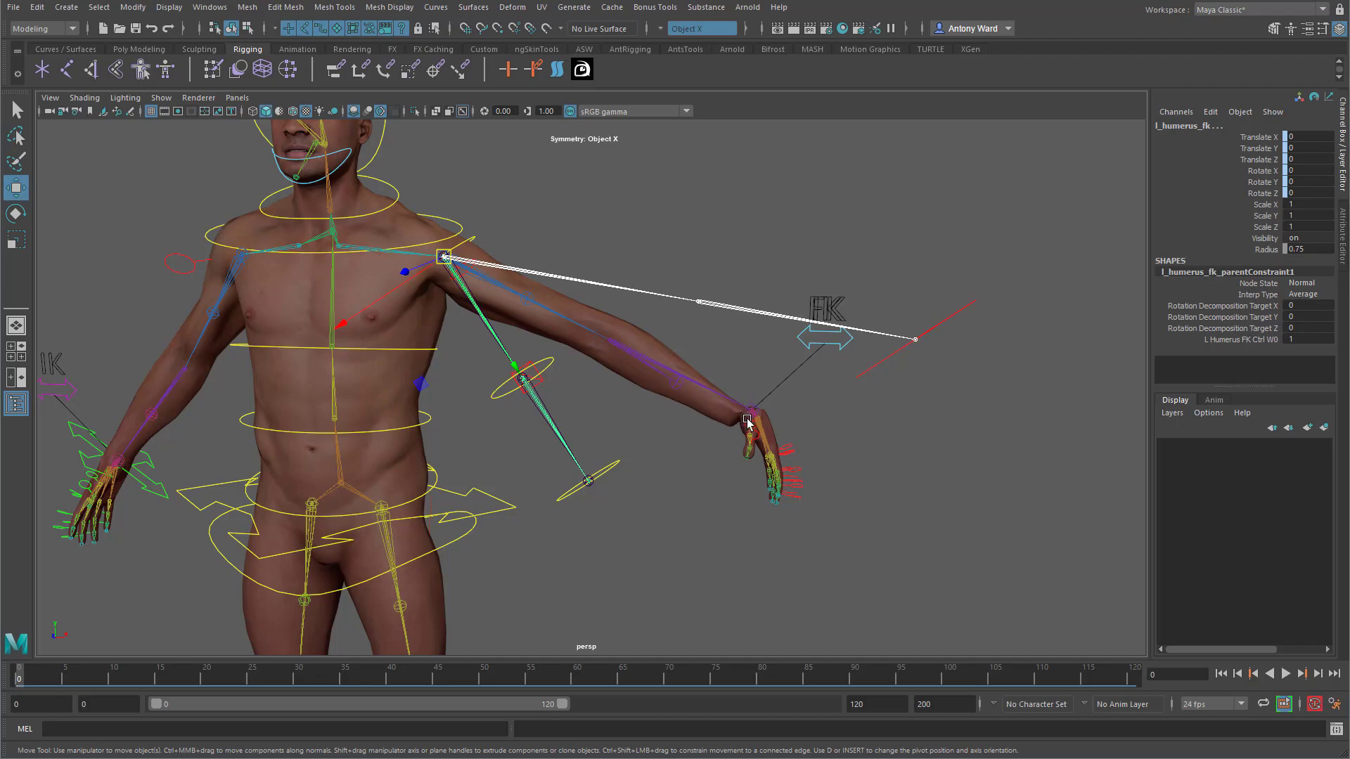
Step: Select l_arm_IK_ctrl, undo a trial move towards the body, and set its Stretchiness to 0
left_click(911, 347)
left_click_drag(911, 347, 747, 323)
key("ctrl+z")
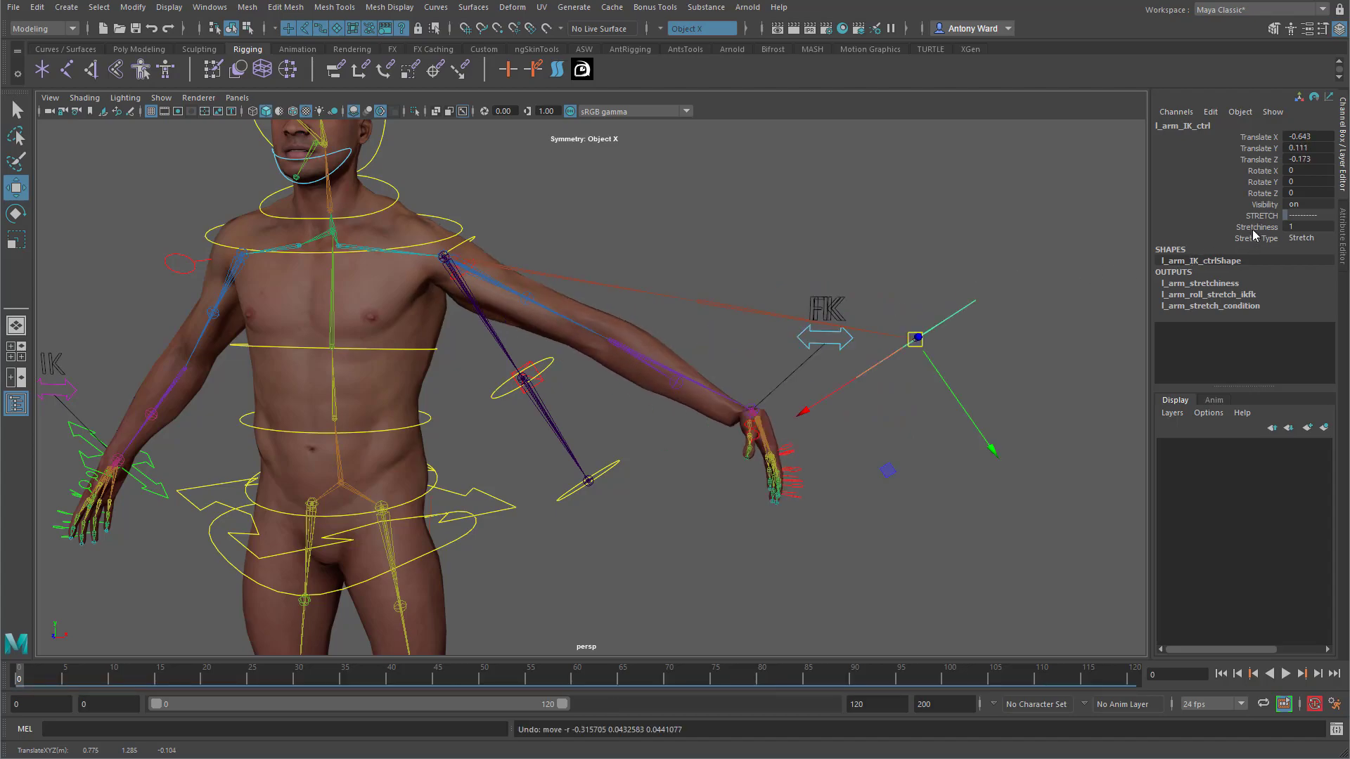
left_click(1257, 227)
middle_click_drag(944, 276, 931, 265)
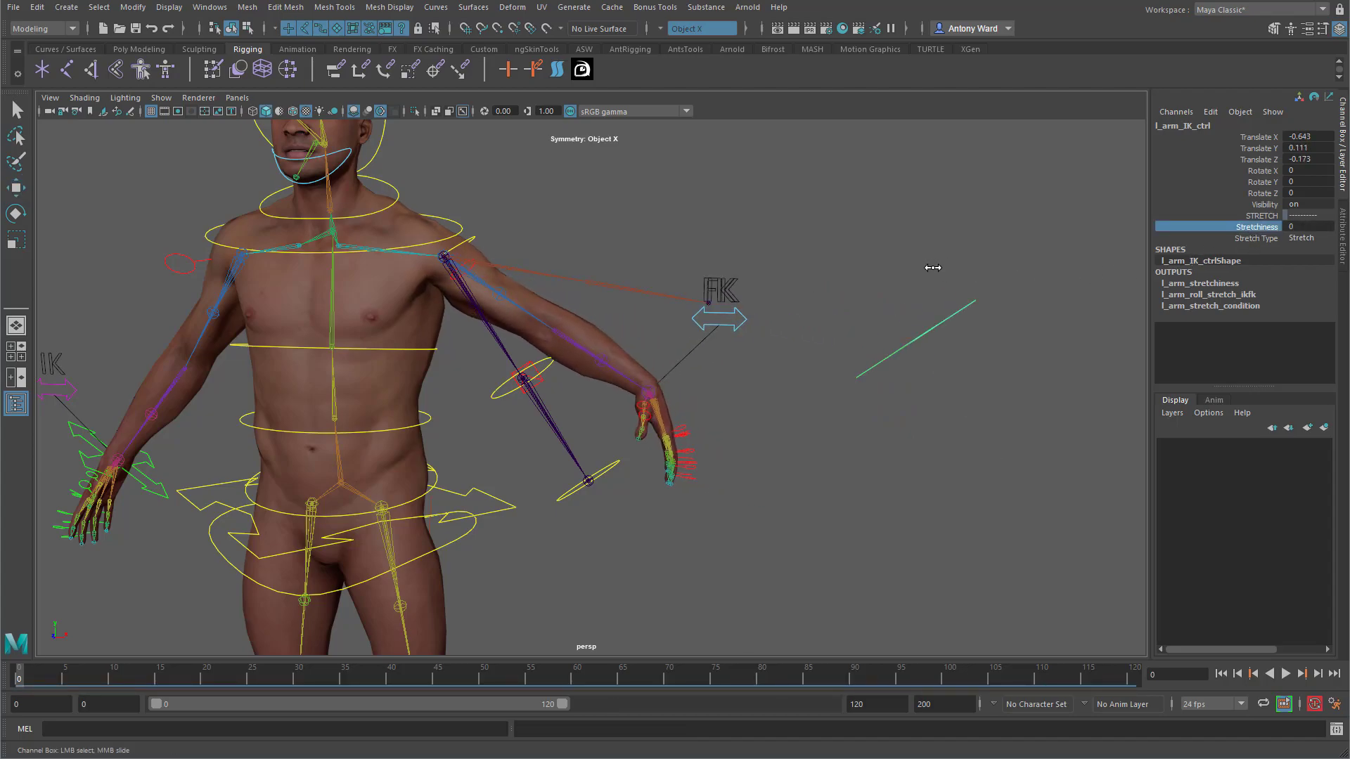
Step: Move l_arm_IK_ctrl closer to the body and set its Stretchiness to 1
key("w")
left_click_drag(911, 342, 808, 317)
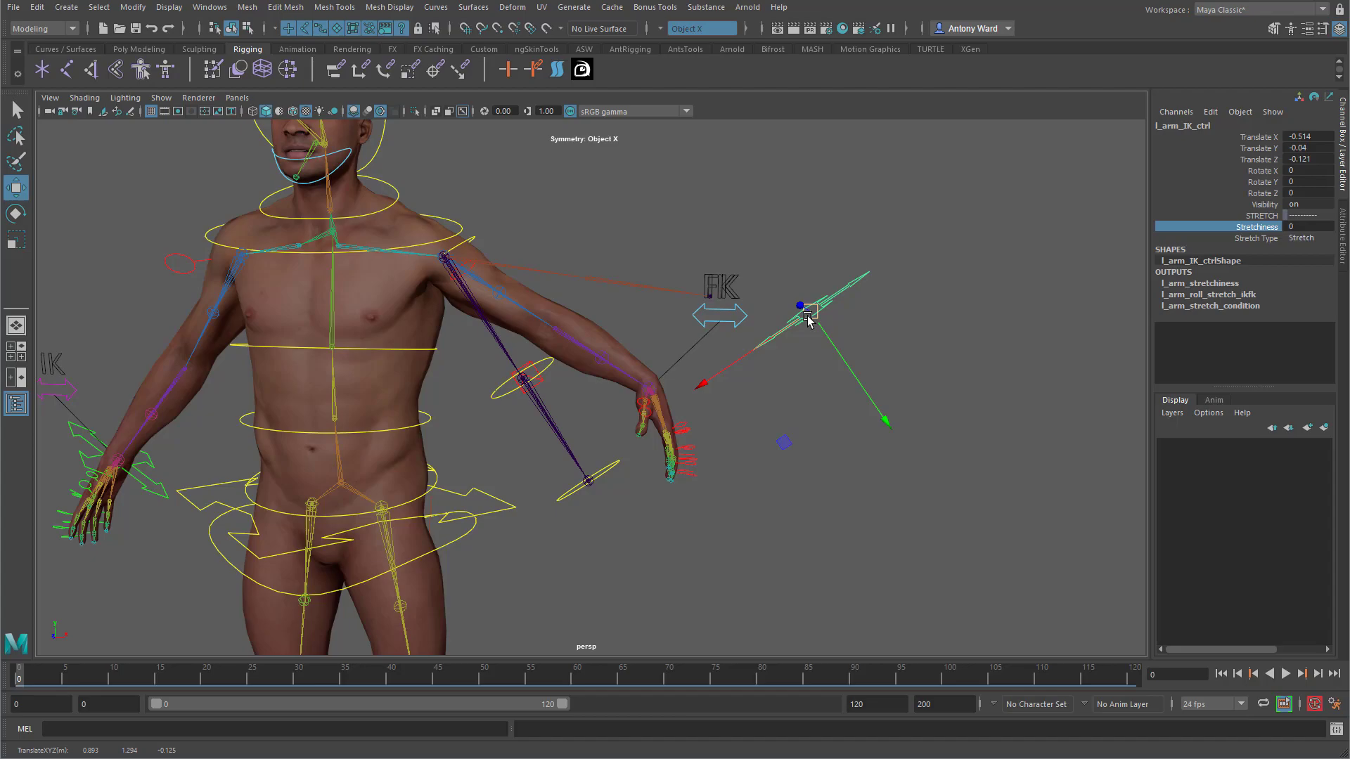
middle_click_drag(929, 296, 984, 297)
left_click(1258, 229)
right_click_drag(634, 383, 759, 381, "alt")
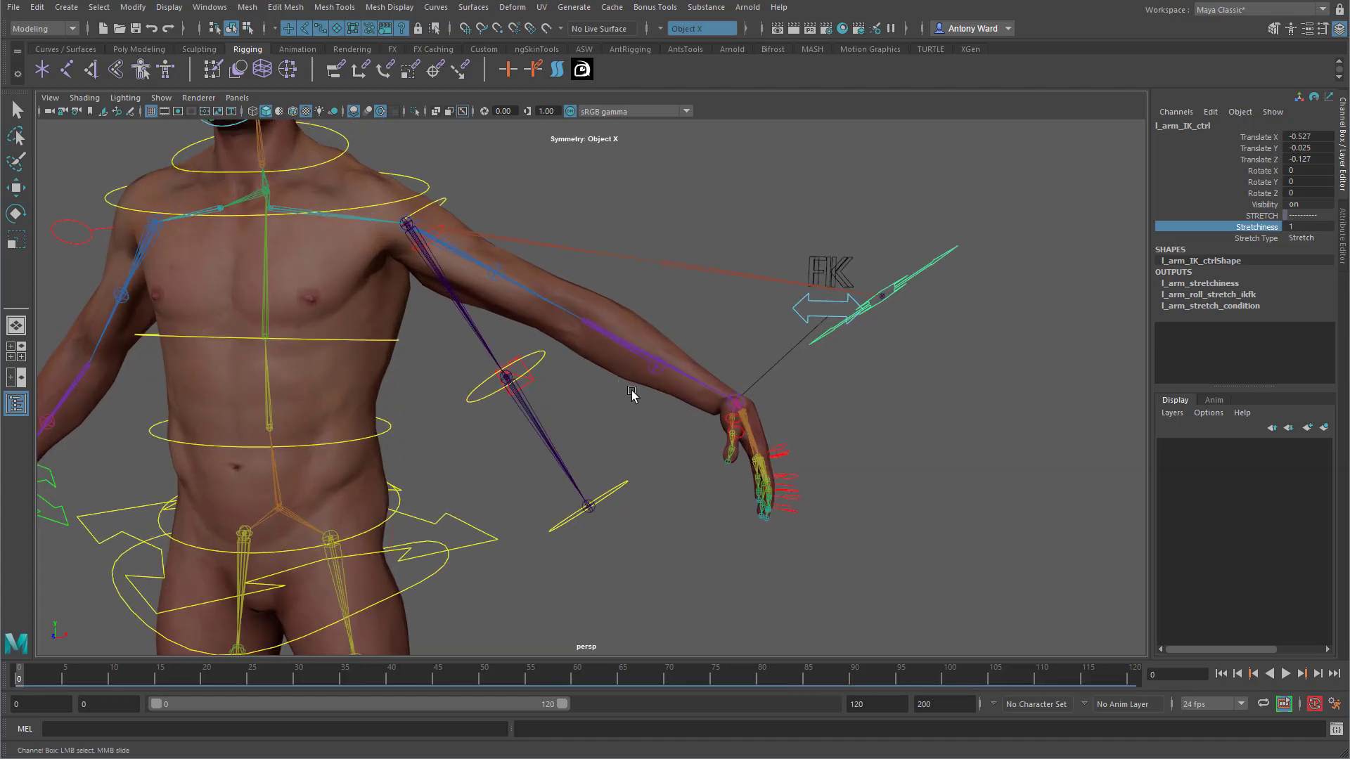
Step: Select the l_radius_roll joint in the left forearm to inspect its channels and inputs, and clear the selection
key("w")
left_click(658, 366)
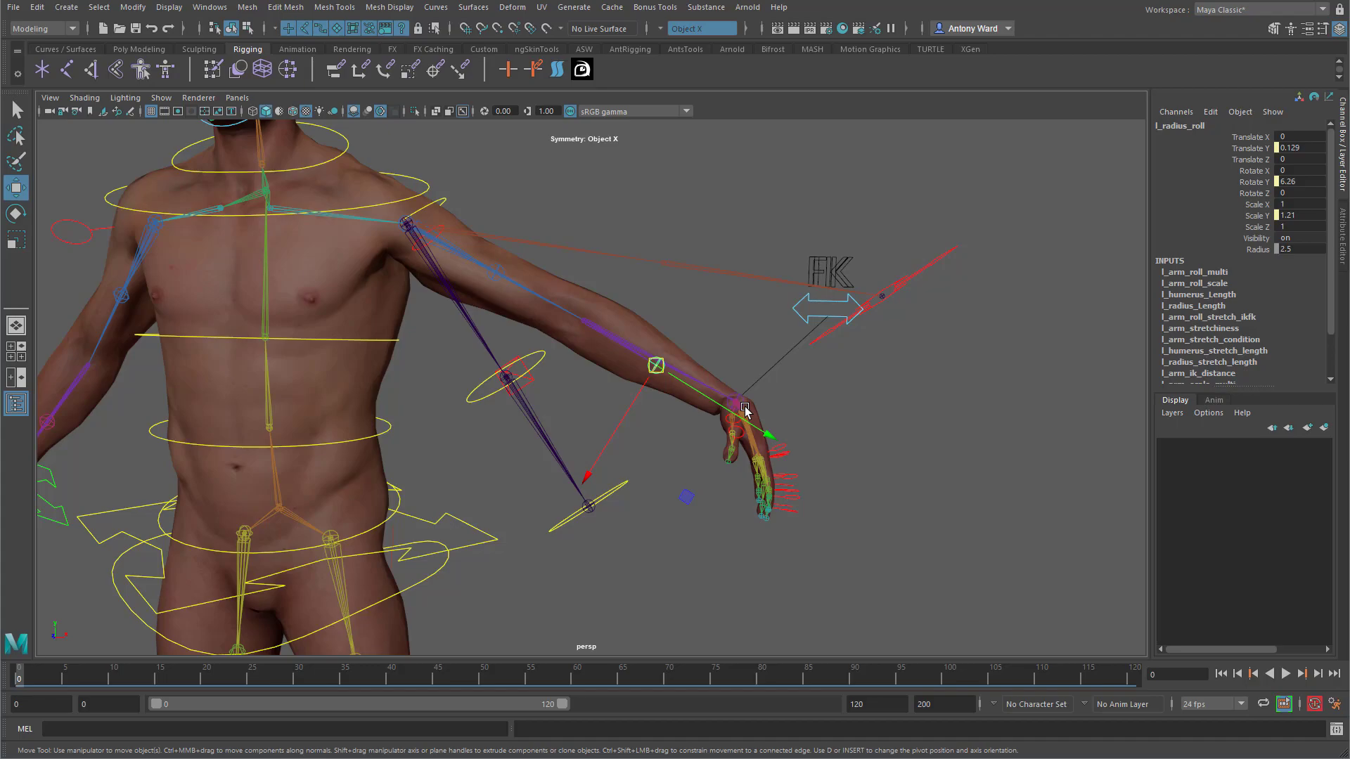
left_click(903, 404)
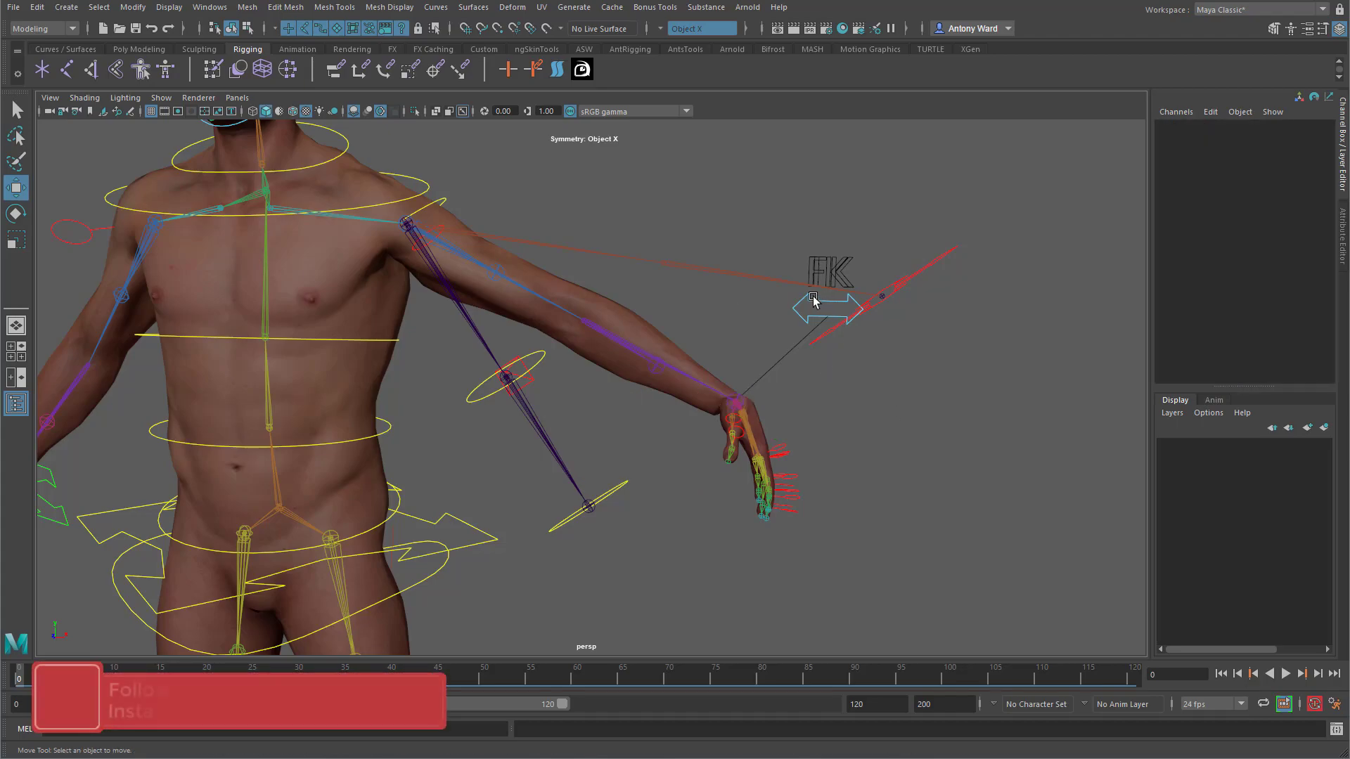
middle_click_drag(814, 300, 807, 310, "alt")
right_click_drag(808, 309, 773, 309, "alt")
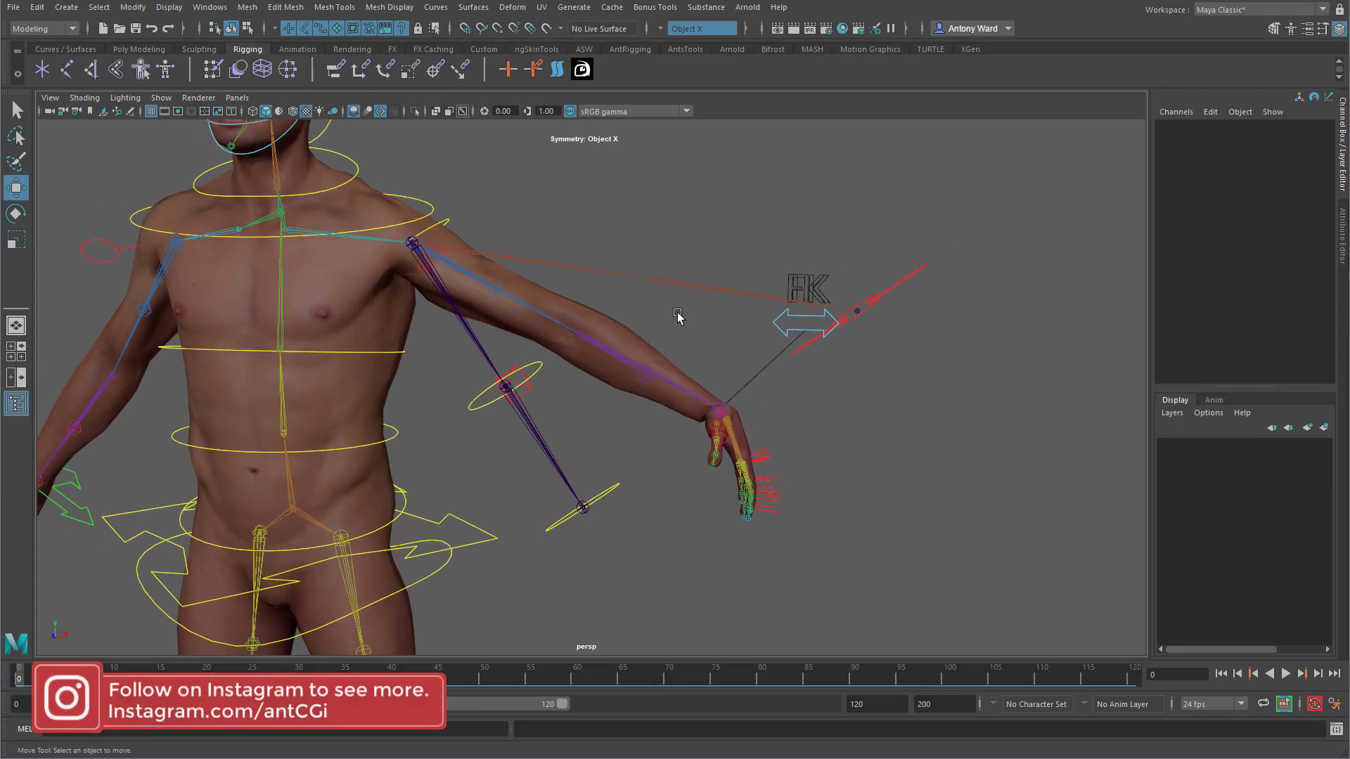
Step: Select l_arm_ctrl and scrub its IK FK Switch to 1 and back down to 0 to compare both arm poses
left_click(776, 328)
left_click(1257, 136)
middle_click_drag(872, 327, 925, 325)
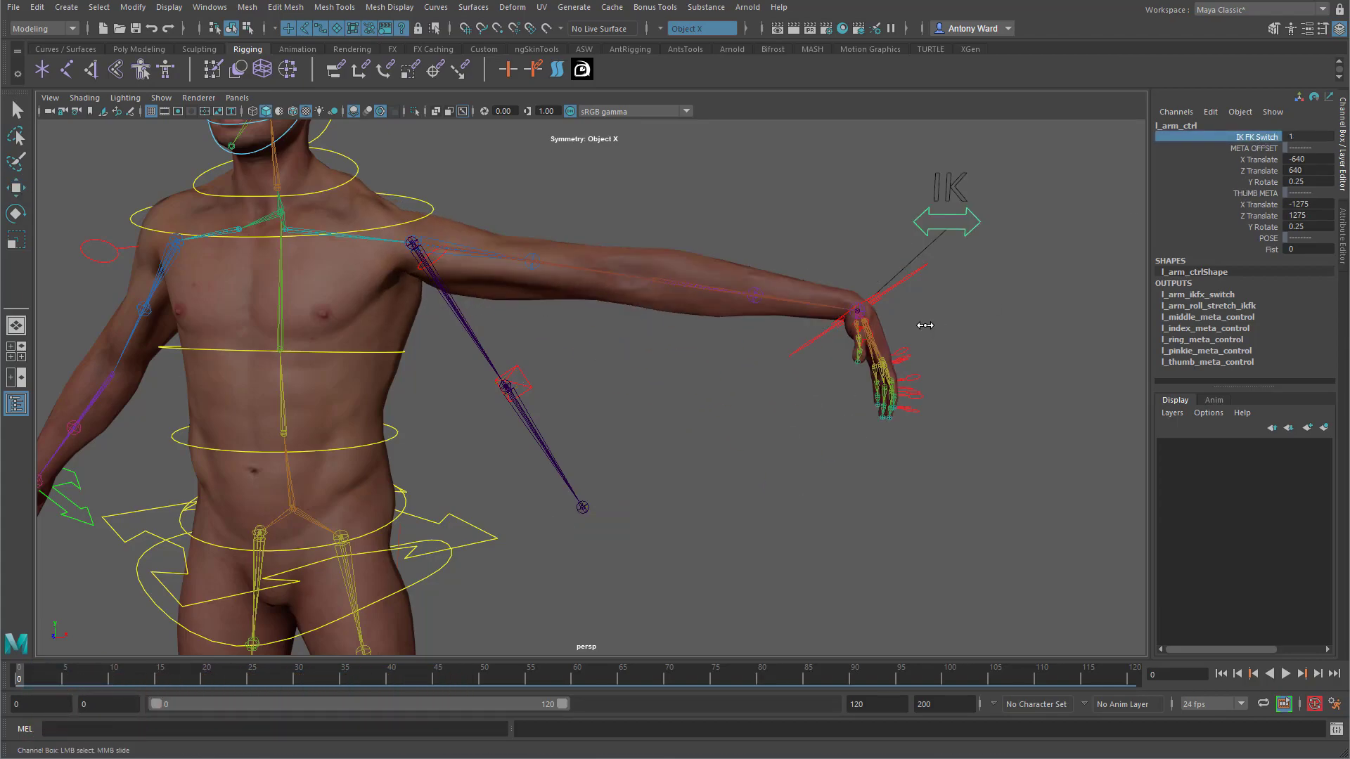
middle_click_drag(925, 326, 904, 352)
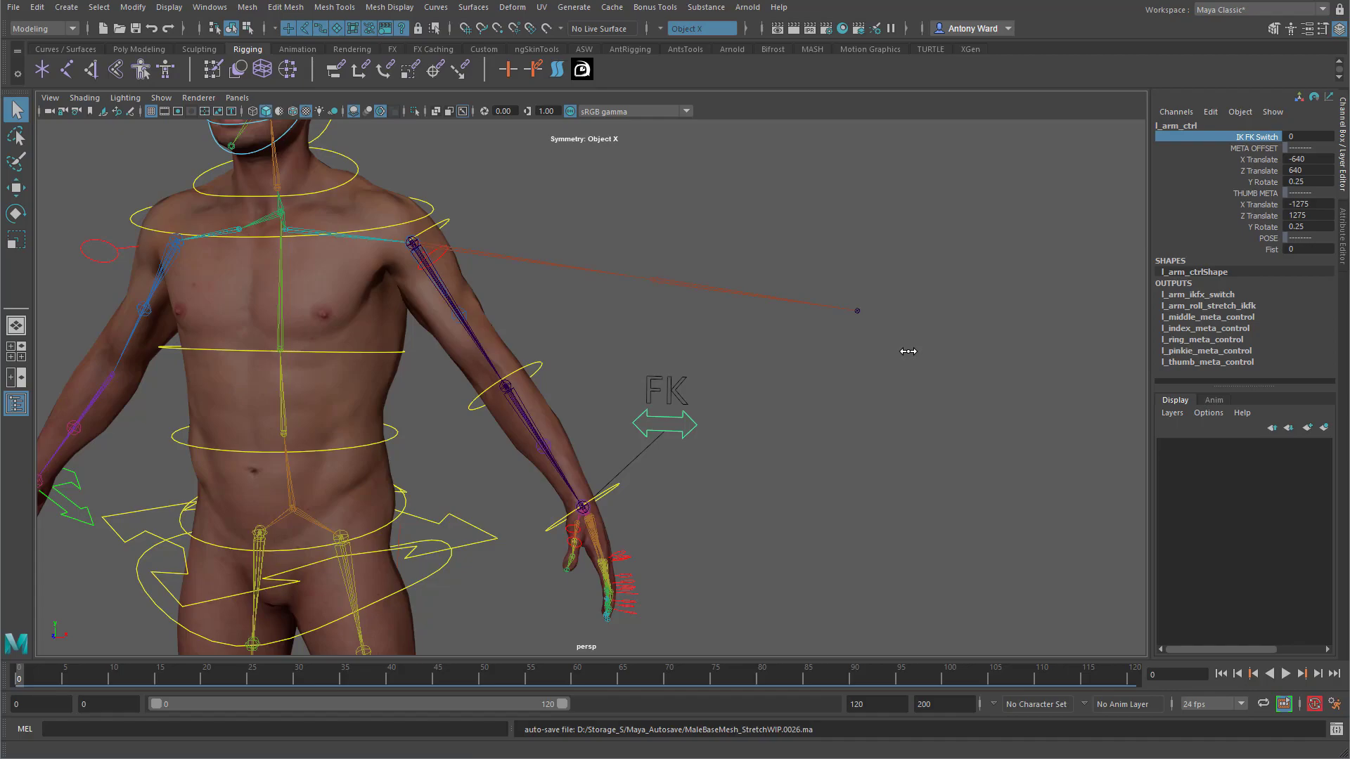
Step: Reselect l_arm_ctrl and open the Add Attribute window for it, cancelling without adding an attribute
left_click(839, 487)
left_click_drag(755, 421, 761, 413, "alt")
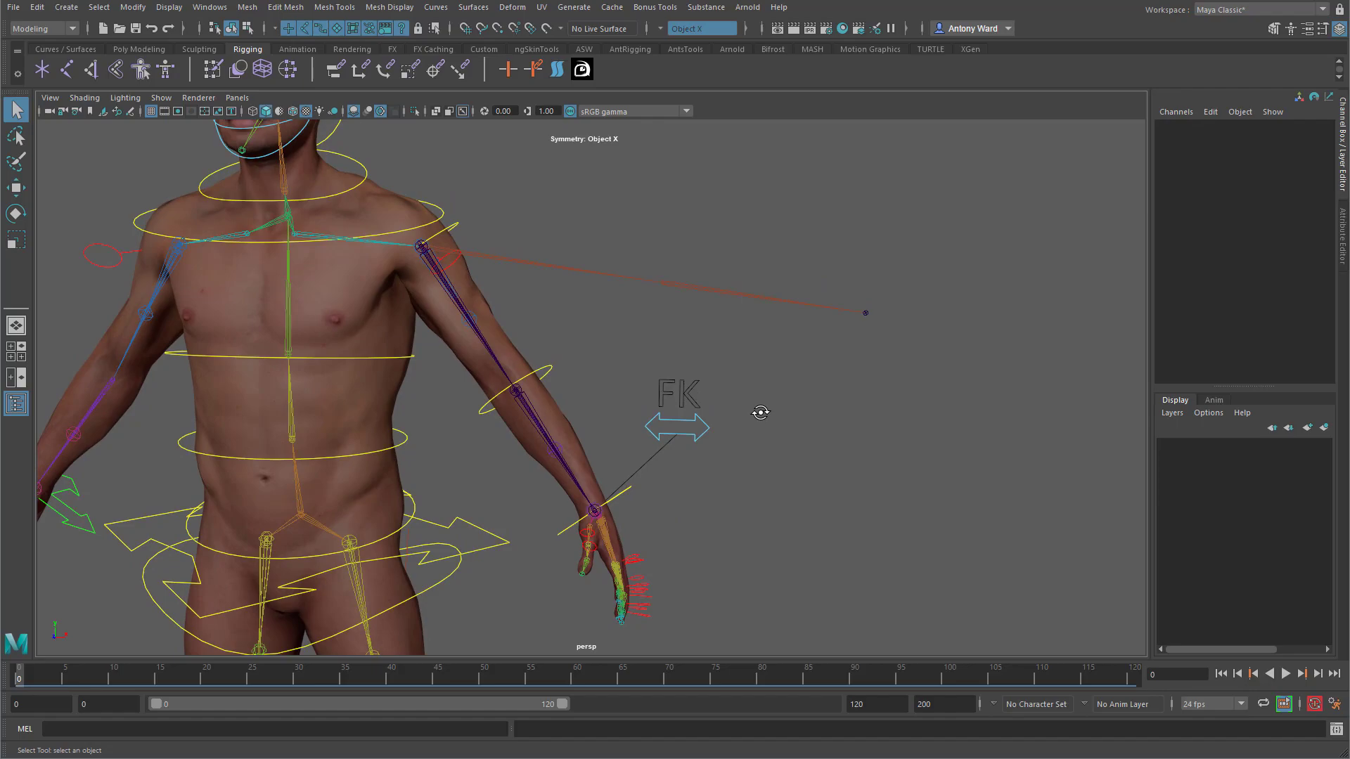
left_click(706, 430)
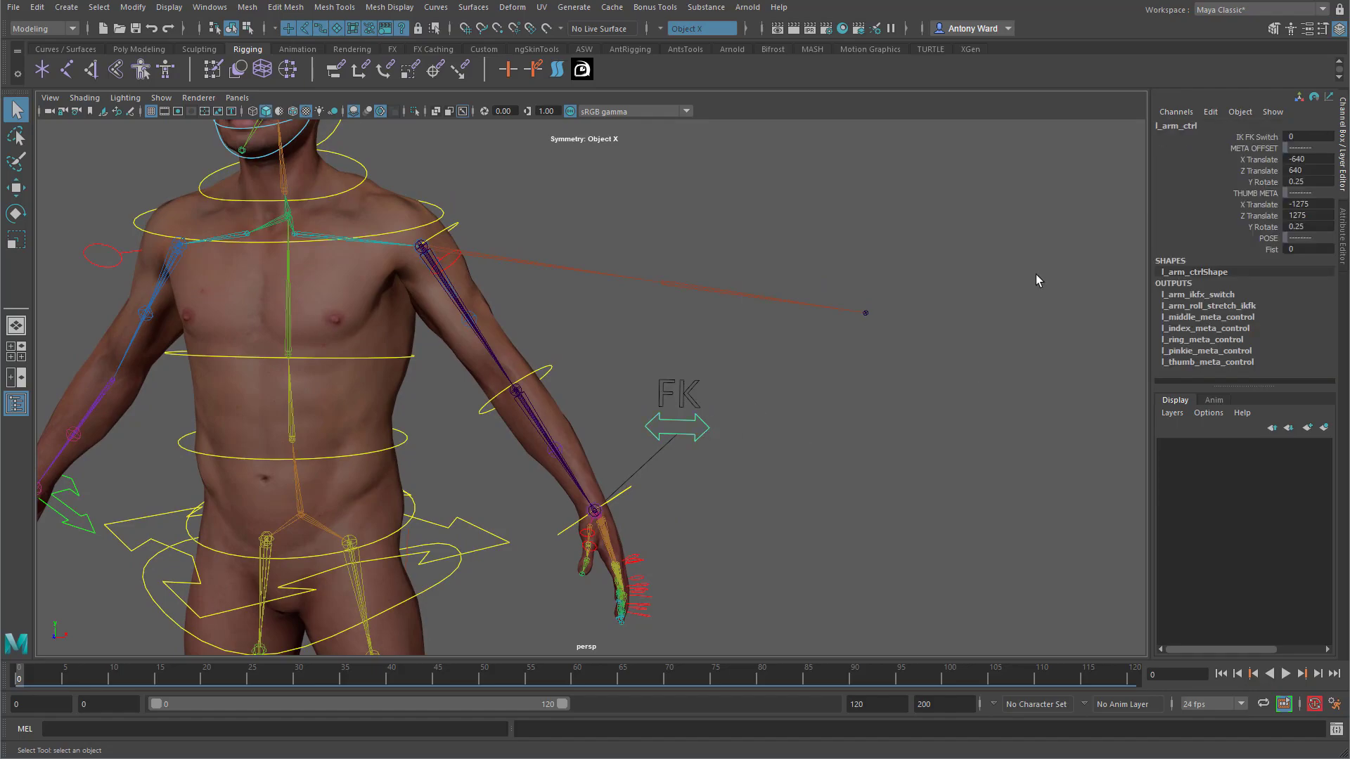
left_click(1238, 139)
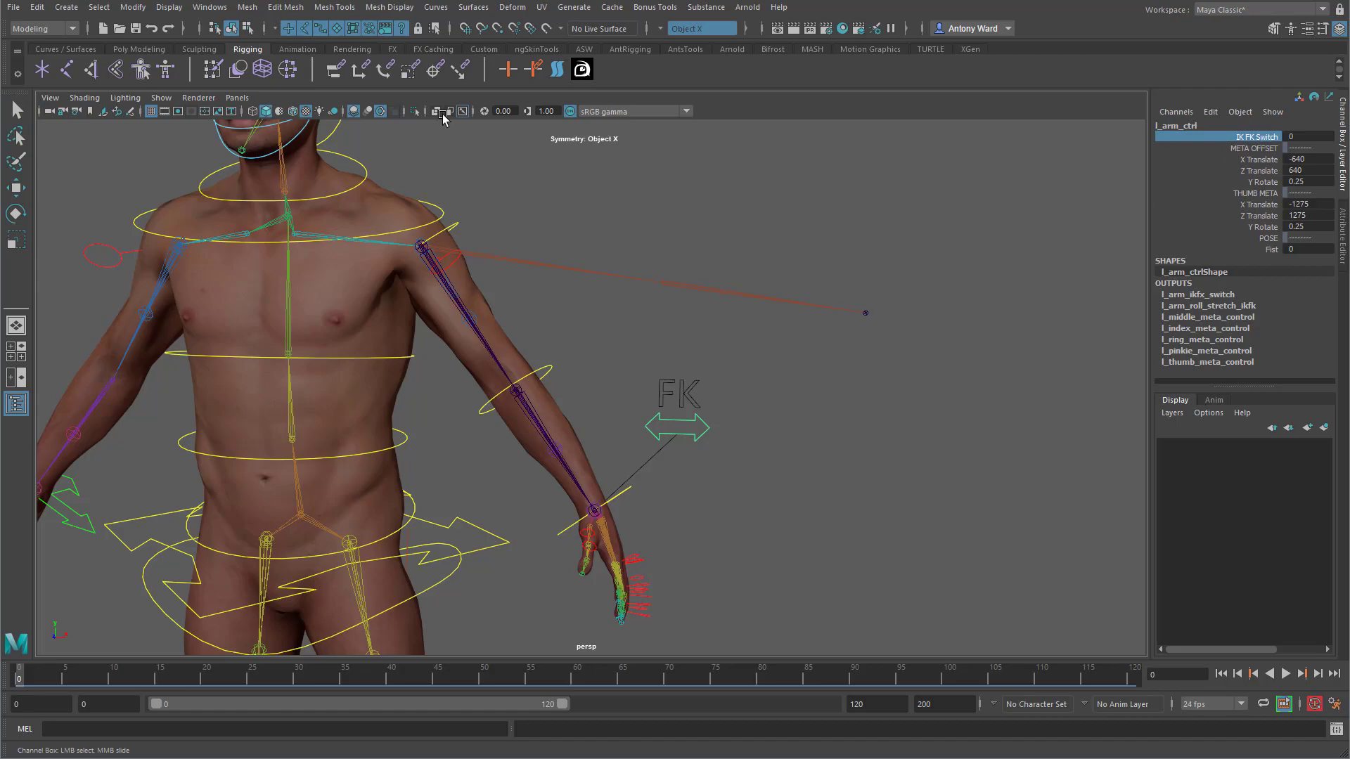
left_click(133, 7)
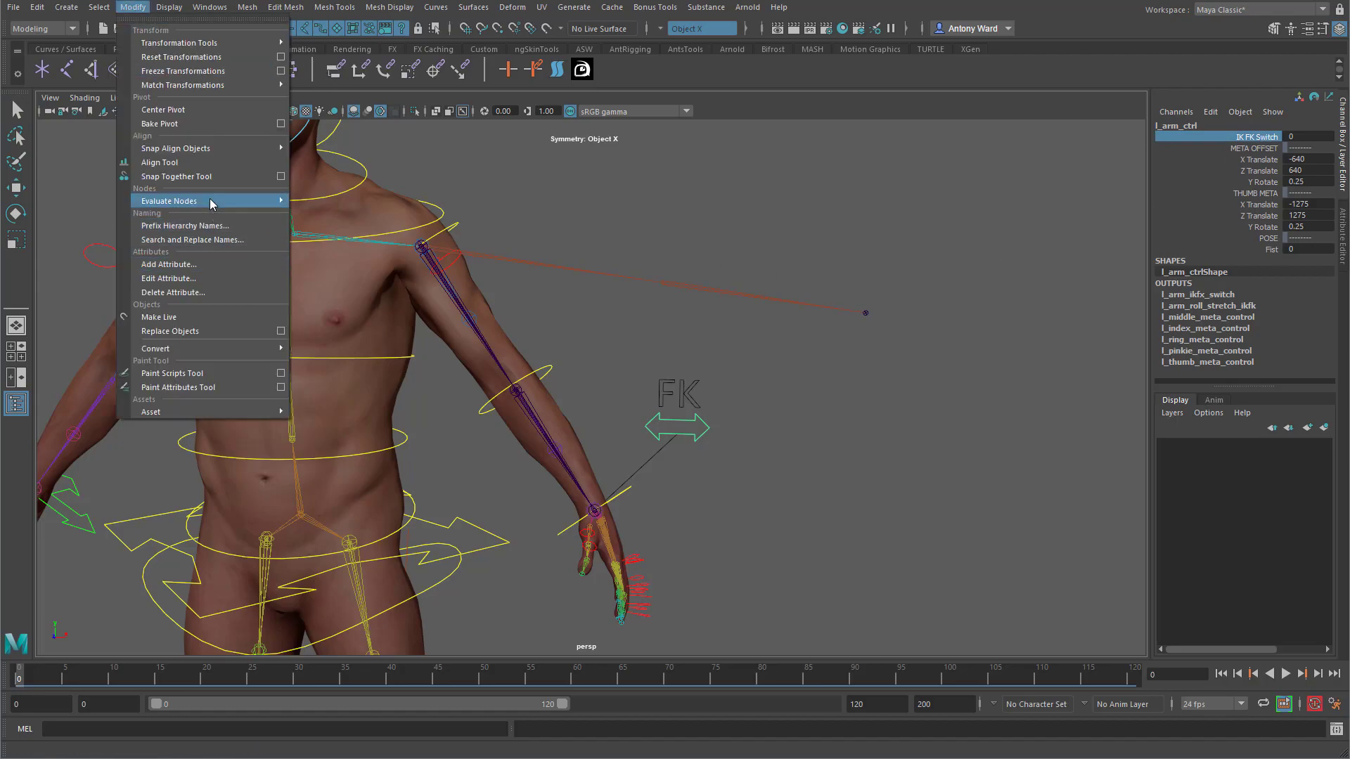
left_click(187, 266)
left_click_drag(561, 187, 792, 173)
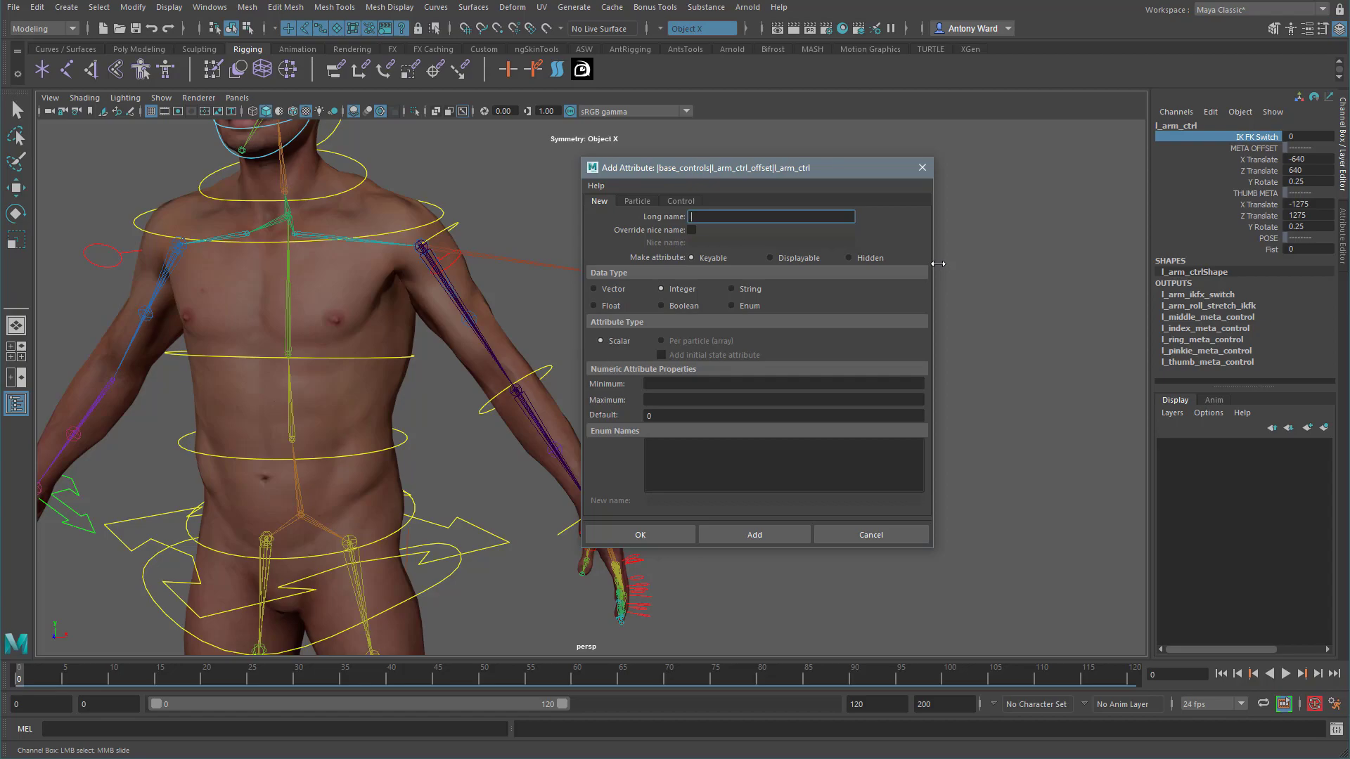
left_click(900, 537)
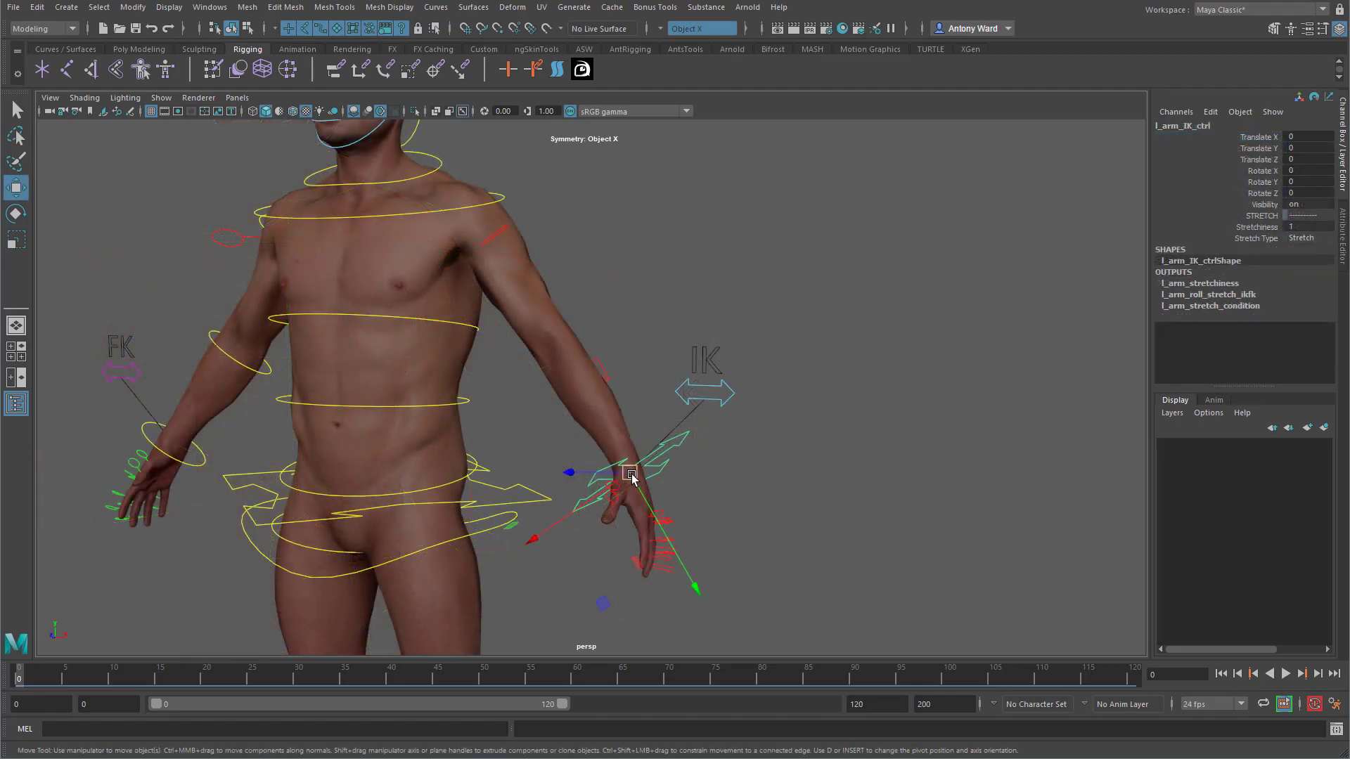
Step: Move l_arm_IK_ctrl up and outwards to stretch the left arm, and scrub l_arm_ctrl's IK FK Switch to test the blend
left_click_drag(630, 474, 919, 292)
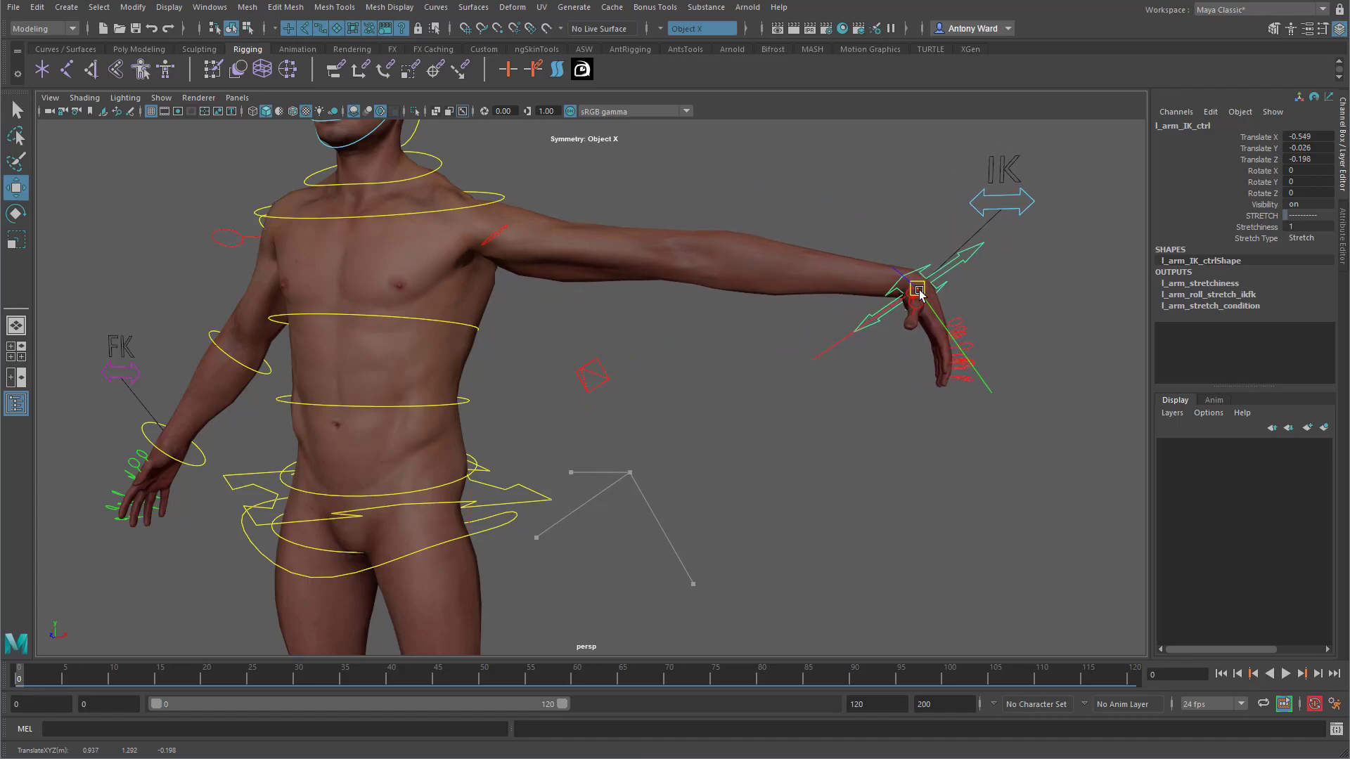
left_click(1028, 202)
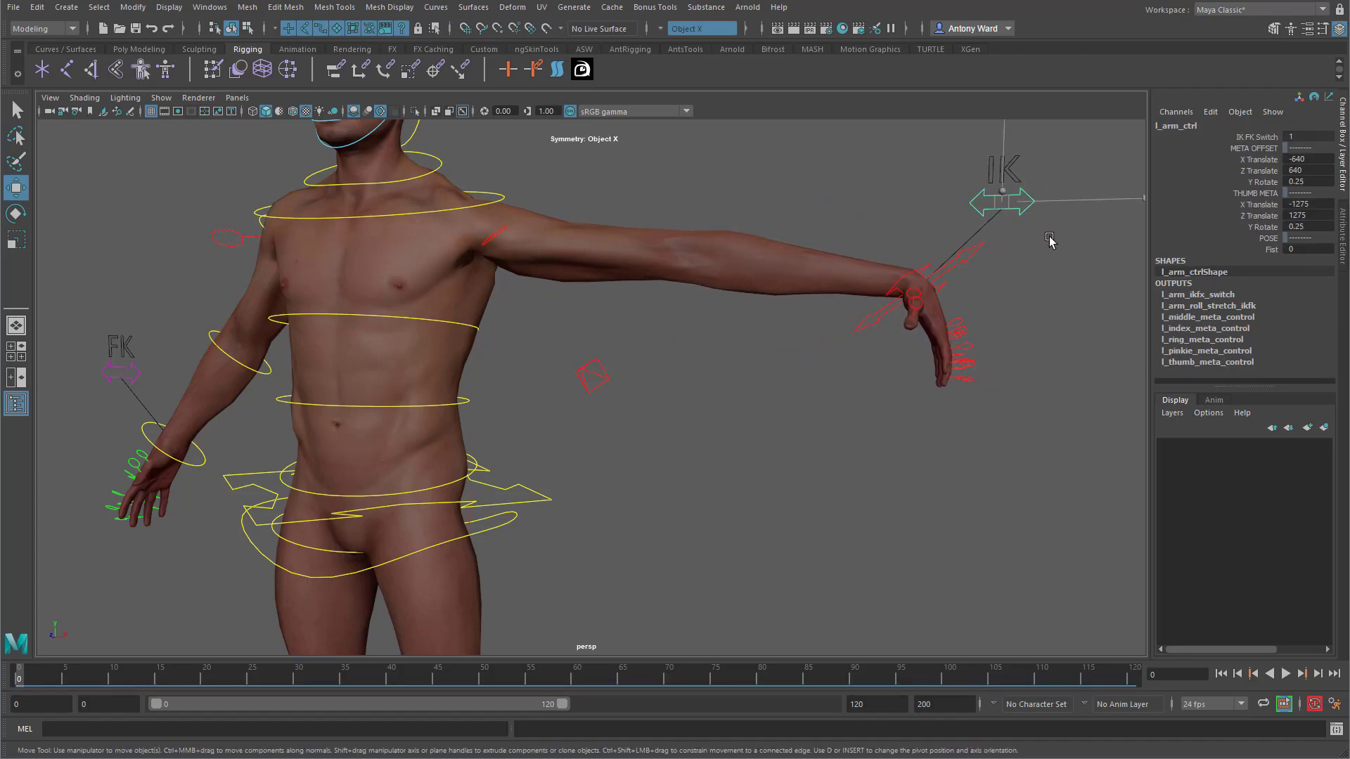
left_click(1258, 137)
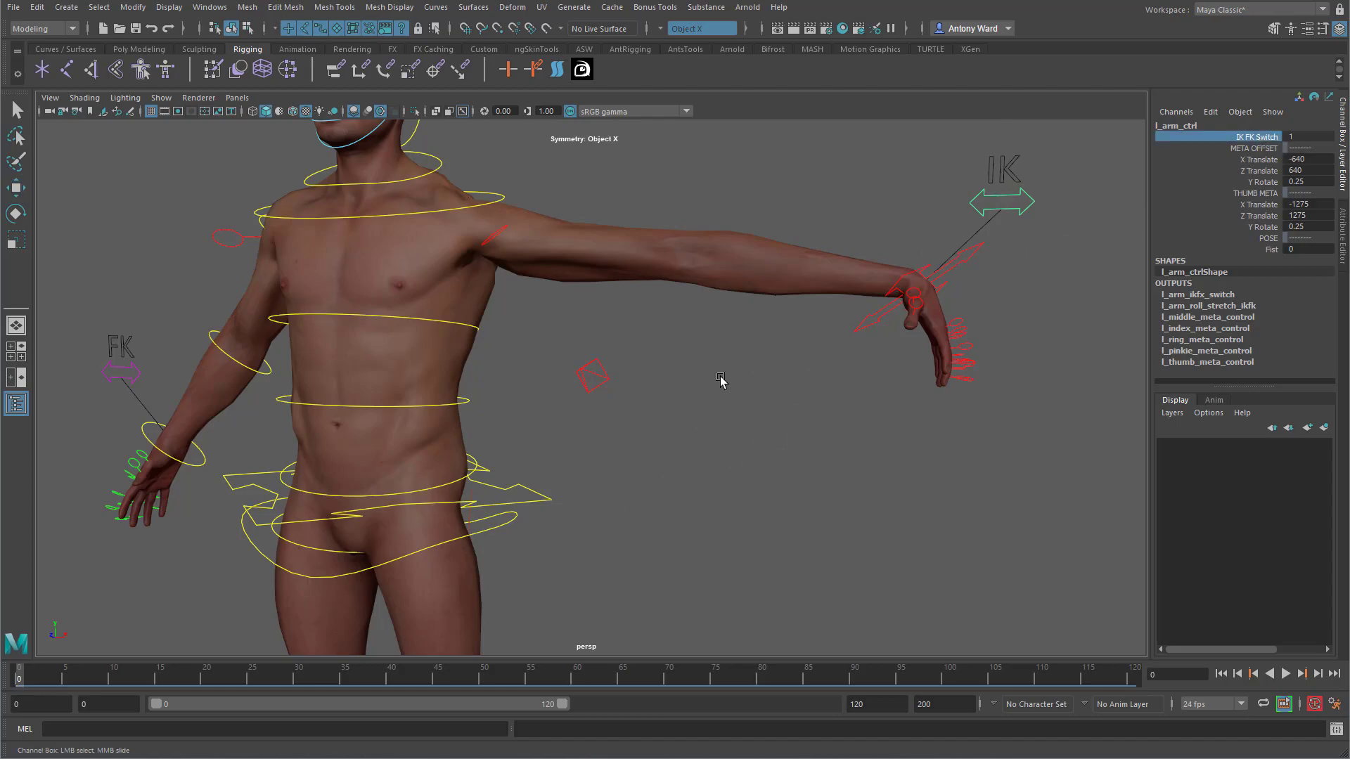
middle_click_drag(1075, 332, 1109, 323)
middle_click_drag(956, 443, 910, 448)
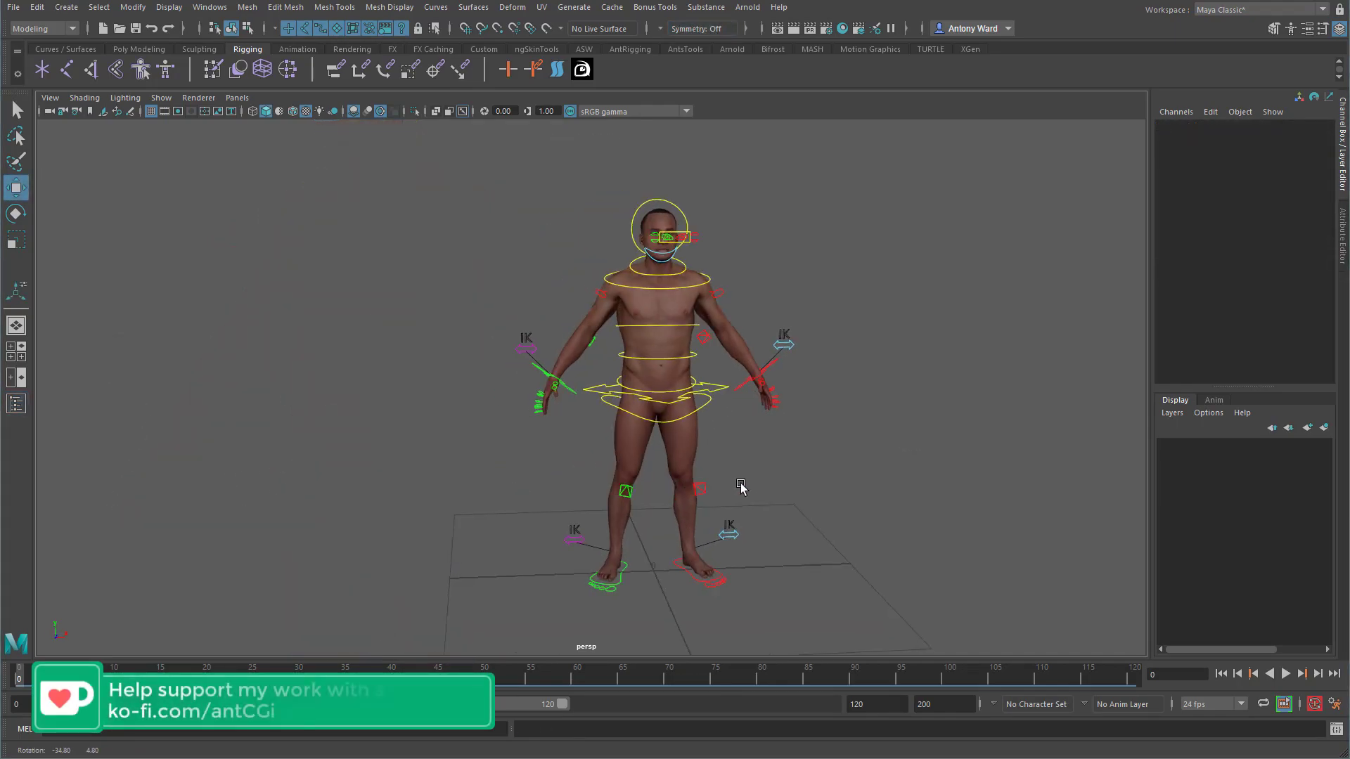
Step: Select cog_ctrl at the hips and raise it to stretch the character's arms and legs
left_click_drag(741, 485, 598, 451, "alt")
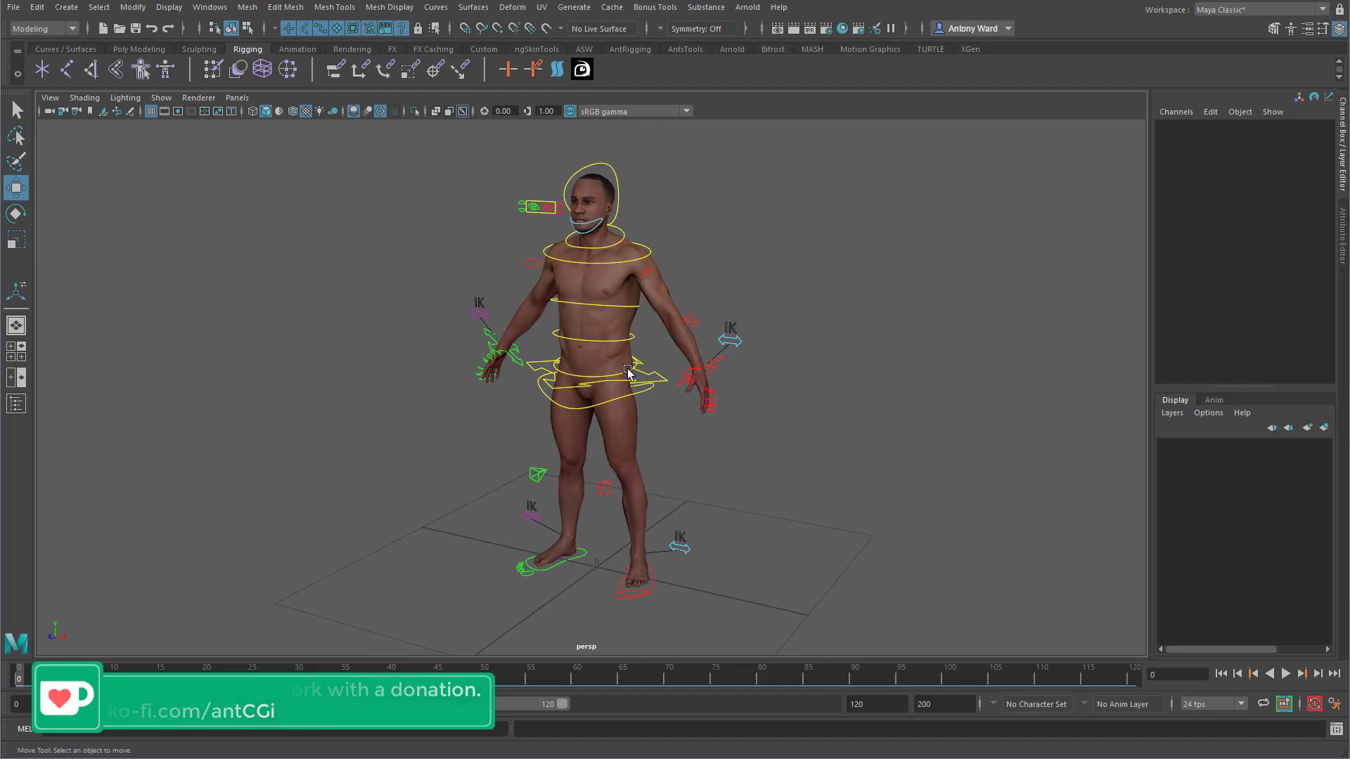
left_click(659, 379)
middle_click_drag(682, 439, 699, 453, "alt")
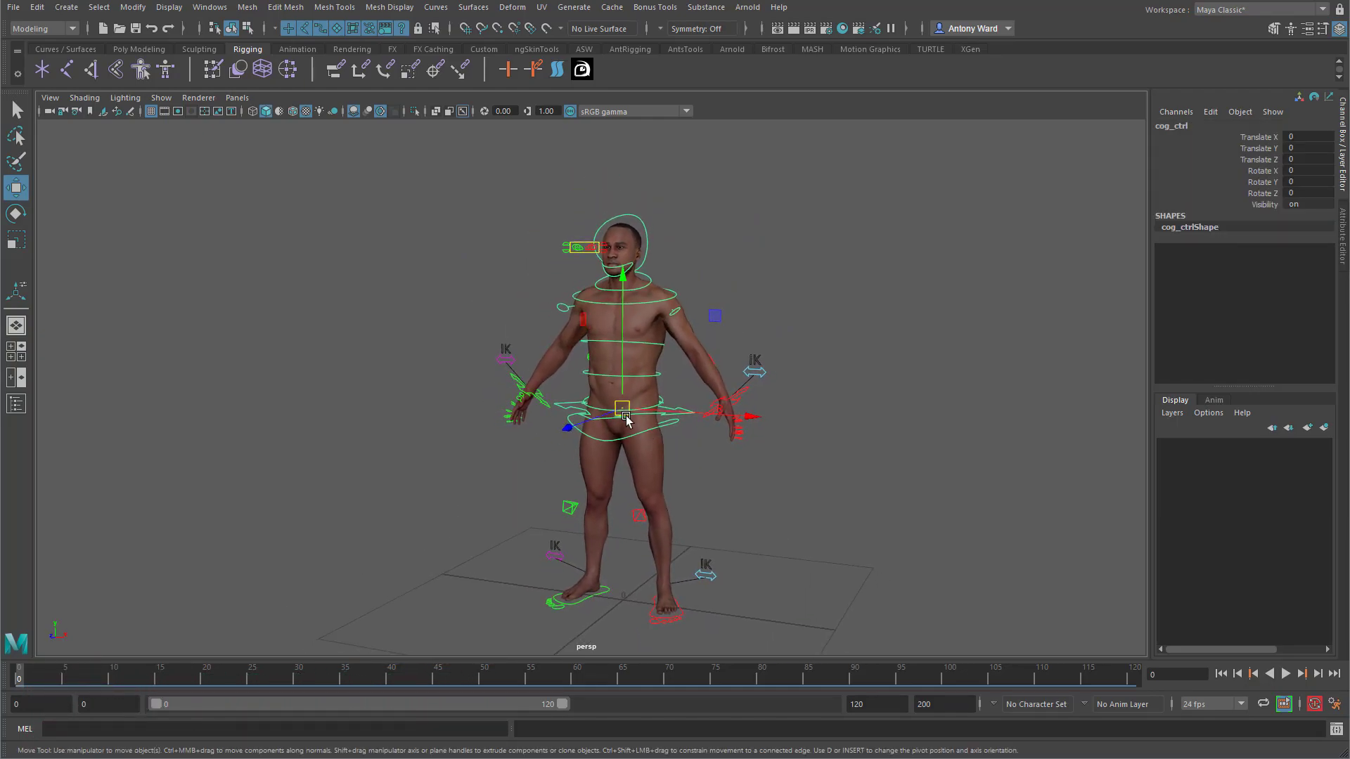
left_click_drag(635, 415, 638, 440)
left_click_drag(632, 390, 620, 329)
Step: Select l_leg_IK_ctrl and move it up and outwards to stretch the left leg sideways
left_click(674, 631)
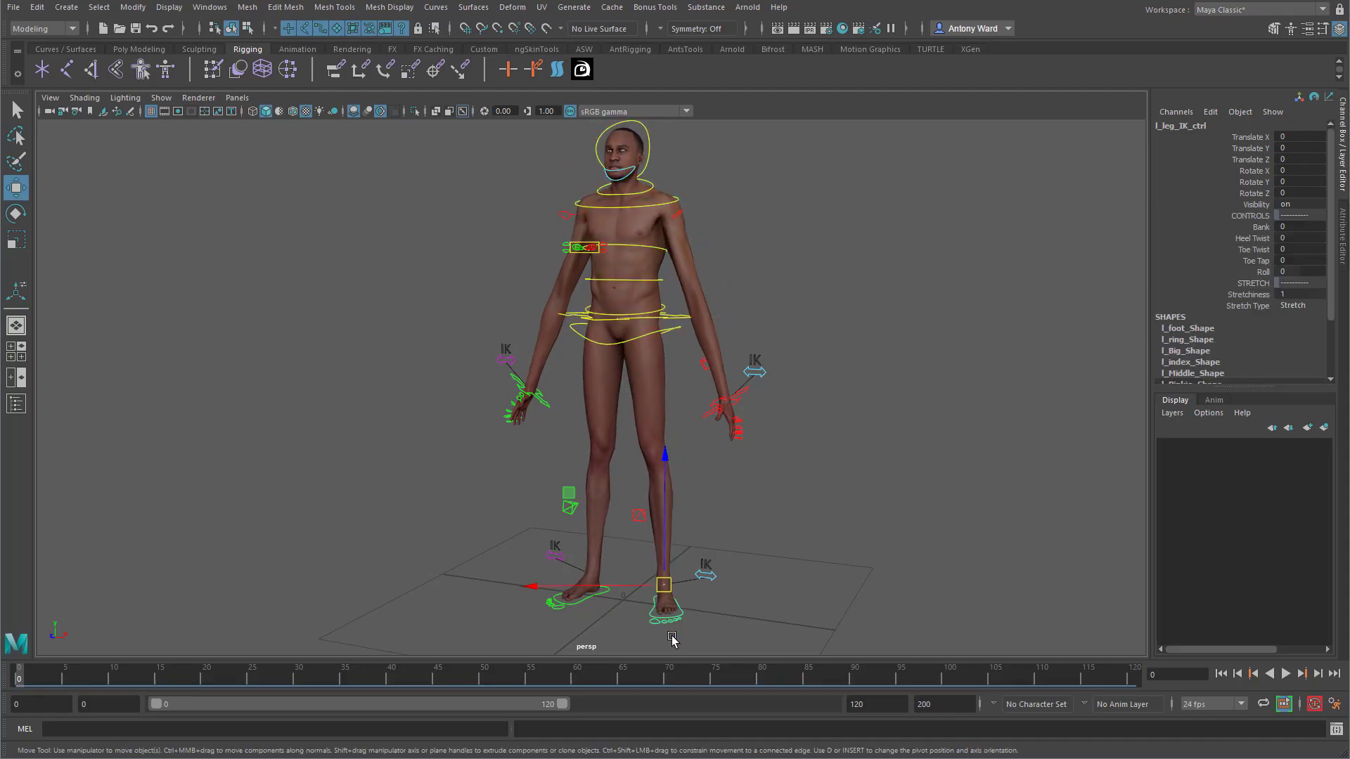
left_click_drag(664, 586, 729, 532)
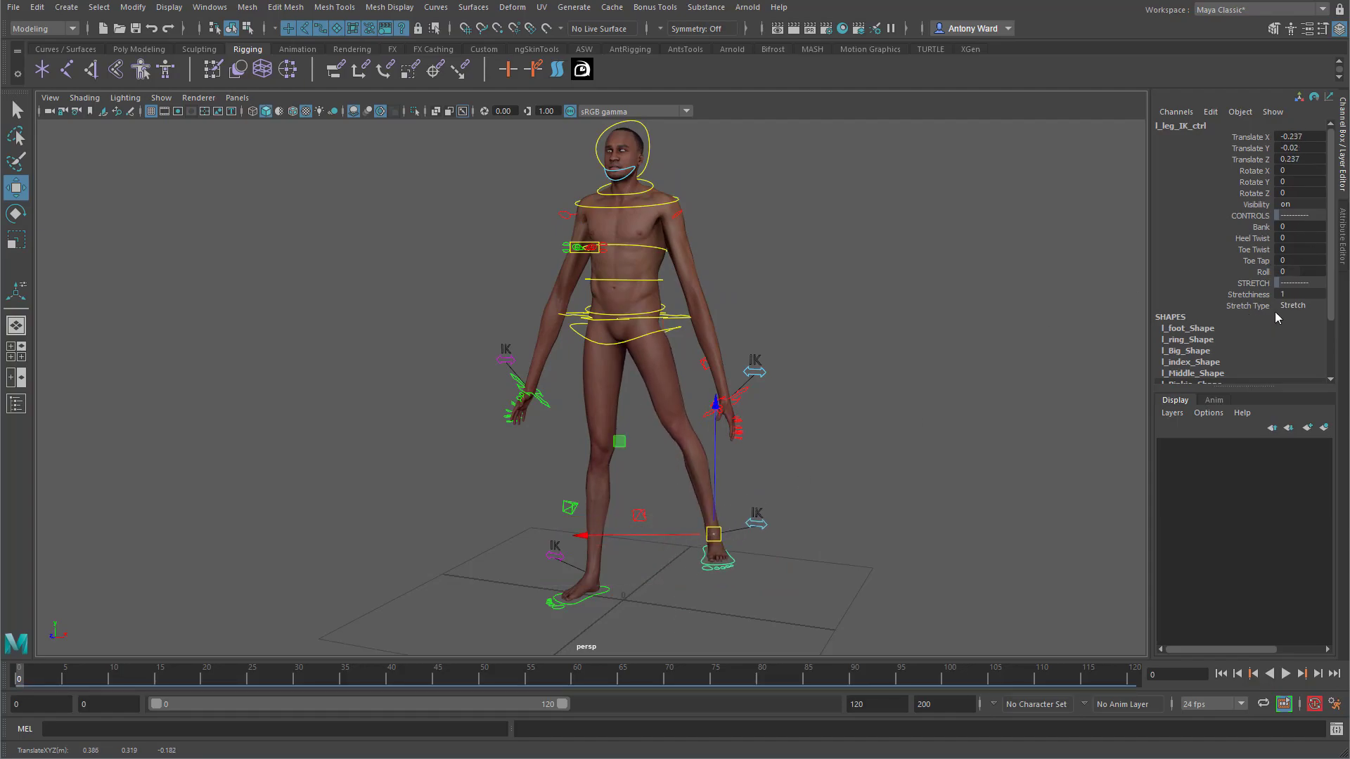
mouse_move(1260, 387)
left_mouse_down()
mouse_move(1259, 416)
mouse_move(1260, 388)
left_mouse_up()
Step: Switch l_leg_IK_ctrl's Stretch Type to Both and Squash, and move the control down and inwards to test the leg
left_click(1301, 303)
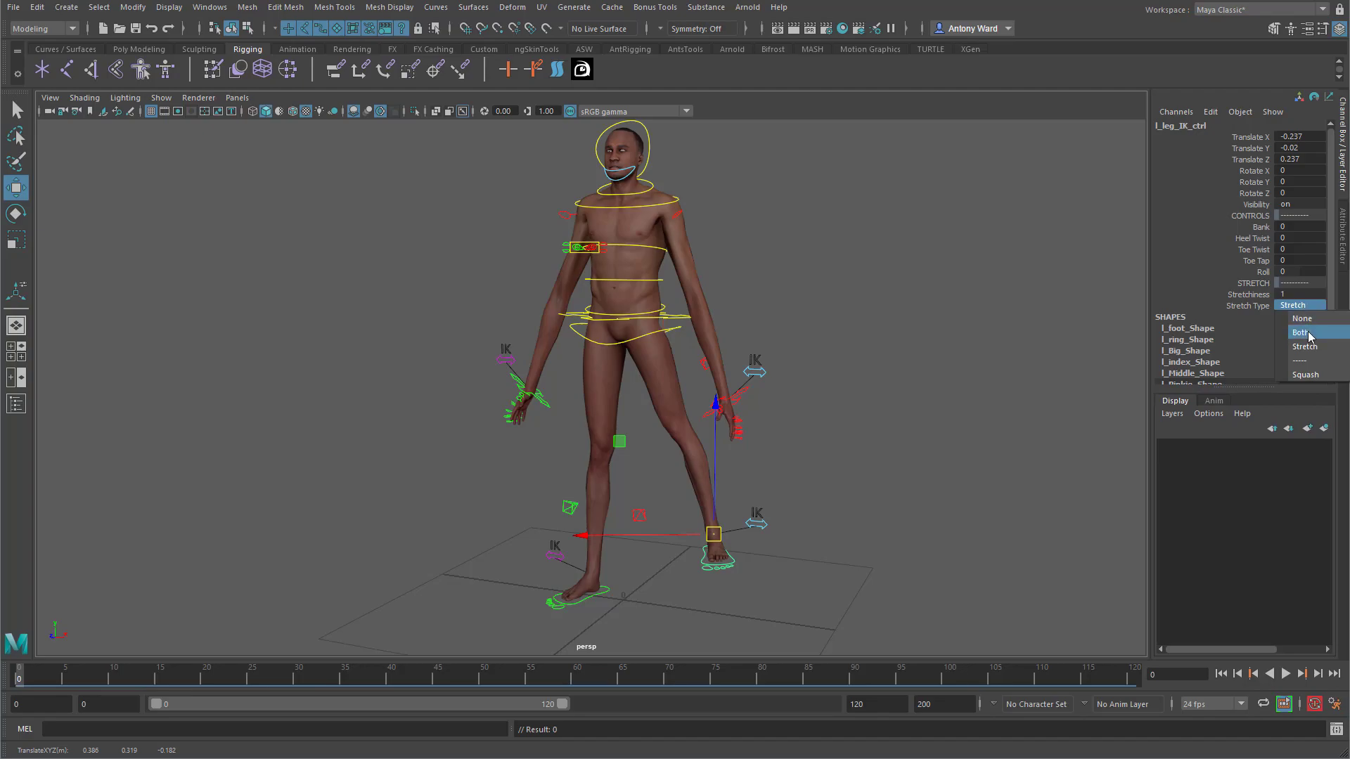
left_click(1309, 334)
left_click(1301, 305)
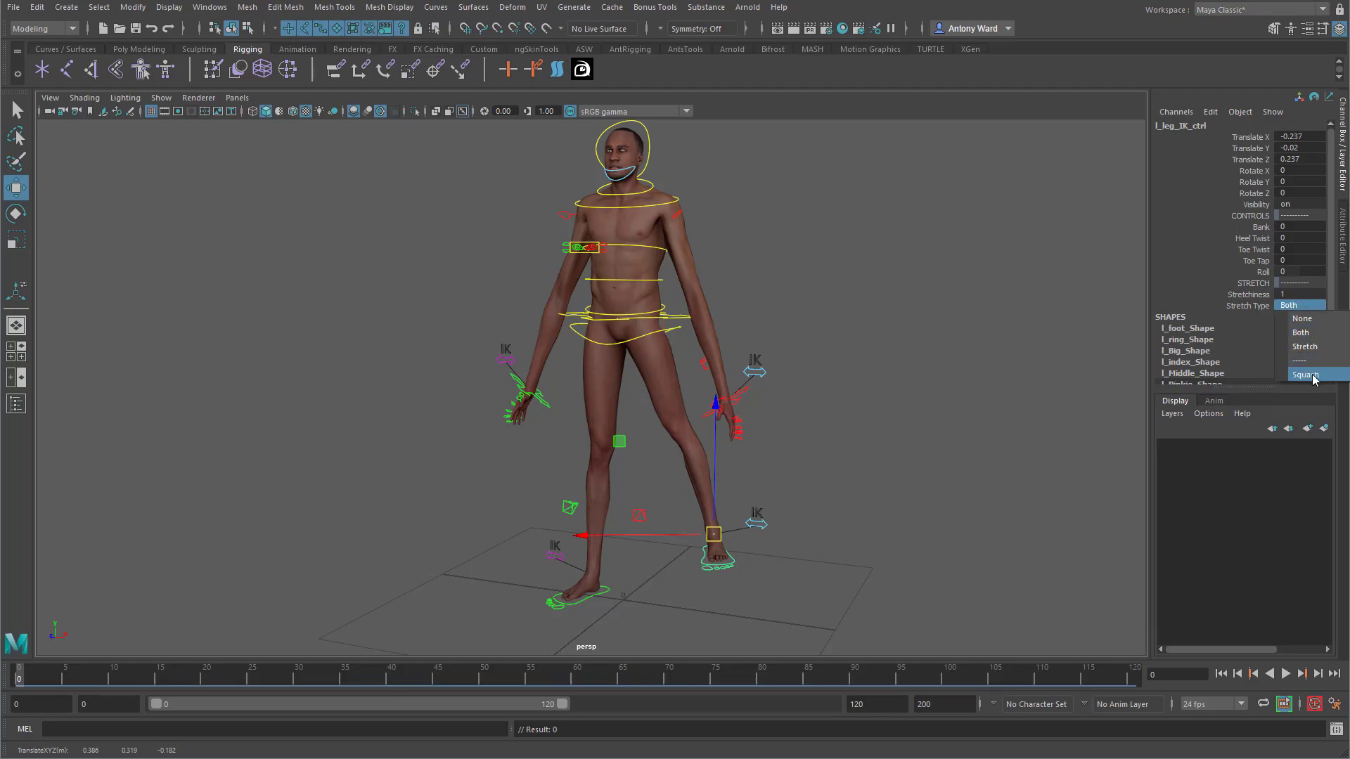
left_click(1310, 375)
left_click_drag(714, 535, 703, 577)
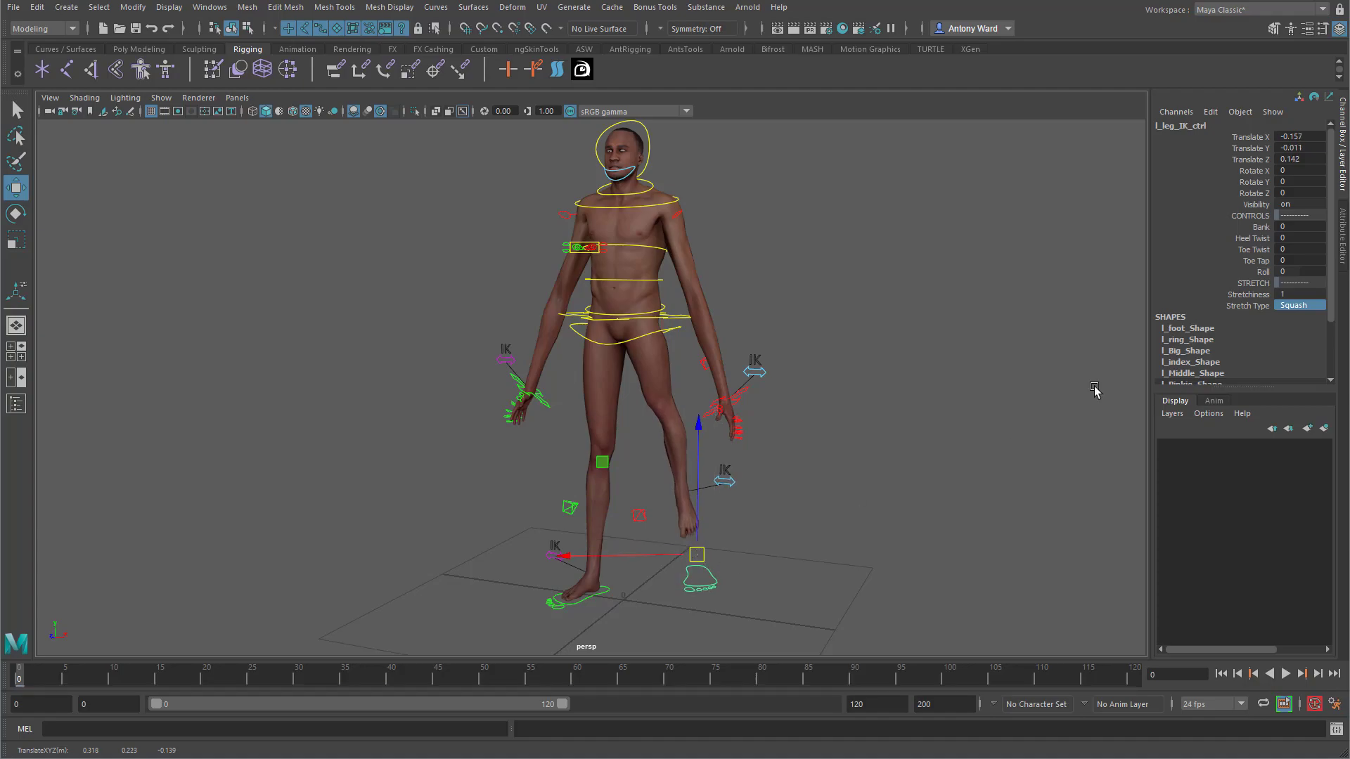
Step: Set l_leg_IK_ctrl's Stretch Type to Stretch, and move the control down and inwards to test the left leg
left_click(1306, 305)
left_click(1304, 347)
left_click_drag(696, 571, 669, 602)
Step: Reset l_leg_IK_ctrl's X, Y and Z translation to 0, and select the hip control and lower it
left_click_drag(1301, 159, 1300, 139)
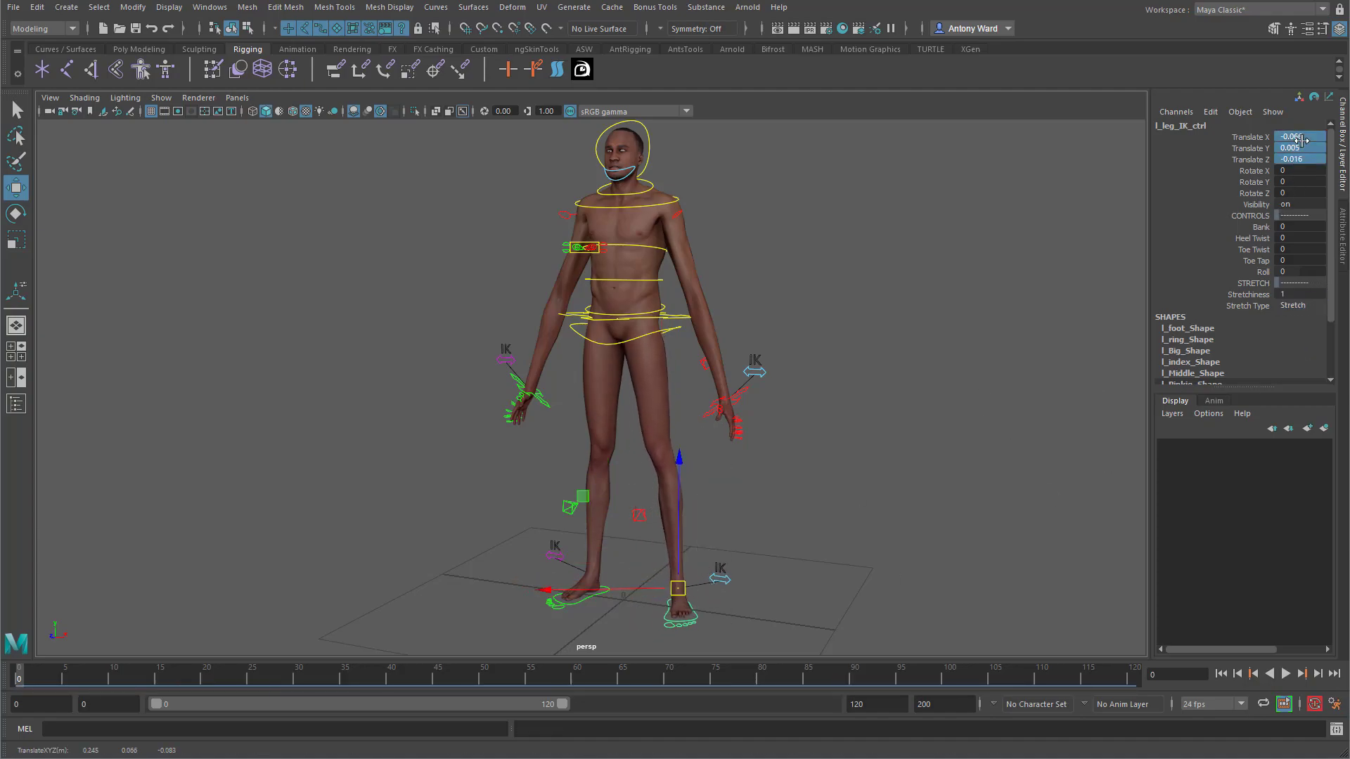
type("0")
key("Return")
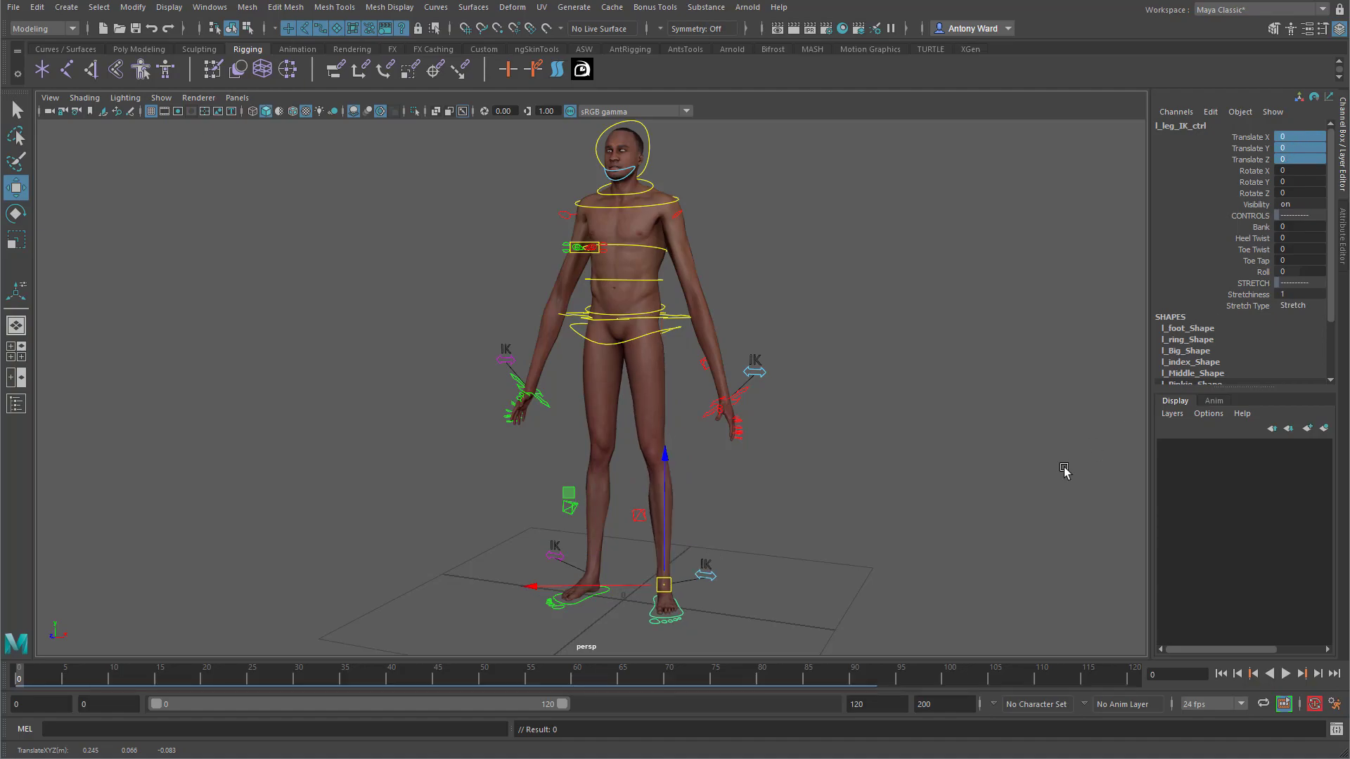
left_click(676, 318)
left_click_drag(625, 317, 635, 386)
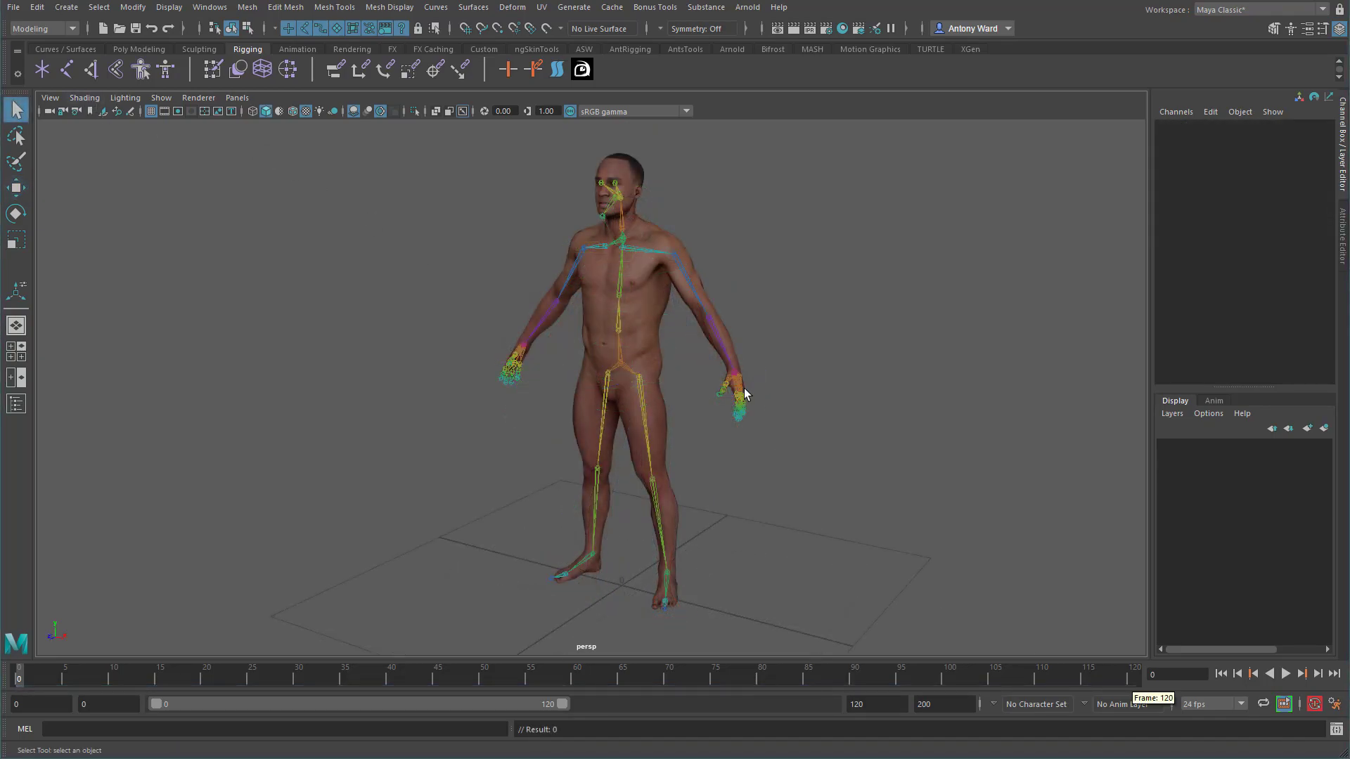
Step: Rotate l_humerus and l_radius to try out the unrigged left arm, and undo the rotations
mouse_move(581, 388)
left_mouse_down("alt")
mouse_move(678, 373)
mouse_move(572, 386)
left_mouse_up("alt")
middle_click_drag(572, 386, 499, 440, "alt")
right_click_drag(534, 429, 780, 417, "alt")
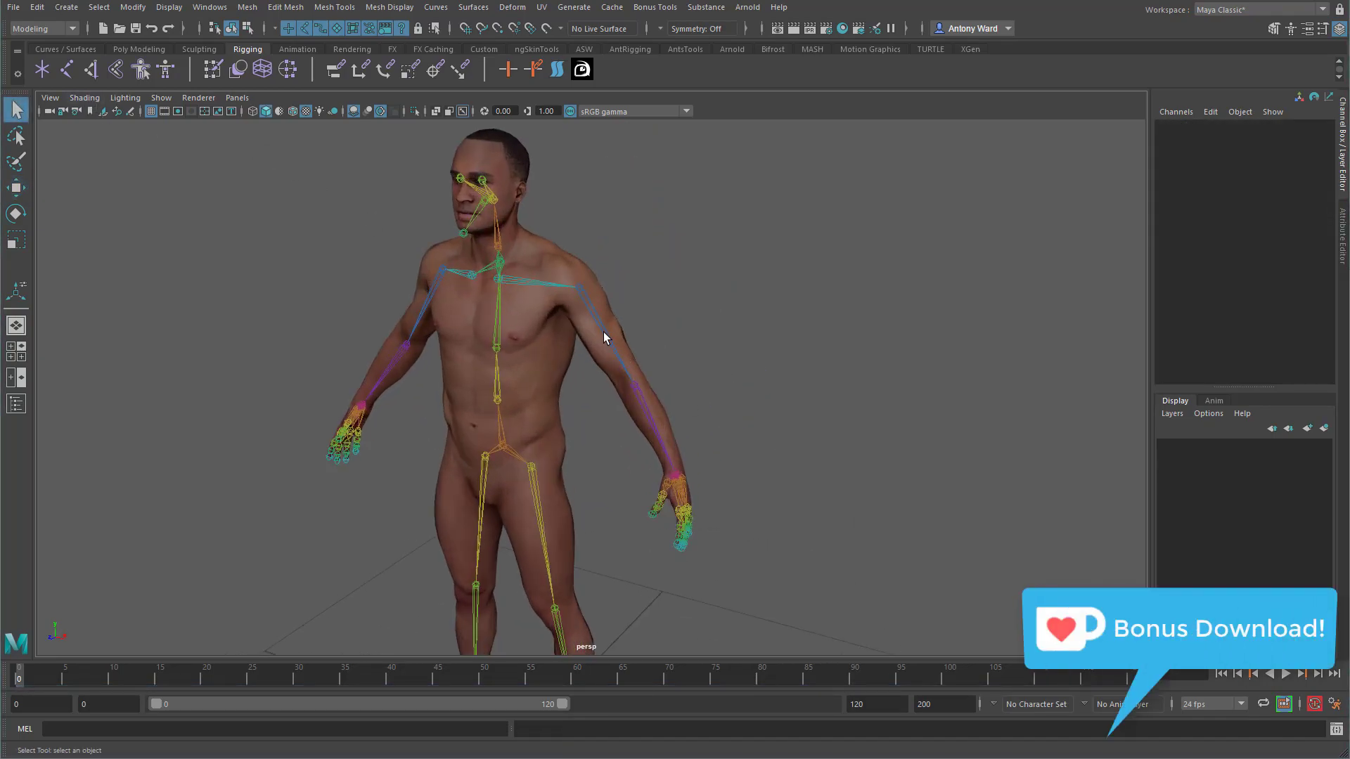
left_click(606, 336)
key("e")
left_click_drag(678, 318, 632, 244)
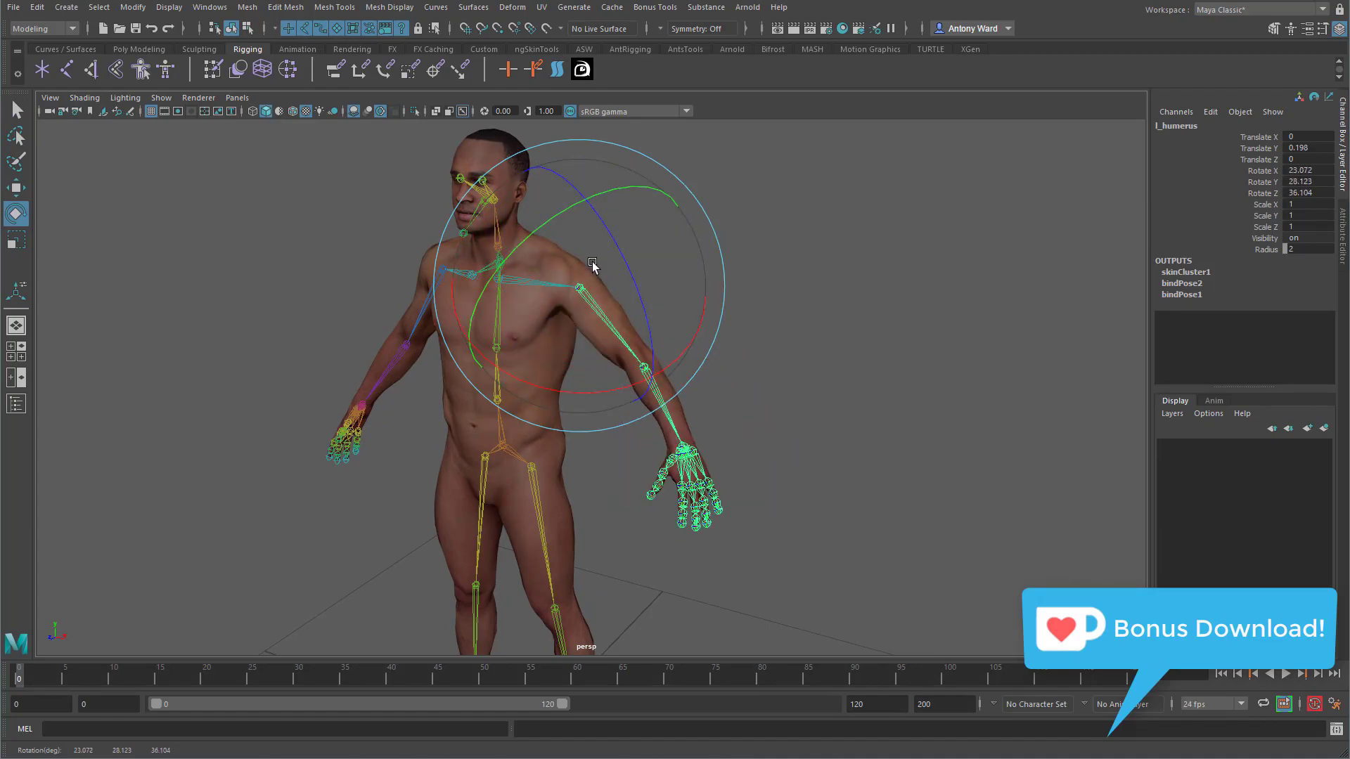
left_click(654, 404)
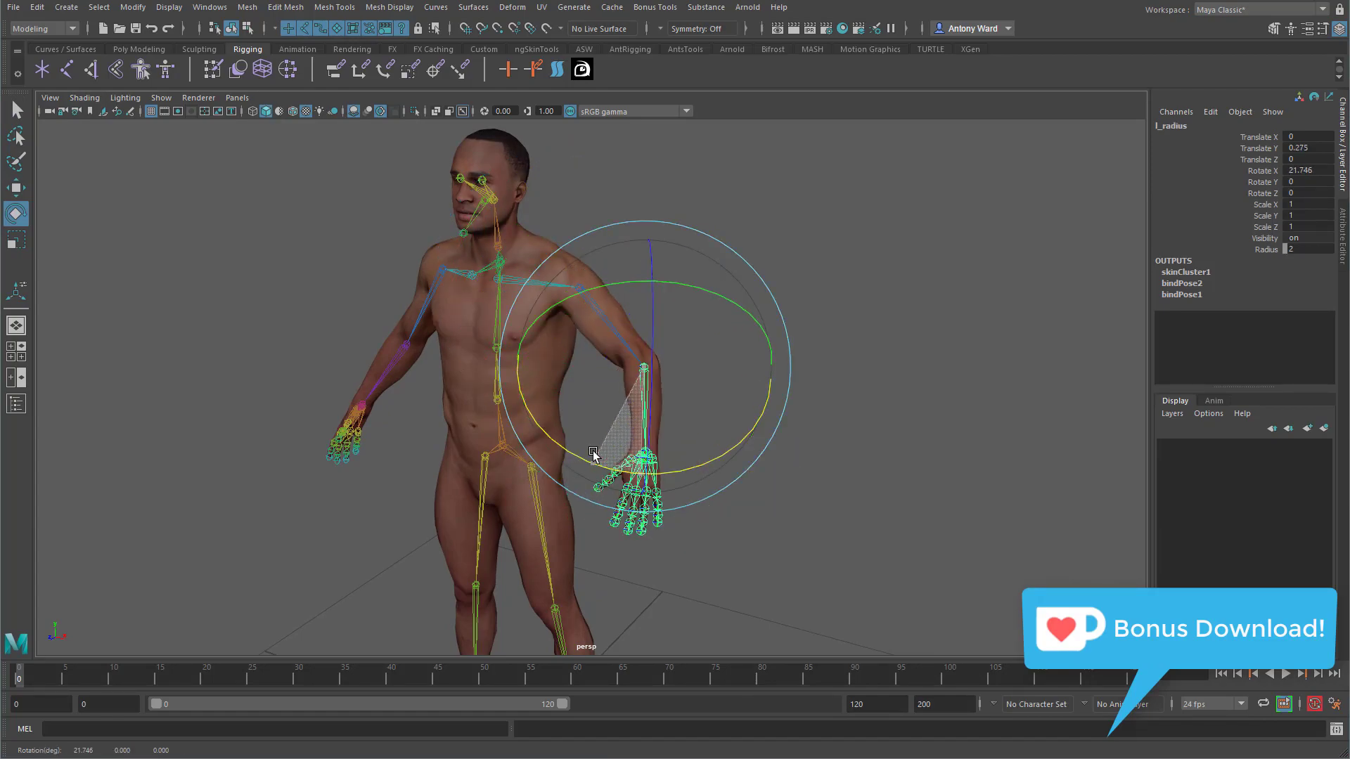
key("Up")
key("ctrl+z")
mouse_move(684, 464)
left_mouse_down("alt")
mouse_move(802, 445)
mouse_move(664, 464)
left_mouse_up("alt")
left_click(723, 420)
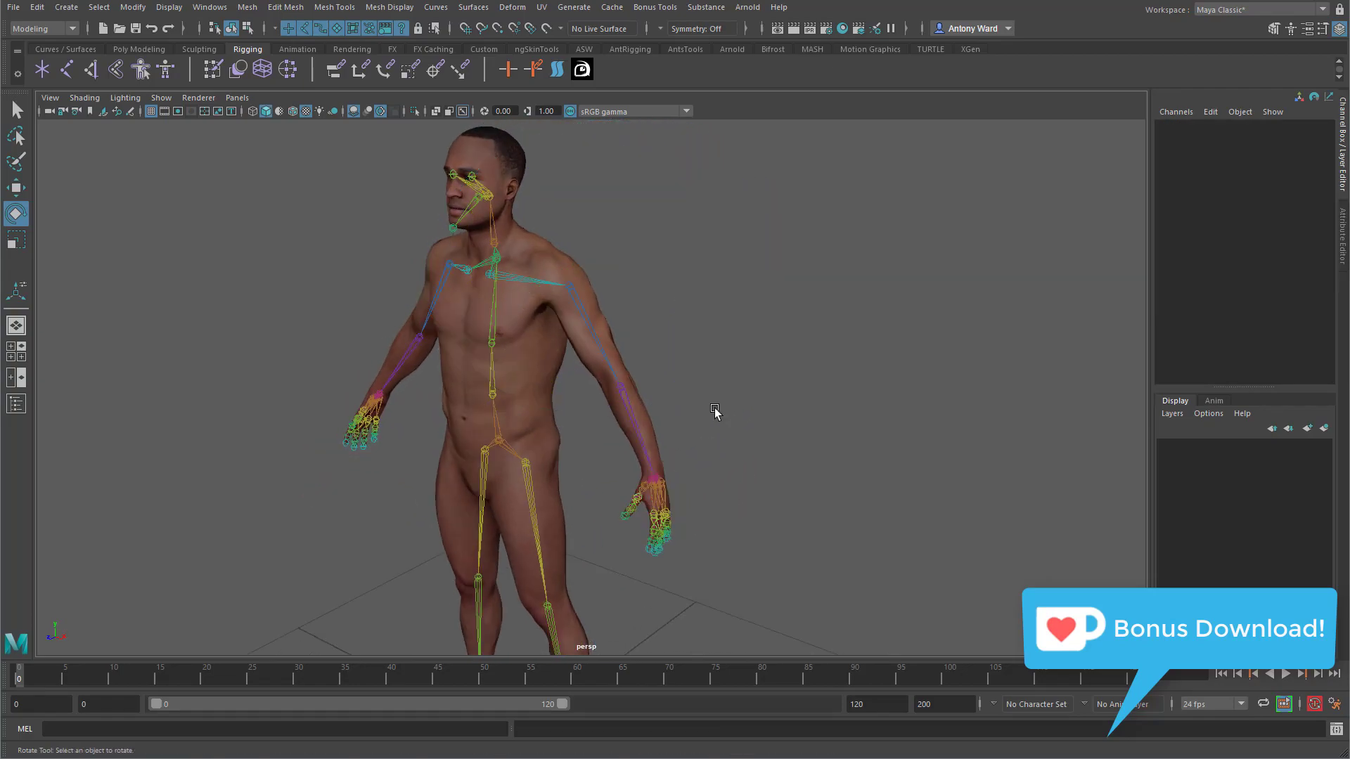
Step: Open the Auto IK/FK/Stretch Limb Tool beside the character, with Limb Type set to Arm and Limb Side to Left
left_click_drag(722, 420, 606, 332, "alt")
left_click_drag(671, 388, 678, 390, "alt")
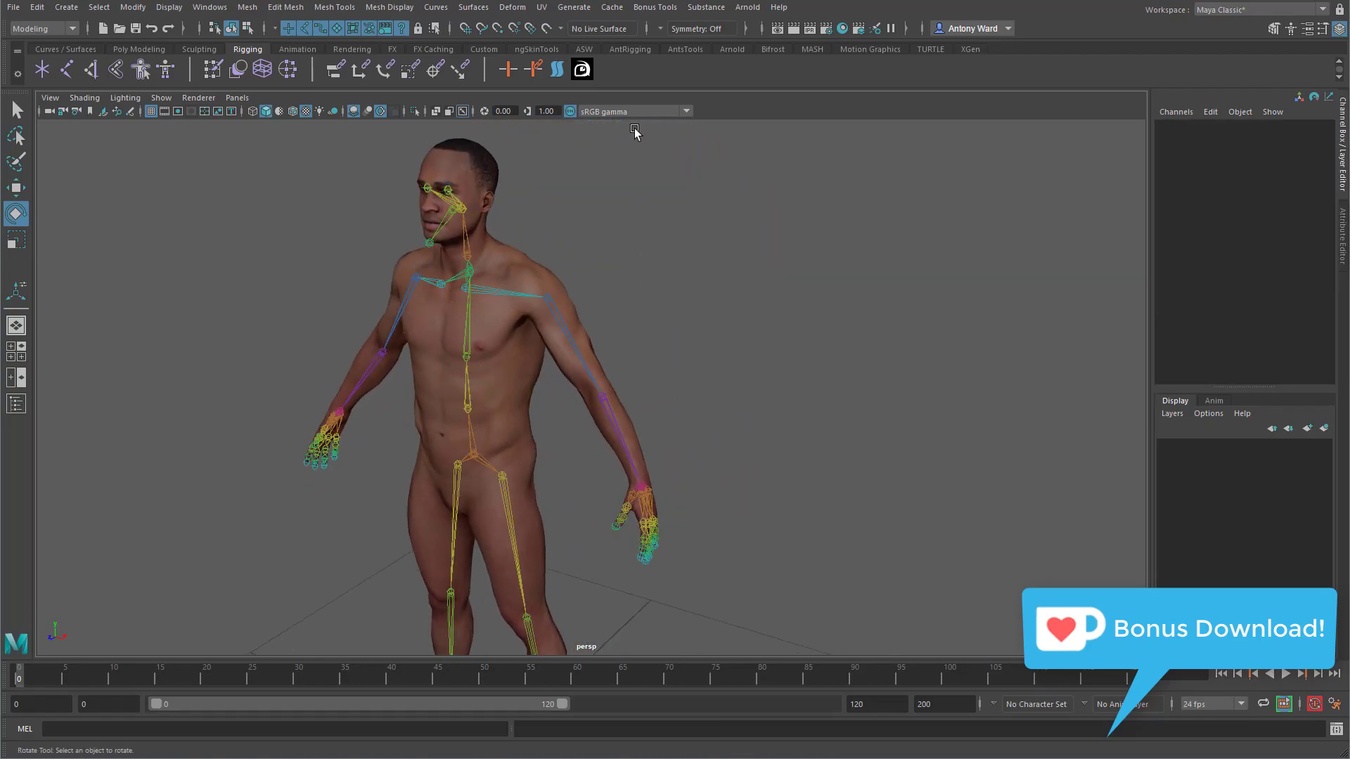
left_click(583, 70)
left_click_drag(916, 176, 872, 166)
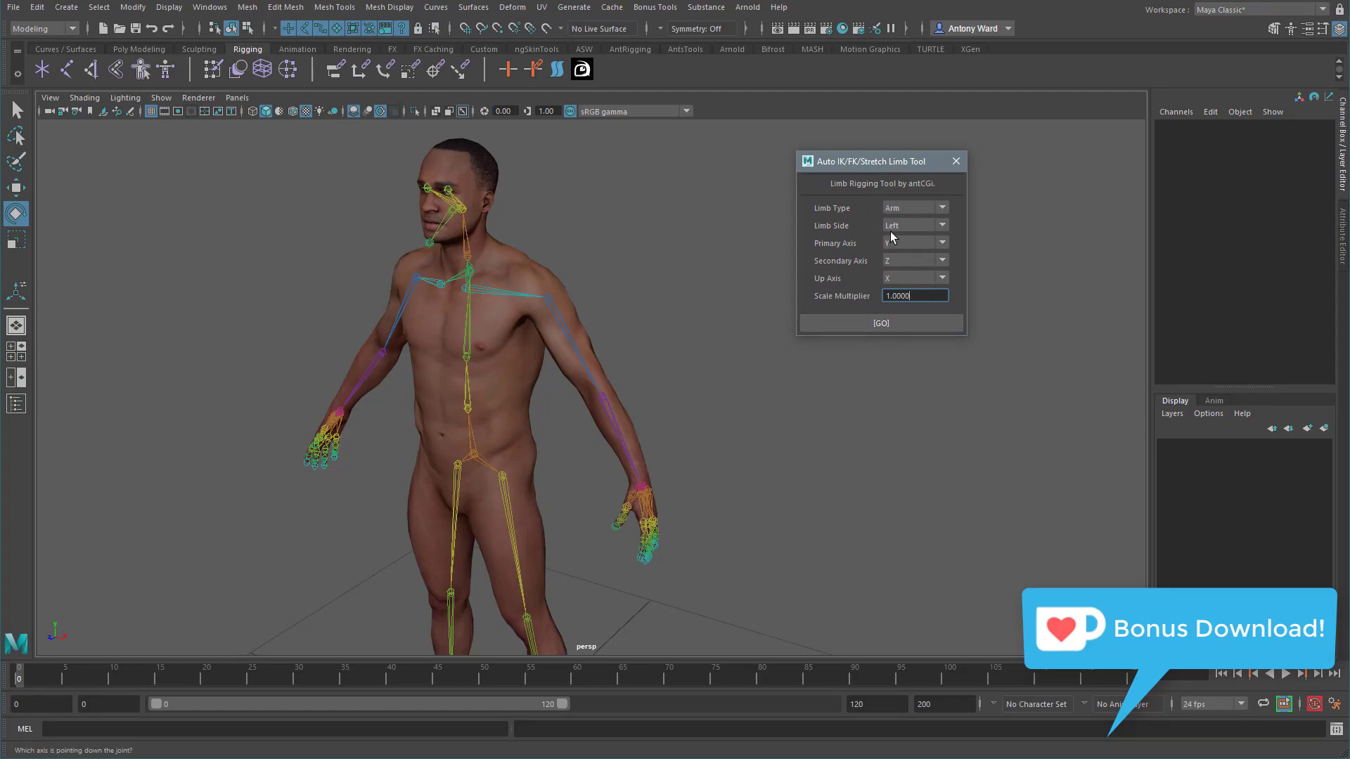
left_click_drag(710, 376, 749, 373, "alt")
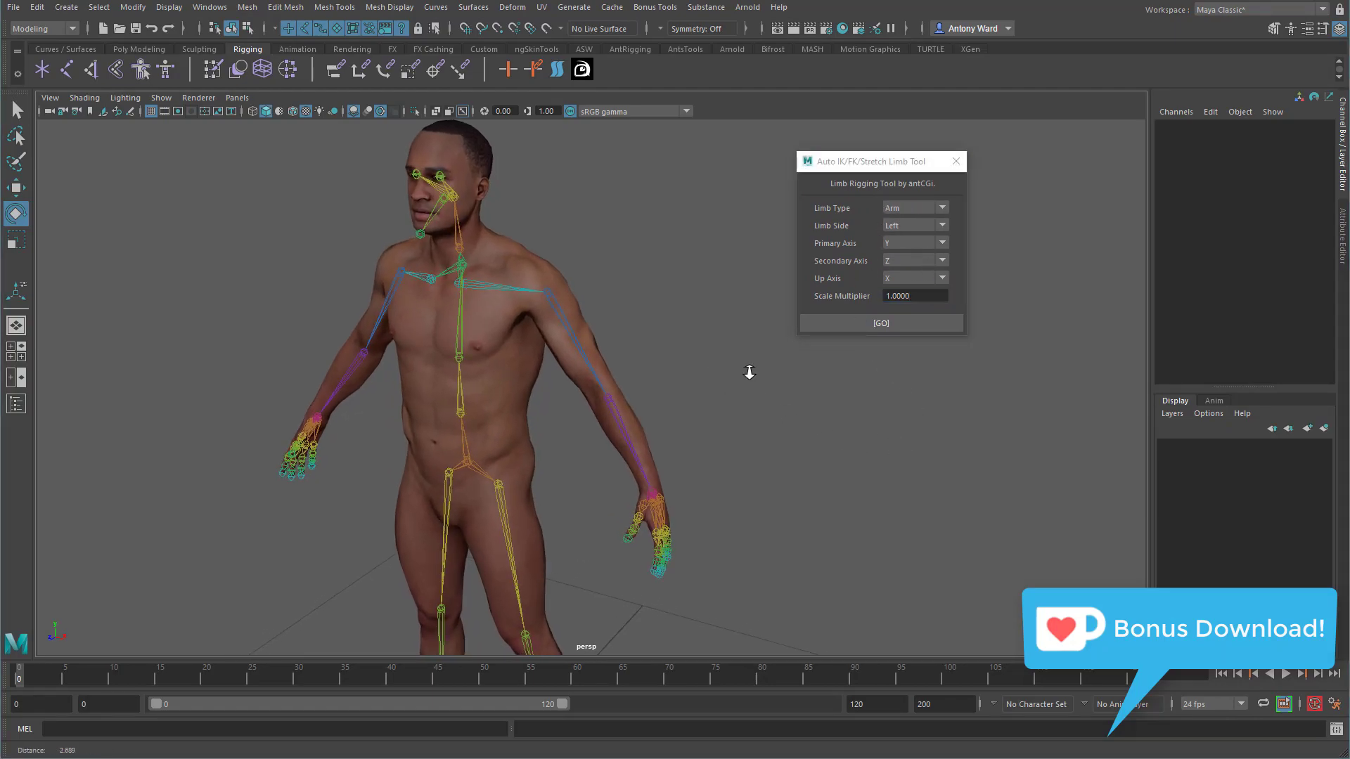
left_click(918, 208)
left_click(843, 233)
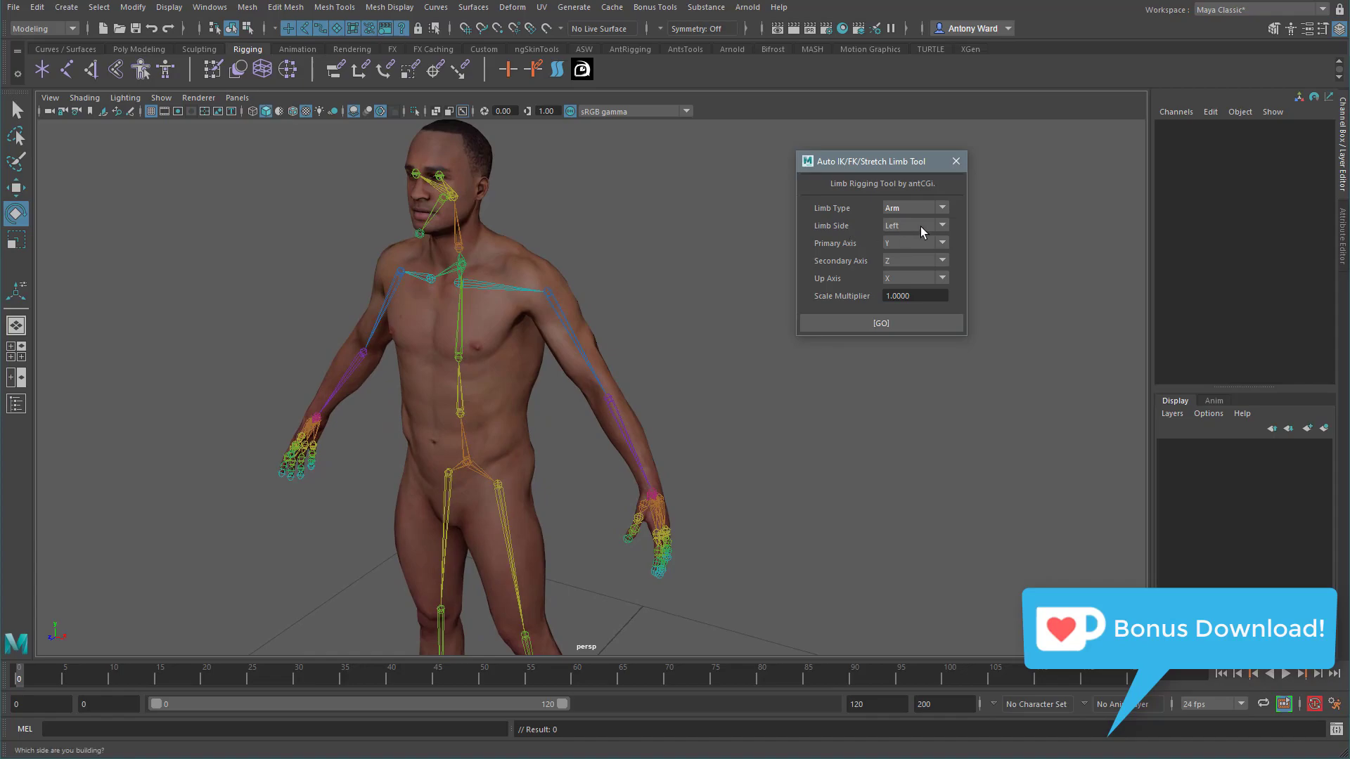
left_click(823, 235)
left_click(893, 295)
Step: Select l_humerus to check its axes, and choose Y as the tool's Primary Axis and Z as its Secondary Axis
left_click_drag(687, 452, 767, 359, "alt")
left_click(568, 288)
left_click_drag(569, 288, 617, 413, "alt")
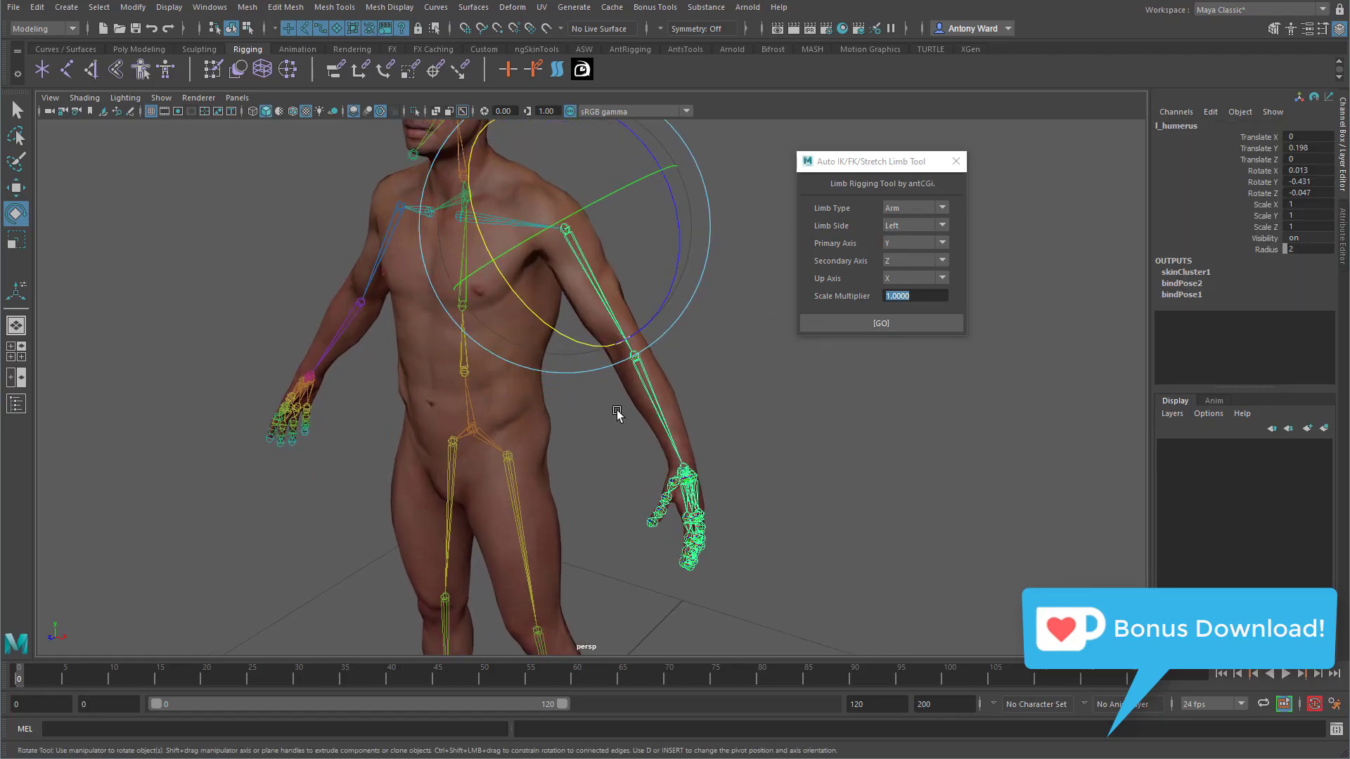
key("w")
left_click_drag(554, 311, 599, 329, "alt")
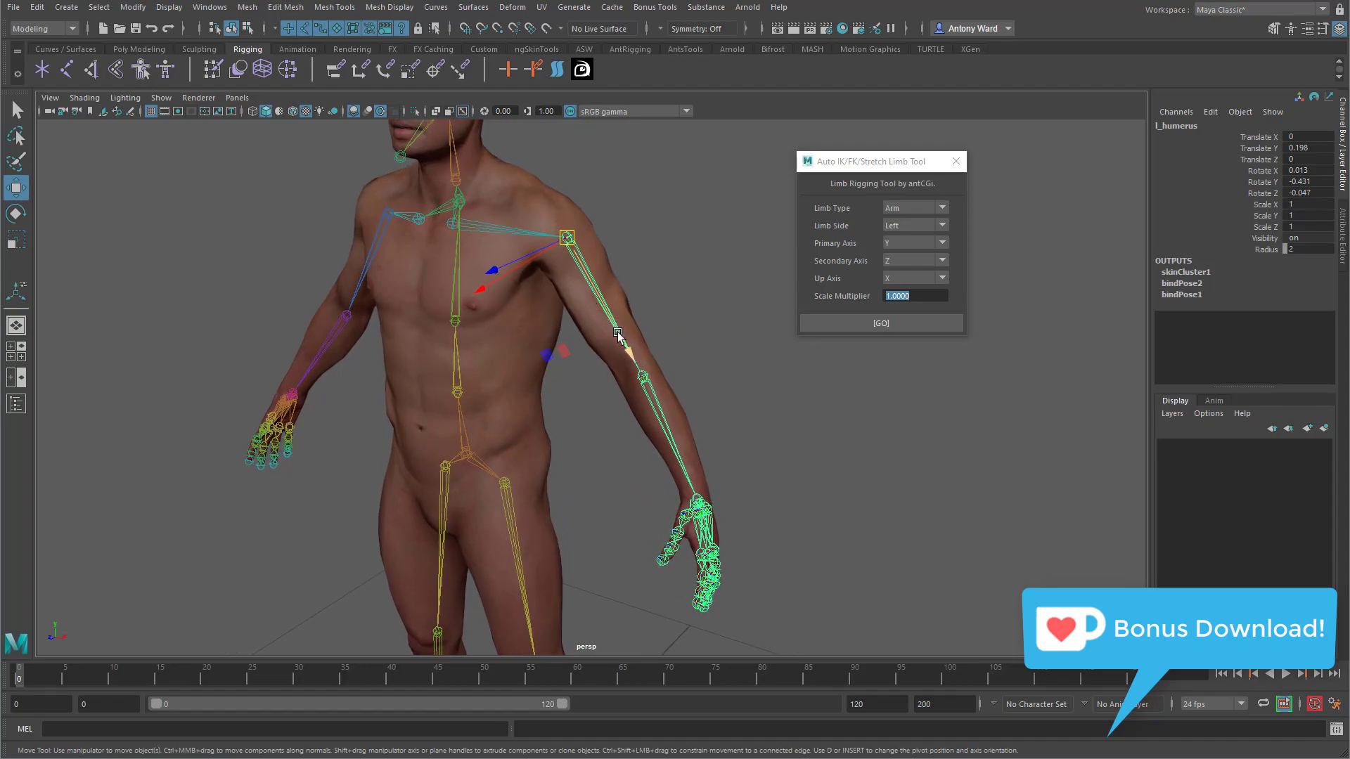
left_click(888, 242)
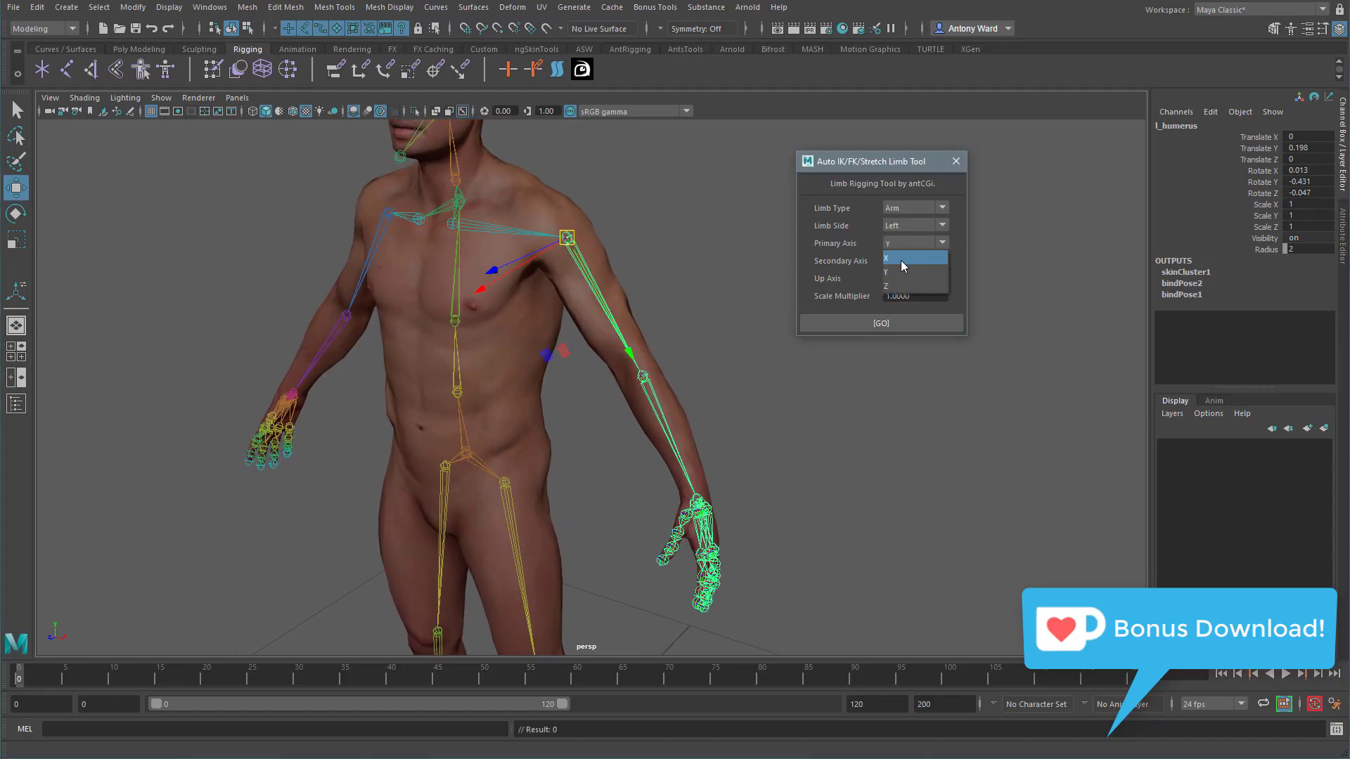
left_click(911, 273)
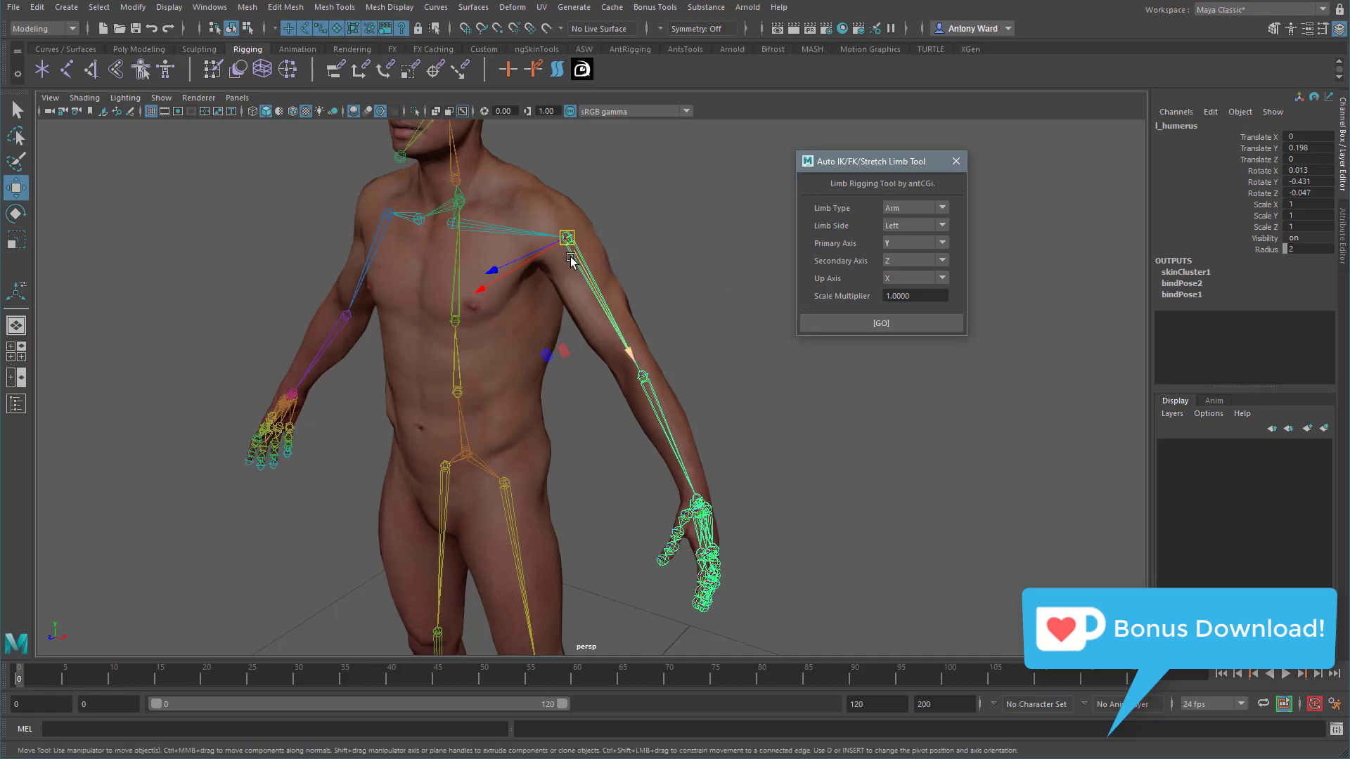
left_click_drag(561, 254, 571, 256, "alt")
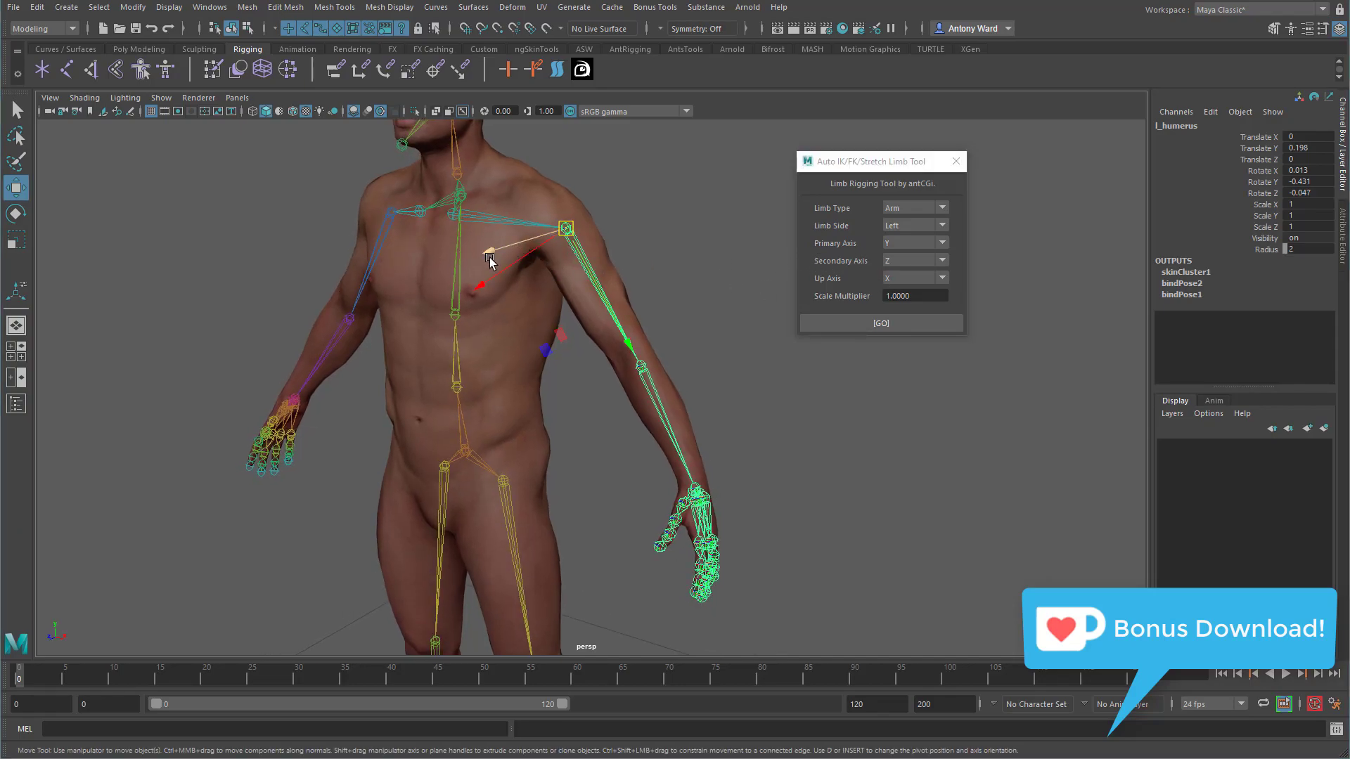
left_click(911, 261)
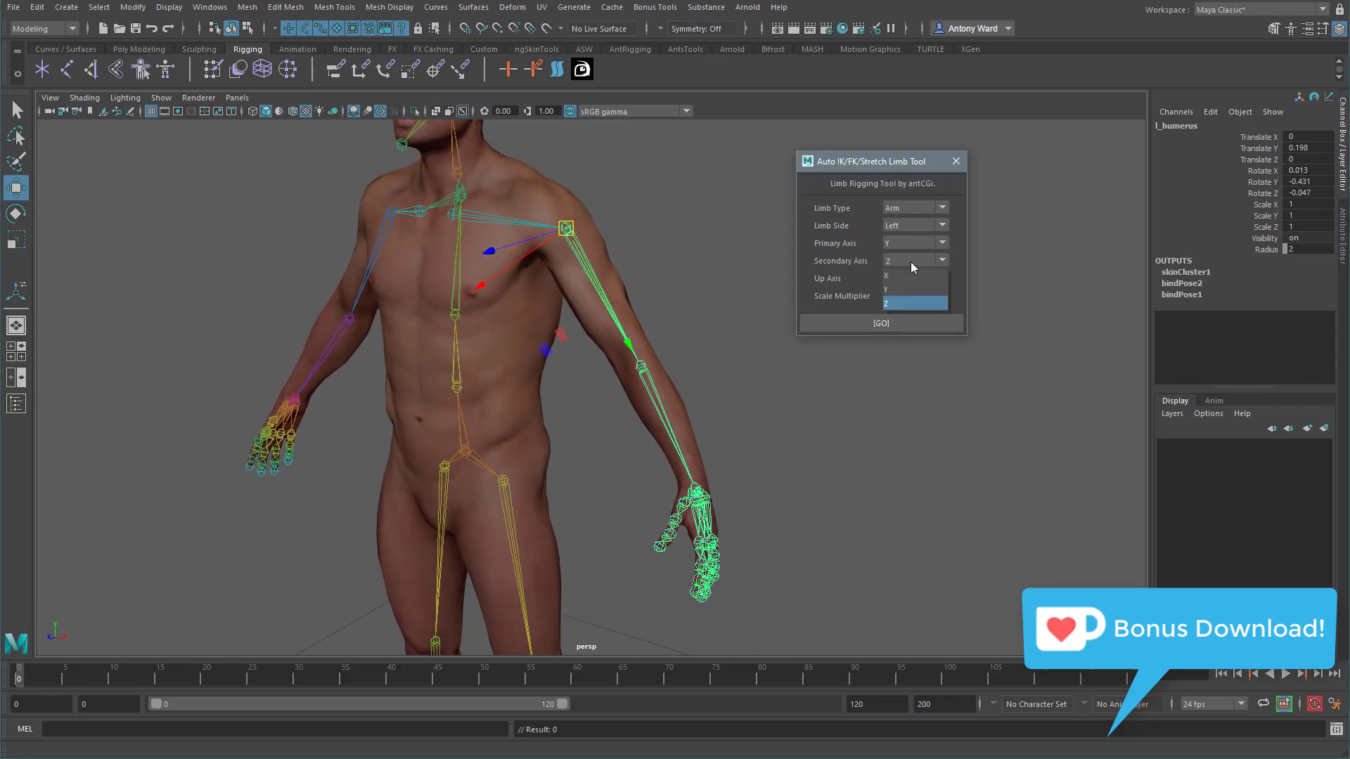
left_click(907, 303)
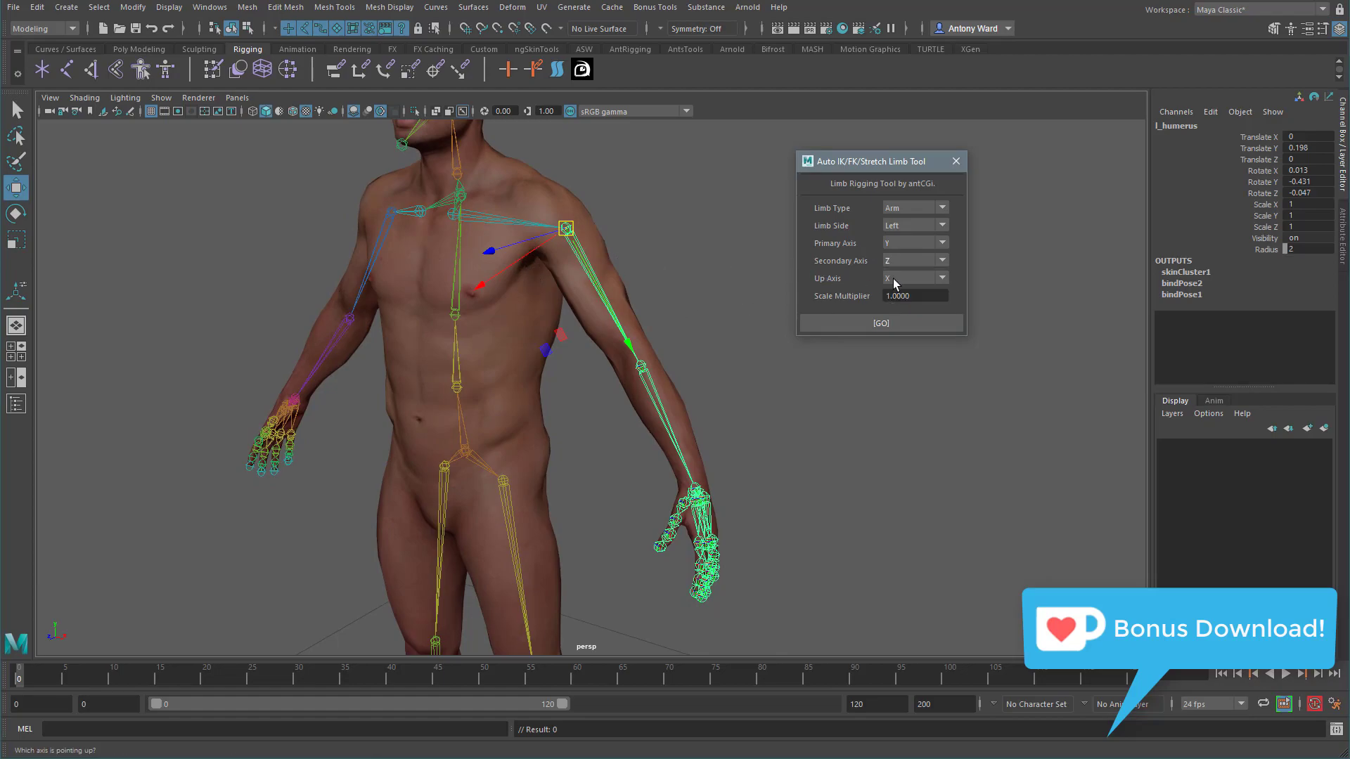
Step: Add the l_radius and l_wrist joints to the l_humerus selection in the viewport
right_click_drag(685, 313, 617, 334, "alt")
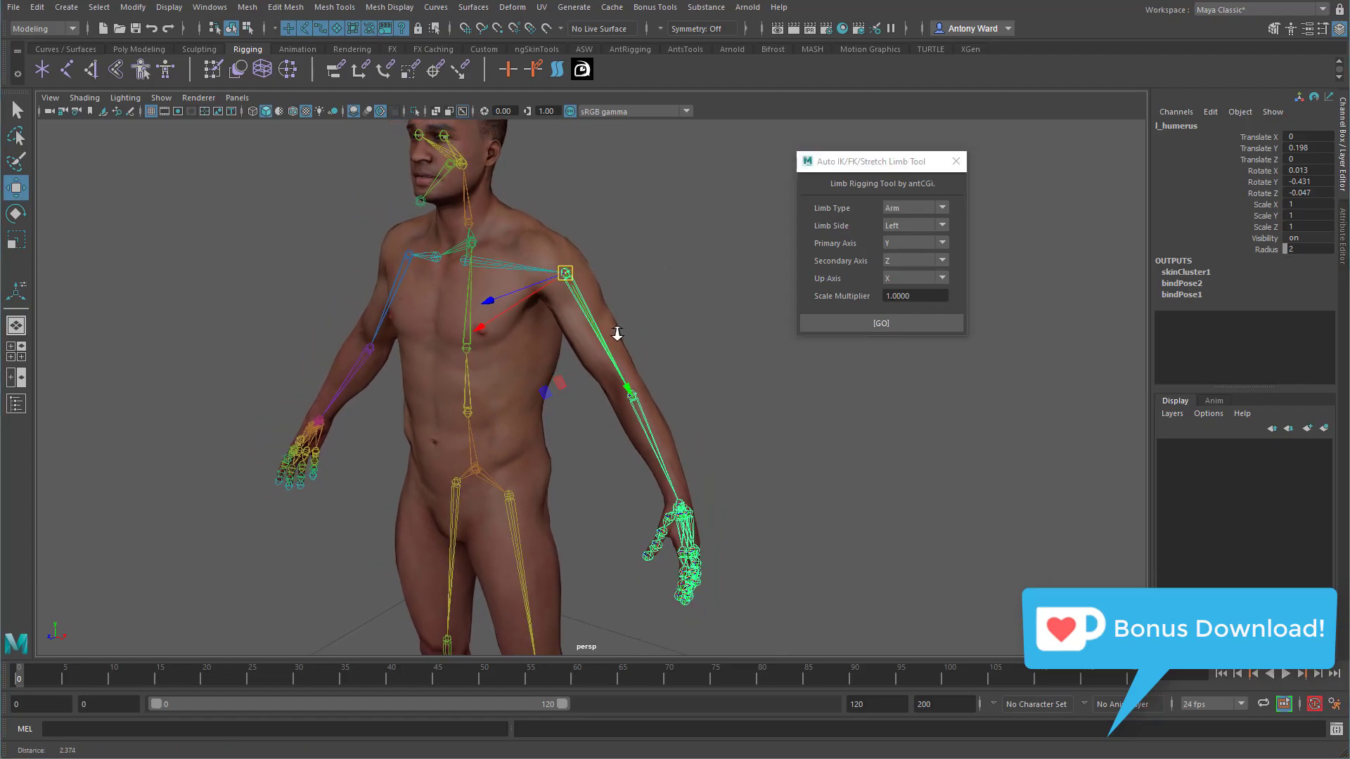
key("t")
left_click(636, 403, "shift")
middle_click_drag(547, 478, 532, 376, "alt")
right_click_drag(532, 376, 795, 352, "alt")
left_click_drag(795, 351, 675, 428, "alt")
left_click(658, 442, "shift")
Step: Open the Outliner, reveal the selected arm joints, and select l_humerus, l_radius and l_wrist there in order
left_click(209, 8)
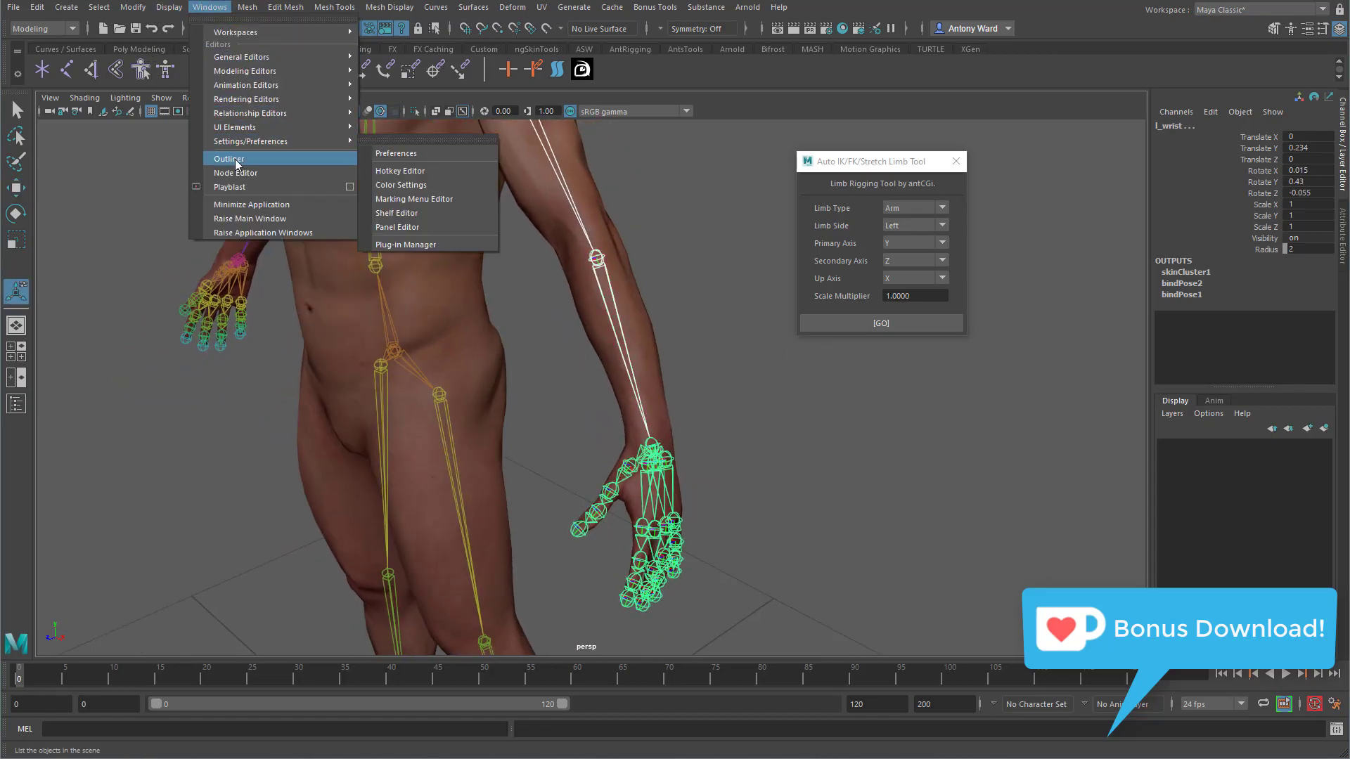
left_click(236, 159)
right_click(156, 365)
left_click(180, 409)
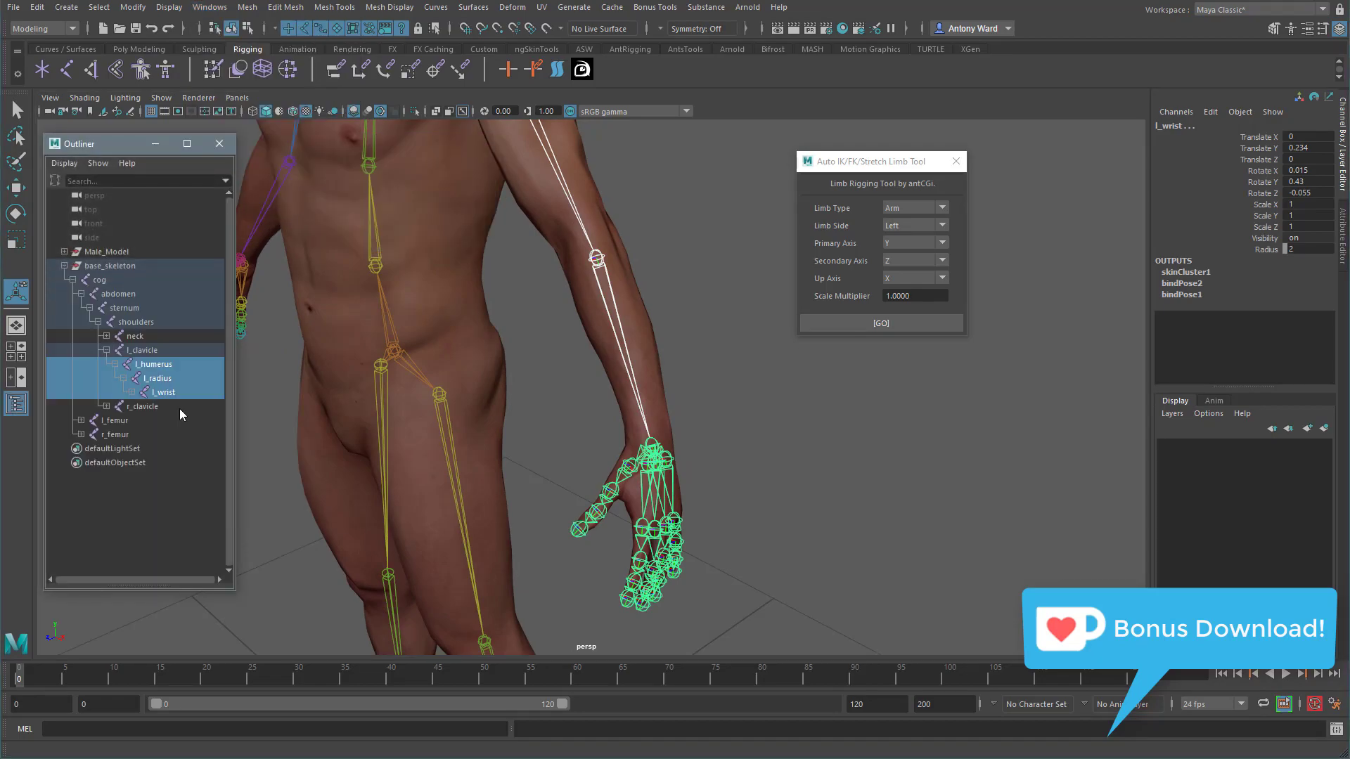
left_click(152, 367)
left_click(164, 379, "ctrl")
left_click(168, 393, "ctrl")
middle_click_drag(706, 263, 681, 331, "alt")
right_click_drag(681, 331, 507, 238, "alt")
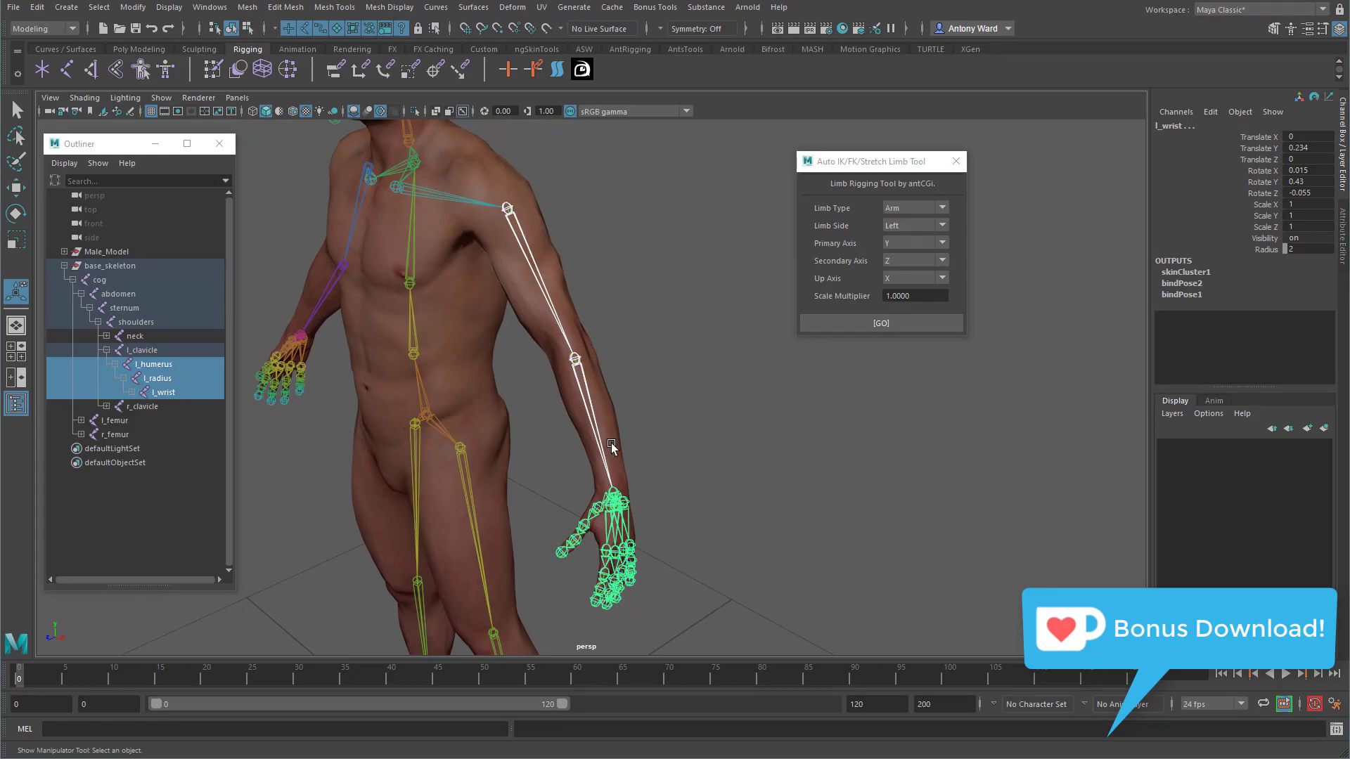
left_click_drag(648, 424, 784, 361, "alt")
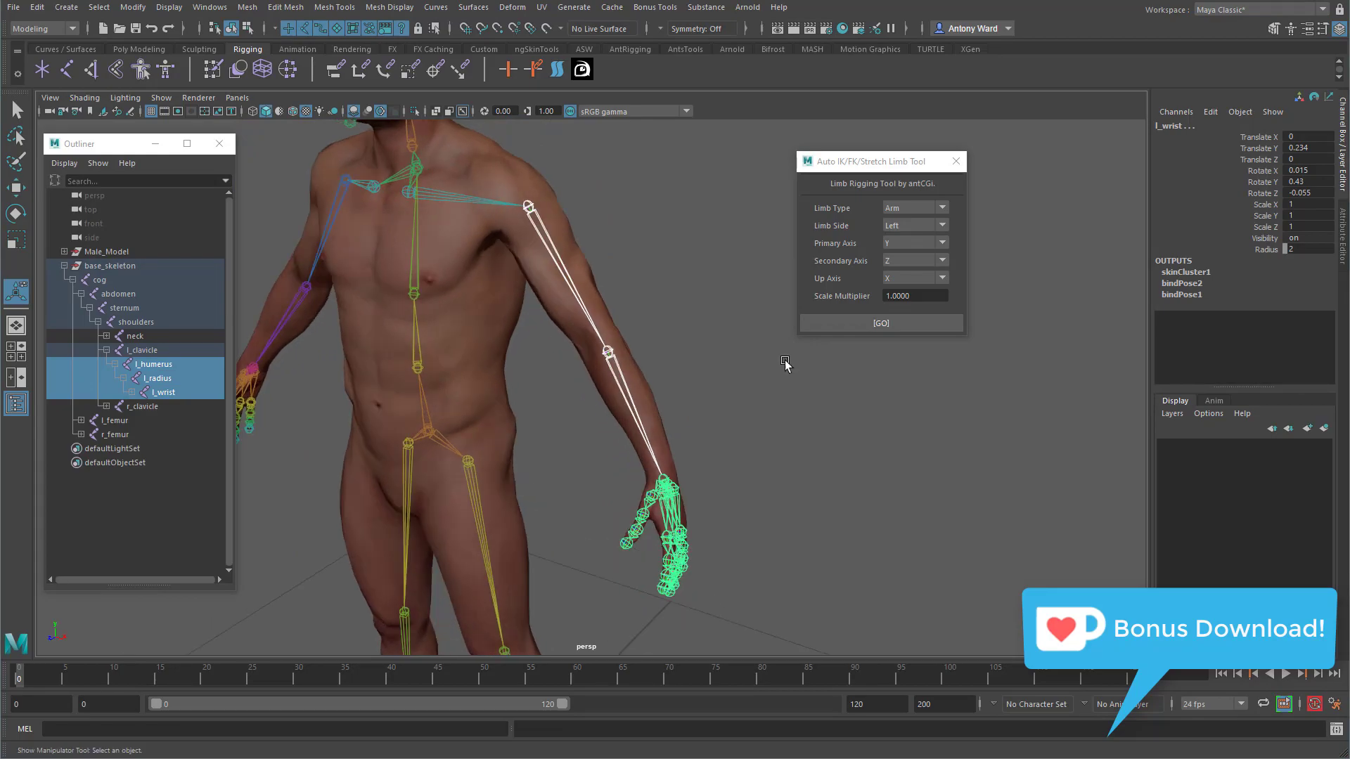
Step: Build the left arm rig with the limb tool, and move l_arm_IK_ctrl up and outwards to bend the arm
left_click(878, 323)
left_click_drag(774, 468, 749, 357, "alt")
left_click(730, 443)
key("w")
middle_click_drag(749, 357, 582, 416, "alt")
left_click_drag(581, 415, 656, 327, "alt")
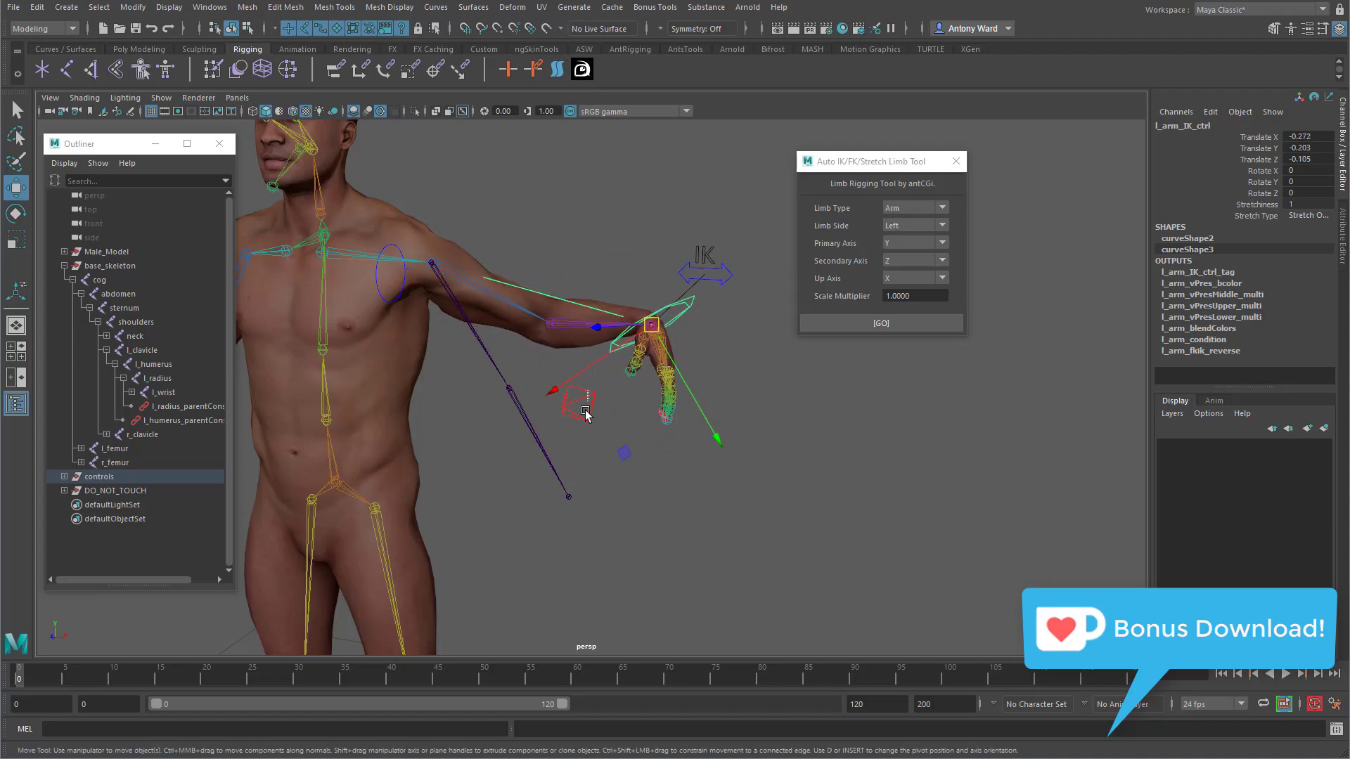
Step: Move l_arm_elbow_ctrl to test the elbow direction, and scrub l_arm_ctrl's FK IK Switch to test the blend
left_click(571, 405)
mouse_move(571, 405)
left_mouse_down()
mouse_move(612, 301)
mouse_move(567, 401)
left_mouse_up()
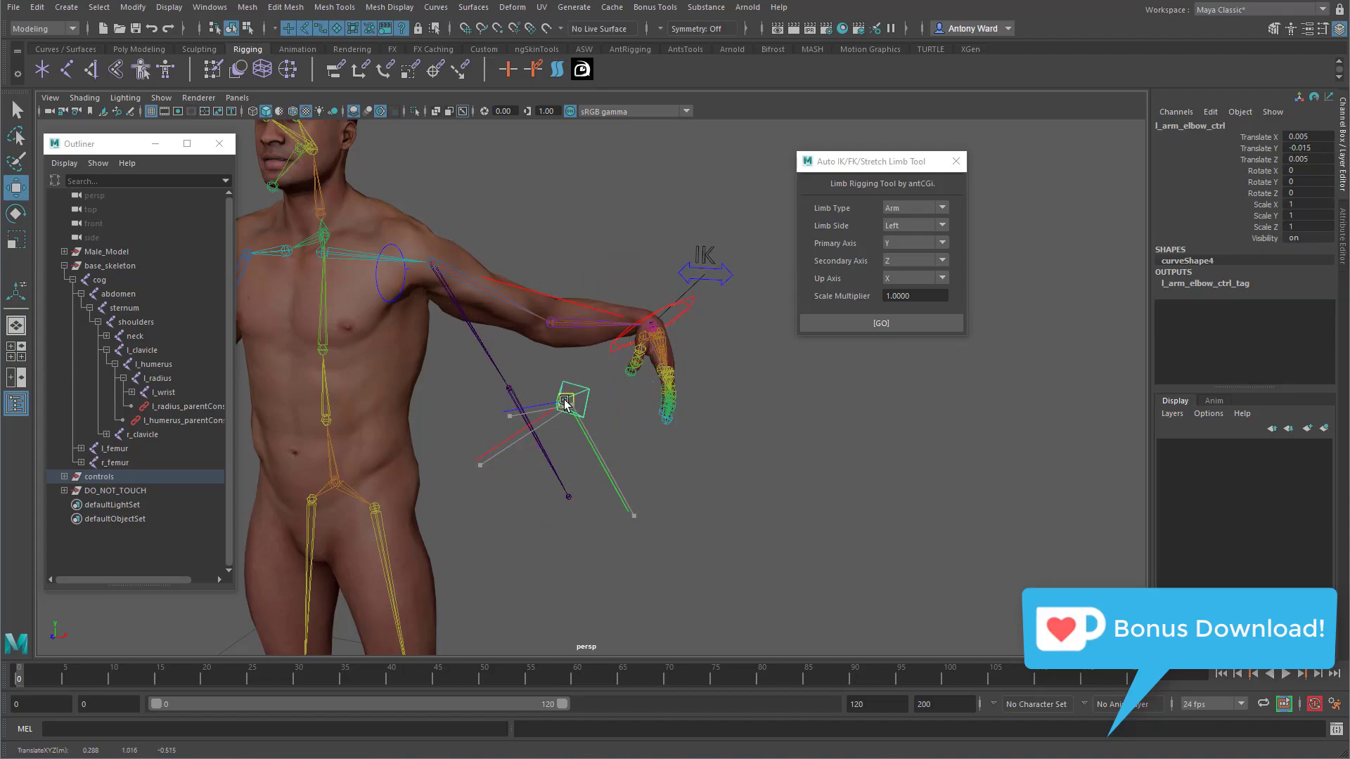
left_click(720, 276)
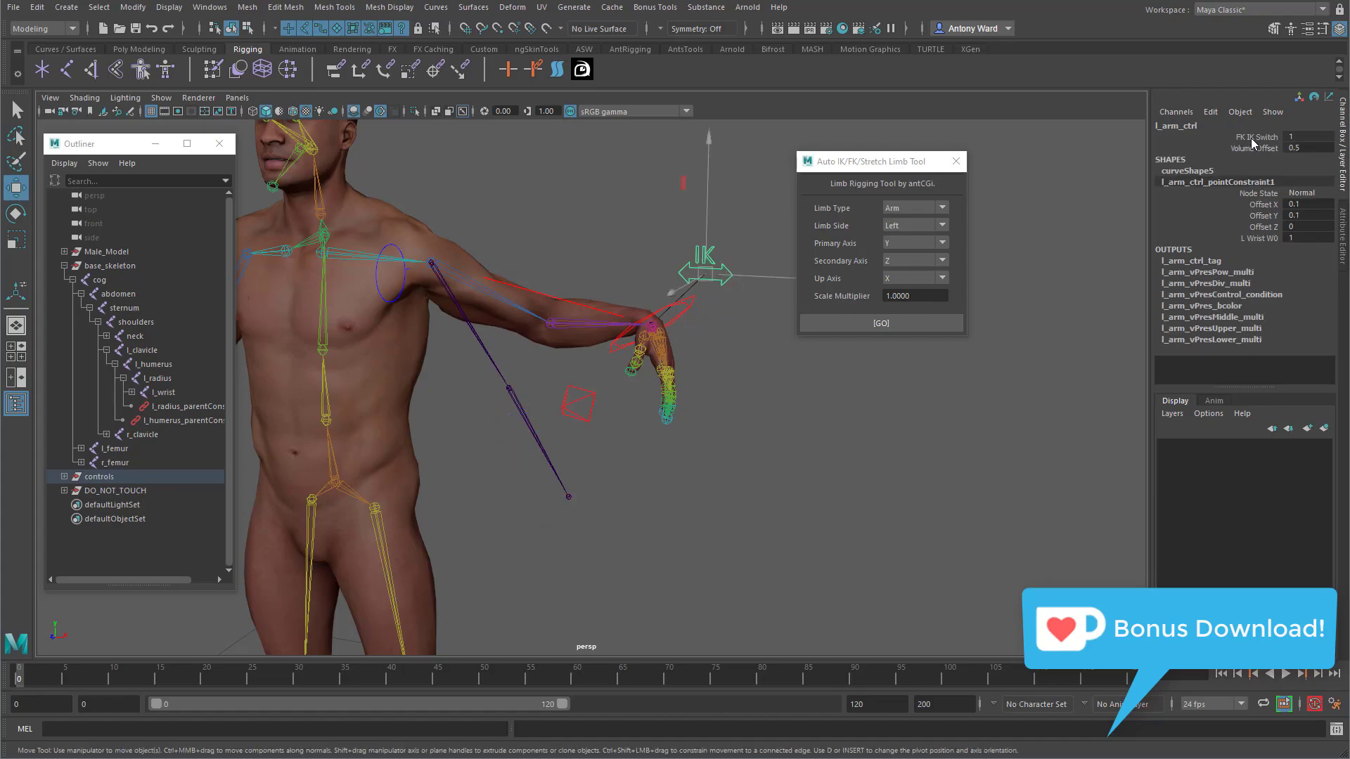
left_click(1252, 138)
mouse_move(815, 411)
middle_mouse_down()
mouse_move(798, 412)
mouse_move(813, 410)
middle_mouse_up()
Step: Move l_arm_IK_ctrl down and outwards to stretch the left arm, and scrub l_arm_ctrl's Volume Offset to test its effect
left_click(688, 306)
key("w")
left_click_drag(664, 336, 829, 460)
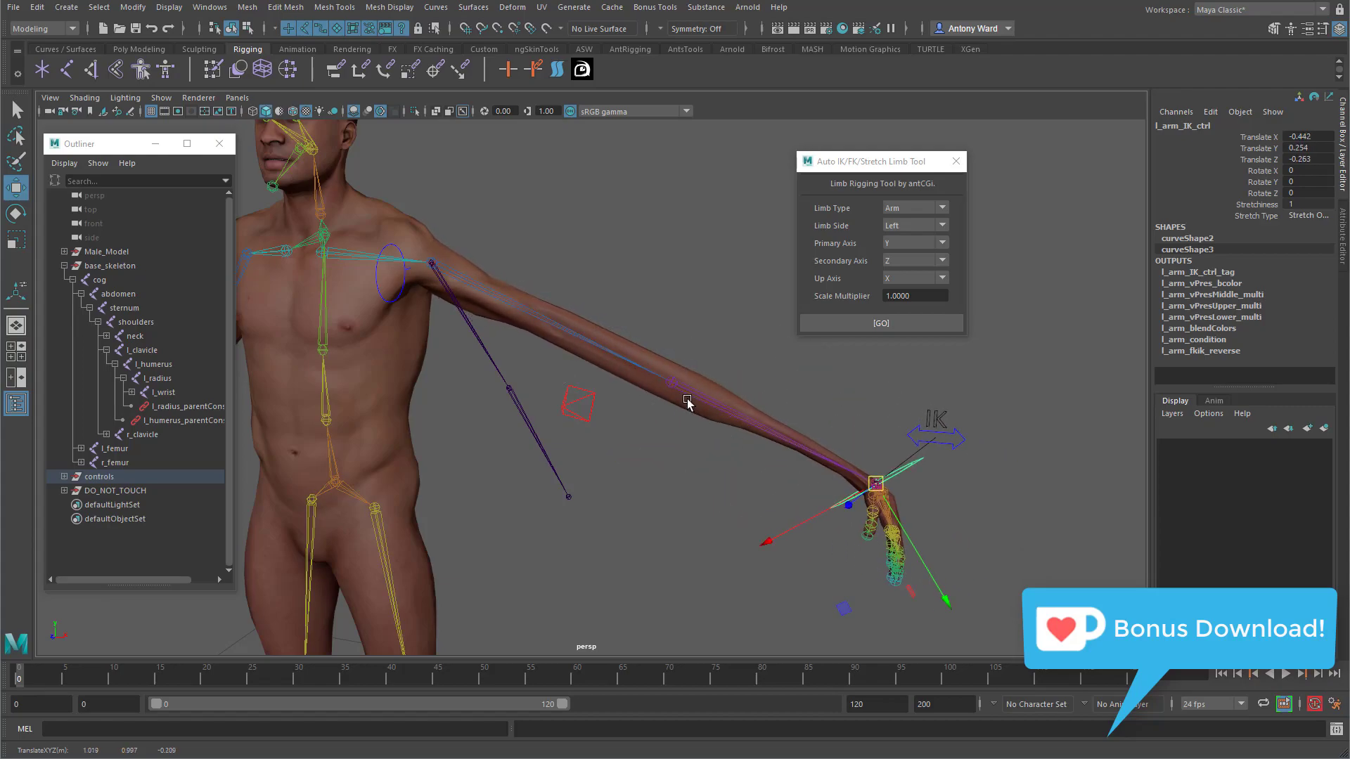
left_click(959, 447)
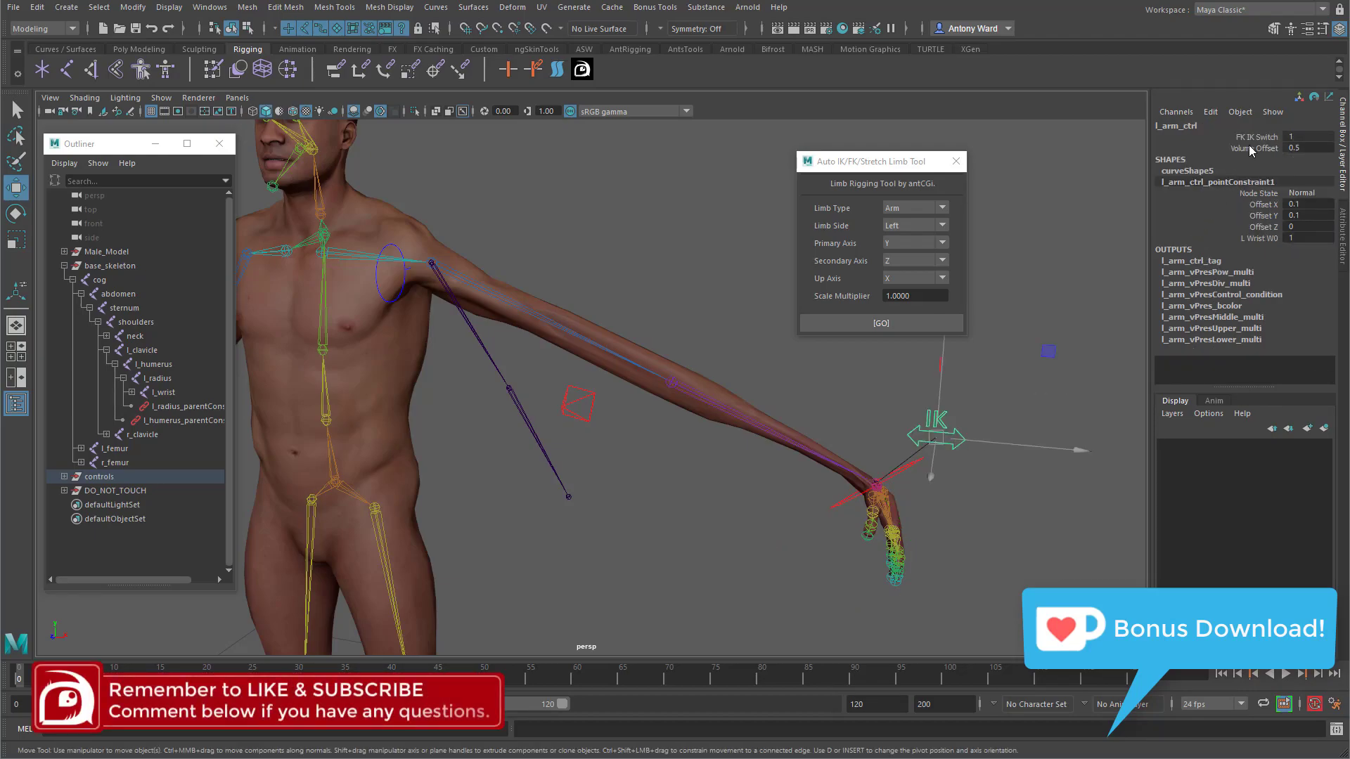
middle_click_drag(982, 351, 1063, 350)
middle_click_drag(832, 506, 650, 497)
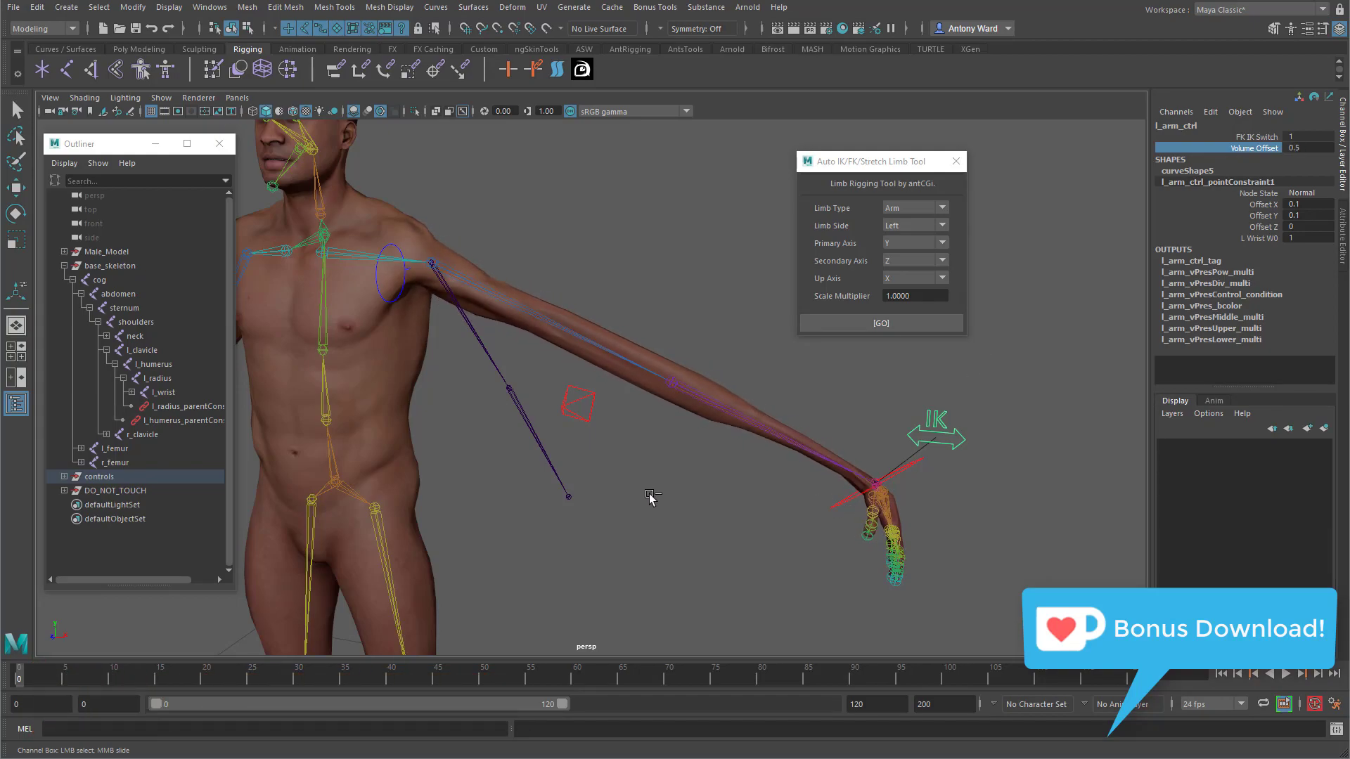
Step: Reset l_arm_IK_ctrl's X, Y and Z translation to 0, and raise the control to bend the left arm
left_click(905, 469)
key("w")
left_click_drag(1299, 162, 1300, 137)
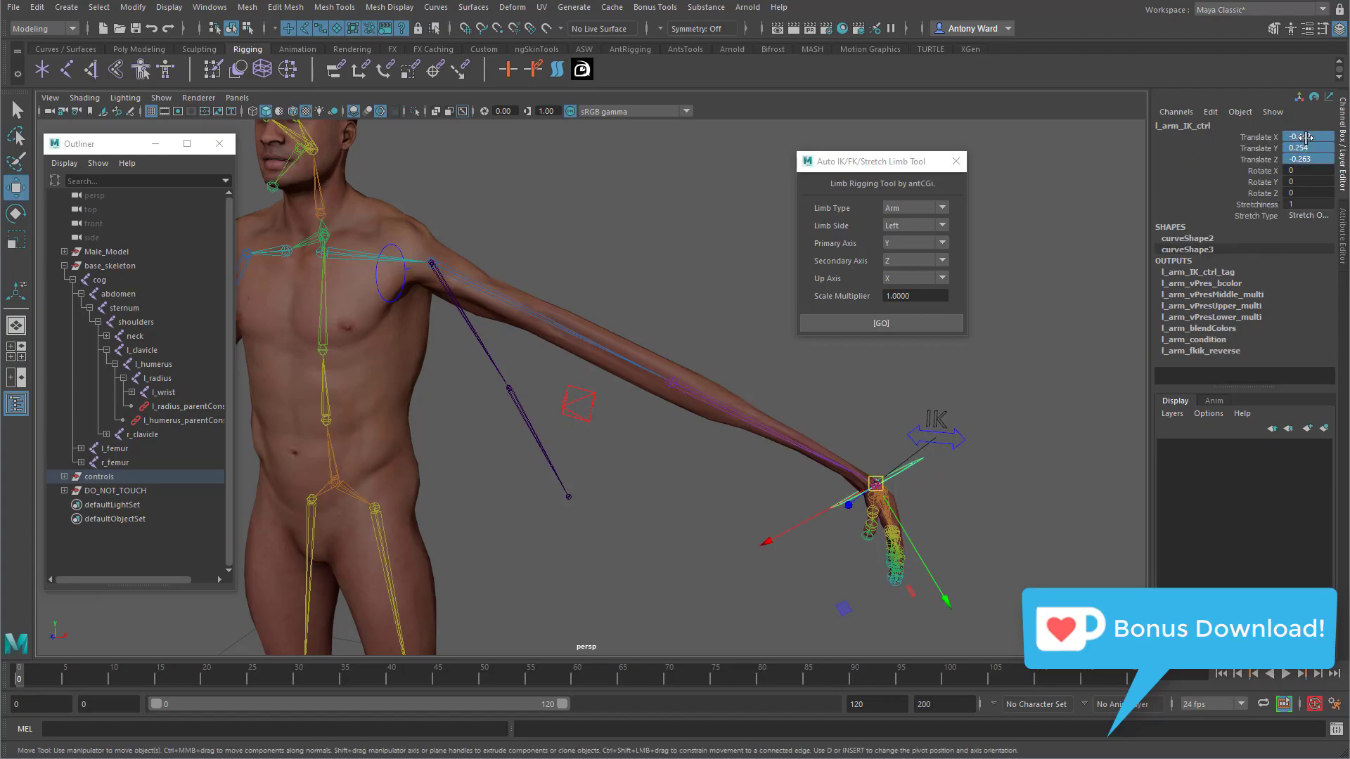
type("0")
key("Return")
left_click_drag(568, 497, 634, 346)
Step: Select the right arm's upper arm joint, r_radius and r_wrist in order
left_click_drag(589, 461, 409, 418, "alt")
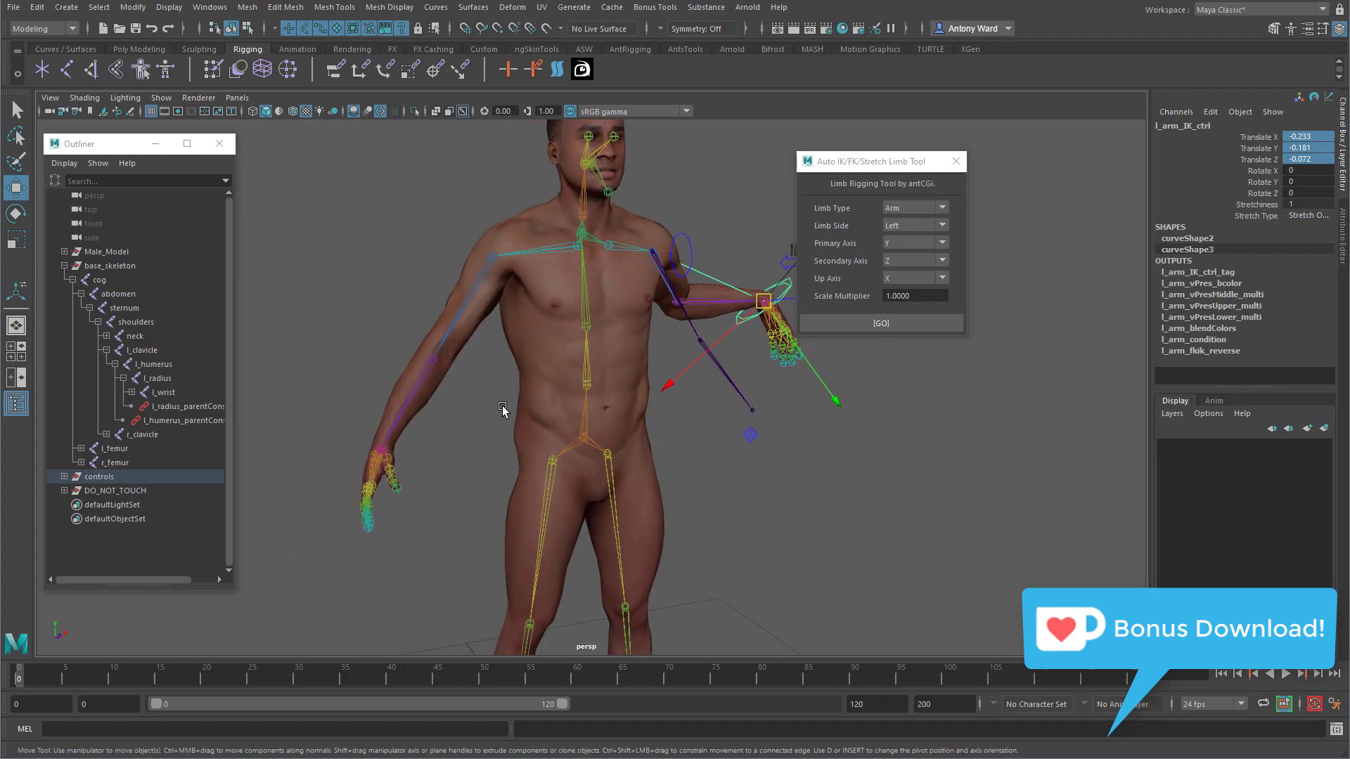
left_click_drag(501, 406, 584, 386, "alt")
right_click_drag(584, 385, 615, 383, "alt")
left_click(538, 244)
left_click_drag(512, 335, 632, 336, "alt")
right_click_drag(632, 336, 680, 346, "alt")
left_click(512, 362, "shift")
middle_click_drag(507, 541, 586, 427, "alt")
right_click_drag(586, 428, 627, 434, "alt")
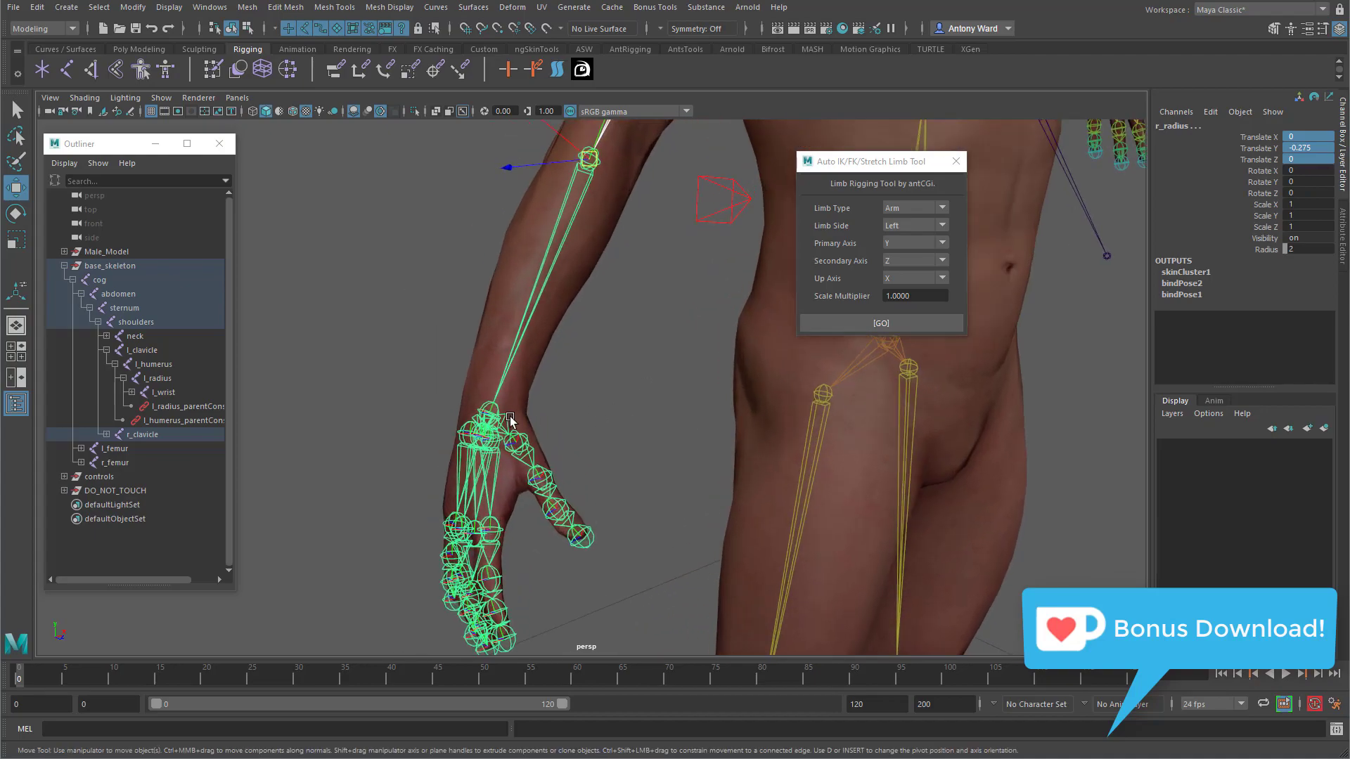
left_click(485, 408, "shift")
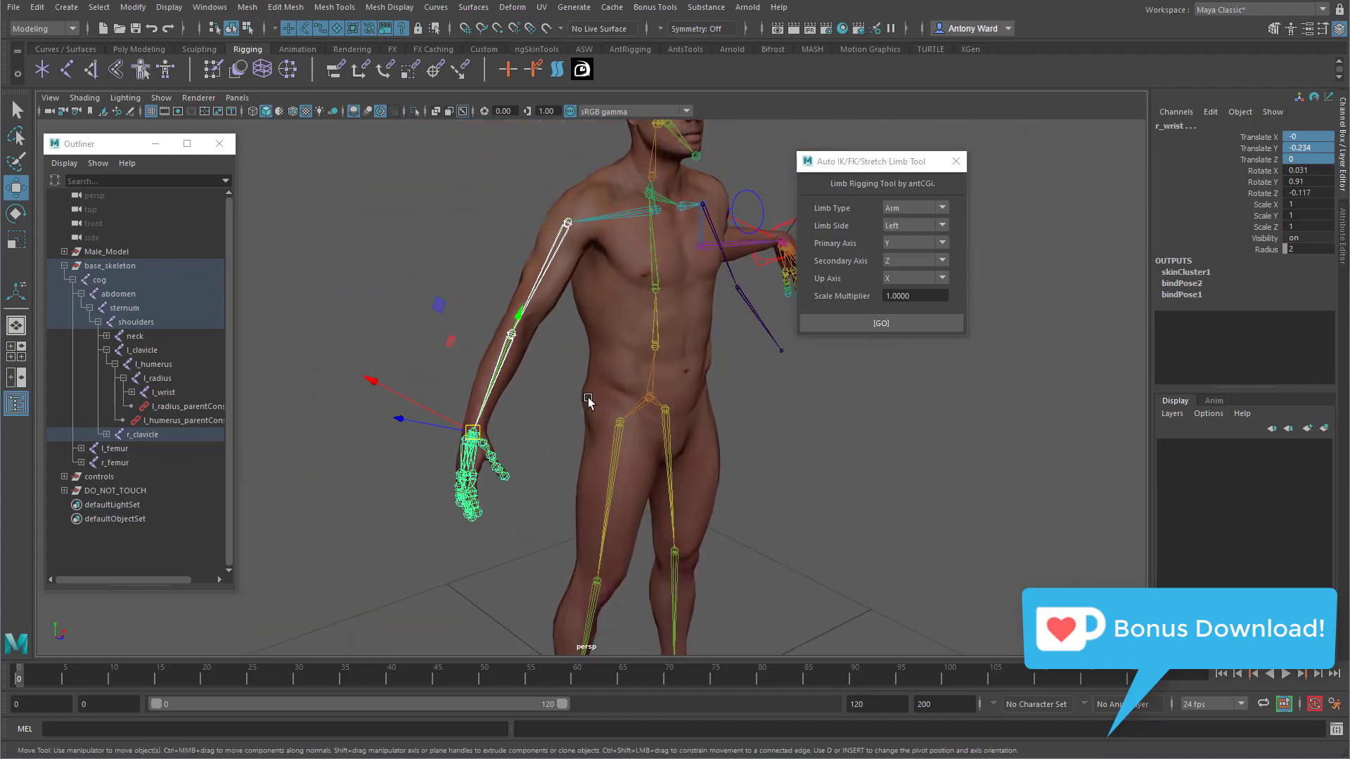